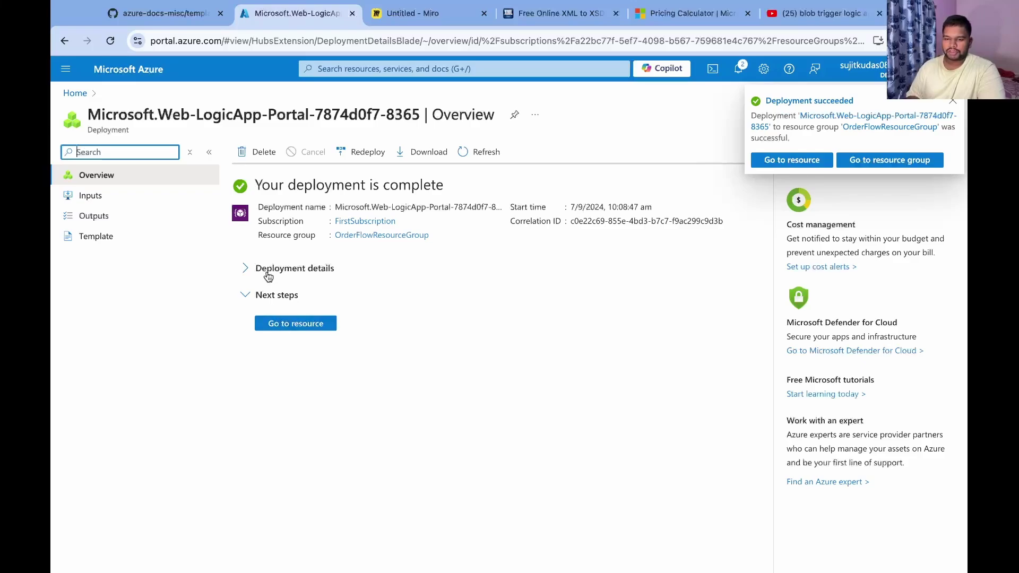
Open the OrderFlowResourceGroup resource group from the portal home and start adding a new resource to it.
click(79, 96)
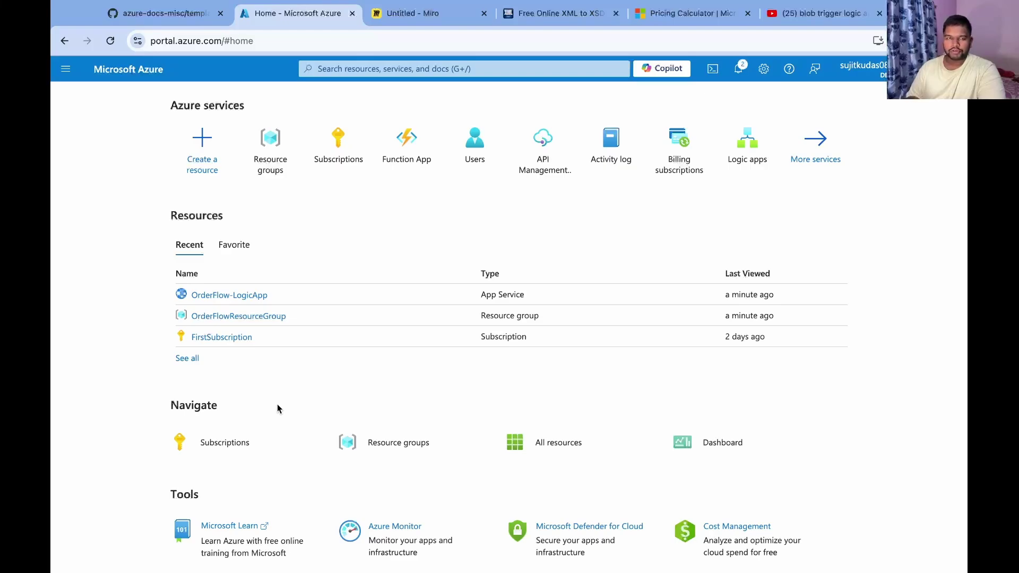
click(254, 318)
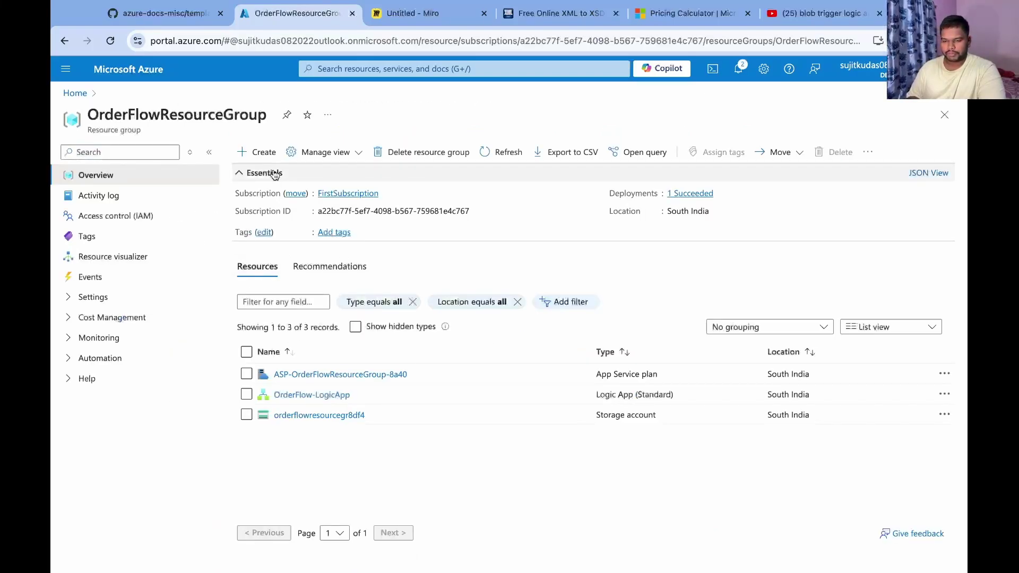
click(257, 152)
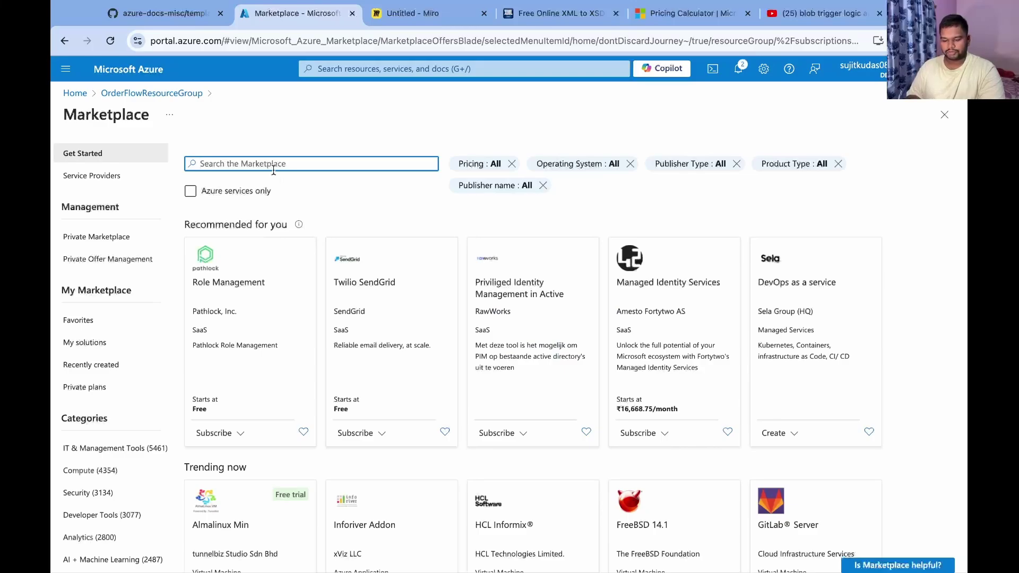
Search the Marketplace for "service bus" and start creating Microsoft's Service Bus resource.
text(service bu)
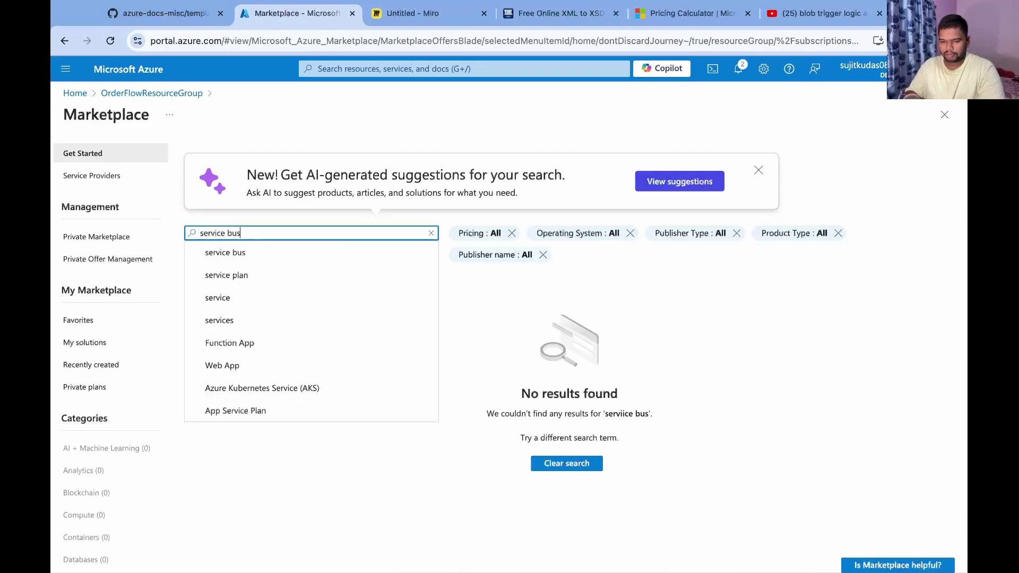
text(s)
click(240, 257)
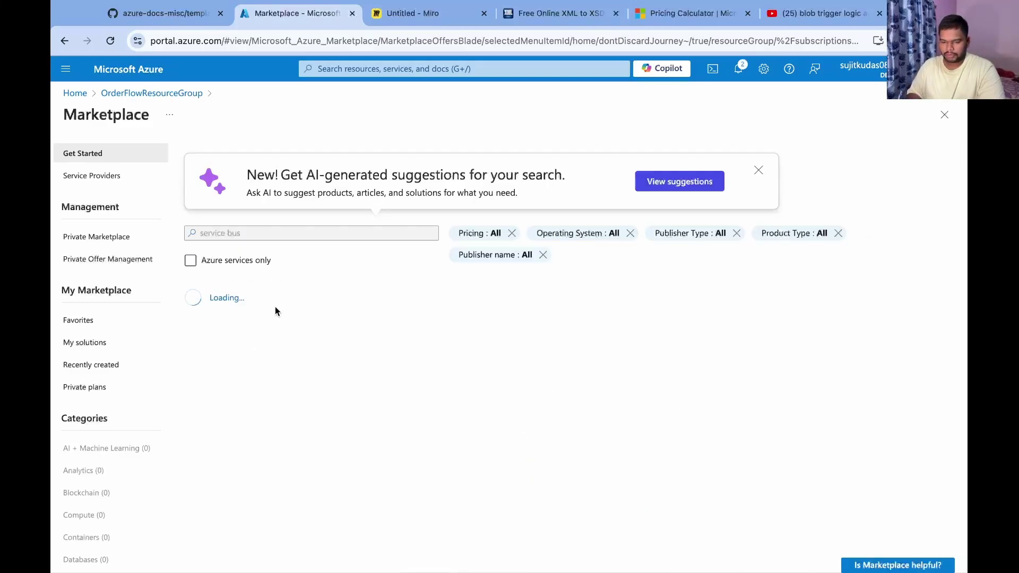
click(210, 504)
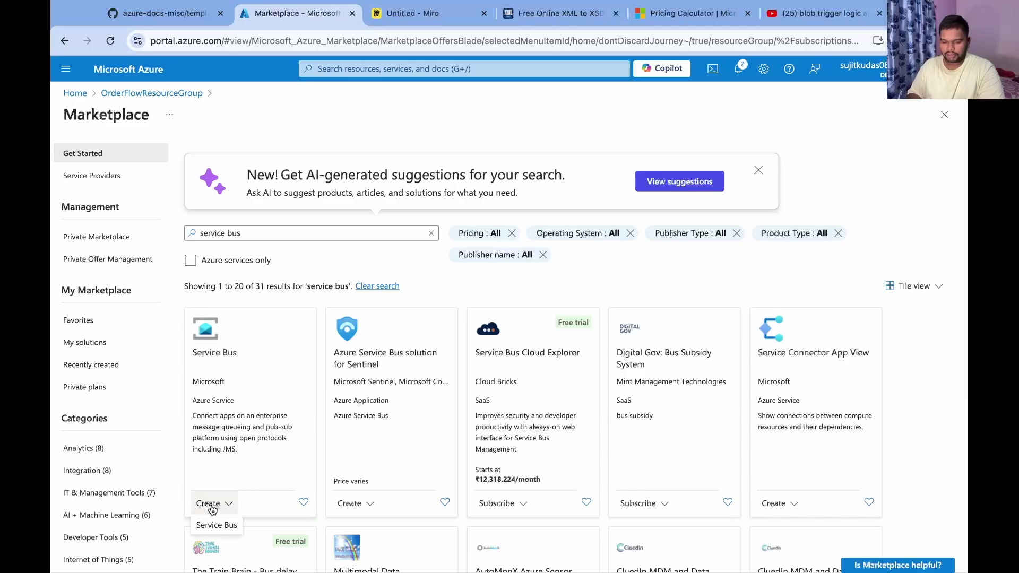
click(218, 526)
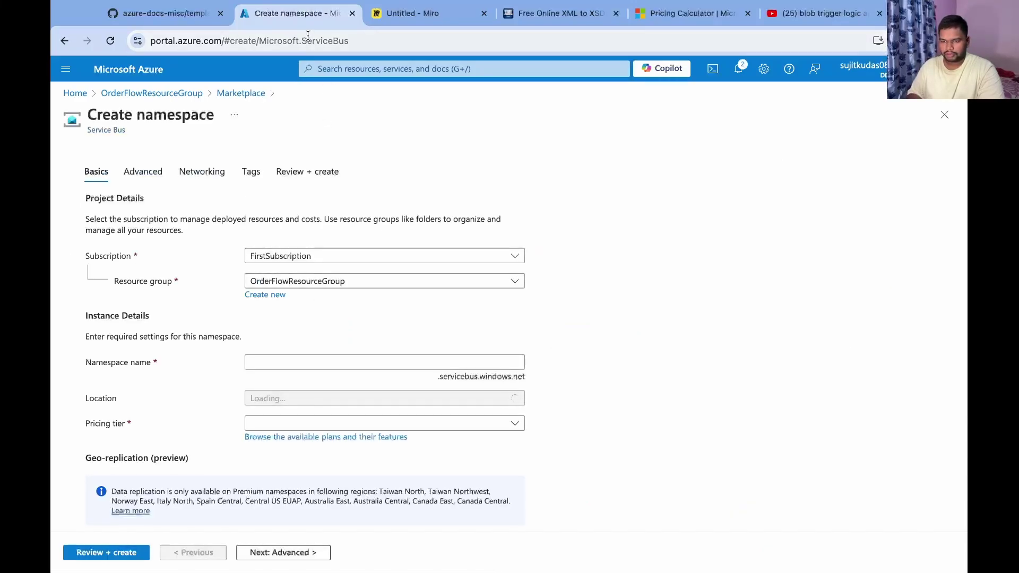
Duplicate the Create namespace page in a second browser tab and return to the original page.
right_click(308, 17)
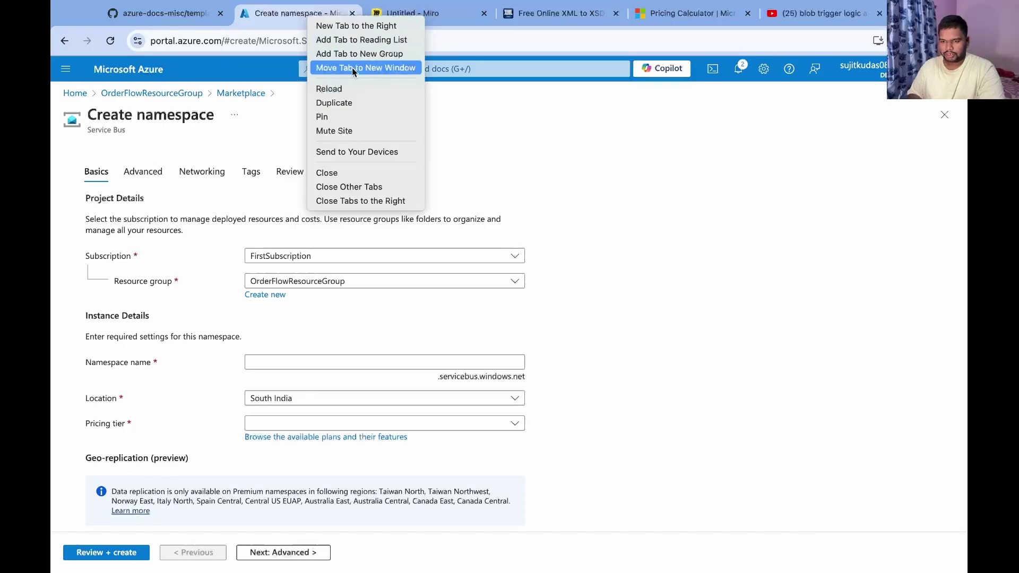
click(346, 103)
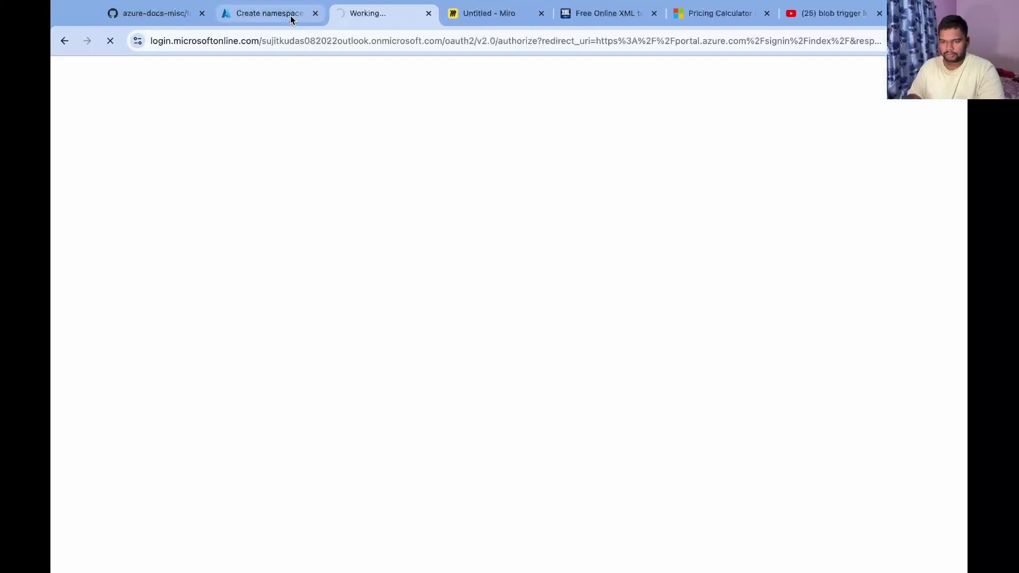
click(292, 15)
Name the Service Bus namespace orderprocessing-servicebus.
click(280, 363)
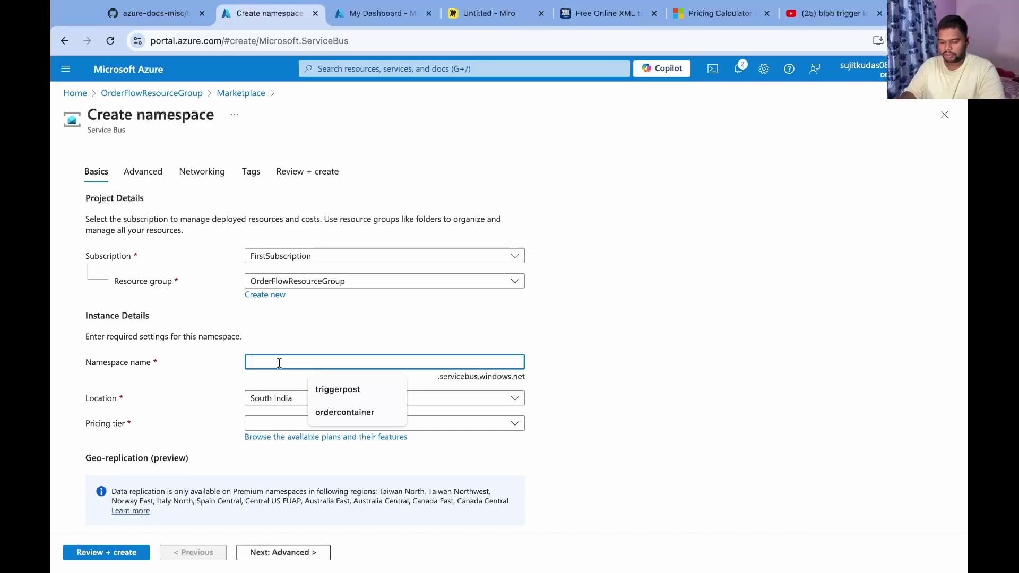
text(Order)
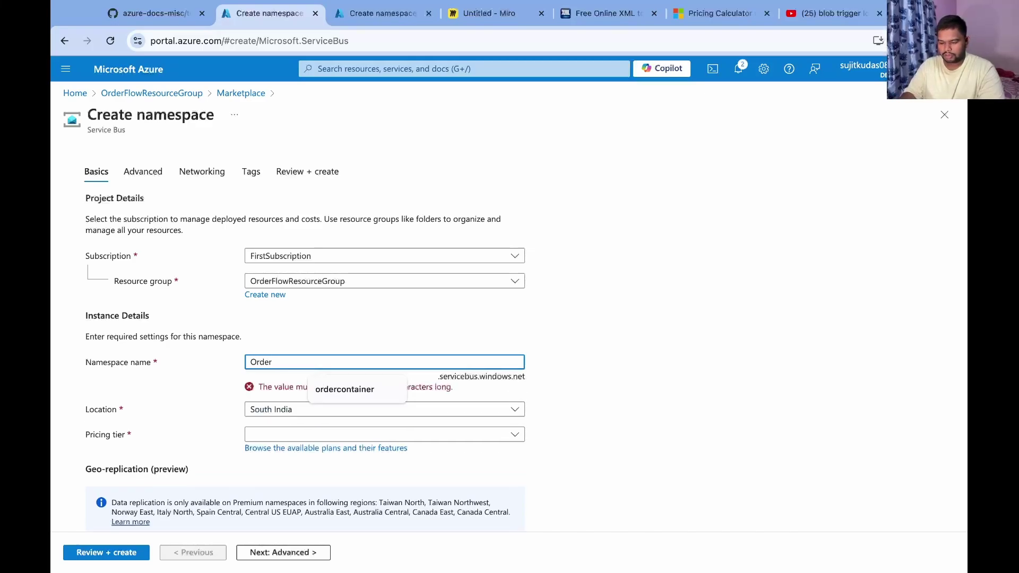
text(F)
key(BackSpace)
key(BackSpace)
key(BackSpace)
key(BackSpace)
key(BackSpace)
key(BackSpace)
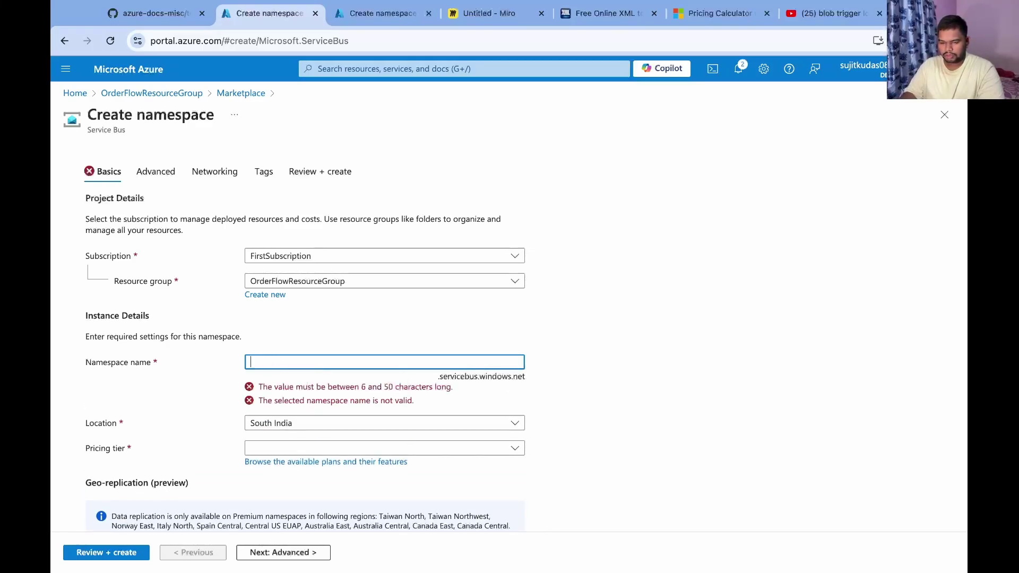
text(ord)
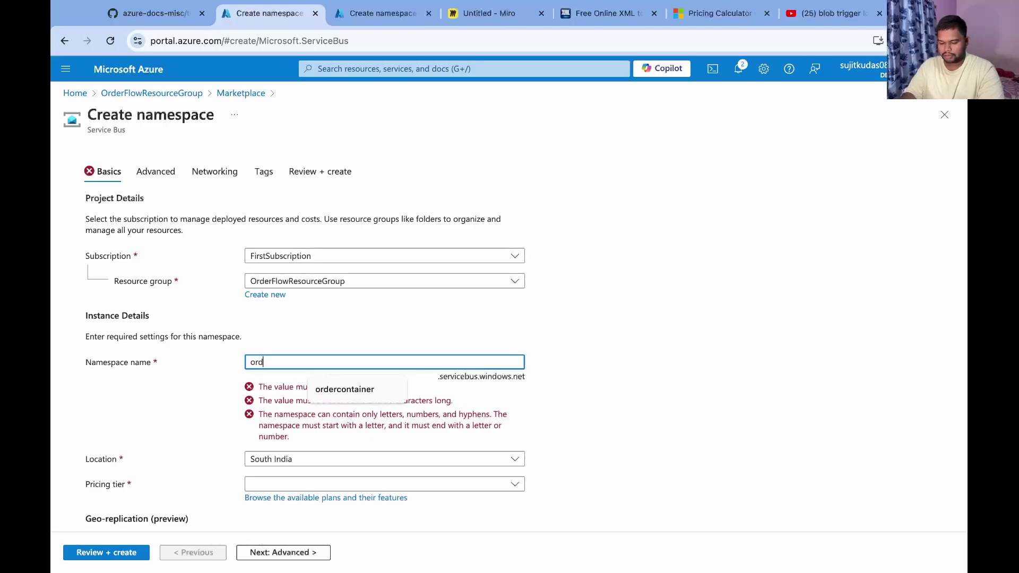
text(erprocessing)
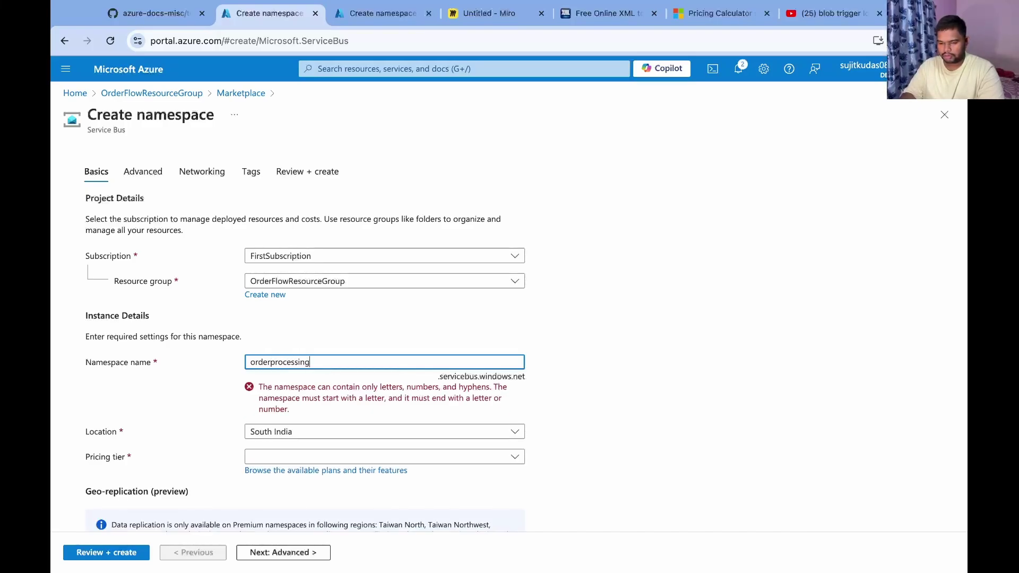
text(-S)
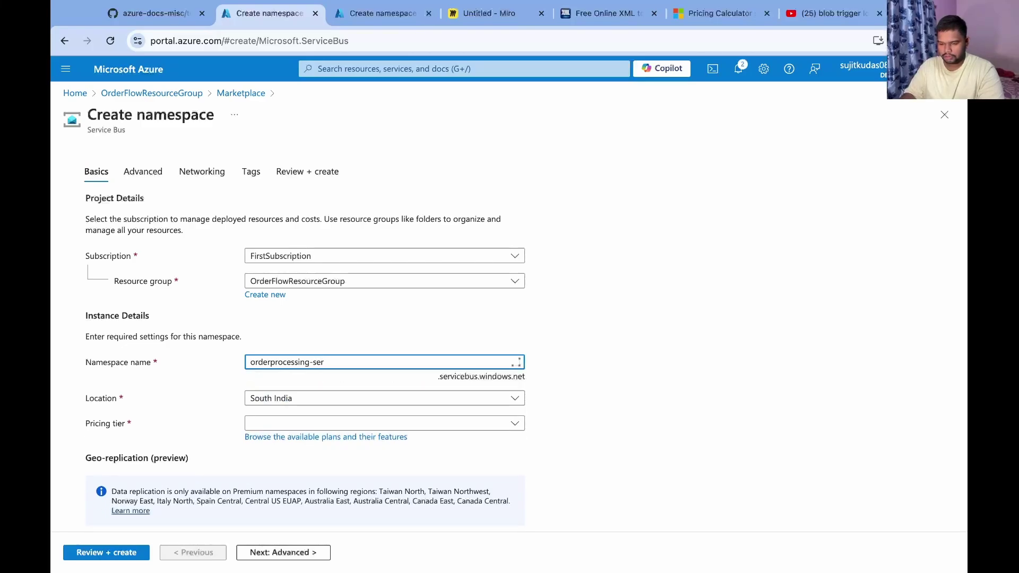
text(ervicebus)
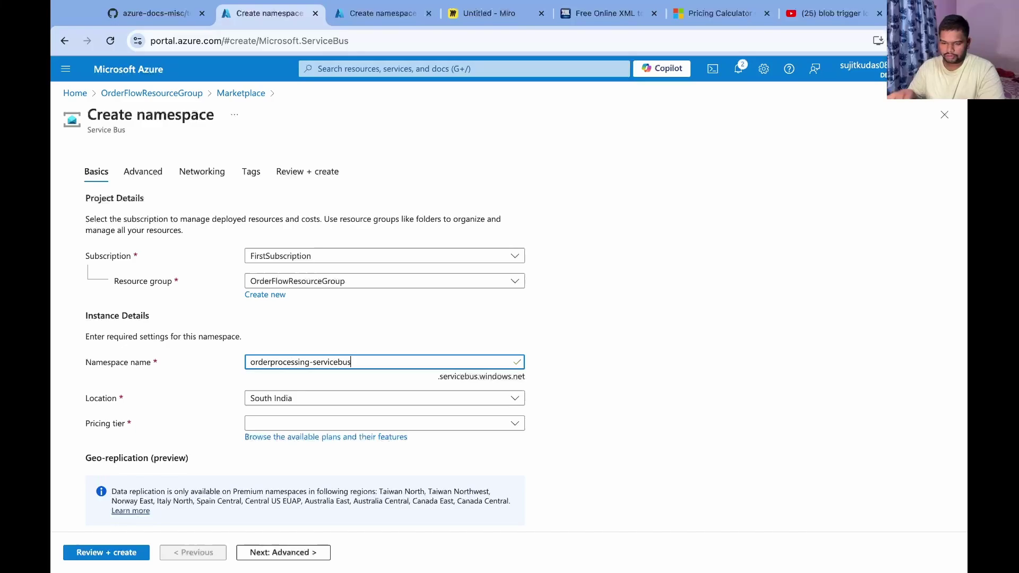
Choose the Standard pricing tier for the namespace, then review and create it.
click(280, 423)
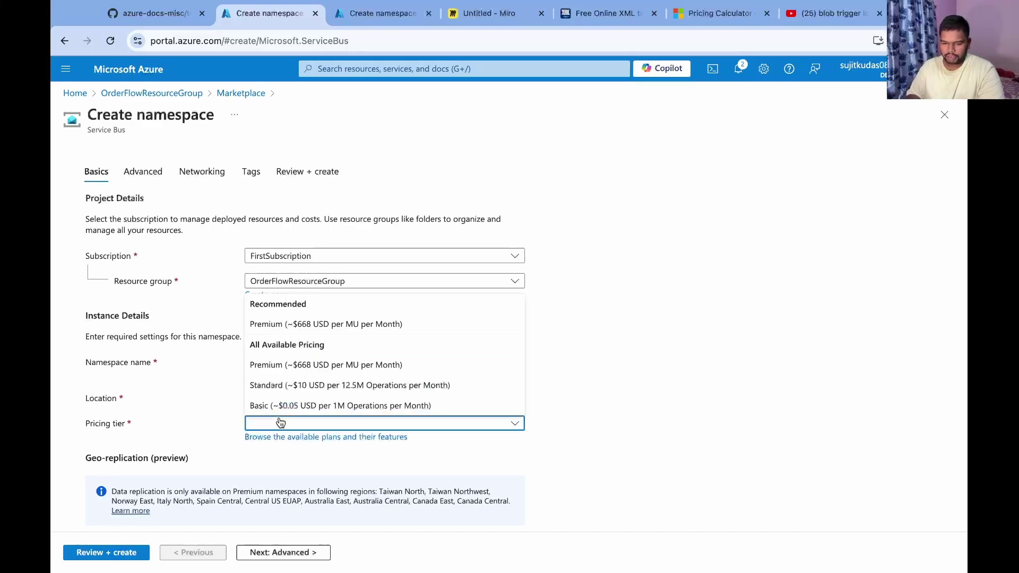
click(318, 386)
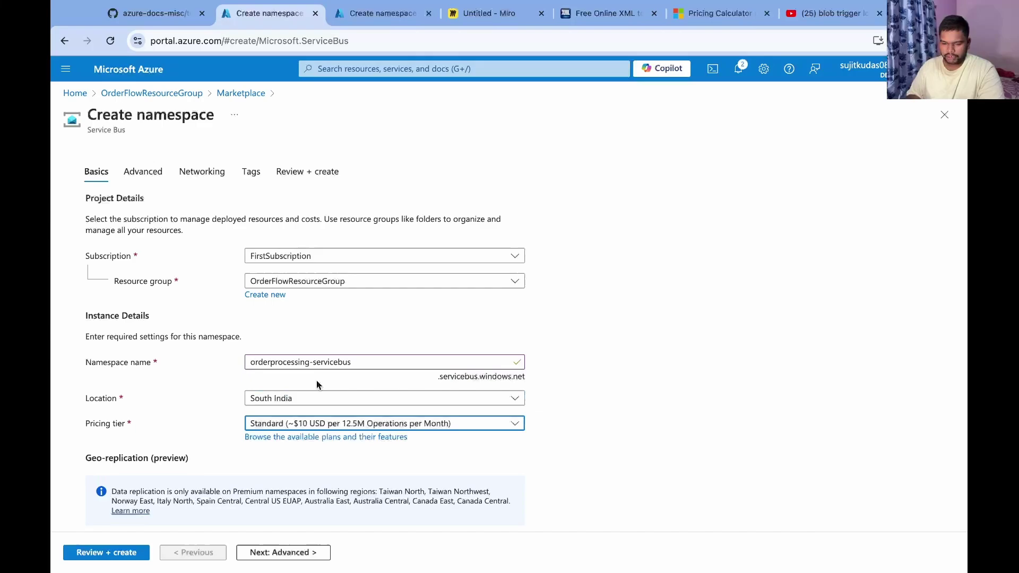
click(314, 425)
click(313, 425)
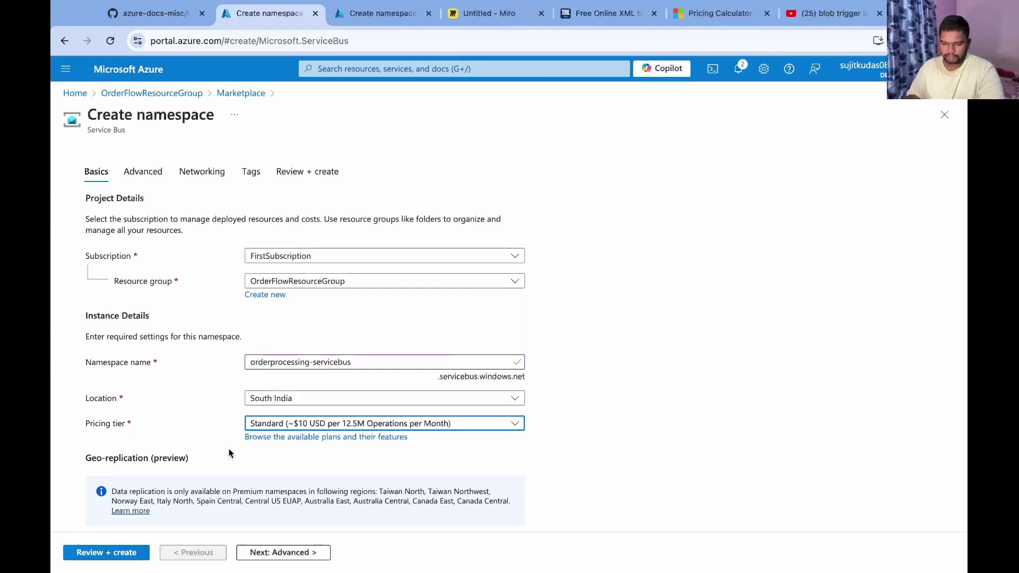
click(119, 553)
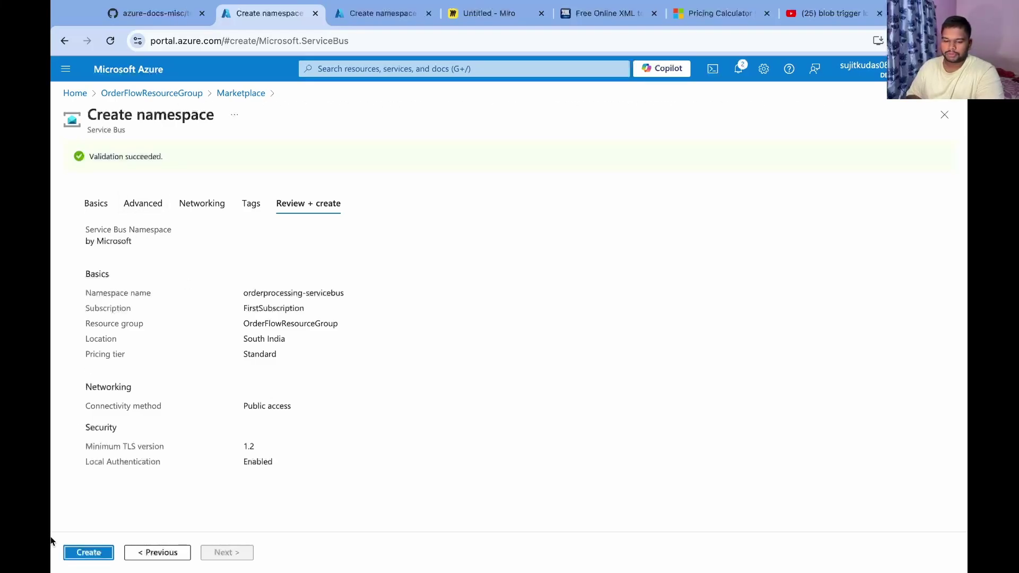
click(84, 556)
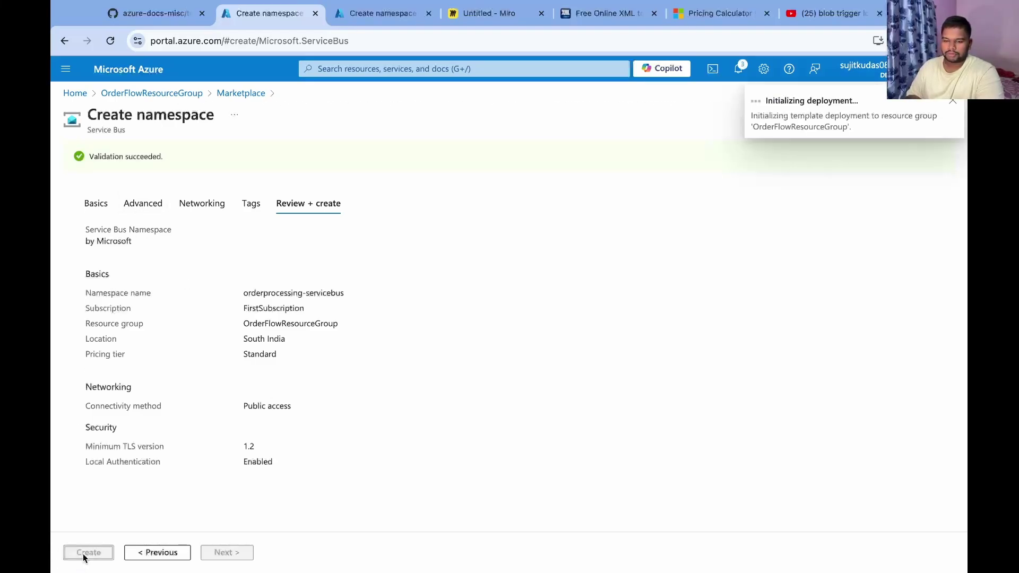
Switch to the duplicated portal page, open OrderFlowResourceGroup from home and start adding another resource.
click(378, 18)
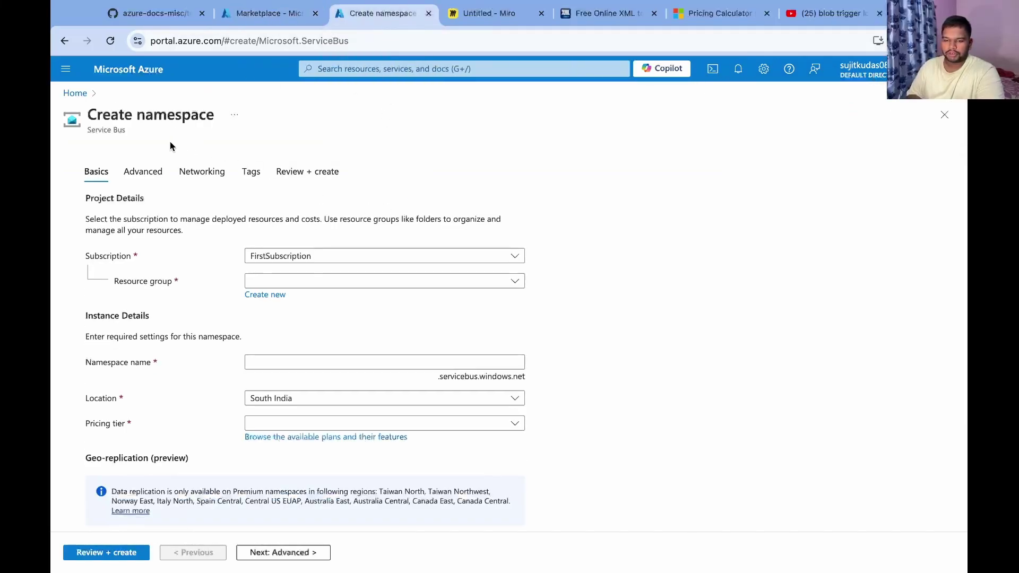
click(75, 93)
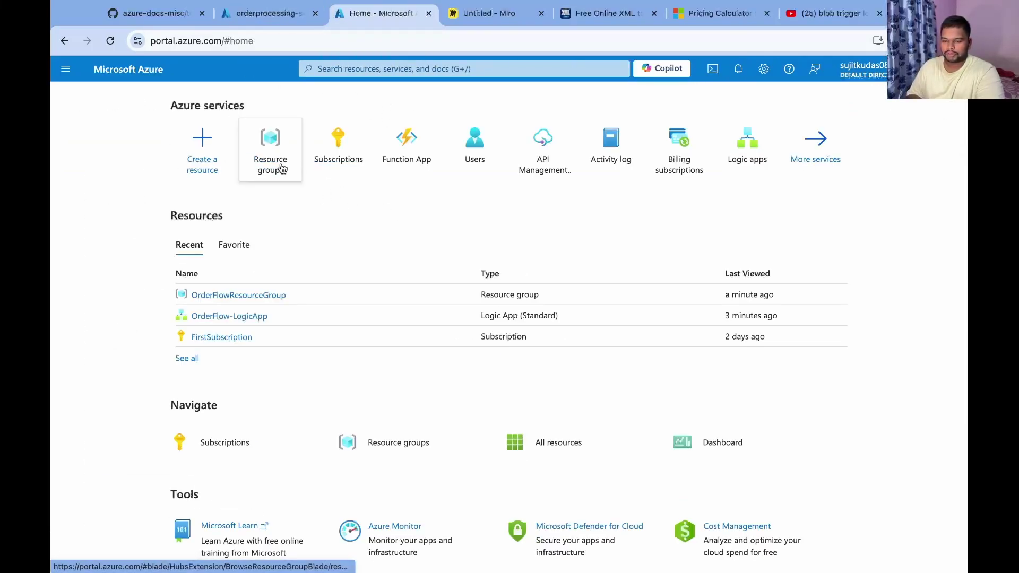
click(274, 296)
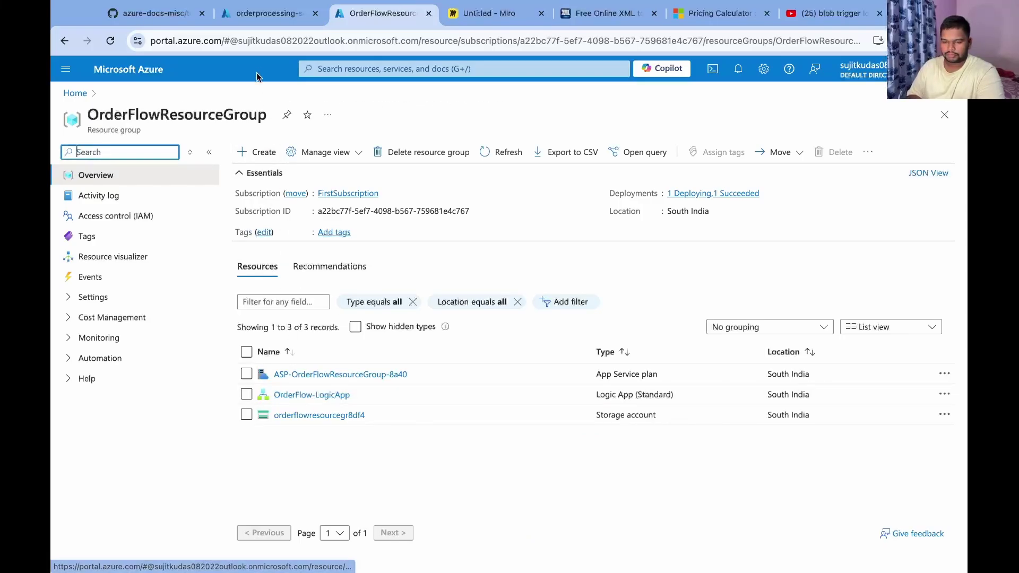
click(253, 152)
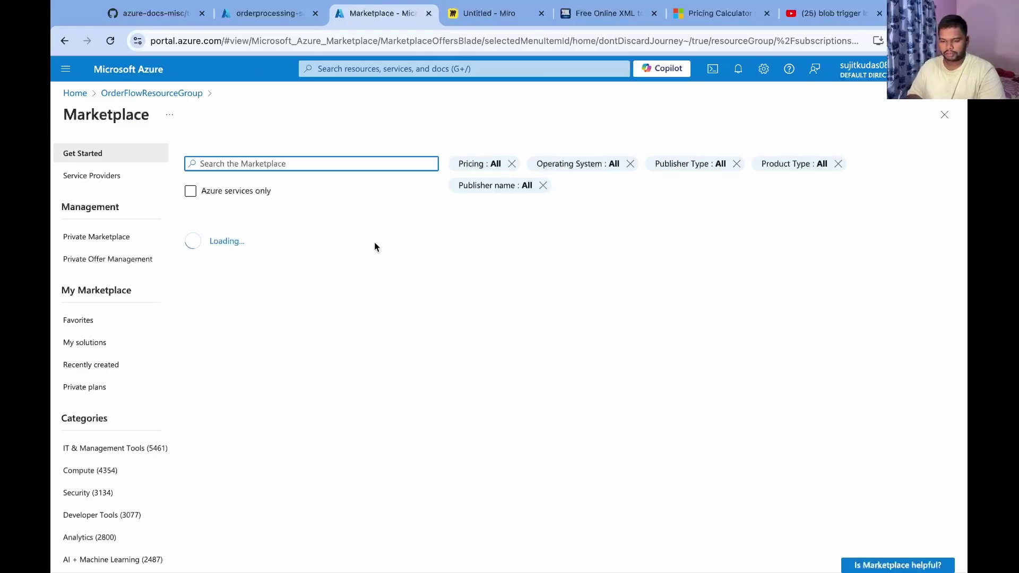
Search the Marketplace for "blob storage" and start creating Microsoft's Storage account resource.
text(blob)
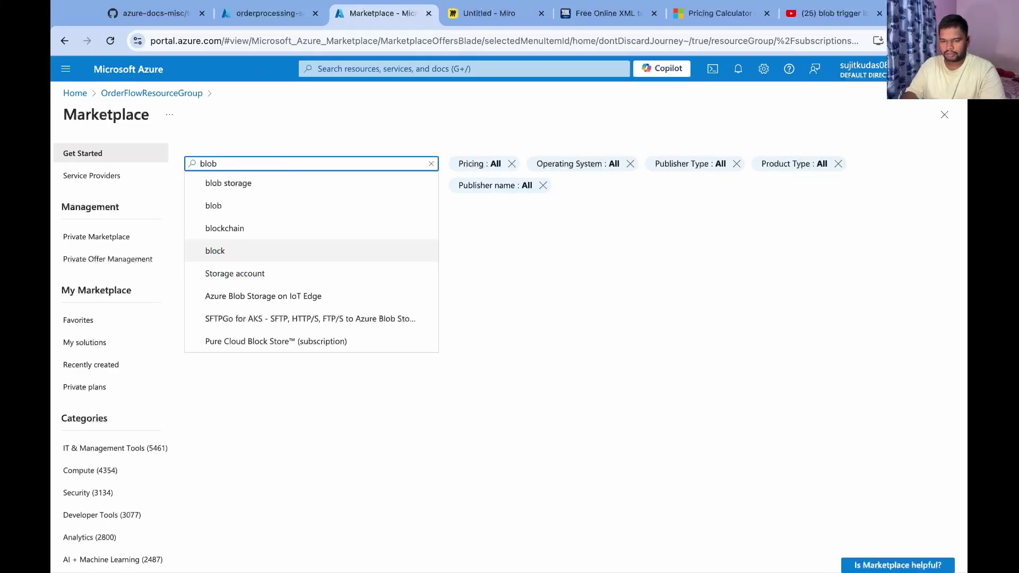
click(260, 188)
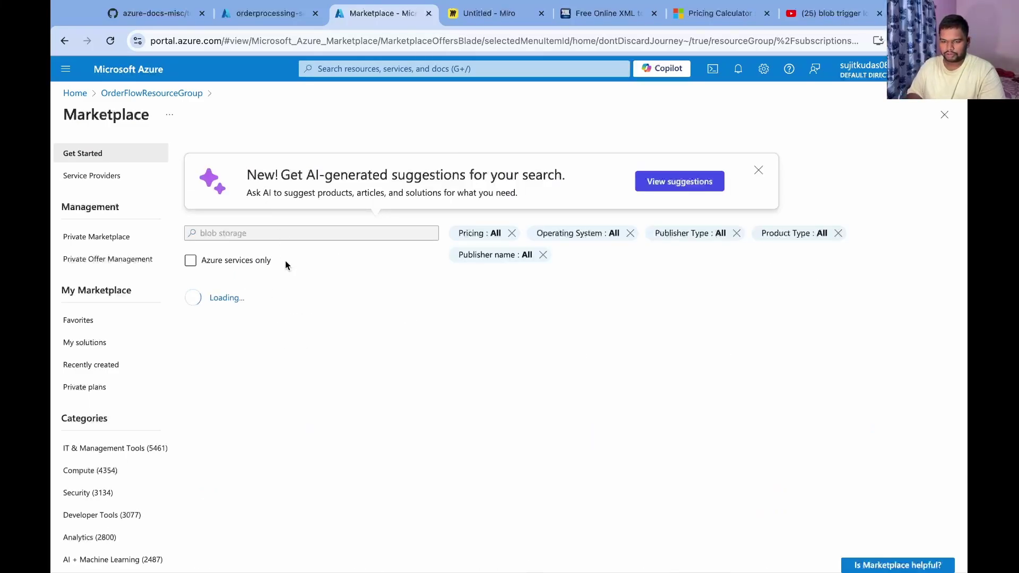
scroll(392, 416, down, 5)
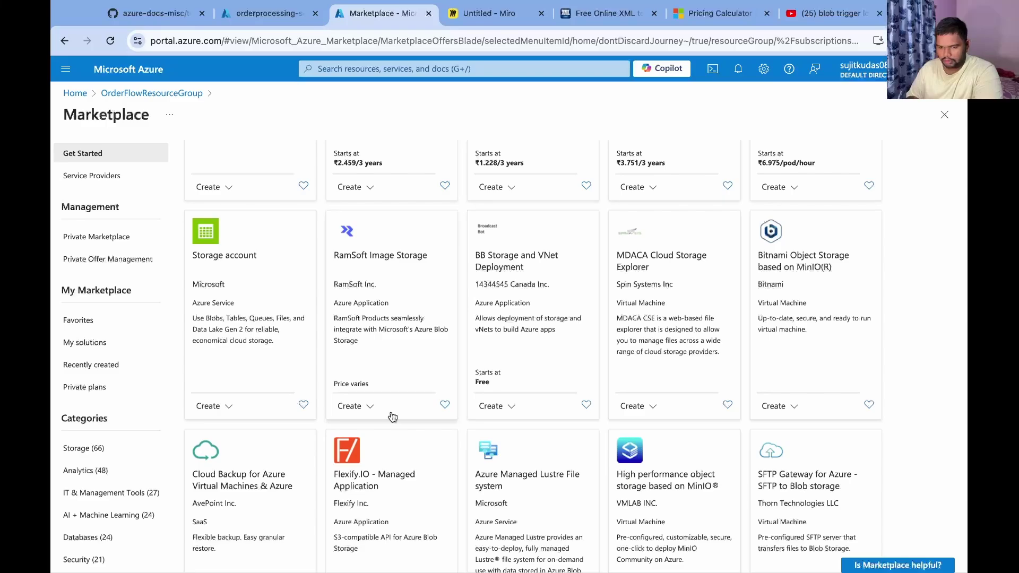
click(217, 258)
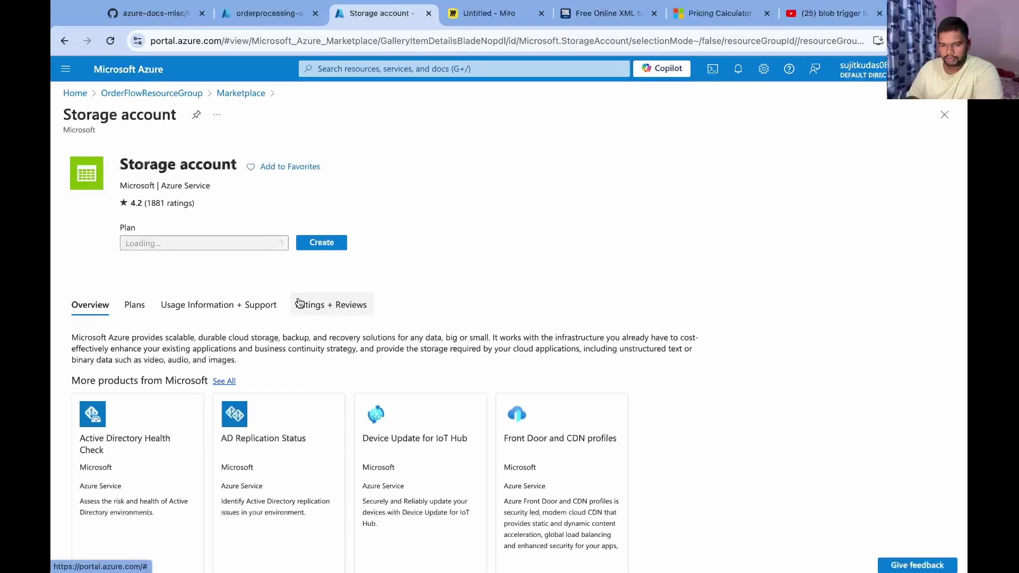
click(307, 241)
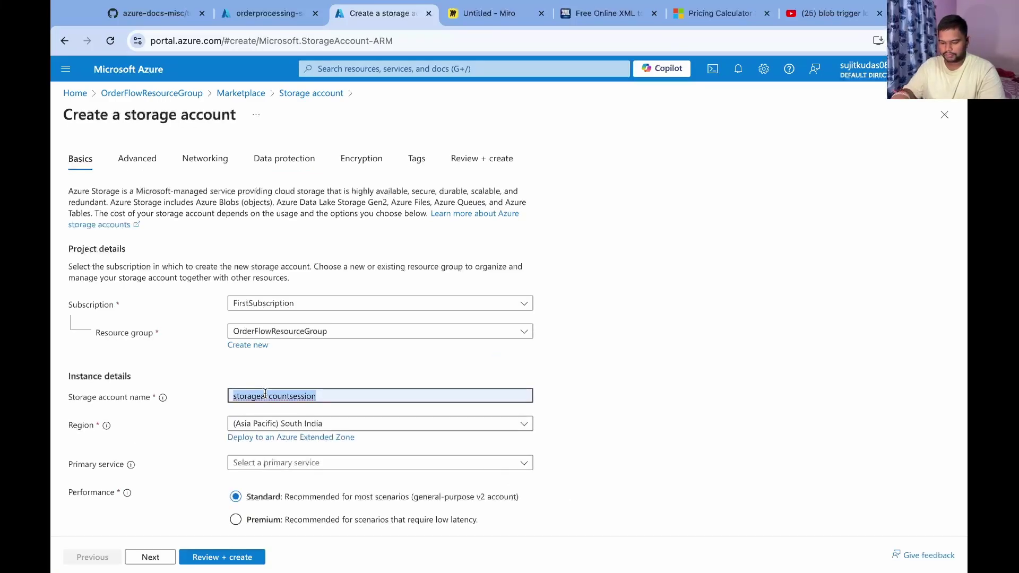
Replace the suggested storage account name with orderprocessingstorage.
text(orde)
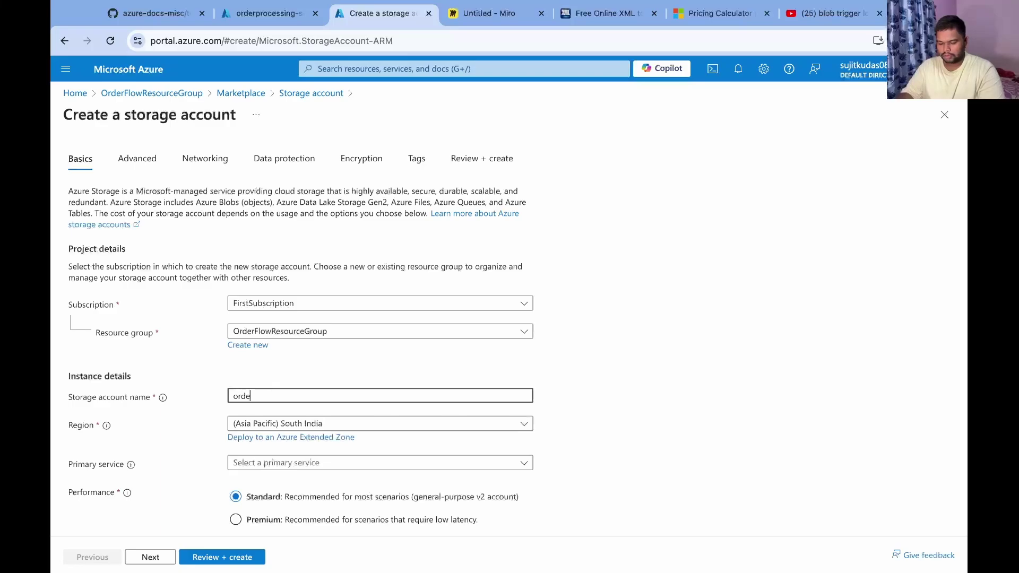
text(rprocessi)
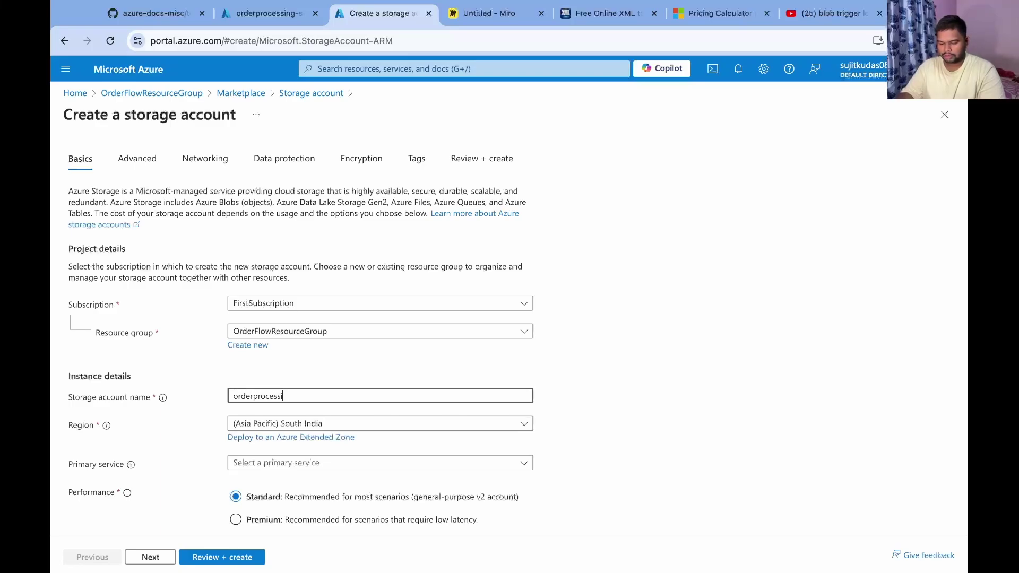
text(ngs)
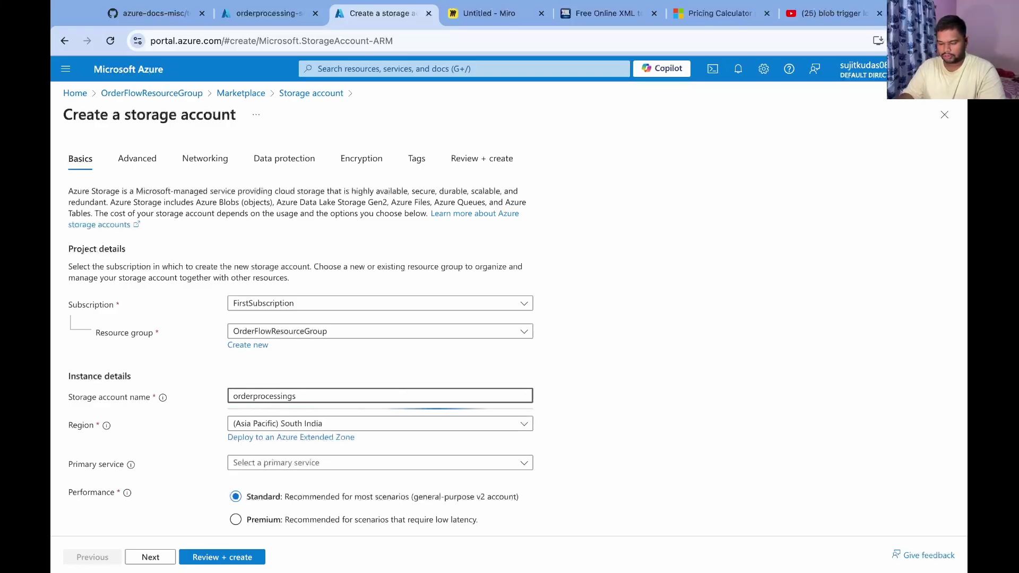
key(BackSpace)
text(-s)
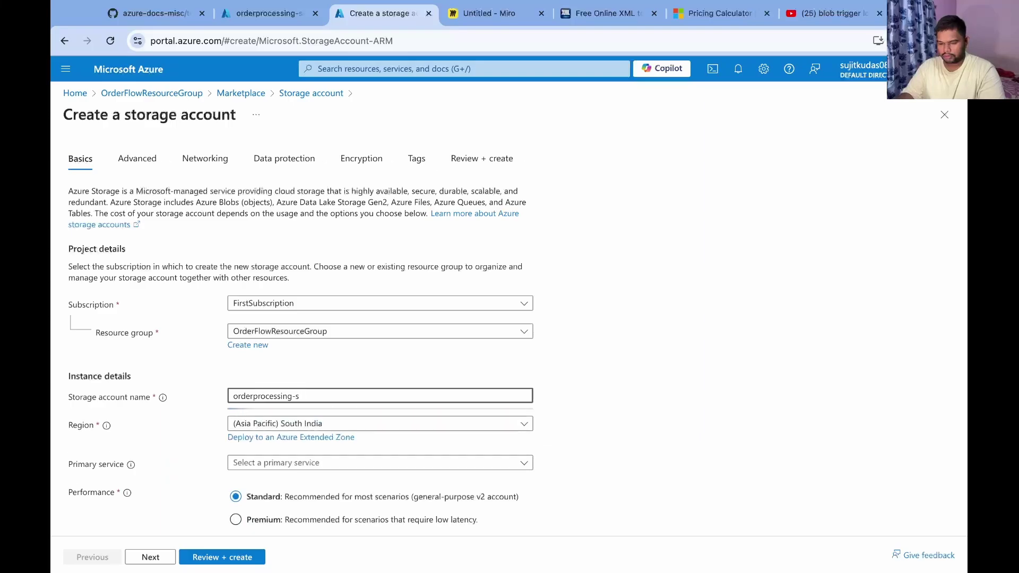
key(BackSpace)
key(BackSpace)
text(storage)
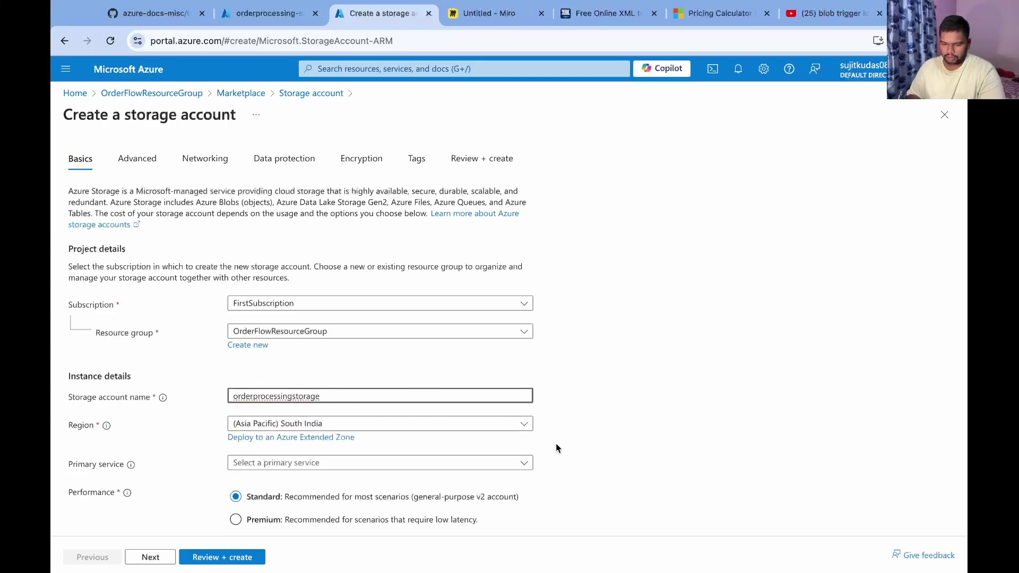
Leave the primary service unselected and keep Standard performance with geo-redundant storage, then review and create the storage account.
scroll(556, 444, down, 1)
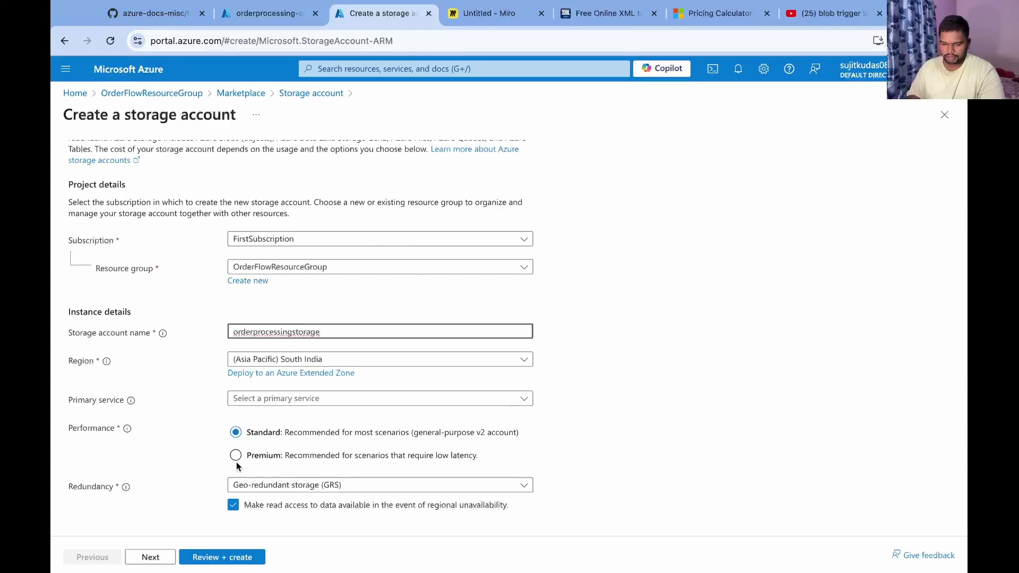
click(273, 406)
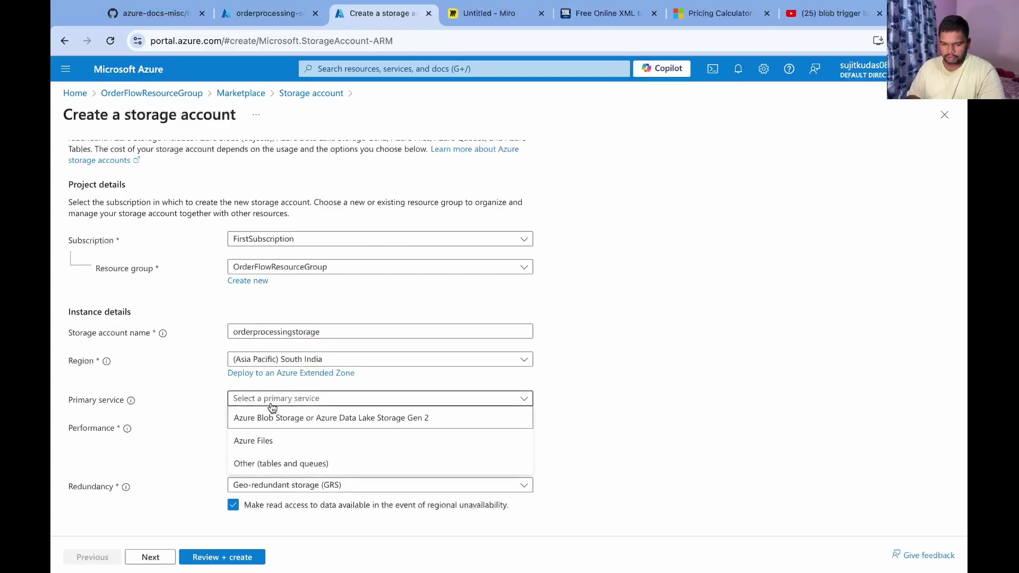
click(272, 406)
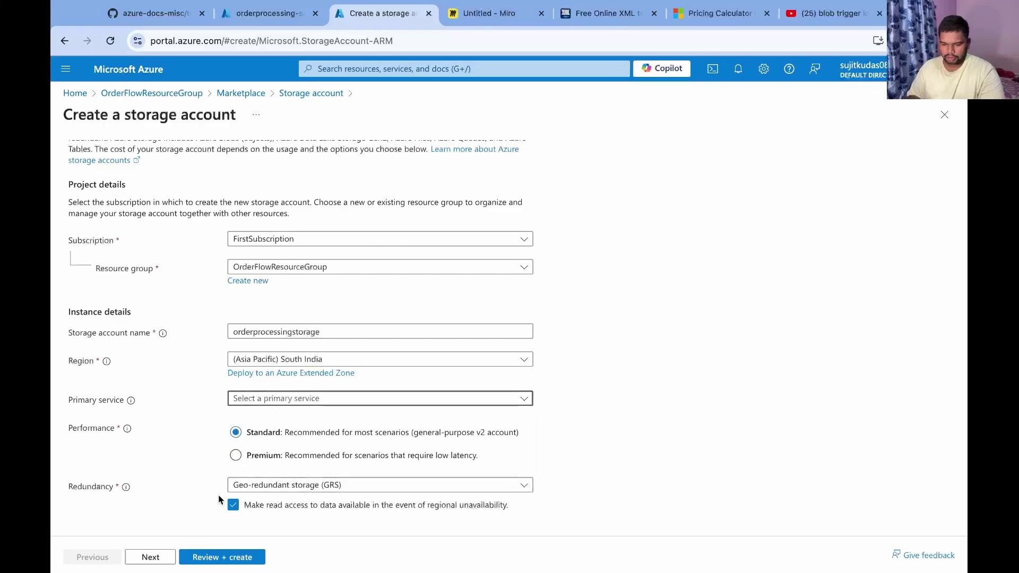
click(212, 561)
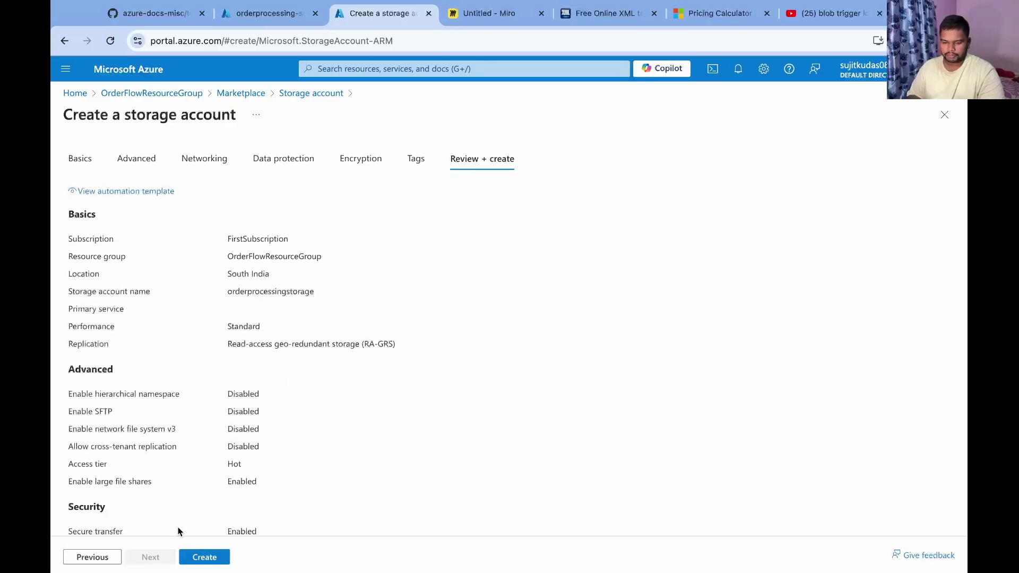
click(221, 561)
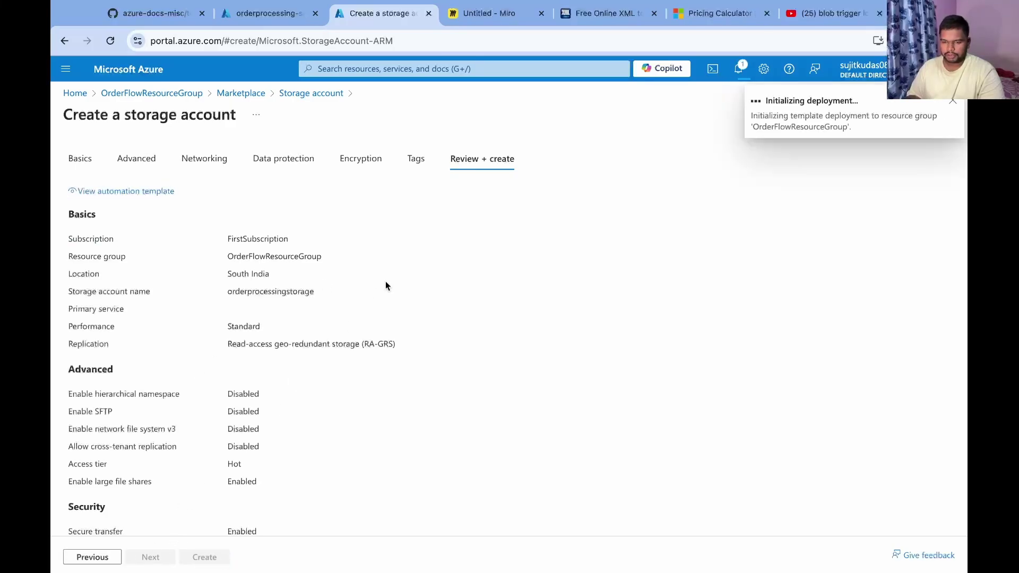
Open the deployed orderprocessing-servicebus namespace and create a topic named ordercreate with the default settings.
click(286, 16)
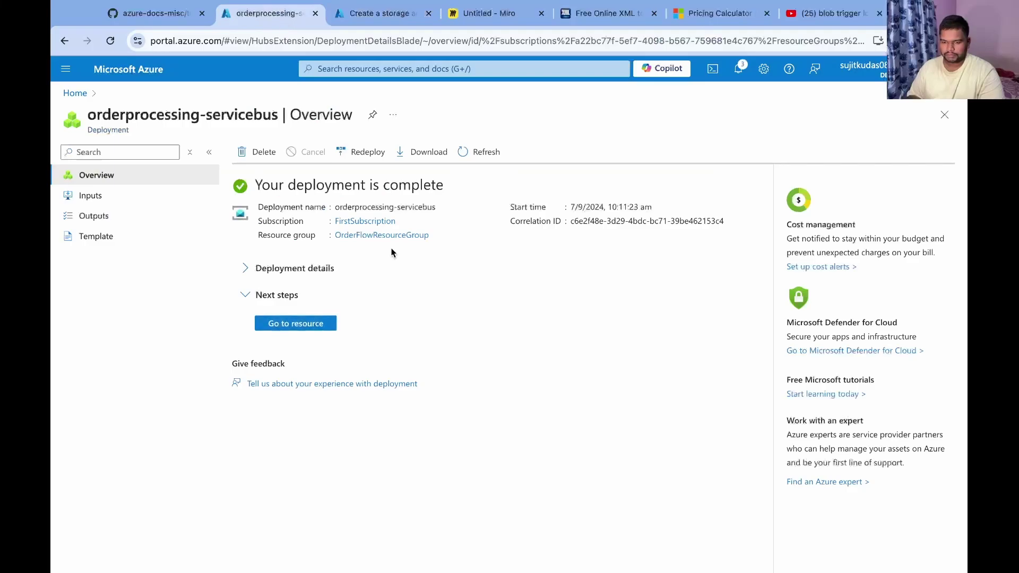
click(295, 323)
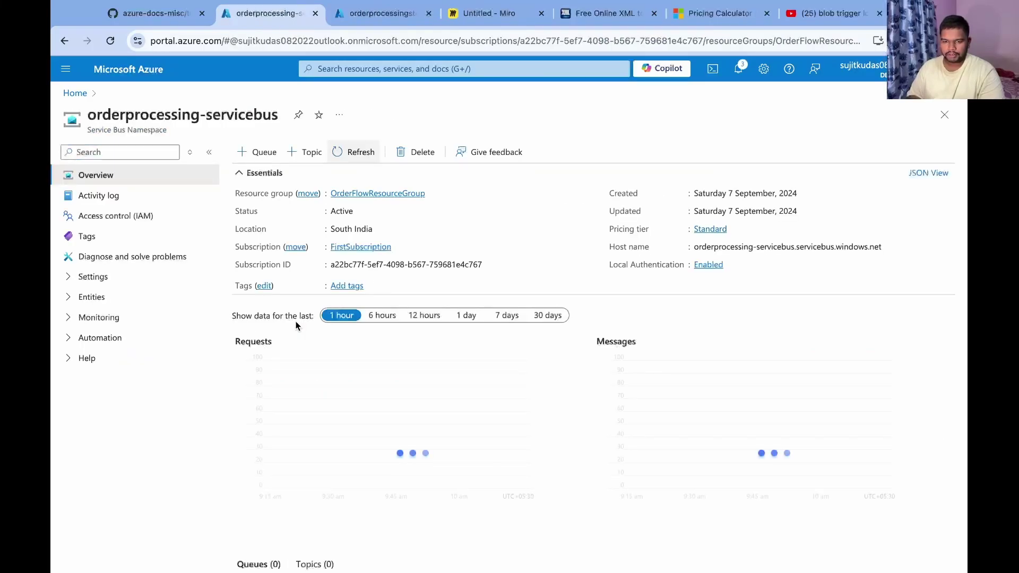
click(302, 152)
click(735, 157)
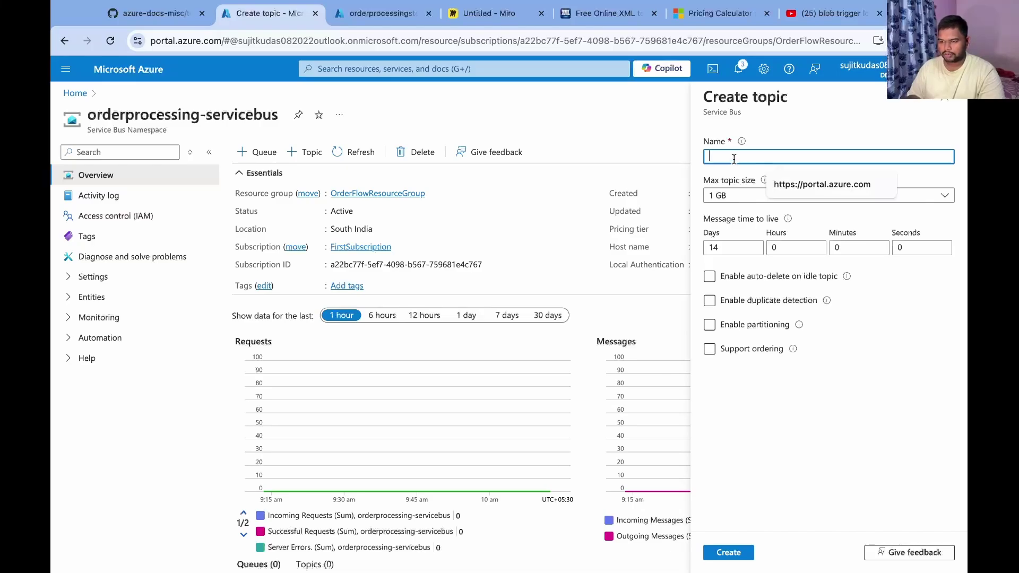
text(orde)
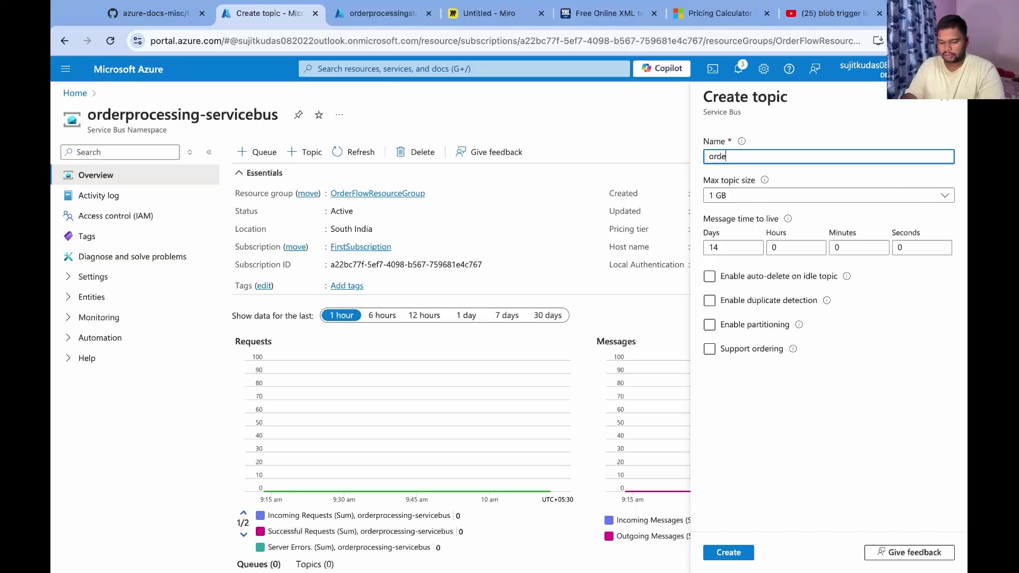
text(rcreate)
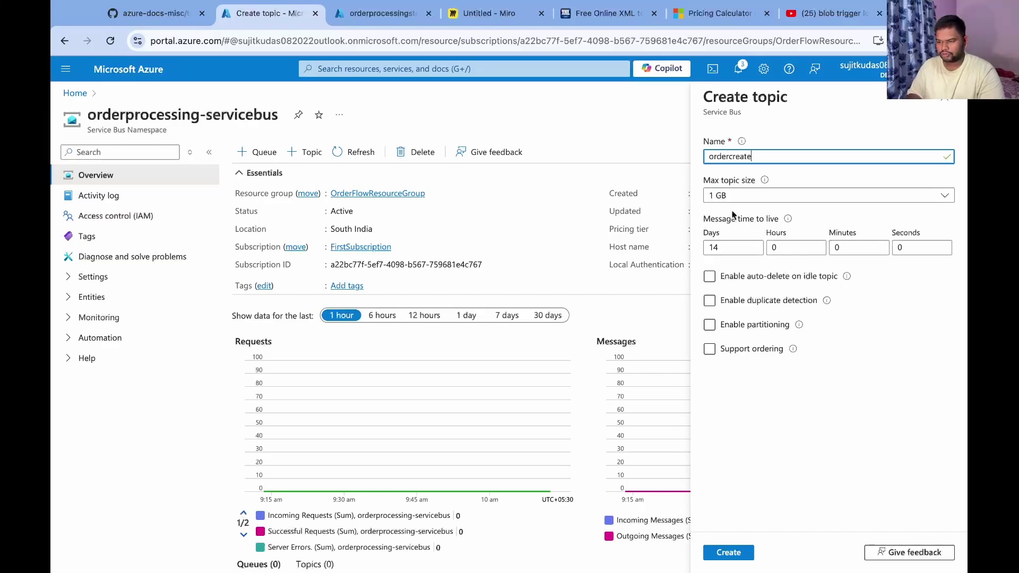
click(724, 552)
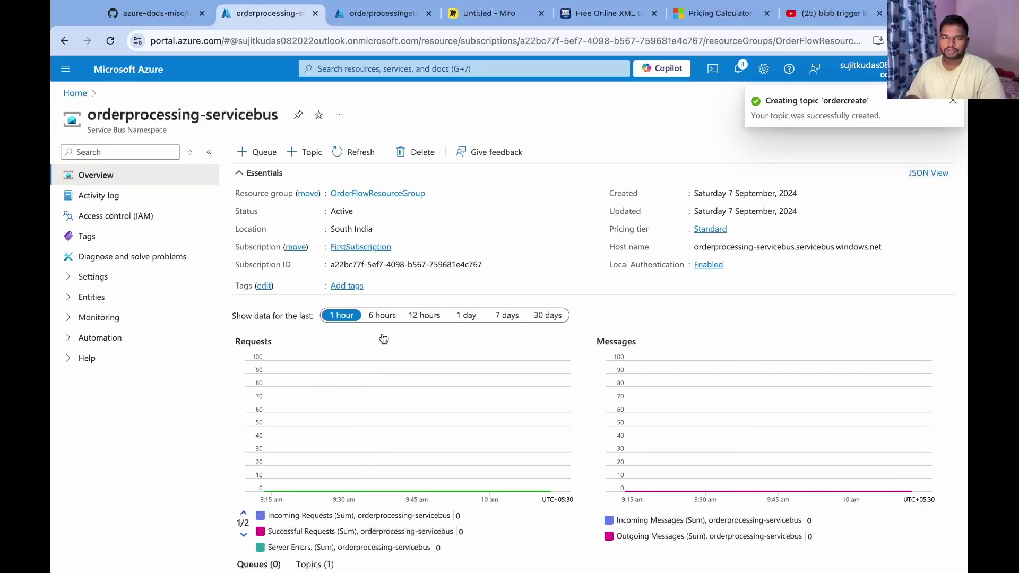
Refresh the namespace overview, list its topics and open the ordercreate topic.
scroll(440, 264, down, 1)
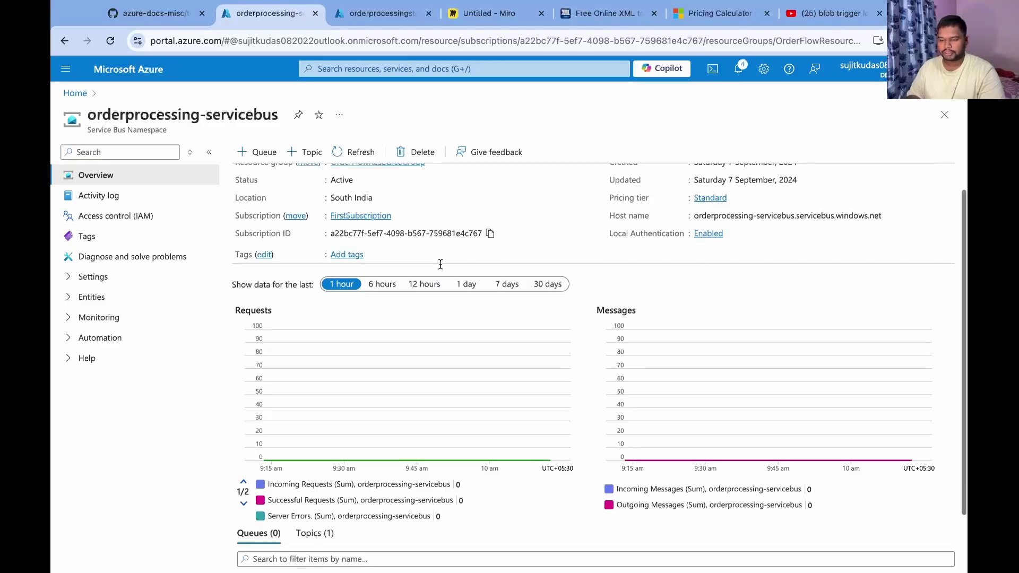
scroll(440, 263, down, 2)
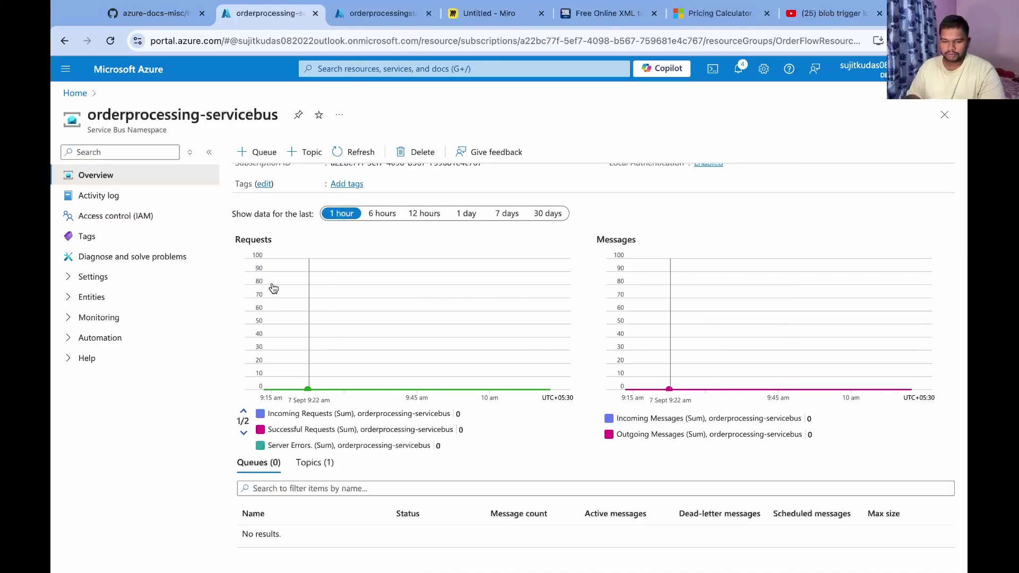
scroll(255, 271, up, 3)
scroll(335, 410, down, 3)
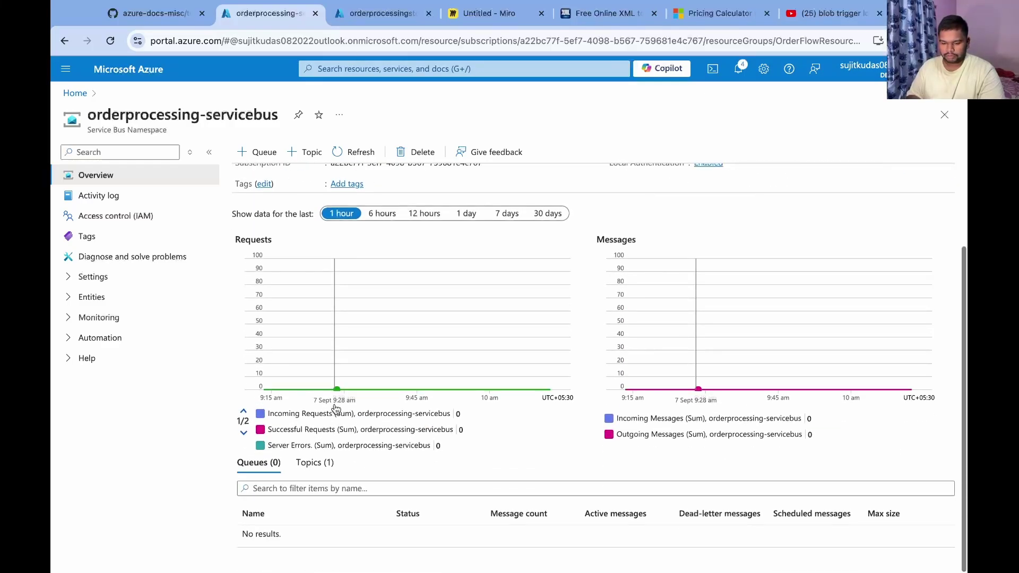
click(346, 153)
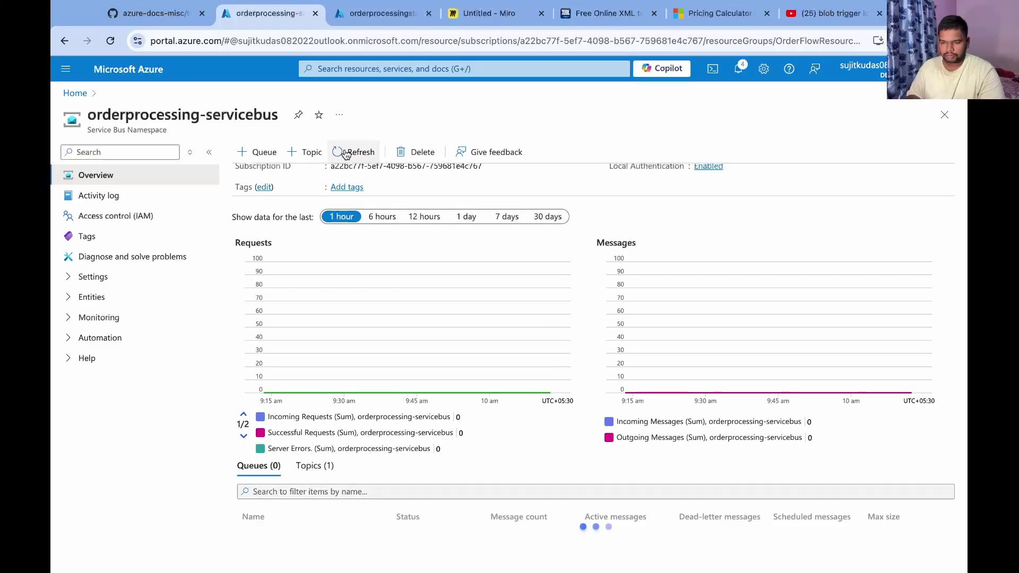
scroll(303, 531, up, 2)
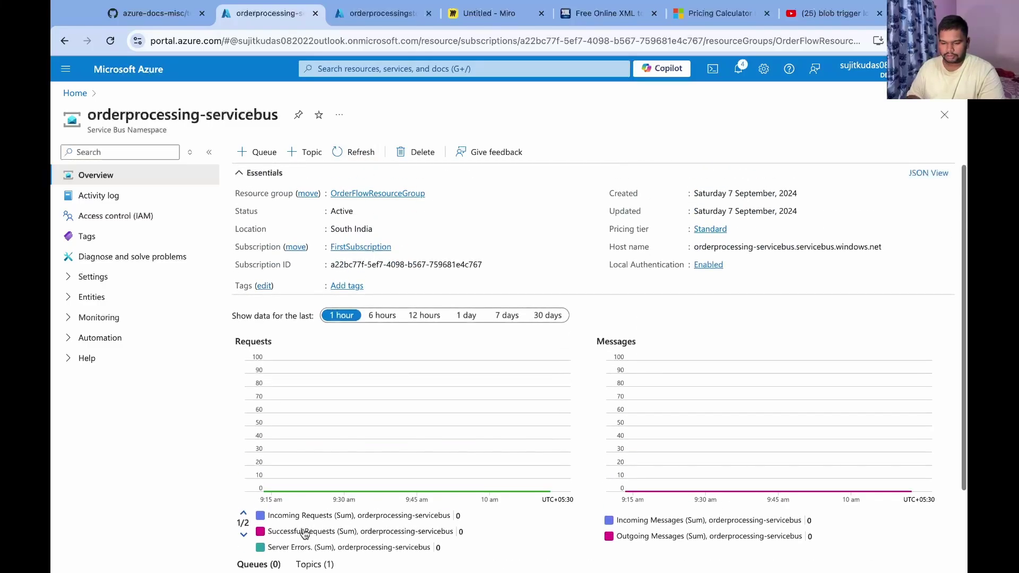
scroll(304, 532, down, 2)
click(313, 465)
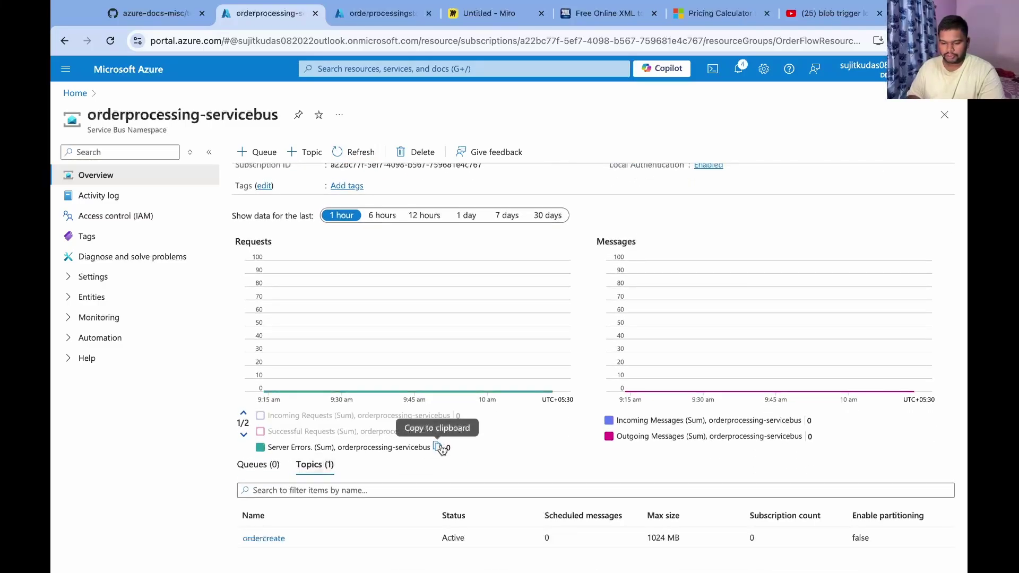
click(273, 539)
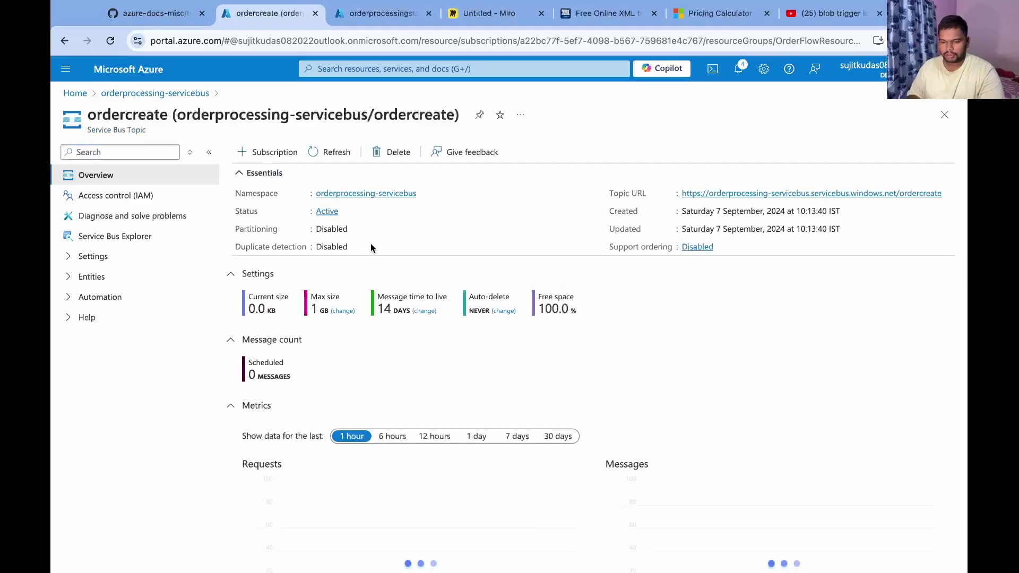
Create a subscription named ordercreatesubs on the ordercreate topic, keeping the default delivery, time-to-live and lock settings.
click(272, 153)
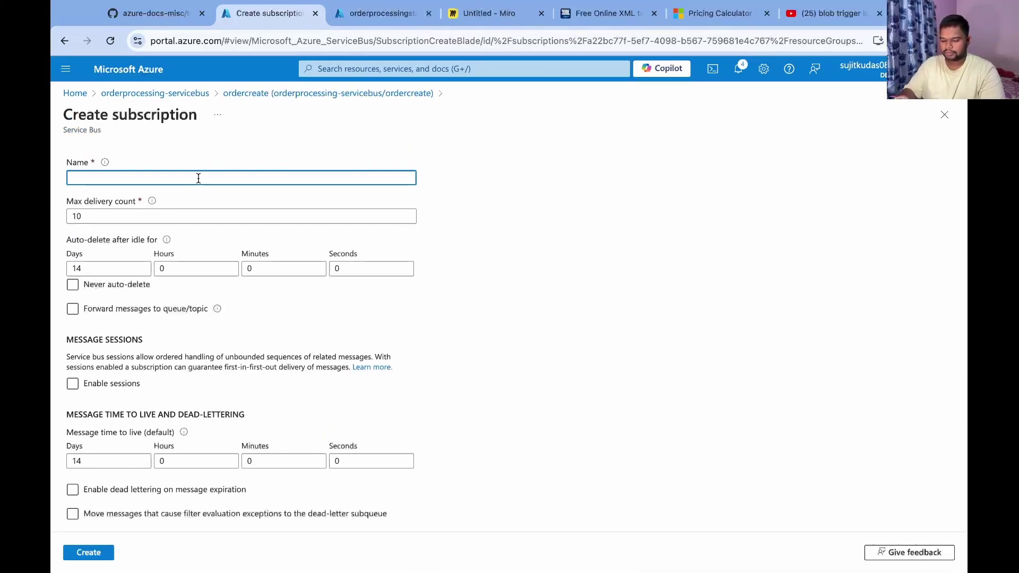
text(order)
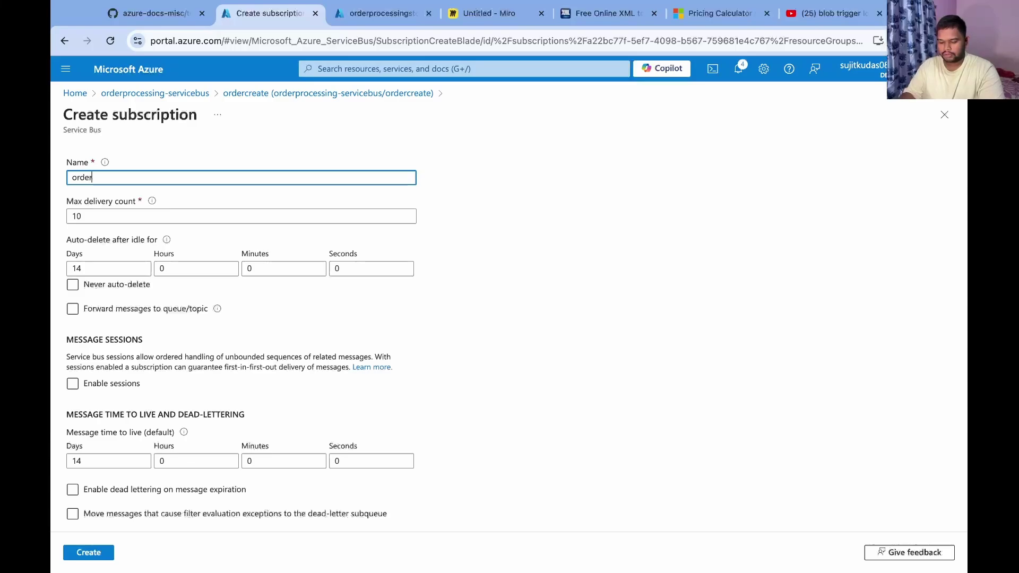
text(create)
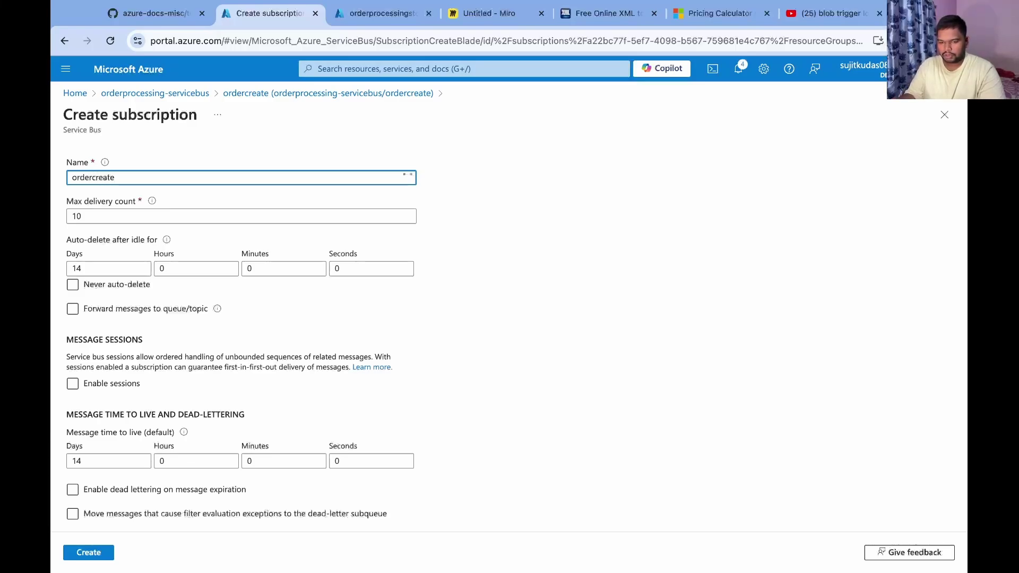
text(subs)
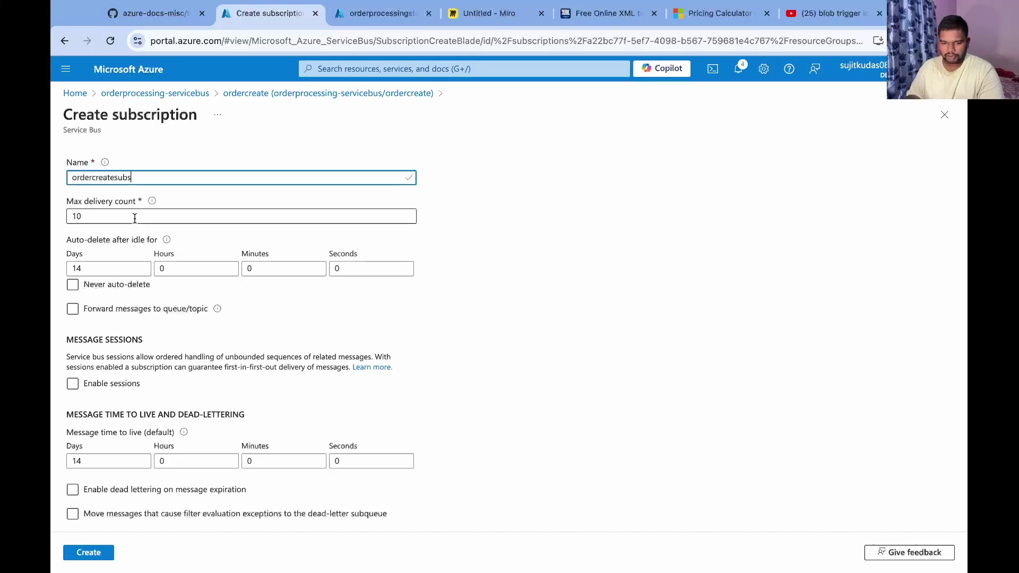
click(144, 312)
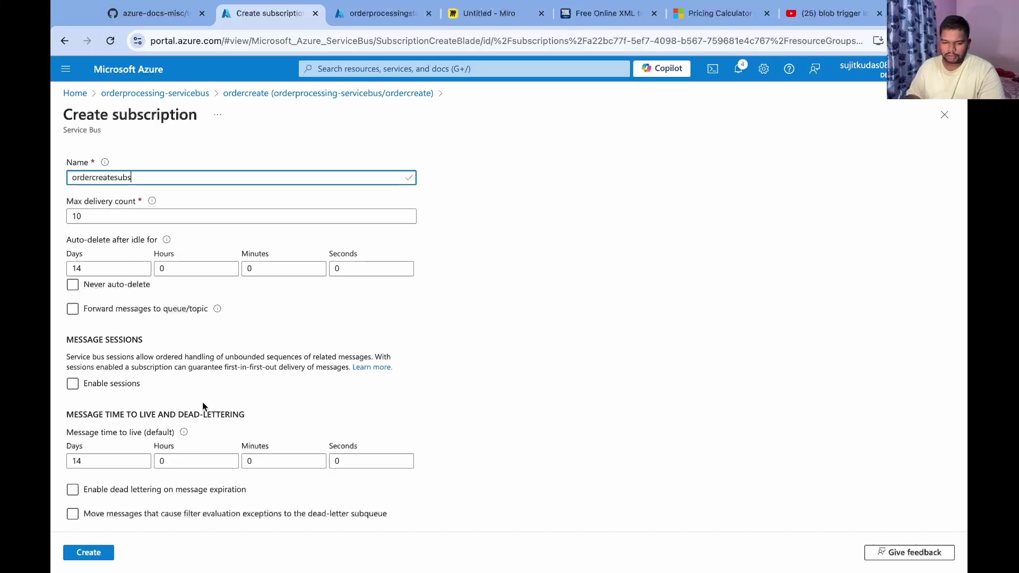
scroll(203, 404, down, 2)
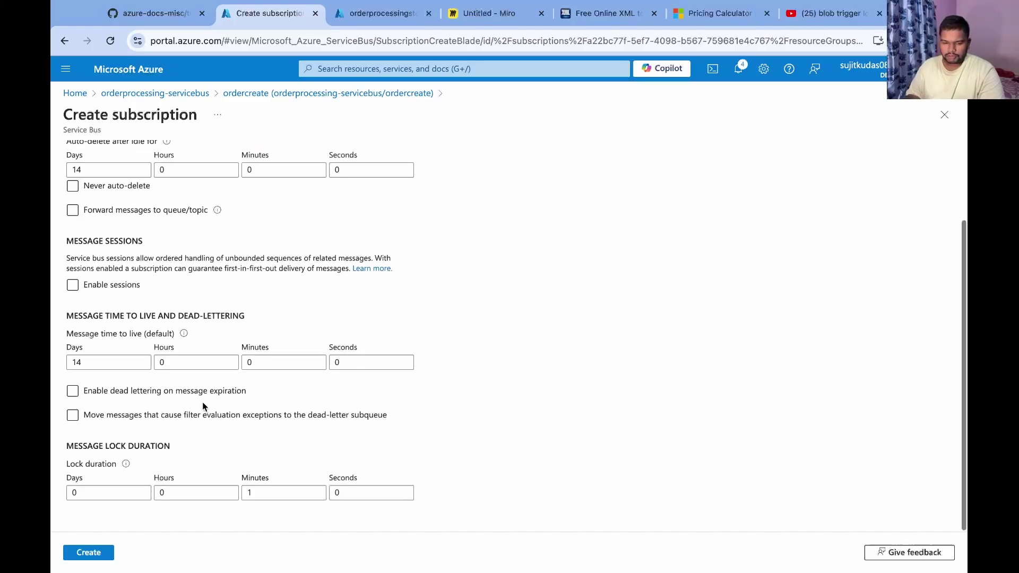
click(95, 554)
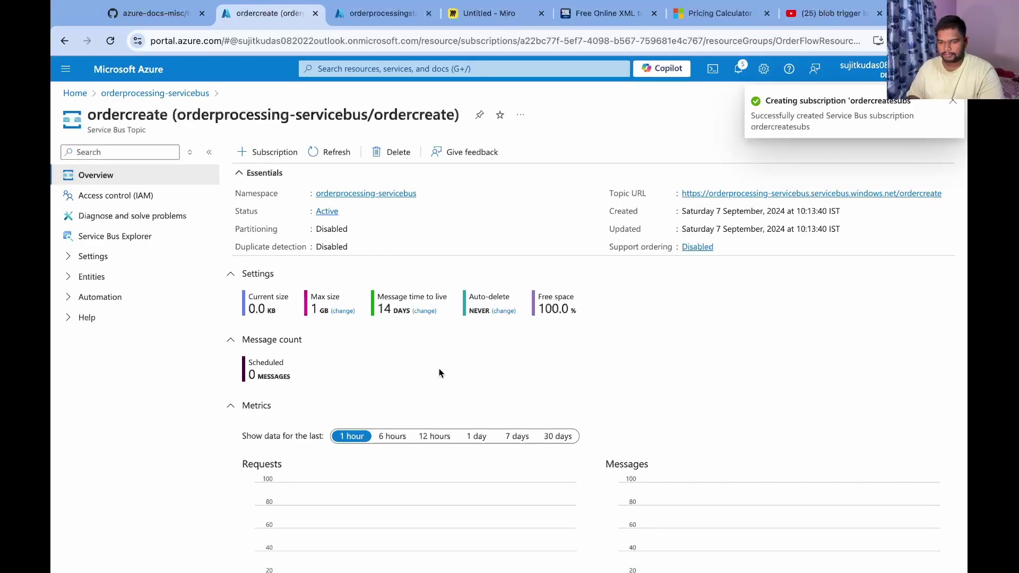
Open the ordercreatesubs subscription and add a new filter named order-create.
scroll(563, 307, down, 3)
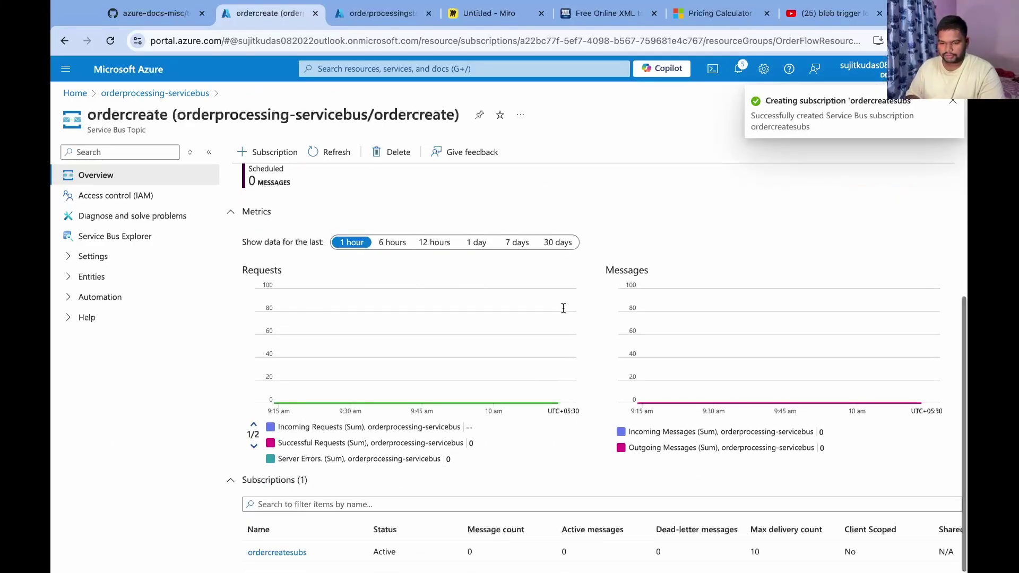
click(296, 553)
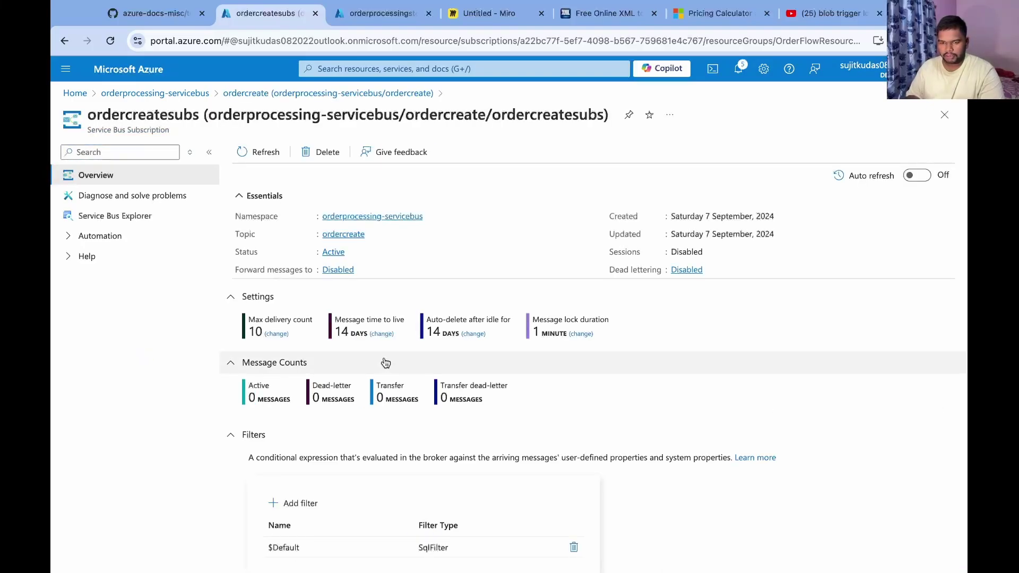
click(312, 510)
click(688, 512)
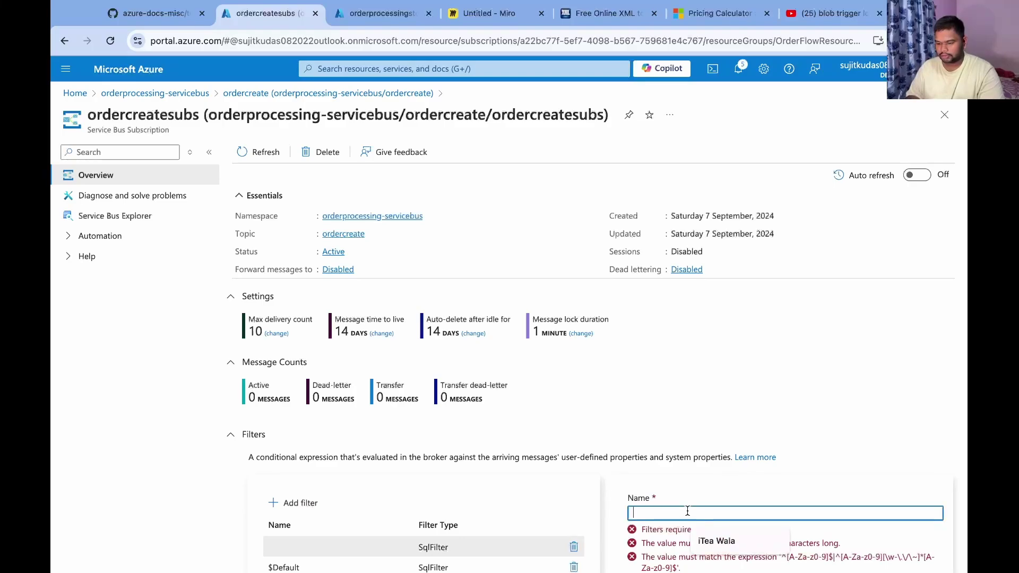
text(ord)
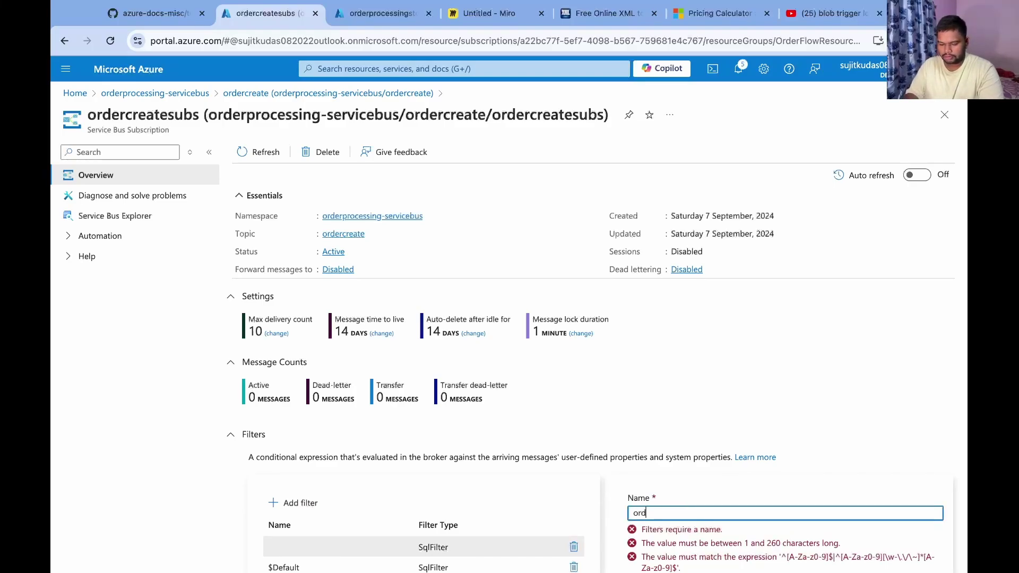
text(er-create)
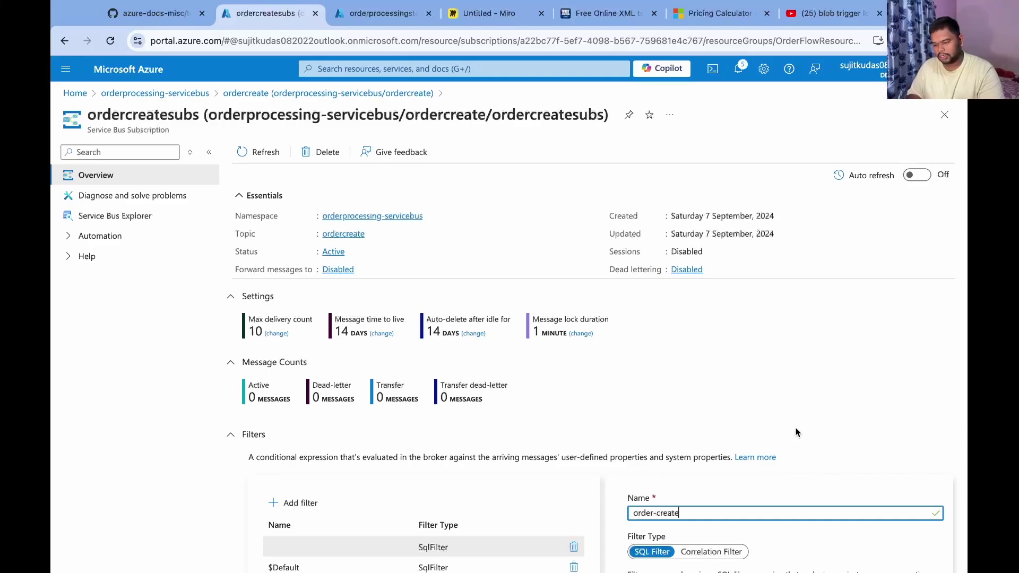
Make the order-create filter a Correlation Filter with the system property label/subject set to orderdetails.
scroll(801, 473, down, 3)
click(715, 371)
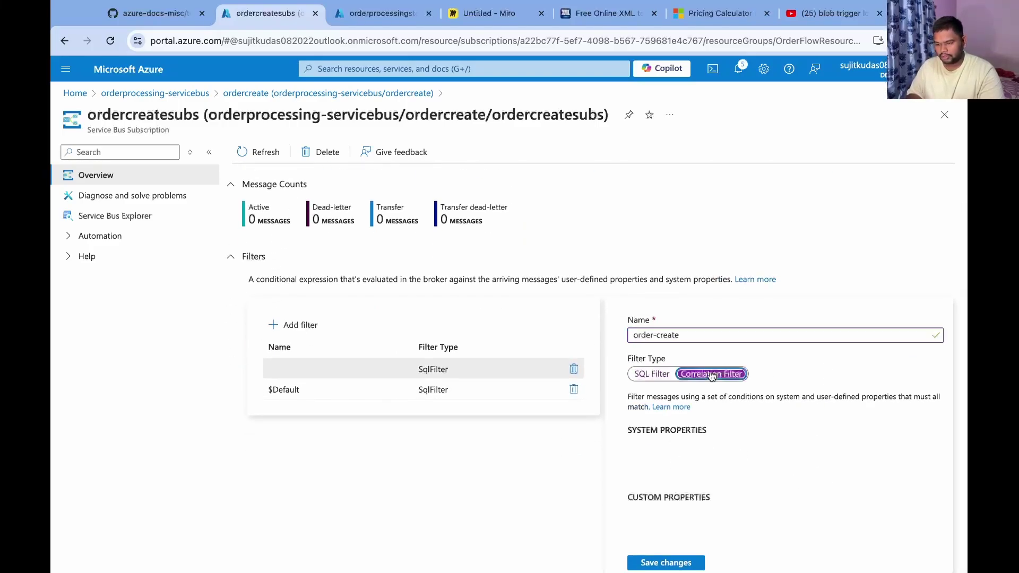
click(679, 468)
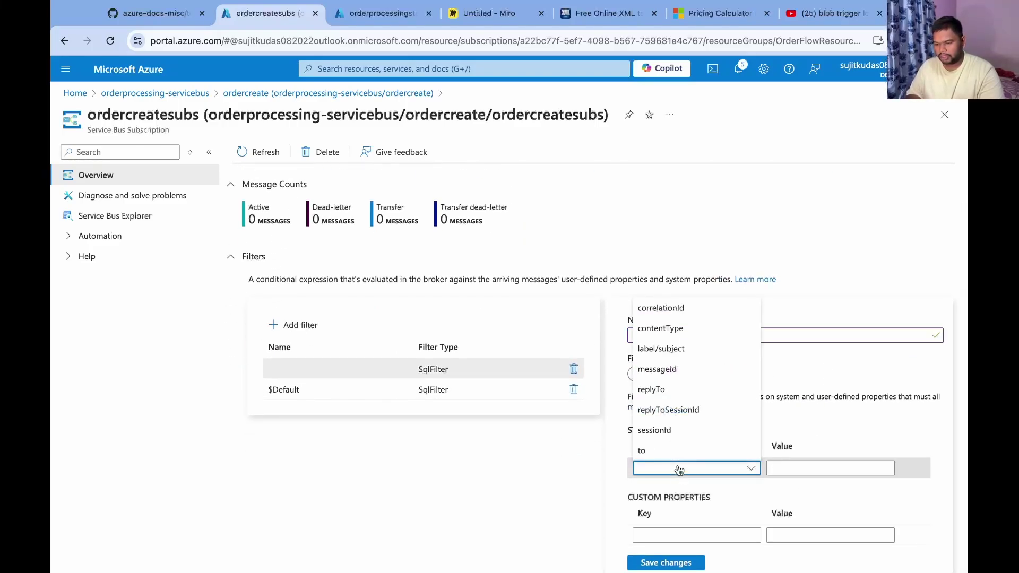
click(679, 351)
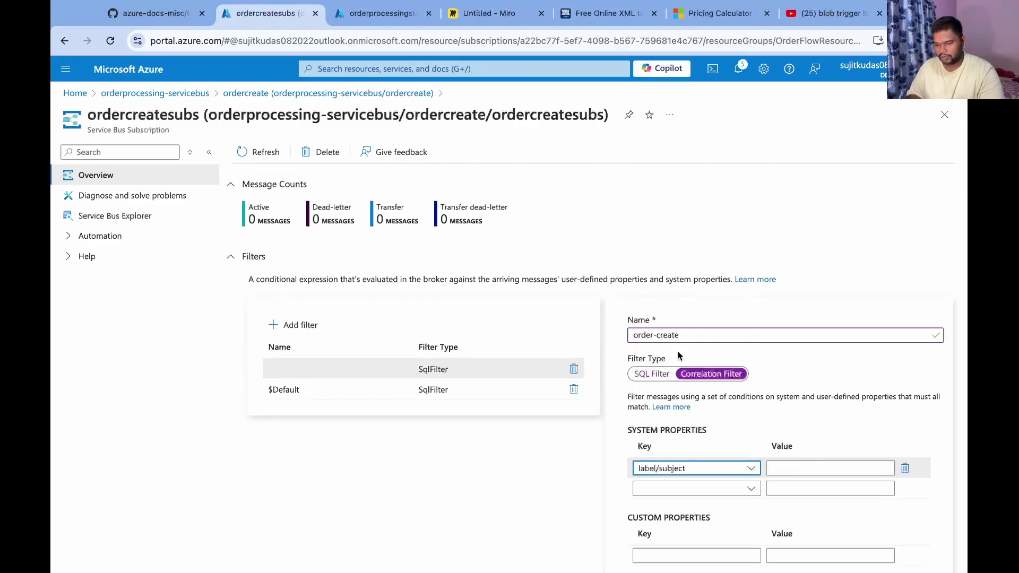
click(794, 467)
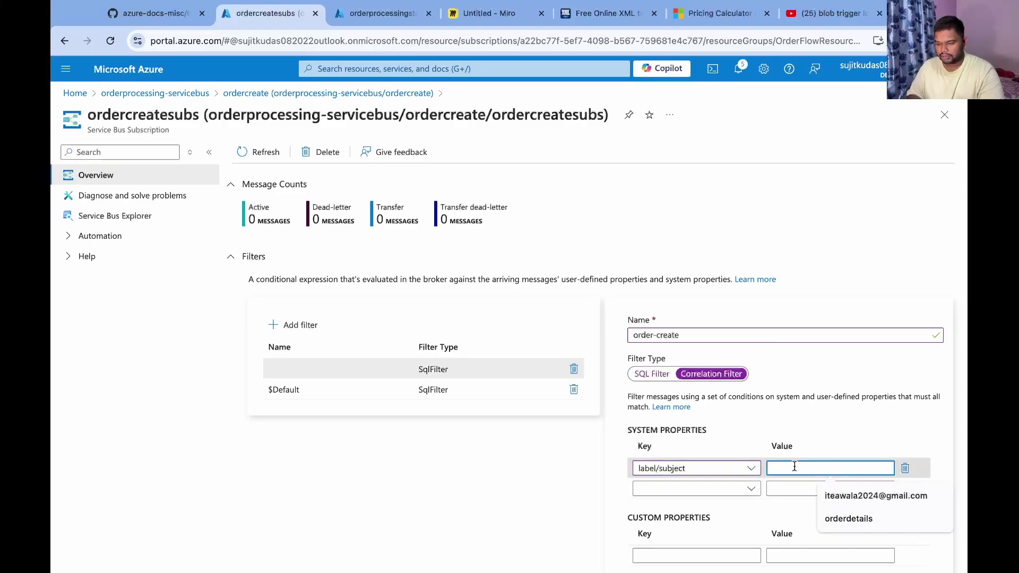
click(842, 519)
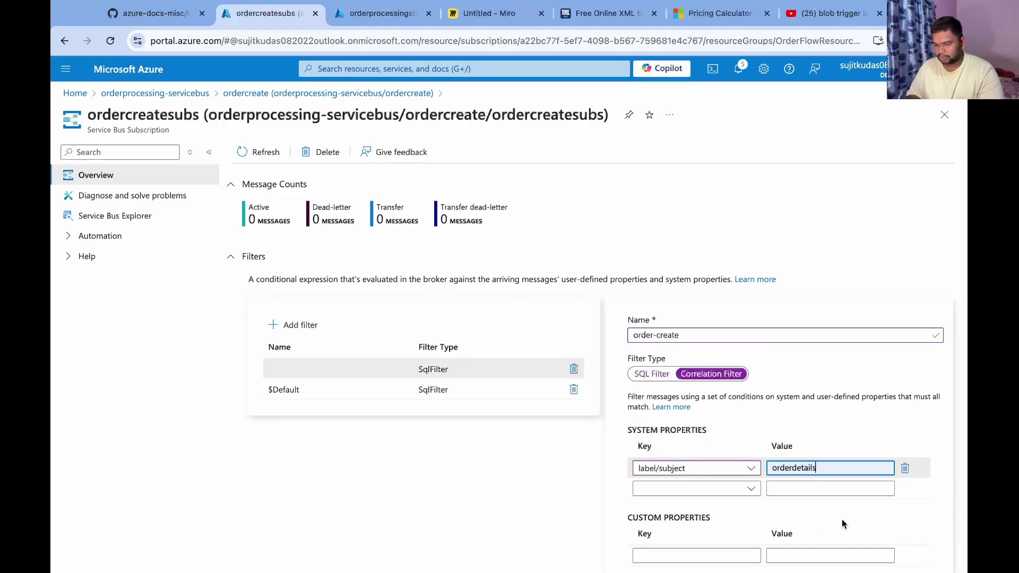
Set the order-create filter's label/subject value to order-create-label and save the filter.
key(BackSpace)
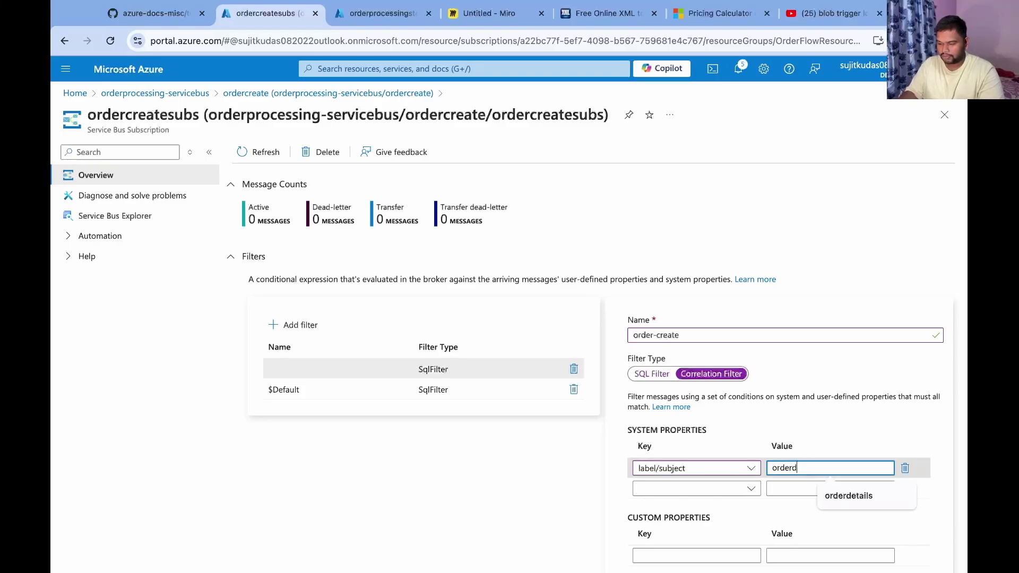
text(-create-lable)
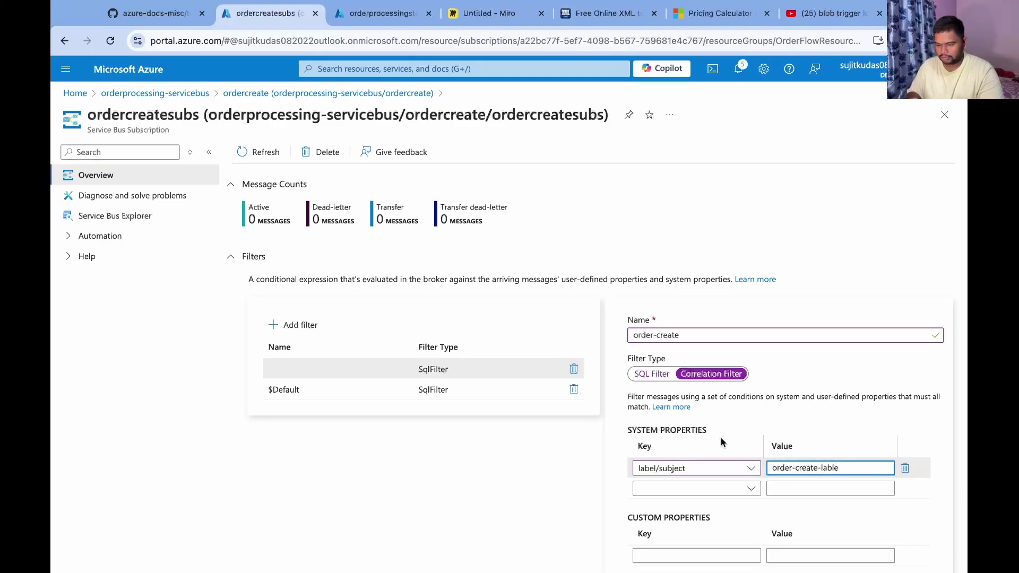
key(BackSpace)
key(BackSpace)
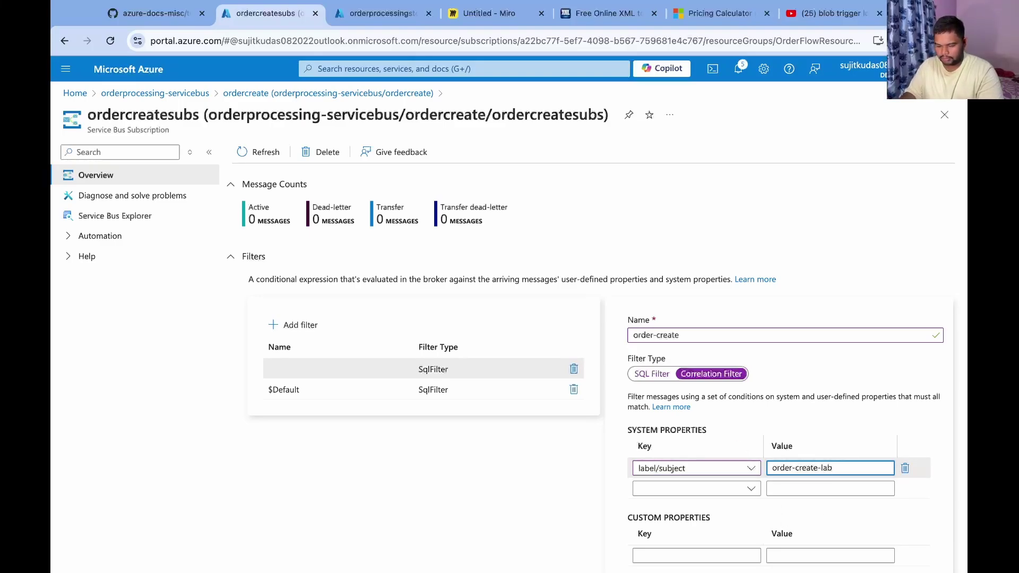
text(el)
click(835, 421)
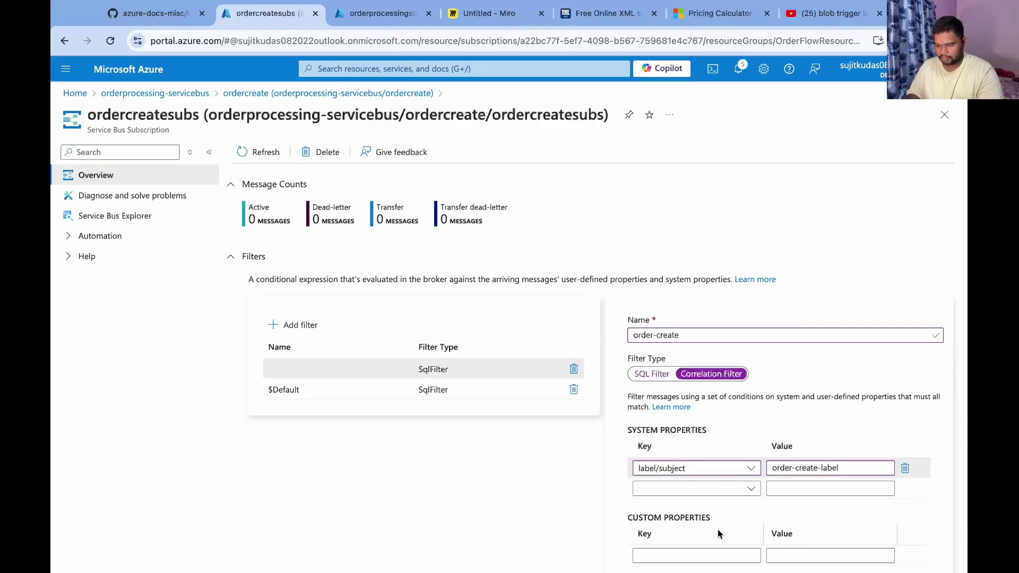
scroll(716, 533, down, 1)
click(663, 552)
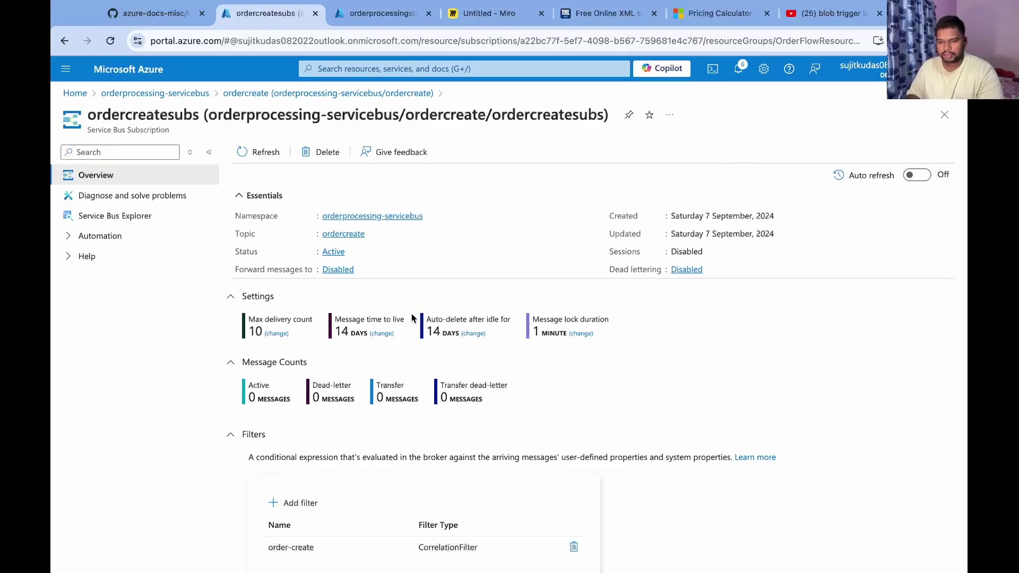
Go to the deployed orderprocessingstorage account and open its blob containers in the storage browser.
click(387, 13)
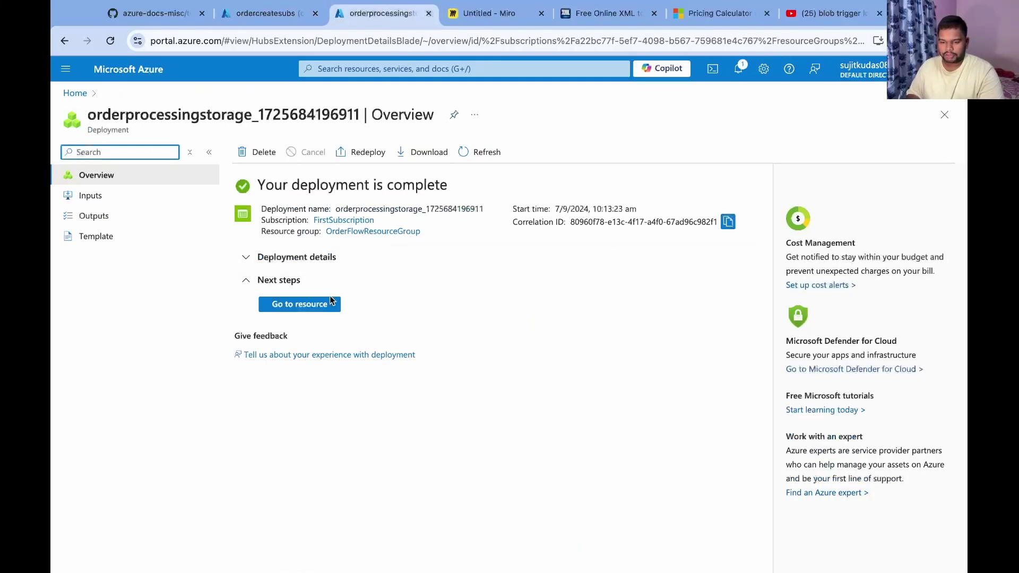
click(319, 303)
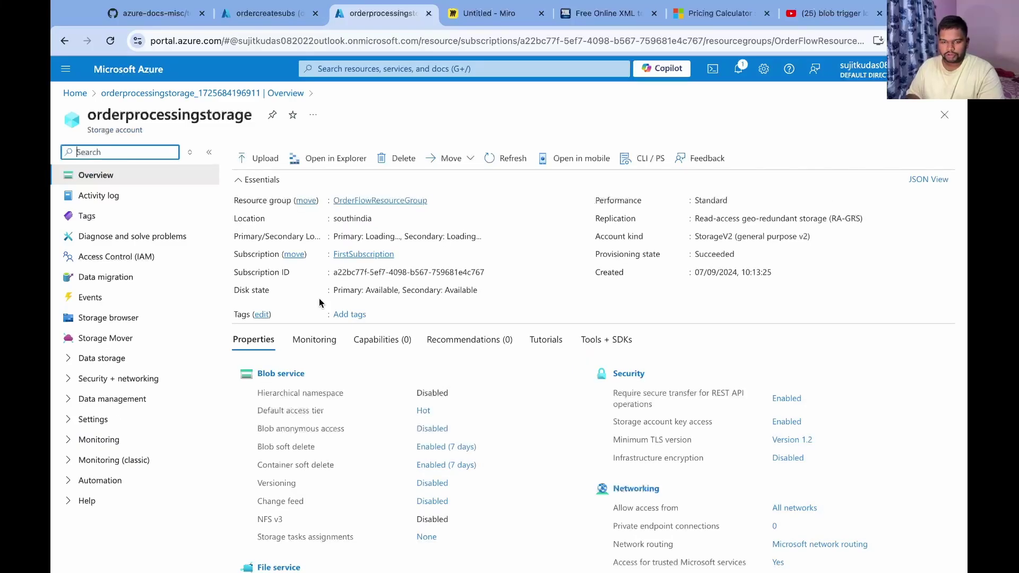
click(106, 322)
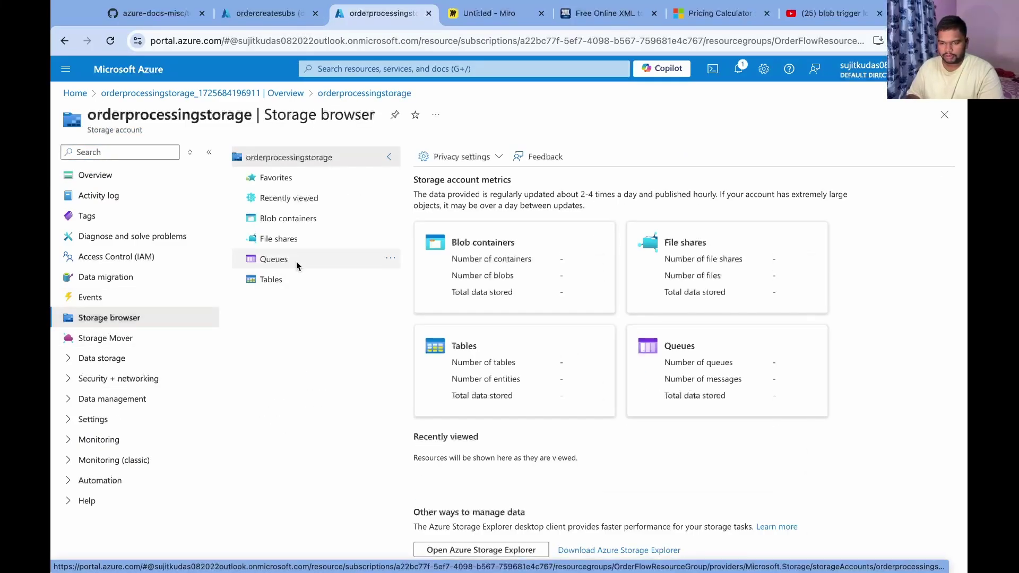
click(283, 219)
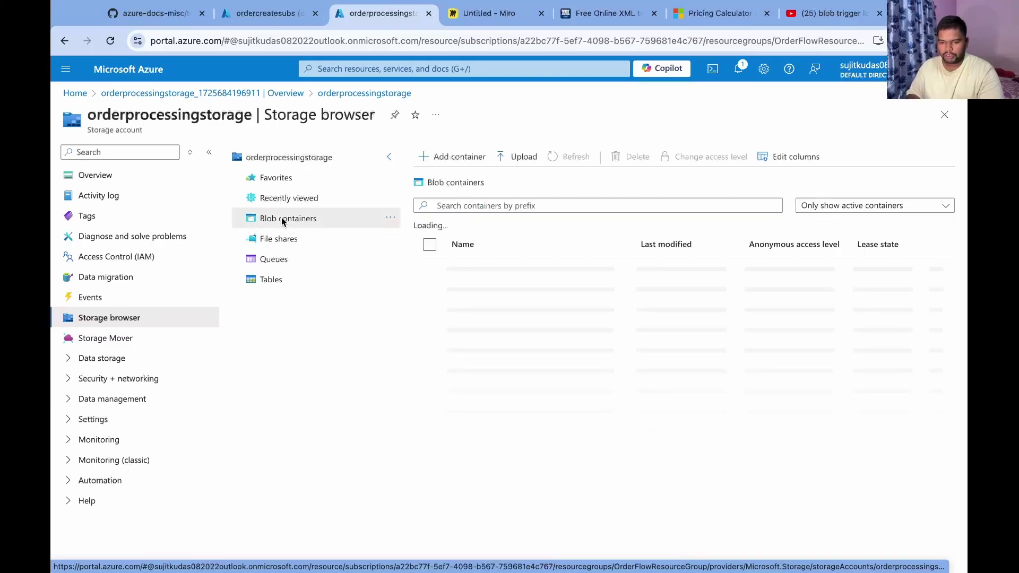
Create a blob container named orderprocesscontainer in the orderprocessingstorage account.
click(473, 169)
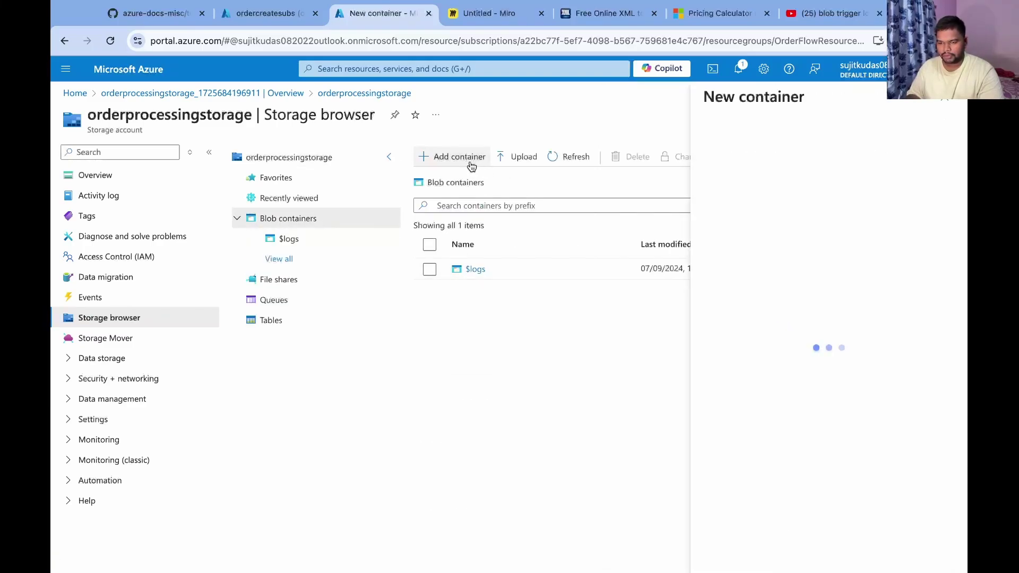
mouse_move(801, 180)
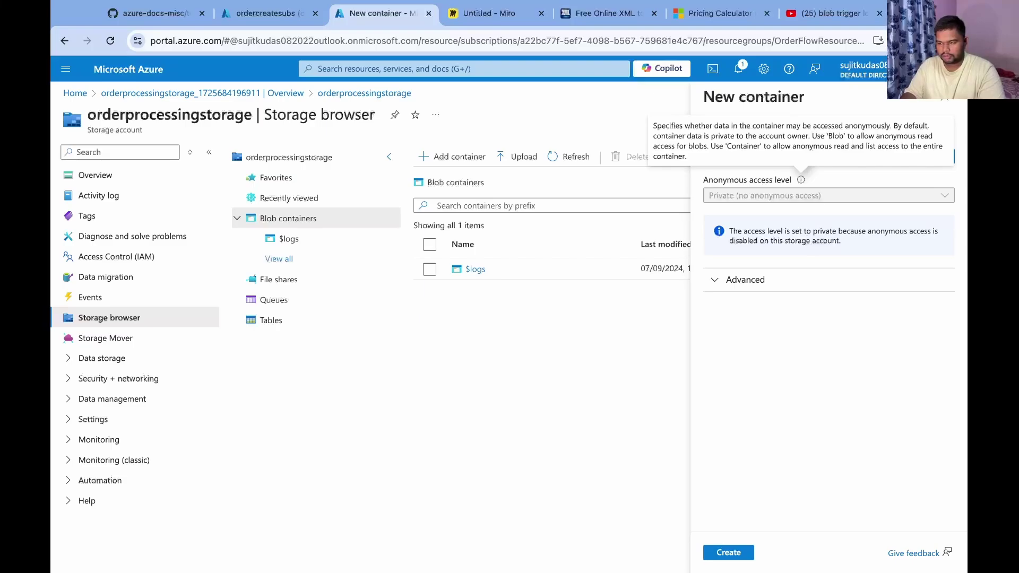
text(orderprocesscon)
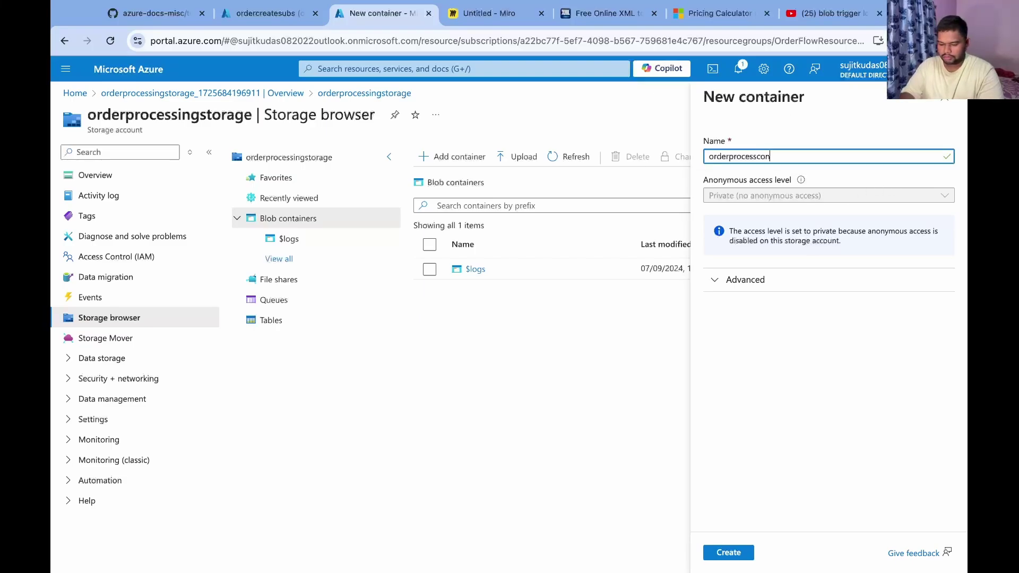
text(tainer)
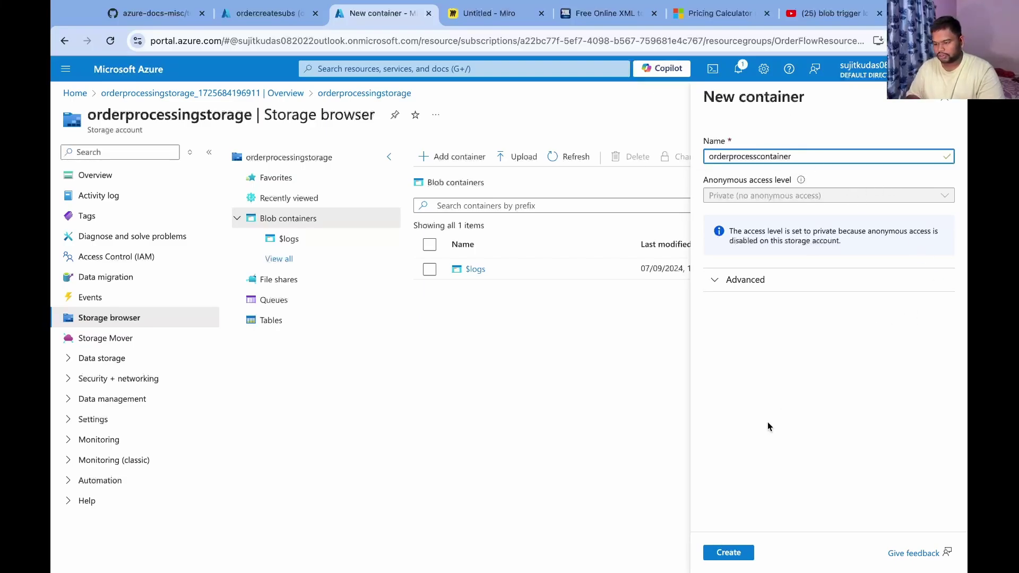
click(737, 552)
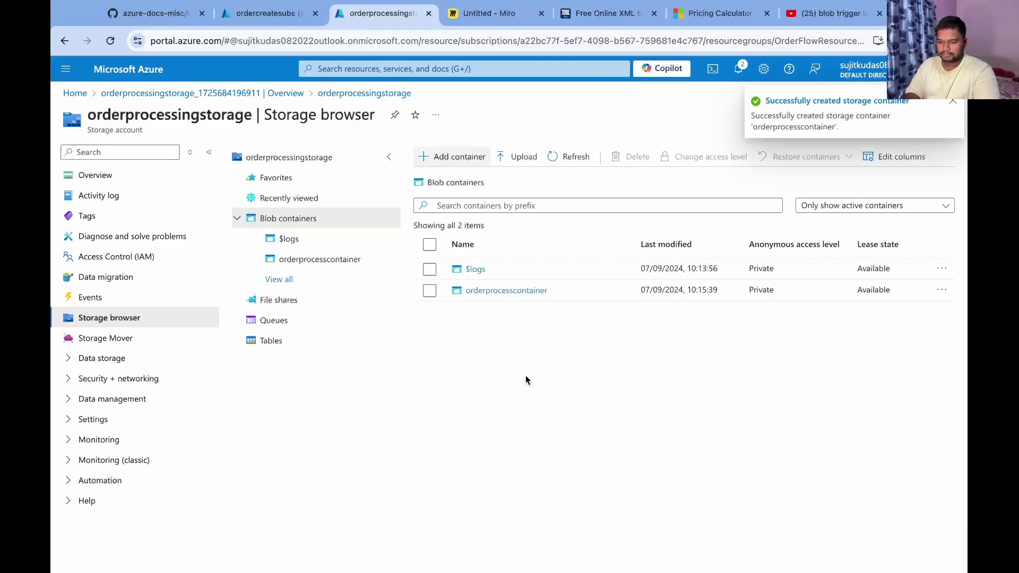
Try to add a virtual directory named order-create-files inside orderprocesscontainer, and return to the container's root.
click(495, 294)
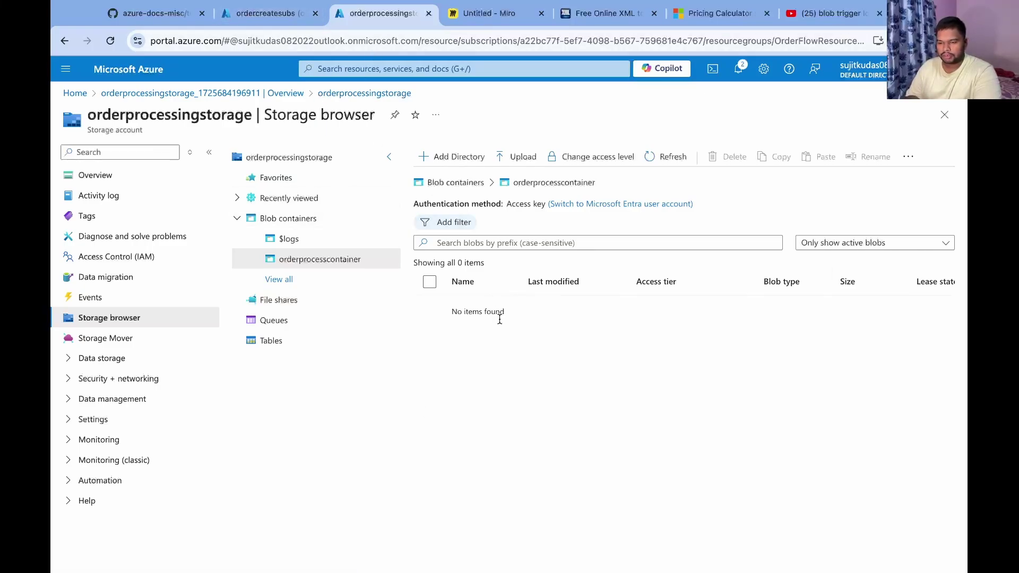
click(448, 159)
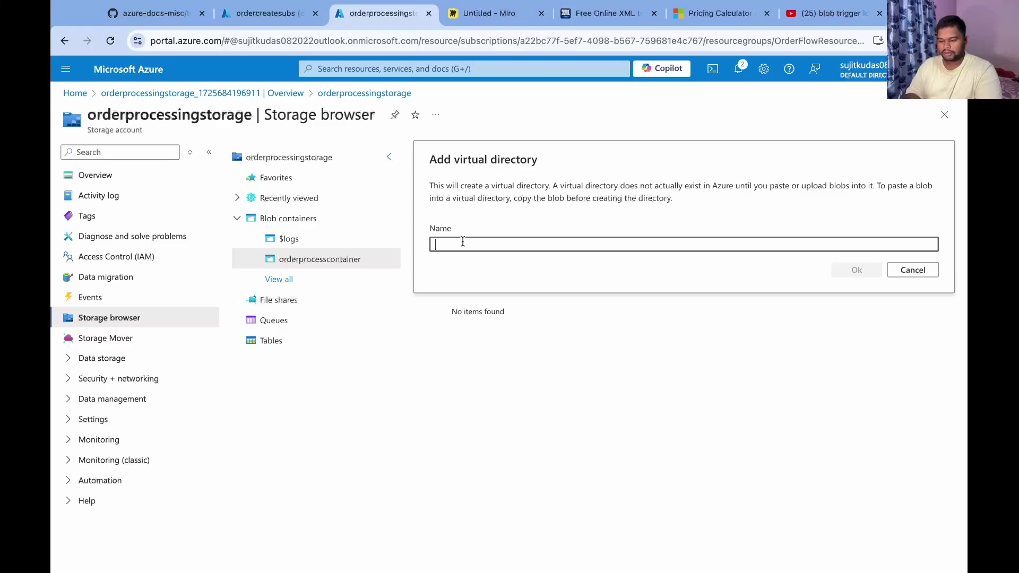
text(order-create-files)
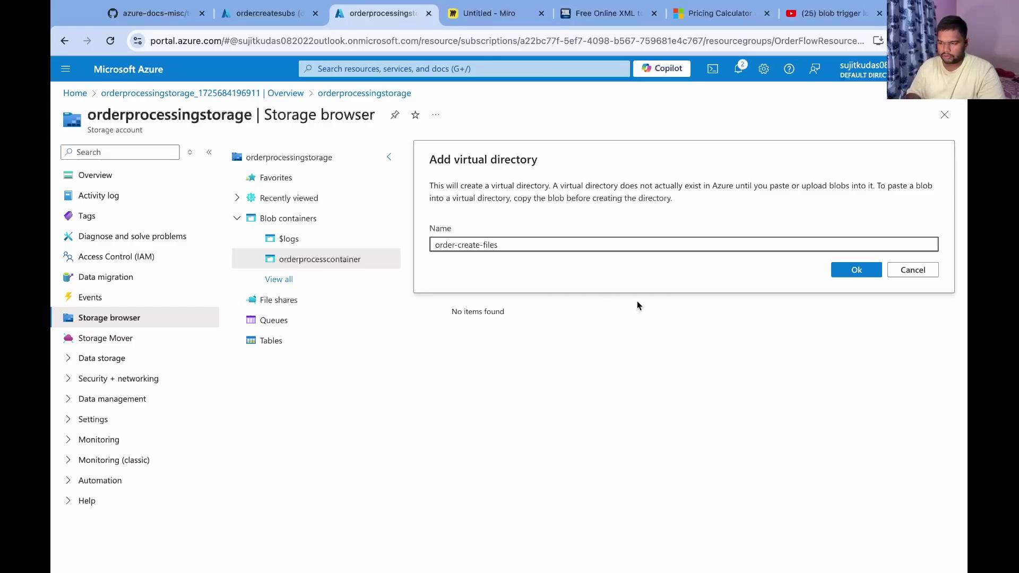
click(866, 270)
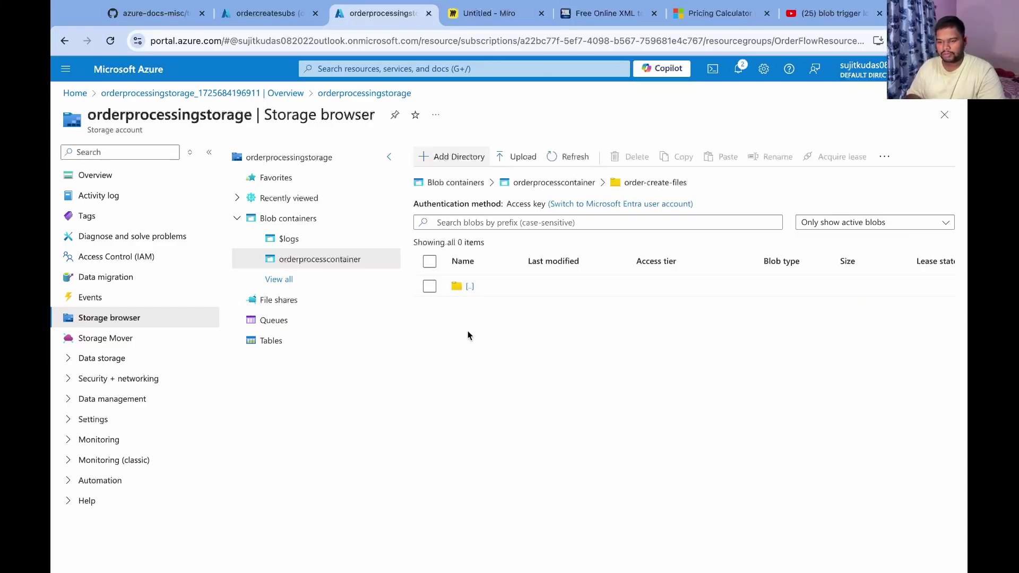
click(469, 288)
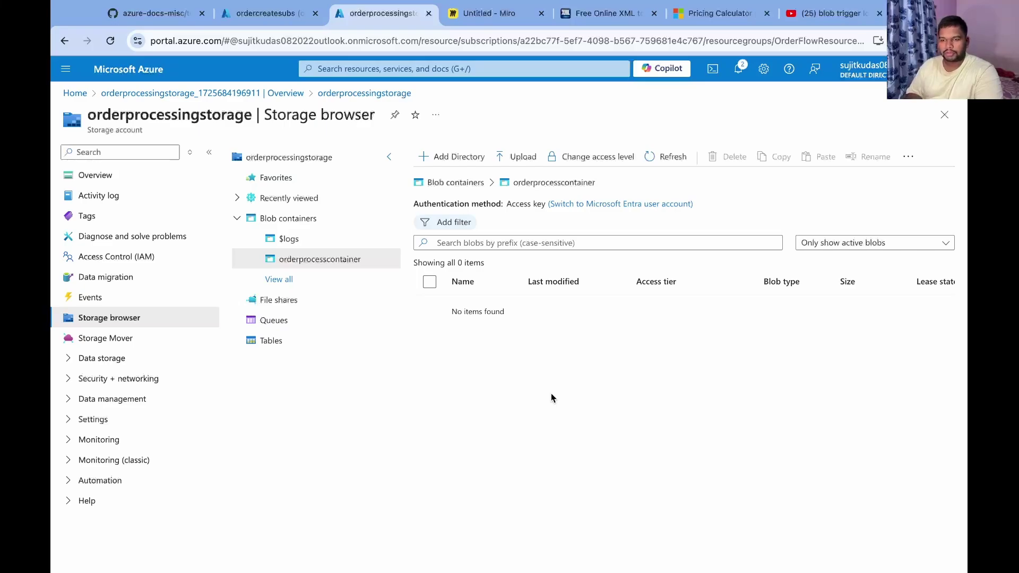
Open the OrderFlow-LogicApp resource from OrderFlowResourceGroup and show its workflows list.
click(282, 19)
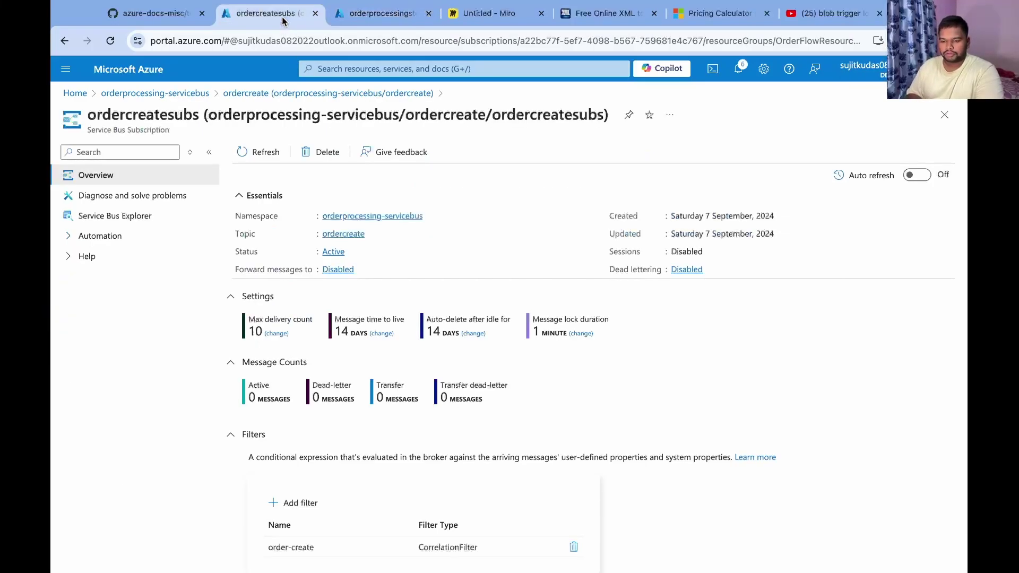
click(140, 100)
click(72, 95)
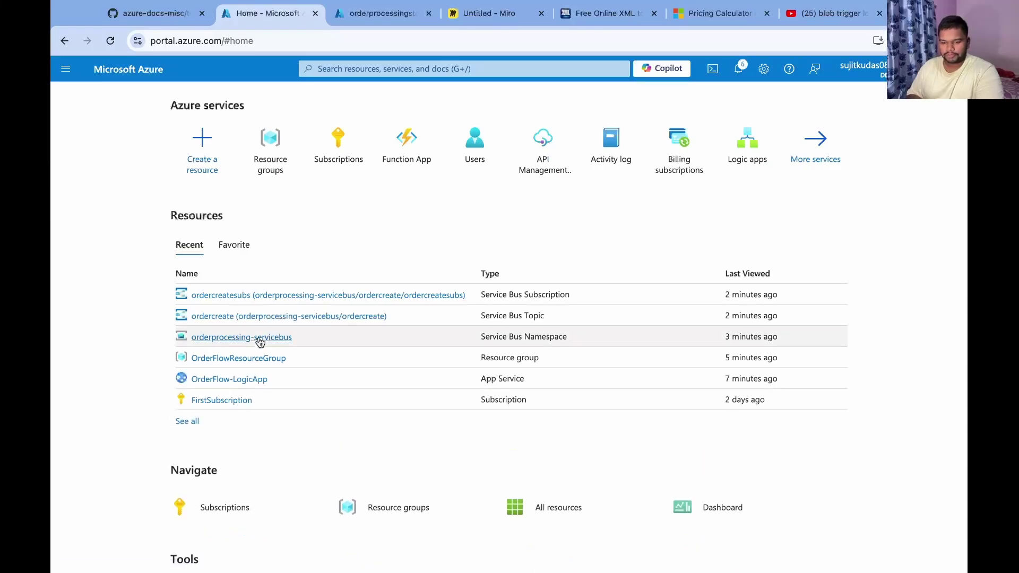
click(224, 361)
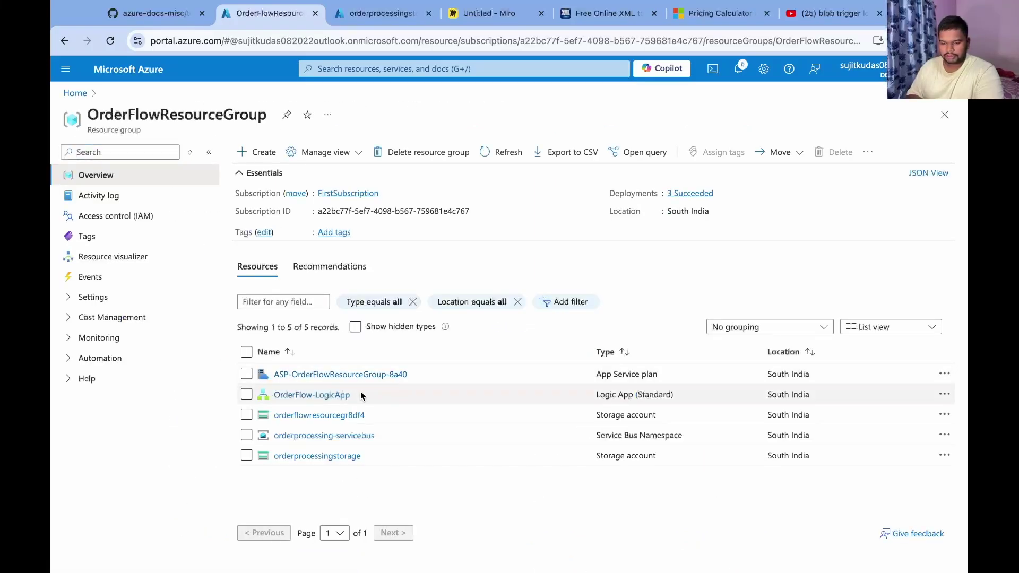
click(313, 396)
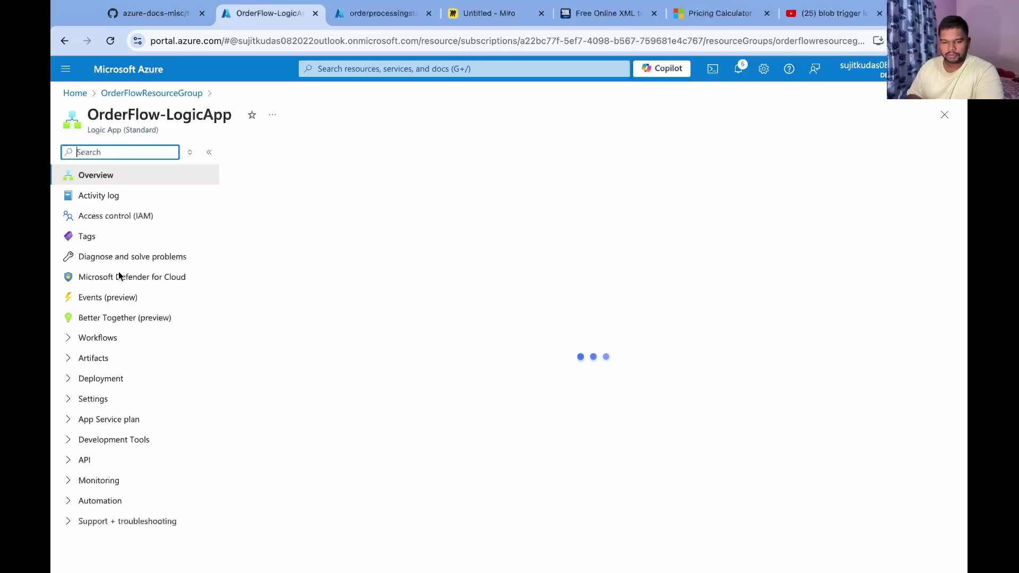
click(73, 340)
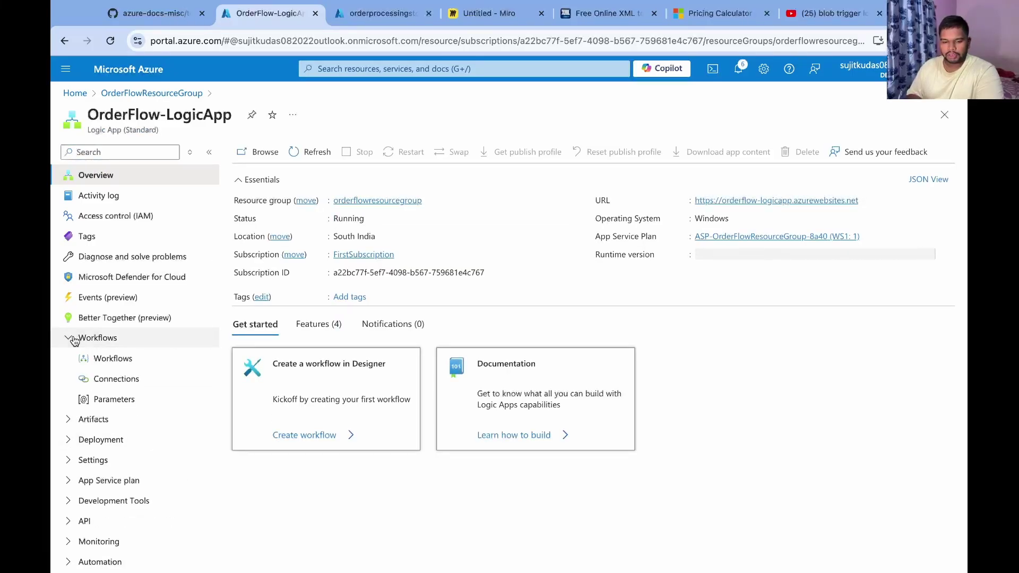
click(112, 364)
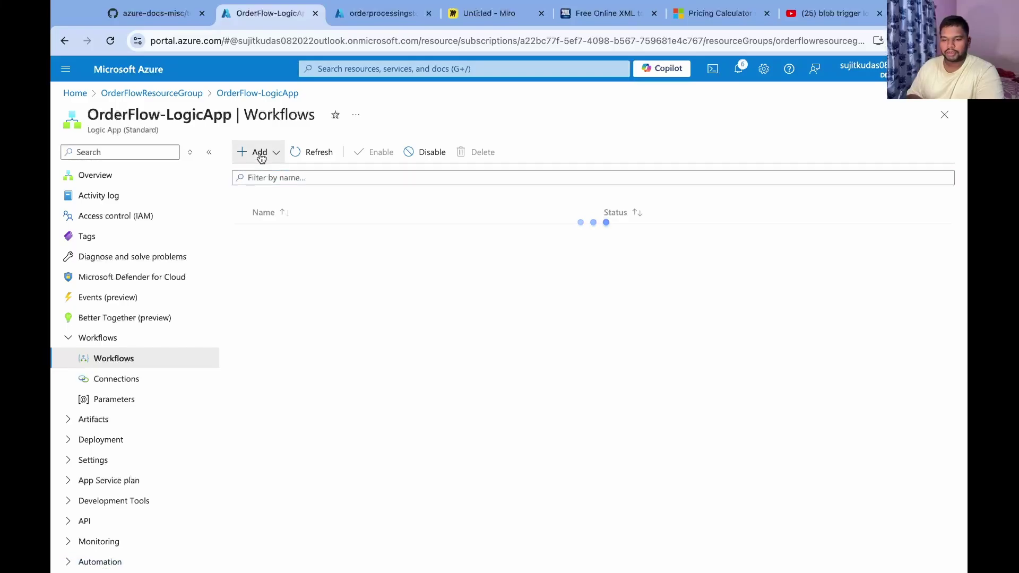
Create a Stateful workflow named ordercreate-wf in the logic app.
click(261, 154)
click(278, 174)
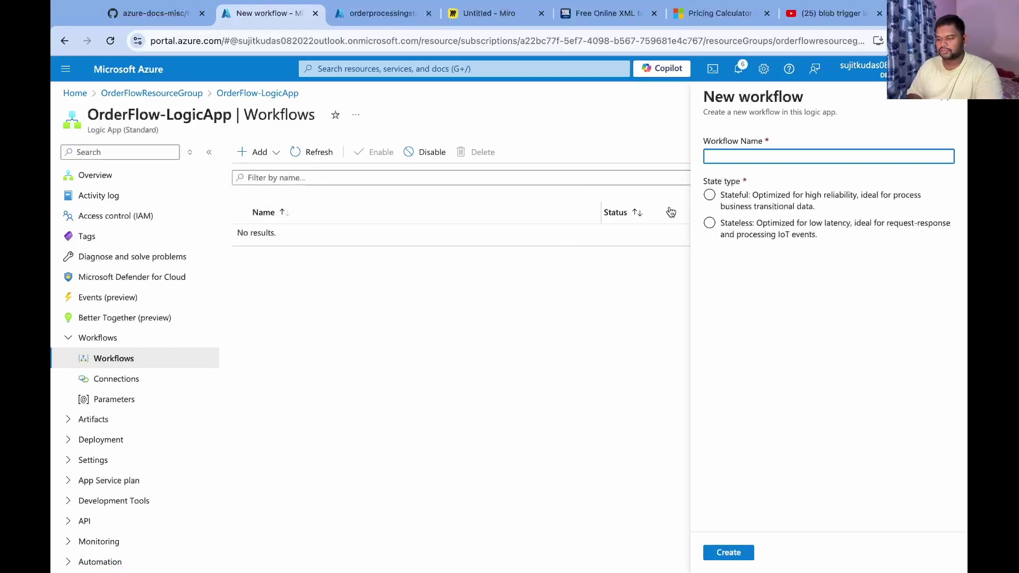
text(orderc)
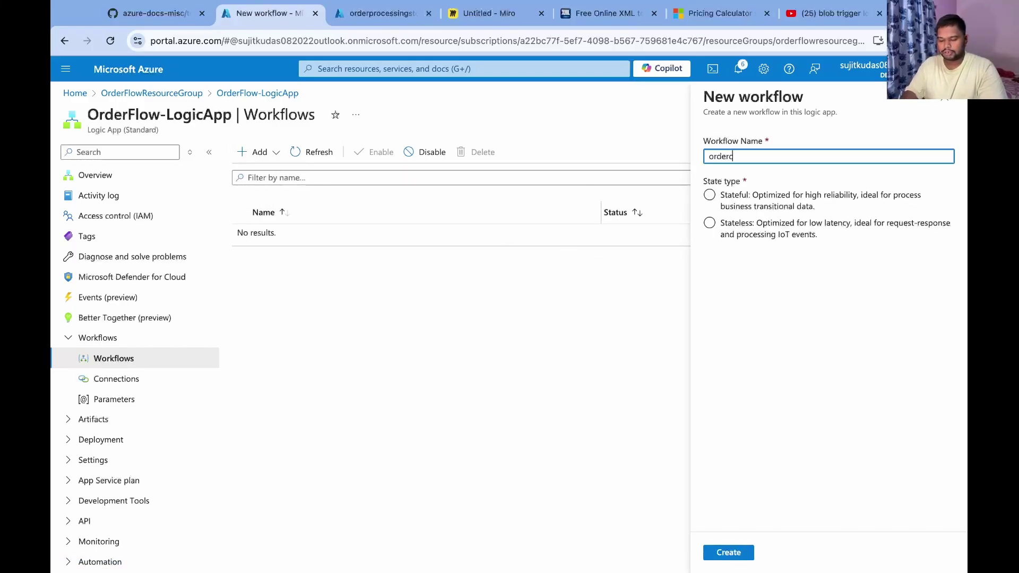
text(reate-)
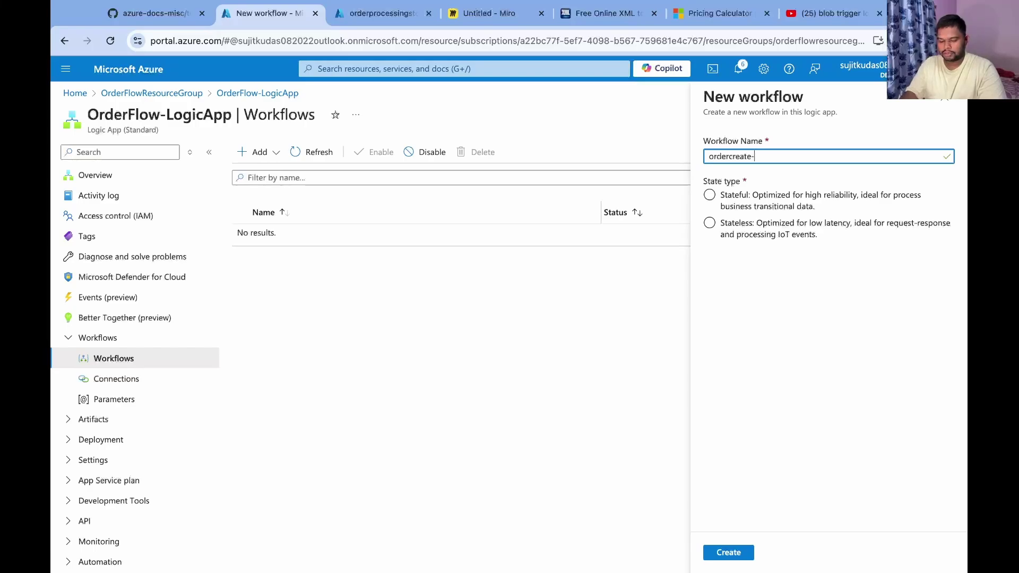
text(wf)
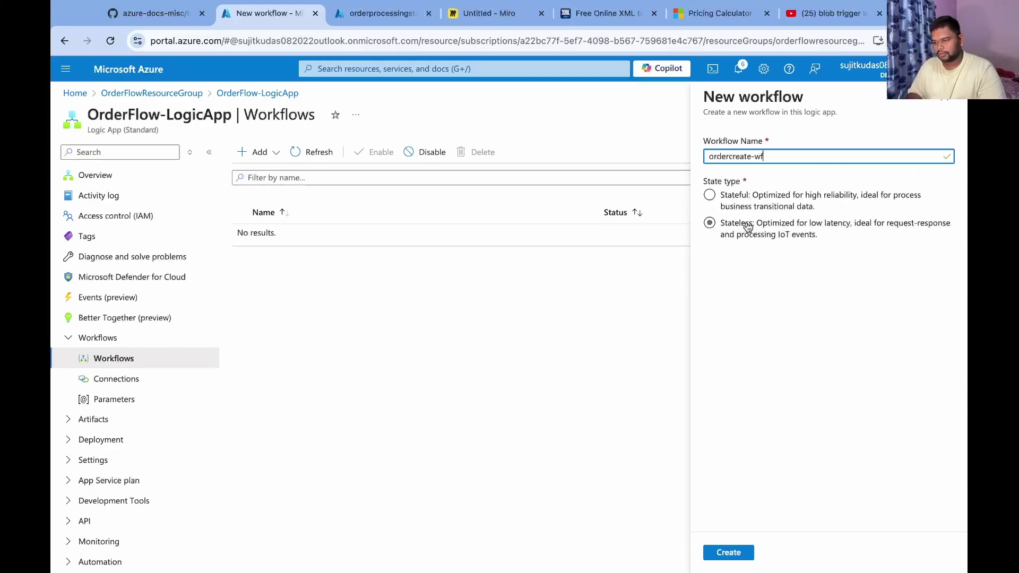
click(710, 194)
click(729, 553)
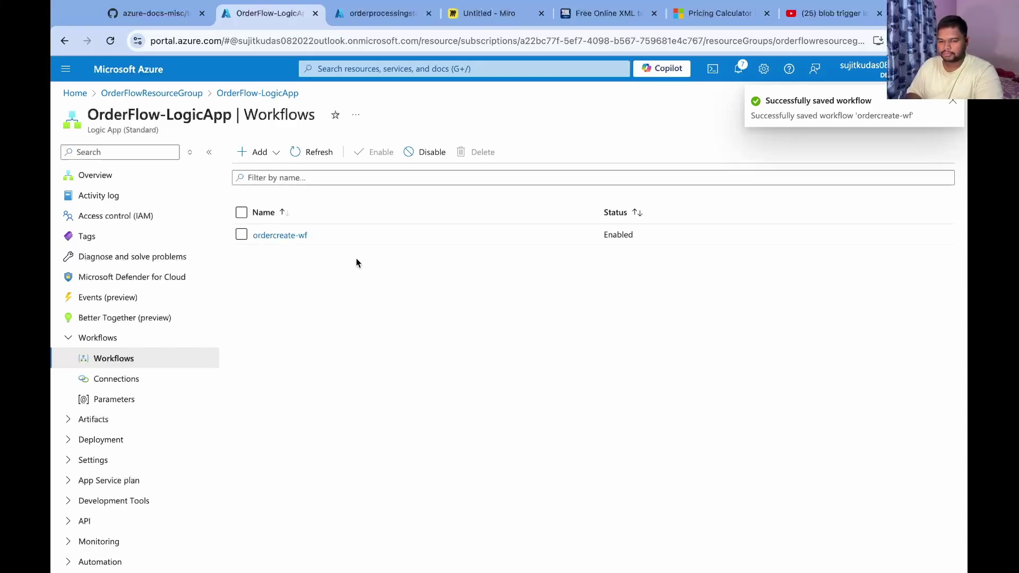
Open the ordercreate-wf workflow in the Designer.
click(280, 235)
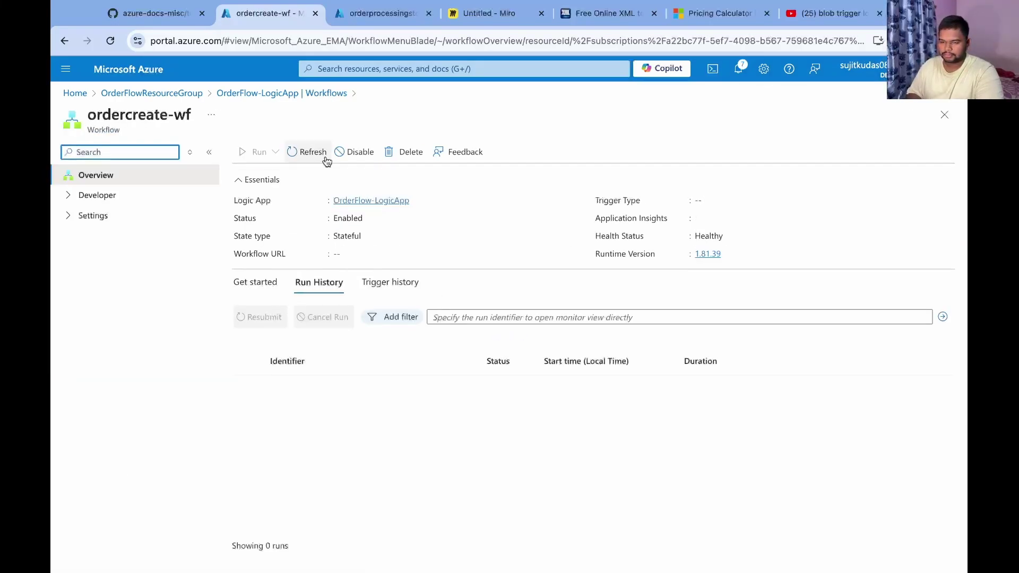
click(73, 195)
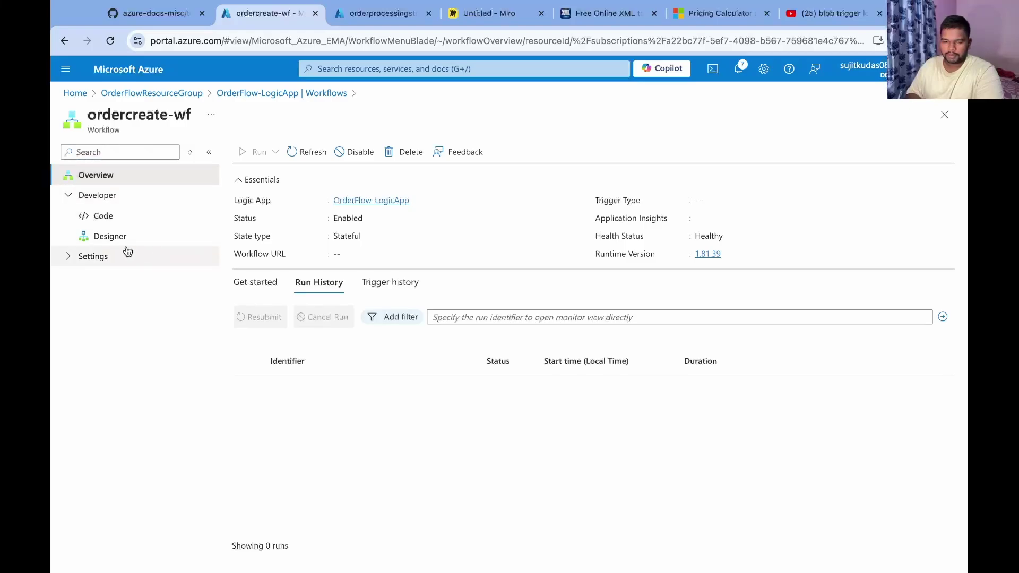
click(111, 237)
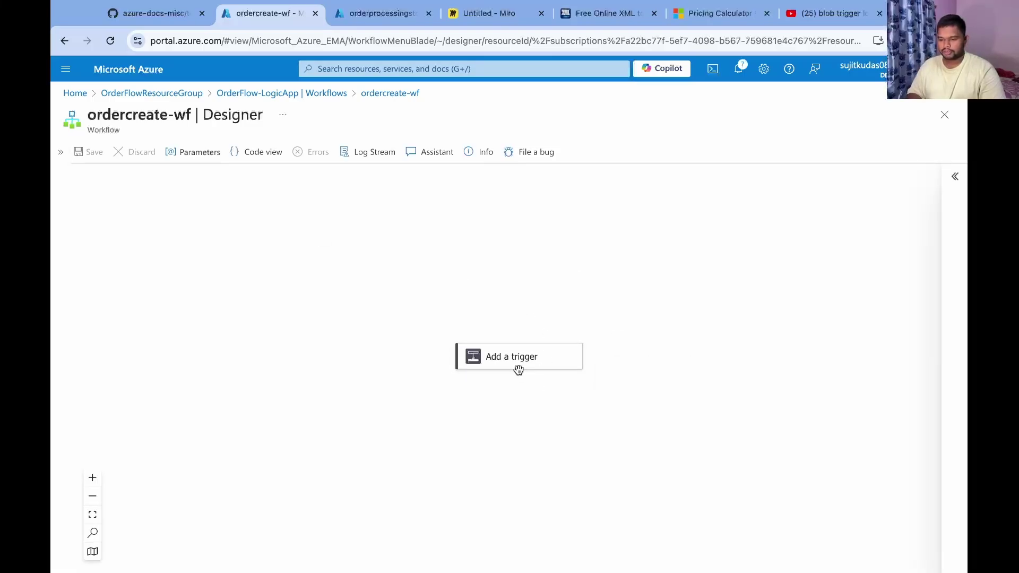
Add the "When a HTTP request is received" trigger from the Request connector to the ordercreate-wf workflow.
click(509, 358)
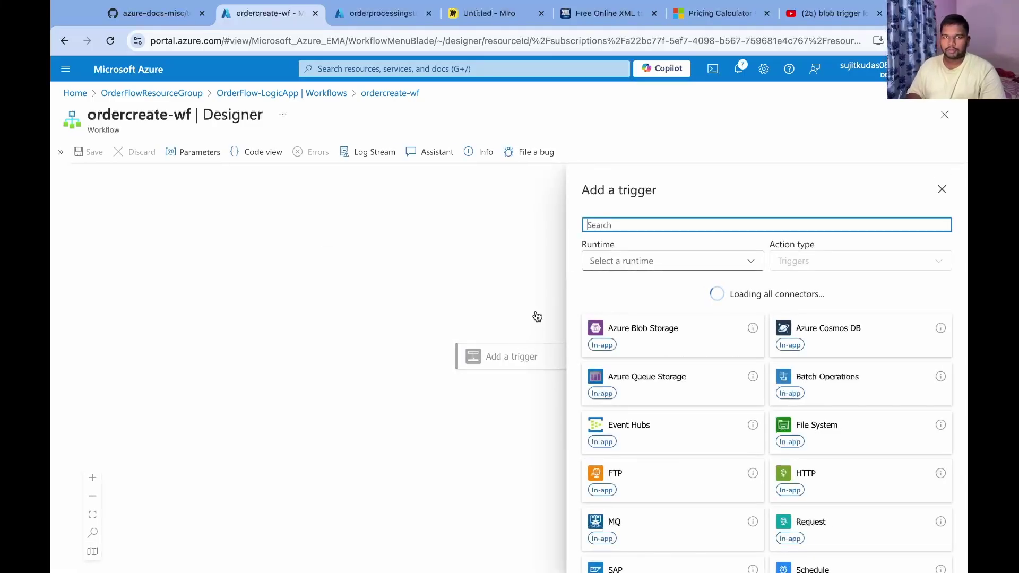
click(610, 227)
text(req)
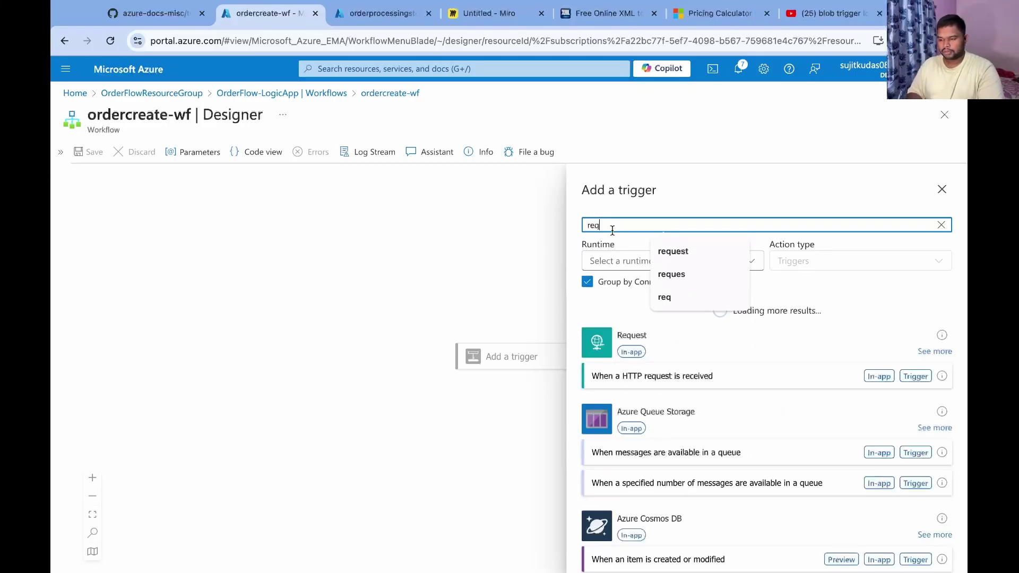
click(640, 378)
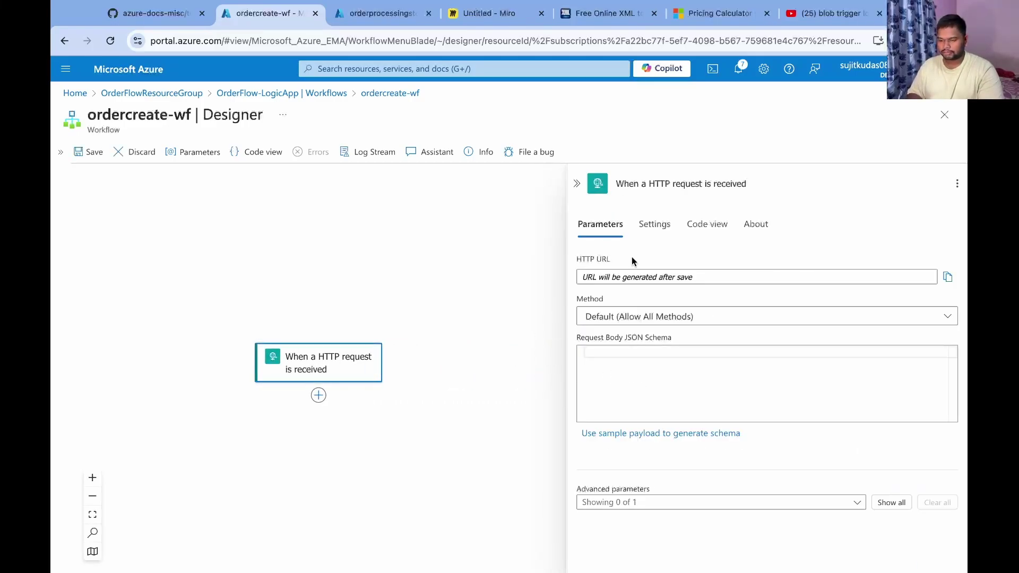
Set the HTTP request trigger's method to POST and collapse its settings pane.
double_click(692, 185)
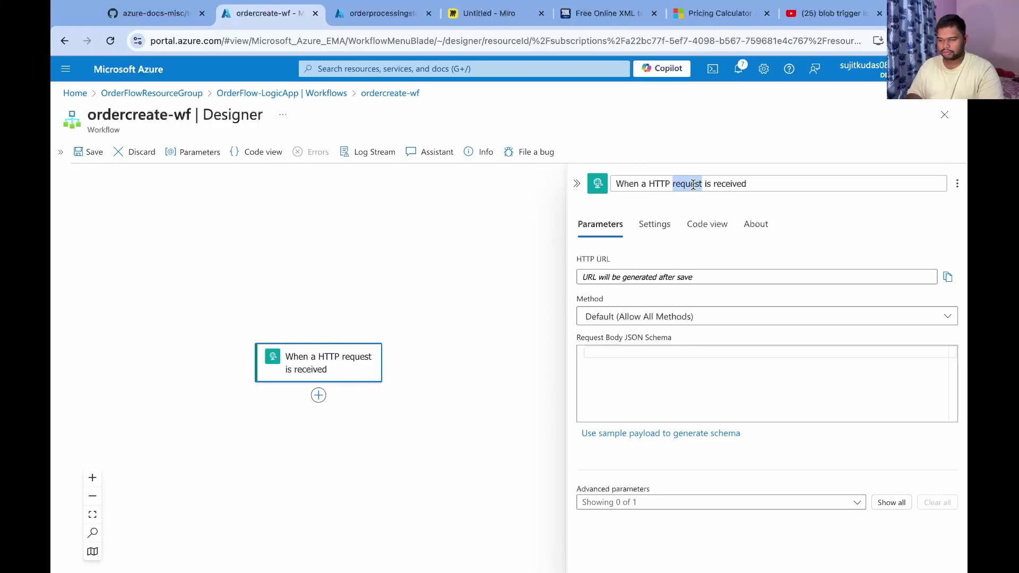
click(626, 317)
click(590, 428)
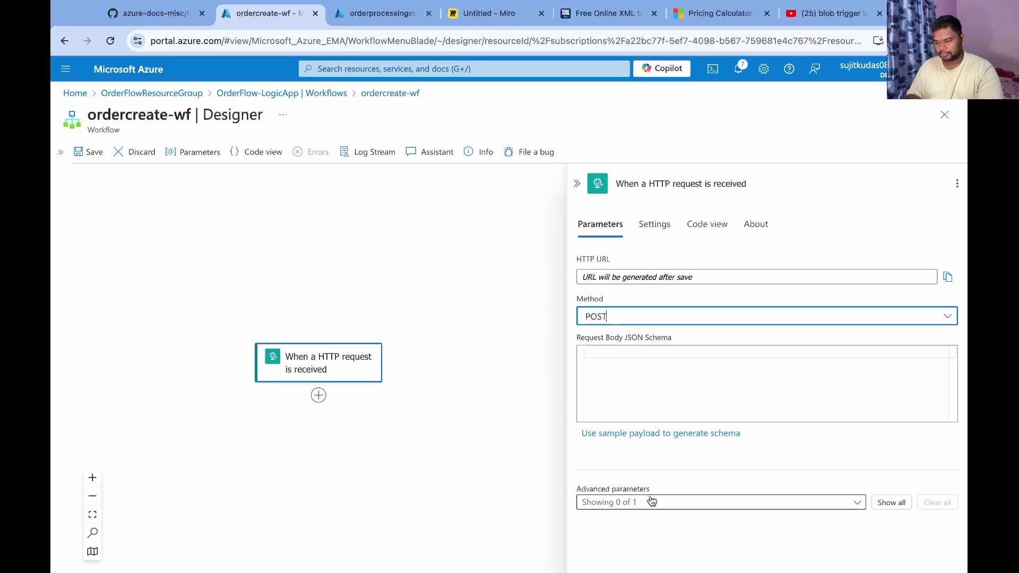
click(586, 189)
Add an XML Validation action from XML Operations below the HTTP request trigger.
click(318, 395)
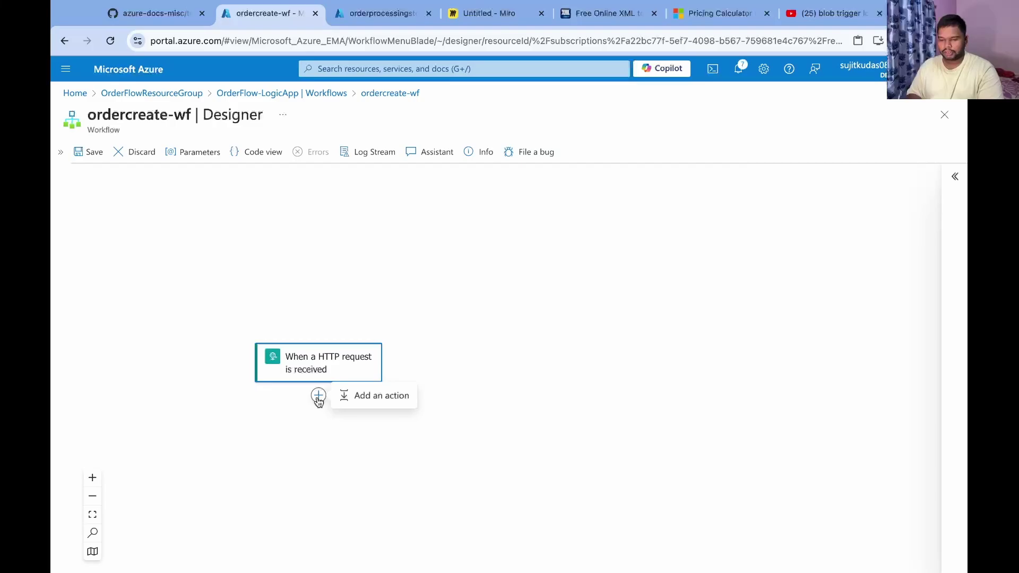
click(368, 406)
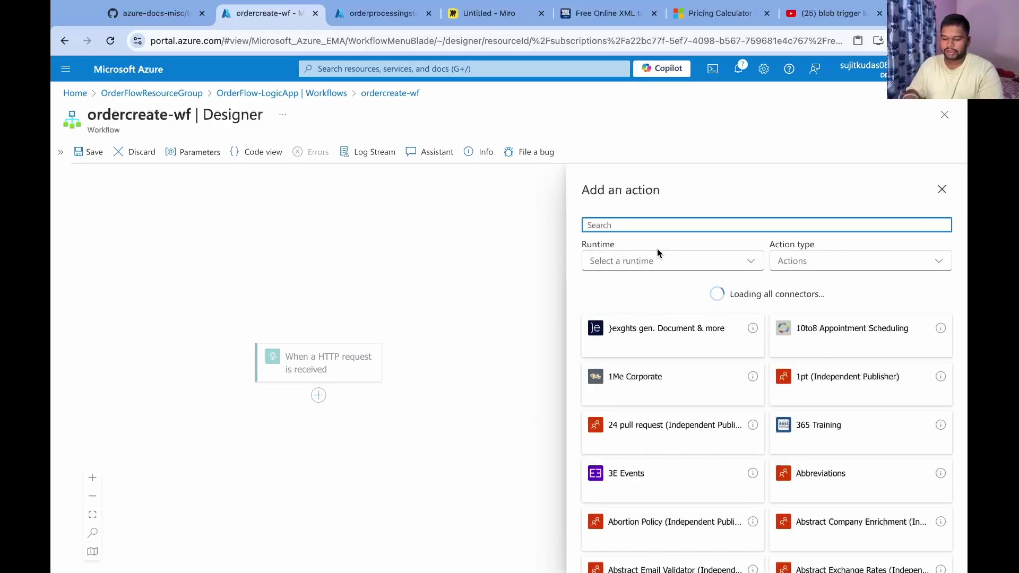
text(xml)
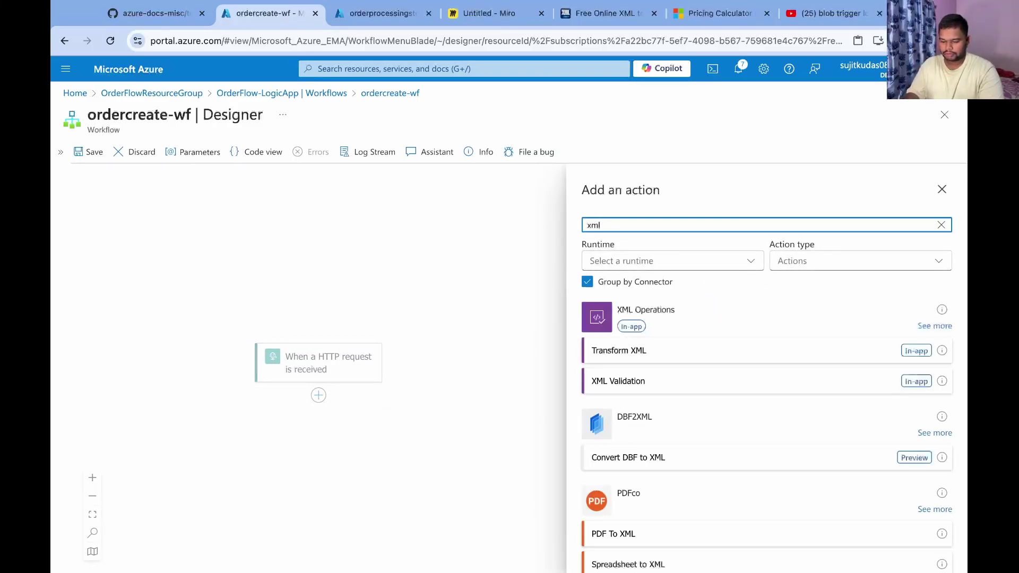
text( val)
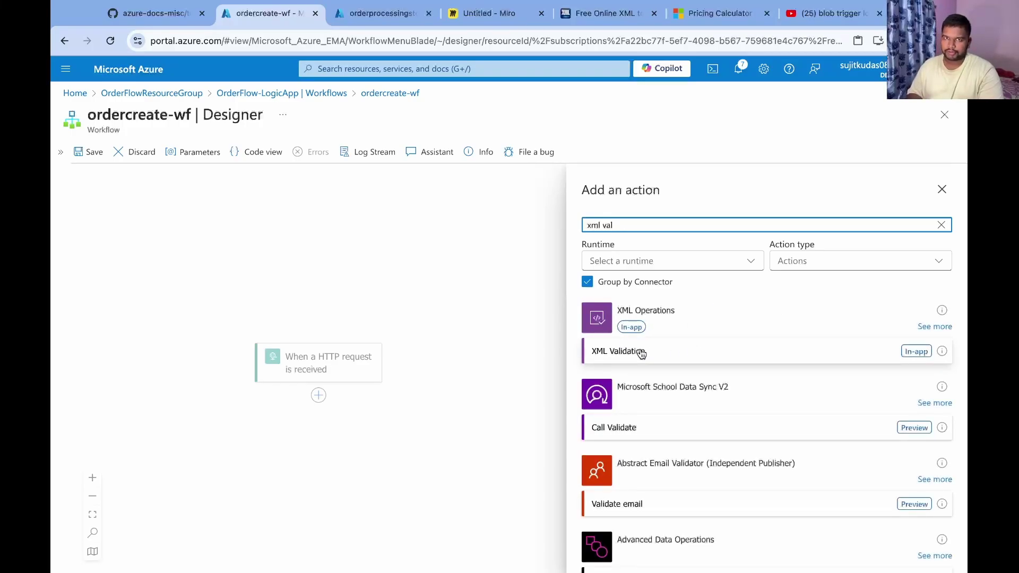
click(643, 355)
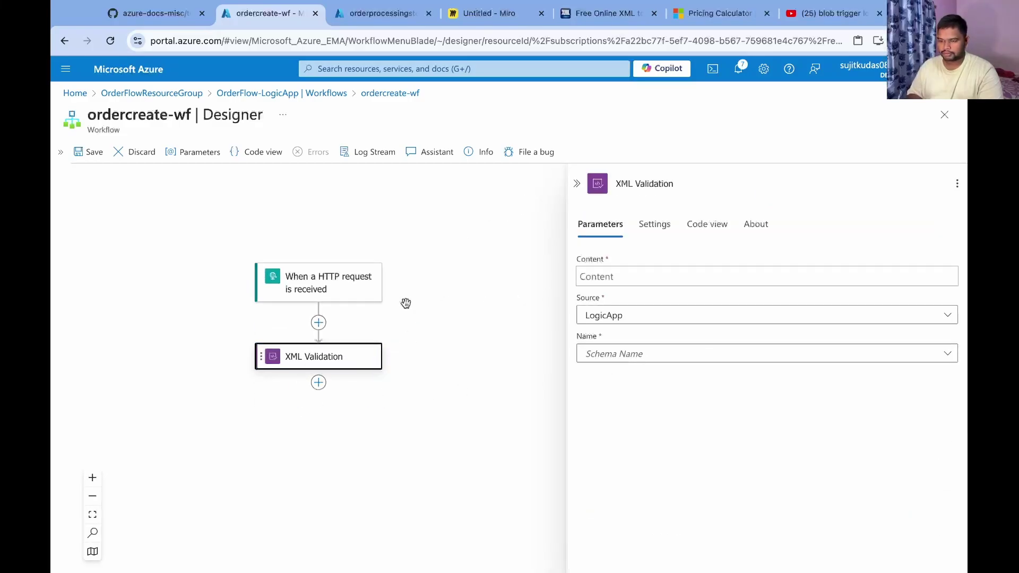
Set the XML Validation content to the HTTP trigger's Body and check which schema names are offered.
click(631, 284)
click(565, 268)
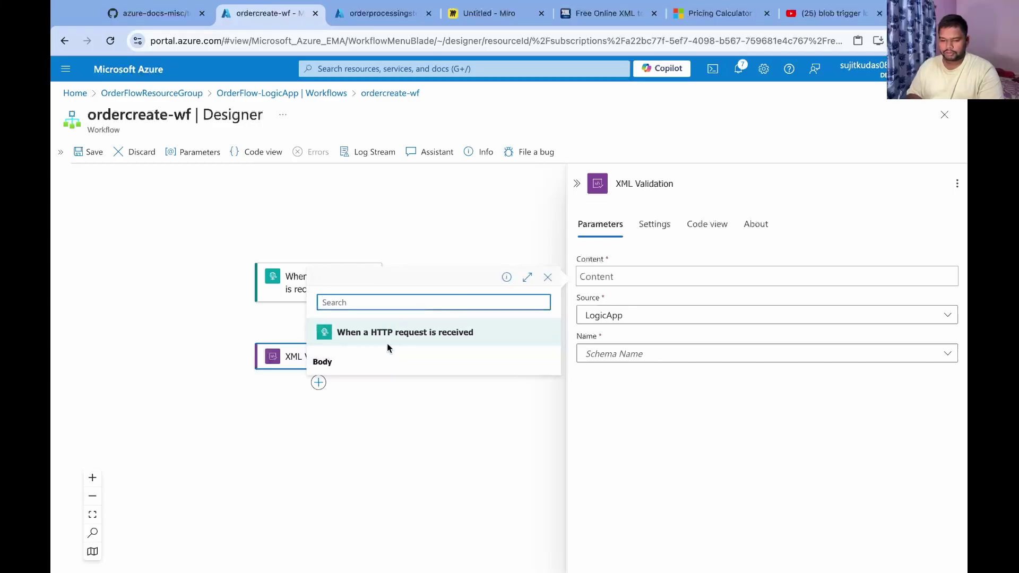
click(348, 366)
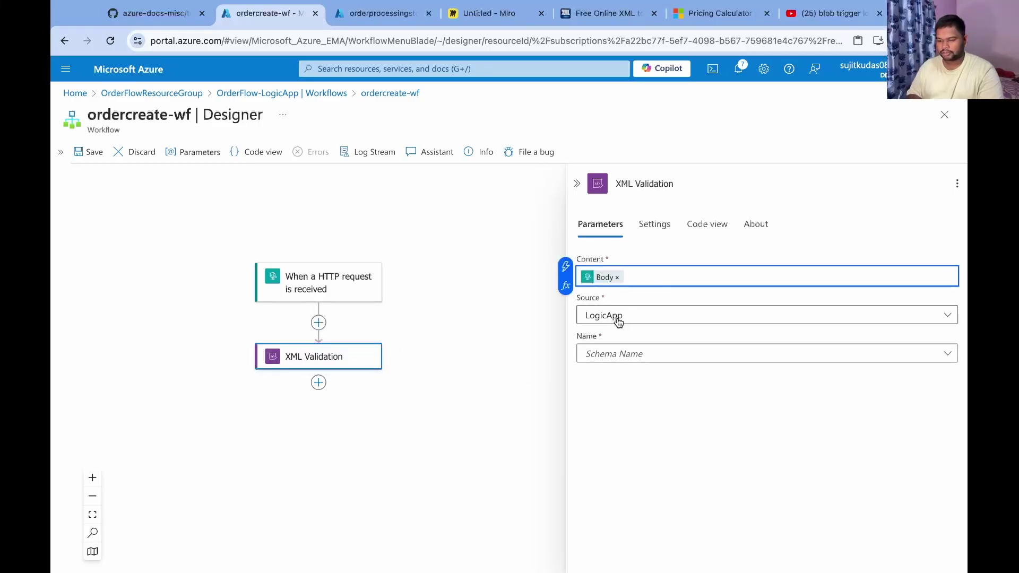
click(616, 354)
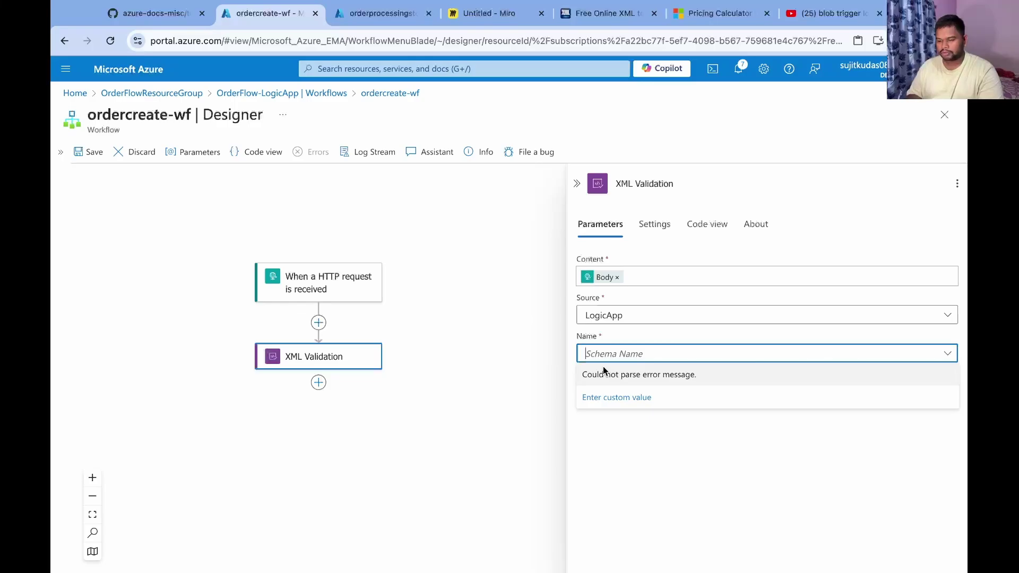
click(606, 466)
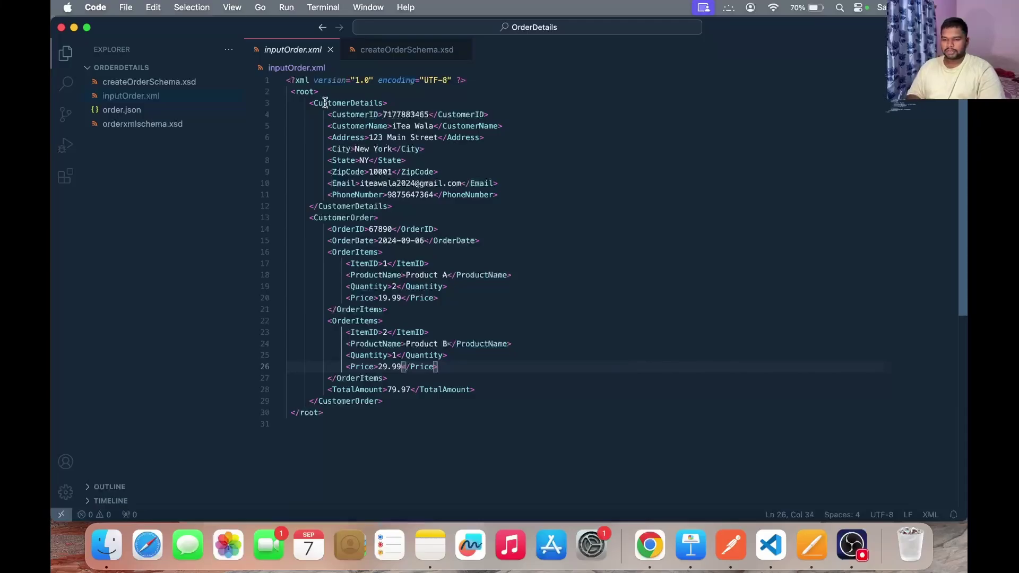
In VS Code, review the CustomerDetails and CustomerOrder elements of inputOrder.xml and copy the whole document.
double_click(355, 104)
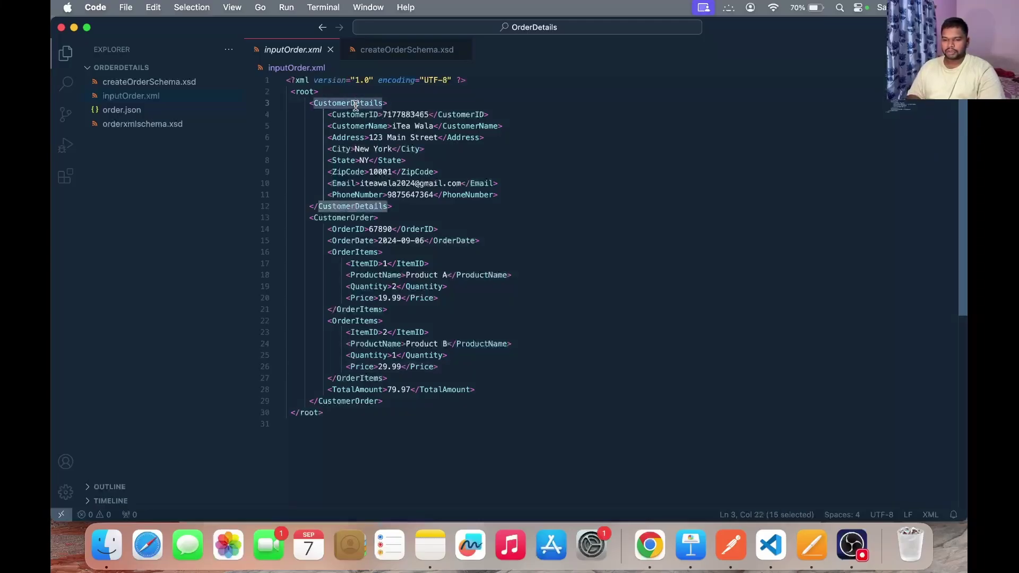
double_click(348, 219)
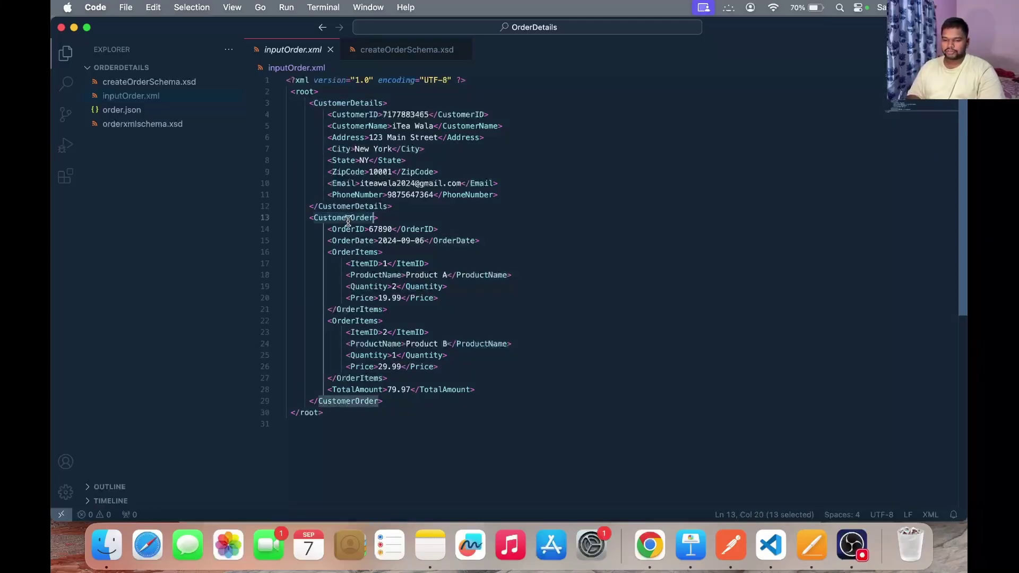
double_click(361, 116)
double_click(362, 135)
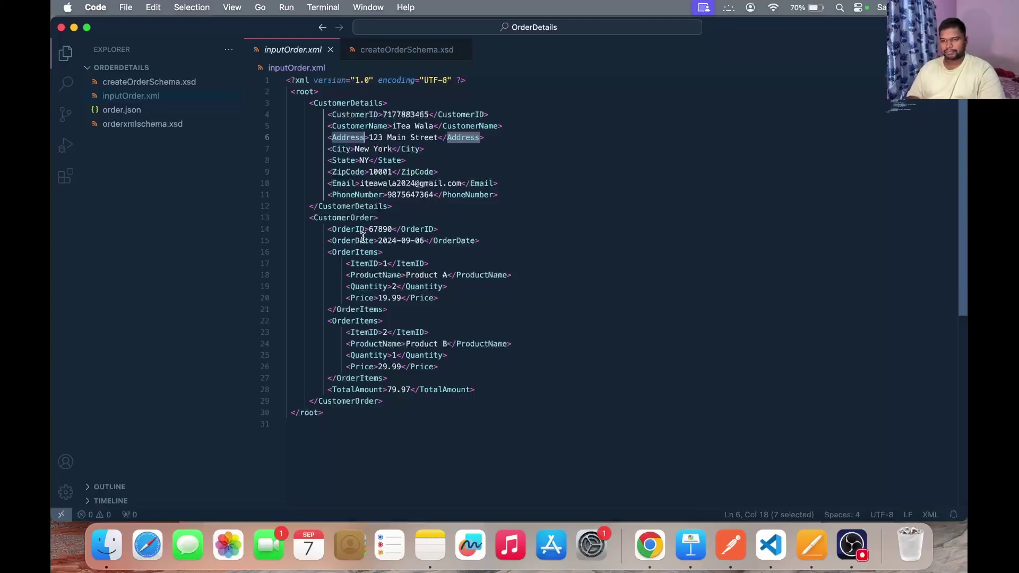
click(459, 243)
key(super+a)
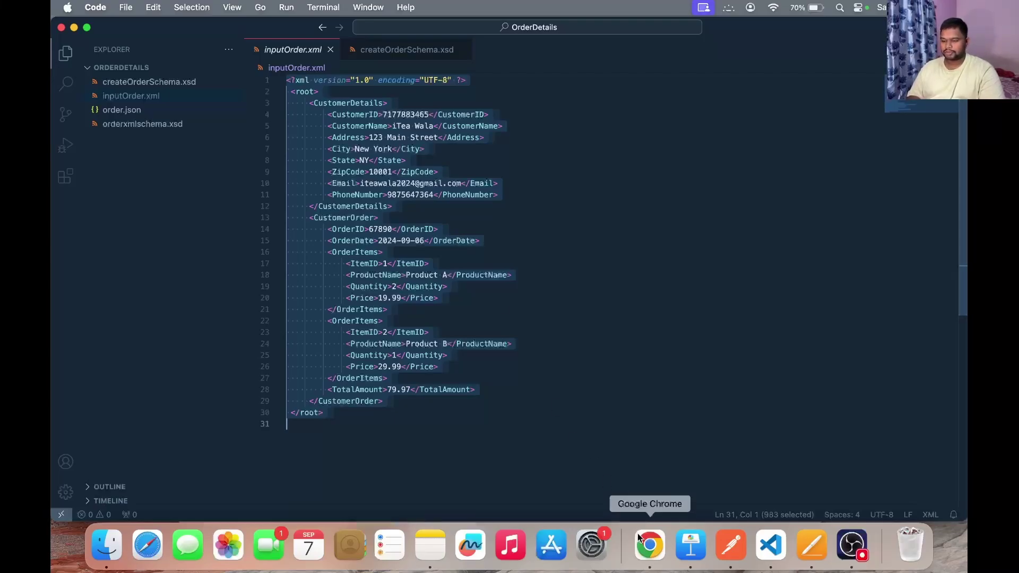
Switch to Chrome and replace the sample XML in the Liquid Technologies XML to XSD converter with the copied order XML.
click(650, 545)
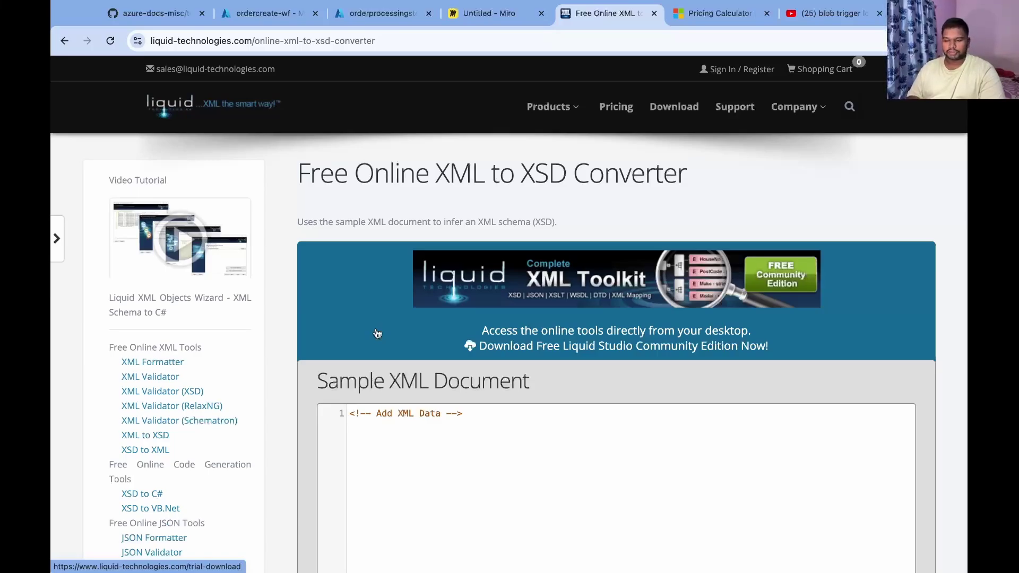
click(476, 548)
key(ctrl+a)
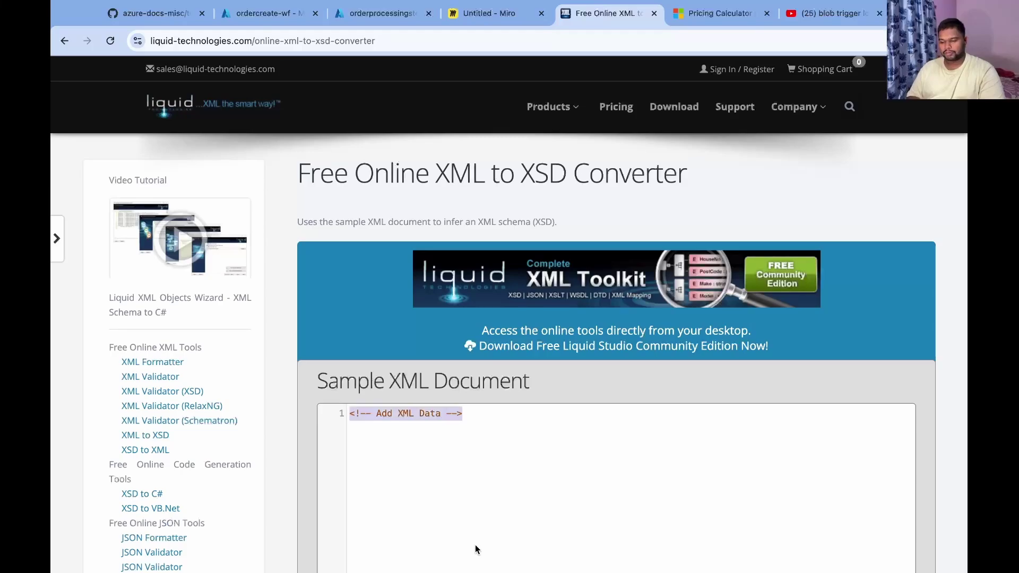
key(ctrl+v)
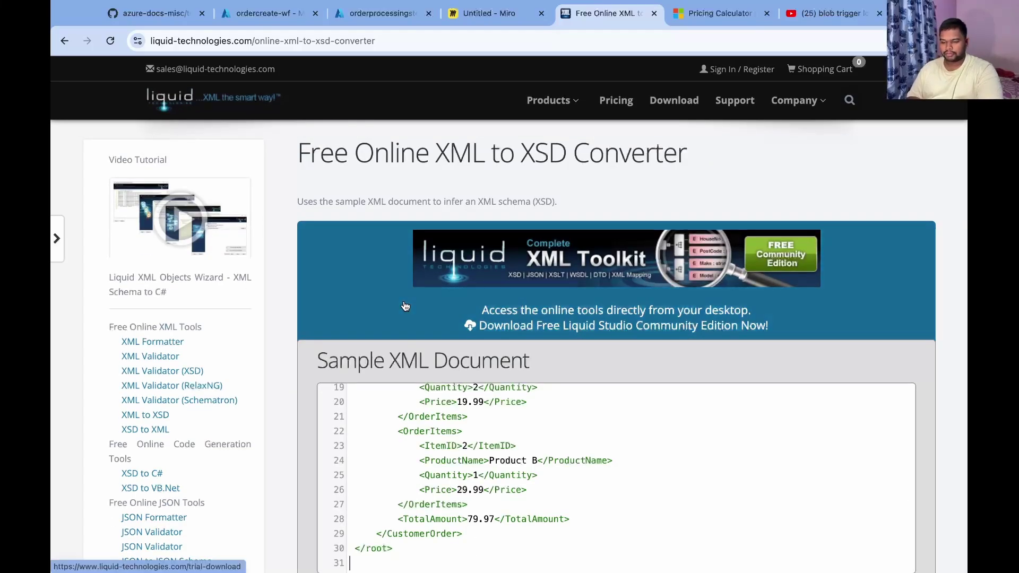
Complete the "I'm not a robot" check and generate the XSD schema from the order XML.
scroll(405, 306, down, 8)
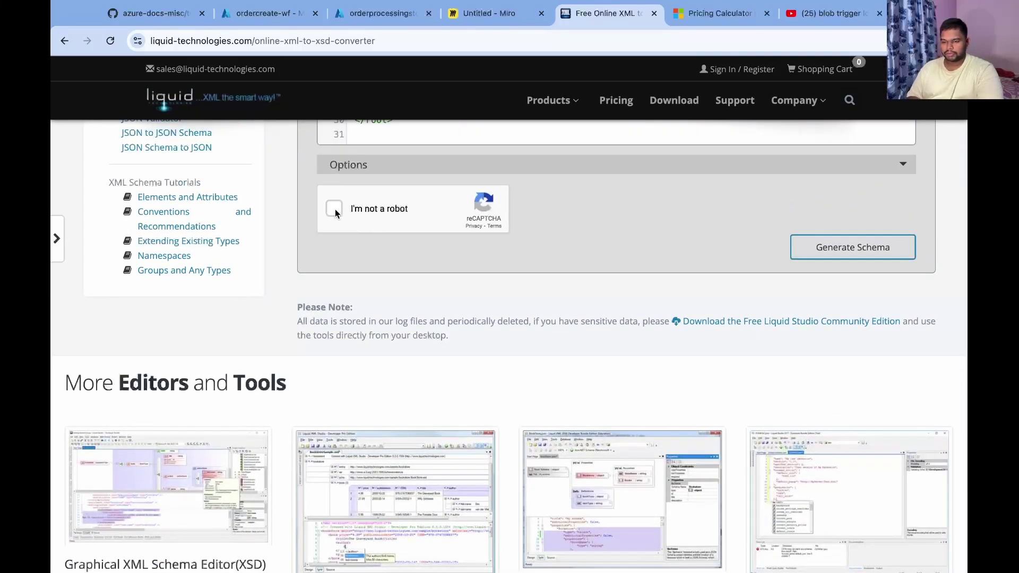
click(335, 209)
scroll(591, 266, up, 2)
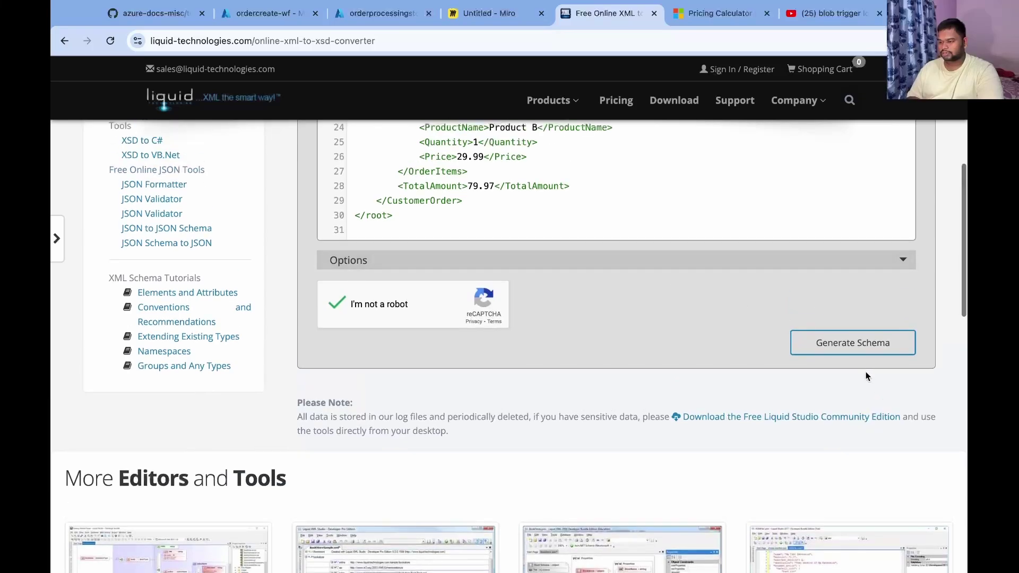
click(855, 345)
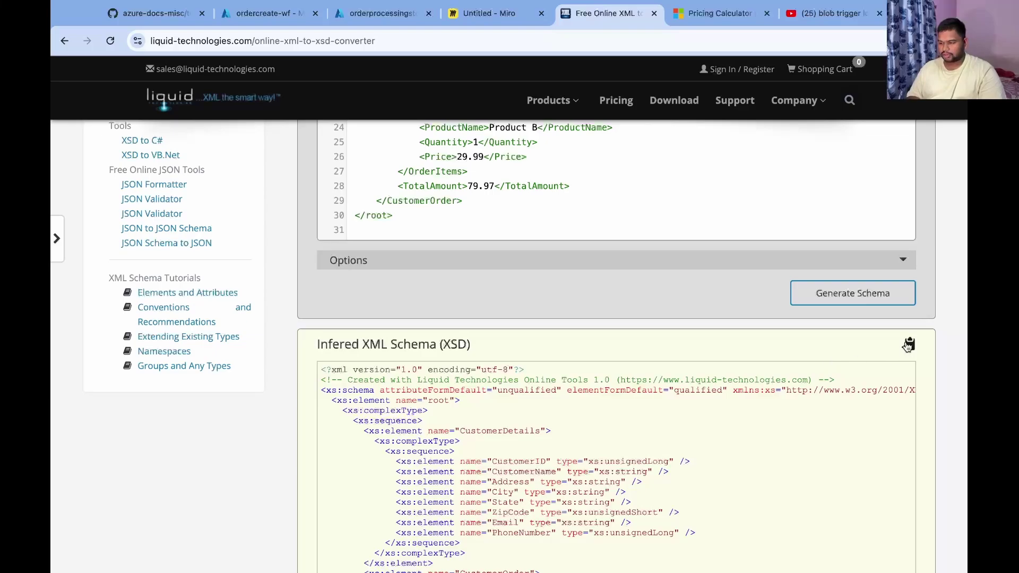
Copy the inferred XSD schema and paste it into a new untitled file in VS Code.
click(908, 345)
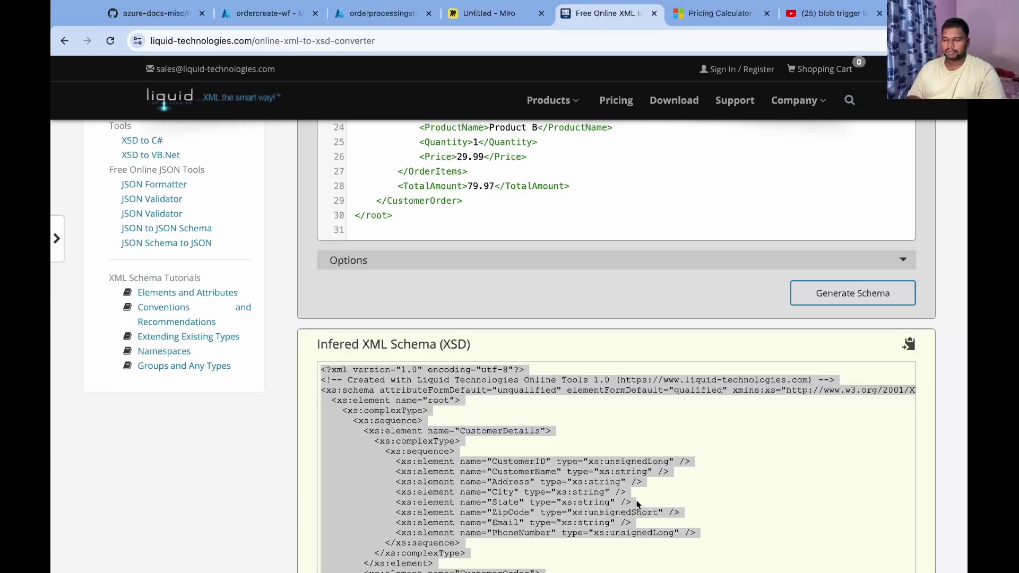
key(ctrl+Left)
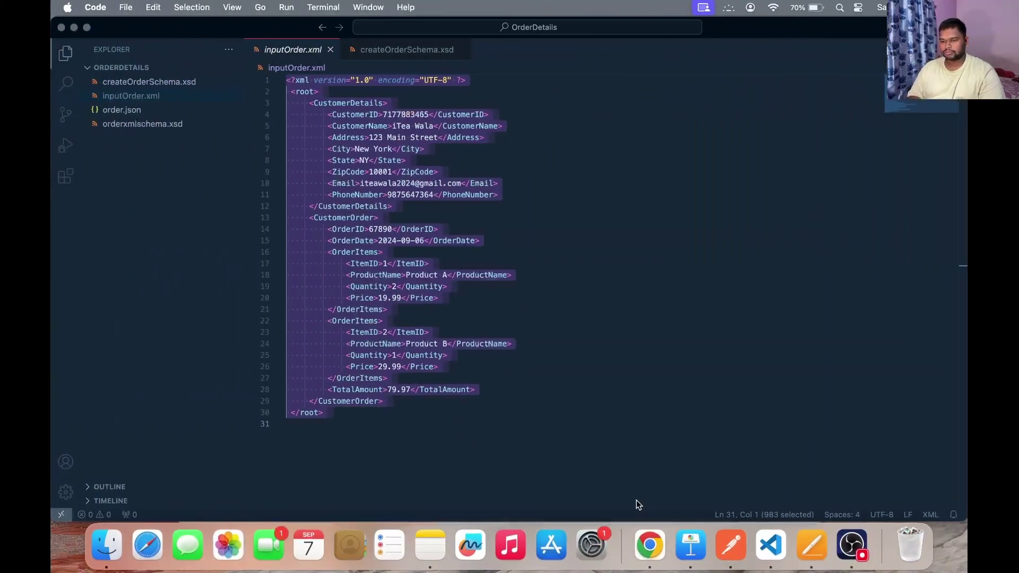
key(super+n)
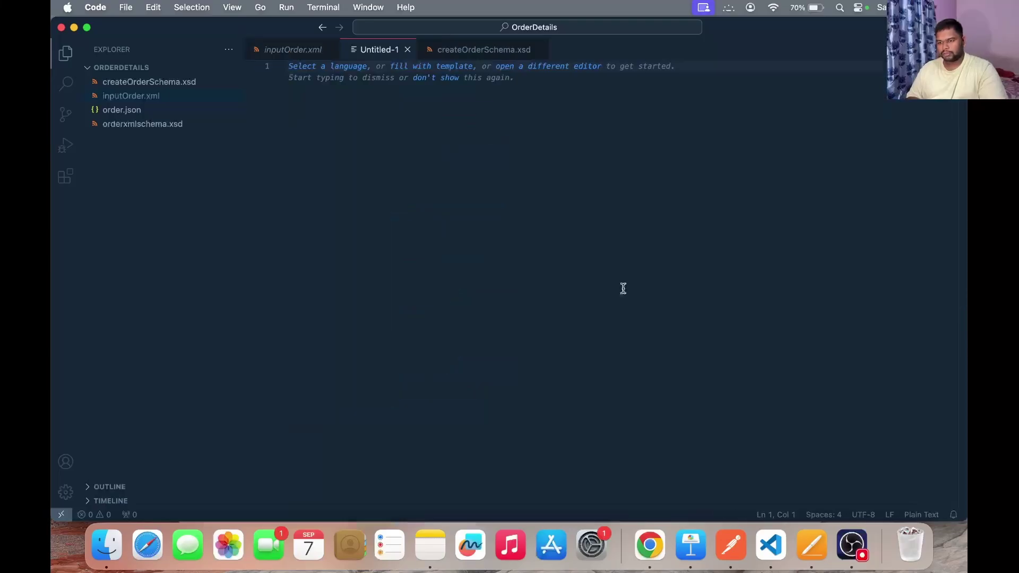
key(super+v)
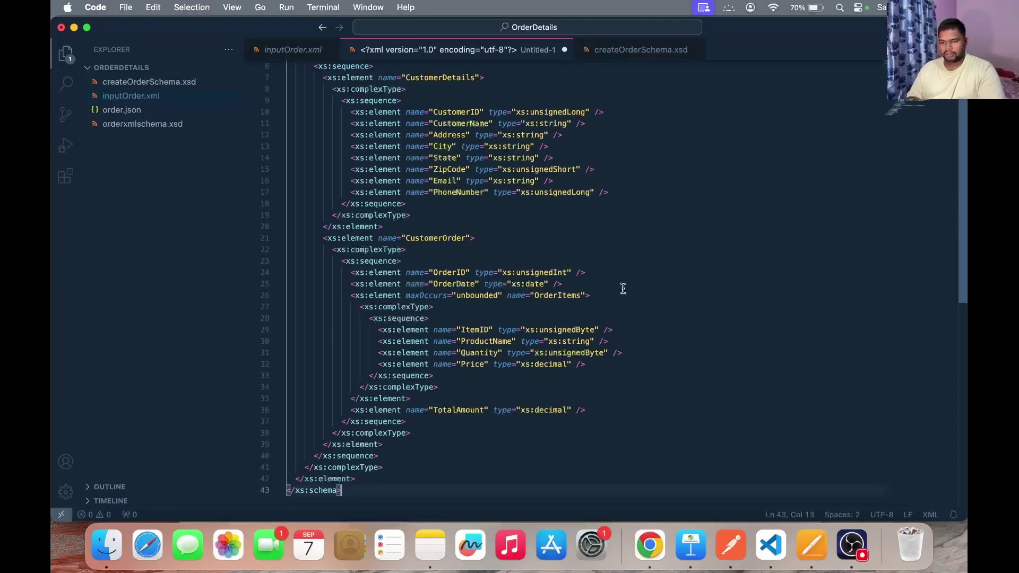
scroll(623, 289, up, 3)
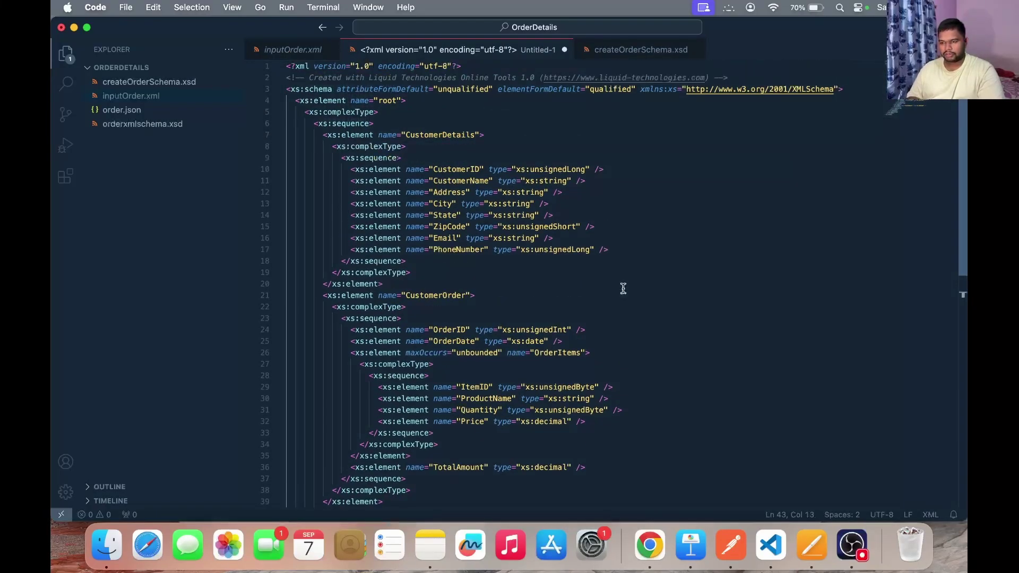
Save the new XSD schema file in the OrderDetails folder as ordercreatenewschema.xsd.
key(super+s)
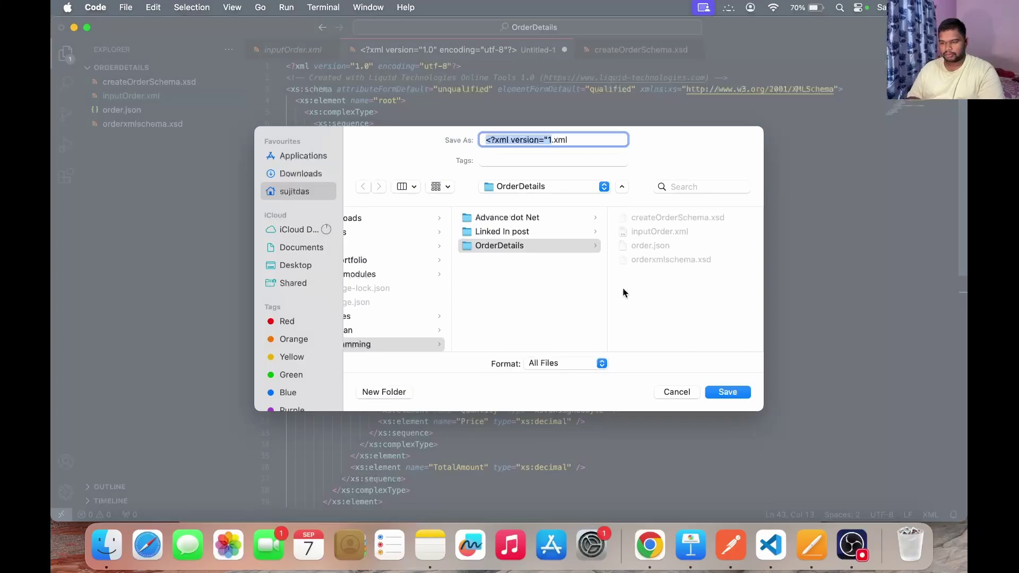
click(549, 246)
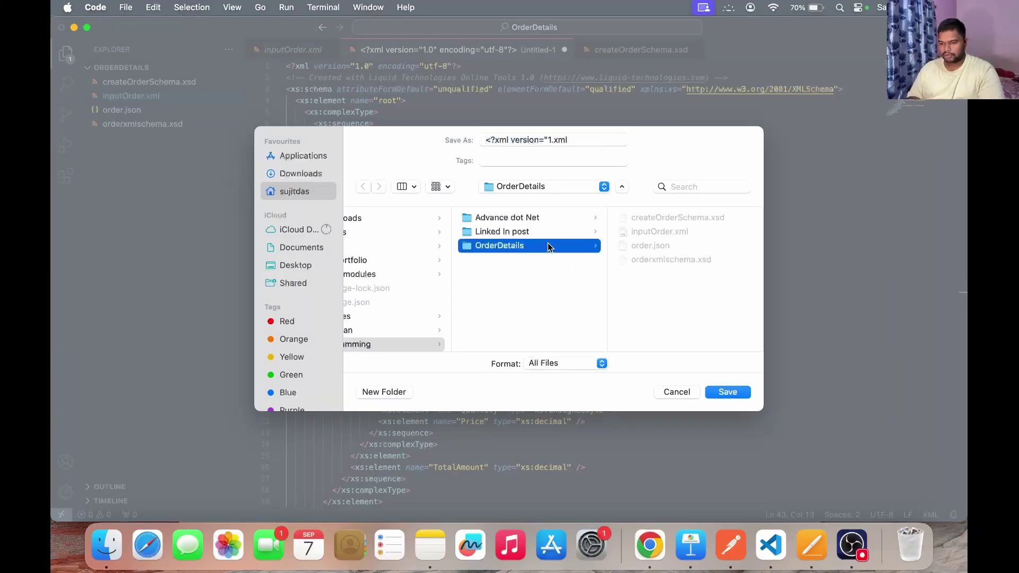
click(543, 139)
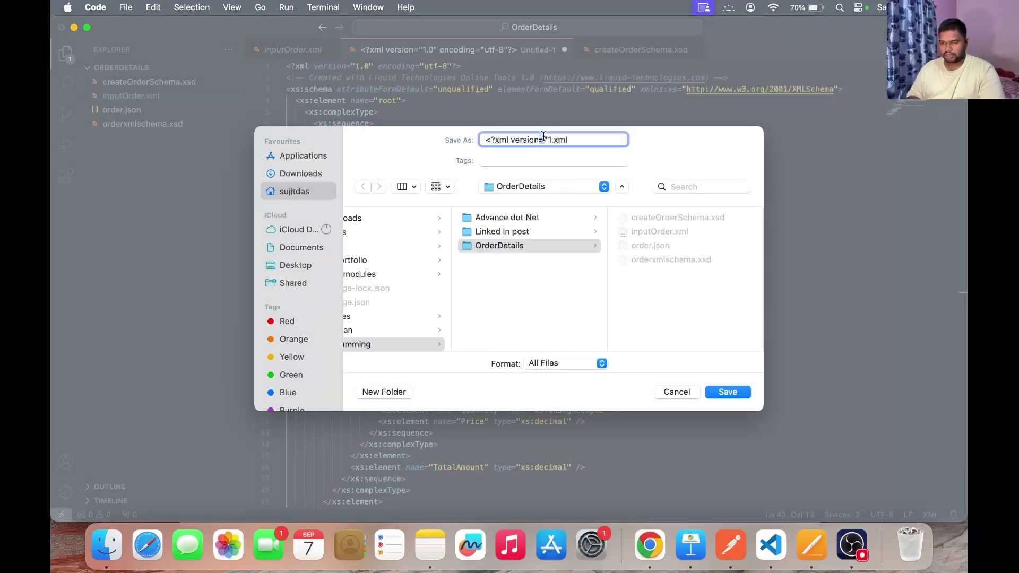
key(super+a)
text(or)
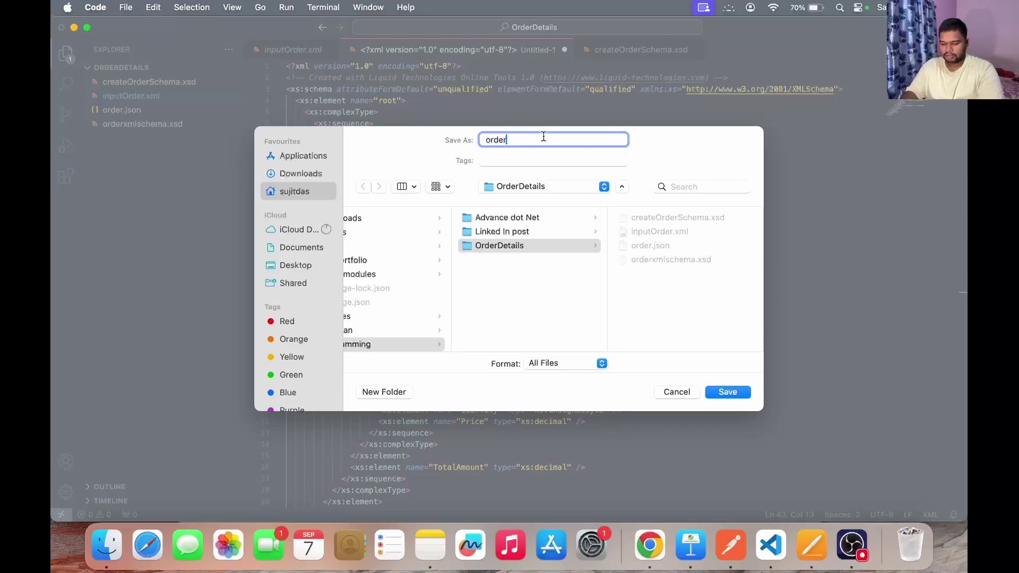
text(dercreaten)
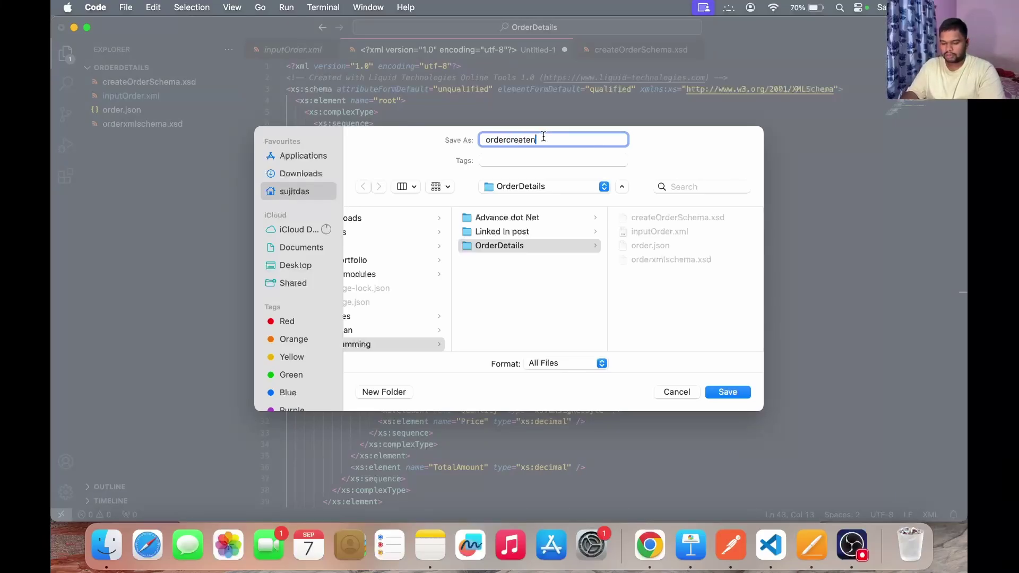
text(ewschema.xsd)
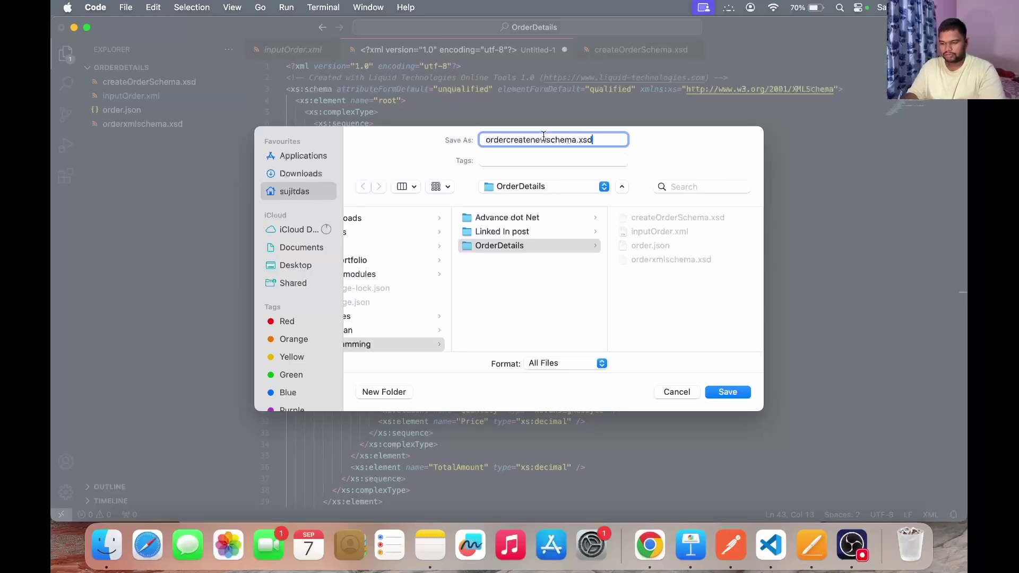
key(super+a)
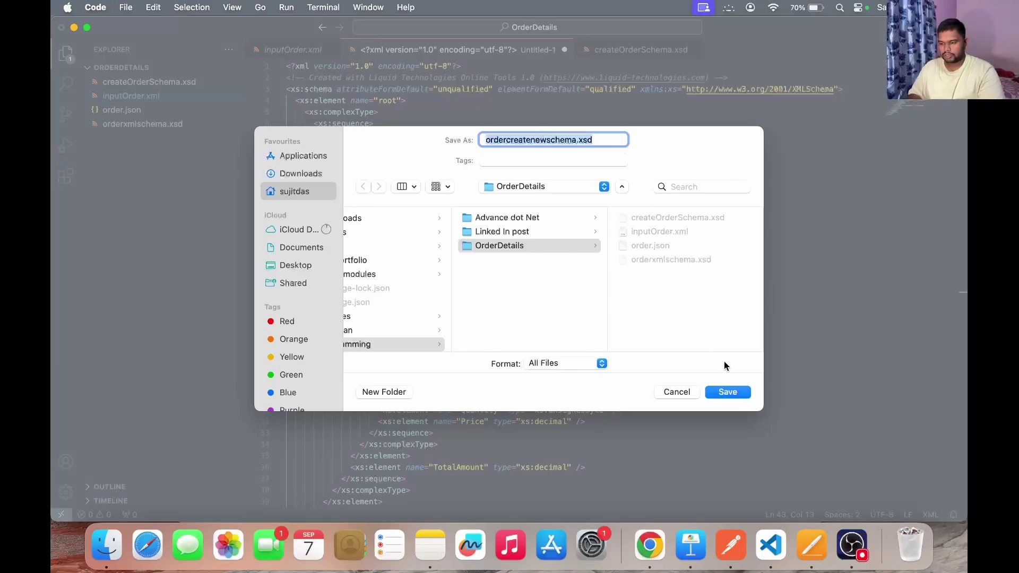
click(725, 391)
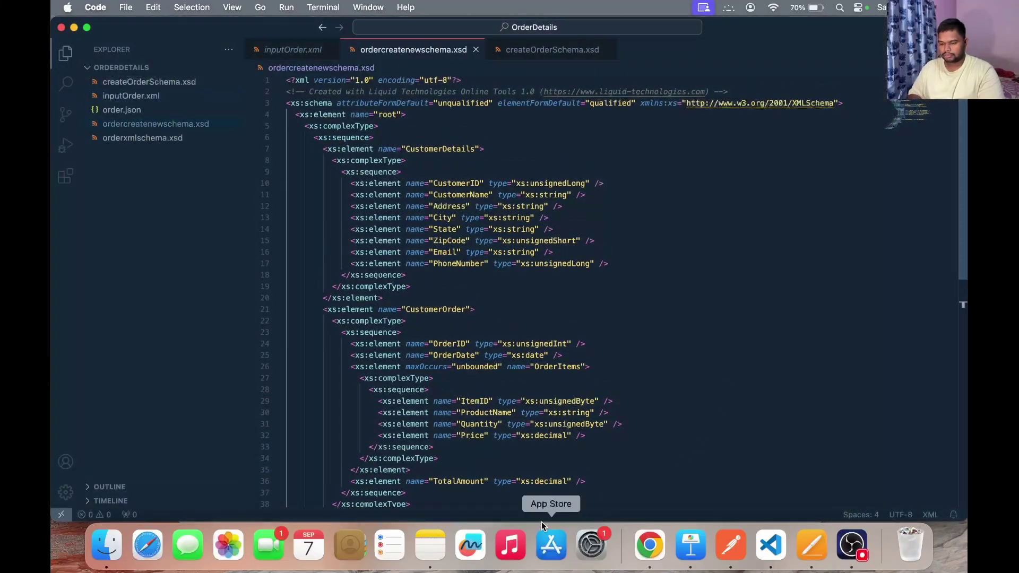
Switch to Chrome and return to the ordercreate-wf designer in the Azure portal.
click(662, 554)
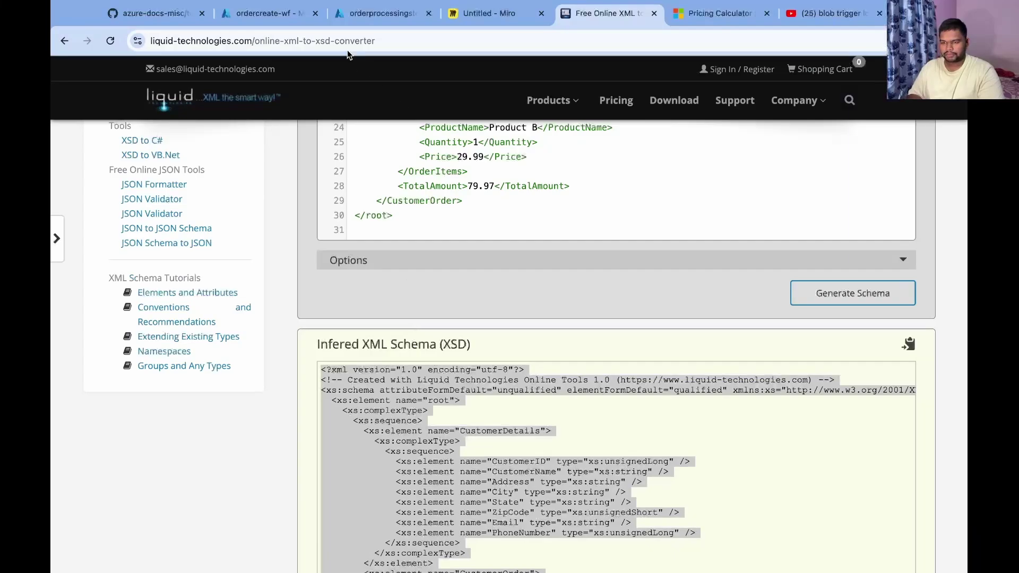
click(277, 24)
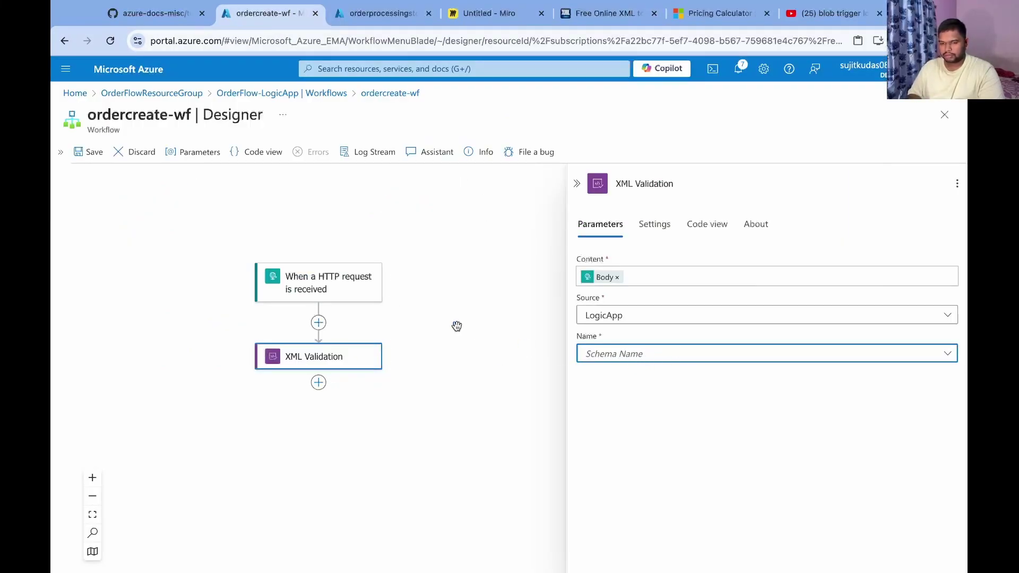
right_click(339, 363)
click(377, 377)
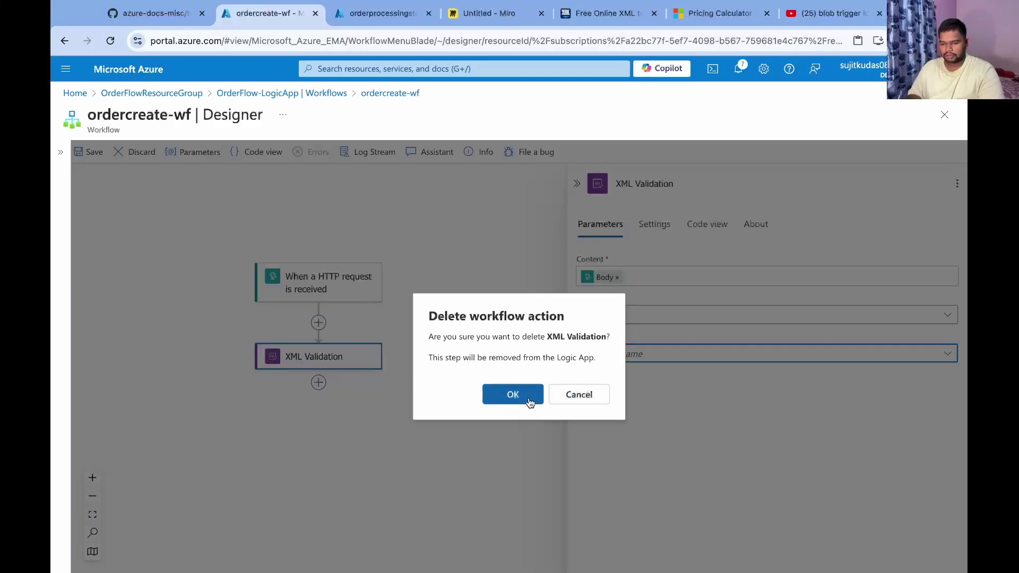
click(586, 395)
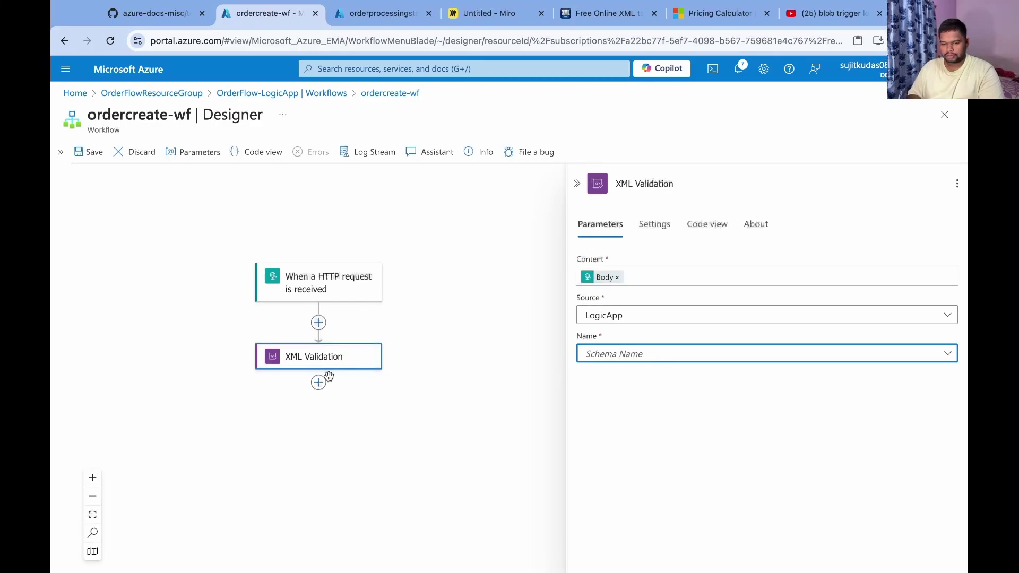
Delete the XML Validation action from the ordercreate-wf workflow and save the workflow.
right_click(313, 362)
click(394, 368)
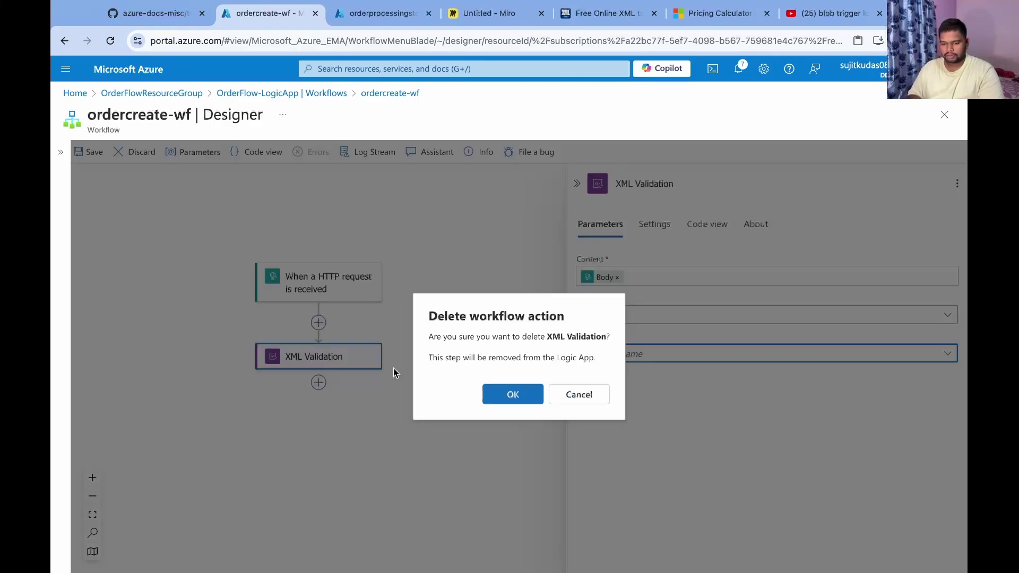
click(512, 392)
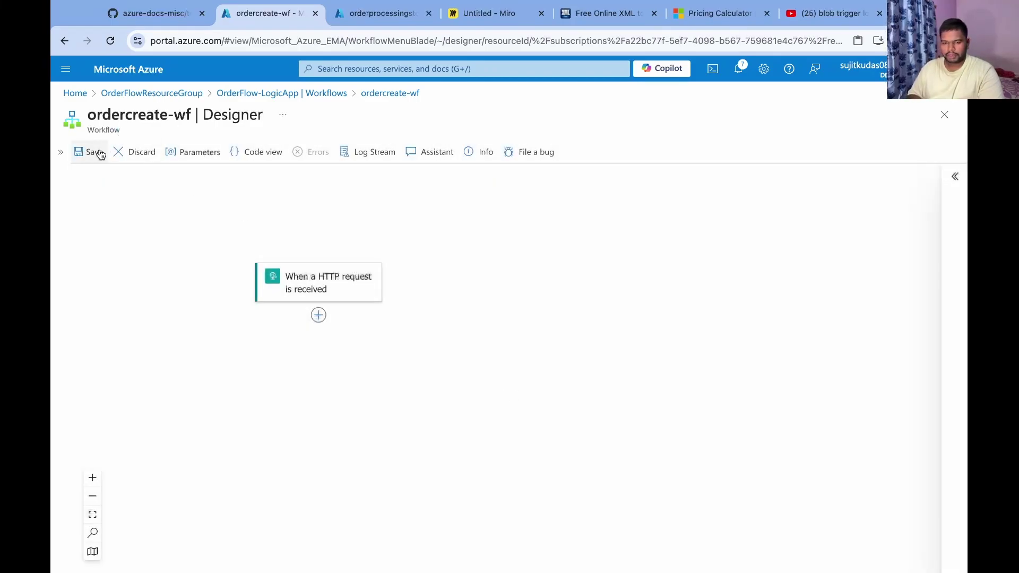
click(85, 152)
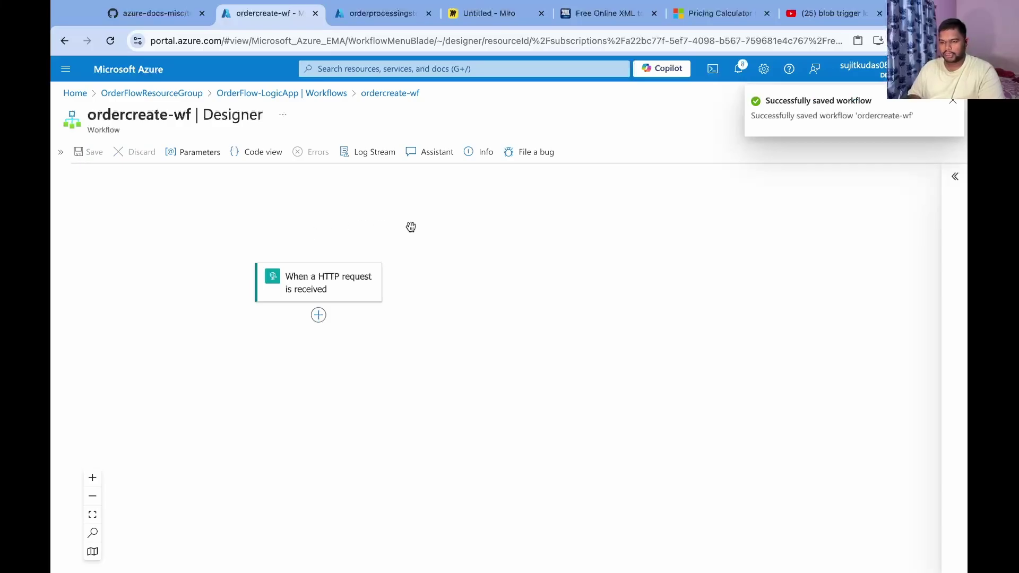
Upload ordercreatenewschema.xsd from the OrderDetails folder to the schema artifacts of OrderFlow-LogicApp.
click(340, 95)
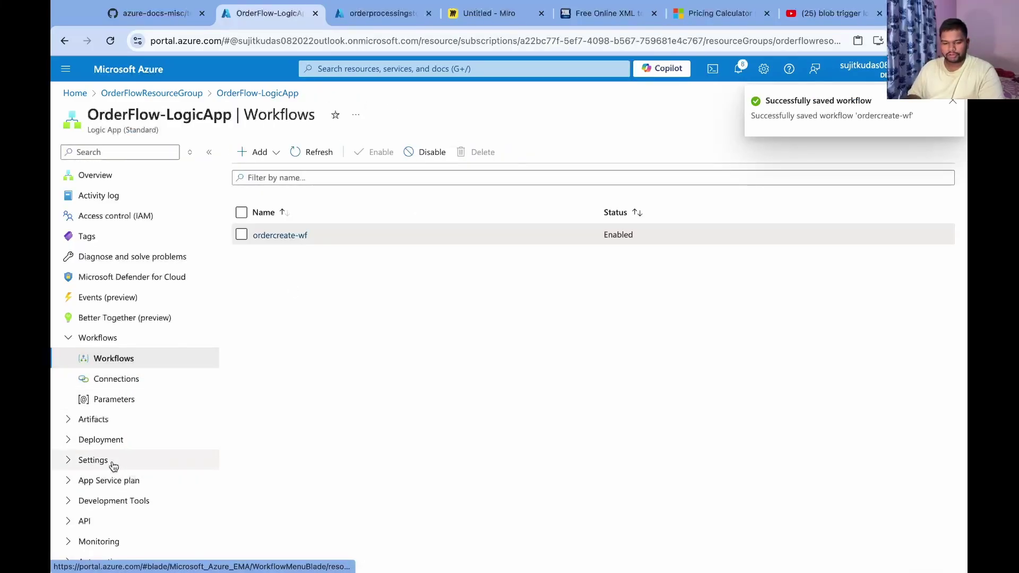
scroll(124, 424, down, 1)
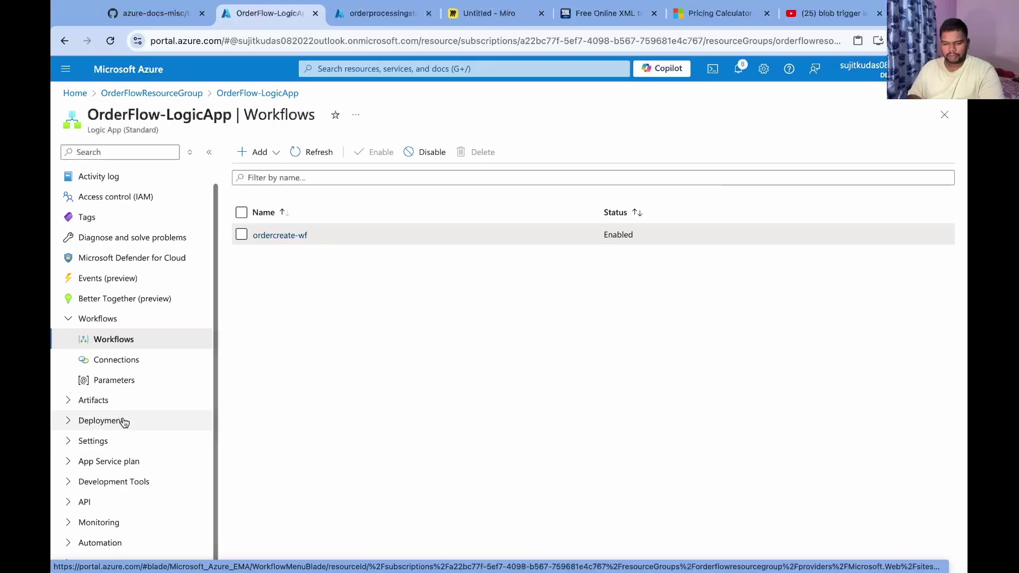
click(67, 408)
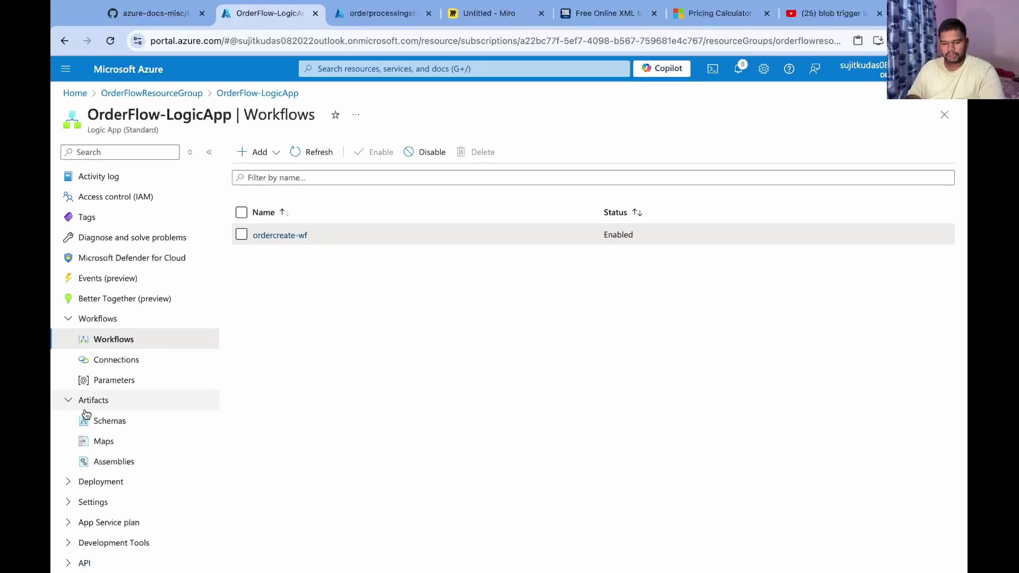
click(125, 427)
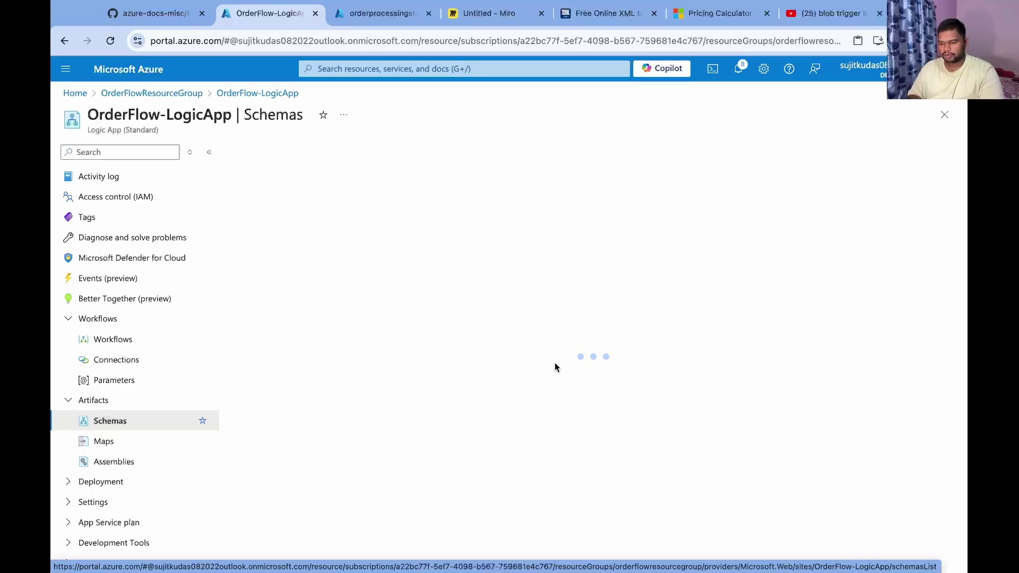
click(253, 152)
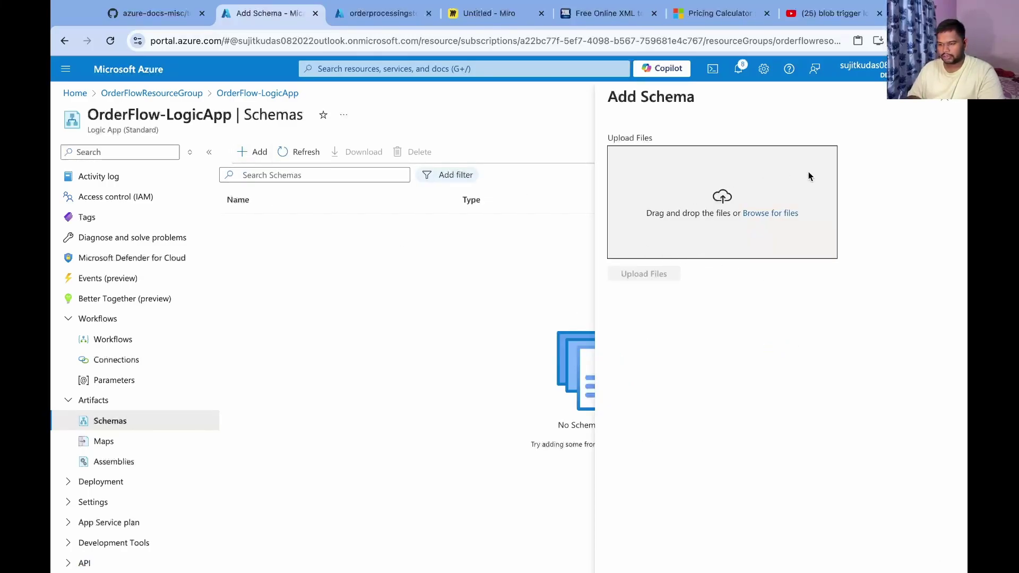
click(777, 212)
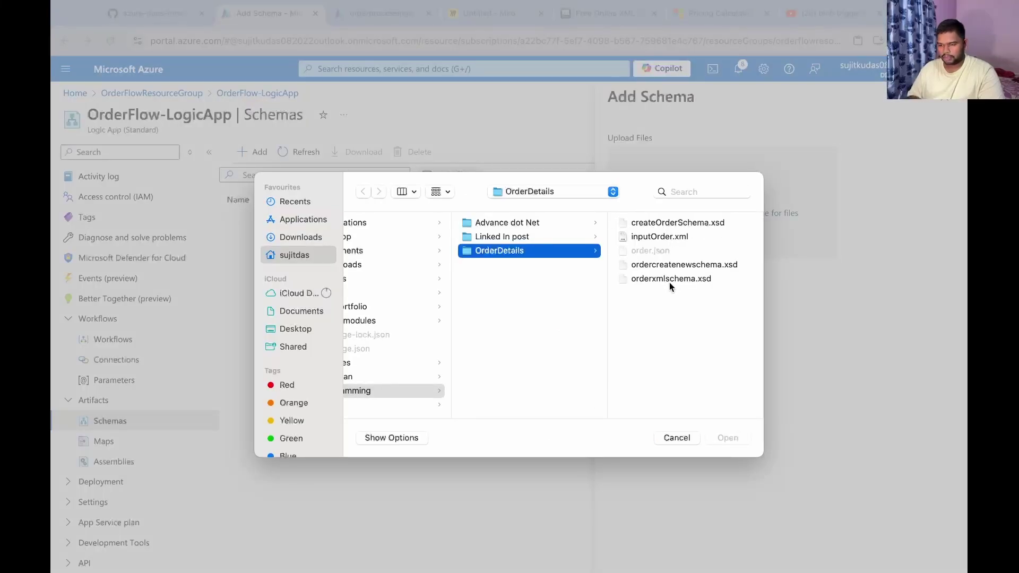
click(675, 265)
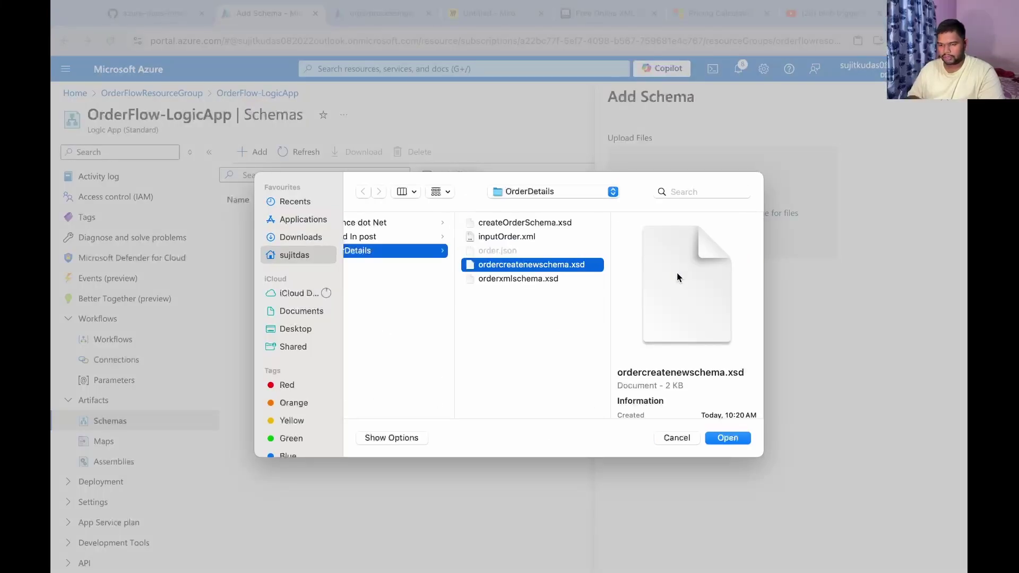
click(728, 439)
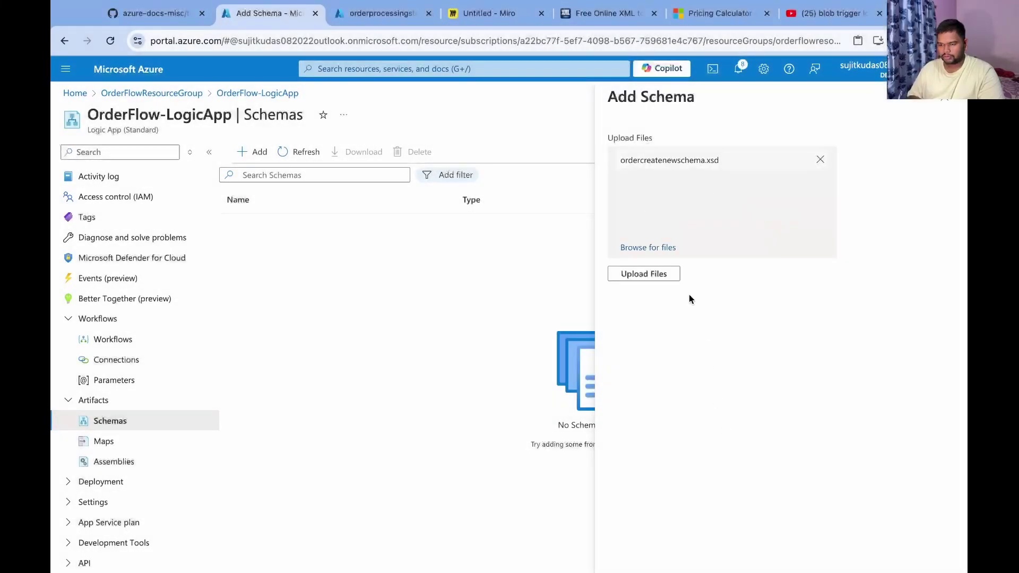
click(638, 275)
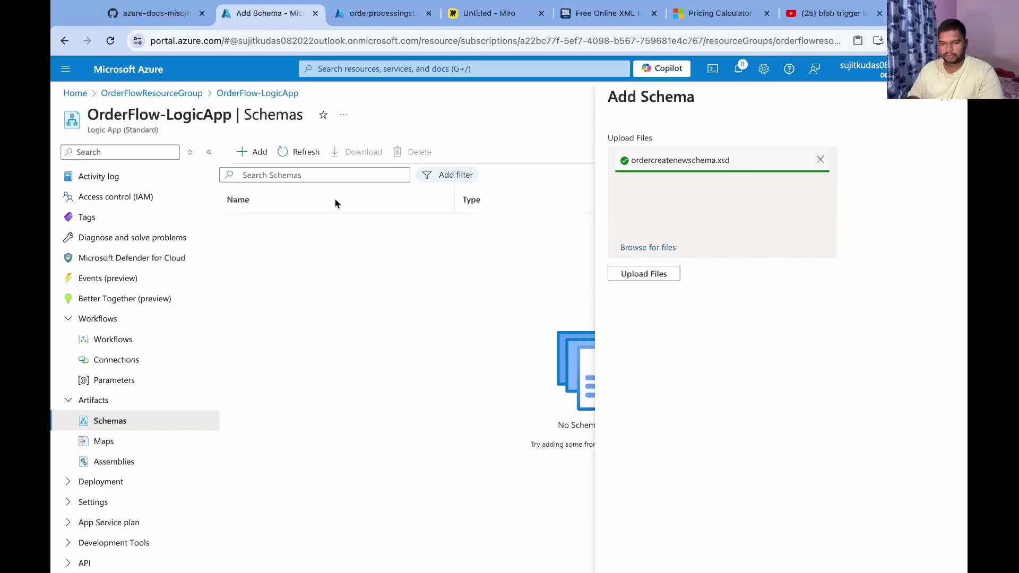
Reopen the ordercreate-wf workflow in the designer and add an XML Validation action after the HTTP request trigger.
click(112, 337)
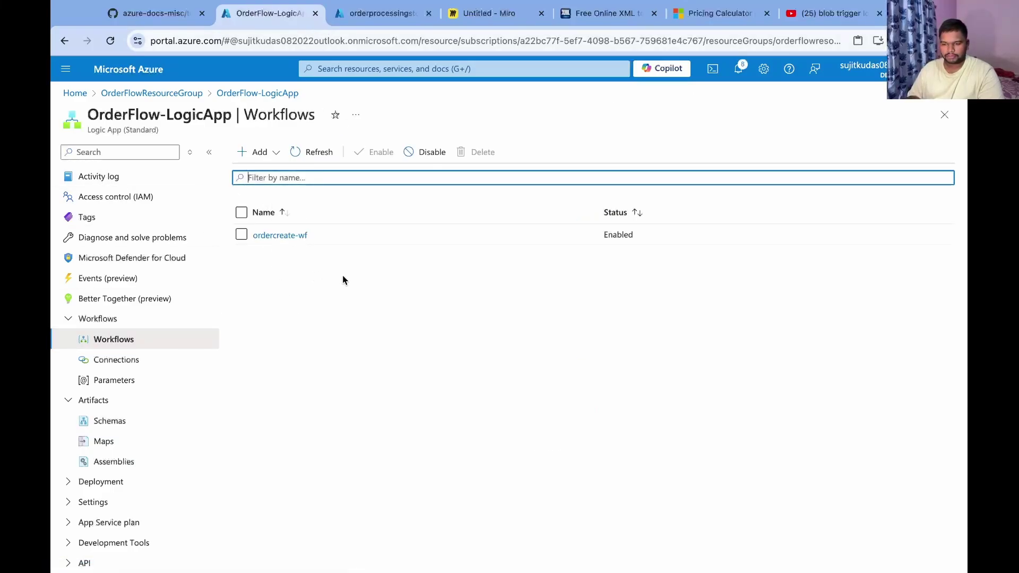
click(282, 238)
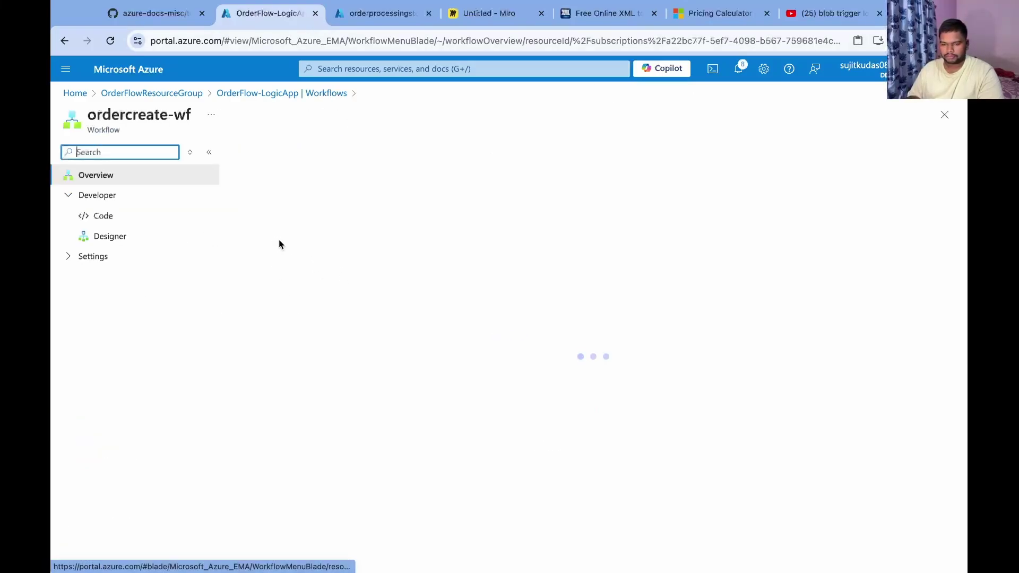
click(112, 238)
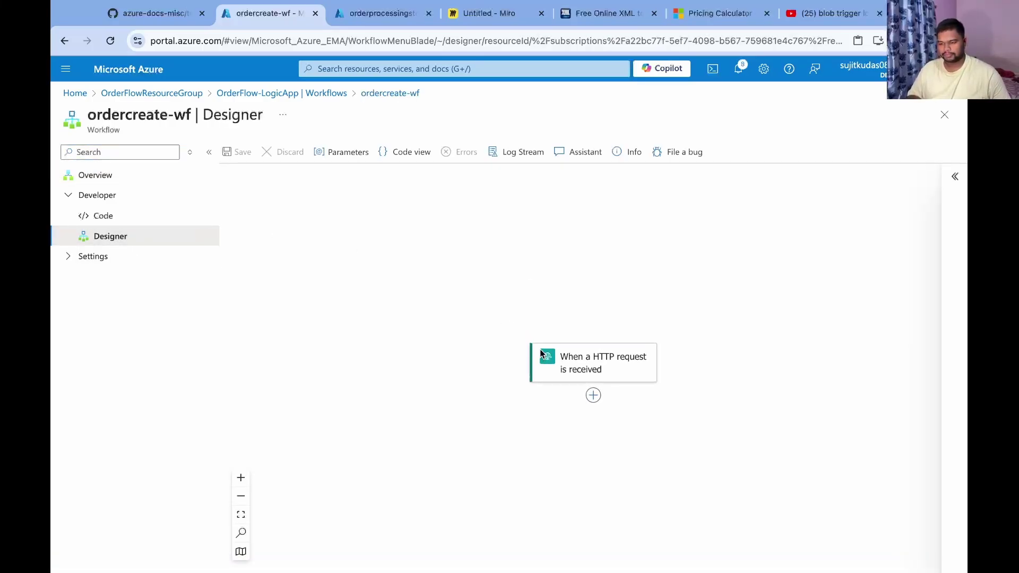
click(592, 402)
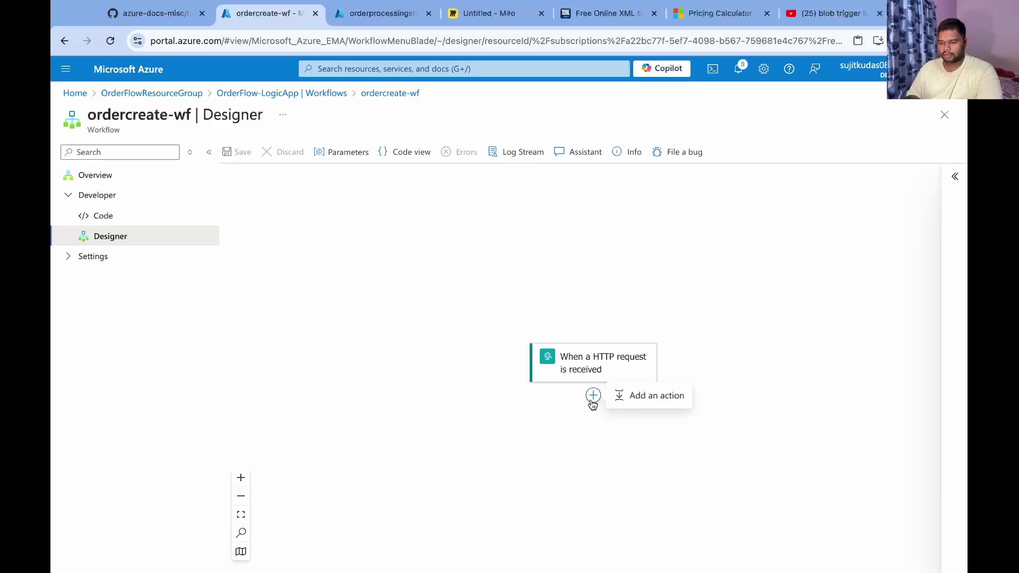
click(645, 396)
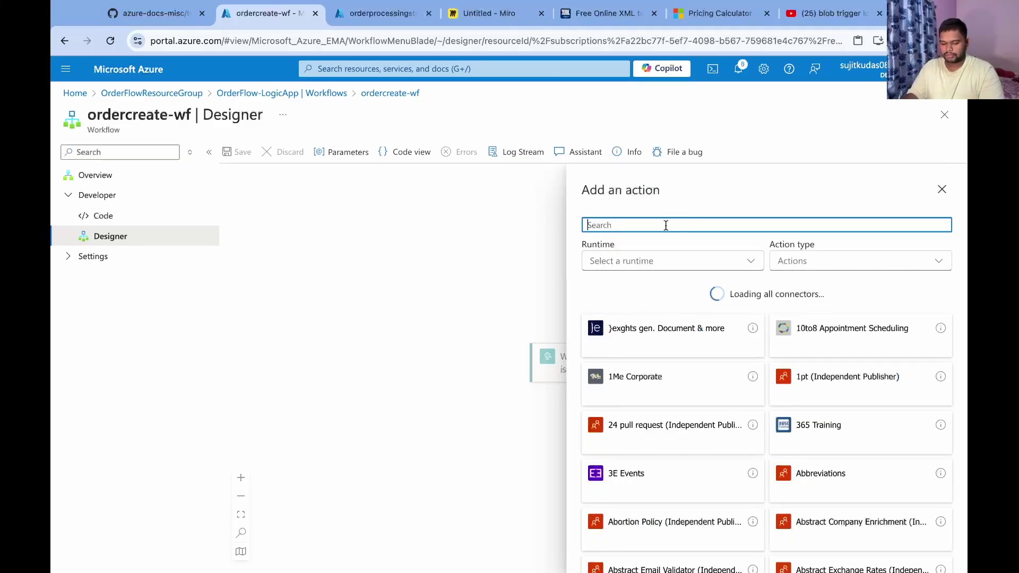
text(xml val)
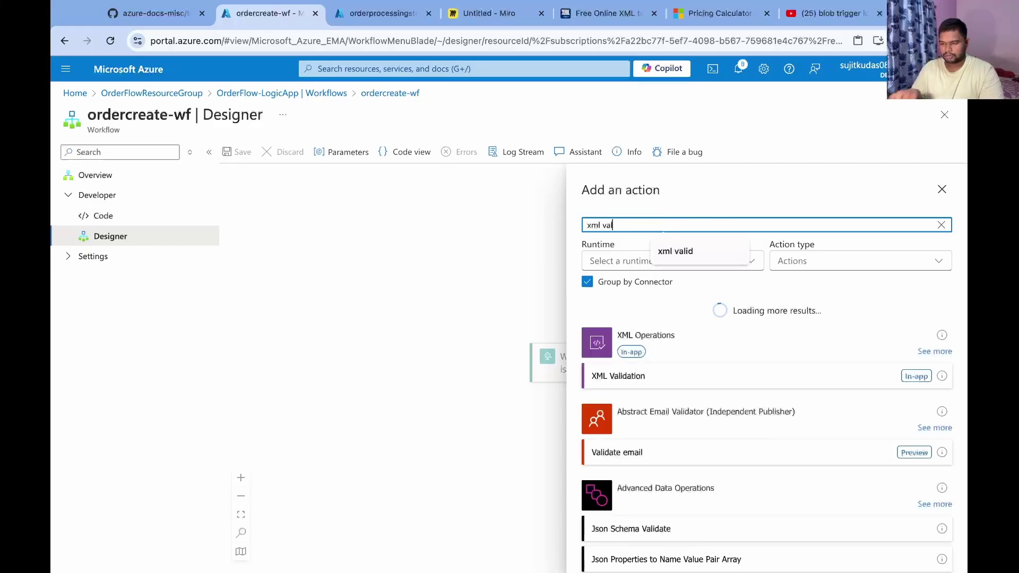
click(630, 377)
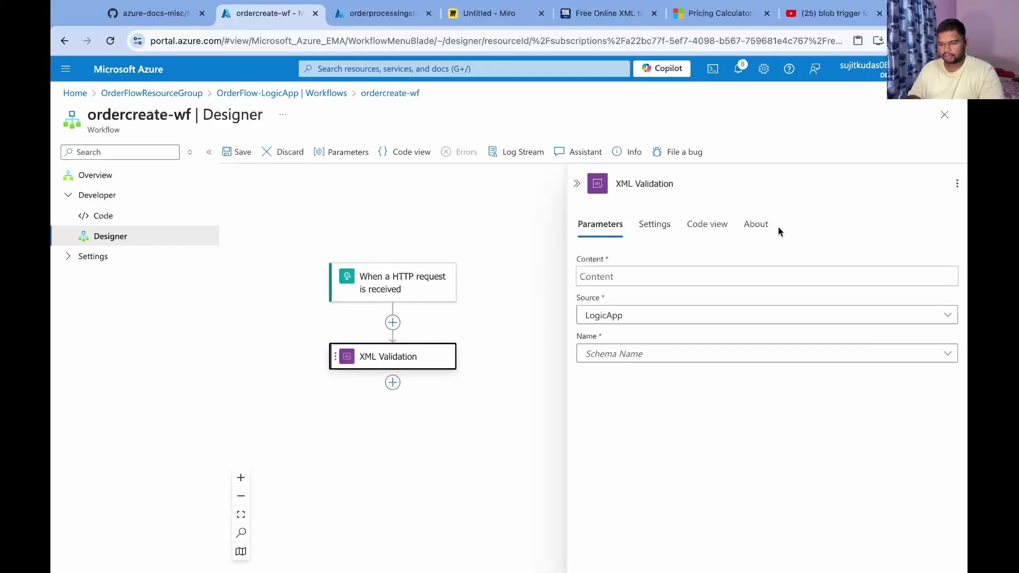
Configure XML Validation with the HTTP trigger's Body as content, LogicApp as source and ordercreatenewschema as the schema name.
click(606, 270)
click(566, 266)
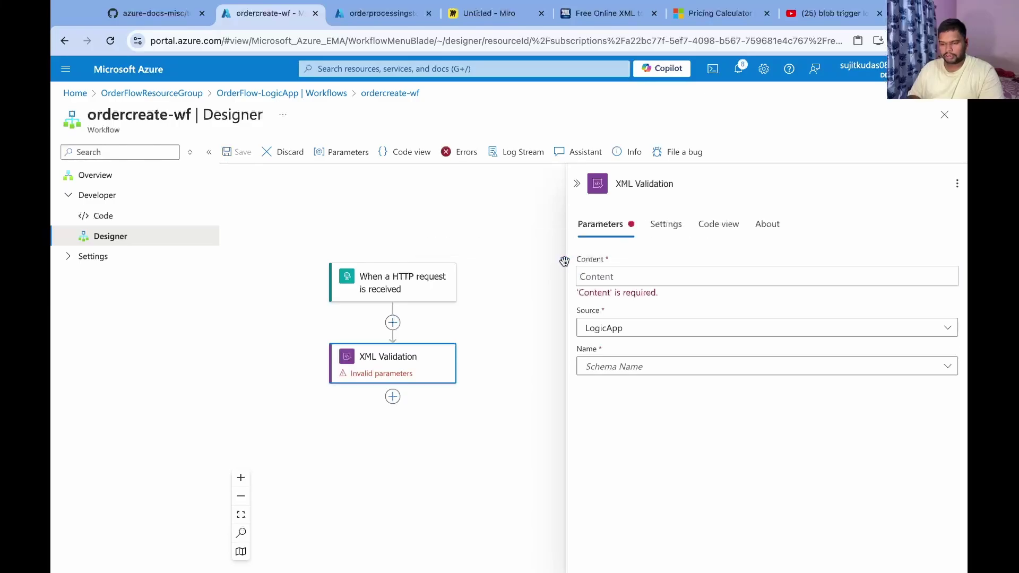
click(589, 276)
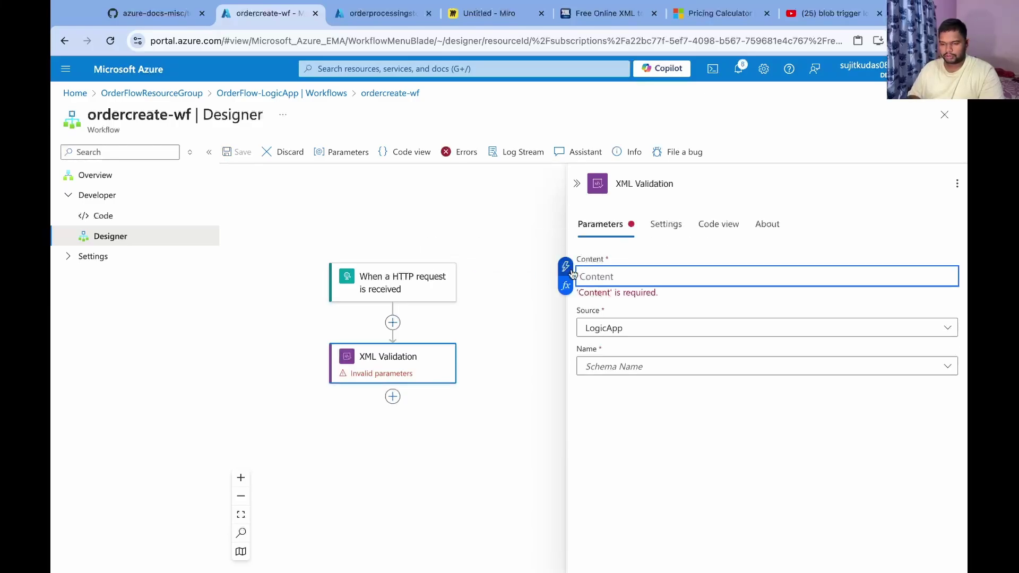
click(568, 268)
click(353, 363)
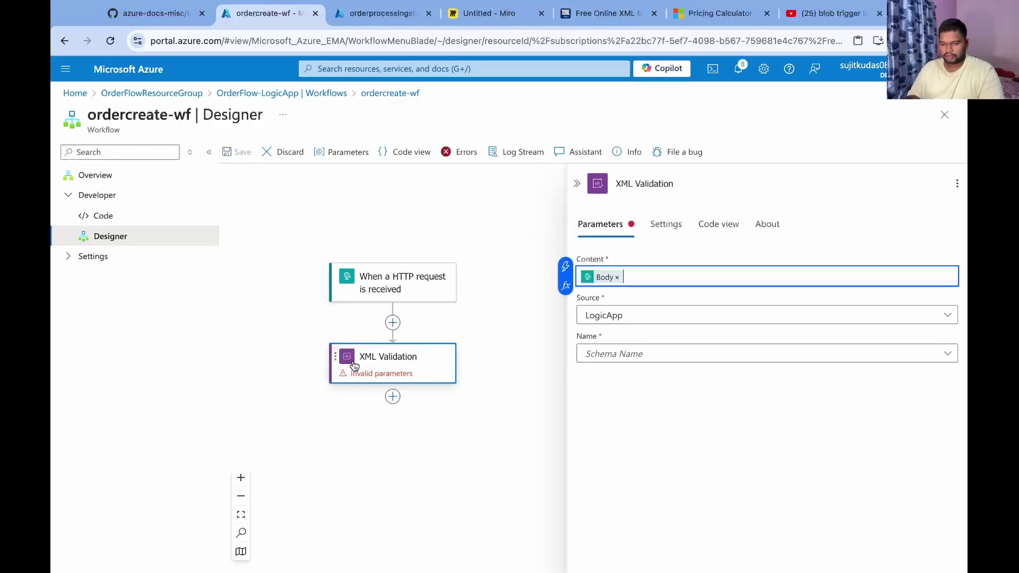
click(622, 316)
click(622, 316)
click(619, 356)
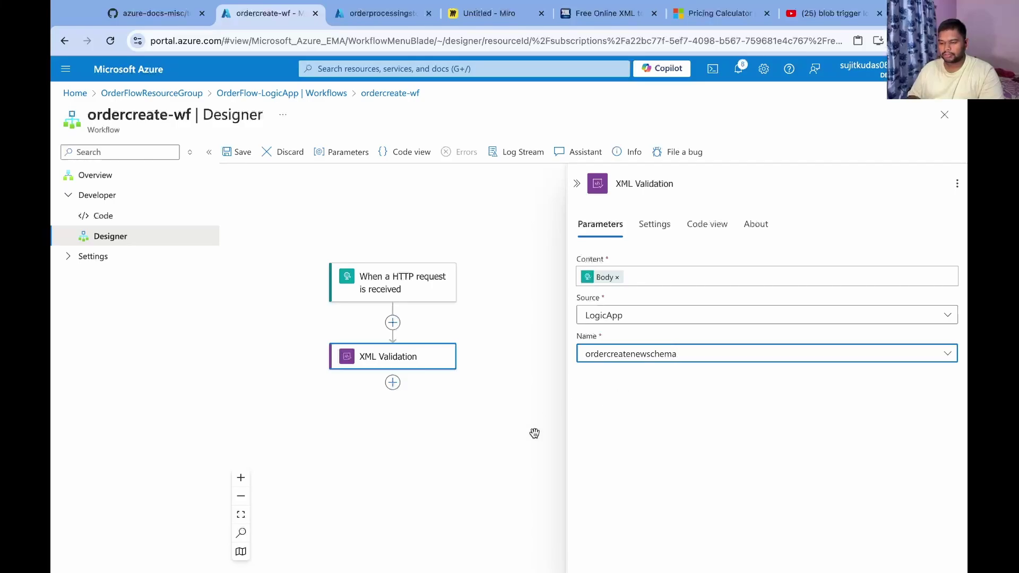
Save the ordercreate-wf workflow with the configured XML Validation action and collapse the action's details.
scroll(535, 434, down, 2)
click(240, 154)
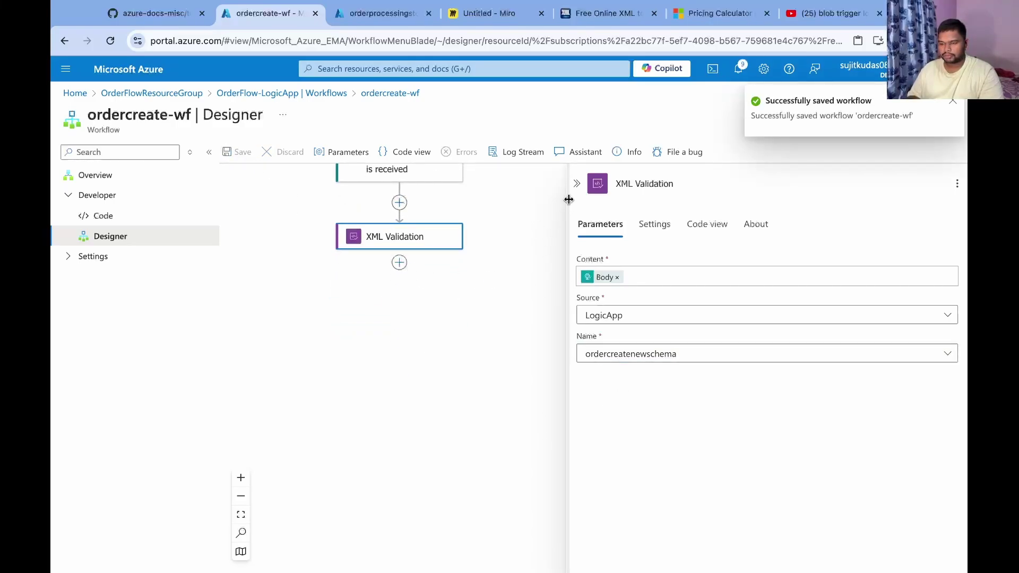
click(577, 183)
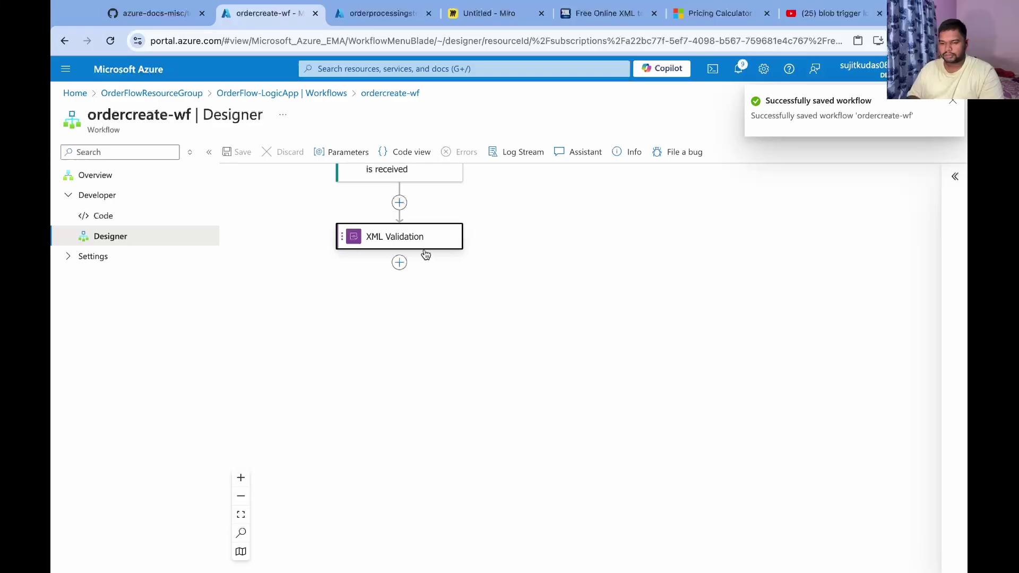
Add a Request Response action after XML Validation in the workflow.
click(400, 263)
click(460, 270)
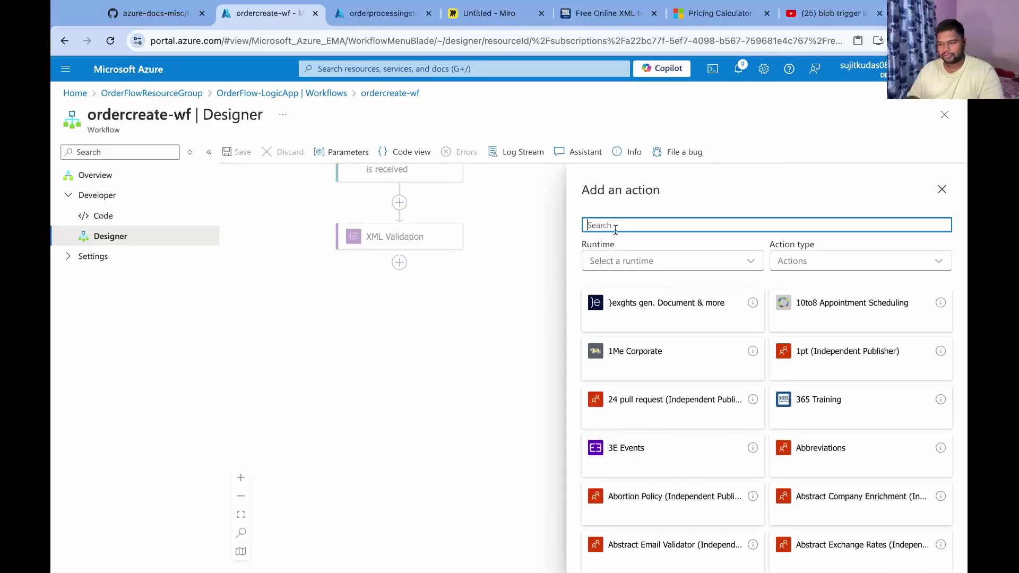
text(respo)
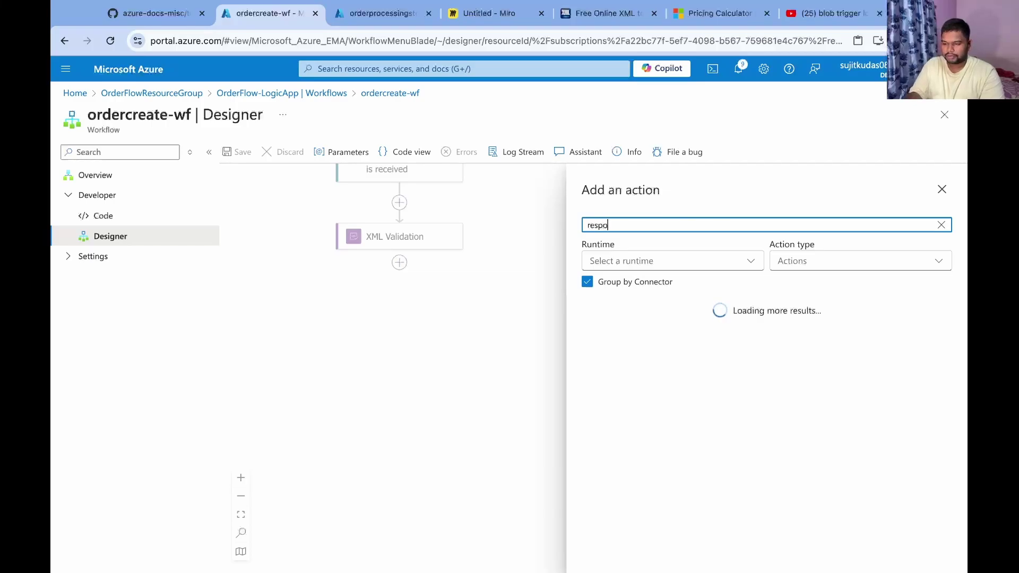
text(n)
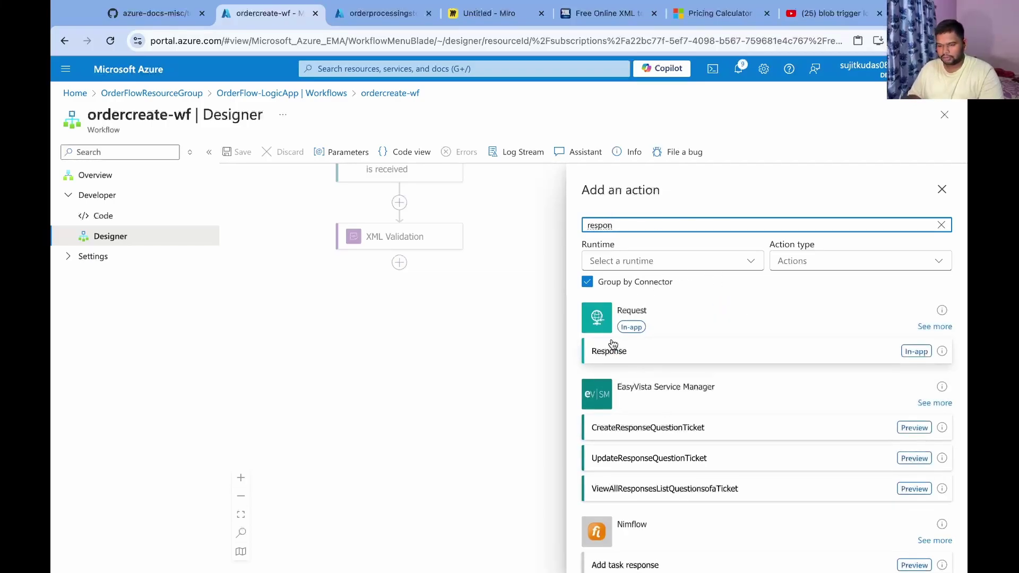
click(611, 348)
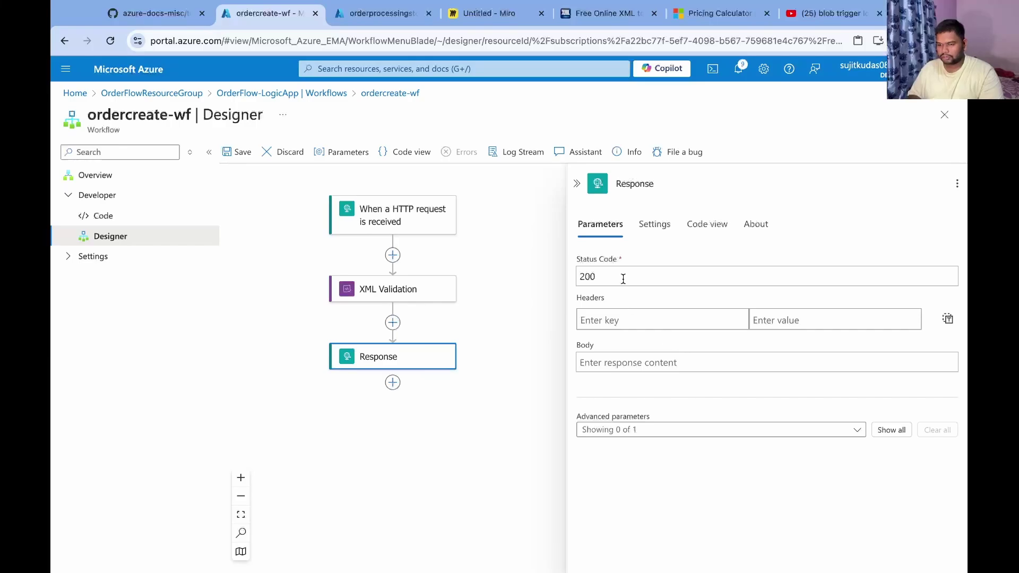
Set the Response action's status code to 500.
click(607, 275)
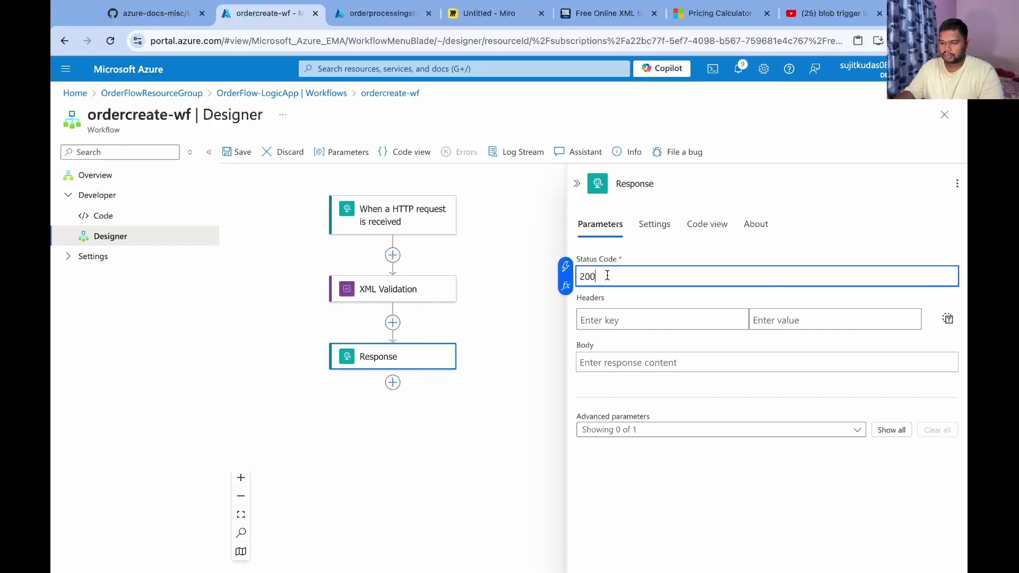
key(BackSpace)
key(BackSpace)
key(BackSpace)
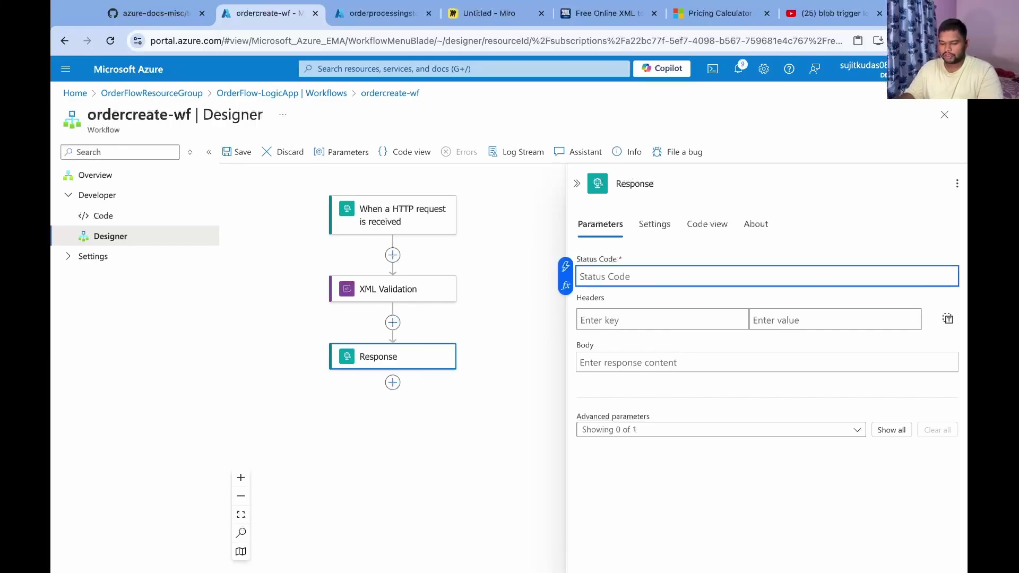
text(500)
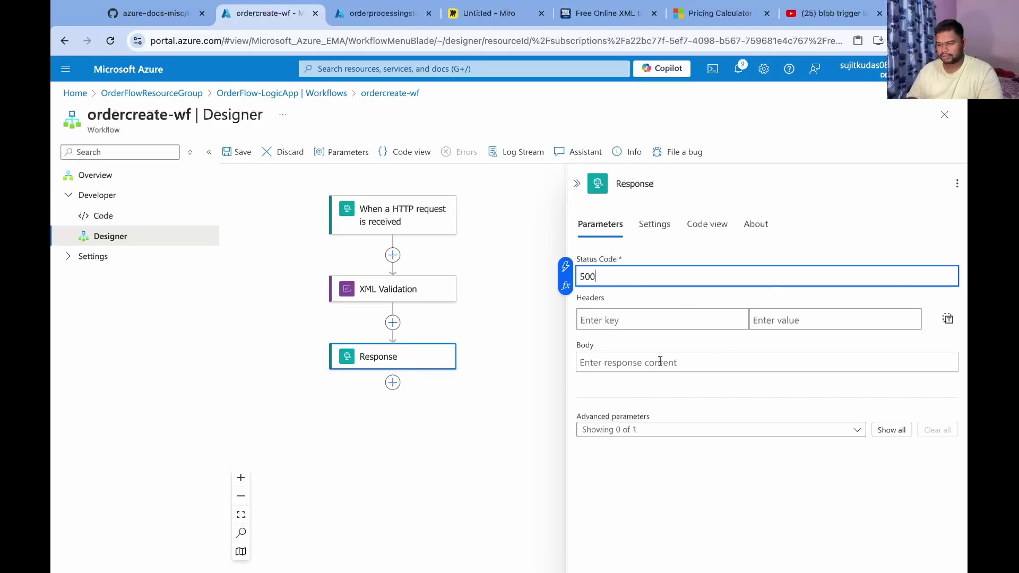
Enter a JSON object as the Response body with the key "Messaage " and the value "Order could not be proceed.".
click(660, 361)
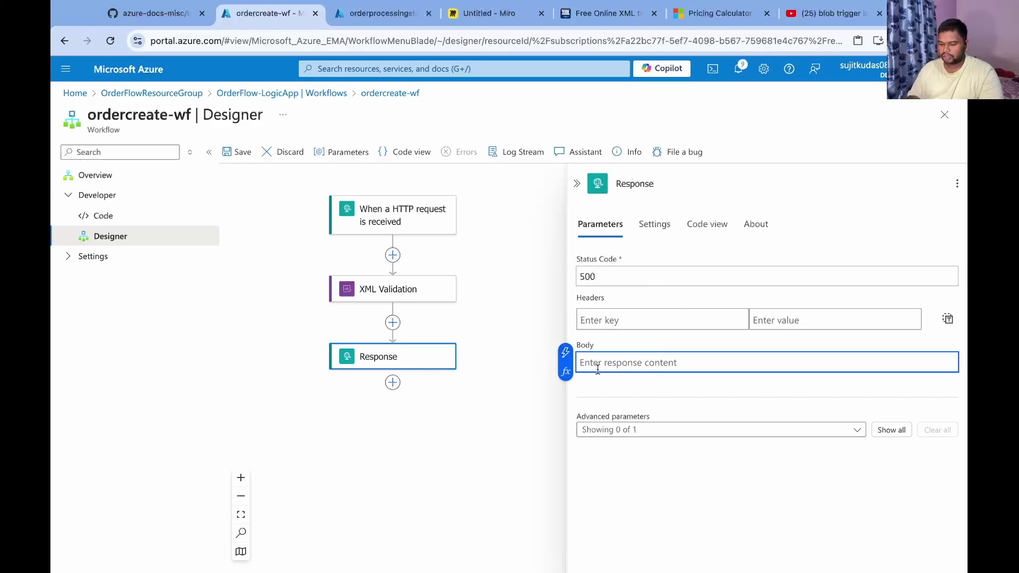
text({)
key(Return)
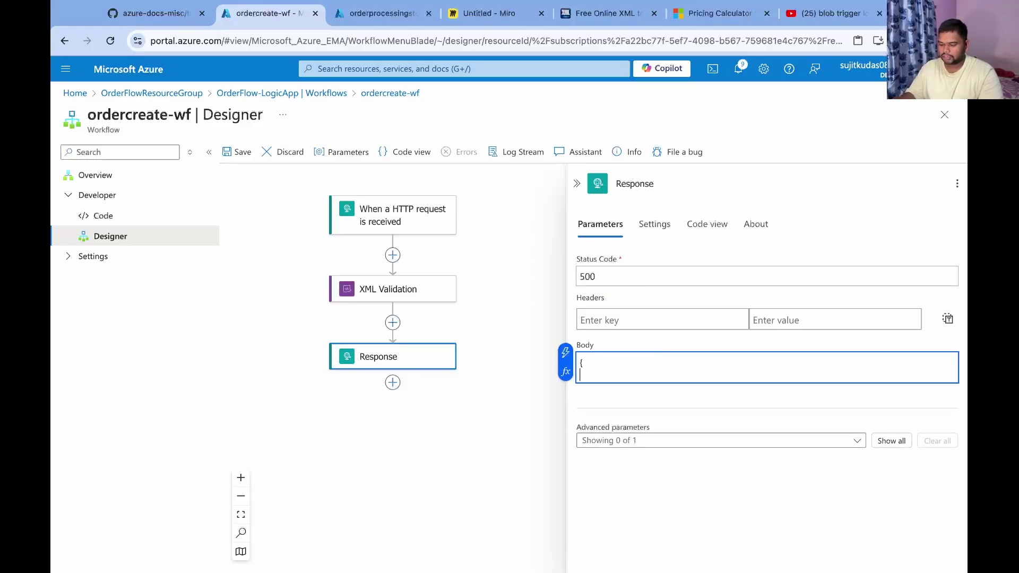
text(})
key(Up)
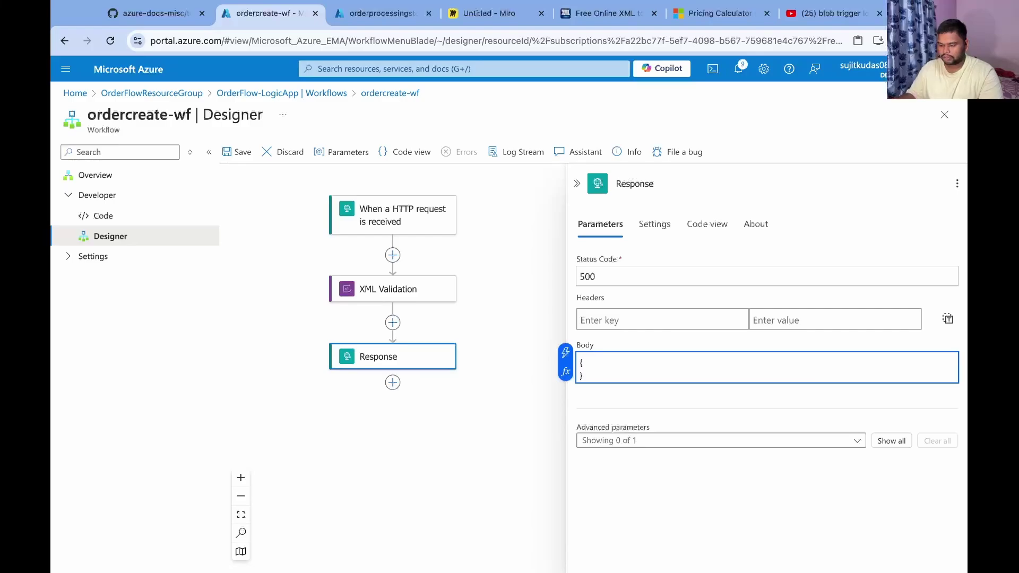
key(Return)
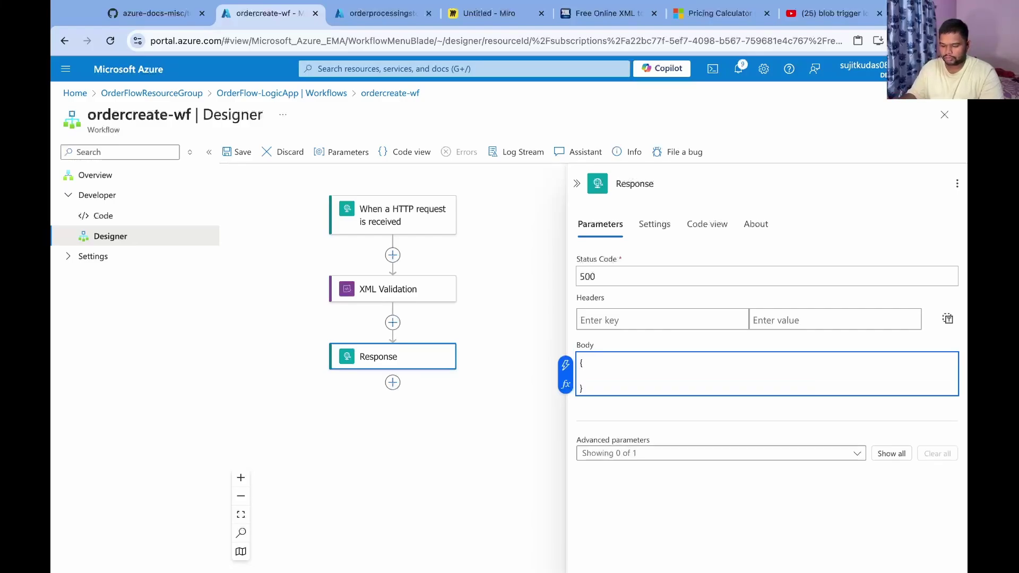
text("Messaage ":)
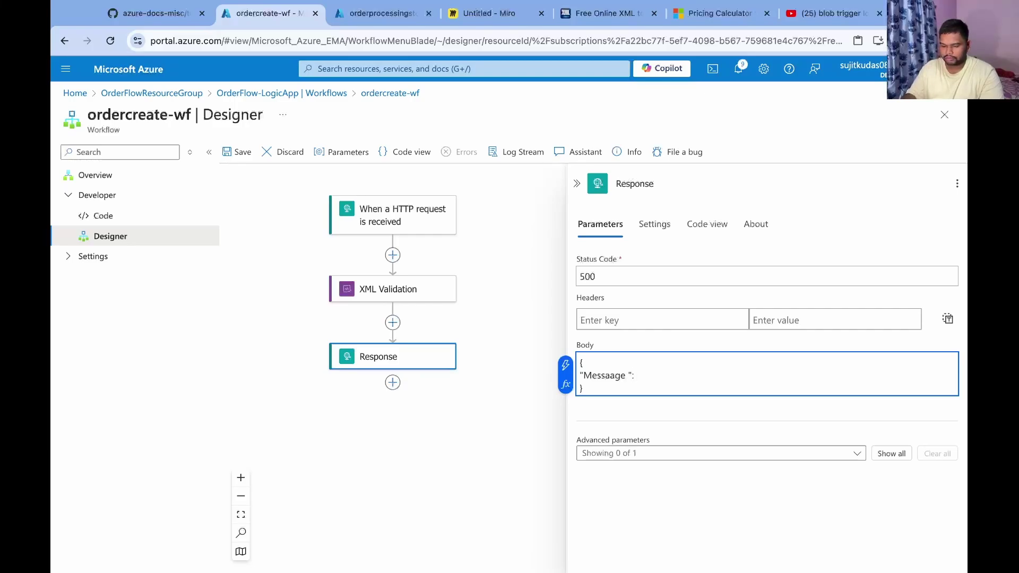
text( "Orde)
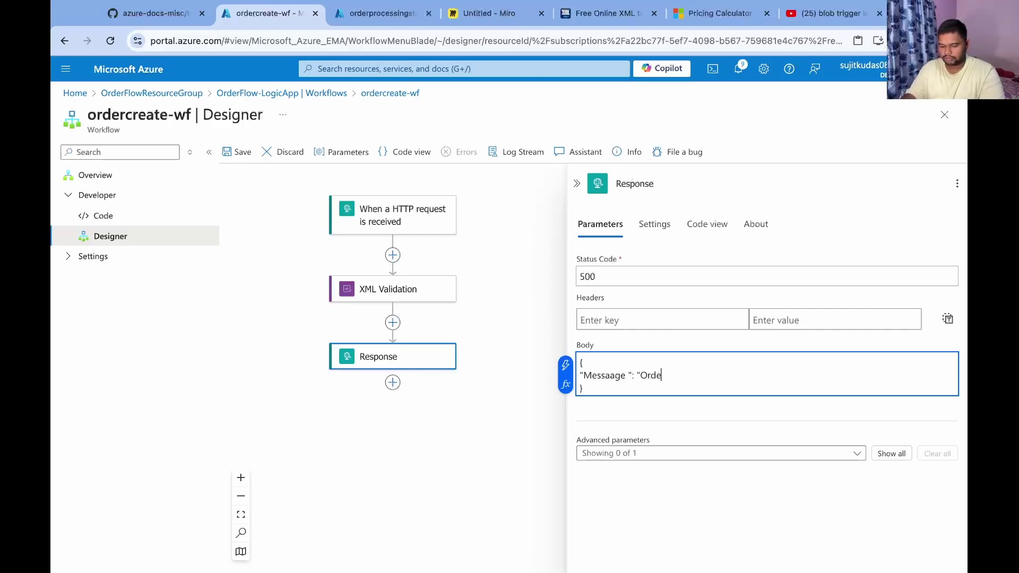
text(r could n)
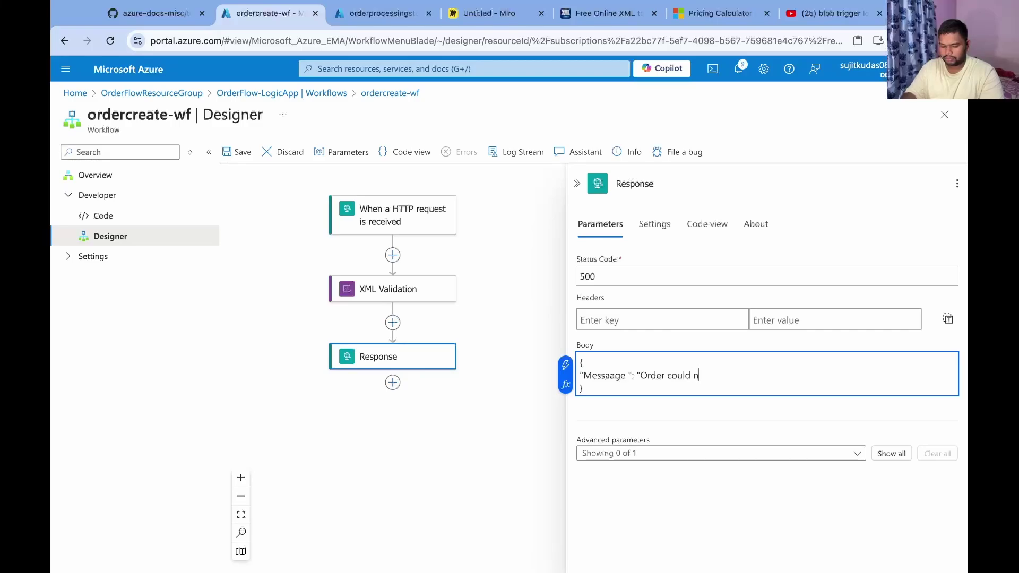
text(ot be proceed)
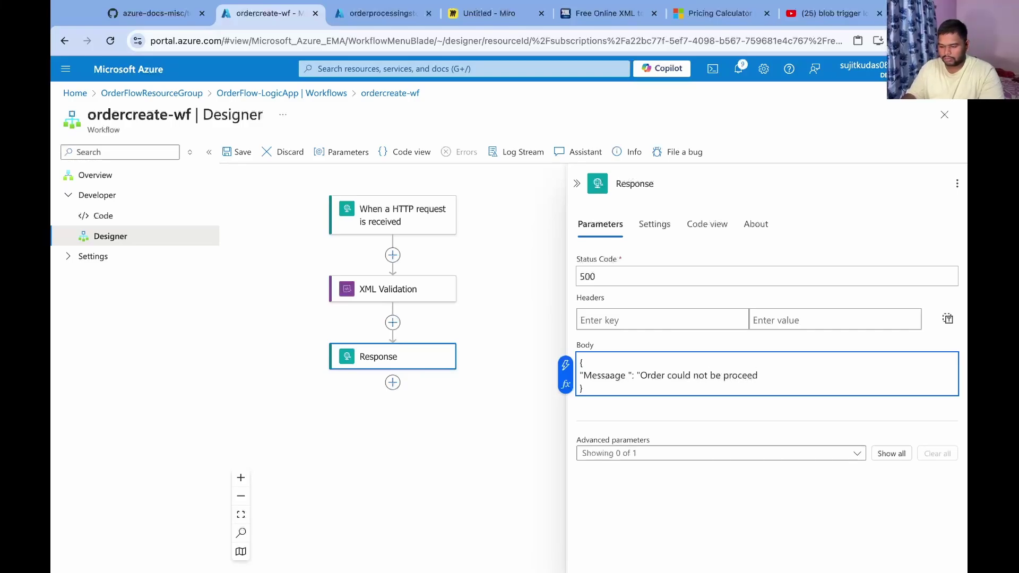
text(.")
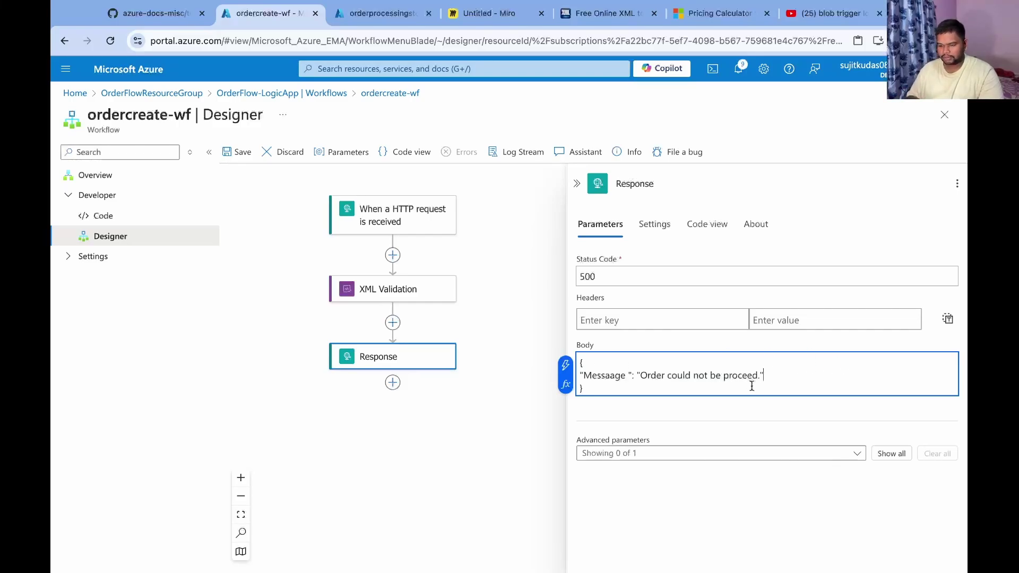
Configure the Response action to run after XML Validation only when it has failed, not when it is successful.
click(654, 228)
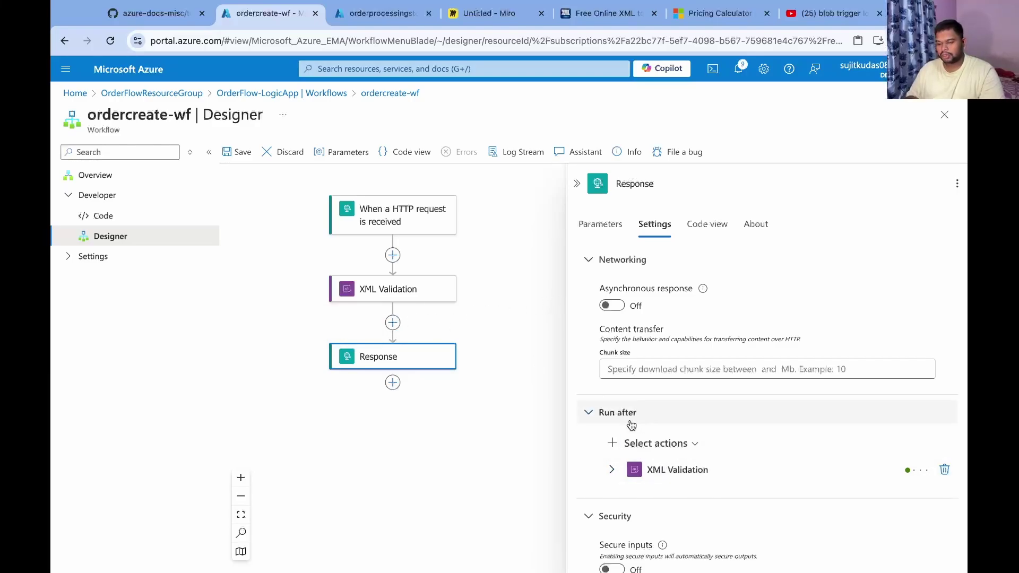
click(682, 477)
scroll(738, 478, down, 3)
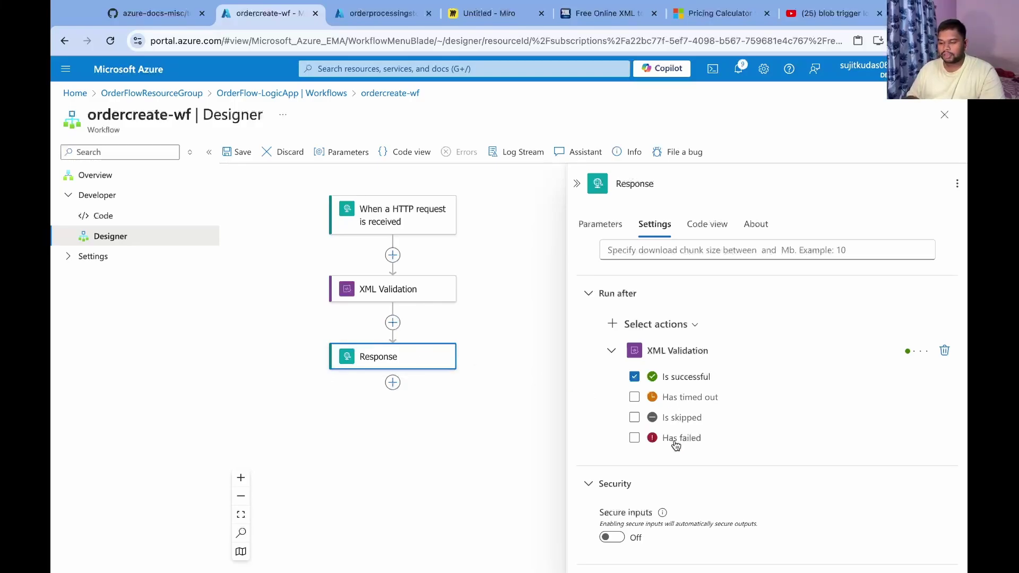
click(634, 439)
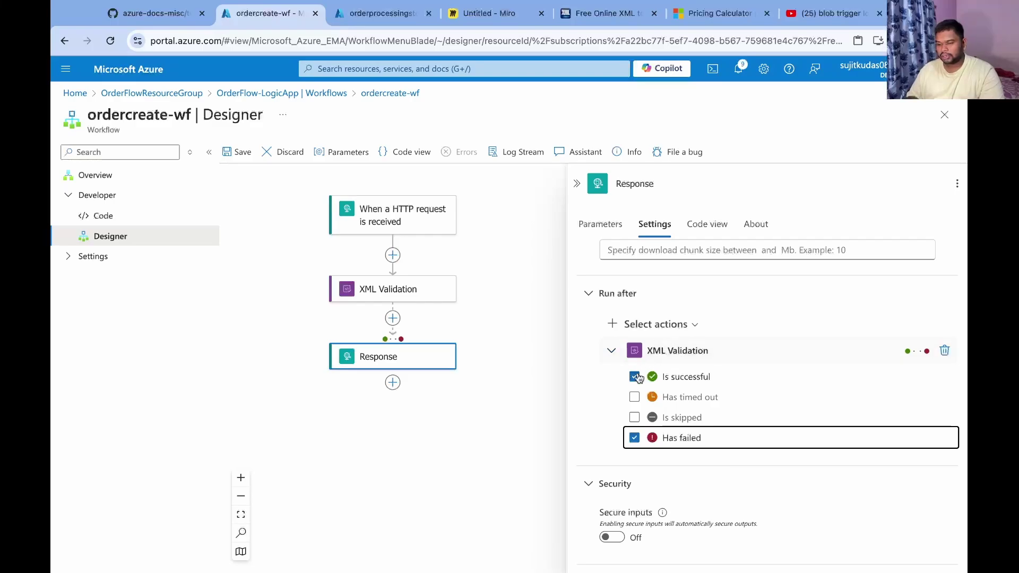
click(637, 378)
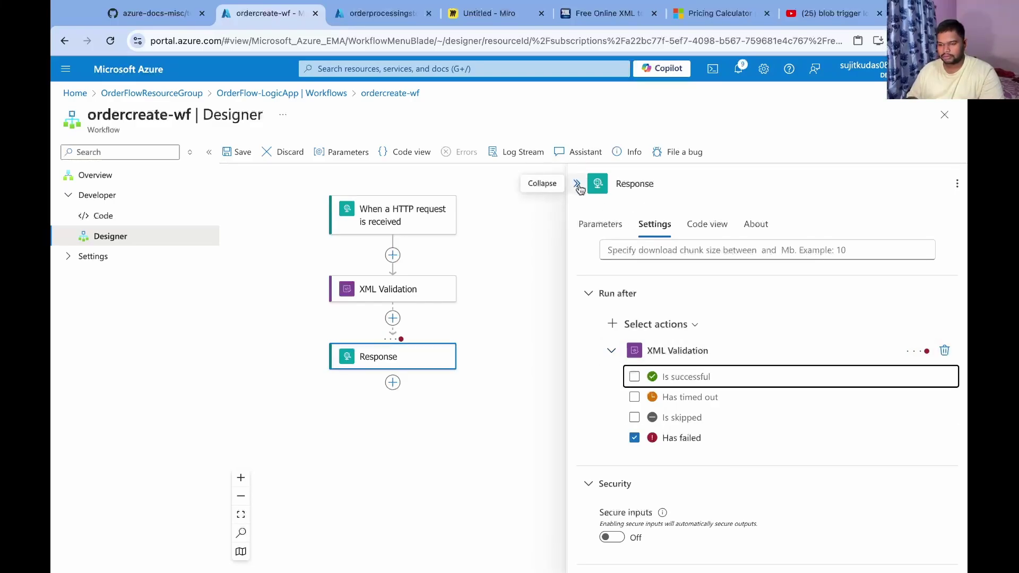
Rename the Response action to "Response reject order" and collapse its details.
click(657, 192)
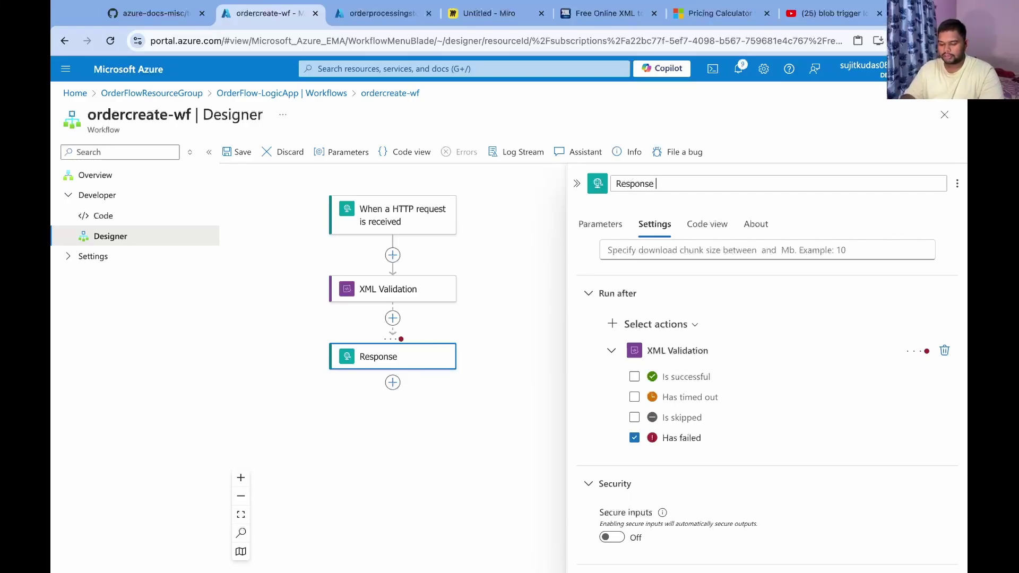
text(rejec)
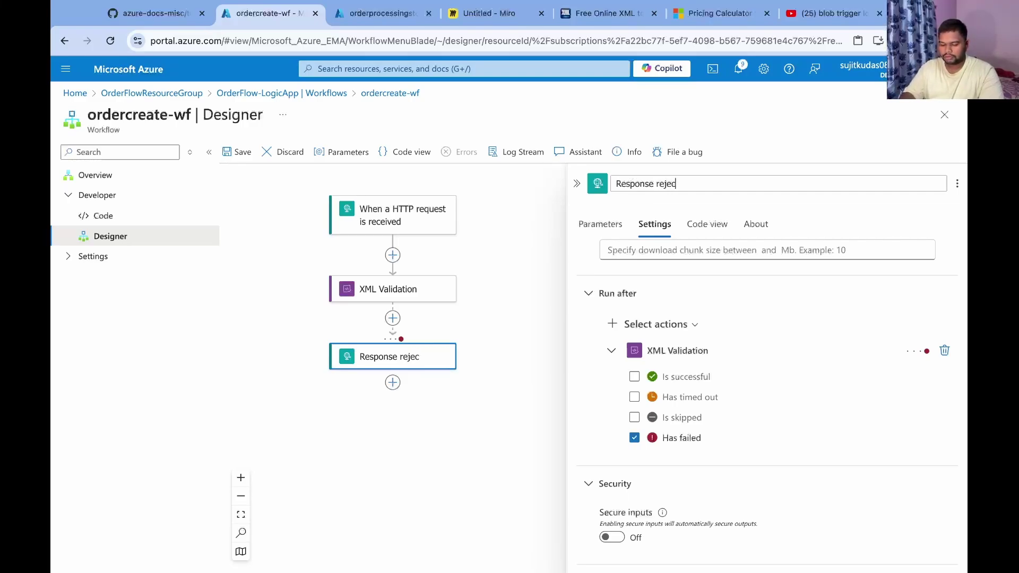
text(t order)
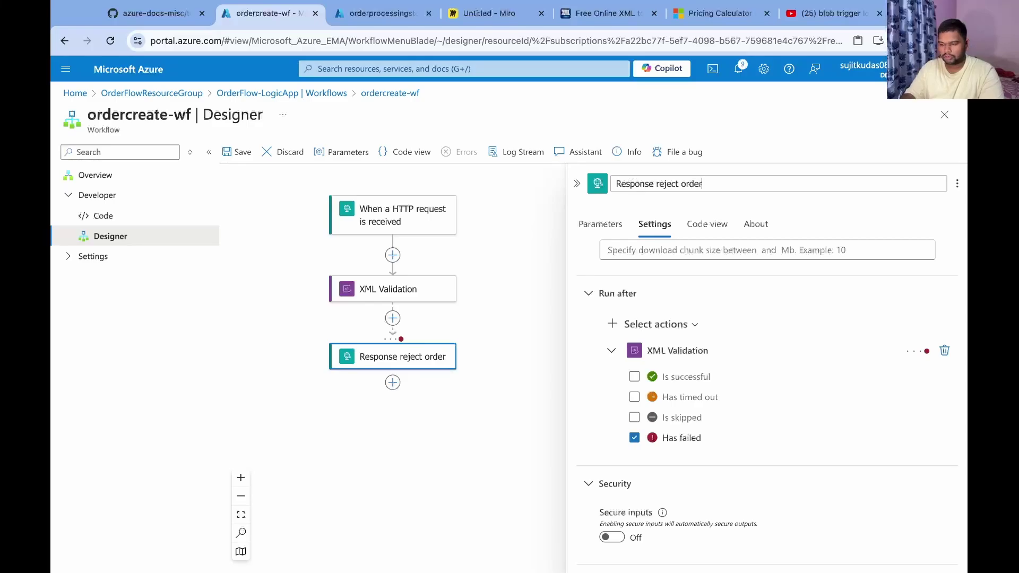
click(579, 181)
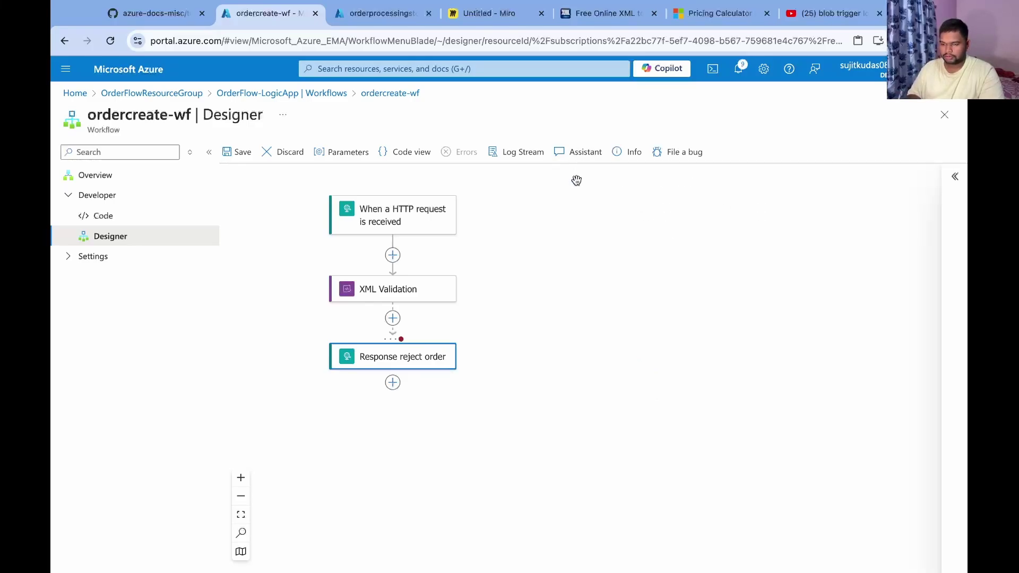
Add a parallel branch after XML Validation containing a Data Operations Compose action.
click(393, 383)
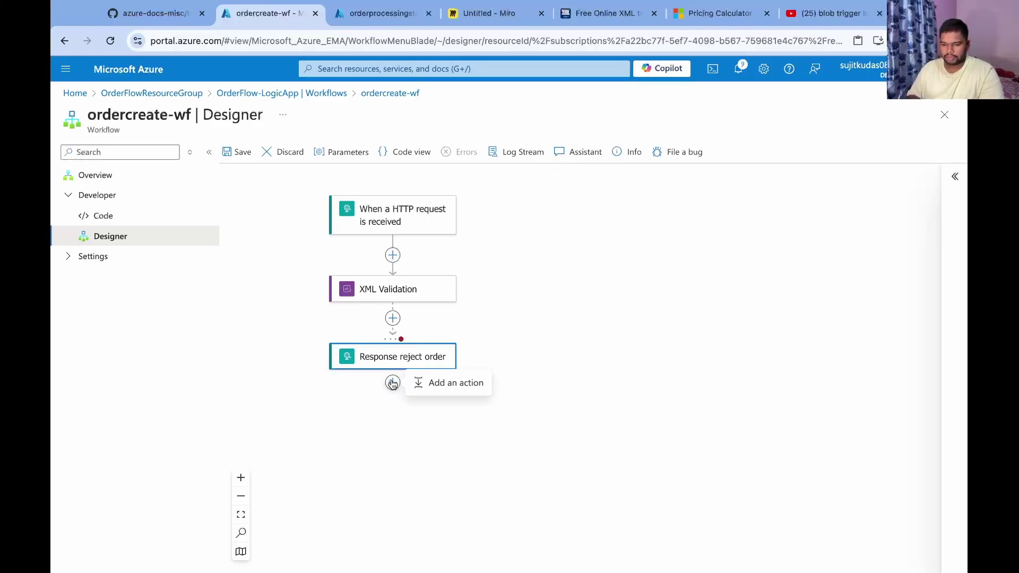
click(393, 318)
click(455, 330)
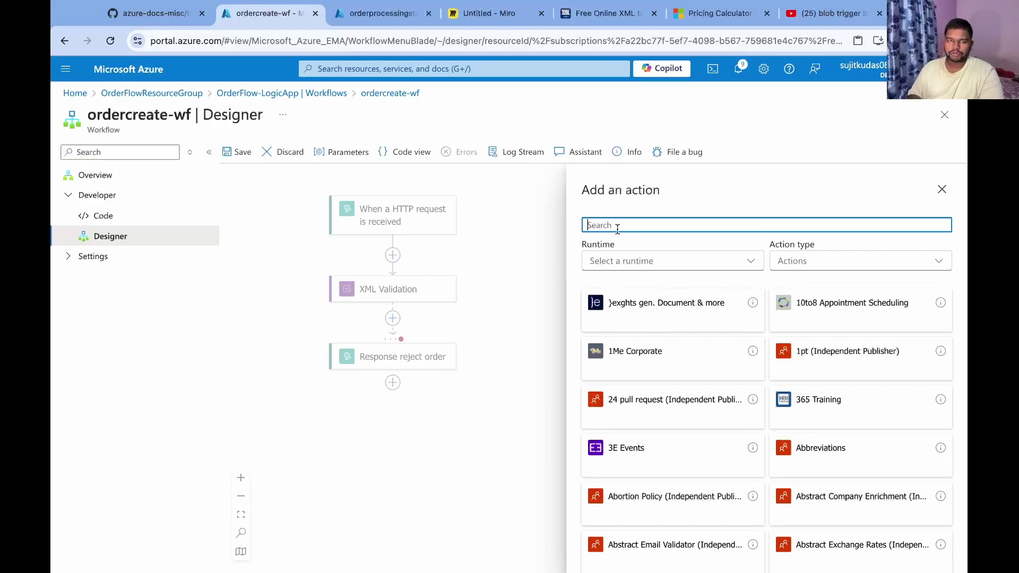
text(compose)
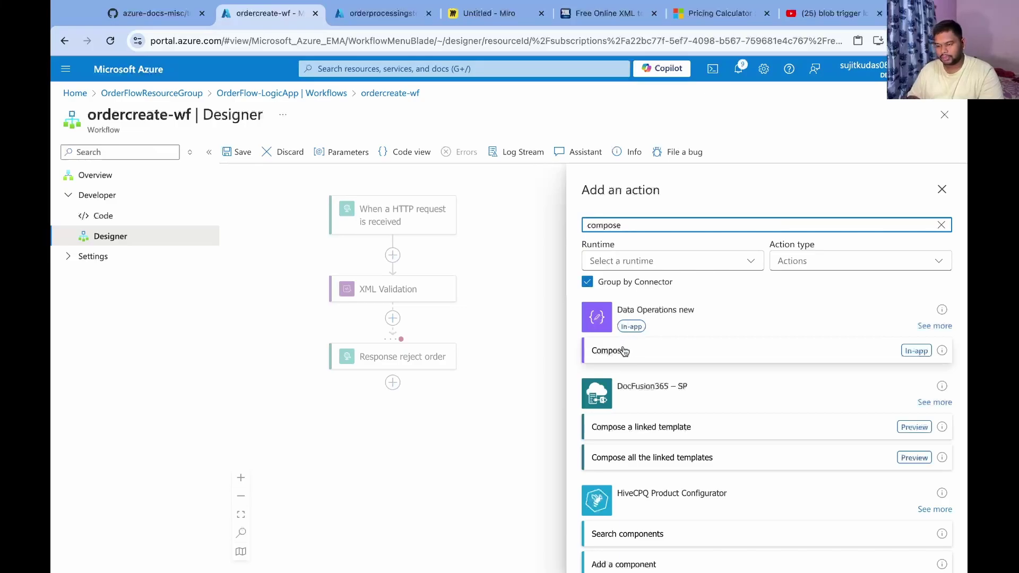
click(620, 348)
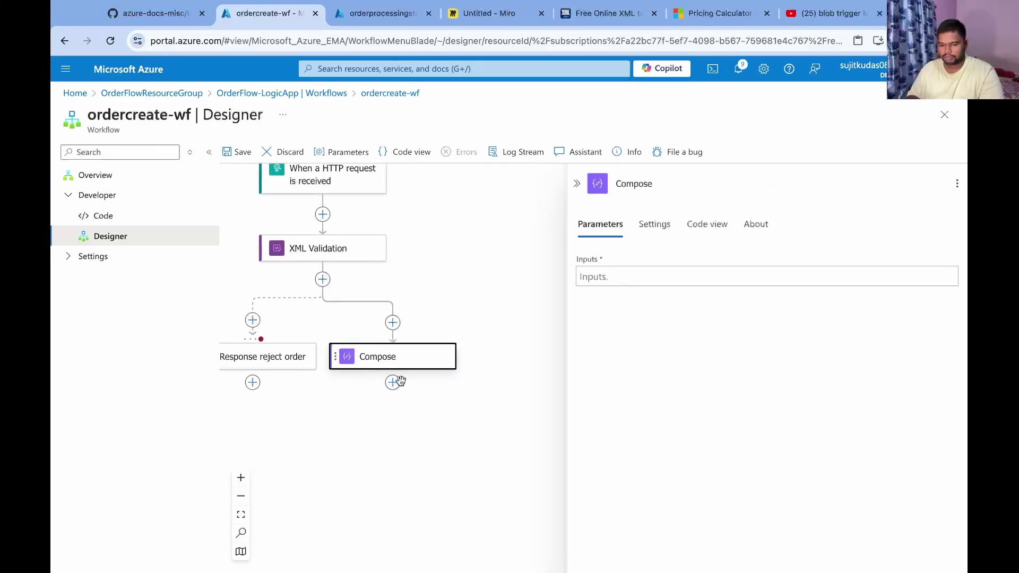
Set the Compose action's input to the expression json(triggerBody()), using the HTTP request trigger's body.
click(635, 275)
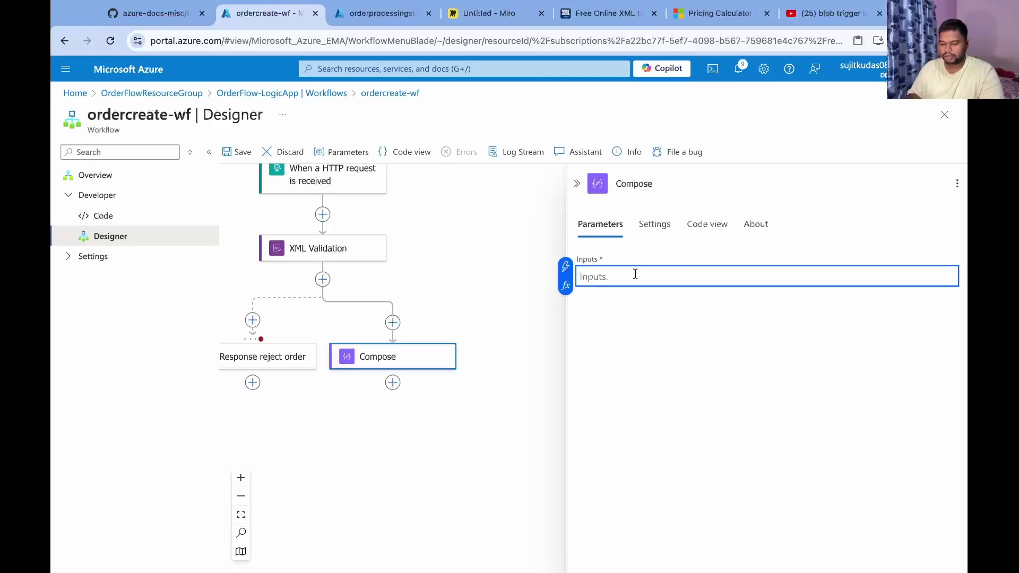
click(565, 287)
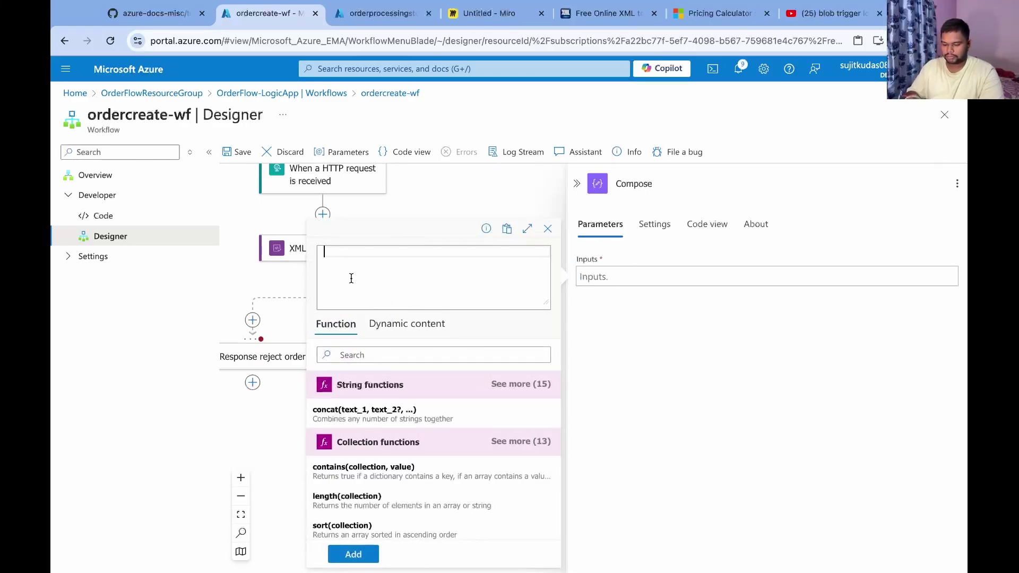
text(json()
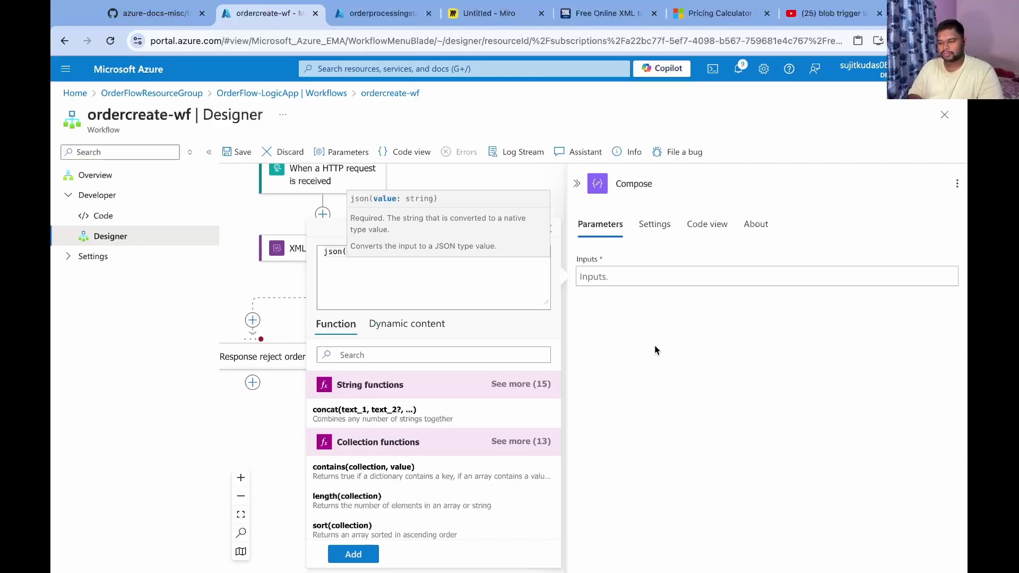
click(407, 332)
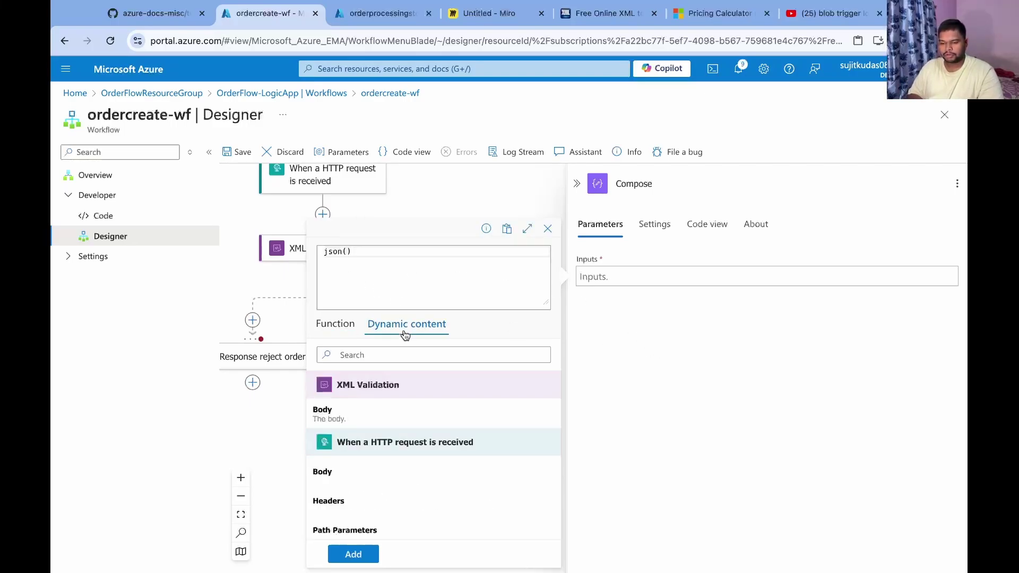
click(358, 480)
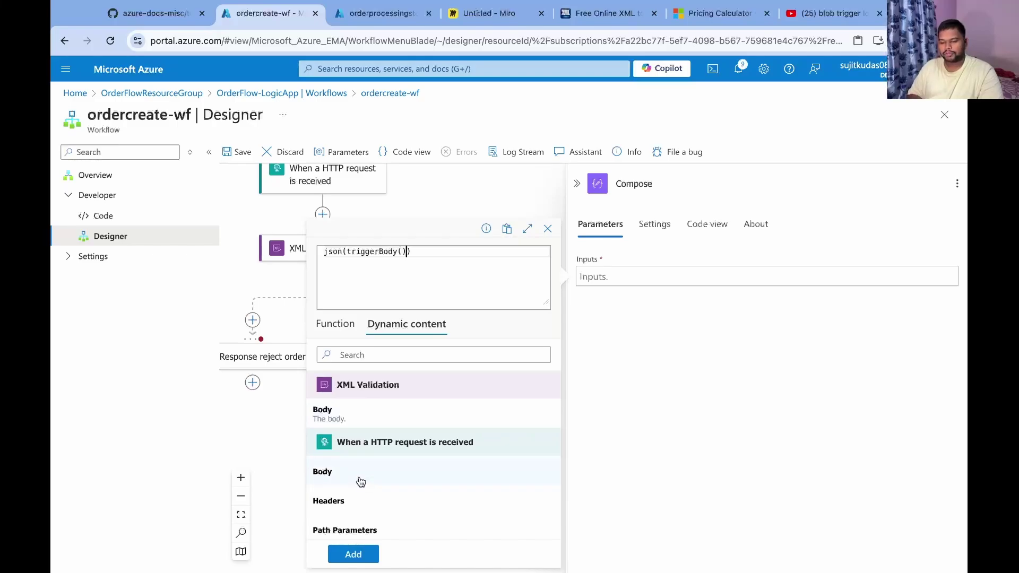
click(354, 554)
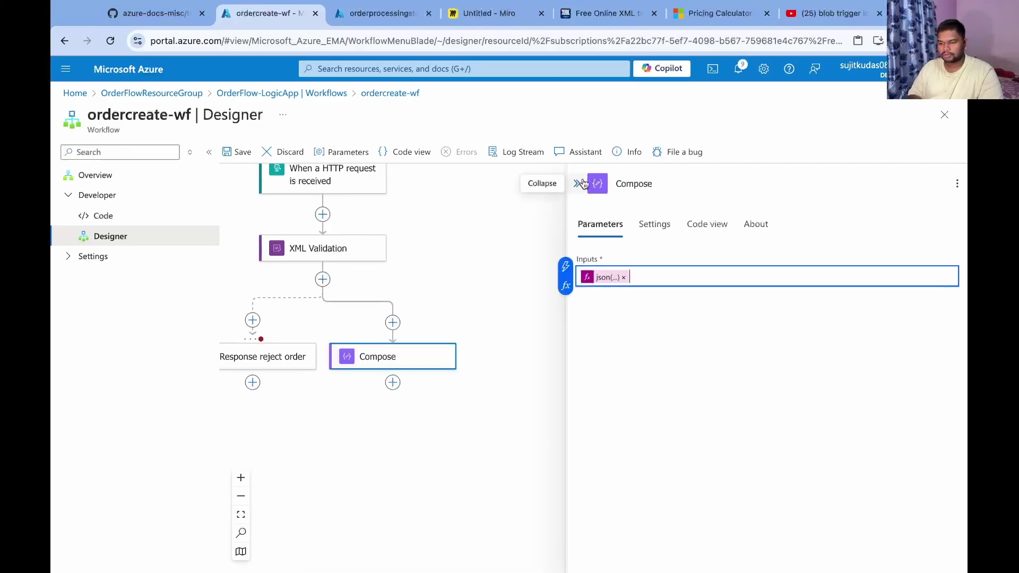
Rename the Compose action to "initial Data" and collapse its details.
click(665, 185)
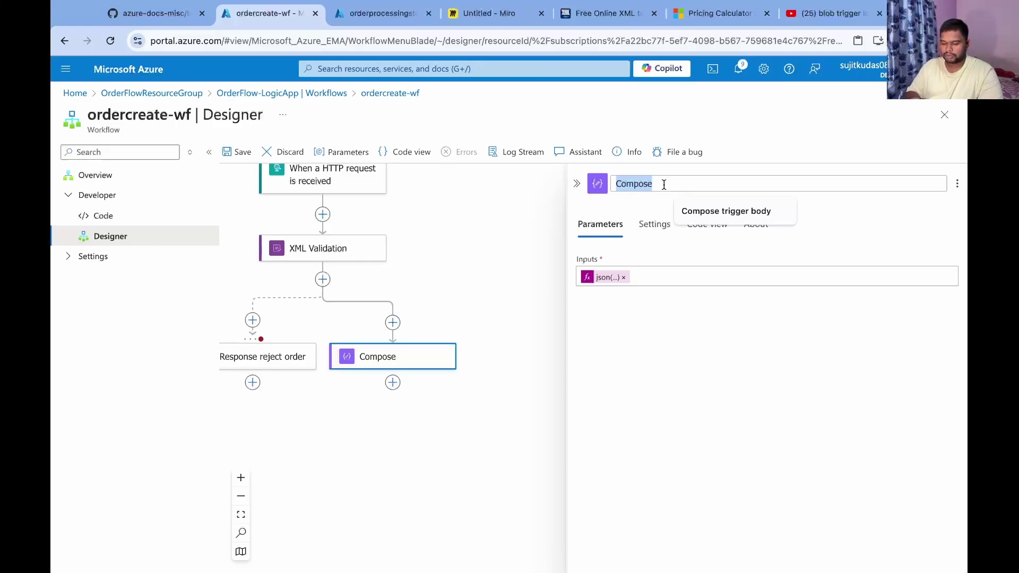
text(initia)
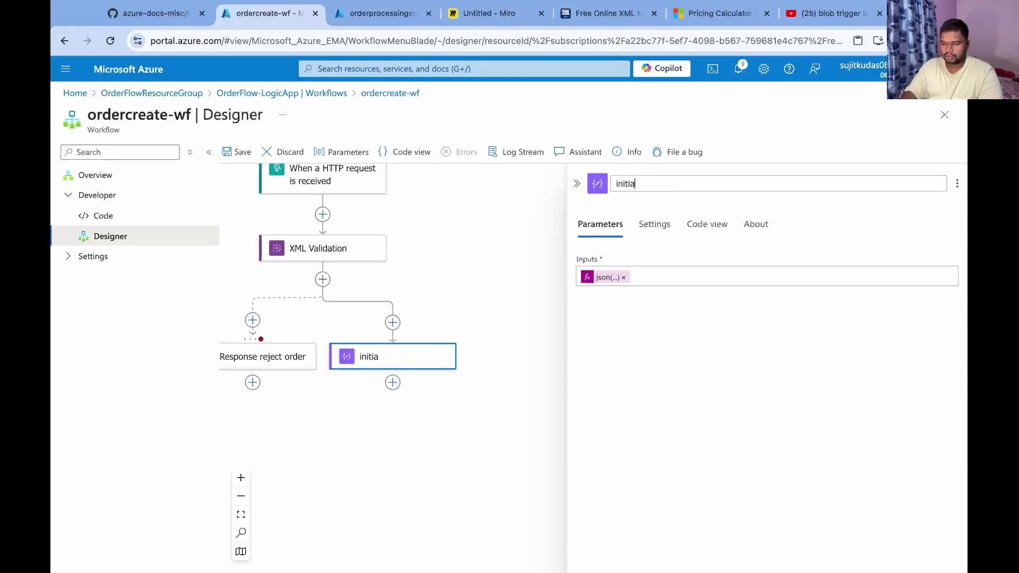
text(l A)
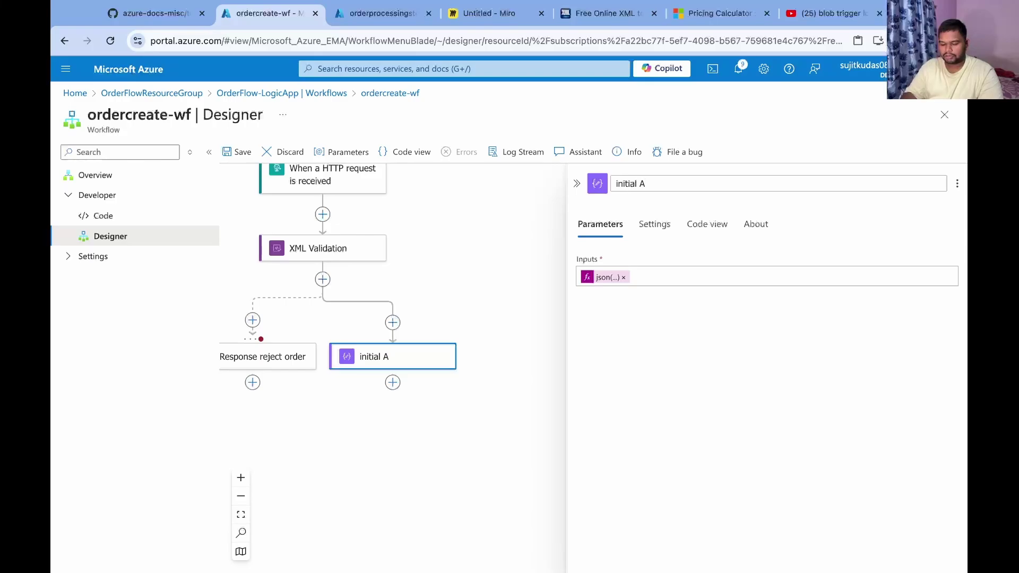
text(ction)
key(BackSpace)
key(BackSpace)
key(BackSpace)
key(BackSpace)
key(BackSpace)
key(BackSpace)
text(Data)
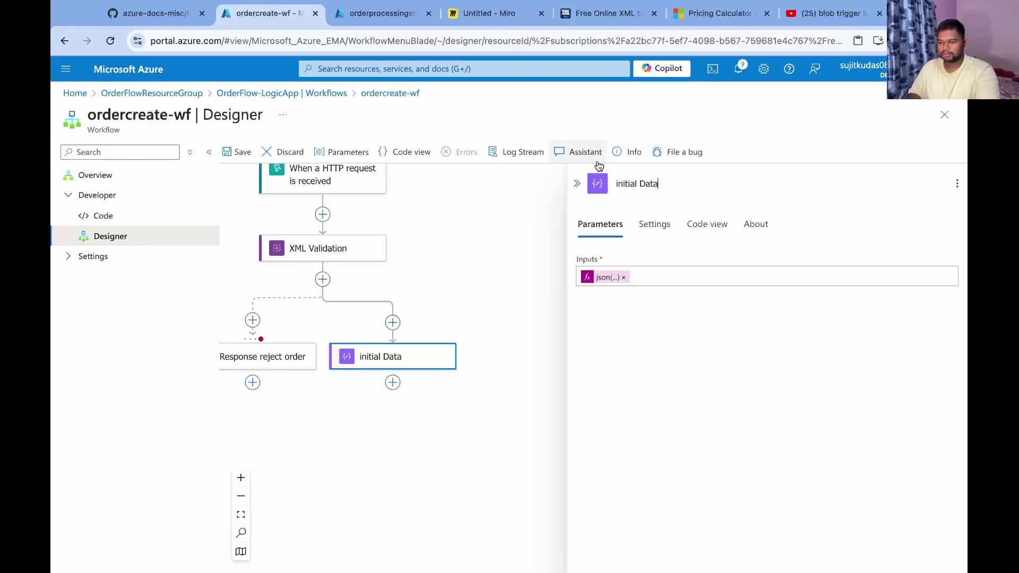
click(577, 184)
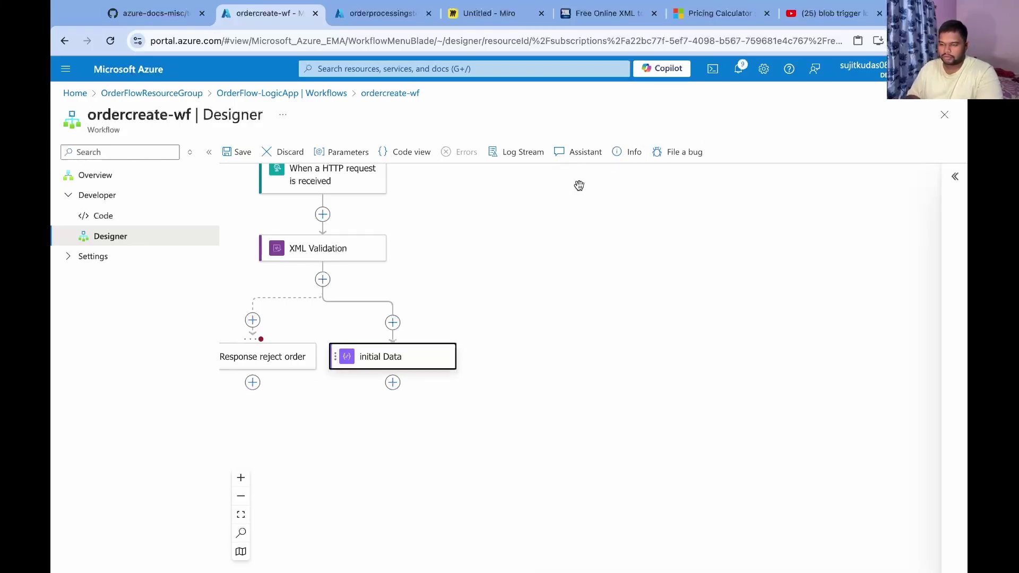
Add an Initialize variable action from the Variables connector directly after the initial Data action.
click(393, 382)
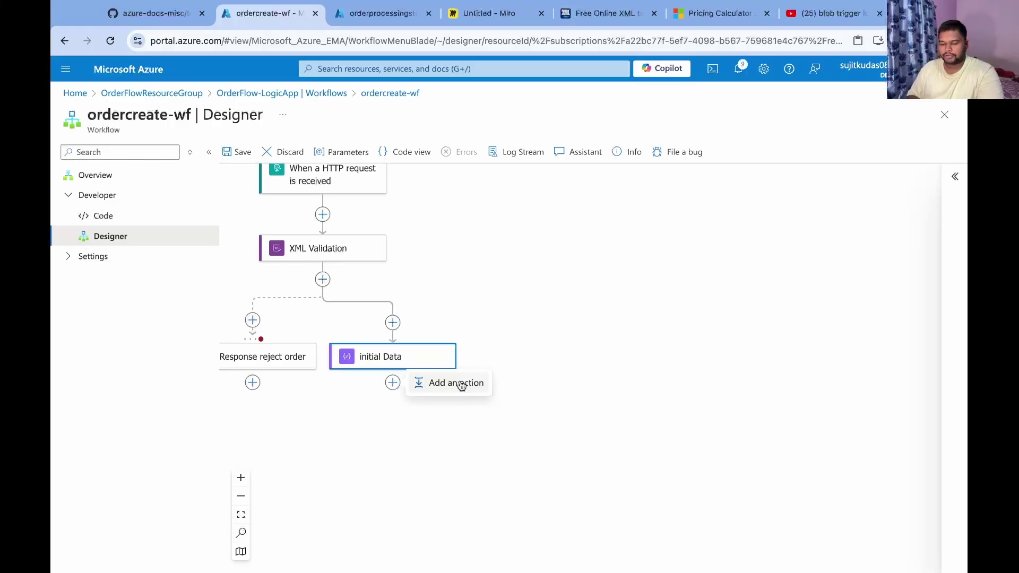
click(459, 383)
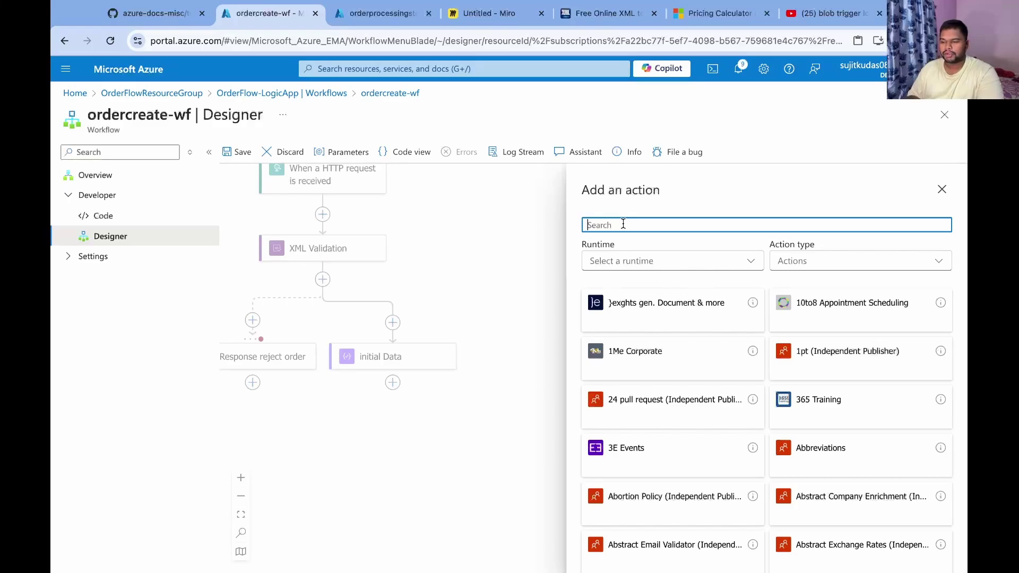
click(485, 13)
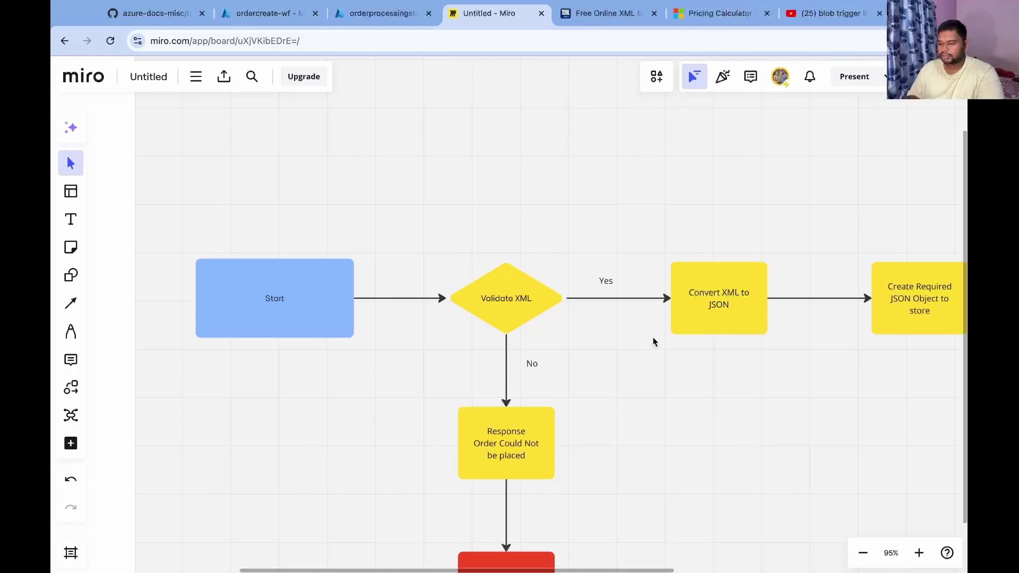
scroll(807, 378, right, 5)
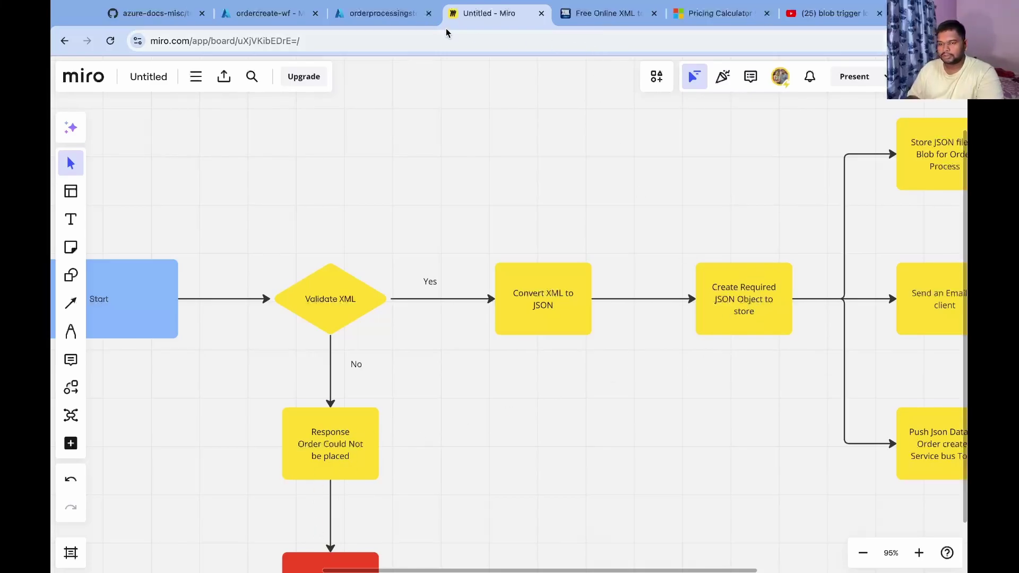
click(281, 21)
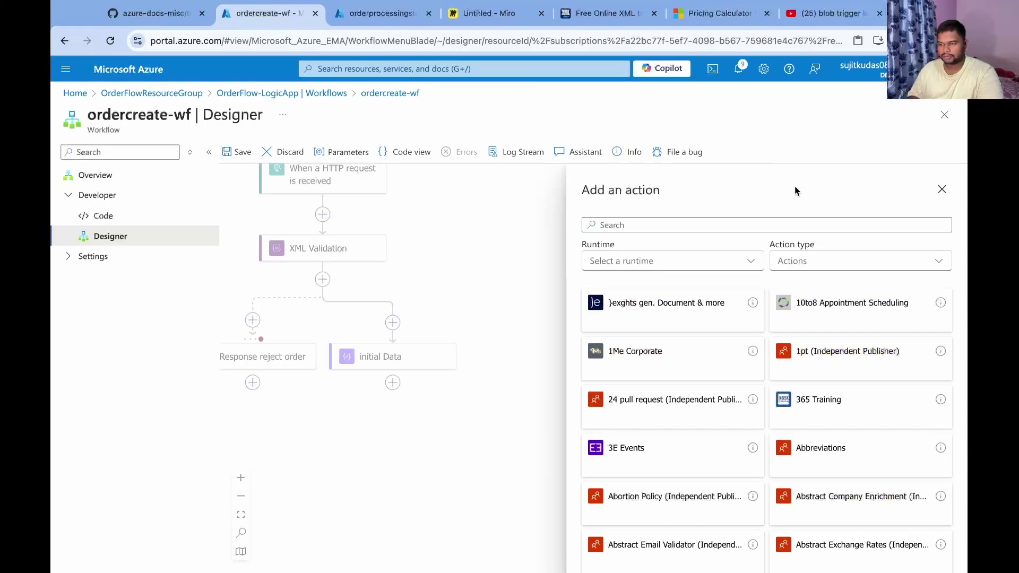
click(879, 15)
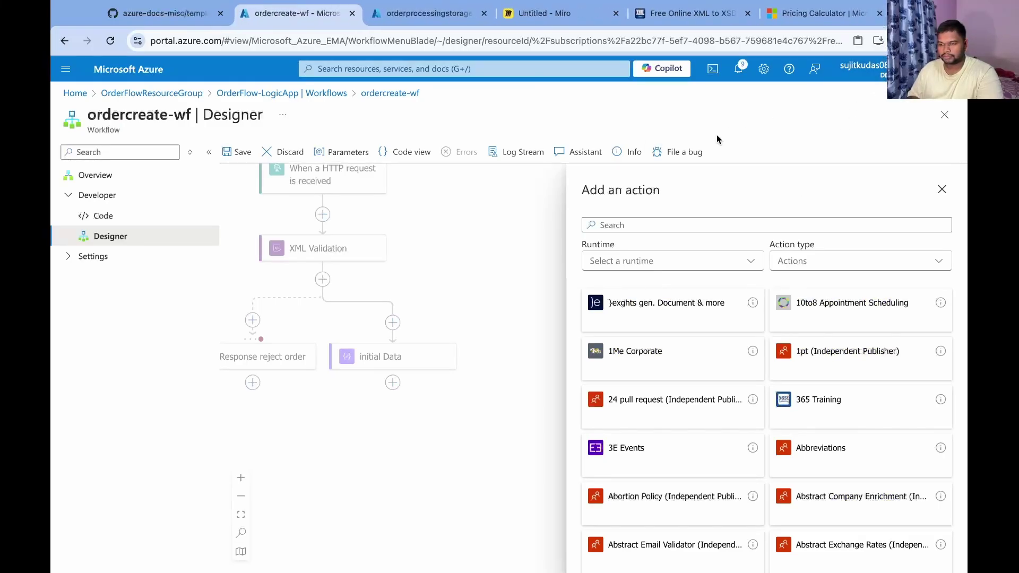
click(617, 227)
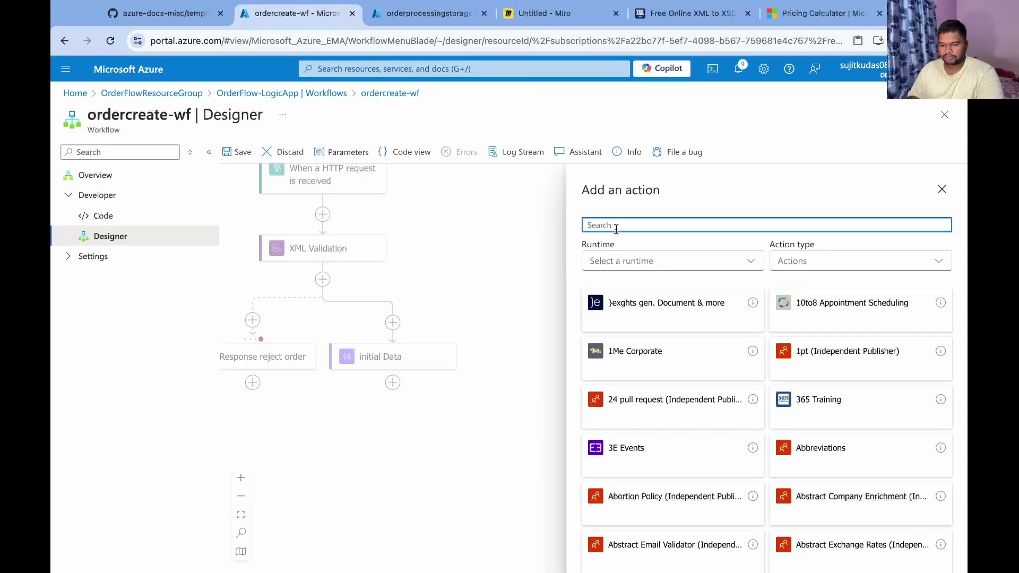
text(v)
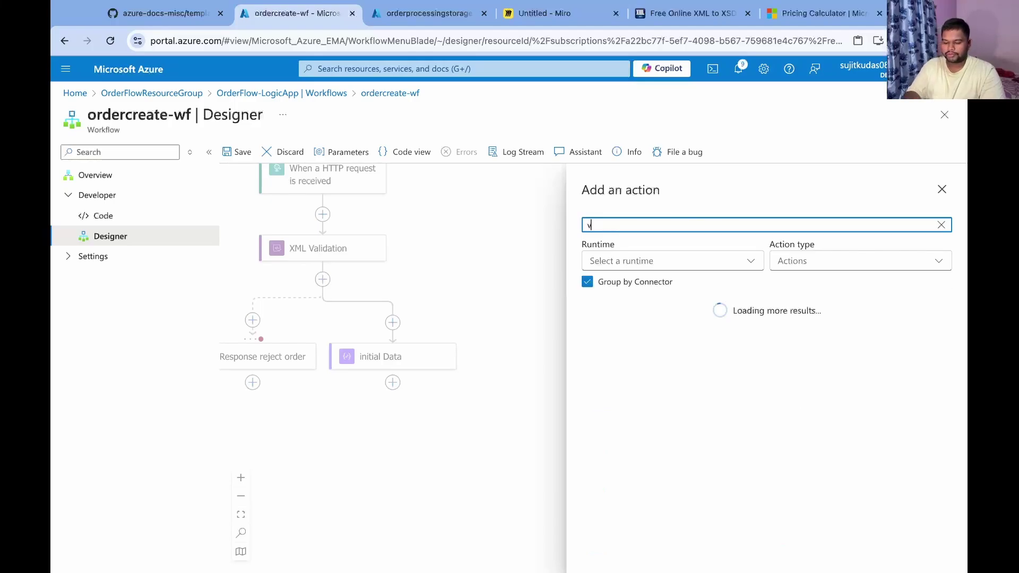
text(ari)
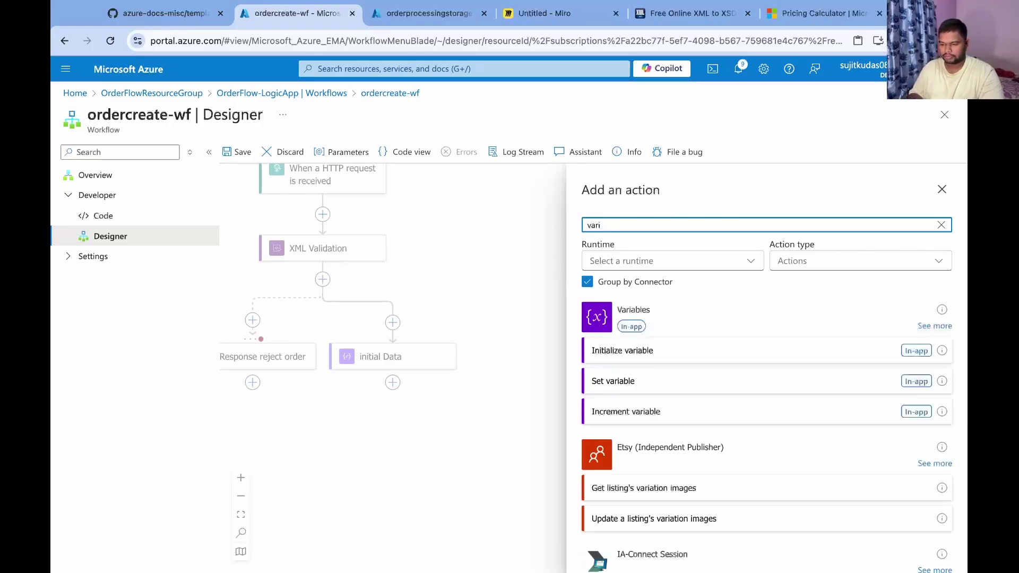
click(629, 352)
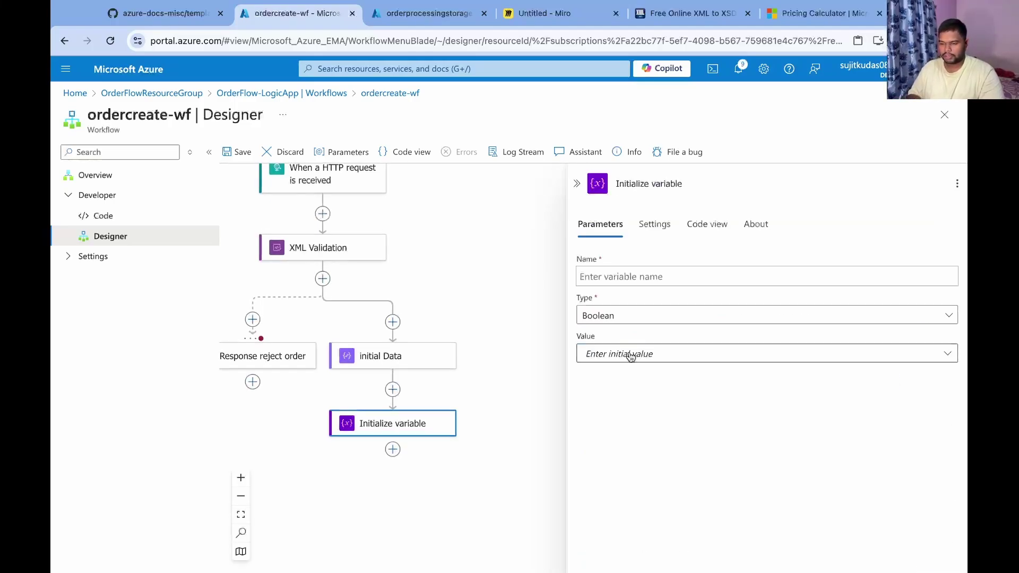
Name the new variable finalProcessData and rename its Initialize variable action to "Final Data".
click(605, 273)
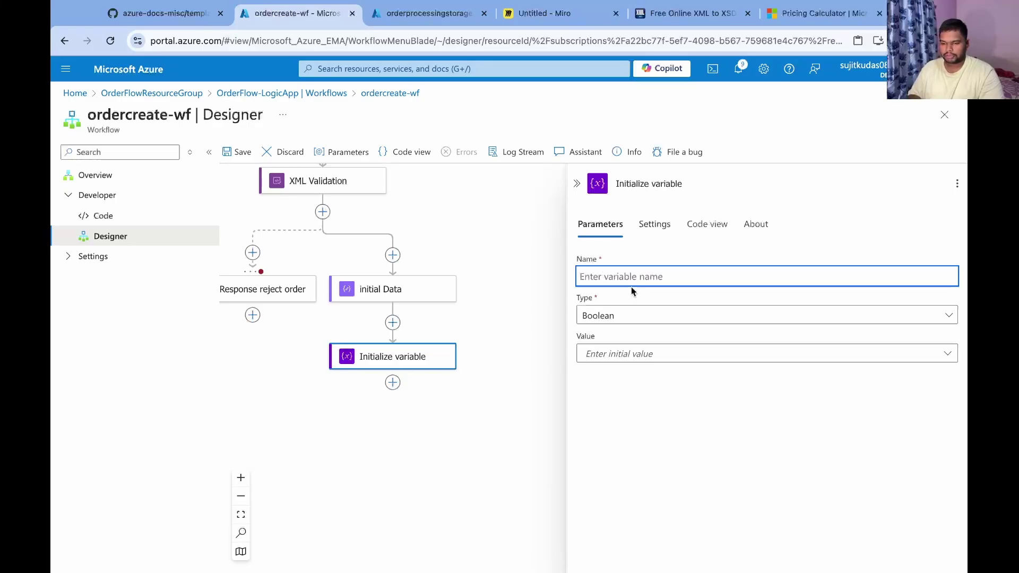
text(final)
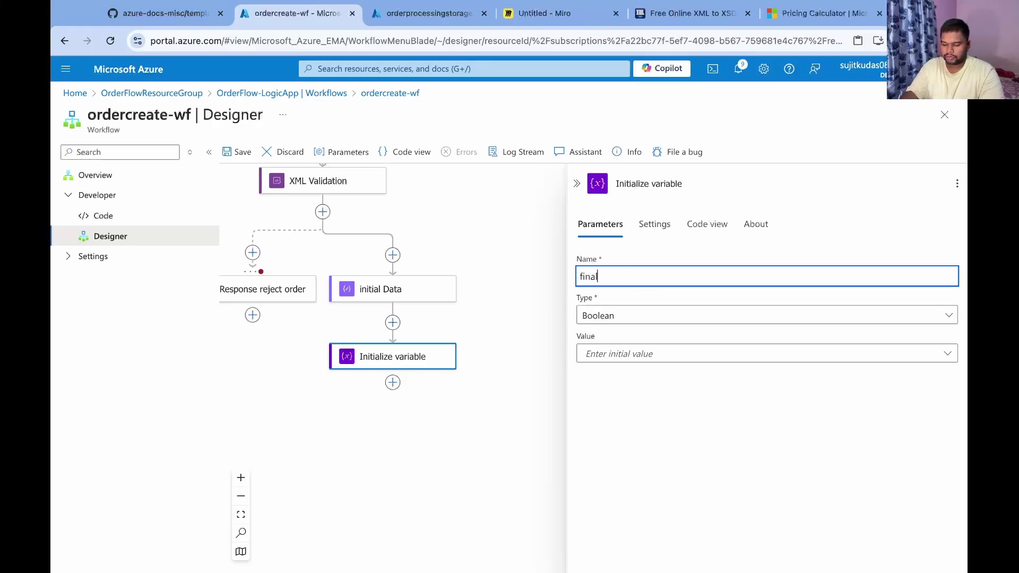
text(Proce)
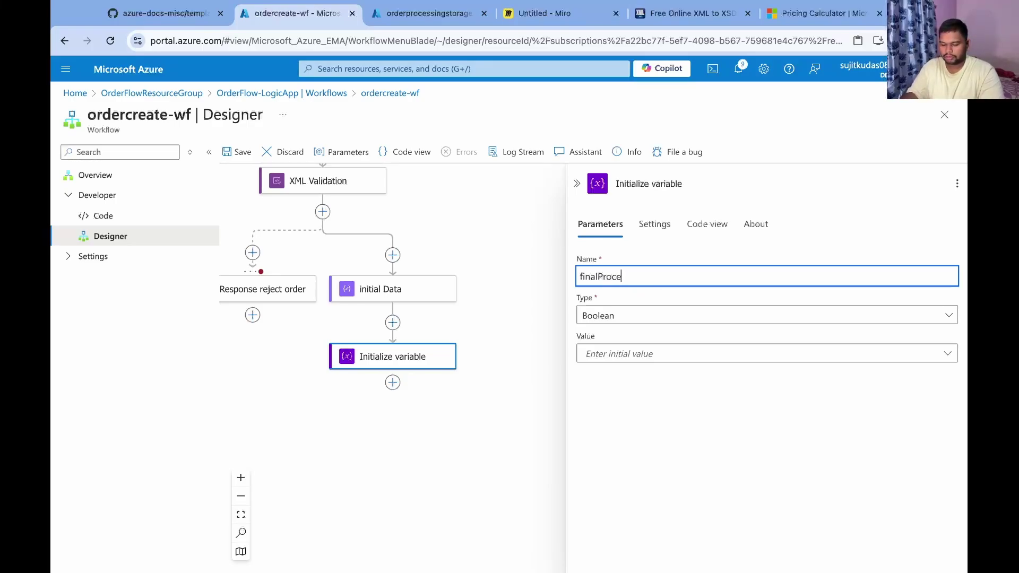
text(ssData)
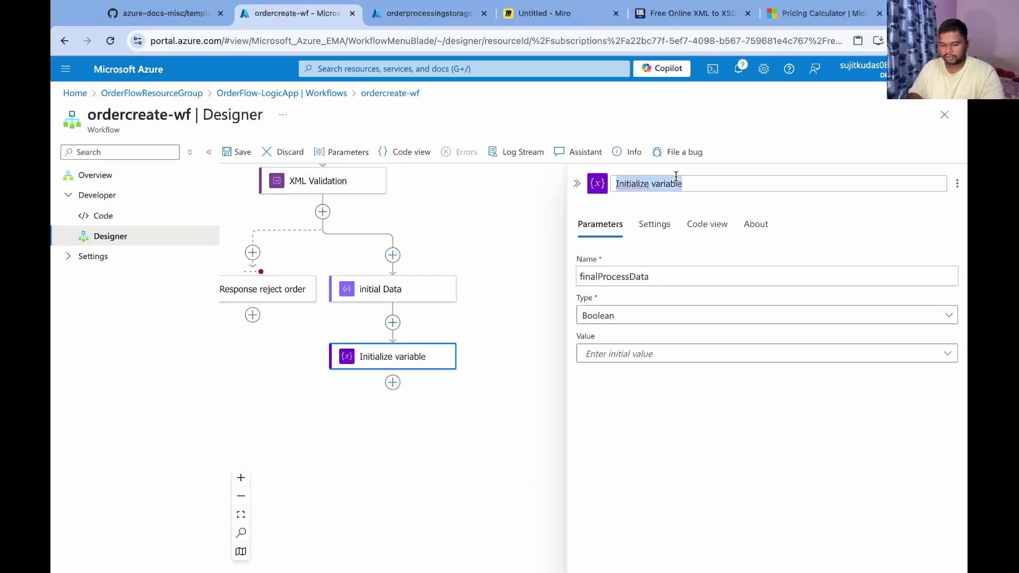
text(Final )
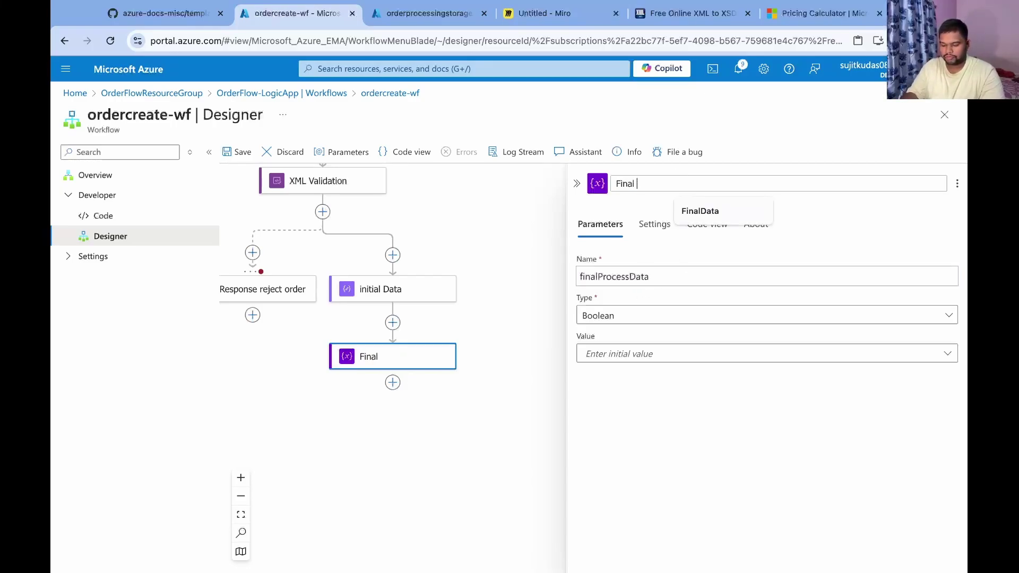
text(Proc)
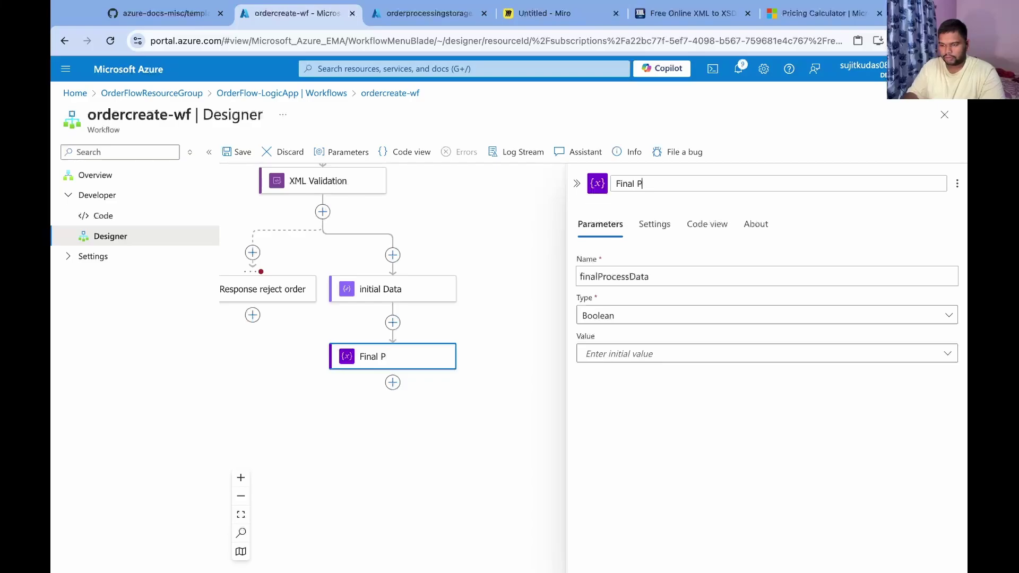
key(BackSpace)
text(Data)
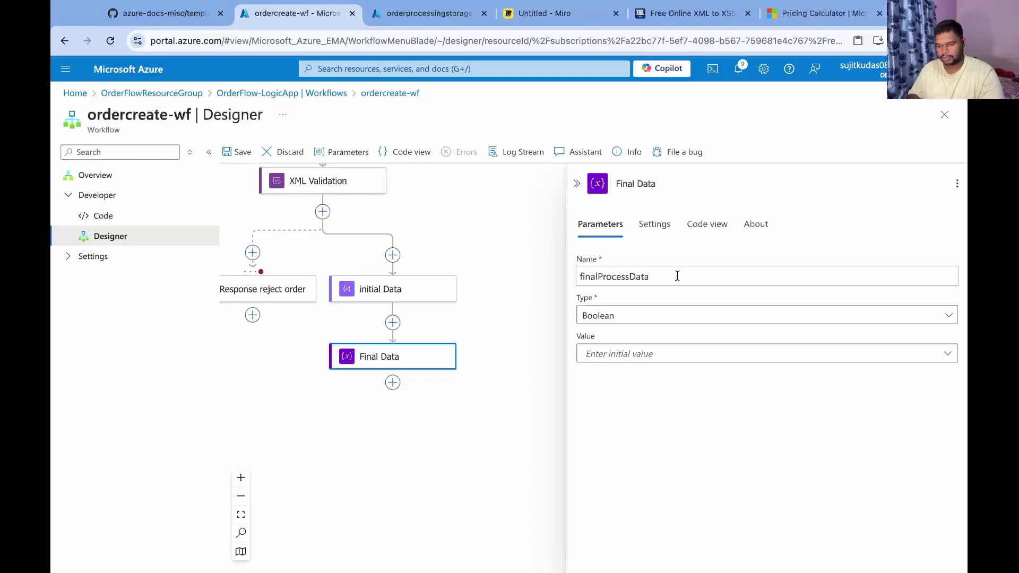
Set the finalProcessData variable's type to Object with an empty JSON object as its value, and save the workflow.
click(607, 315)
click(600, 432)
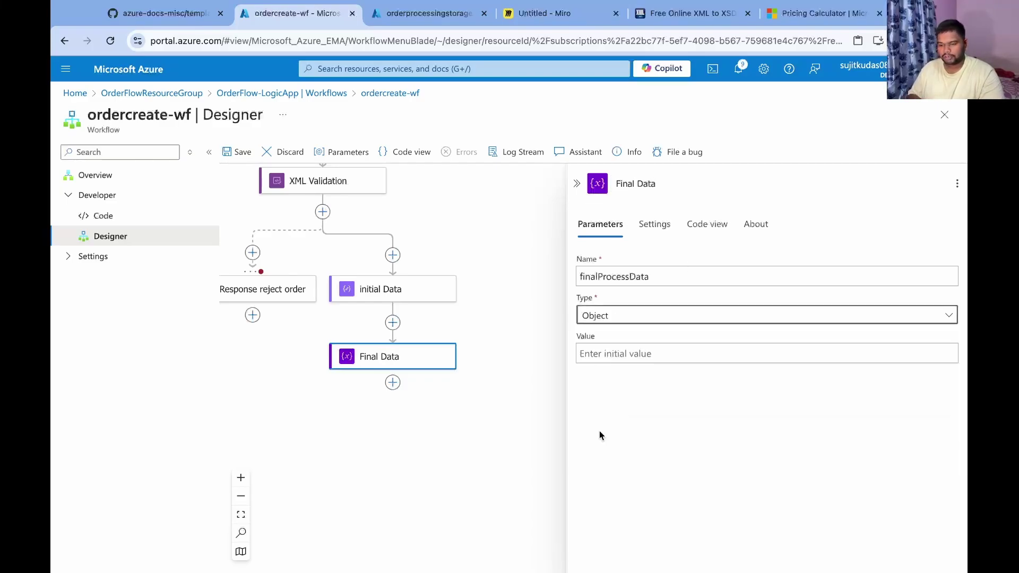
click(613, 357)
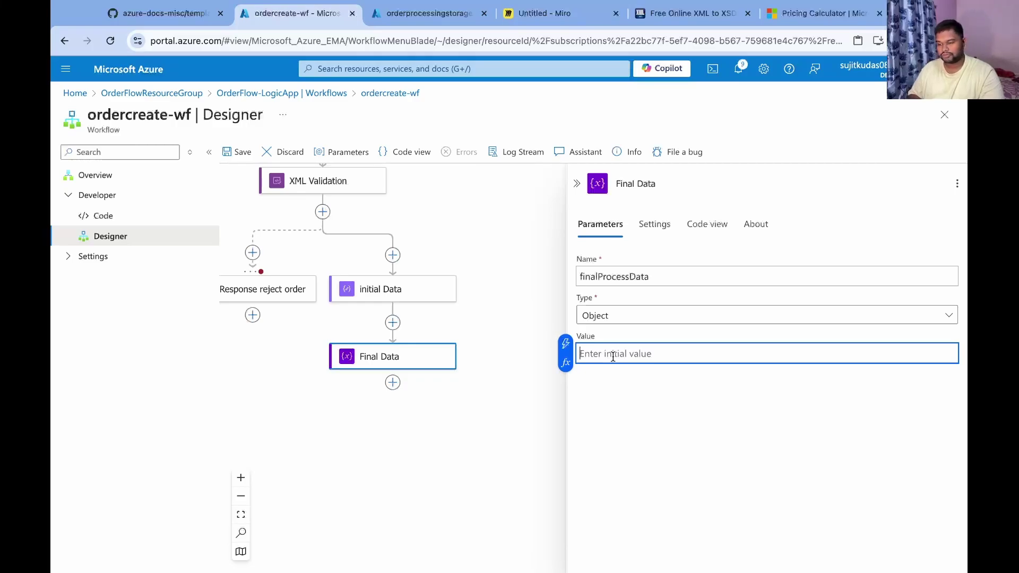
text({)
key(Return)
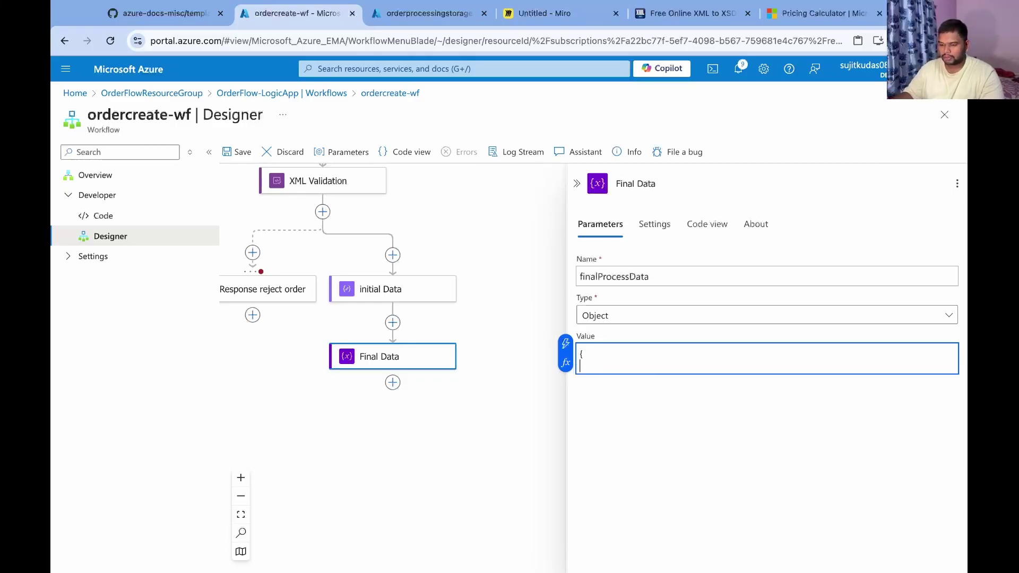
text(})
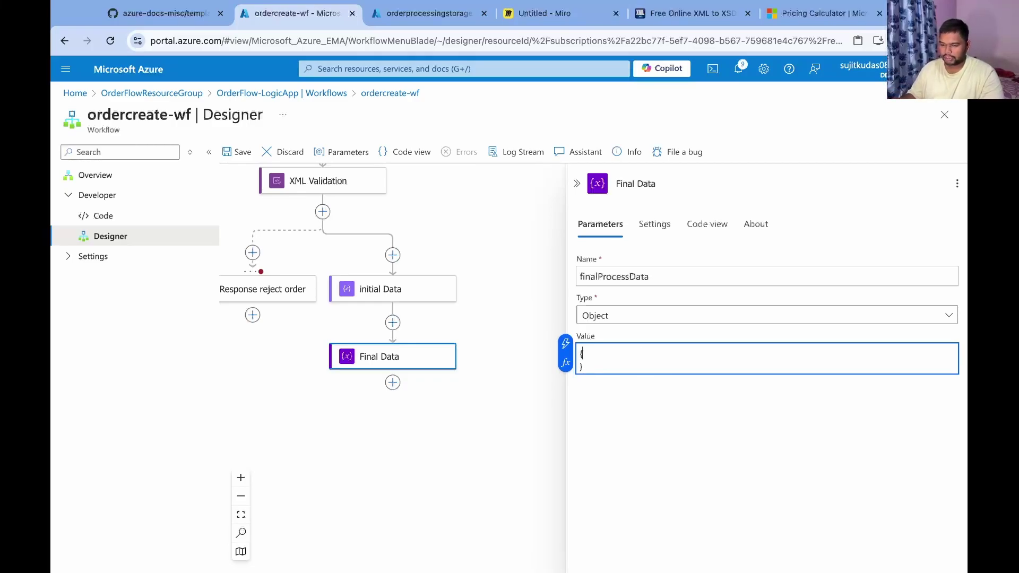
key(Escape)
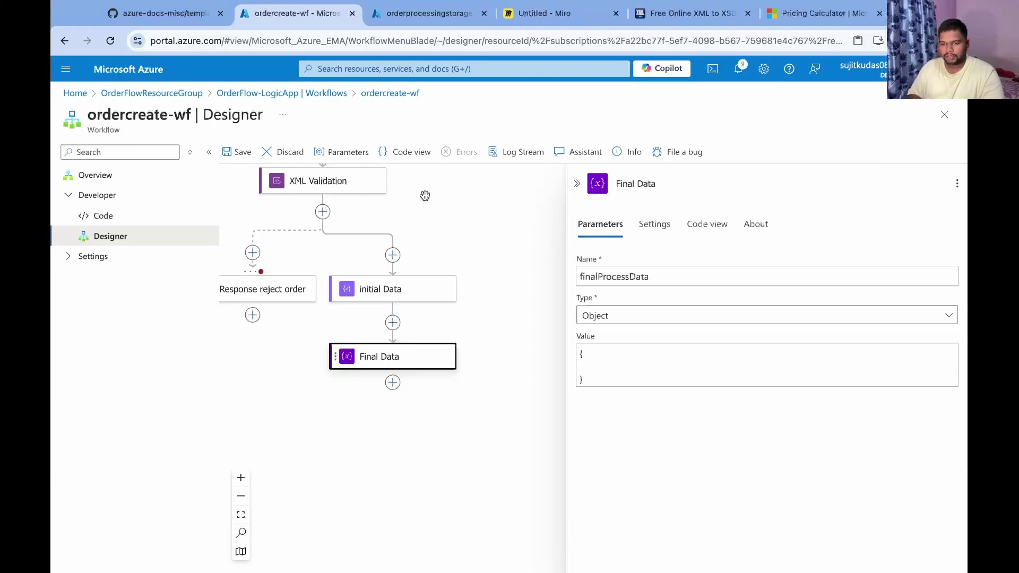
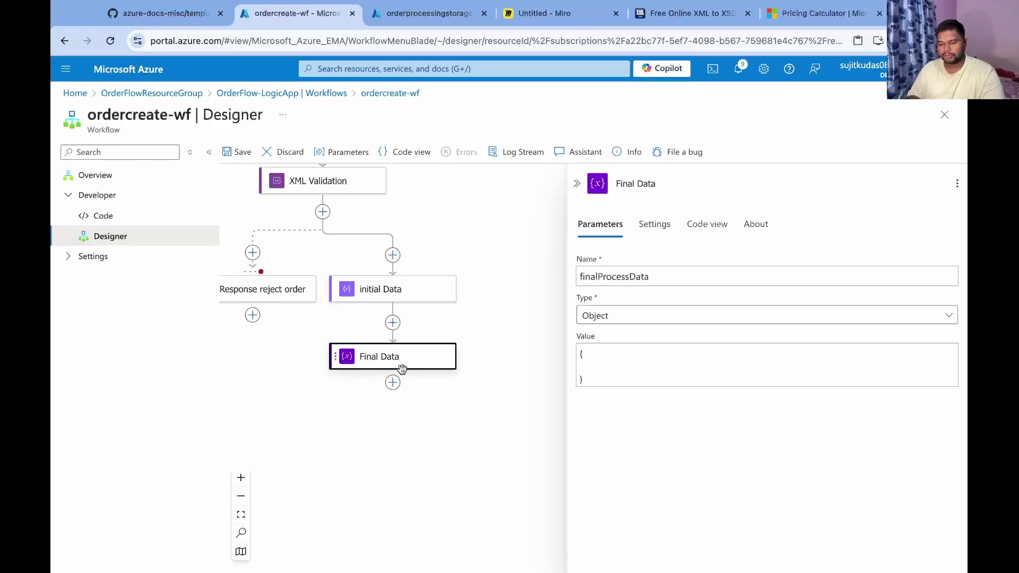
click(229, 152)
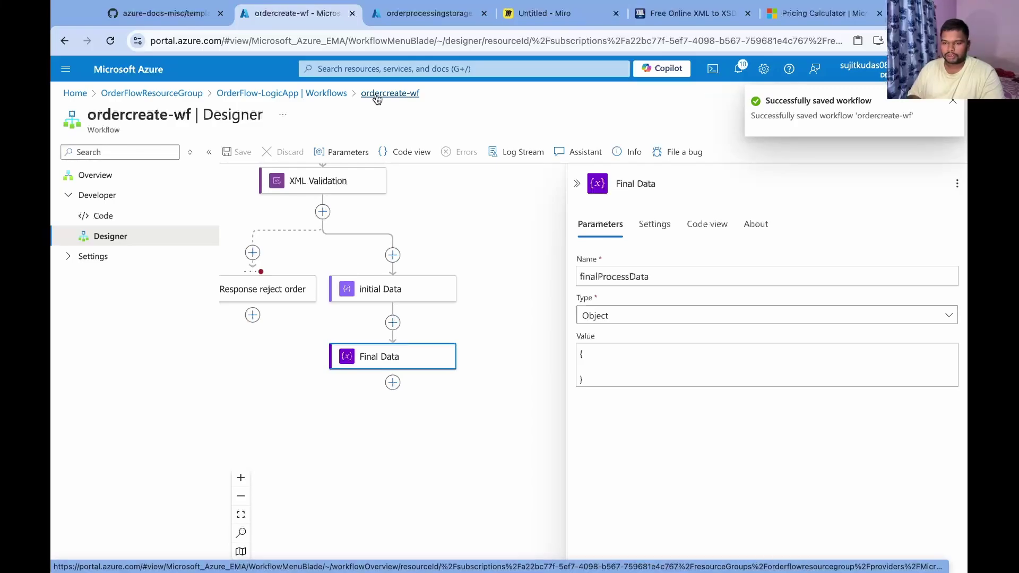
Copy the workflow URL from the ordercreate-wf overview page and switch to Postman.
click(102, 181)
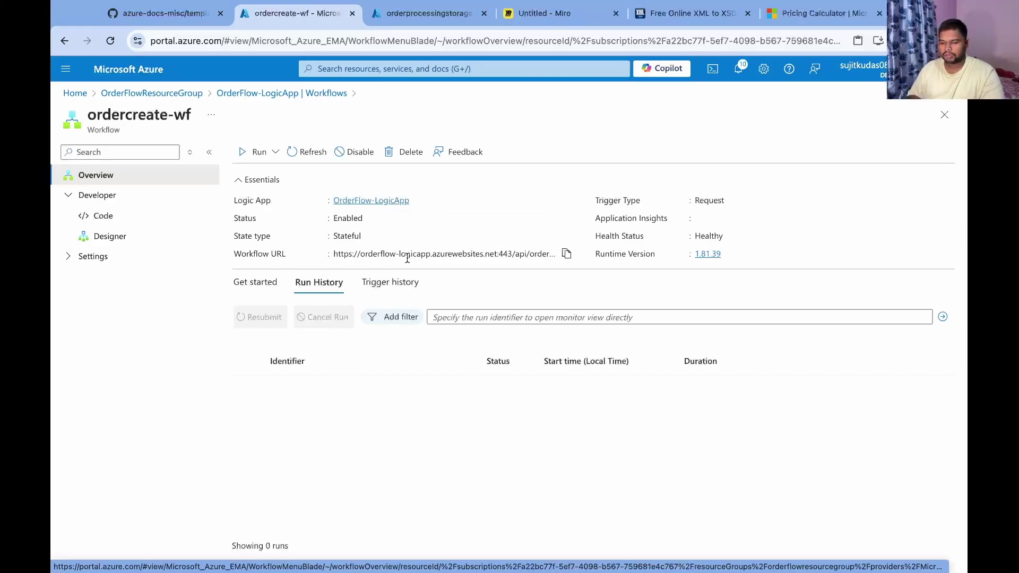
click(567, 255)
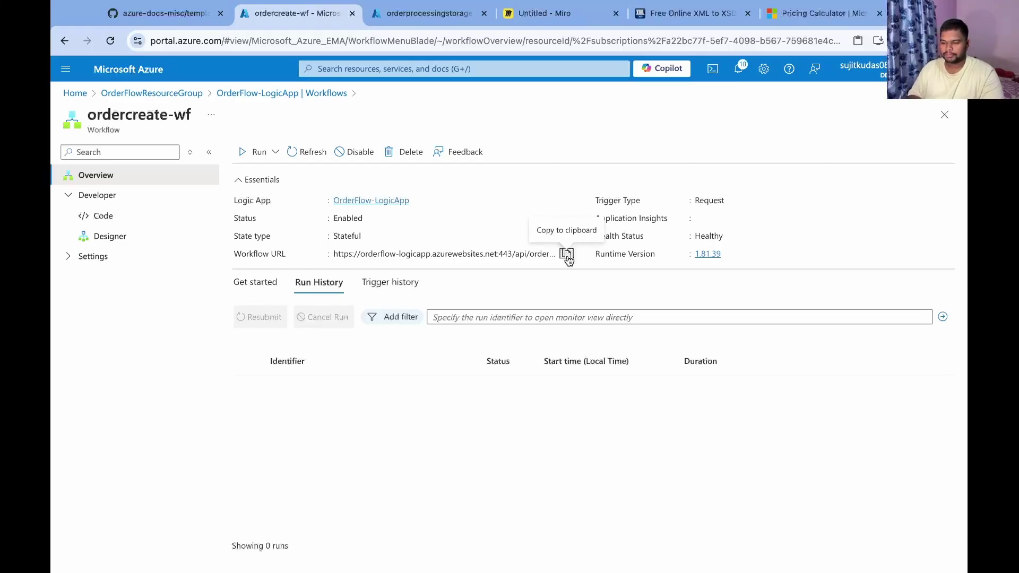
key(alt+Tab)
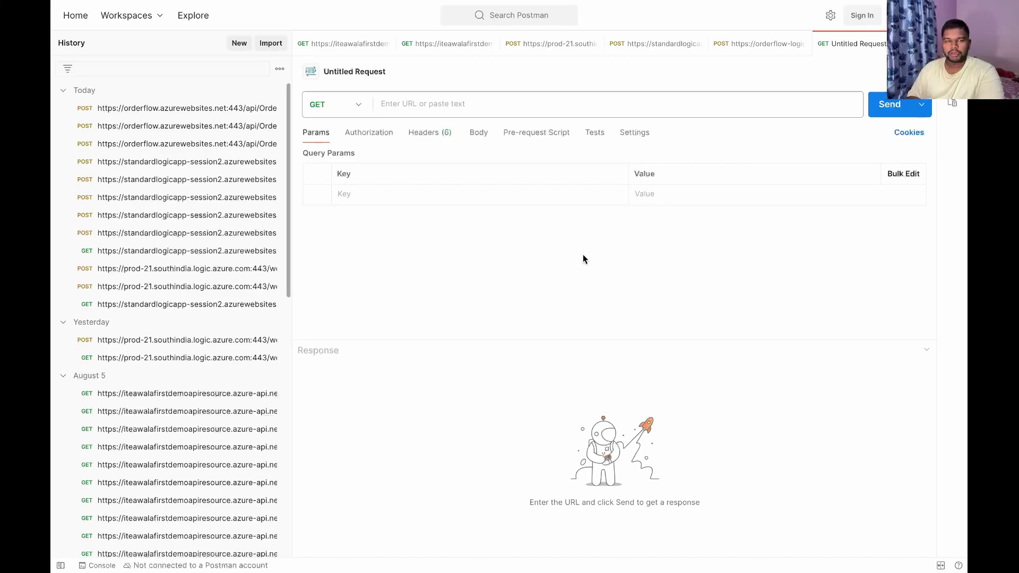
Set the untitled request's method to POST and paste the copied workflow URL with its access signature as the request address.
click(357, 105)
click(358, 105)
click(346, 103)
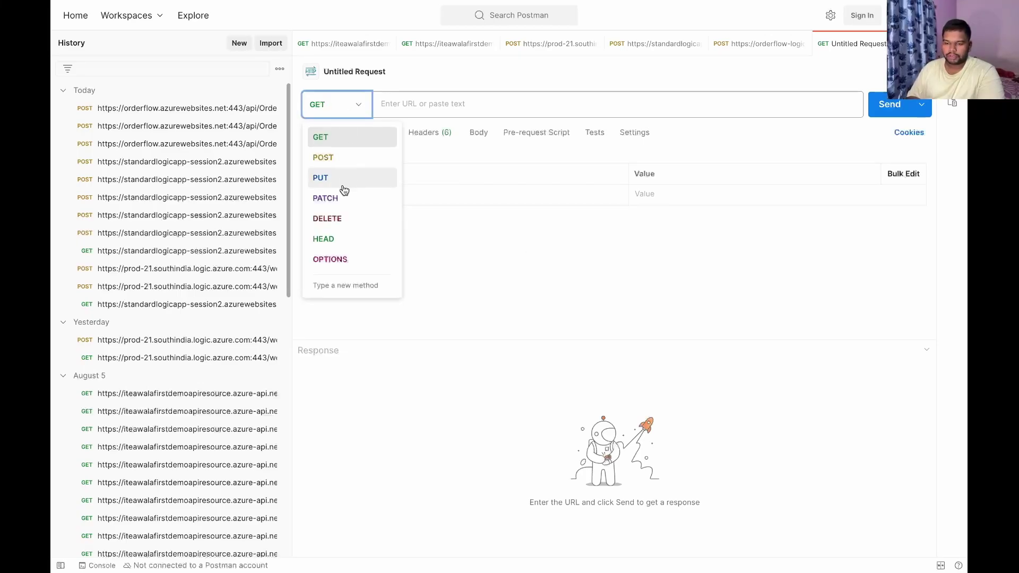
click(334, 159)
click(417, 105)
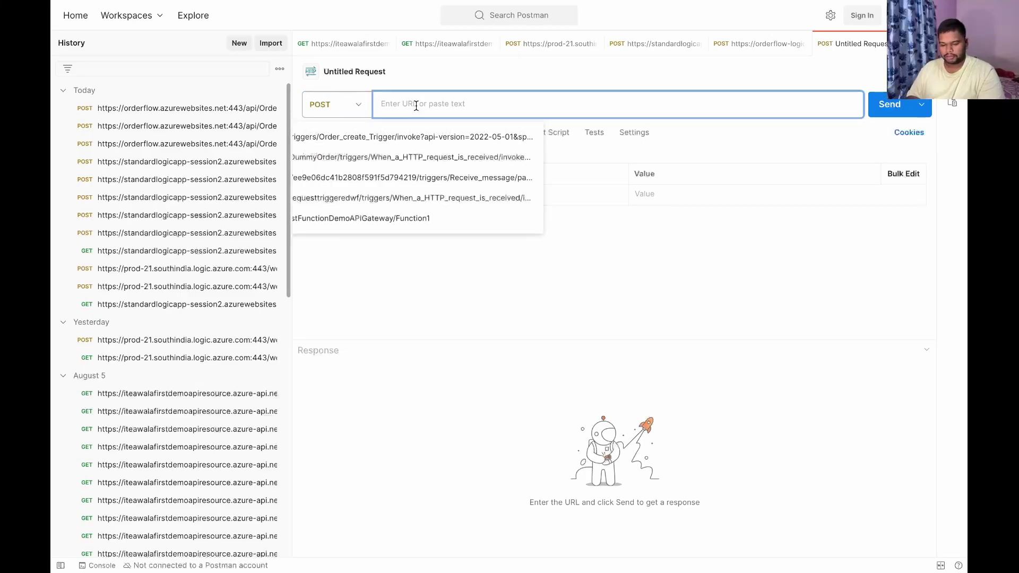
key(ctrl+v)
click(455, 345)
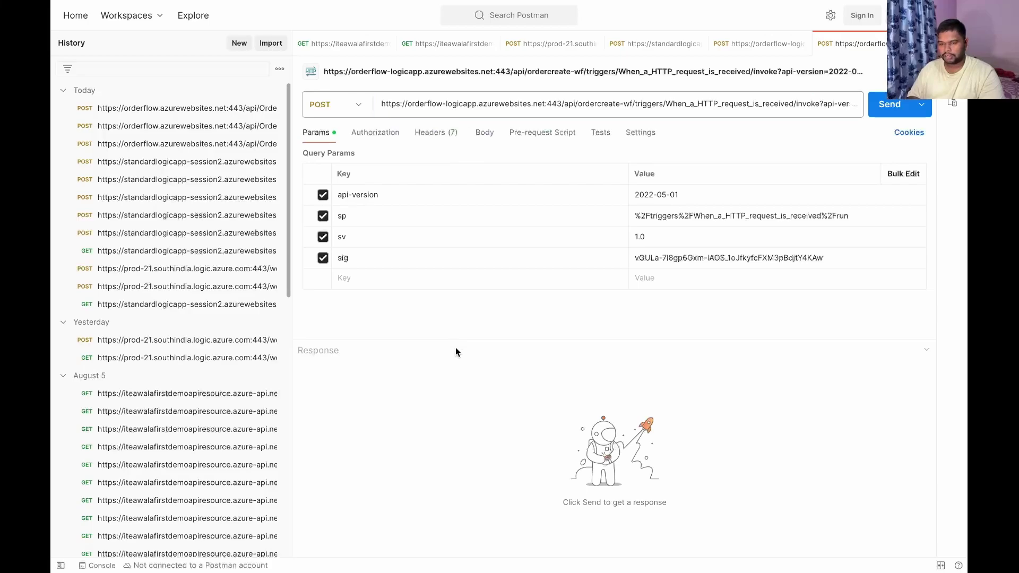
Add an Accept header with the value application/xml to the POST request.
click(436, 136)
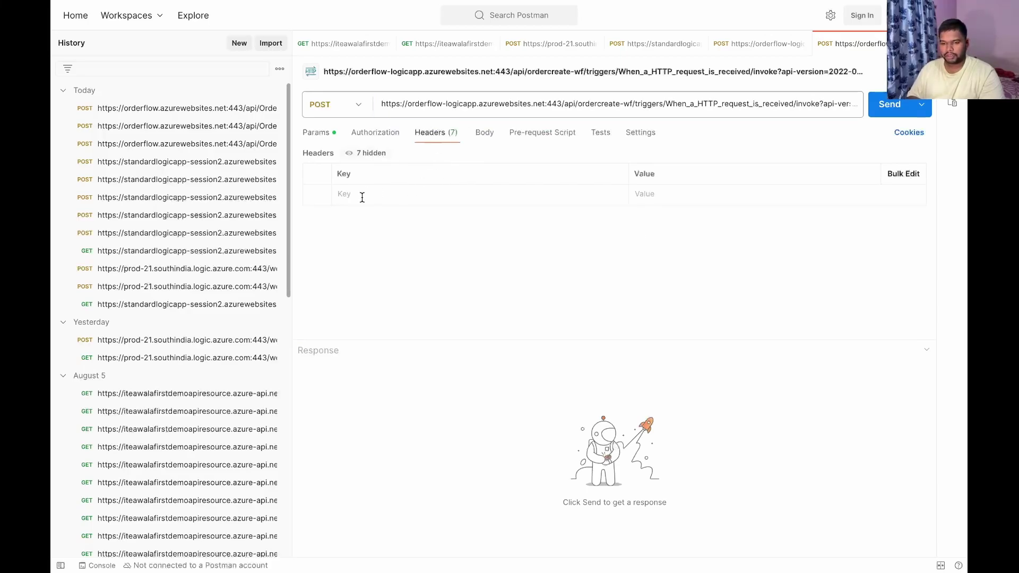
text(acc)
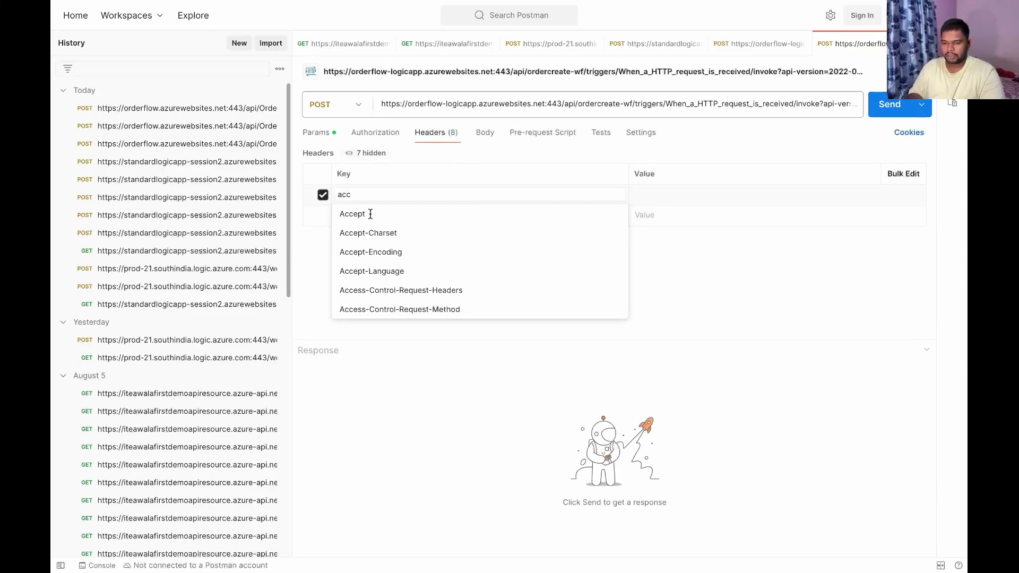
click(350, 213)
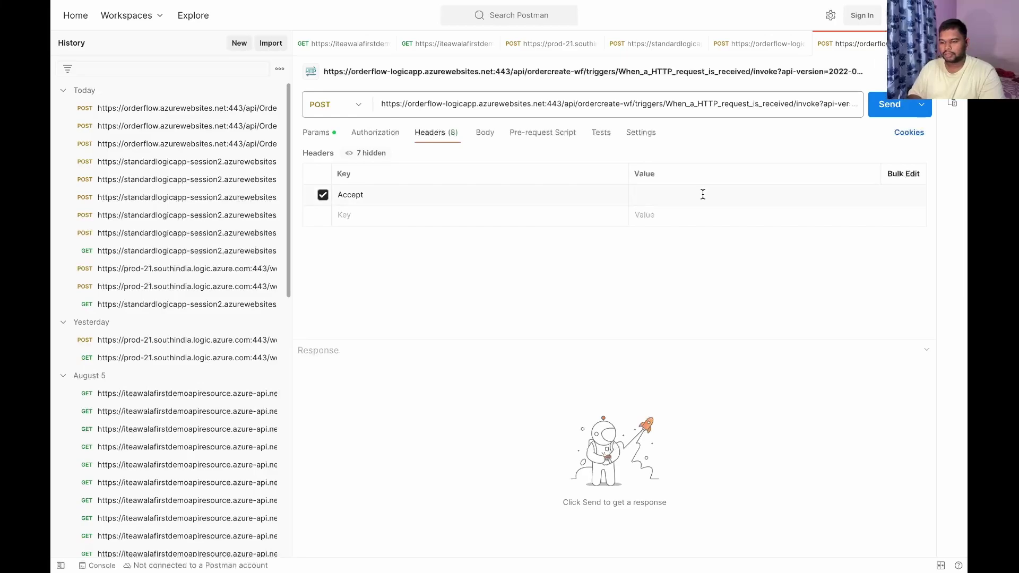
text(ap)
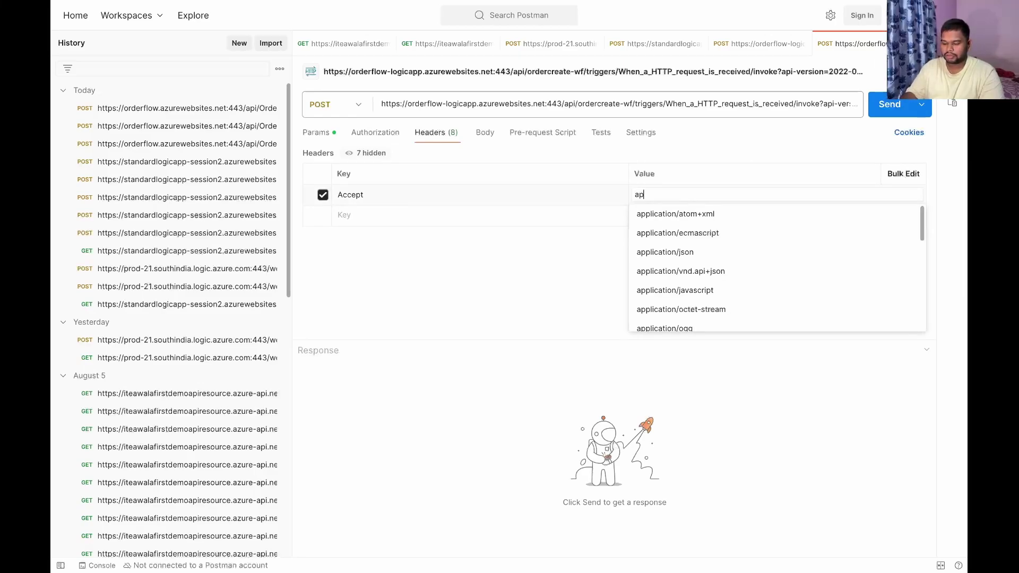
text(plicqat)
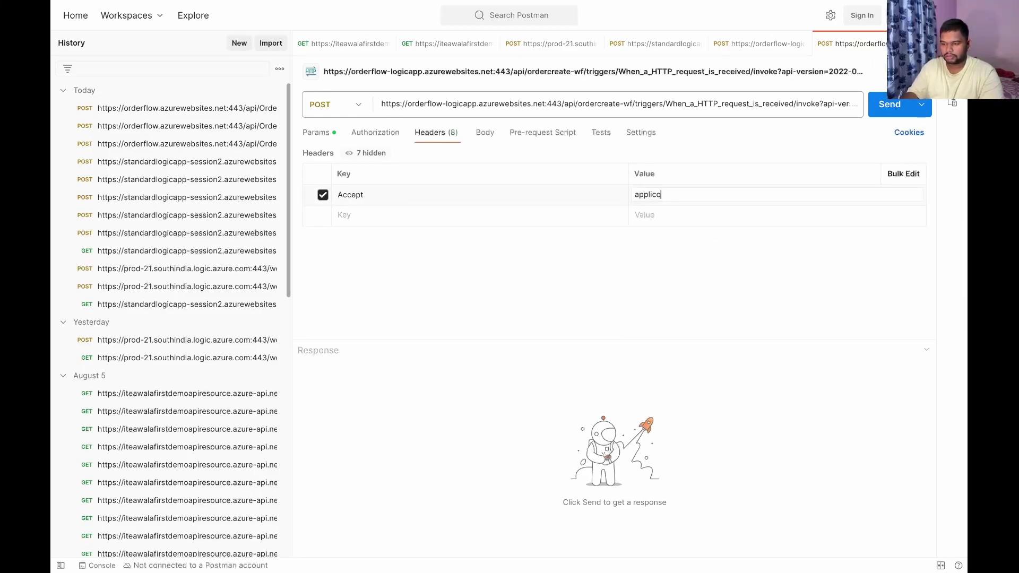
key(BackSpace)
scroll(766, 281, down, 5)
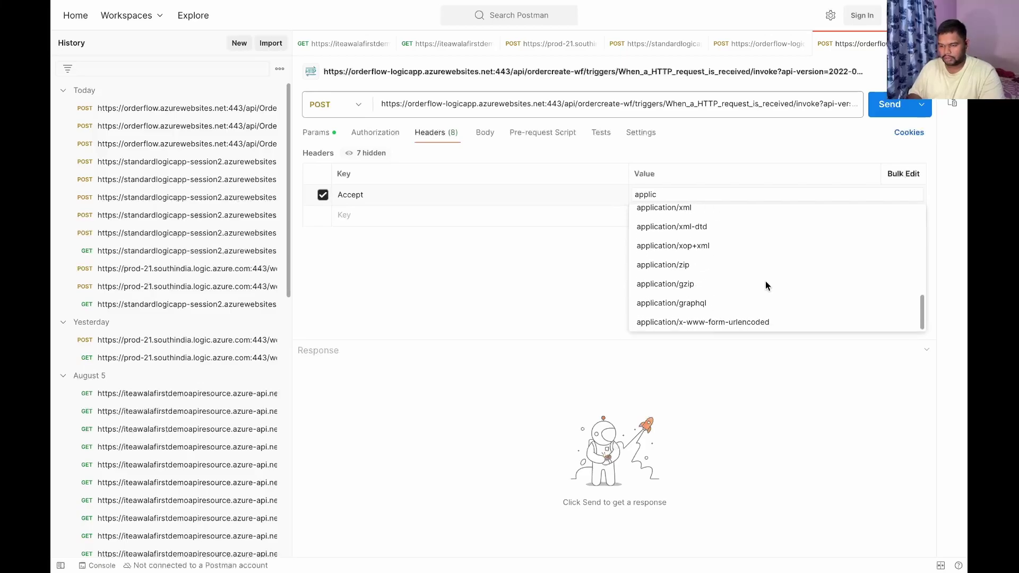
click(703, 212)
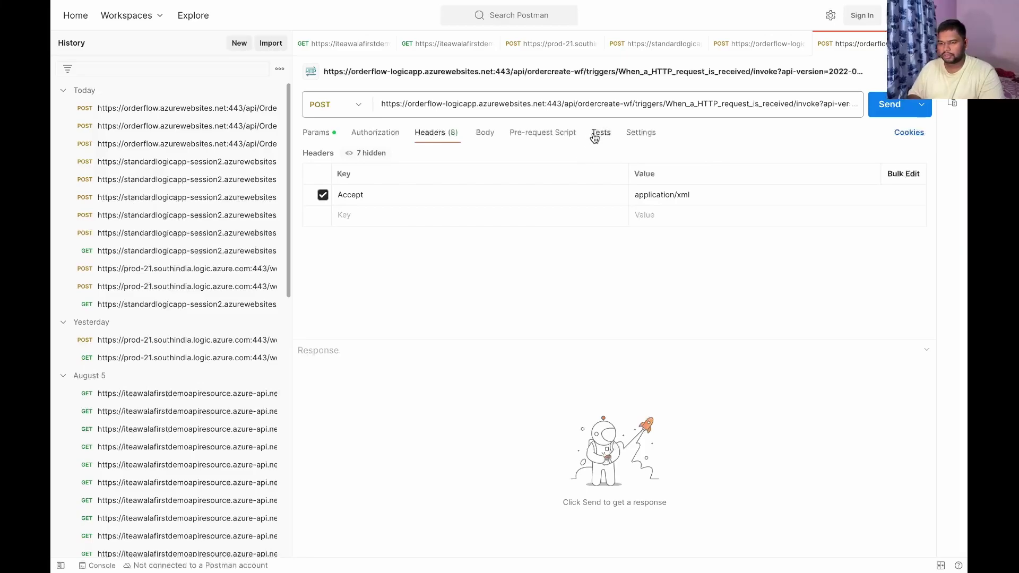
Set the request body to raw content in XML format.
click(485, 132)
click(528, 156)
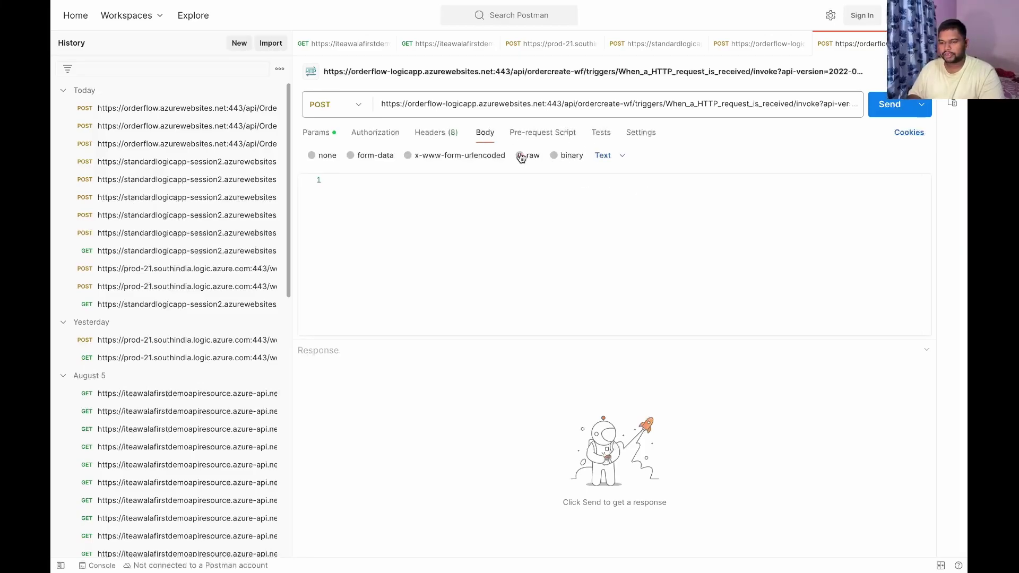
click(601, 156)
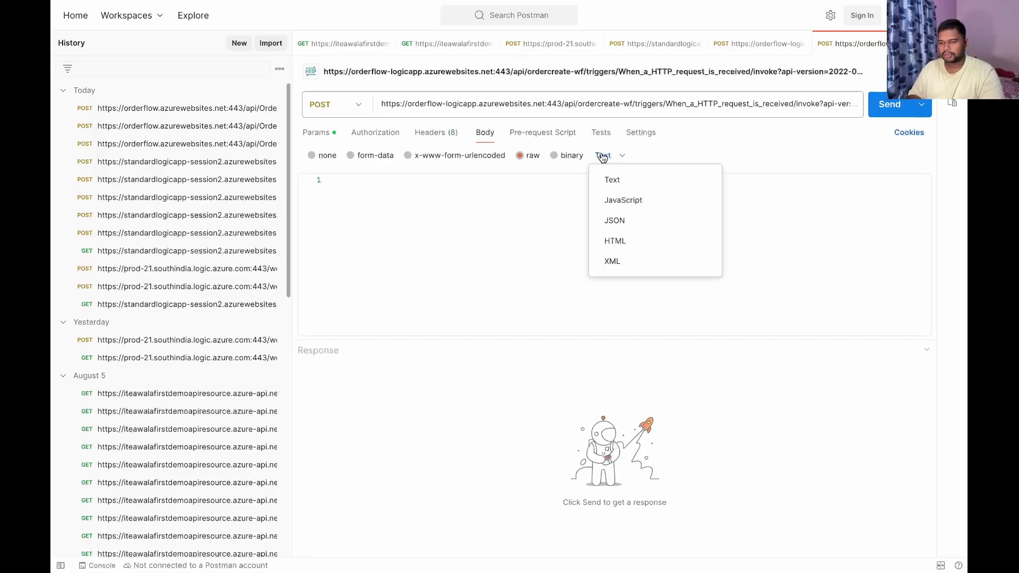
click(626, 262)
click(523, 242)
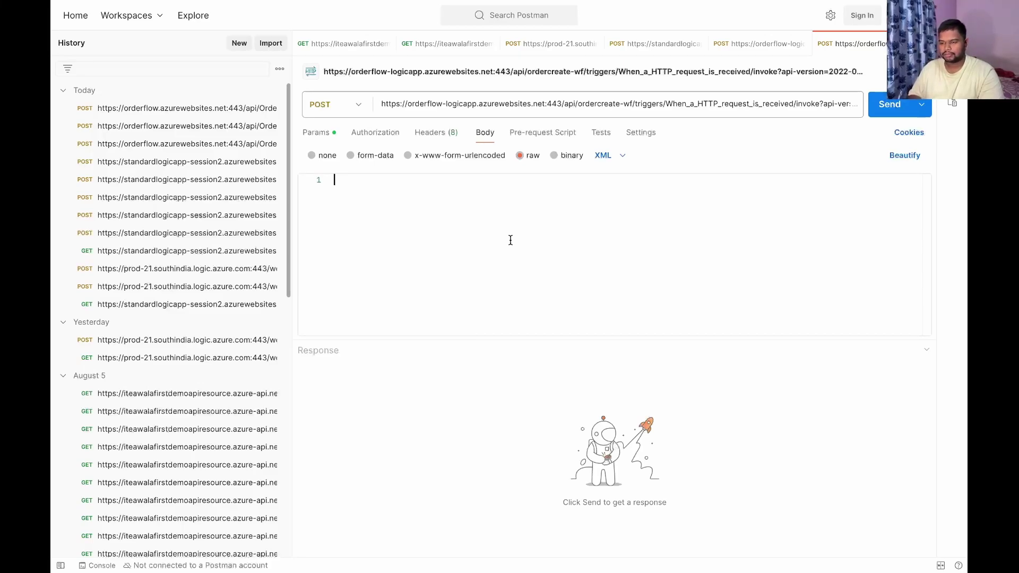
Copy the full contents of inputOrder.xml from VS Code into the Postman request body and send the request.
key(ctrl+Left)
key(ctrl+Left)
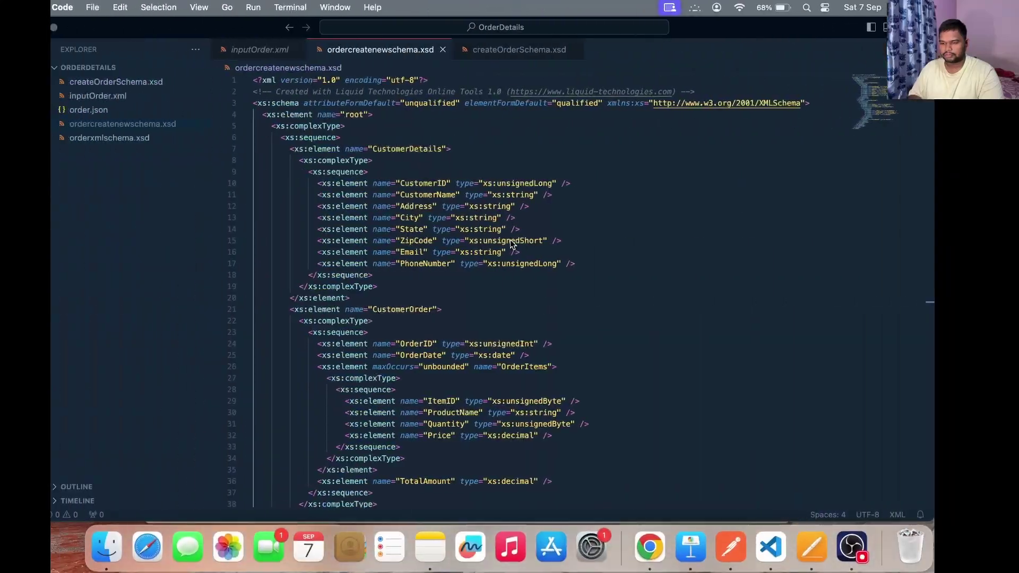
click(298, 51)
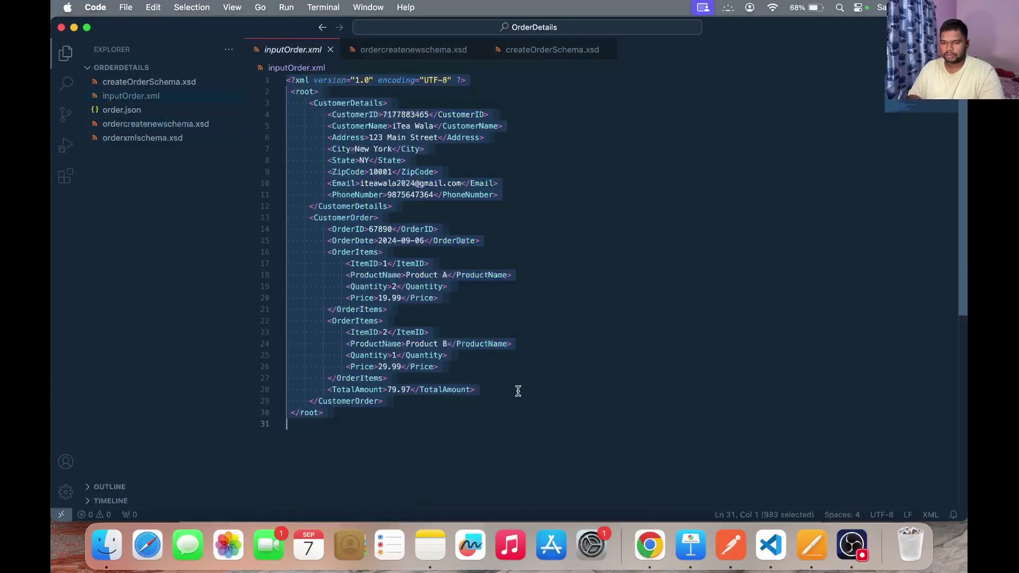
key(super+a)
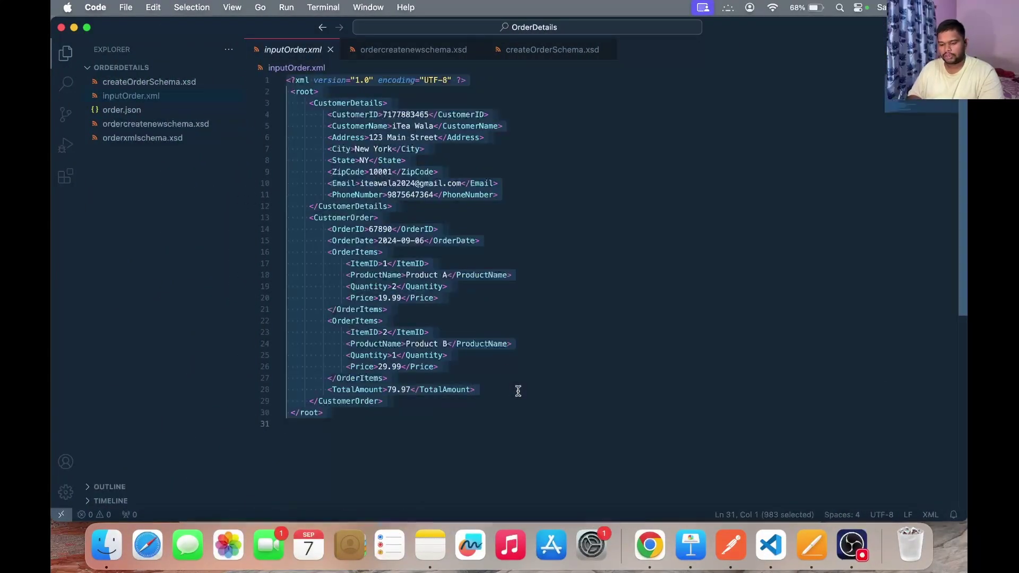
key(ctrl+Right)
key(ctrl+Right)
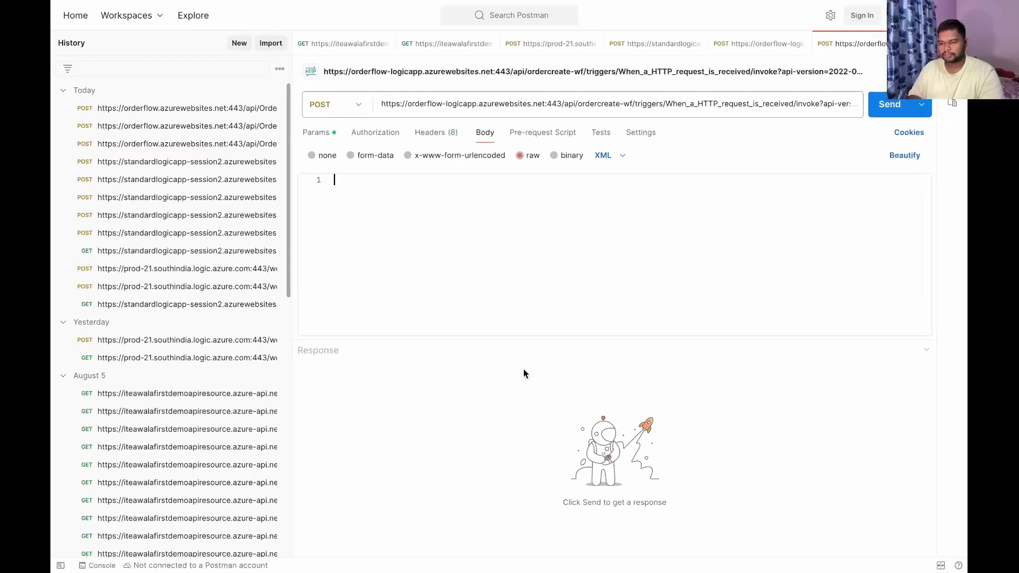
click(425, 224)
key(super+v)
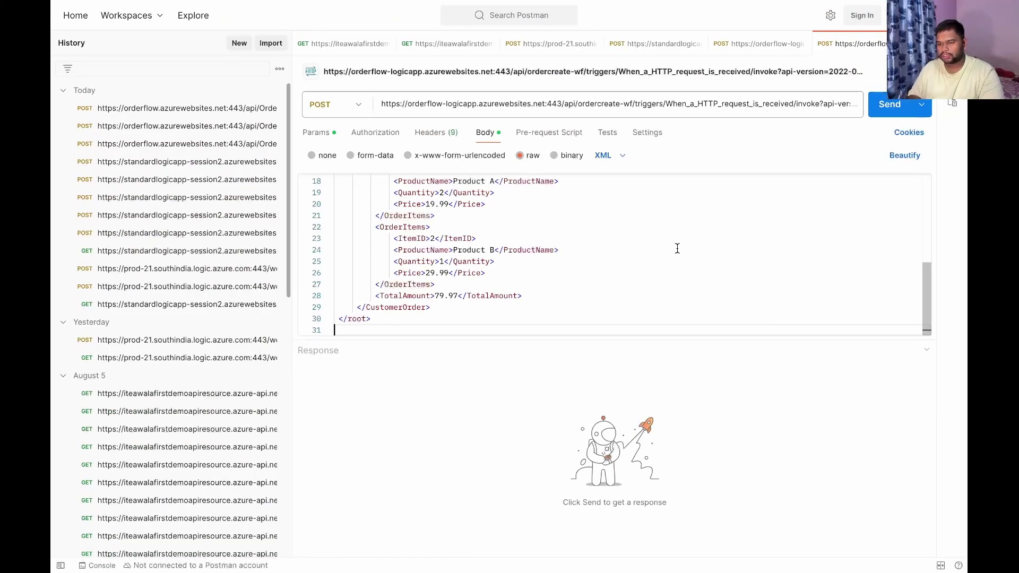
click(897, 116)
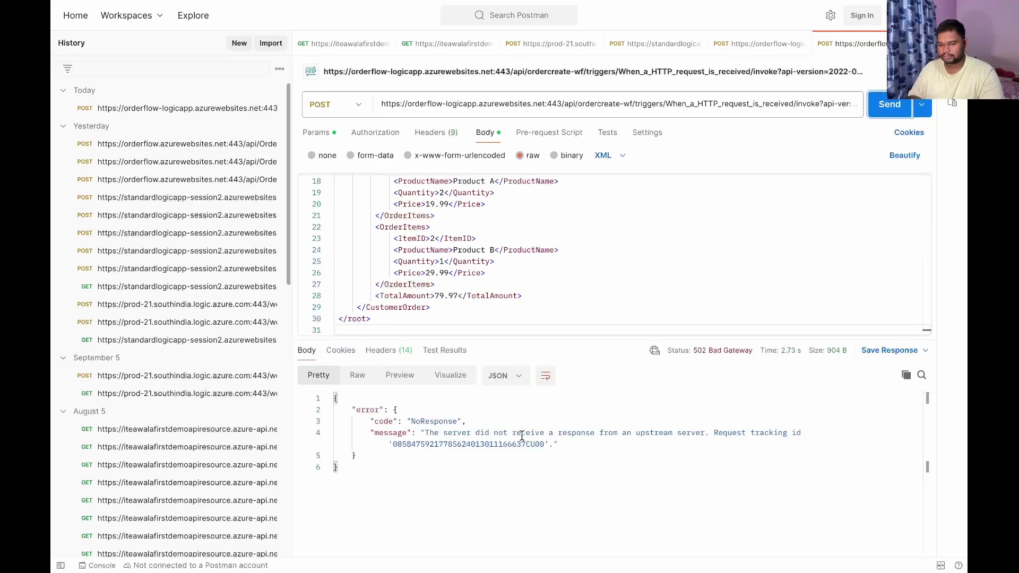
mouse_move(699, 359)
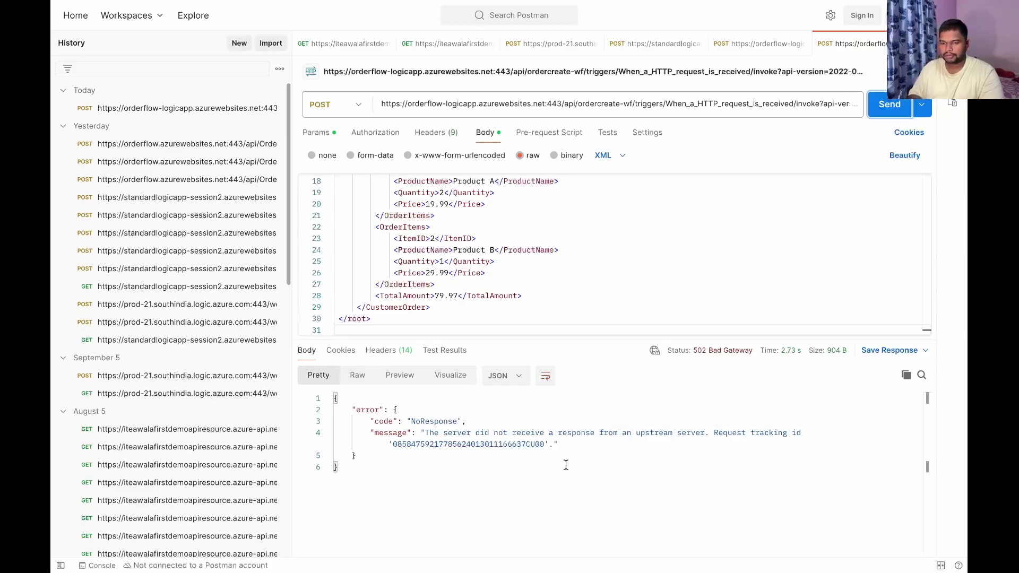
Switch to the Azure portal, refresh the ordercreate-wf run history and open the newest run to review each action's status.
key(ctrl+Left)
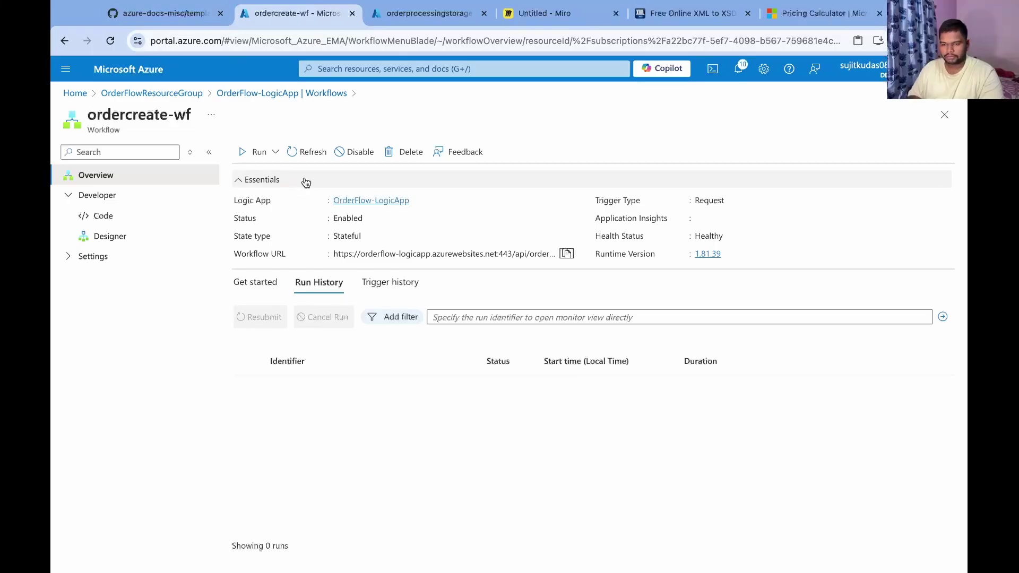
click(300, 153)
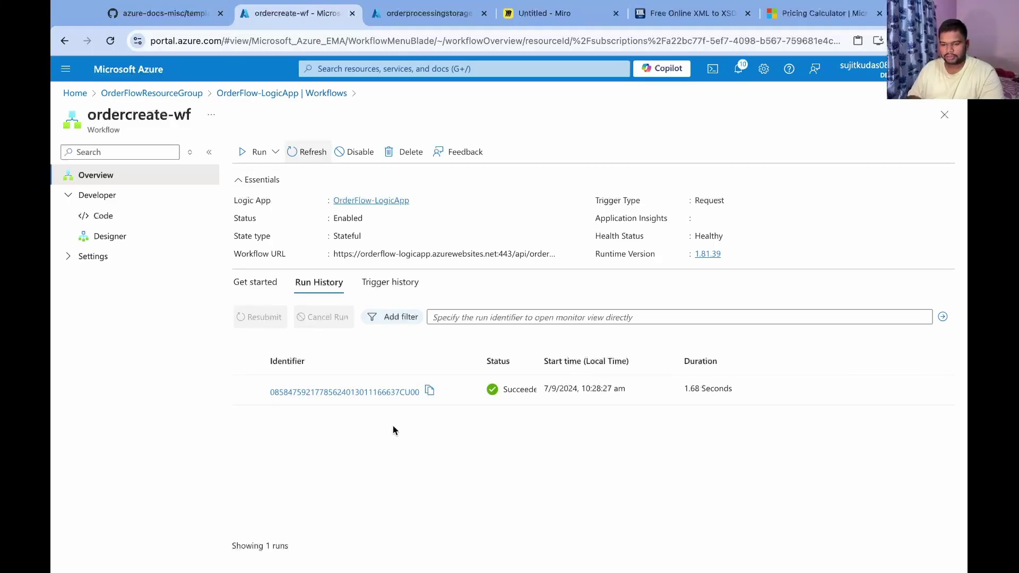
click(375, 393)
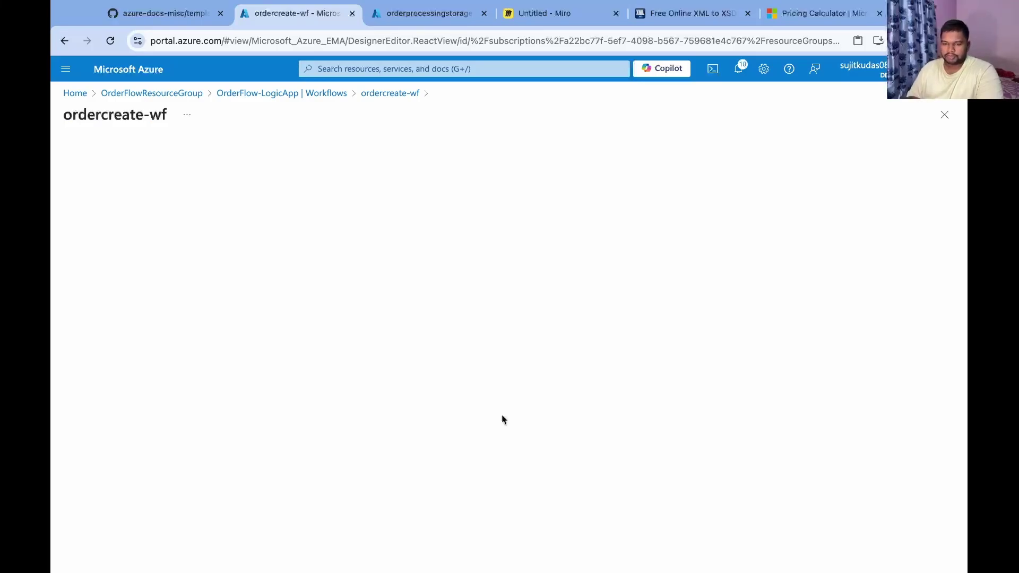
scroll(503, 419, down, 5)
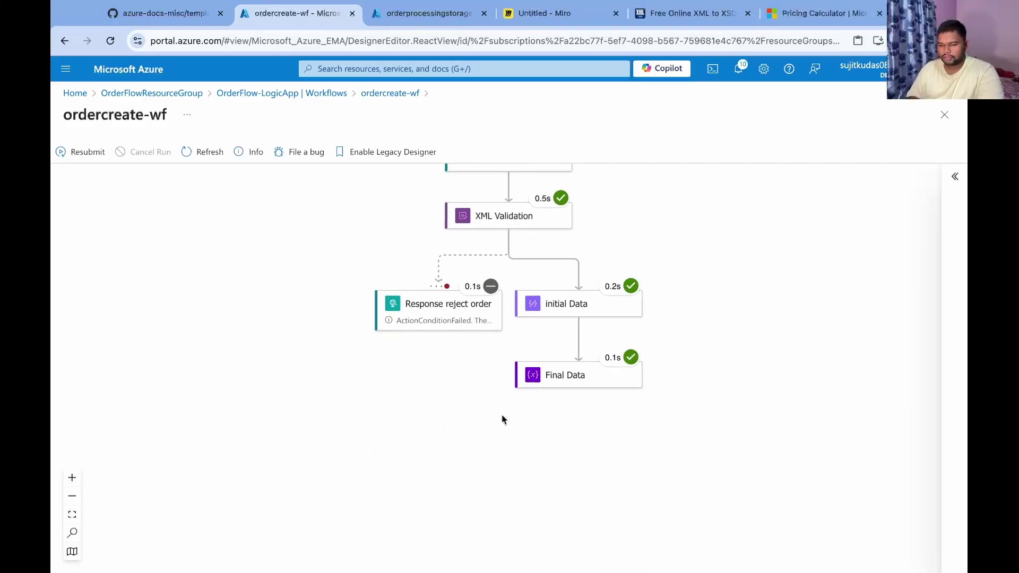
scroll(691, 337, up, 1)
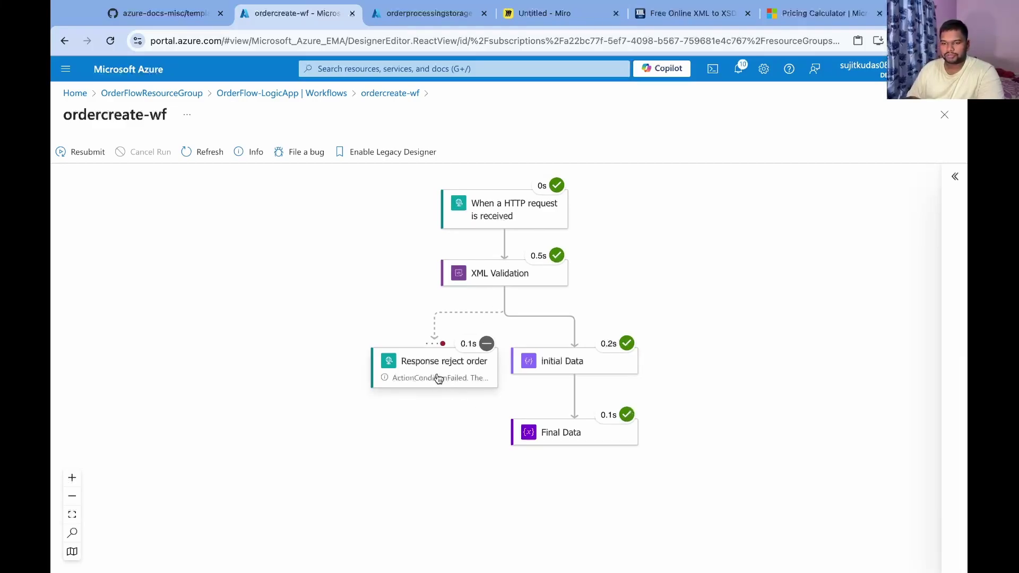
Return to Postman and examine the Address element in the CustomerDetails section of the request body.
key(ctrl+Right)
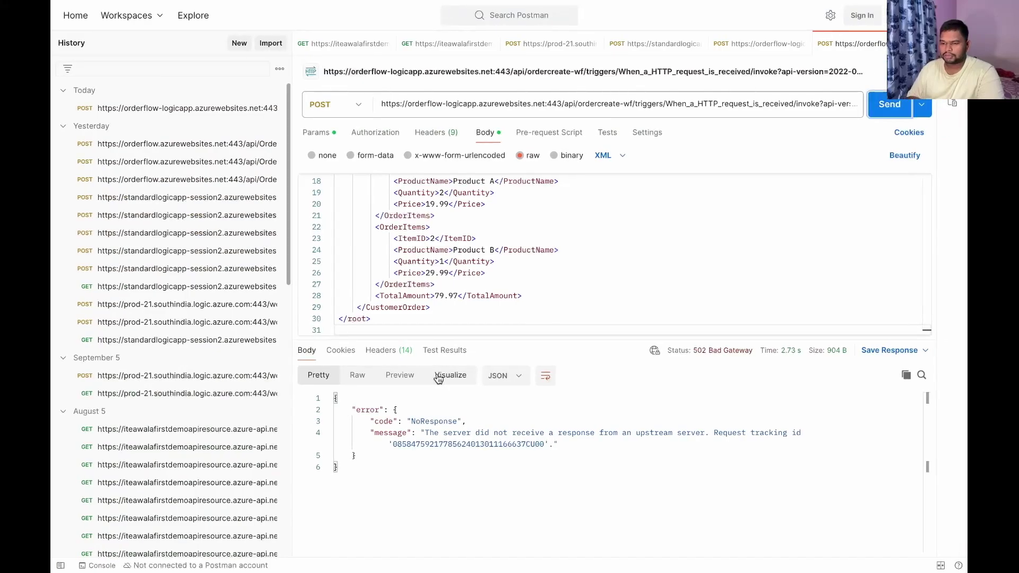
scroll(448, 239, up, 5)
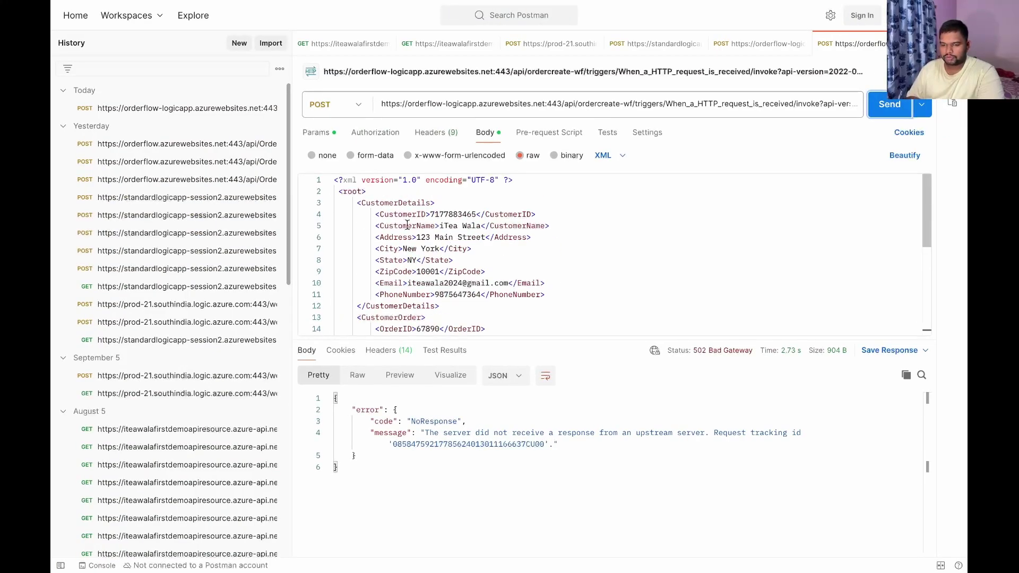
click(375, 236)
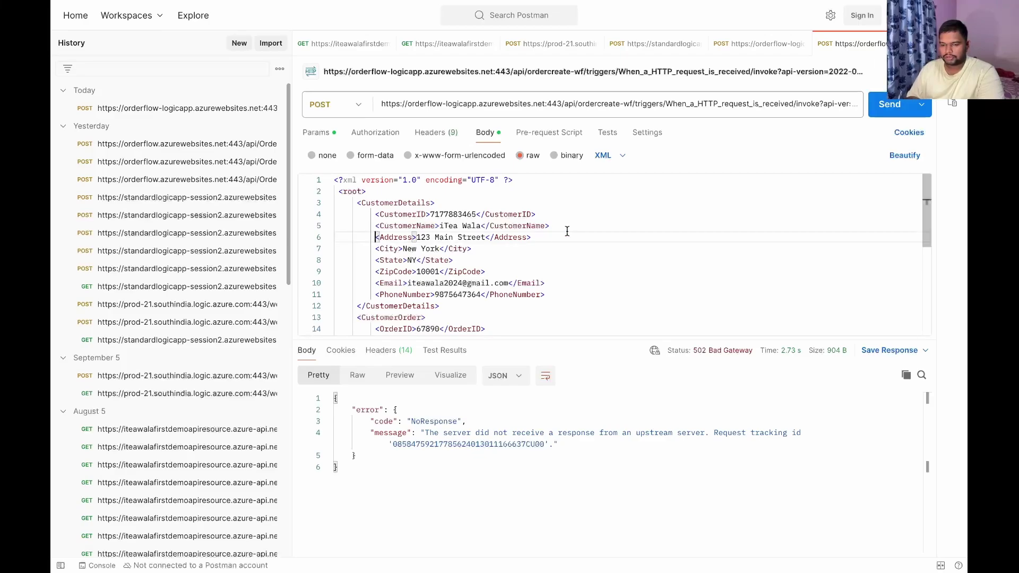
click(541, 240)
key(Left)
key(Left)
key(Left)
key(Left)
key(Left)
key(Left)
key(Left)
key(Left)
key(Left)
key(Left)
key(Left)
key(Left)
key(Left)
key(Left)
key(Left)
key(Left)
key(Left)
key(Left)
key(Left)
key(Left)
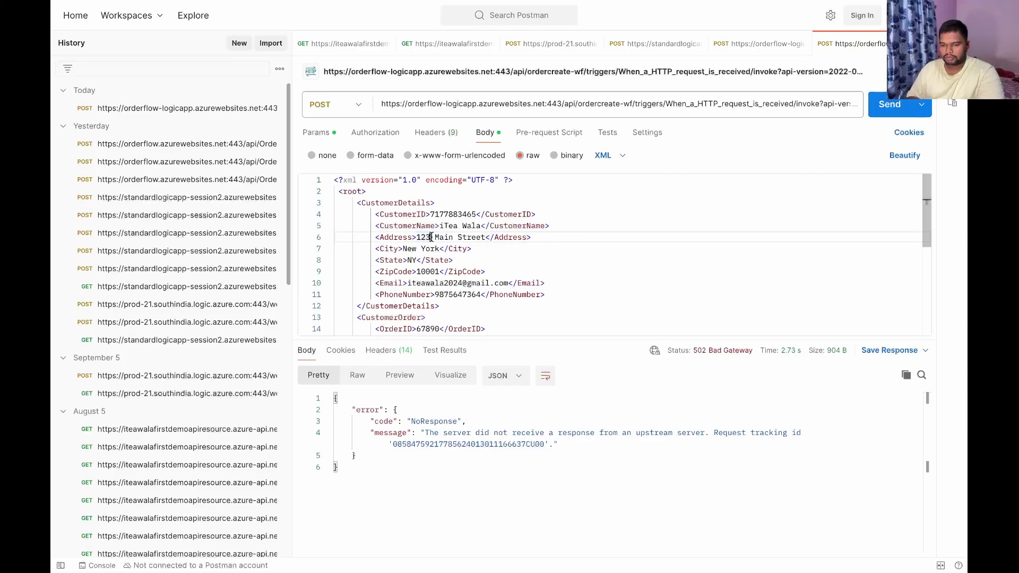
click(550, 238)
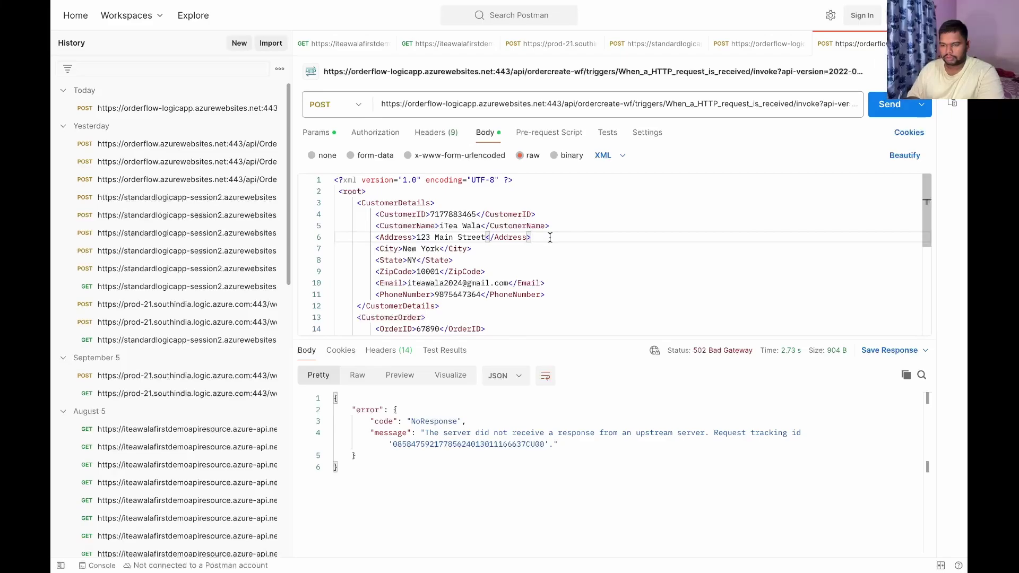
Switch to VS Code and open ordercreatenewschema.xsd to check the element definitions the order XML must match.
key(ctrl+Left)
key(ctrl+Right)
key(ctrl+Left)
key(ctrl+Left)
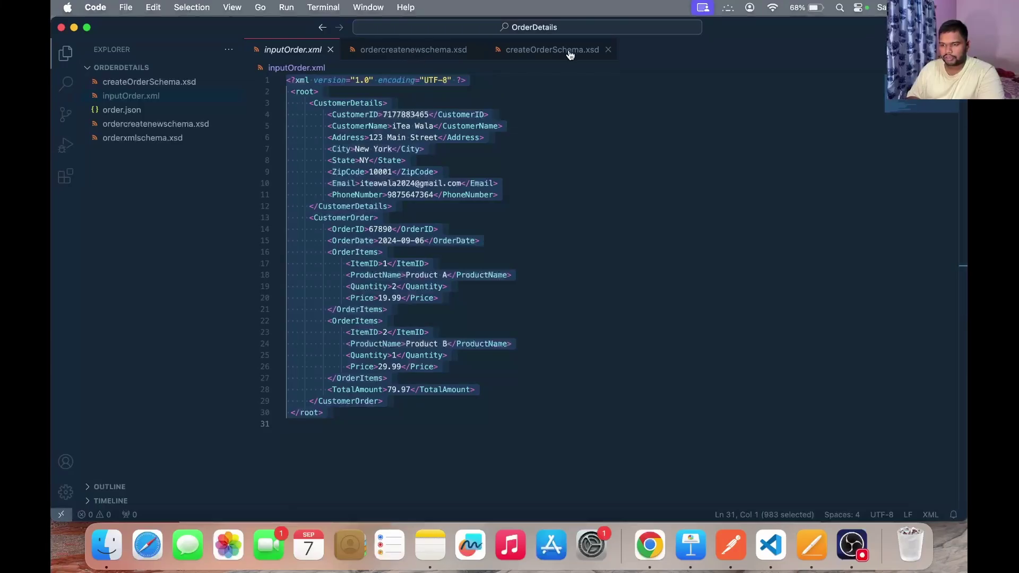
click(570, 53)
click(424, 53)
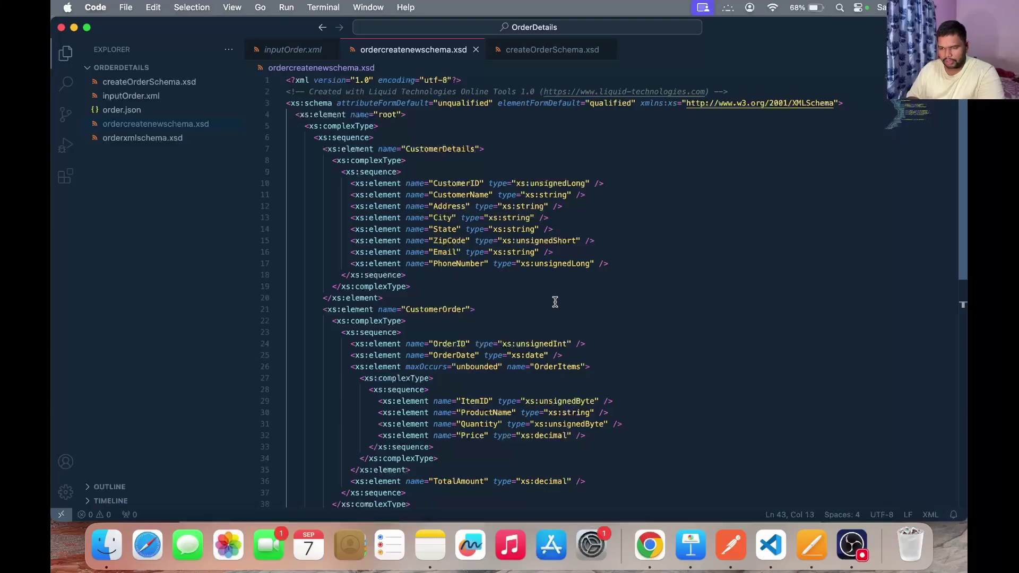
Check the element types in ordercreatenewschema.xsd, switch to Postman, change Product B's Price to 29.99s and send the request.
scroll(593, 342, down, 5)
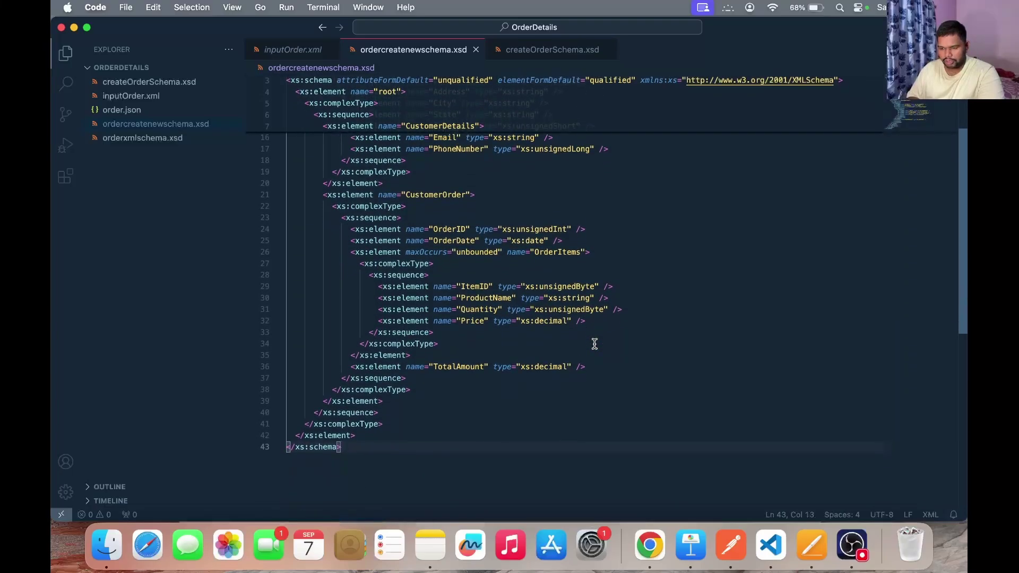
scroll(595, 344, down, 3)
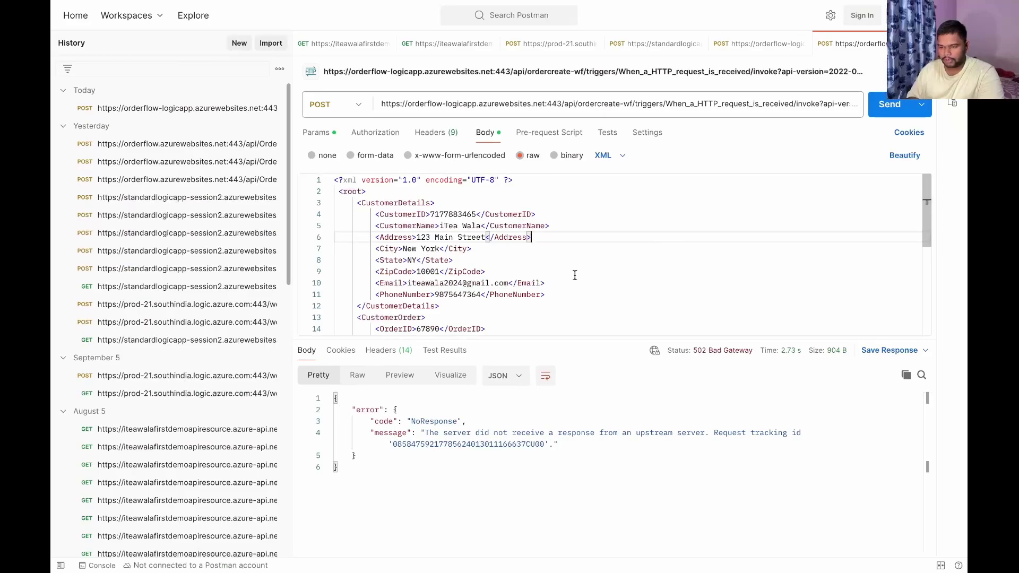
scroll(575, 275, down, 5)
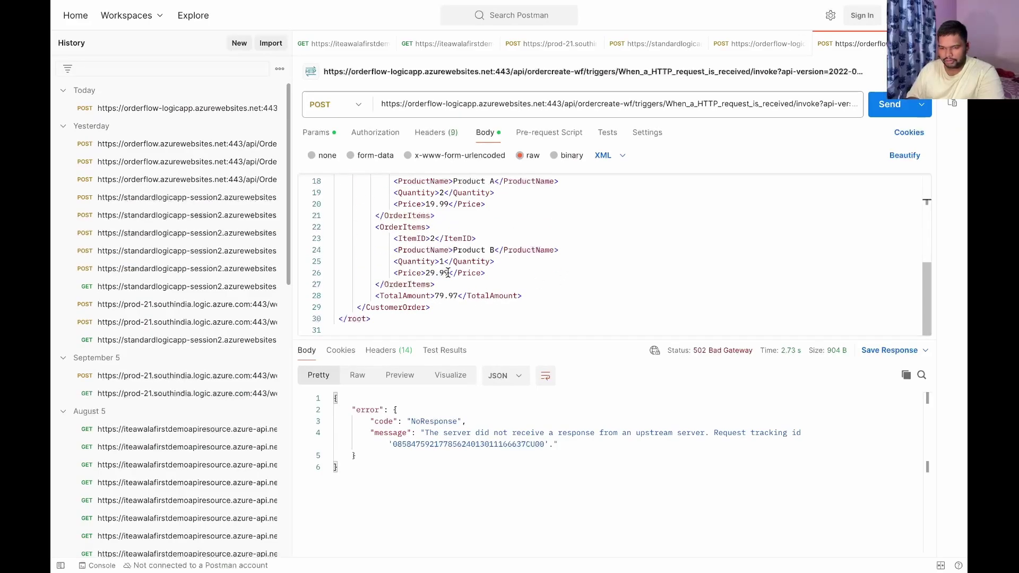
click(449, 273)
text(s)
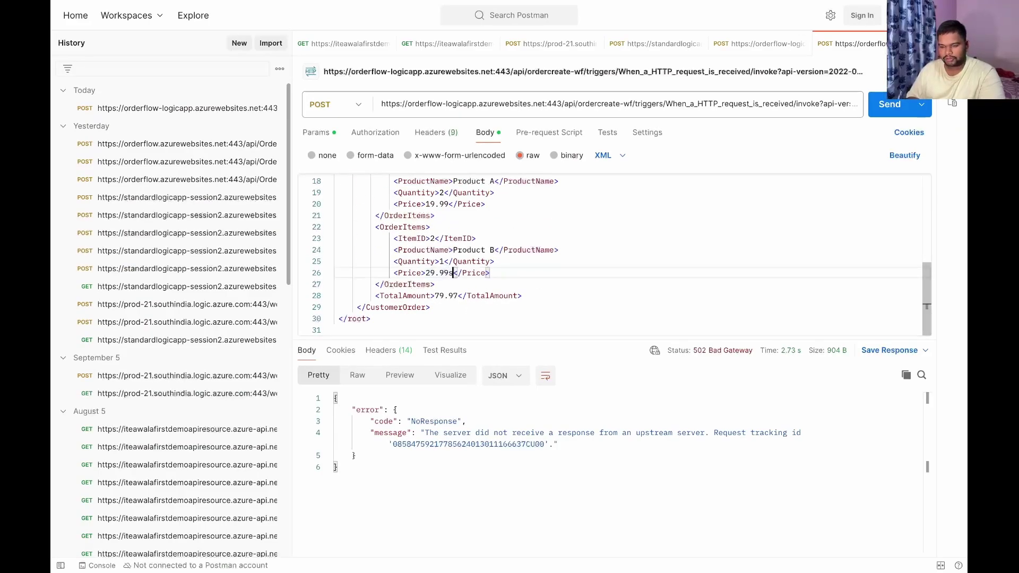
click(888, 109)
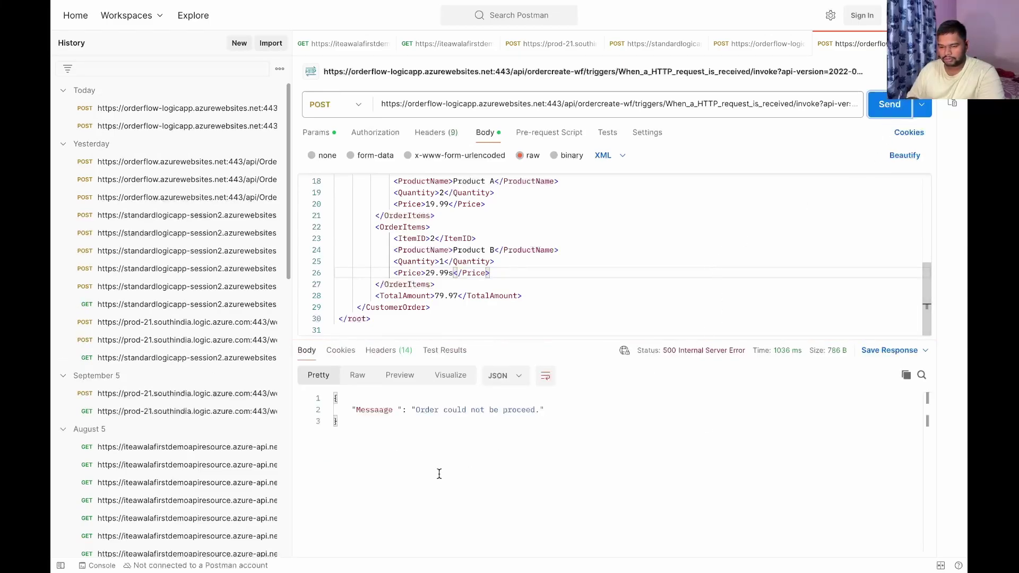
Examine the returned response body and undo the edit to Product B's Price in the request body.
click(353, 429)
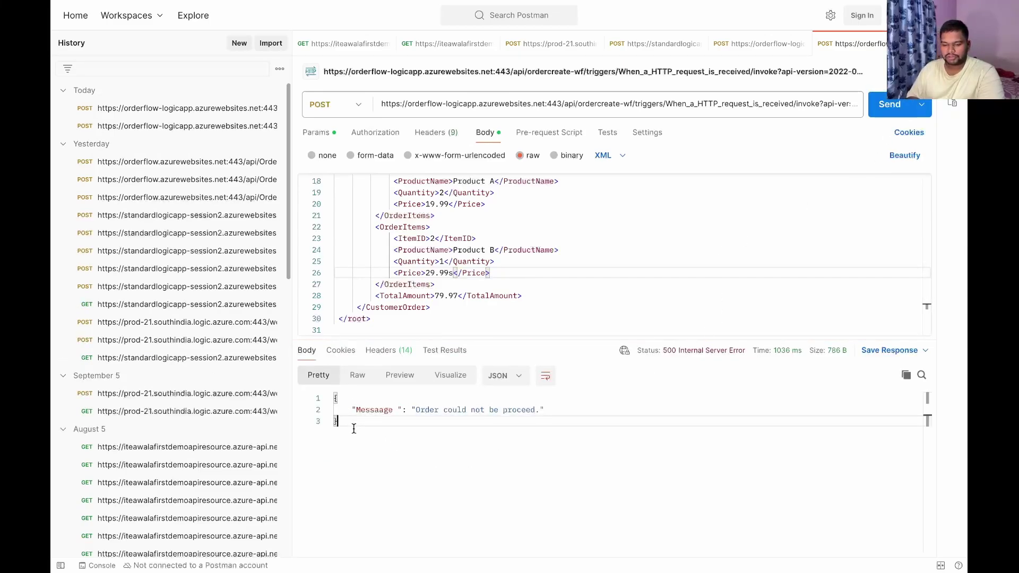
key(ctrl+a)
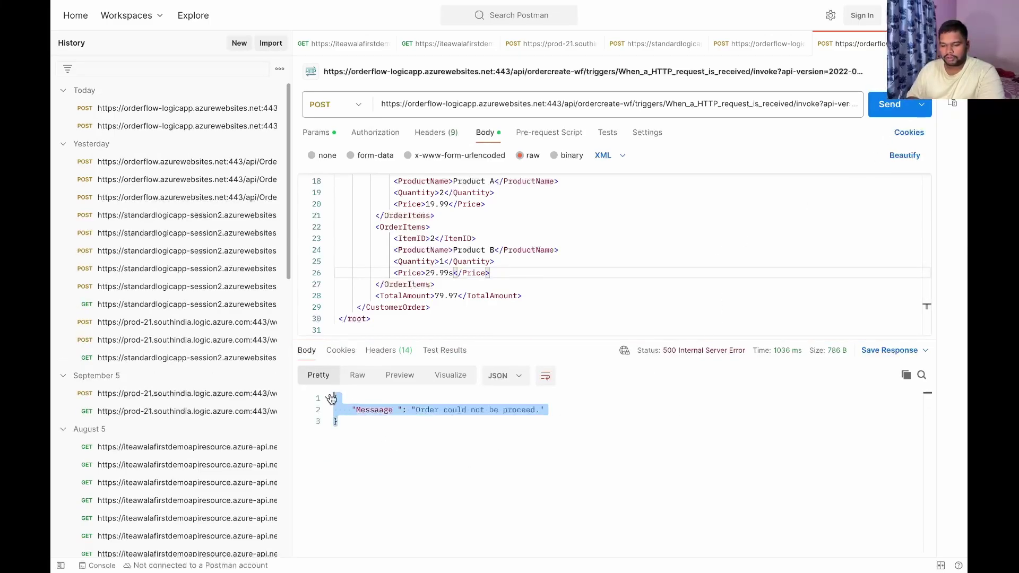
click(406, 445)
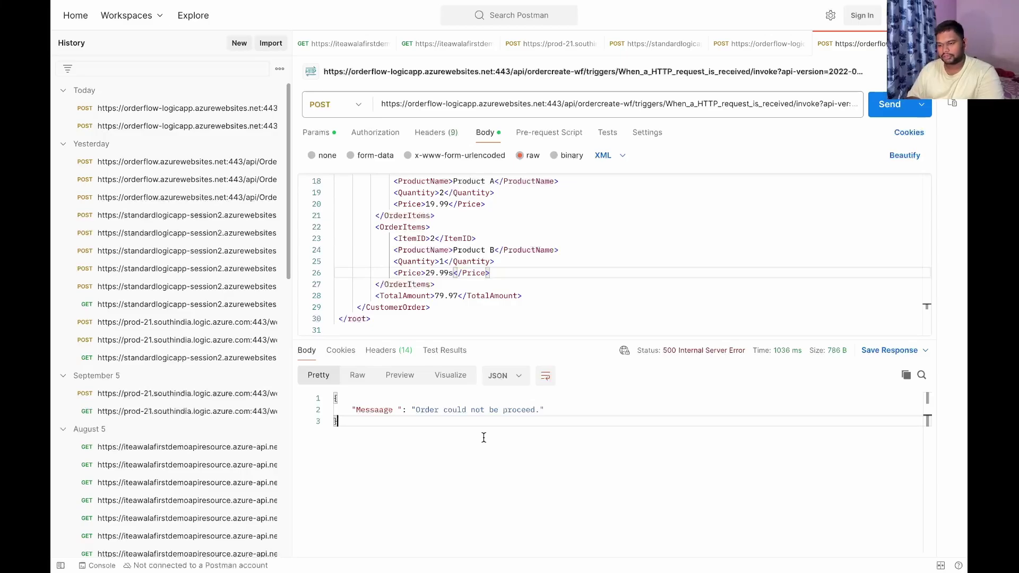
click(614, 226)
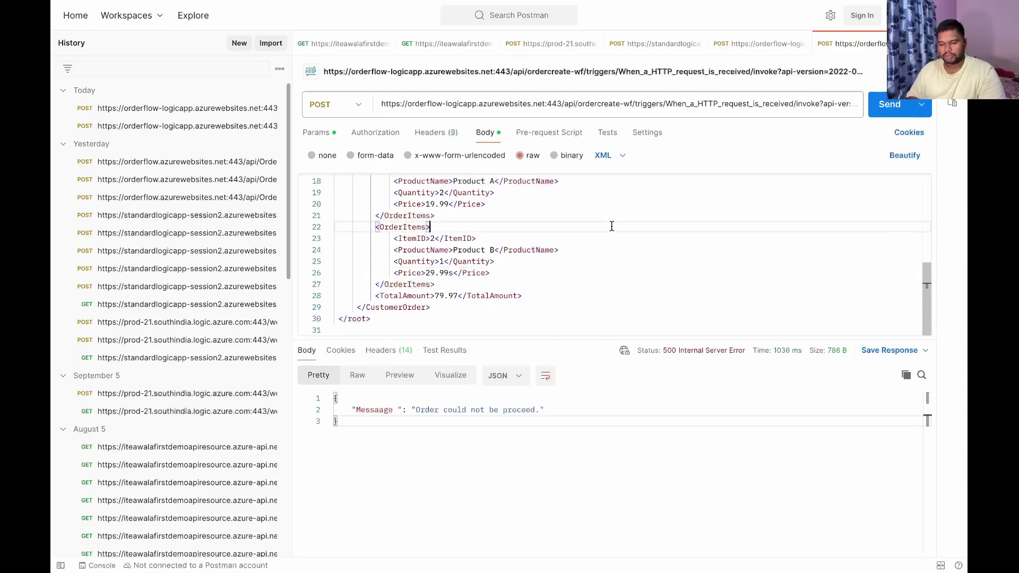
key(ctrl+z)
Switch to the Azure portal, refresh the run history, open the newest run and examine the Response reject order action's details.
key(ctrl+Left)
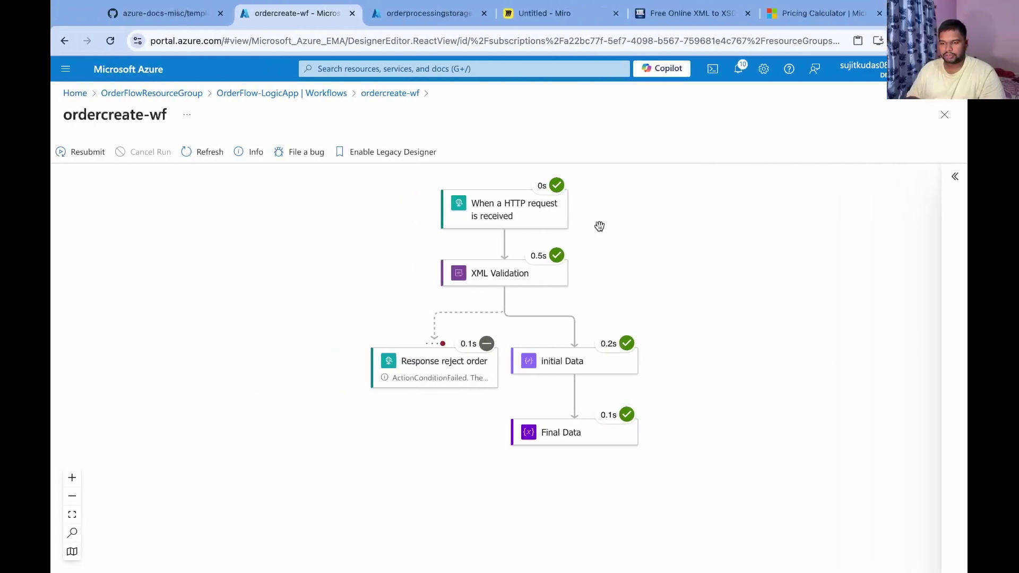
click(945, 115)
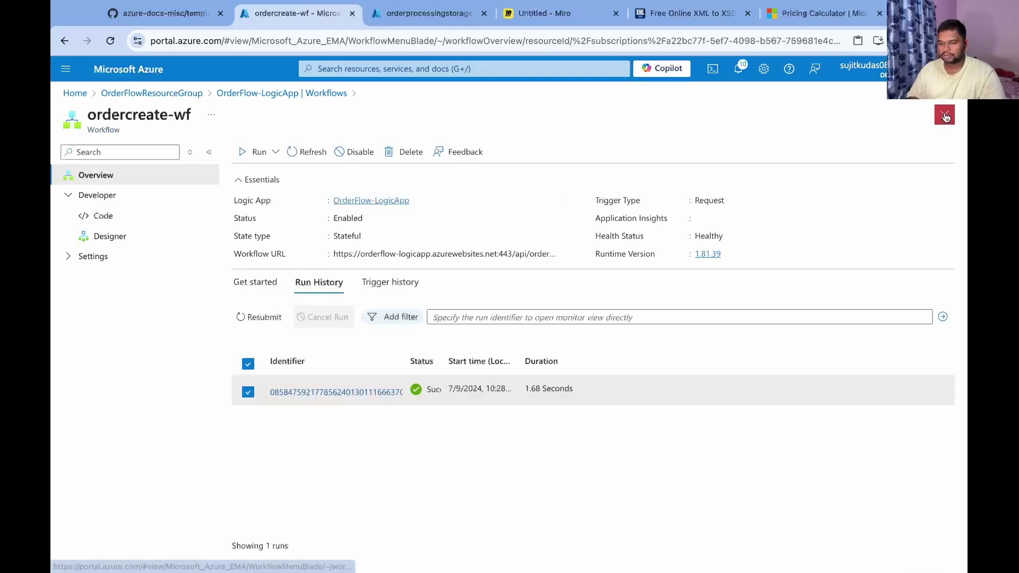
click(300, 151)
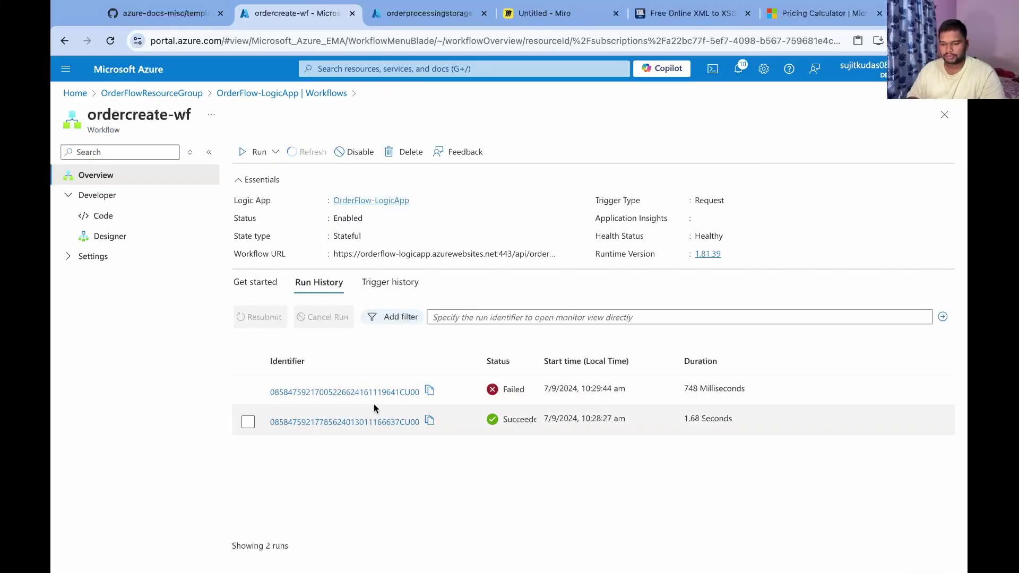
click(370, 392)
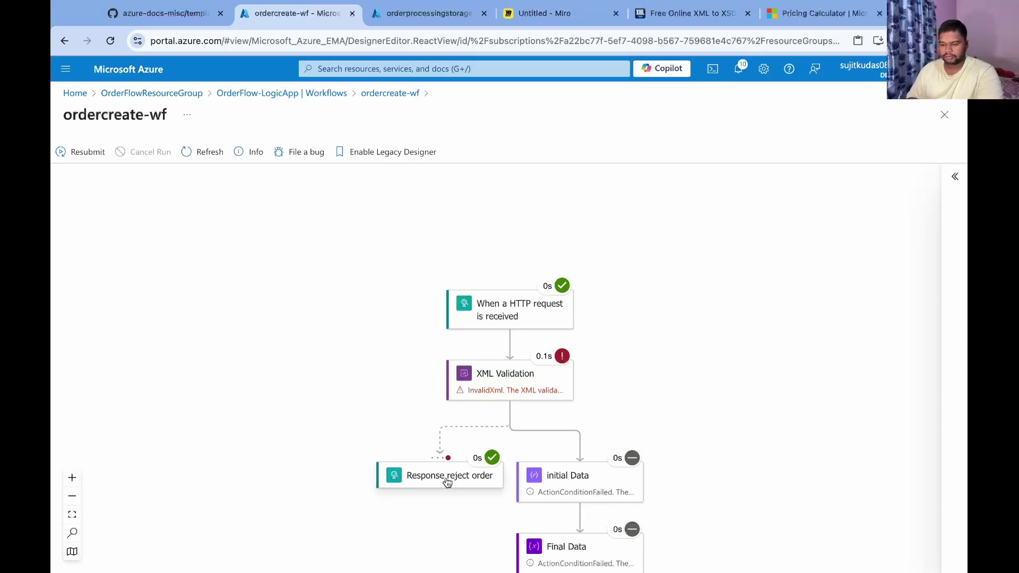
click(448, 481)
scroll(664, 371, down, 5)
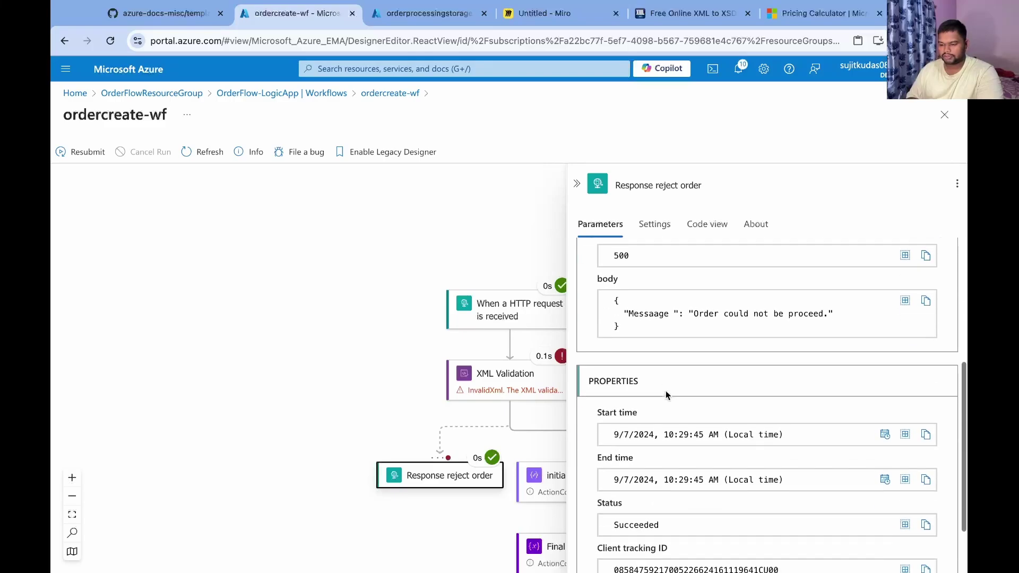
scroll(666, 394, down, 1)
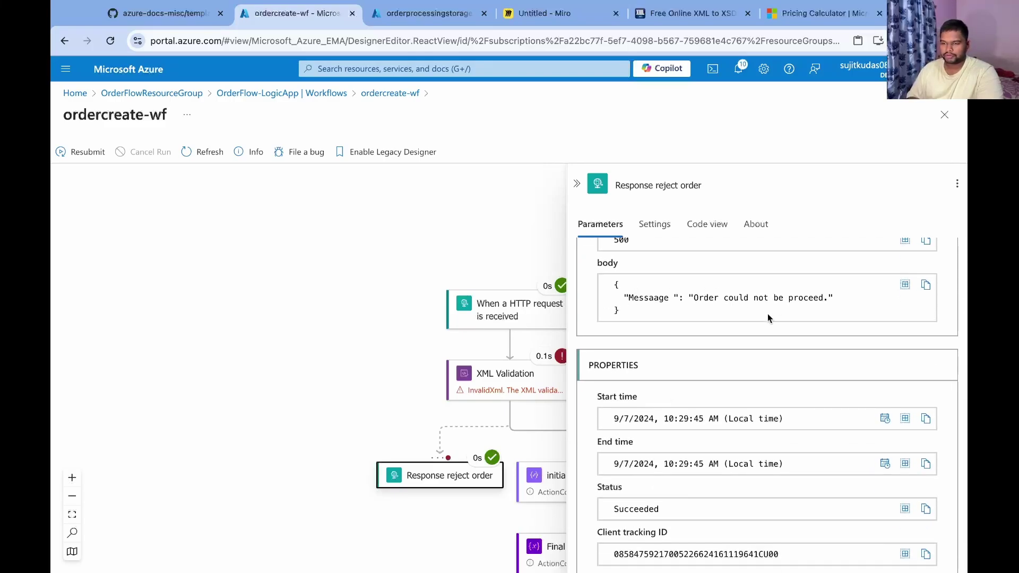
Switch to Postman and examine the response status and the order XML in the request body.
key(ctrl+Right)
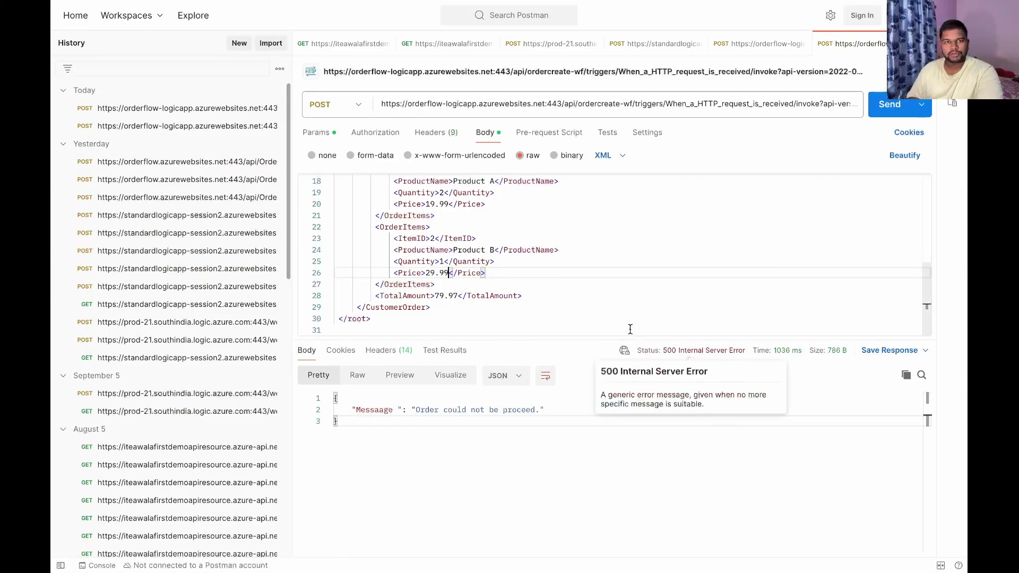
scroll(541, 293, up, 1)
scroll(541, 293, up, 5)
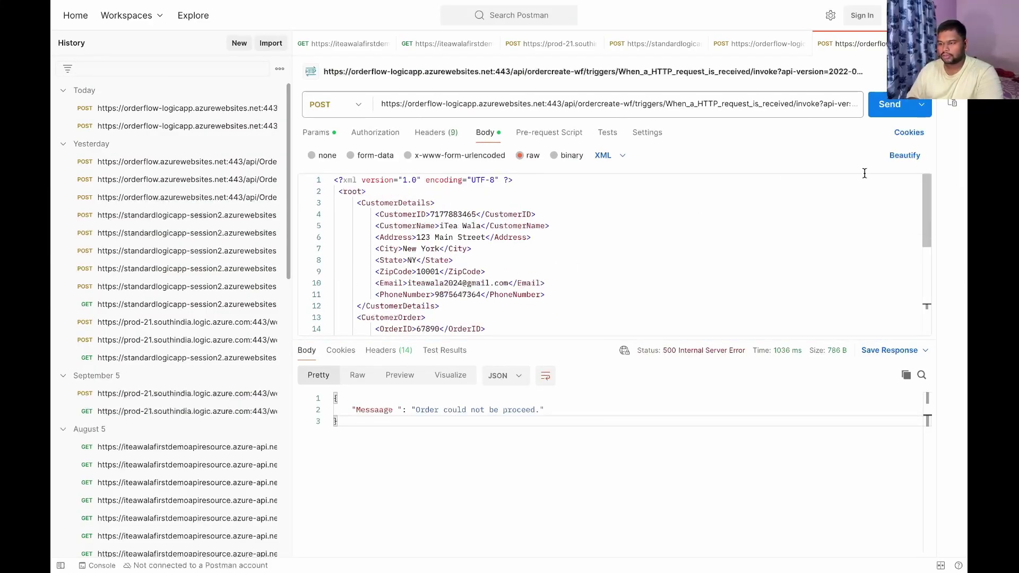
Return to the Azure portal, open the earlier 10:28:27 run and review the initial Data action's inputs and outputs.
key(ctrl+Left)
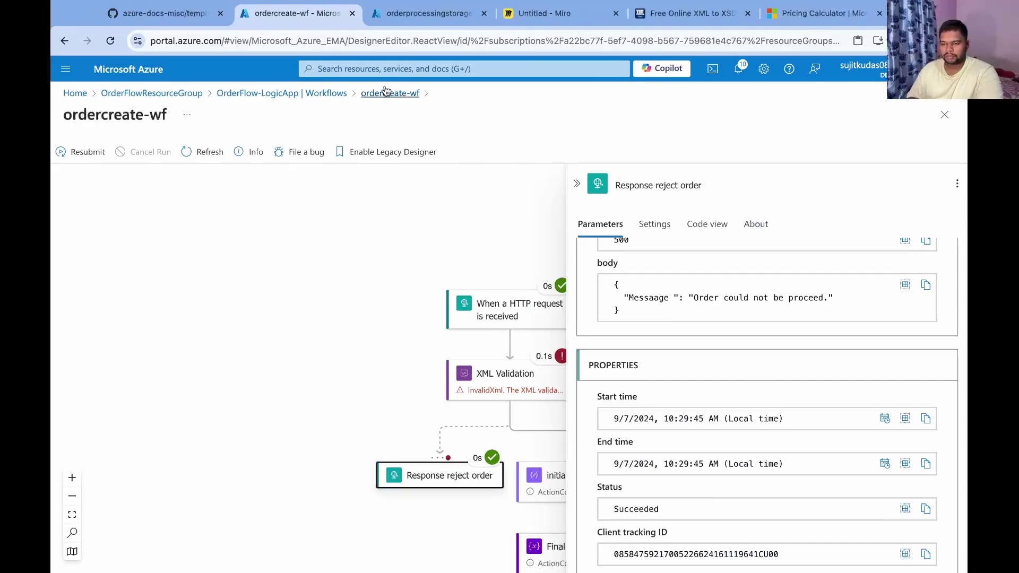
click(946, 118)
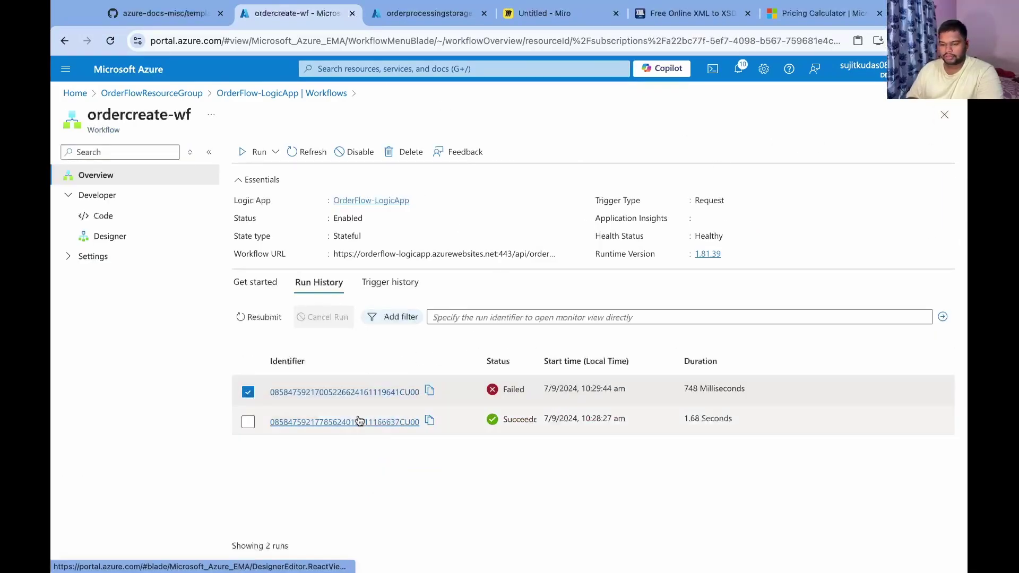
click(339, 421)
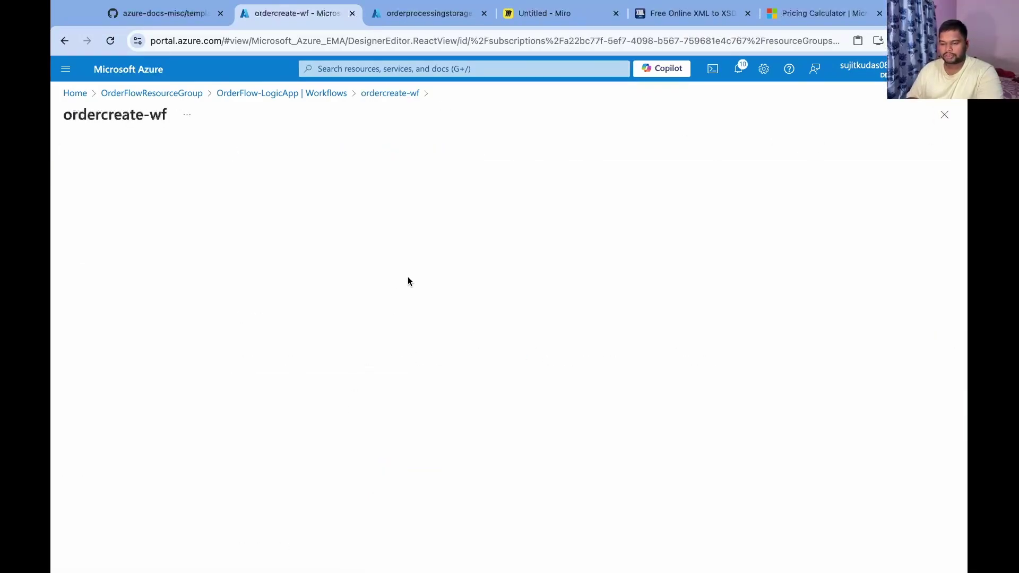
scroll(631, 462, down, 2)
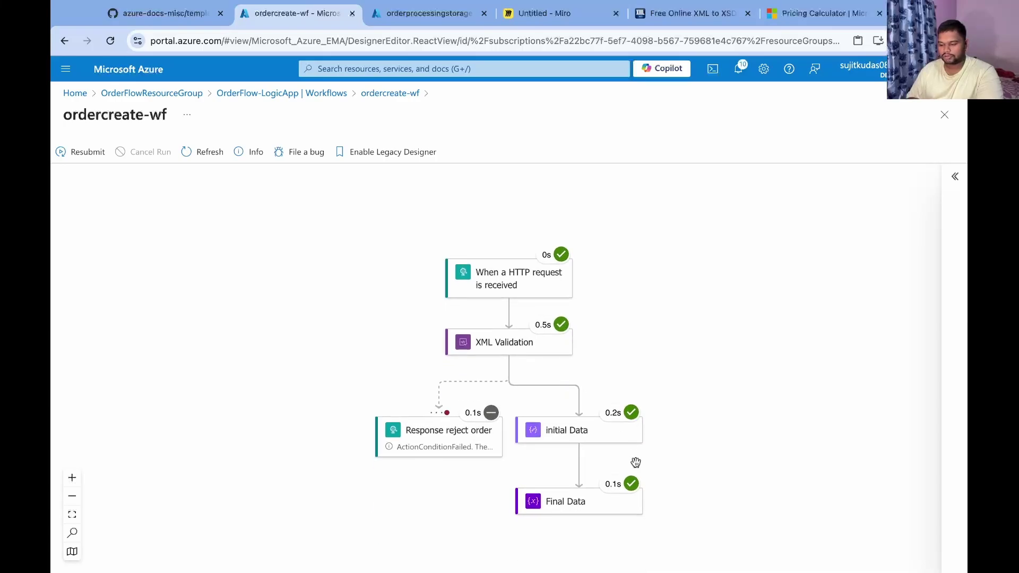
click(595, 431)
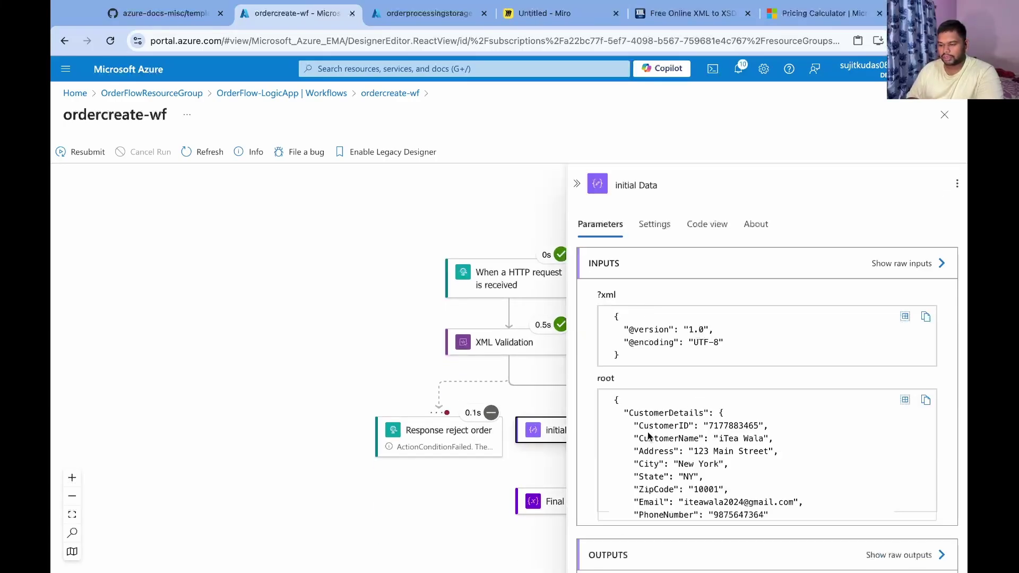
scroll(659, 383, down, 5)
scroll(644, 371, down, 1)
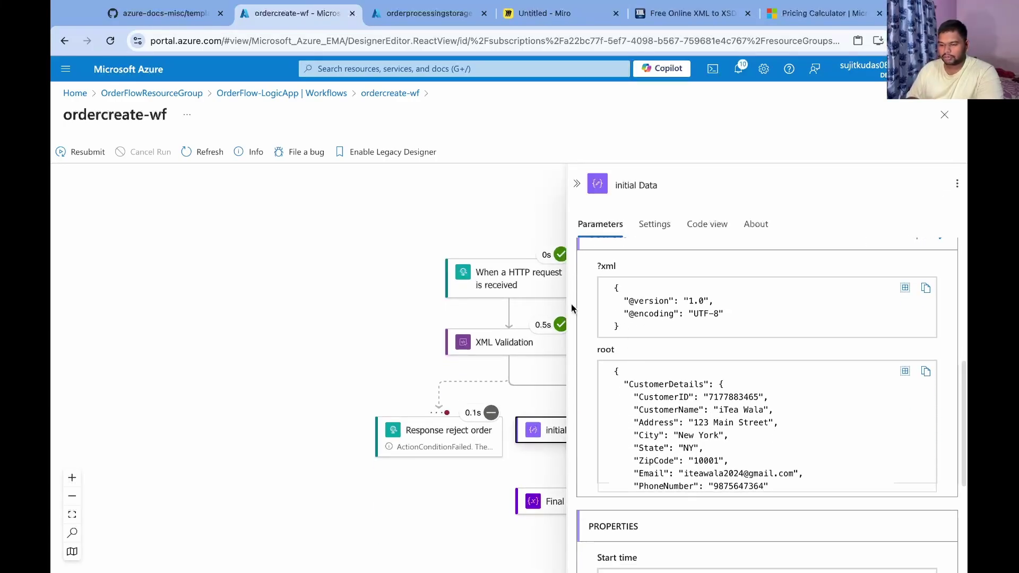
Examine the XML Validation action's properties and the request body received by the HTTP trigger.
click(528, 344)
click(512, 280)
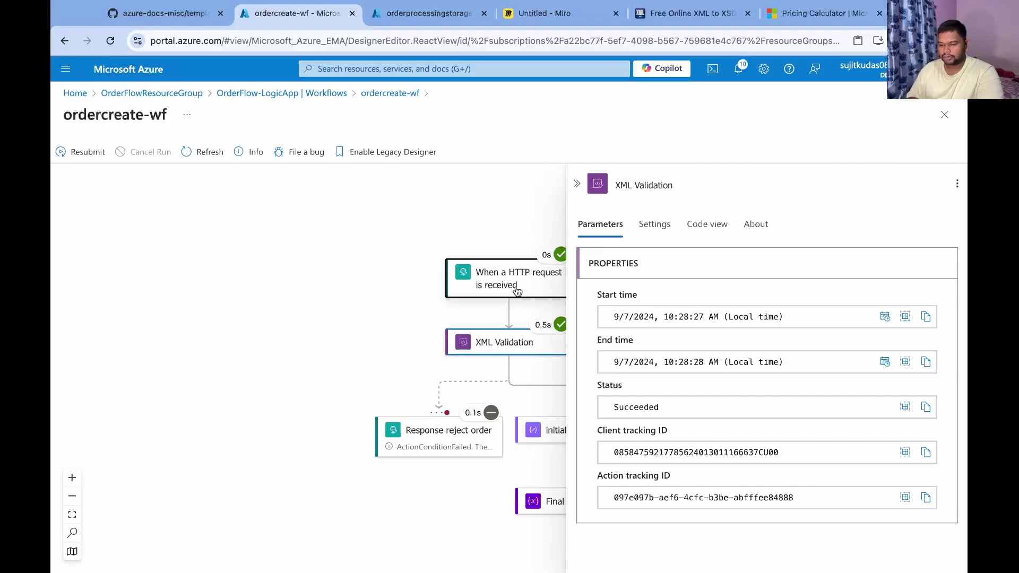
scroll(715, 409, down, 3)
scroll(714, 413, down, 5)
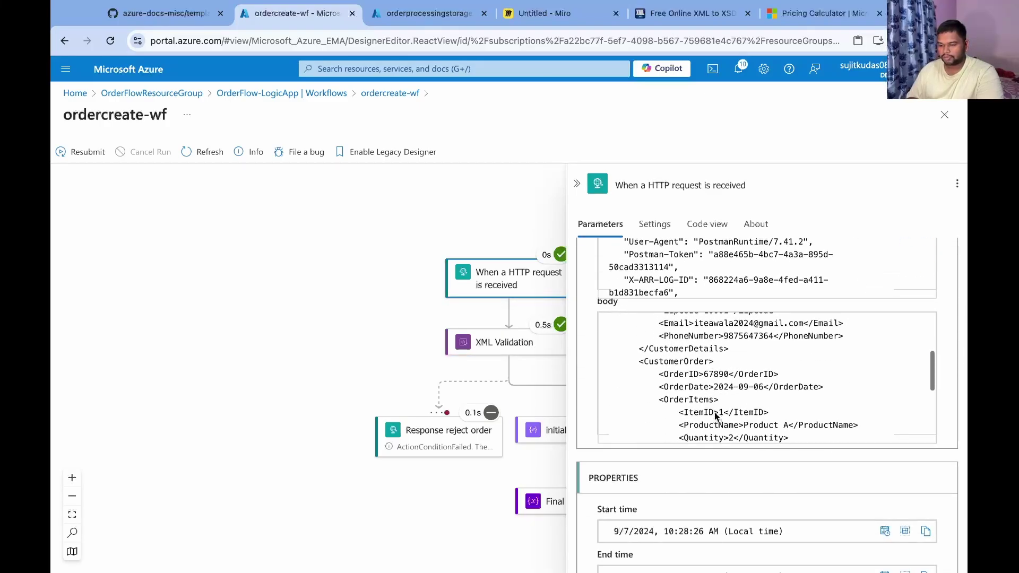
Open the raw outputs of the initial Data action and select the entire JSON.
click(554, 431)
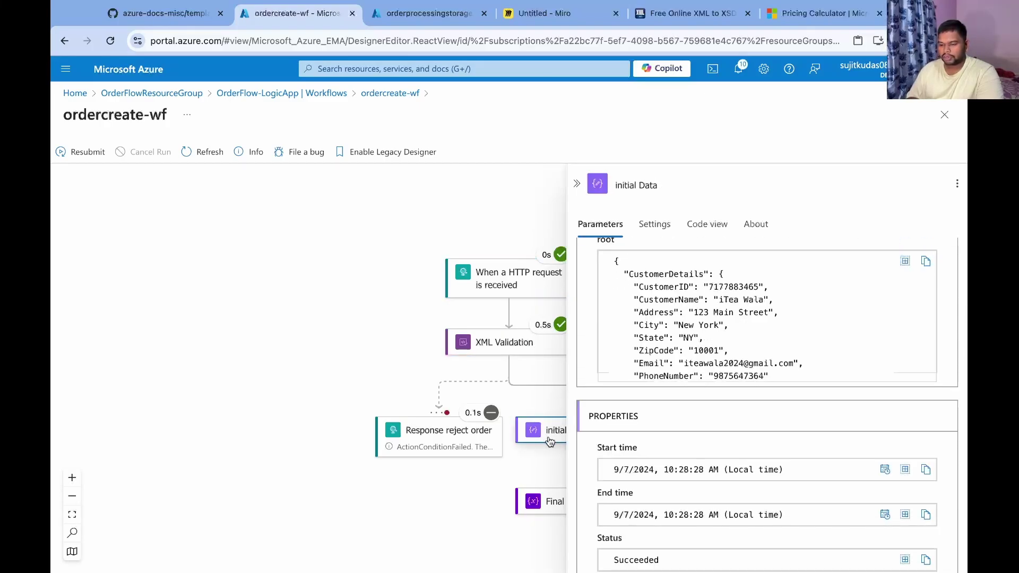
scroll(670, 345, down, 3)
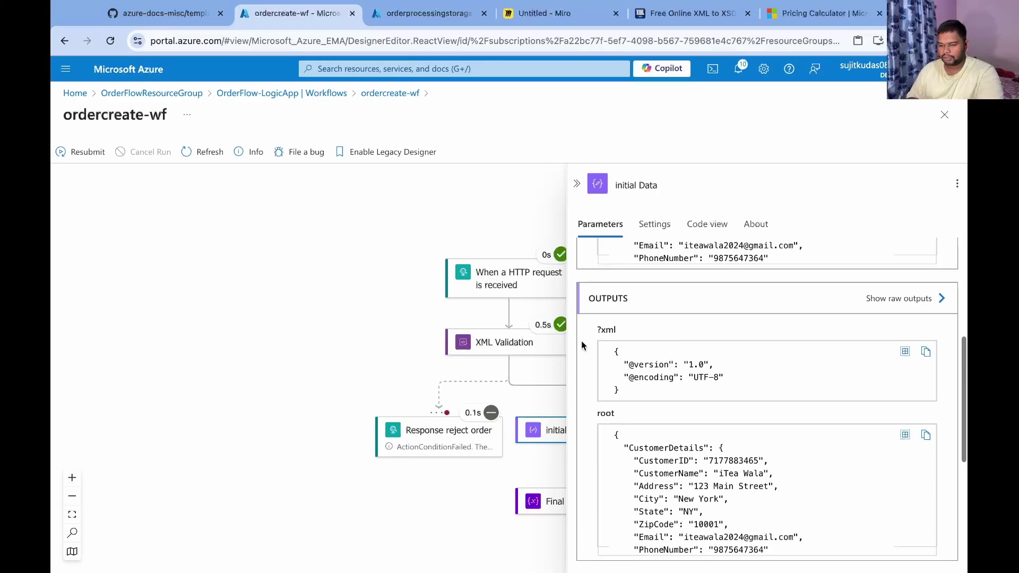
click(888, 308)
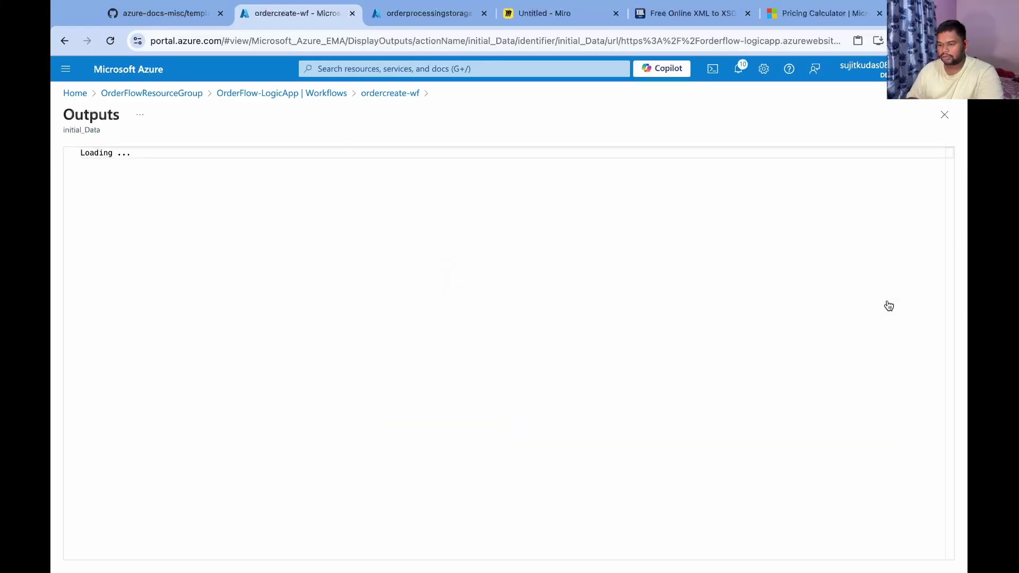
click(383, 322)
key(ctrl+a)
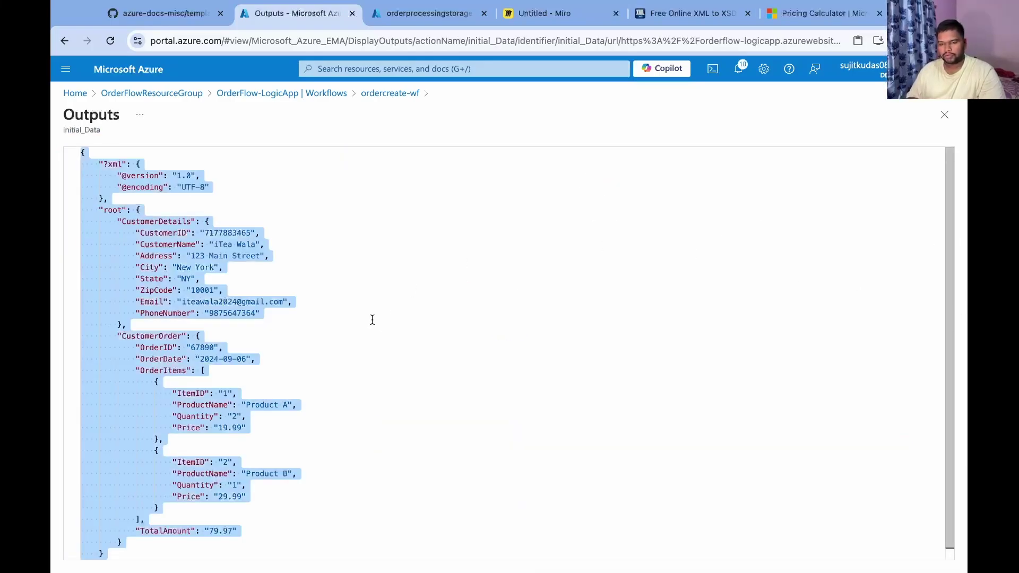
Leave the run details, open the ordercreate-wf workflow in the designer and check the Final Data action's parameters.
click(393, 94)
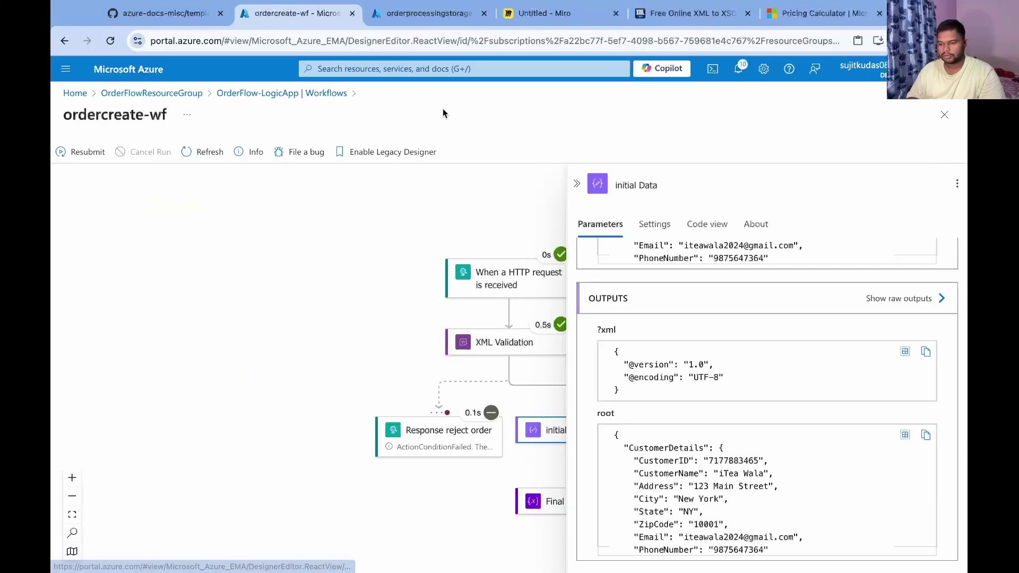
click(944, 115)
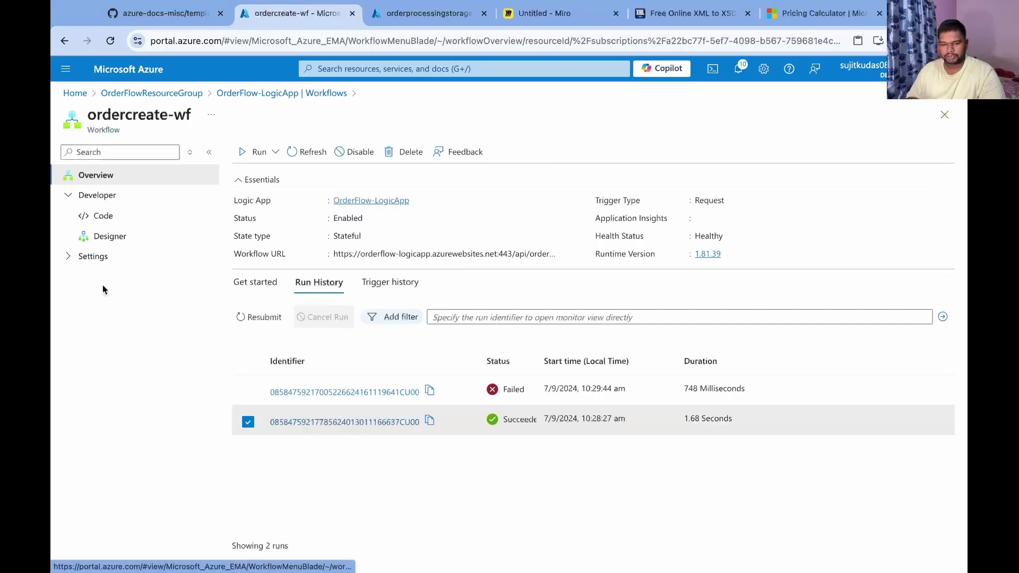
click(104, 244)
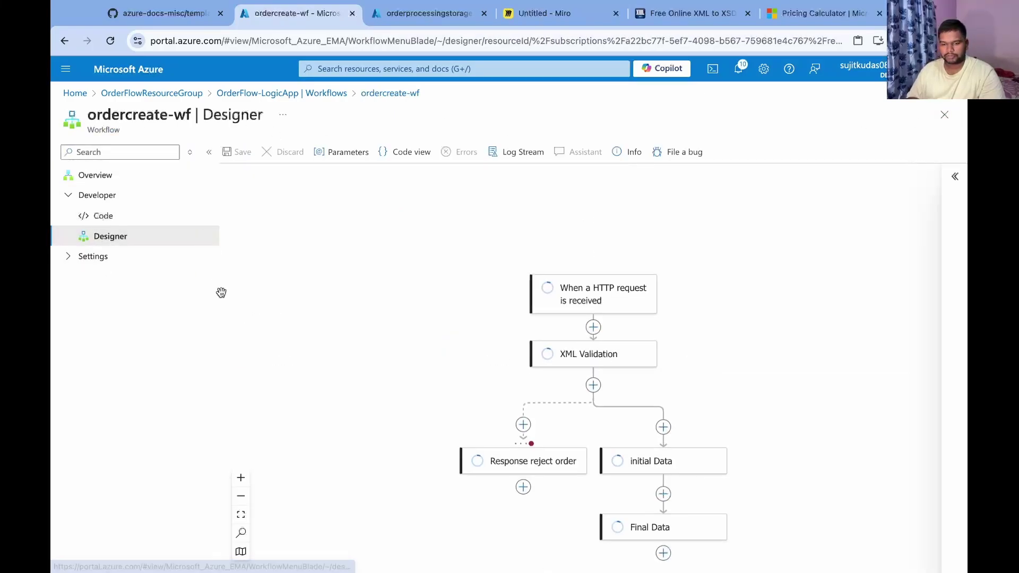
scroll(633, 467, down, 3)
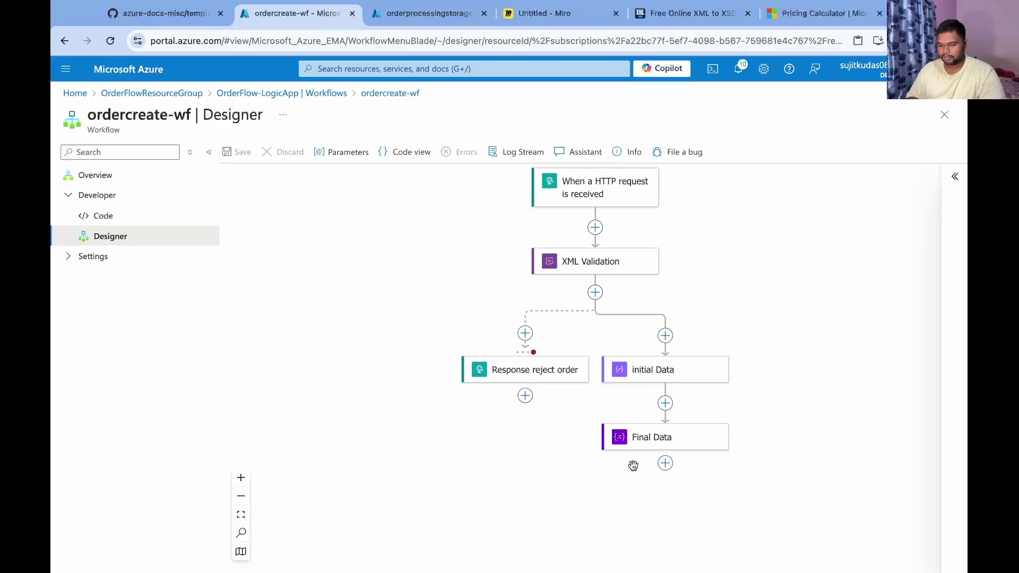
click(662, 447)
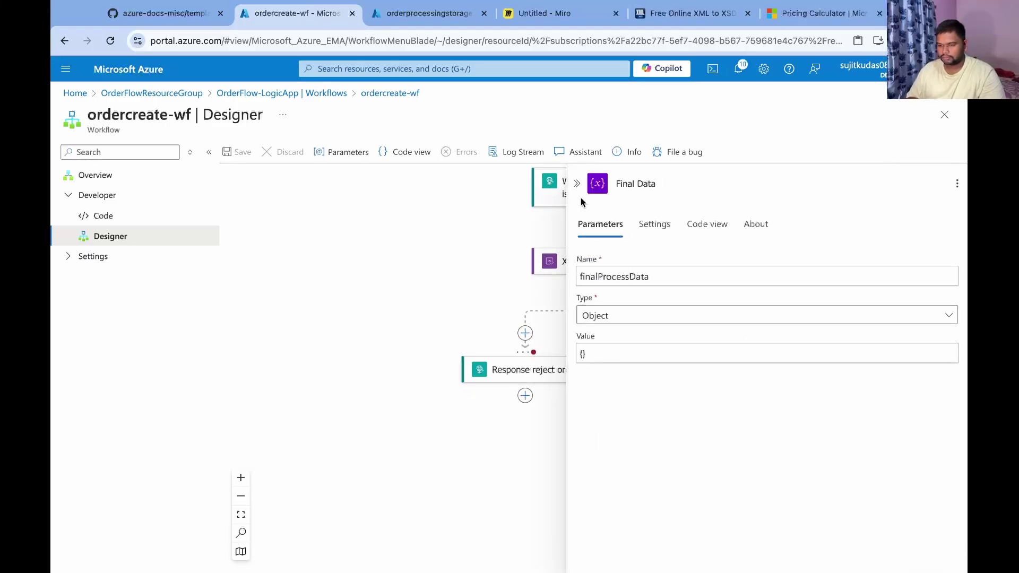
click(578, 184)
Insert a Parse JSON action from Data operations between the initial Data and Final Data actions.
click(665, 403)
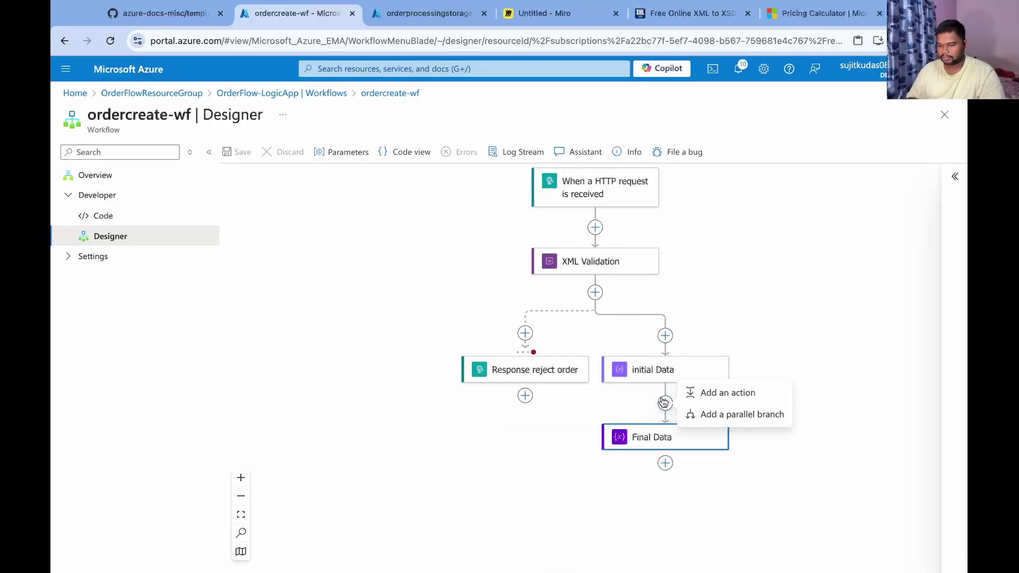
click(710, 403)
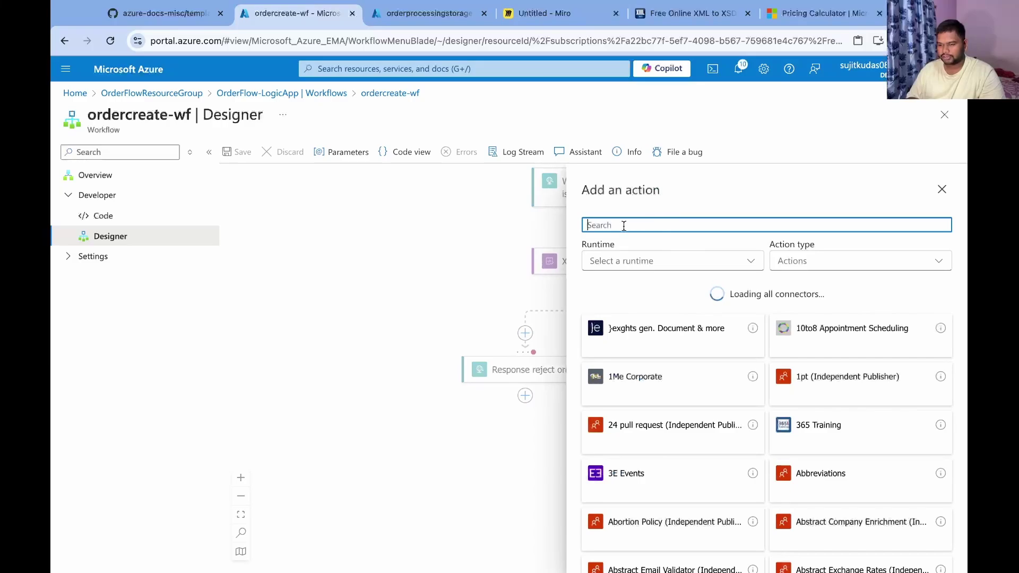
text(parse)
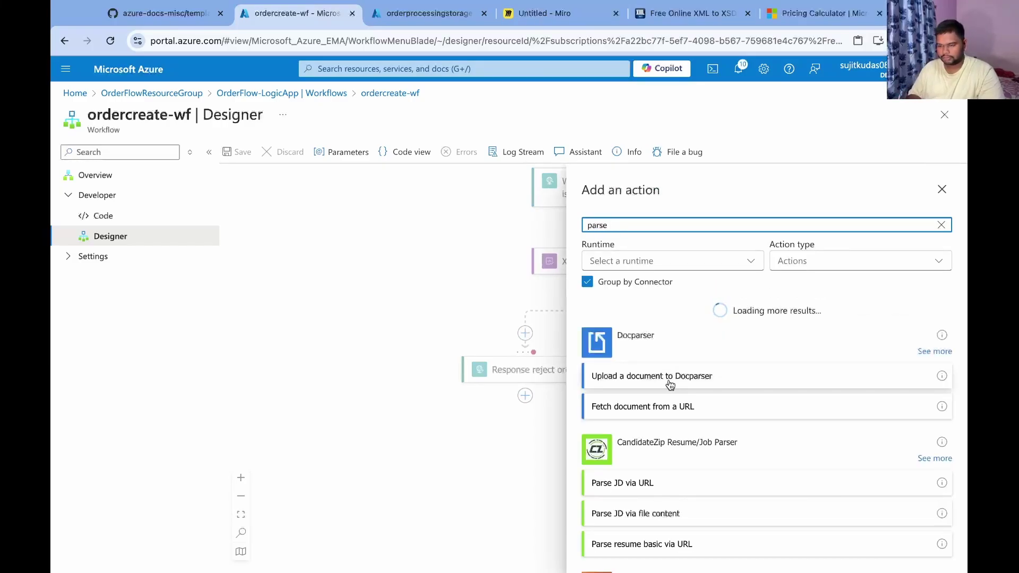
text( json)
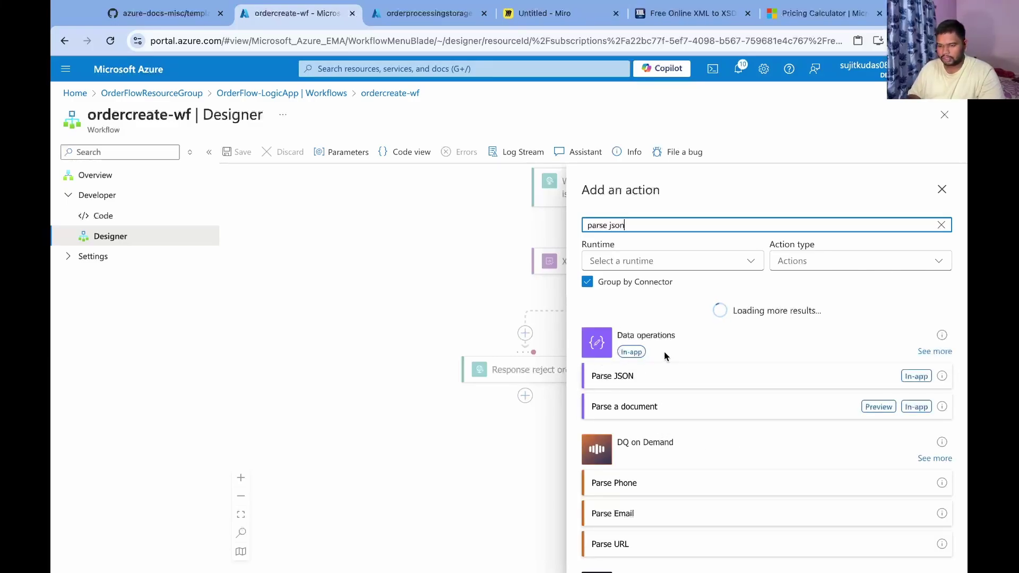
click(609, 376)
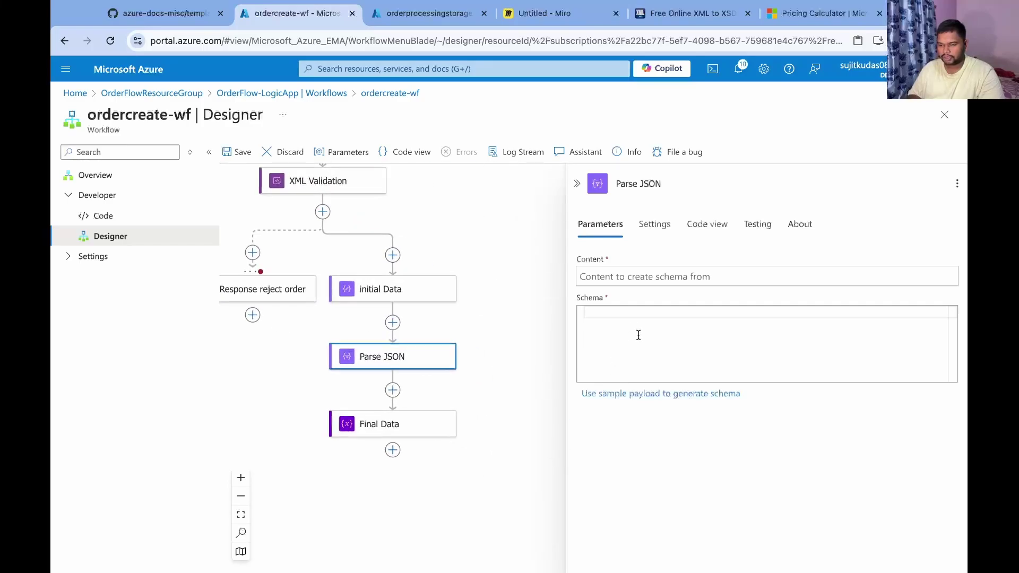
Generate the Parse JSON schema from the copied order JSON as sample payload and review its CustomerDetails and CustomerID entries.
click(661, 394)
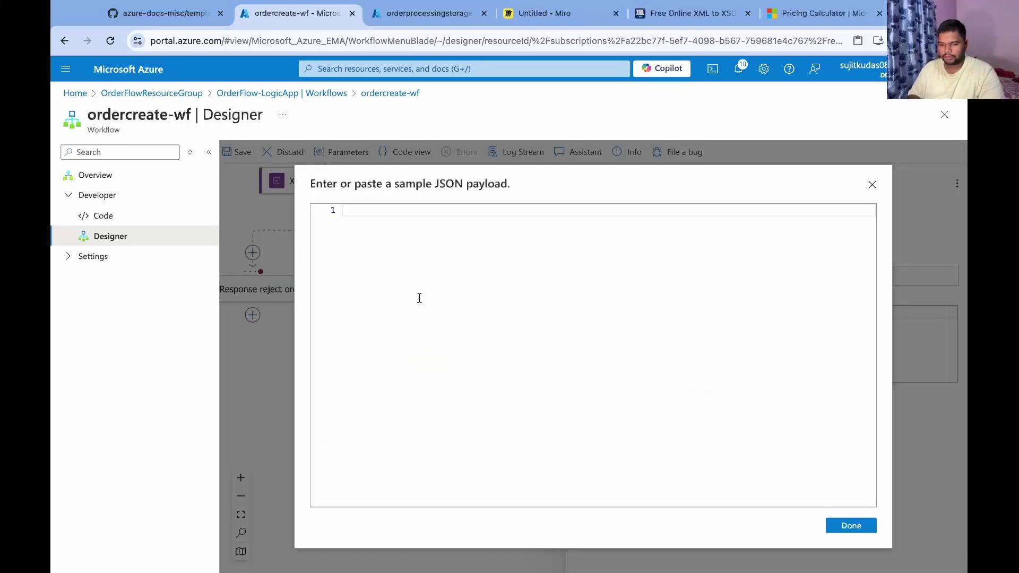
key(ctrl+v)
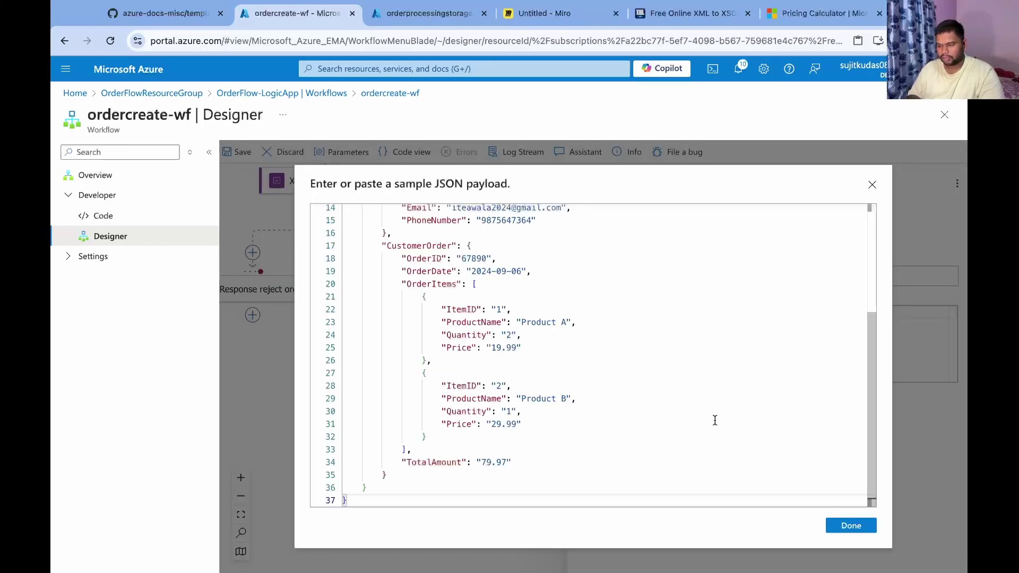
click(842, 525)
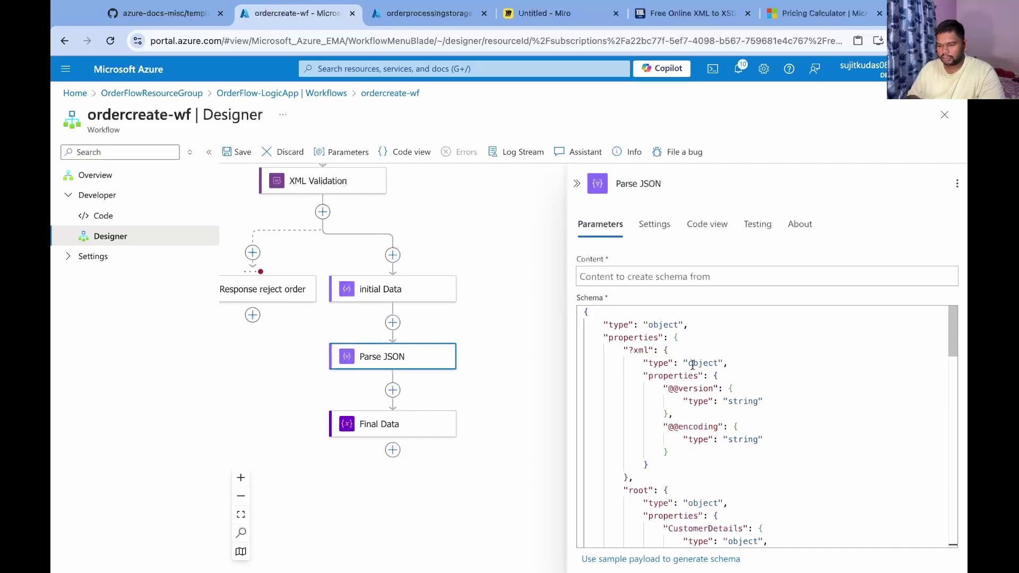
scroll(693, 366, down, 5)
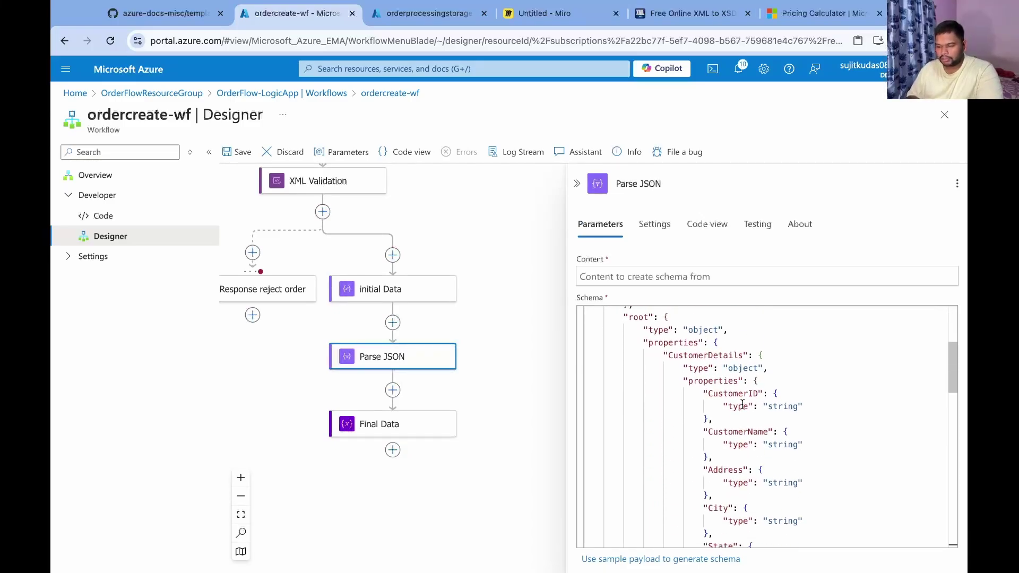
double_click(706, 355)
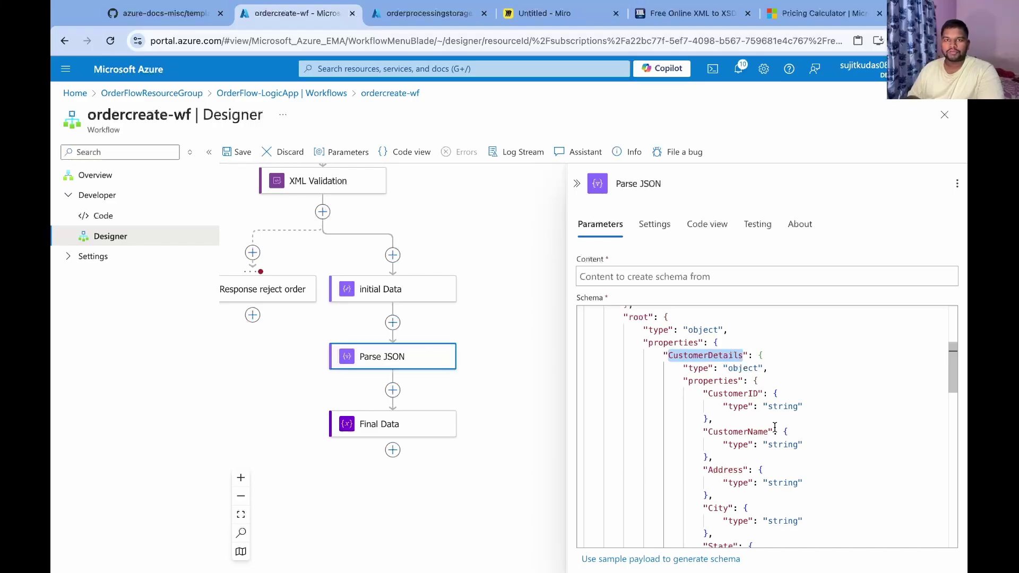
double_click(720, 392)
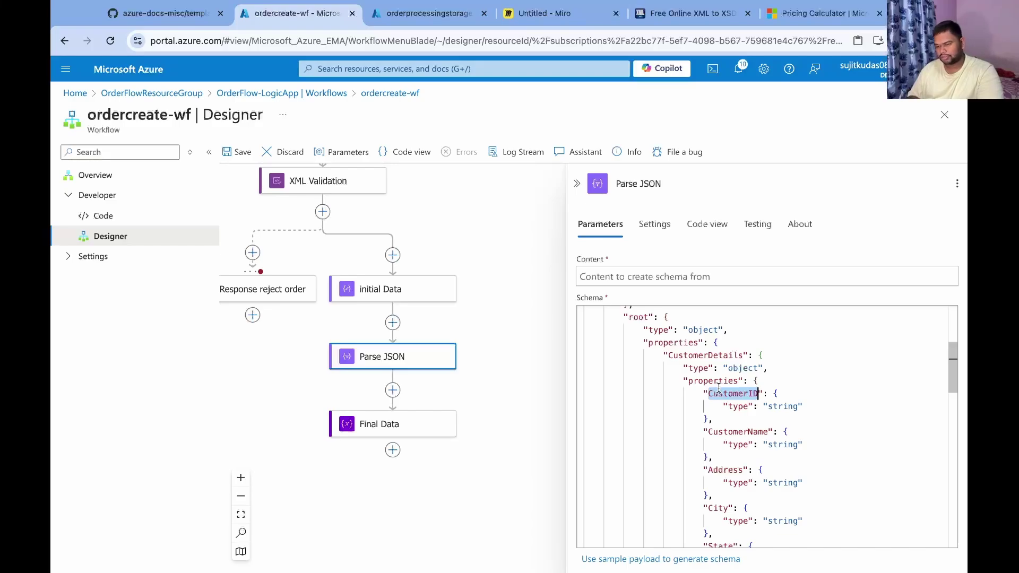
Set the Parse JSON action's content to the Outputs of the initial Data action.
click(638, 278)
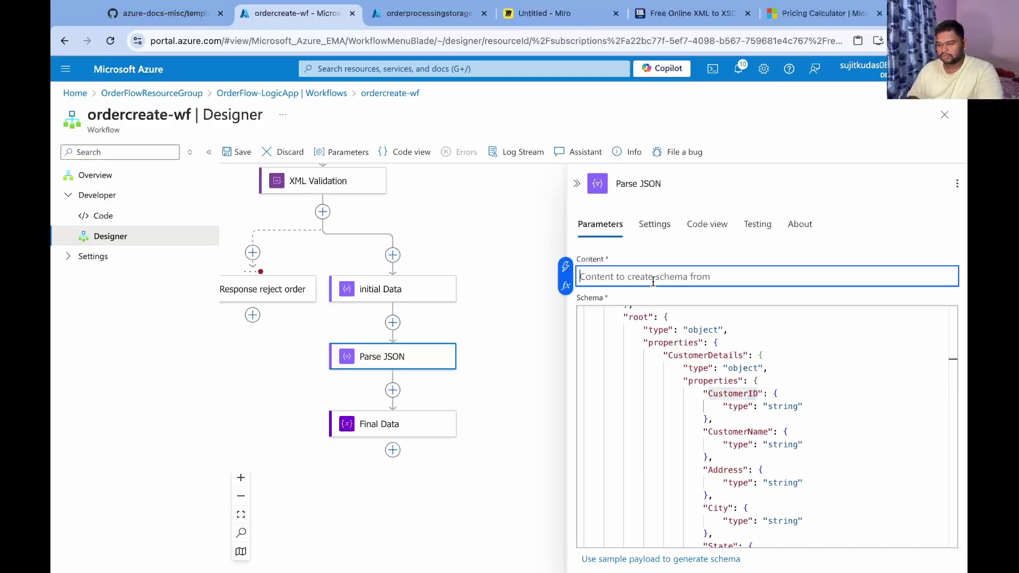
click(567, 269)
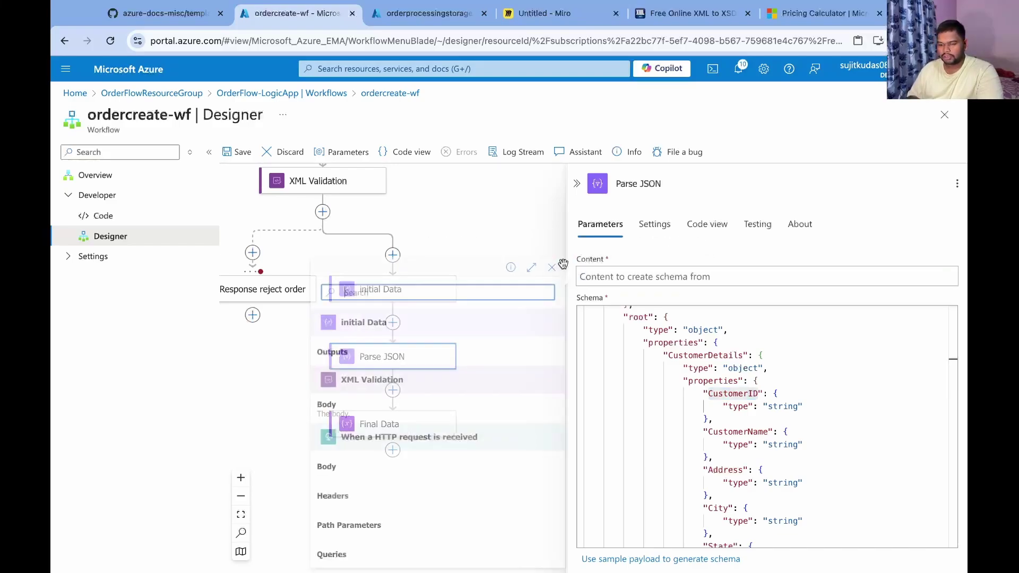
click(345, 351)
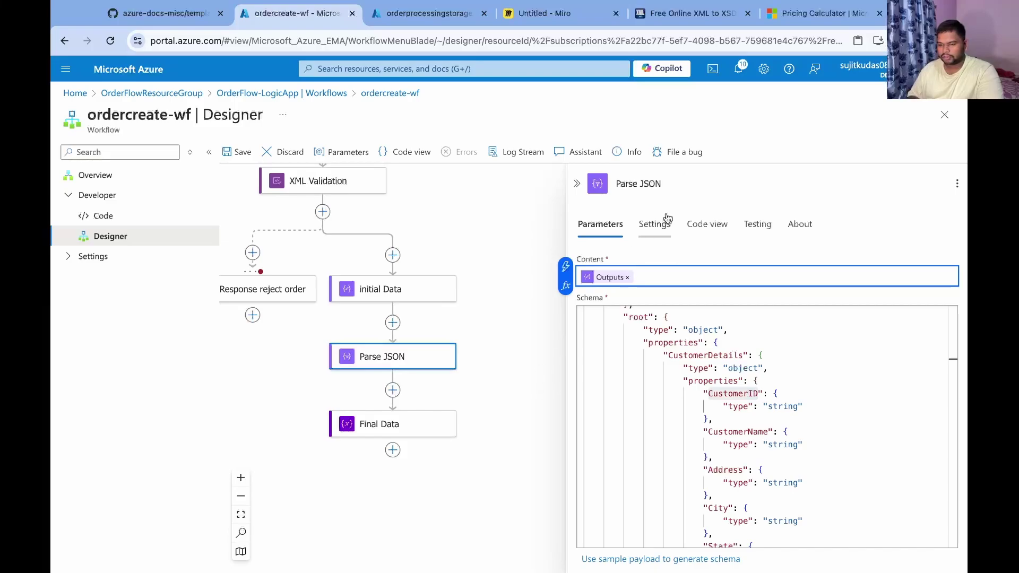
Rename the Parse JSON action as "Generate auto Variable" and collapse its details.
click(677, 183)
double_click(676, 182)
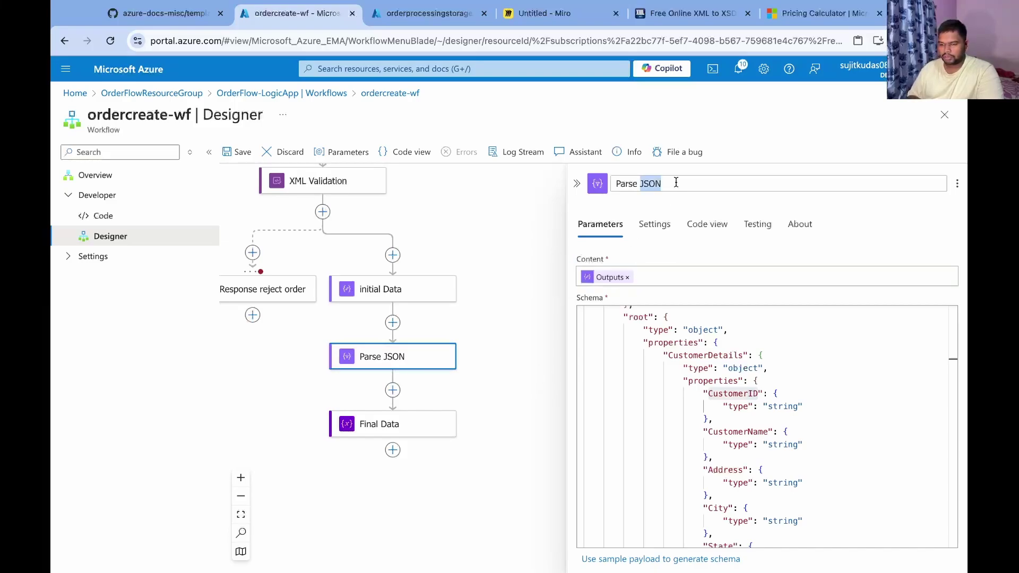
click(677, 182)
key(BackSpace)
key(BackSpace)
key(BackSpace)
key(BackSpace)
key(BackSpace)
key(BackSpace)
key(BackSpace)
key(BackSpace)
key(BackSpace)
key(BackSpace)
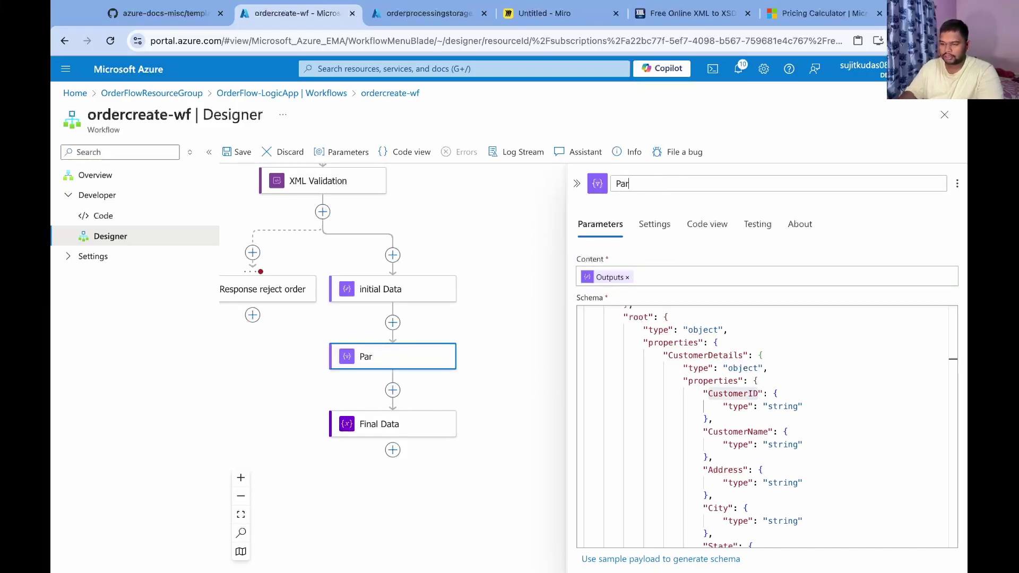
text(Generate)
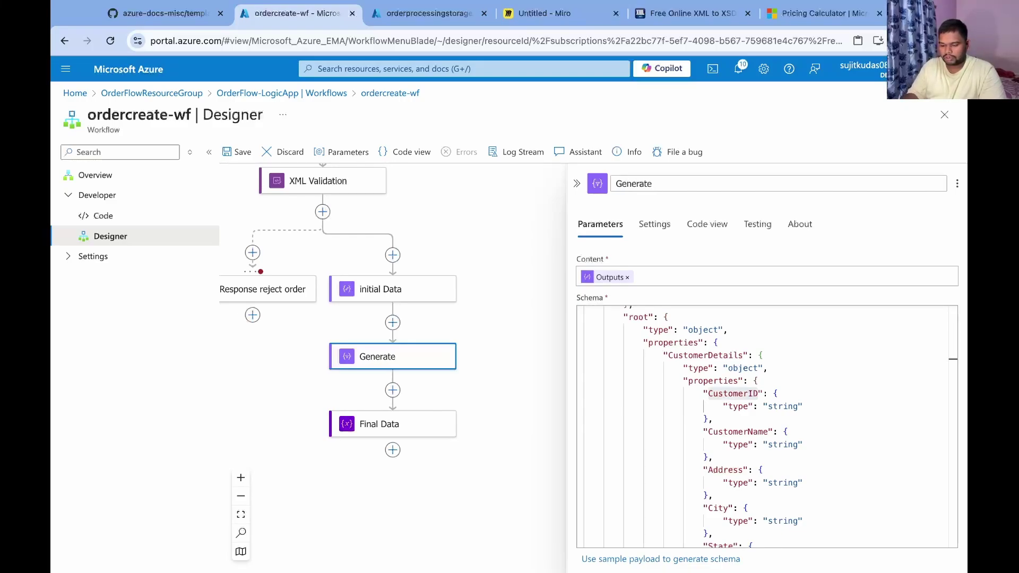
text( auto )
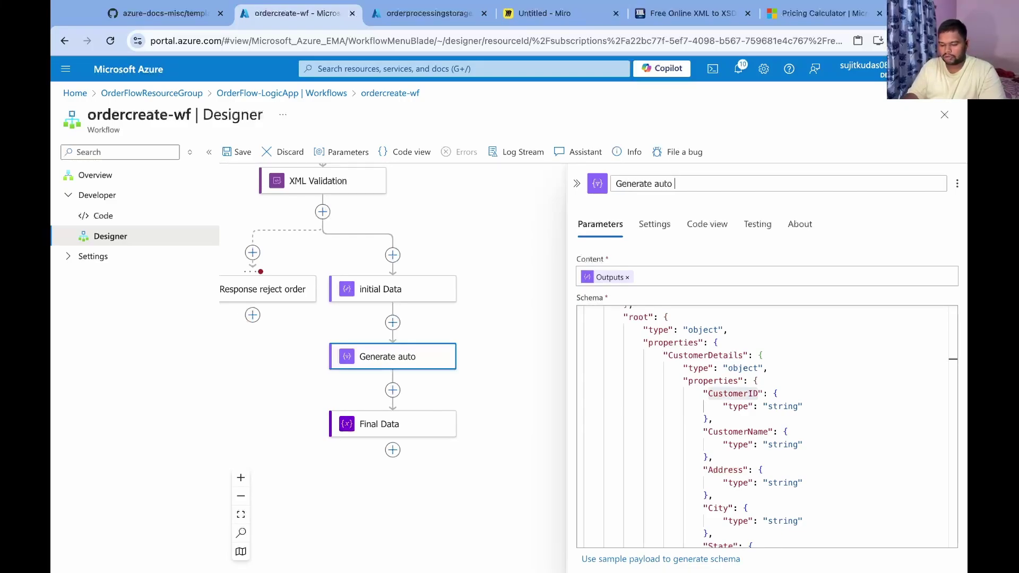
text(Variable)
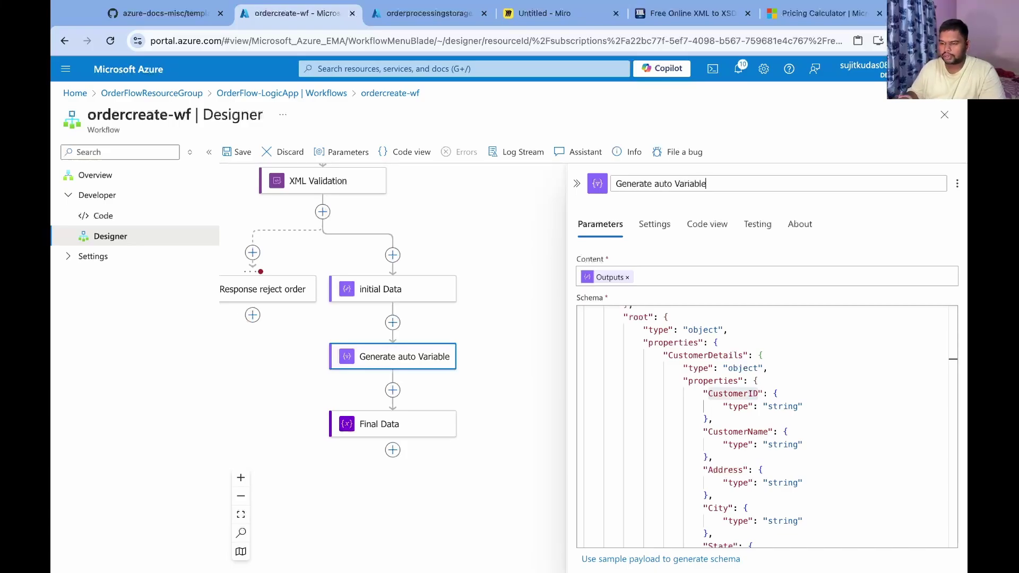
click(655, 199)
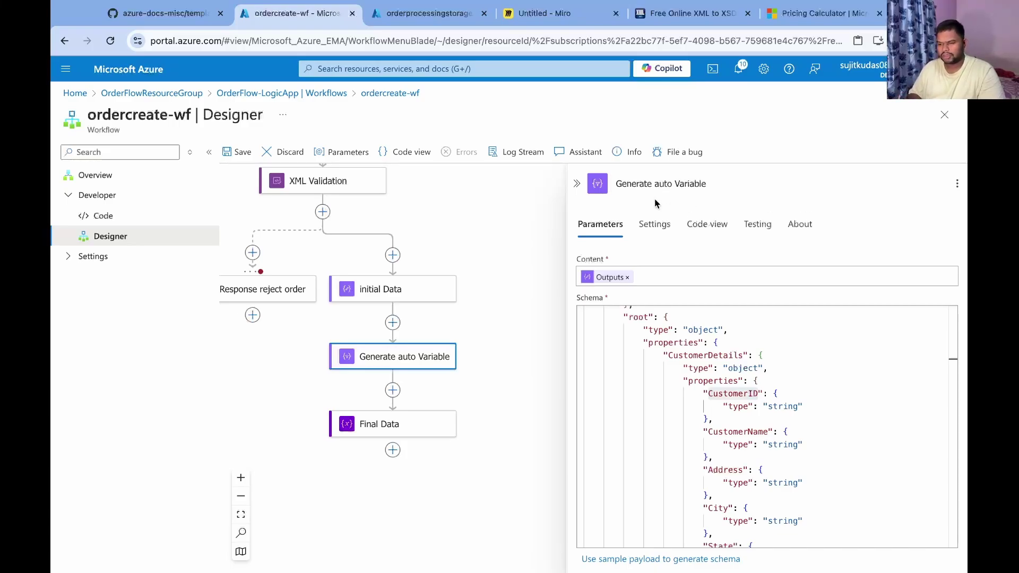
click(577, 184)
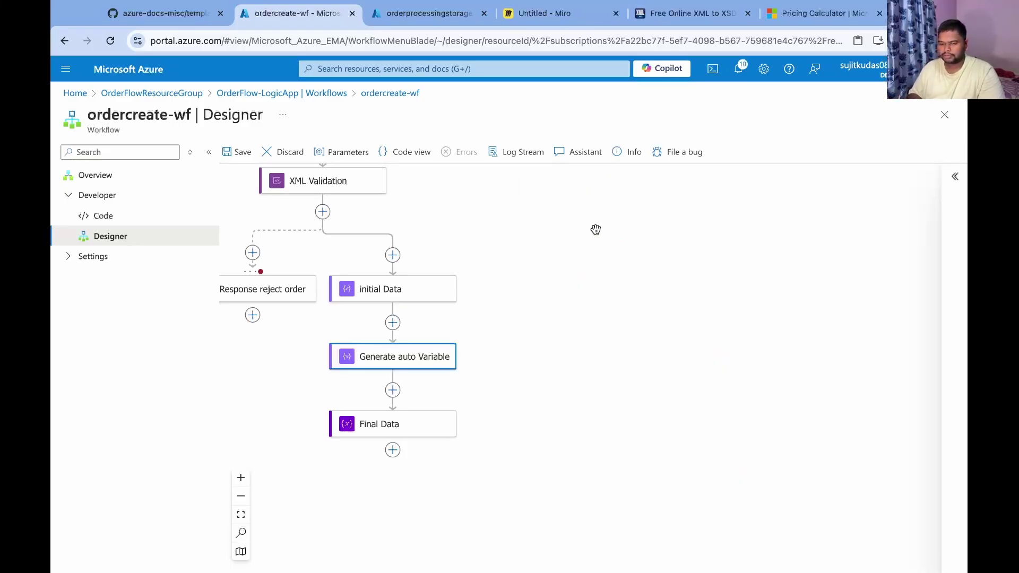
Open the Final Data action and start editing the value of the finalProcessData variable.
click(388, 427)
click(597, 354)
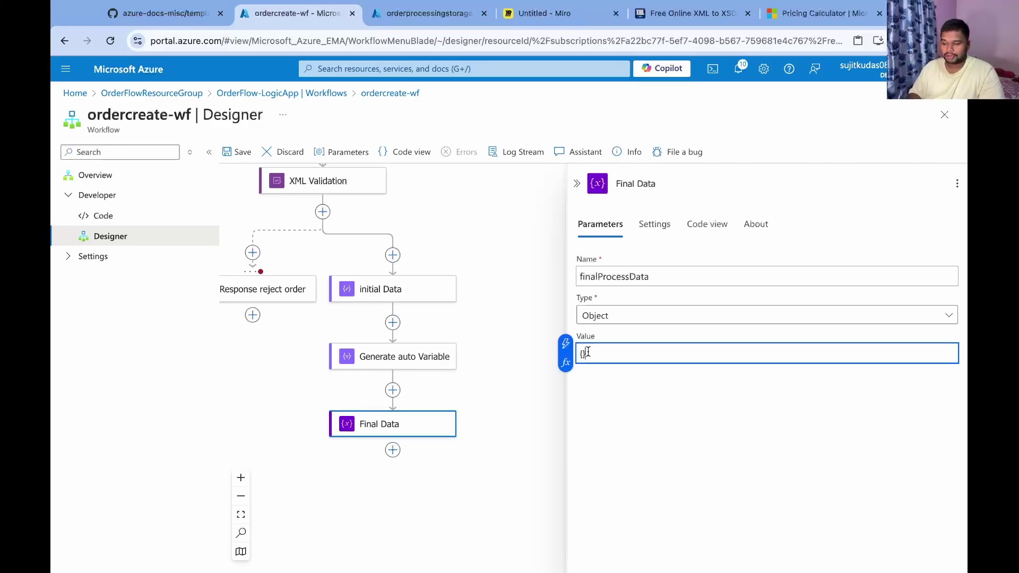
Lay out the Final Data value as a multi-line JSON object containing an empty nested object named "Customer Details".
key(Return)
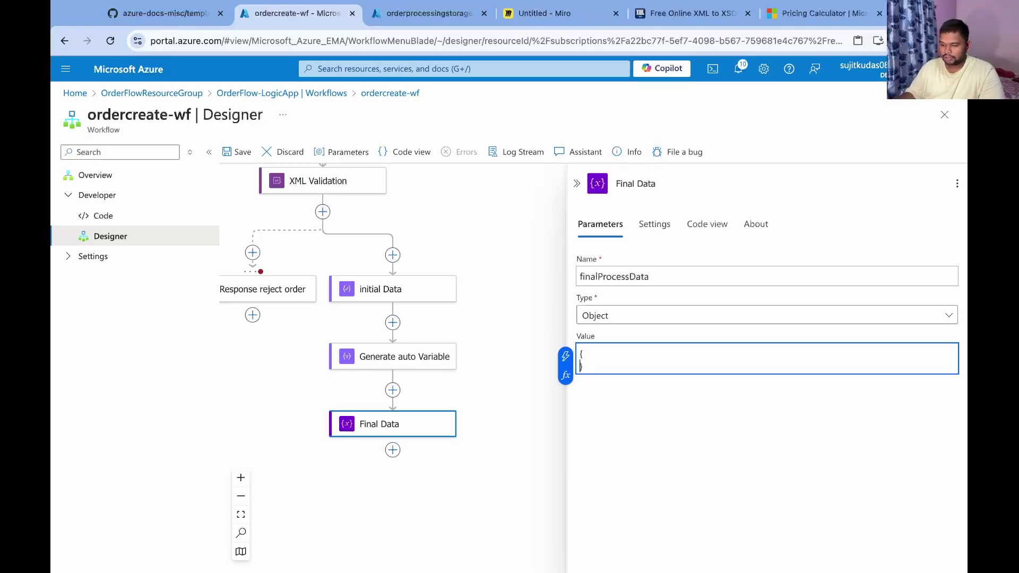
key(Left)
key(Return)
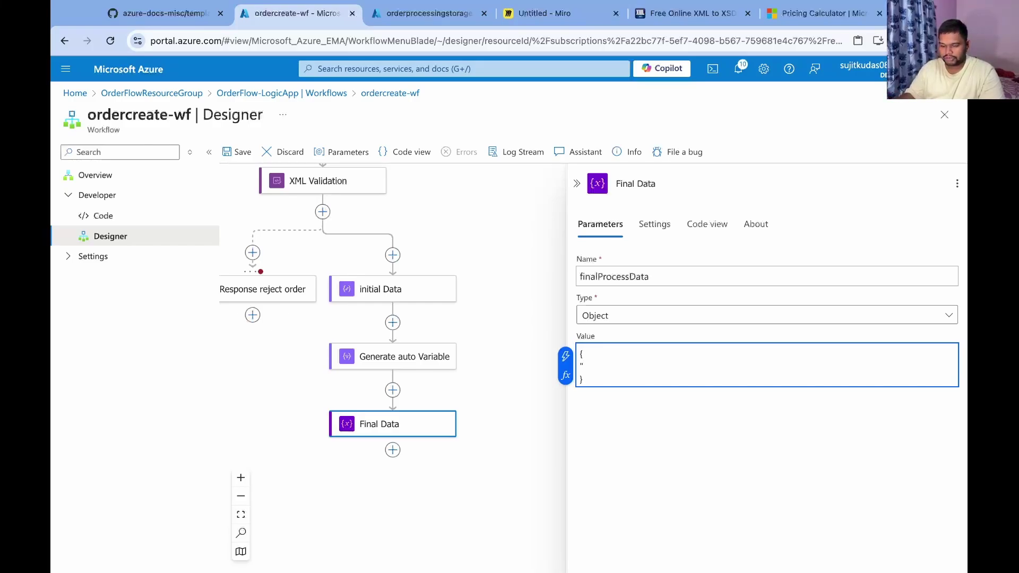
text("Customer Details":{)
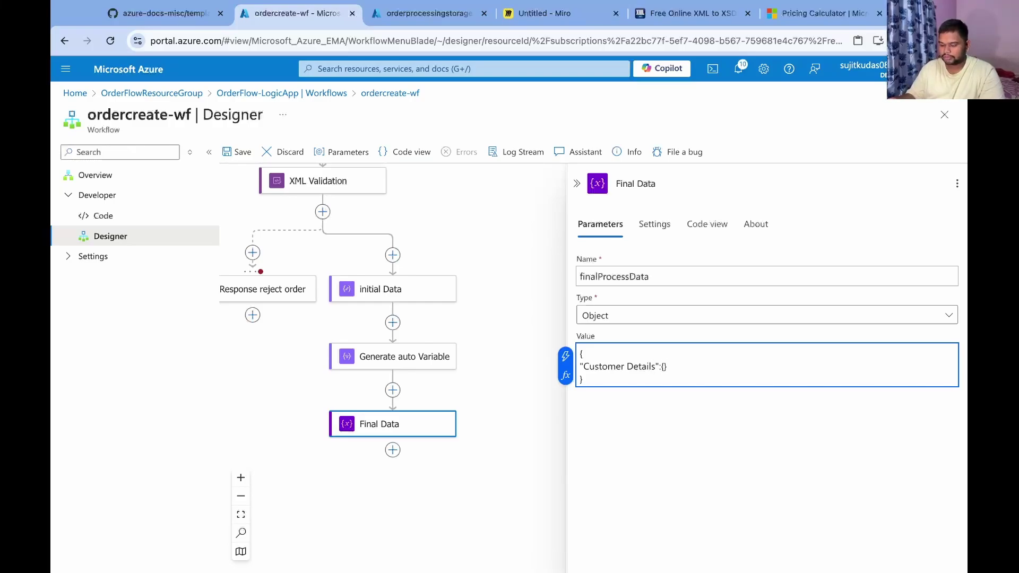
key(Return)
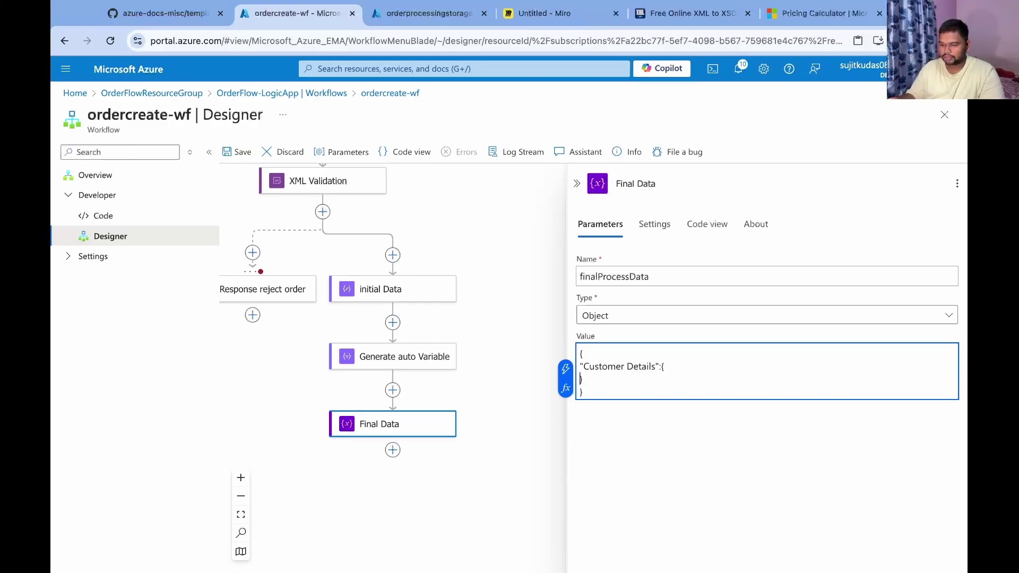
key(Return)
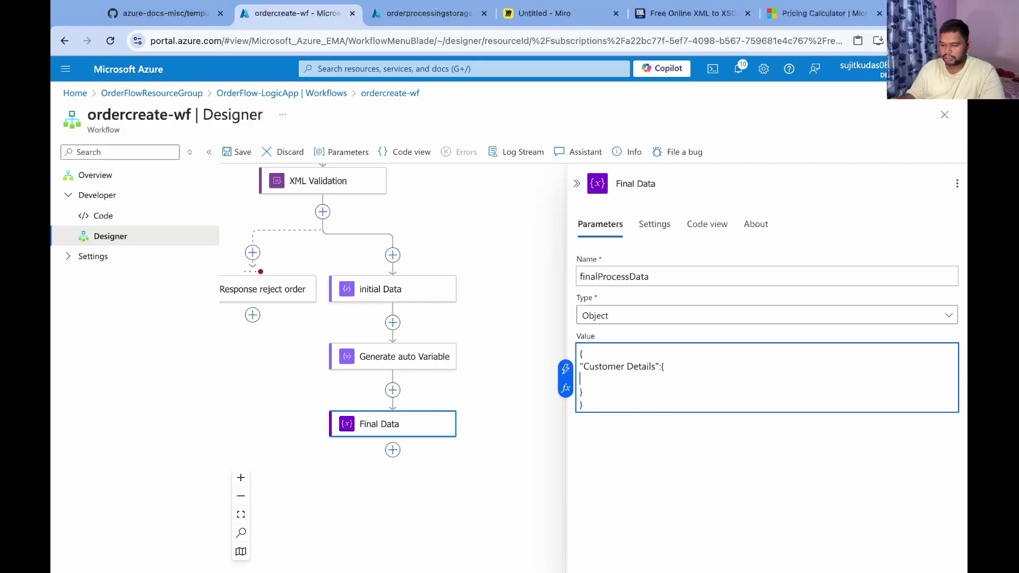
Add a "Name" property inside "Customer Details" using the Body CustomerName output of Generate auto Variable.
text("Name" :")
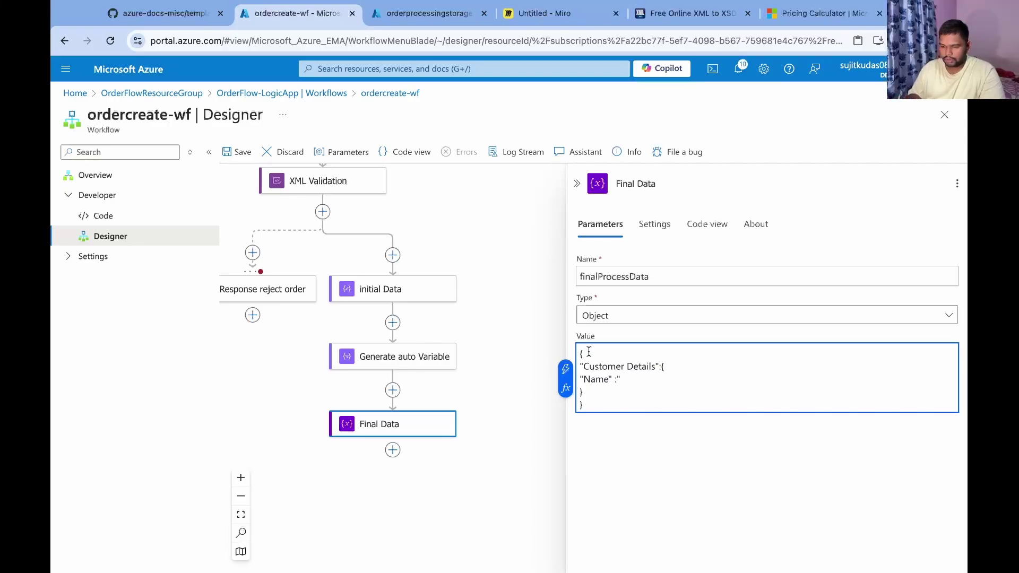
click(565, 369)
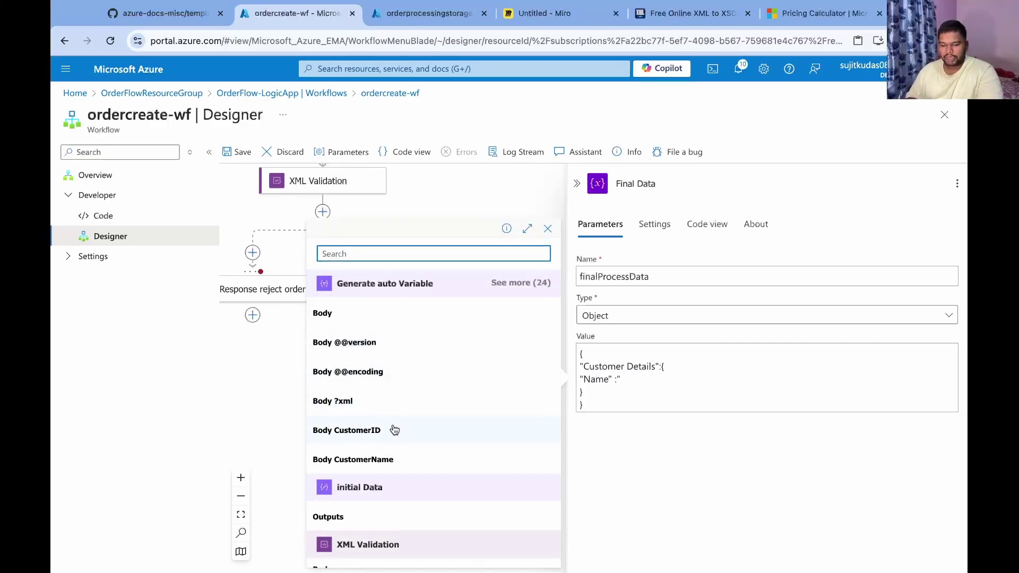
scroll(393, 427, down, 2)
scroll(393, 426, up, 2)
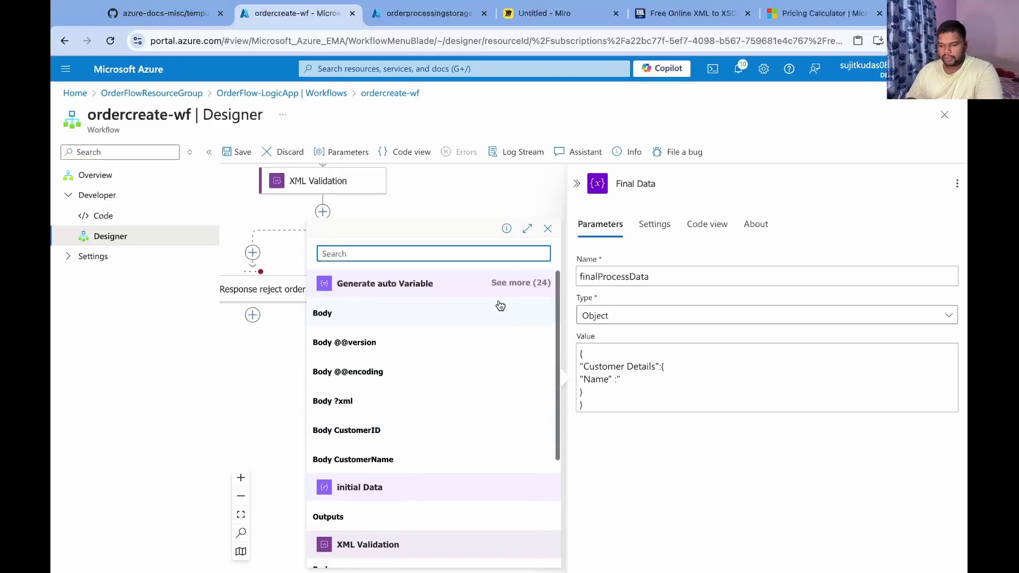
click(521, 283)
scroll(402, 479, down, 3)
scroll(393, 458, up, 2)
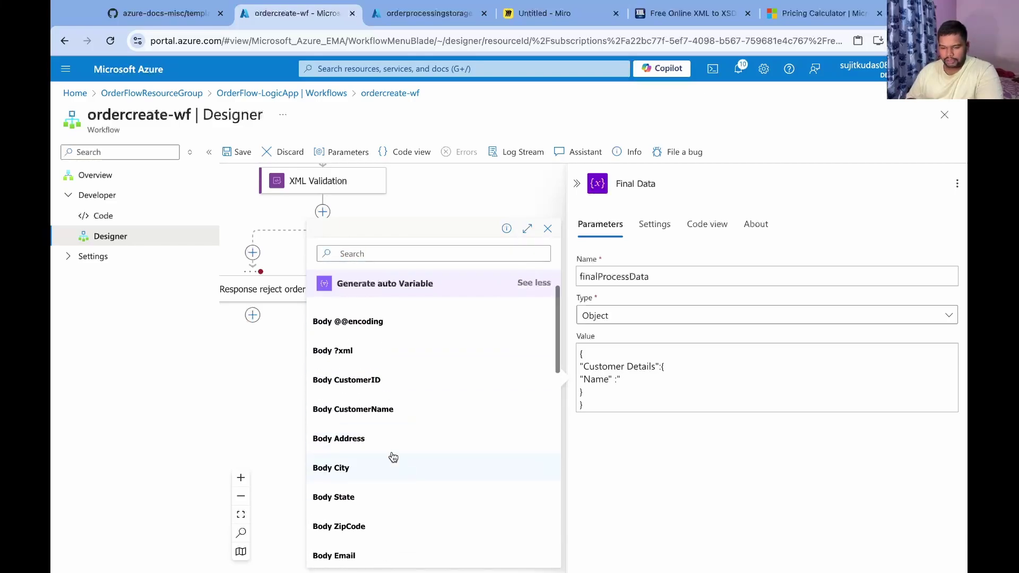
click(355, 409)
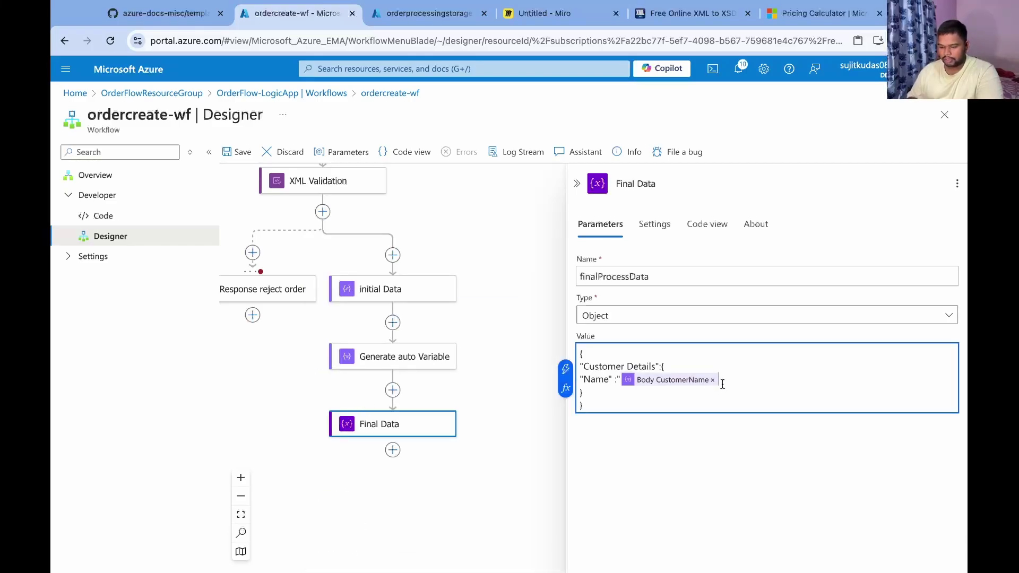
Add an "Id" property below "Name" using the Body CustomerID output of Generate auto Variable.
text(,)
key(Return)
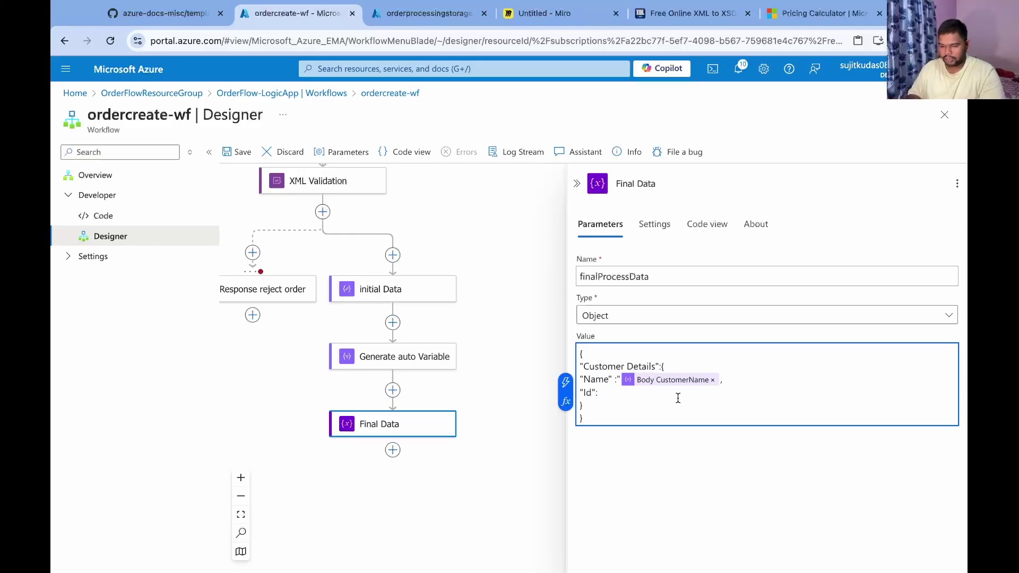
click(566, 383)
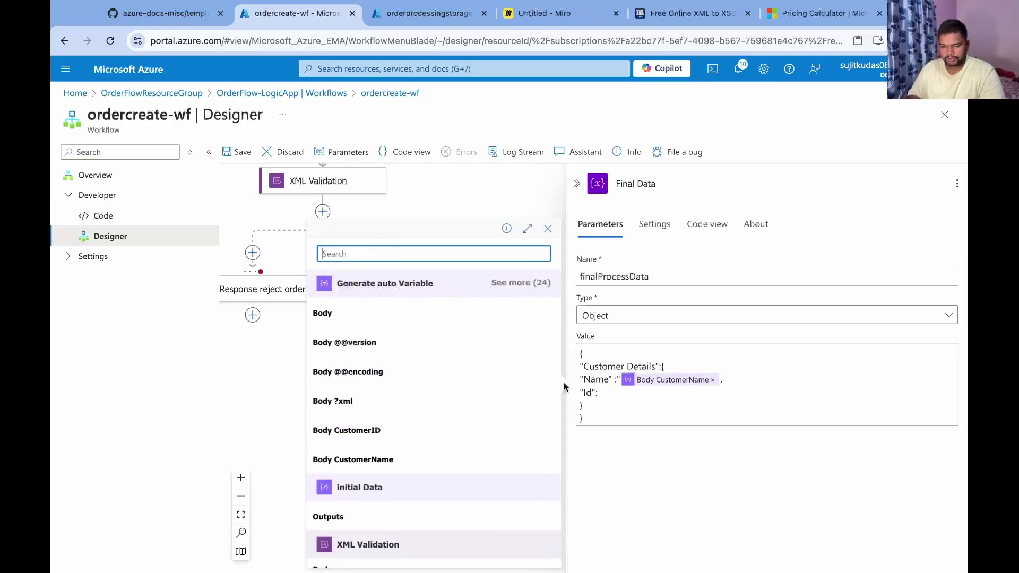
click(371, 430)
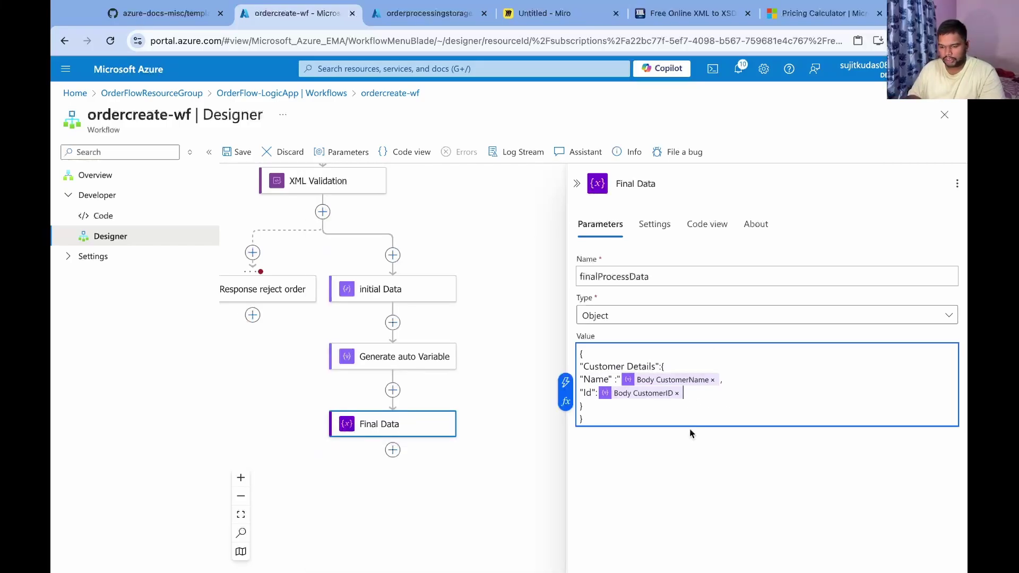
Add an "Order Details" property after the "Customer Details" object using the Body CustomerOrder output of Generate auto Variable.
click(591, 408)
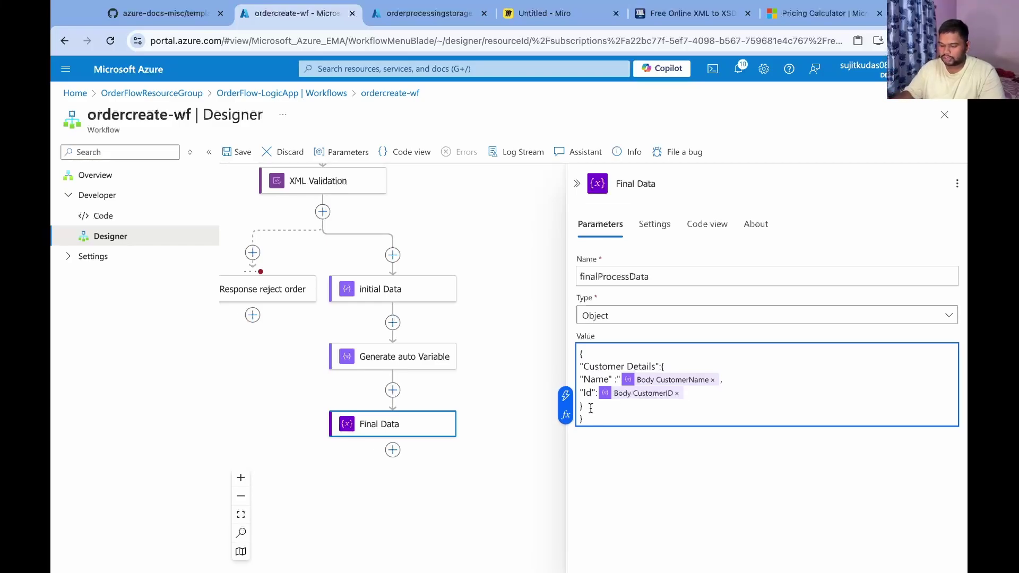
key(Return)
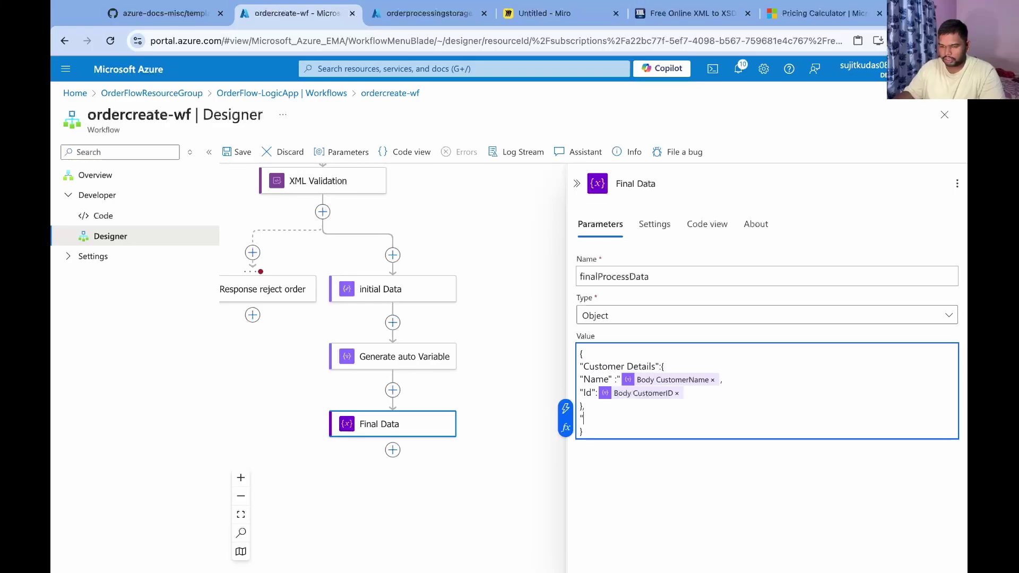
text("Order)
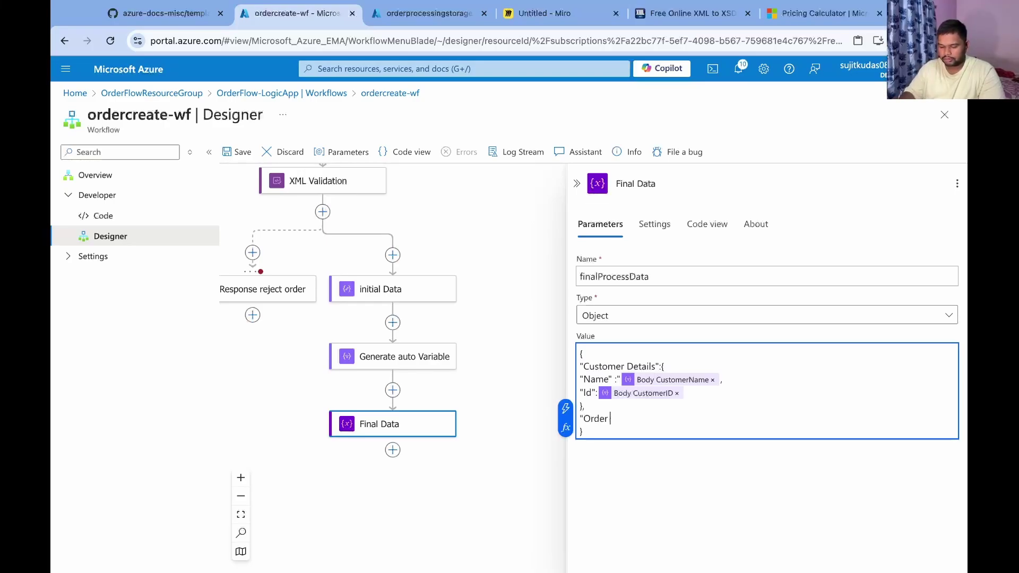
text( Details":)
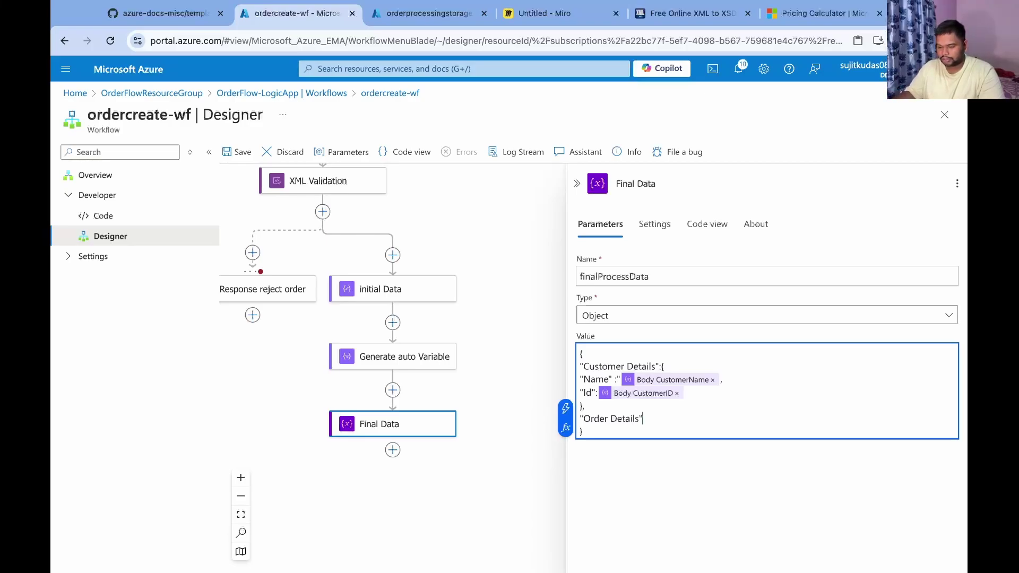
click(566, 427)
click(546, 229)
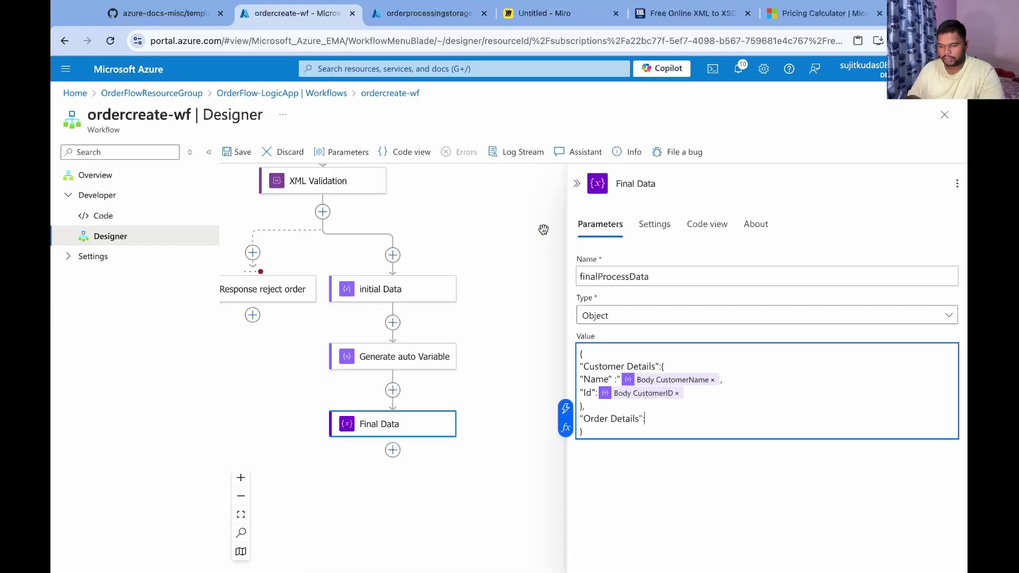
click(569, 410)
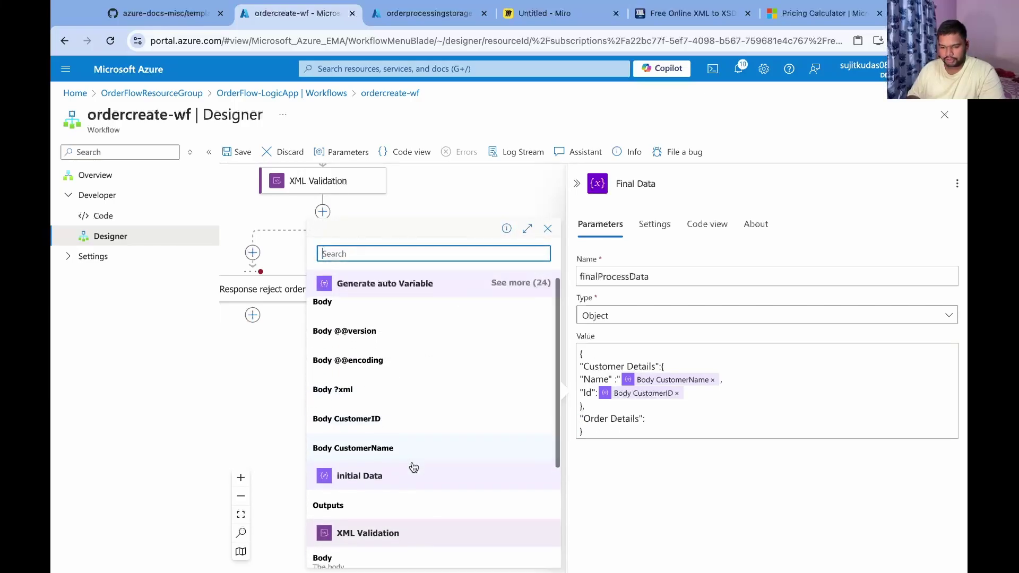
click(500, 290)
scroll(486, 519, down, 5)
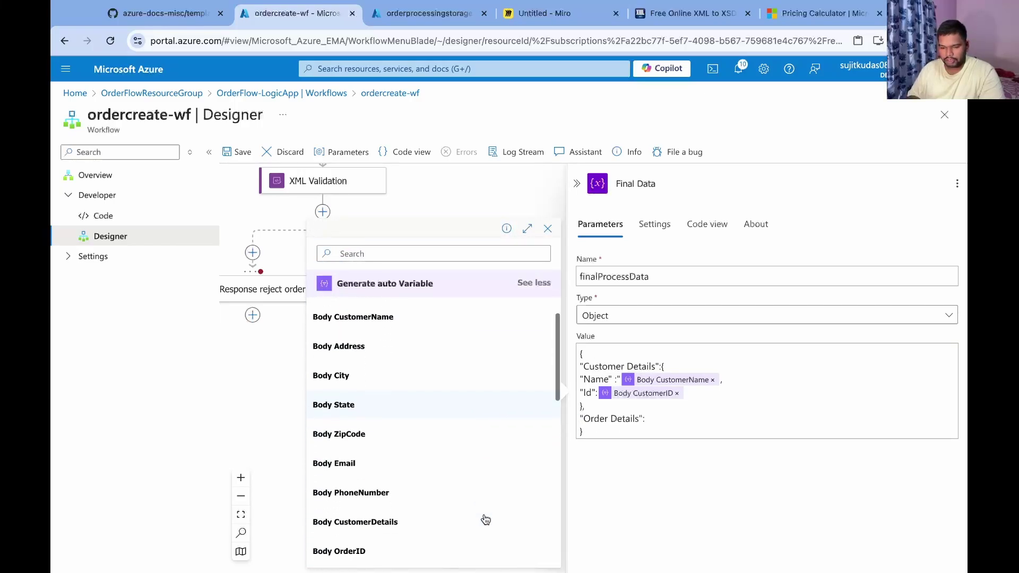
scroll(486, 519, down, 4)
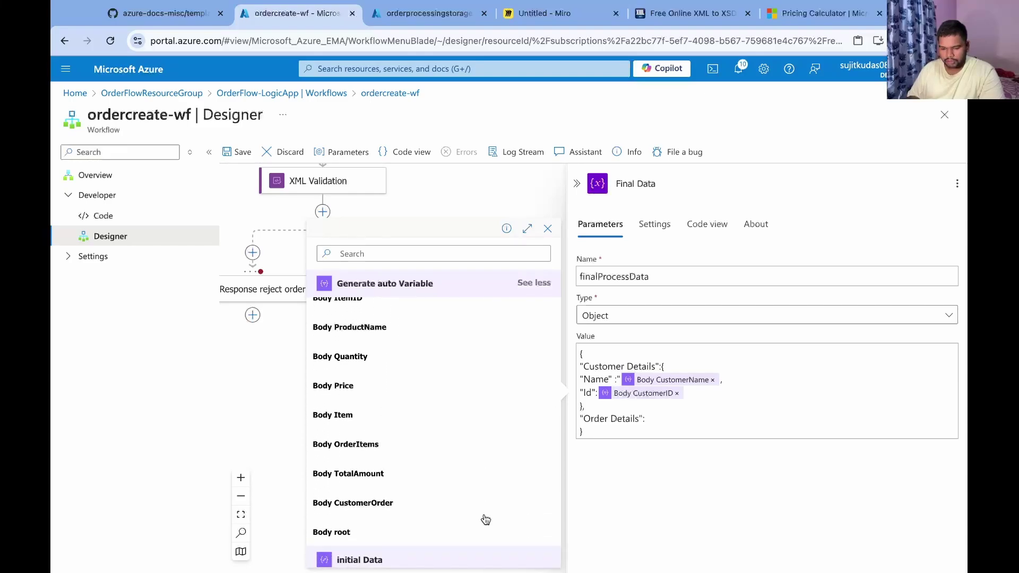
click(380, 503)
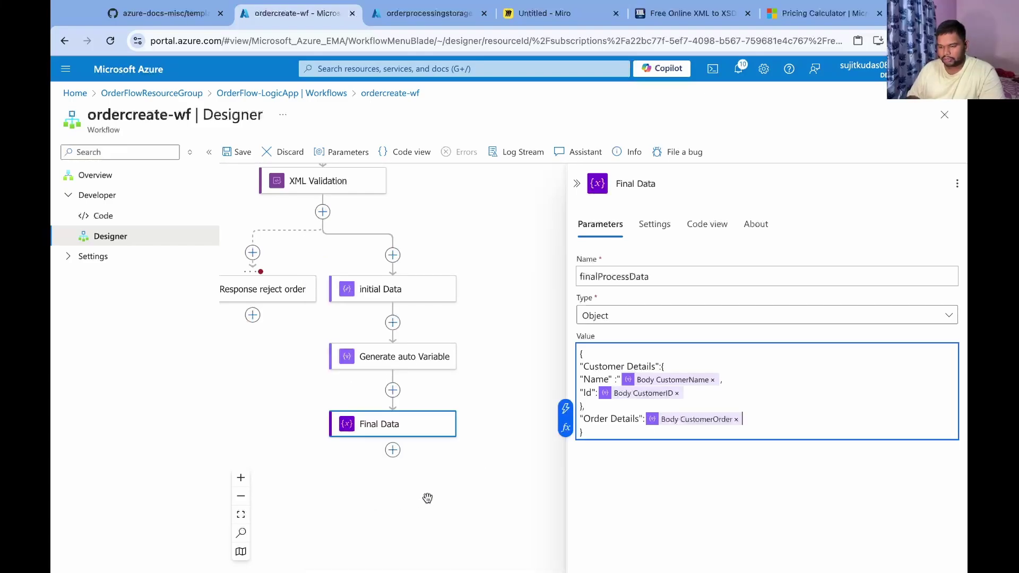
Switch to Visual Studio Code, examine the CustomerOrder element in inputOrder.xml, and return to the workflow designer.
key(ctrl+Left)
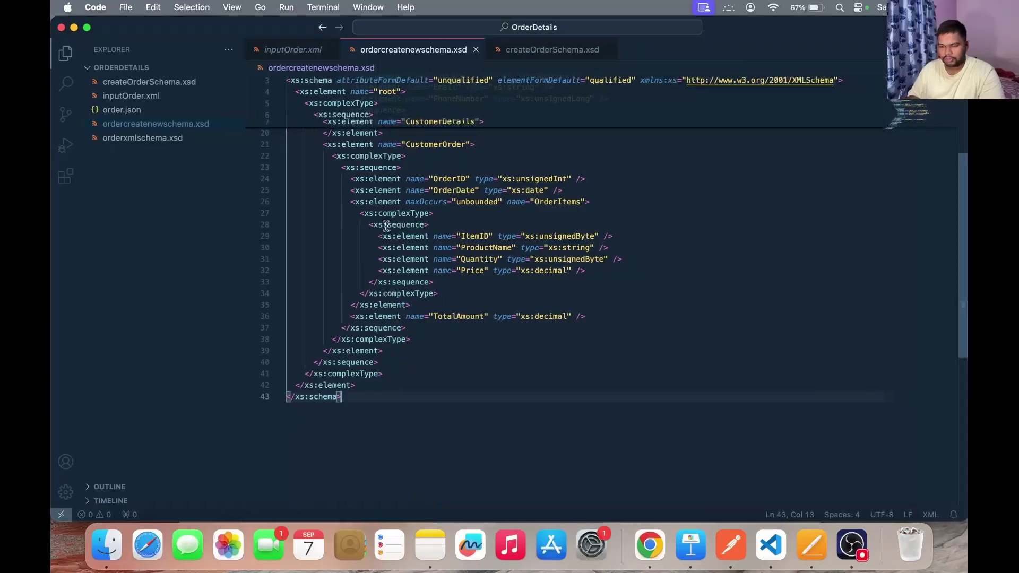
click(279, 52)
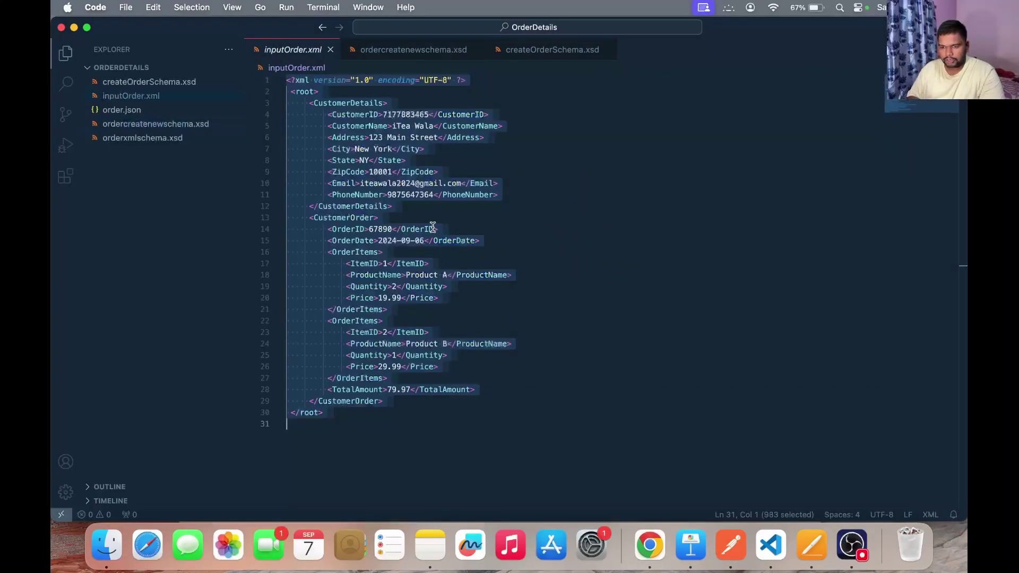
click(471, 321)
click(352, 218)
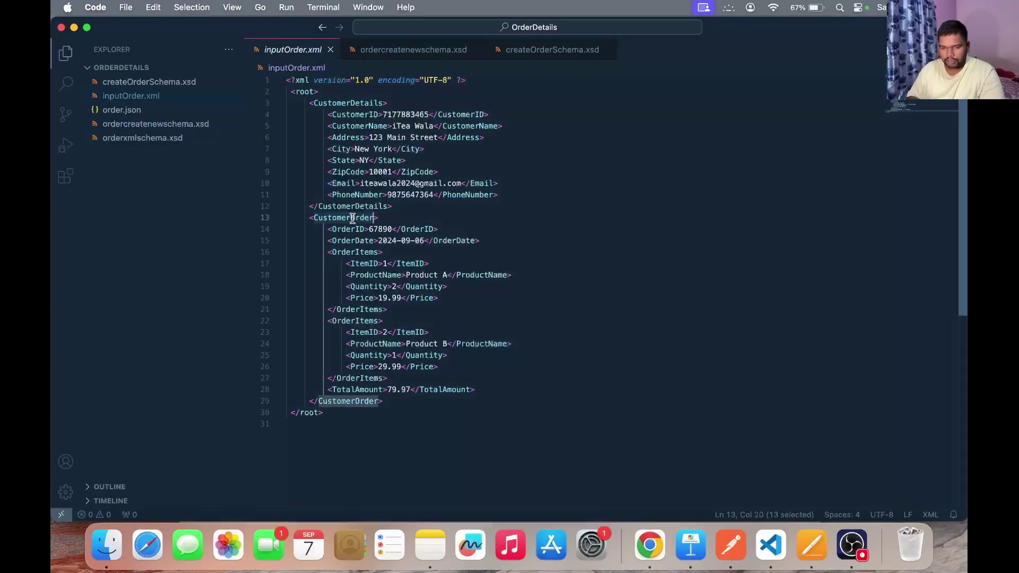
key(super+Tab)
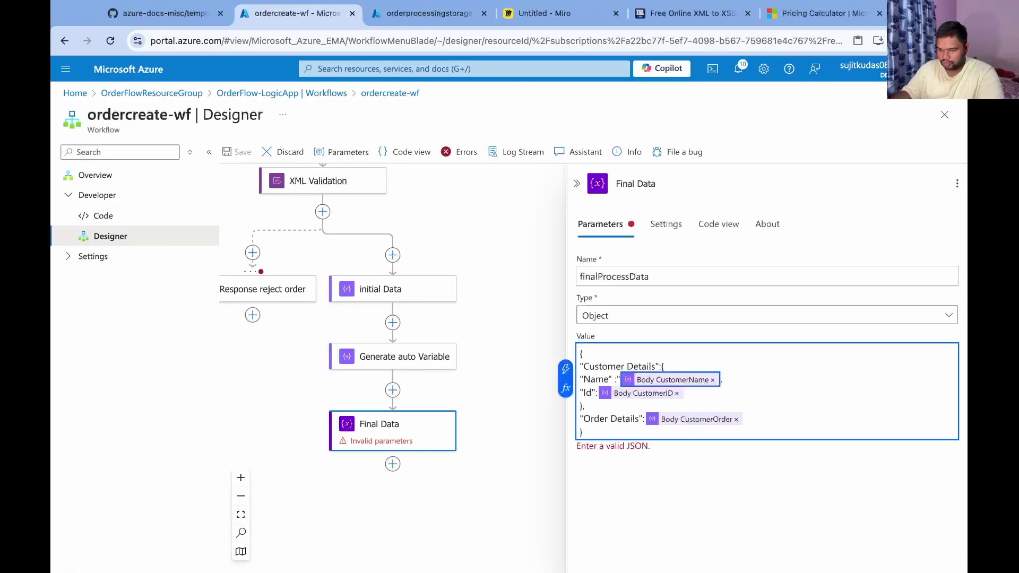
Remove the stray quotation mark before the Body CustomerName token in the Final Data value and save the workflow.
click(615, 379)
key(BackSpace)
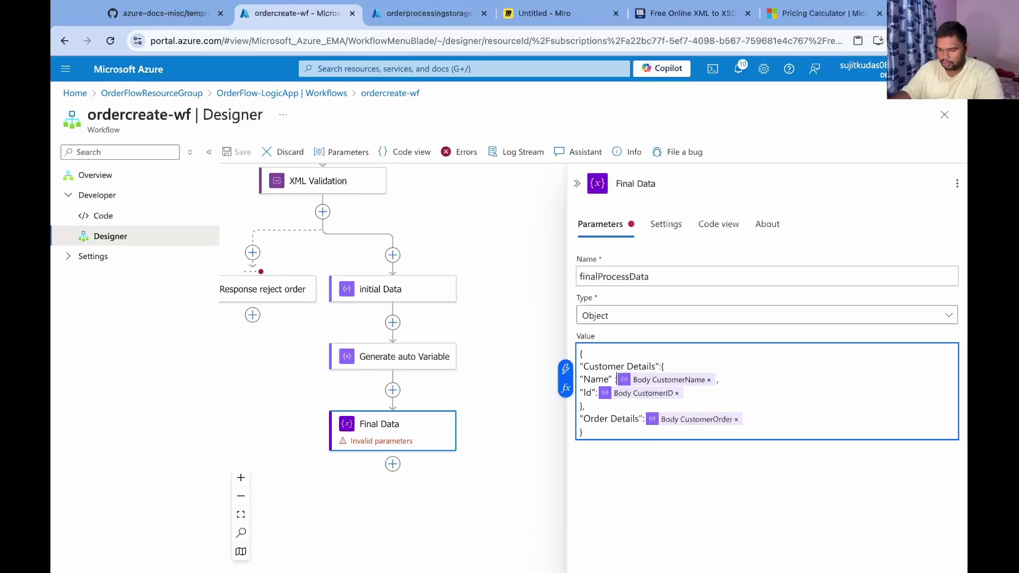
click(683, 505)
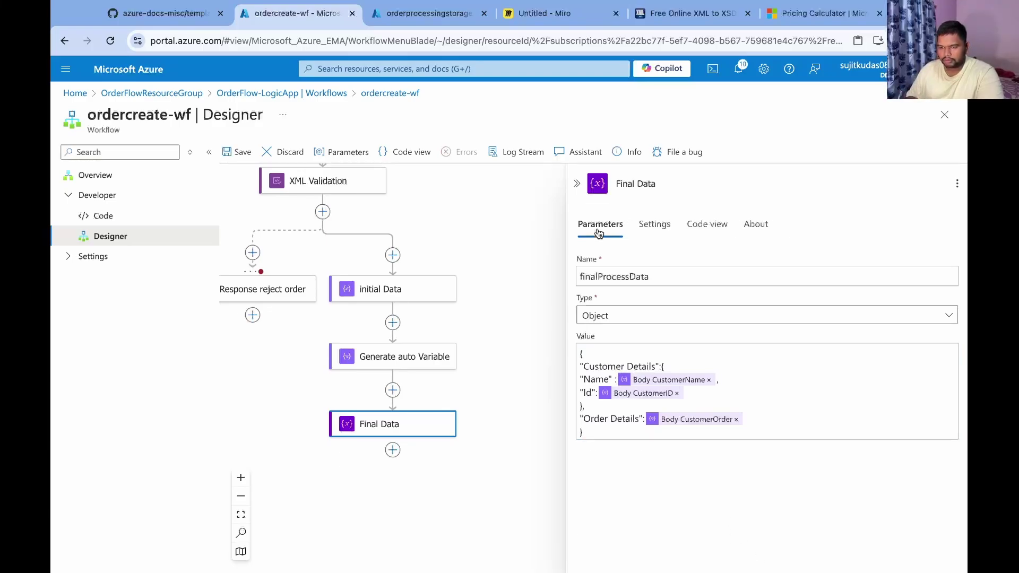
click(231, 154)
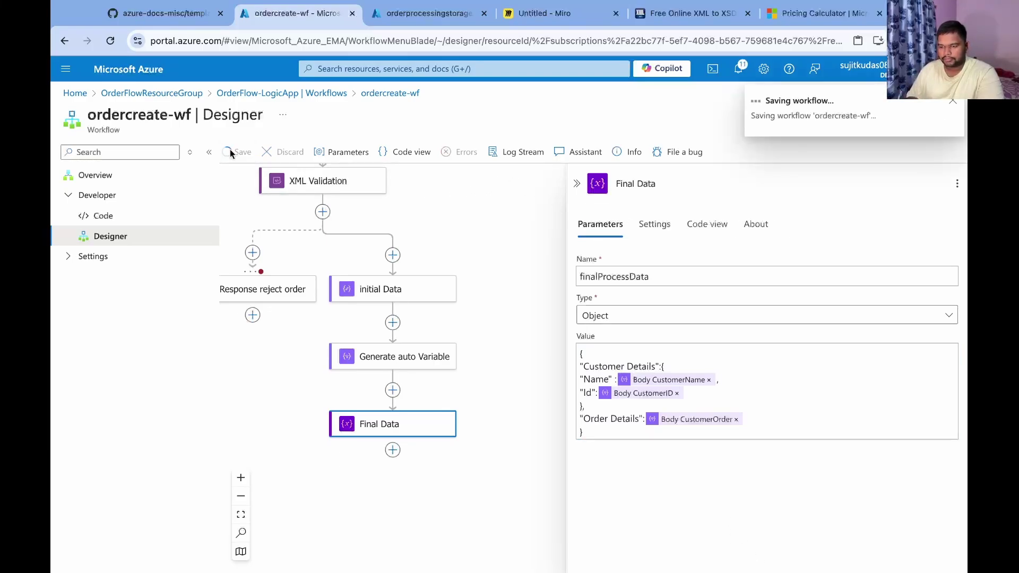
Add a Request connector Response action directly after Final Data.
click(393, 450)
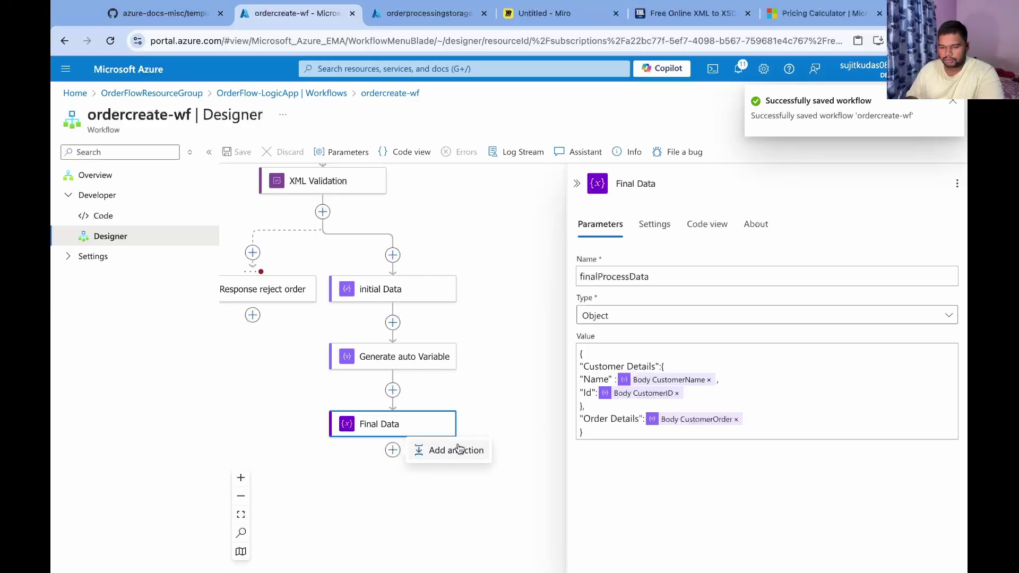
click(456, 449)
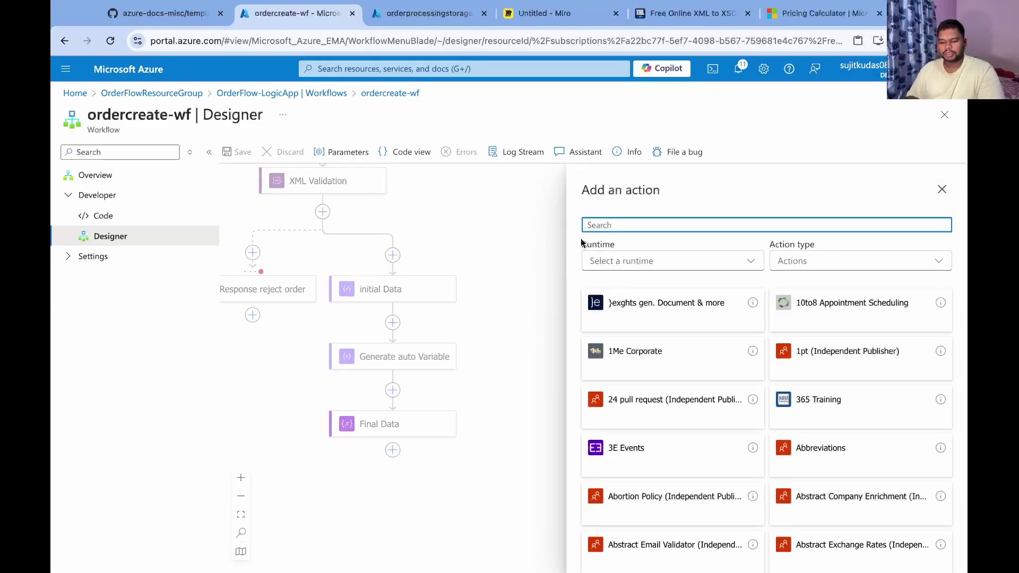
text(res)
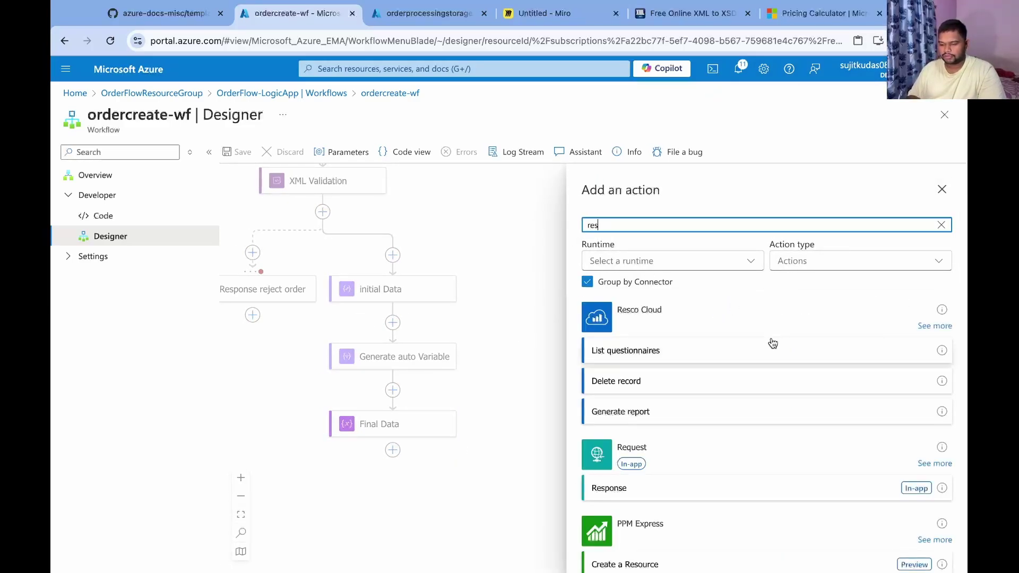
click(646, 484)
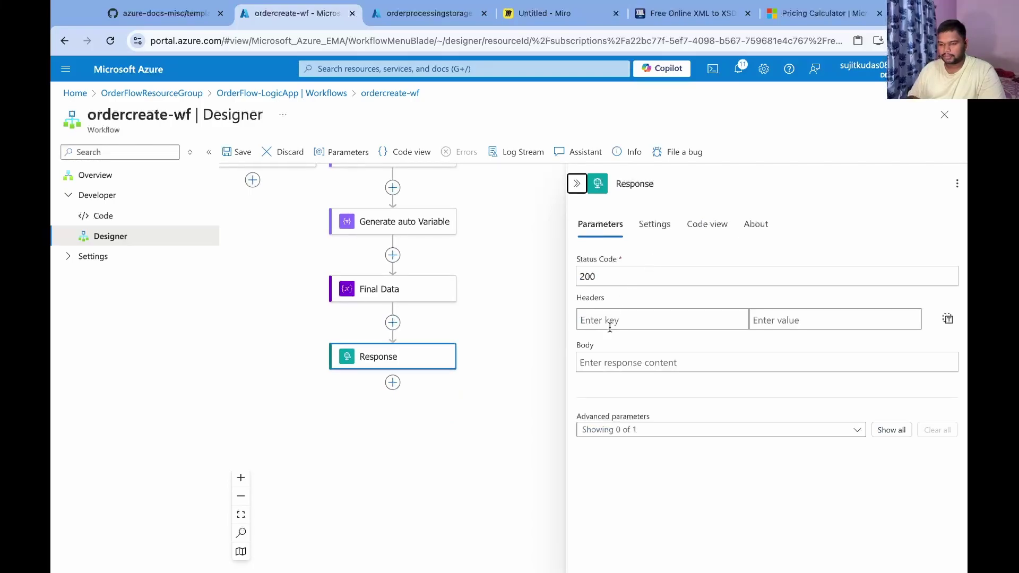
click(620, 363)
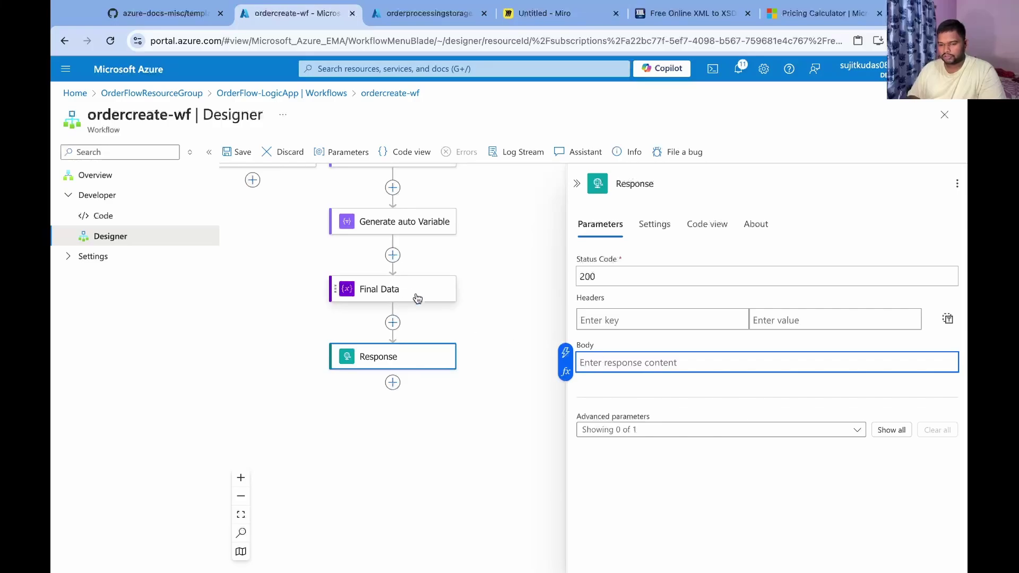
click(566, 352)
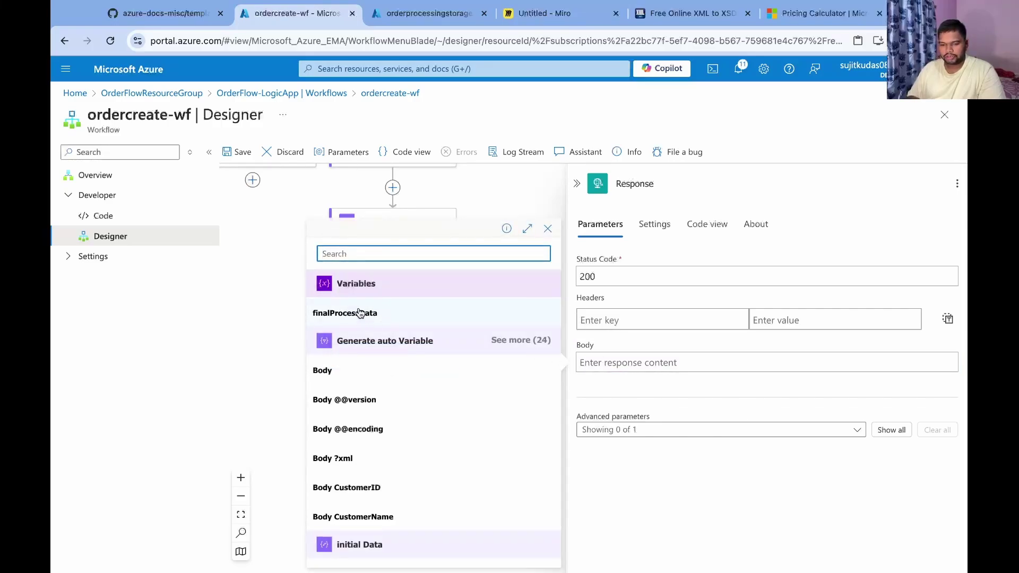
scroll(472, 437, down, 1)
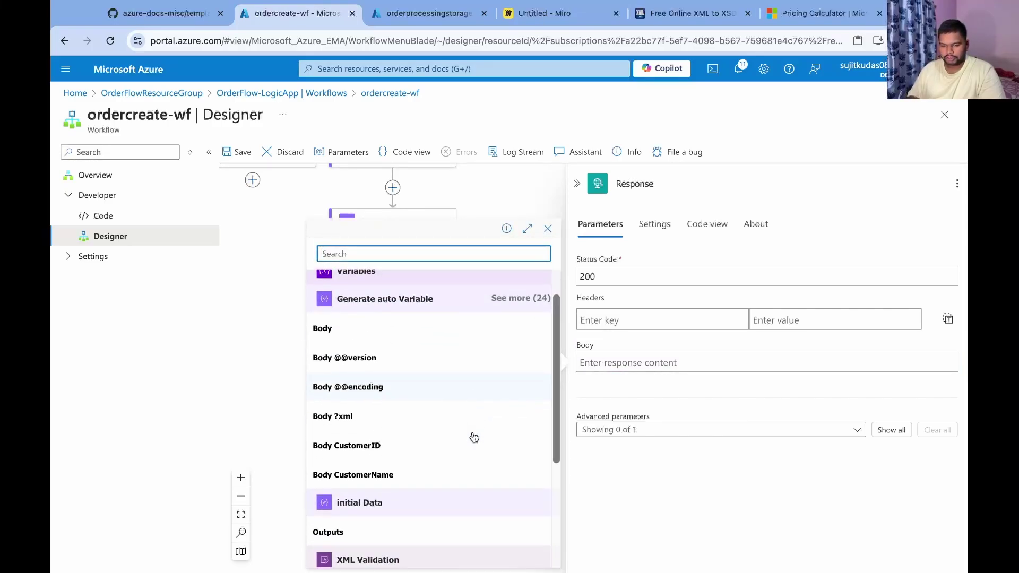
scroll(474, 437, up, 1)
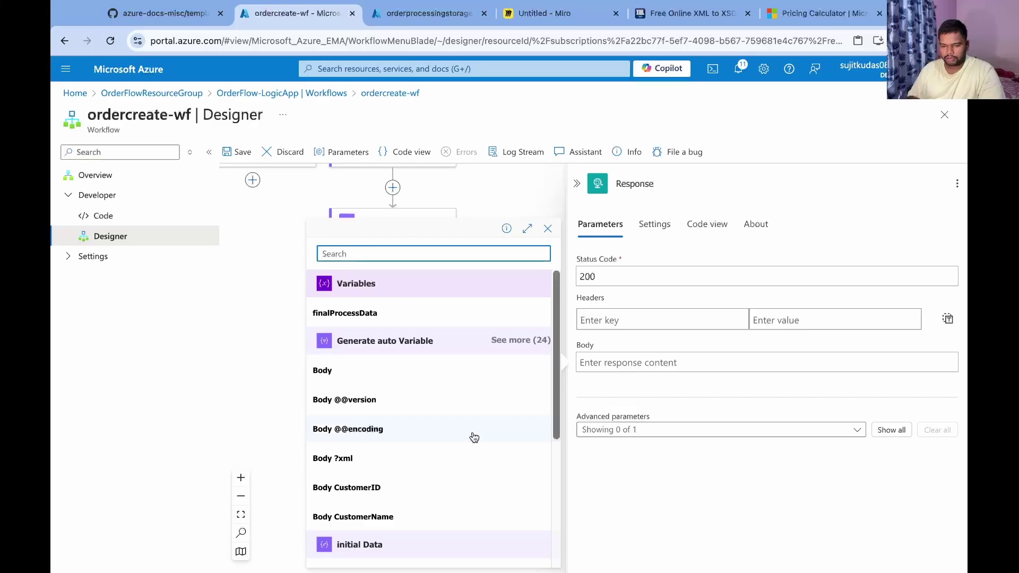
scroll(474, 437, down, 3)
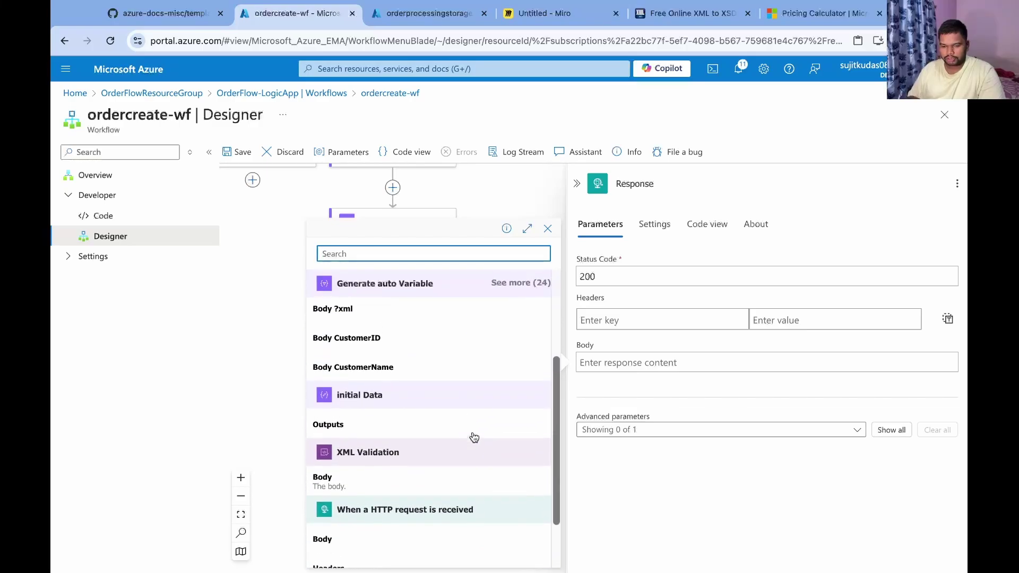
click(273, 413)
click(398, 298)
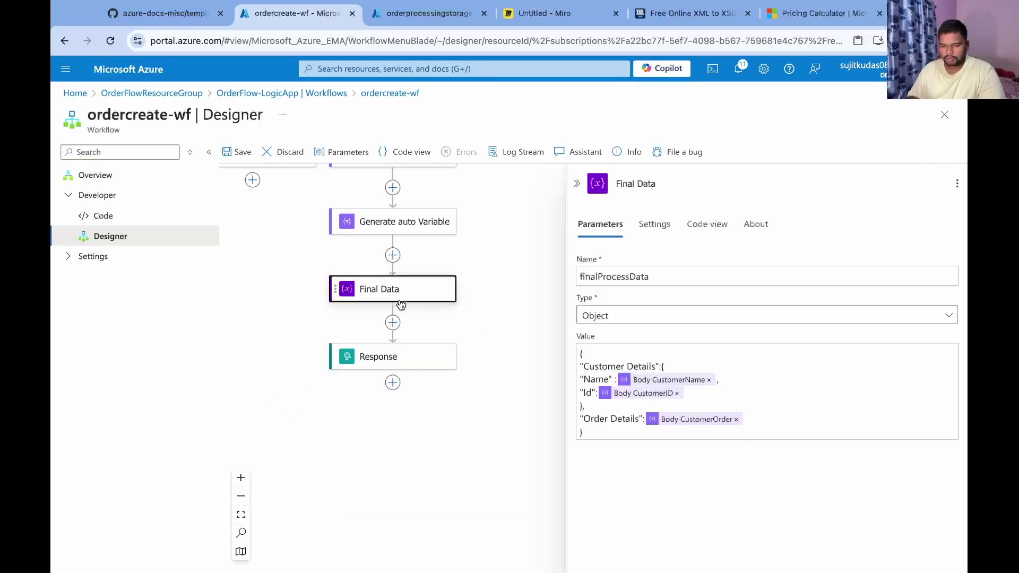
click(392, 357)
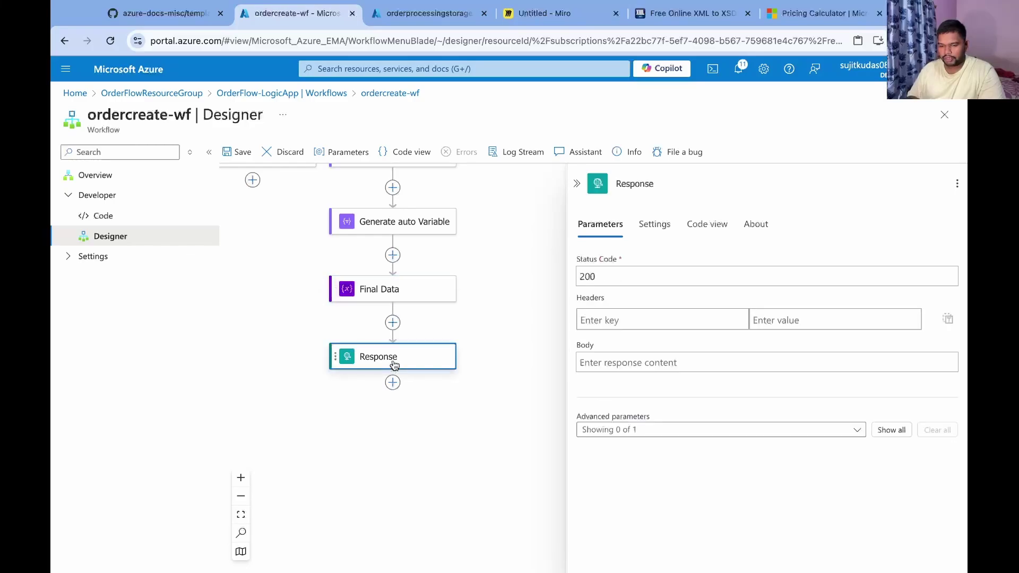
Set the Response action's body to the finalProcessData variable and save the workflow.
click(624, 363)
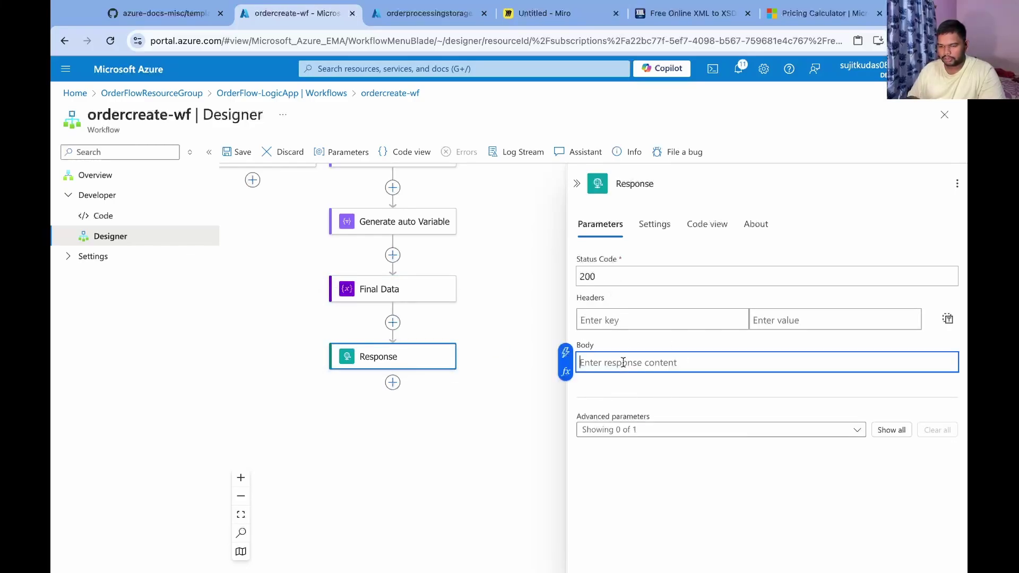
click(565, 353)
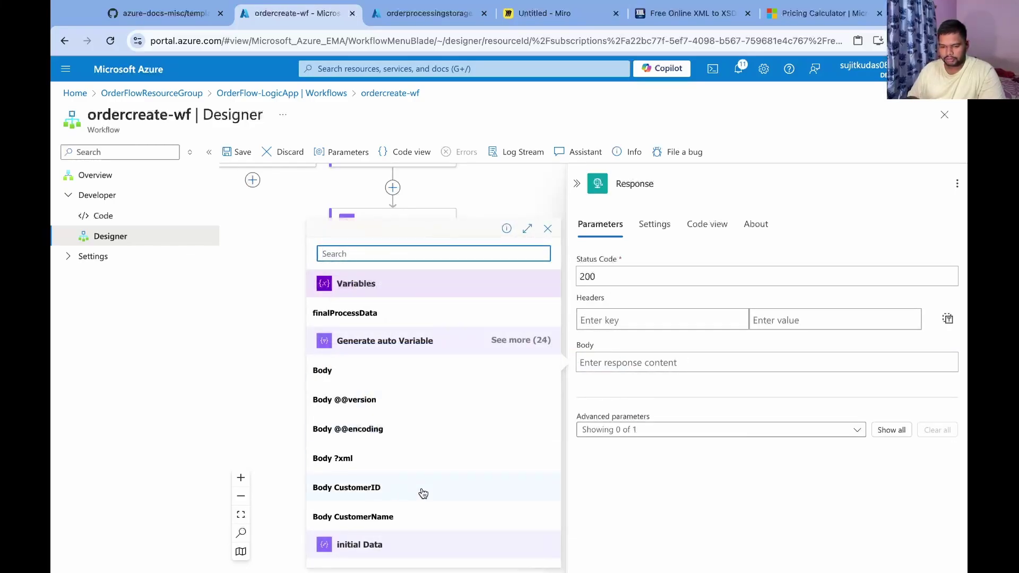
scroll(423, 494, down, 5)
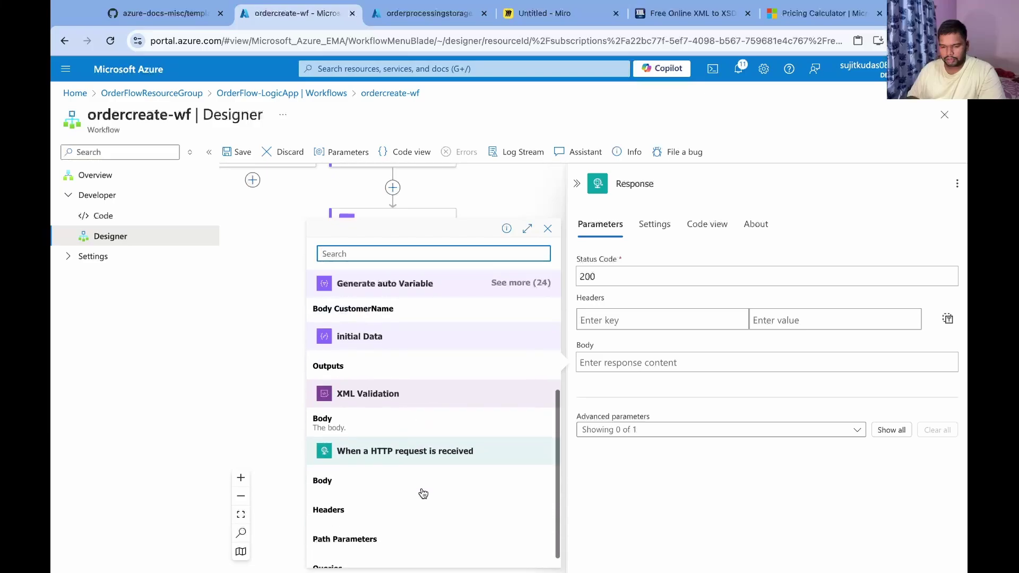
scroll(423, 493, up, 5)
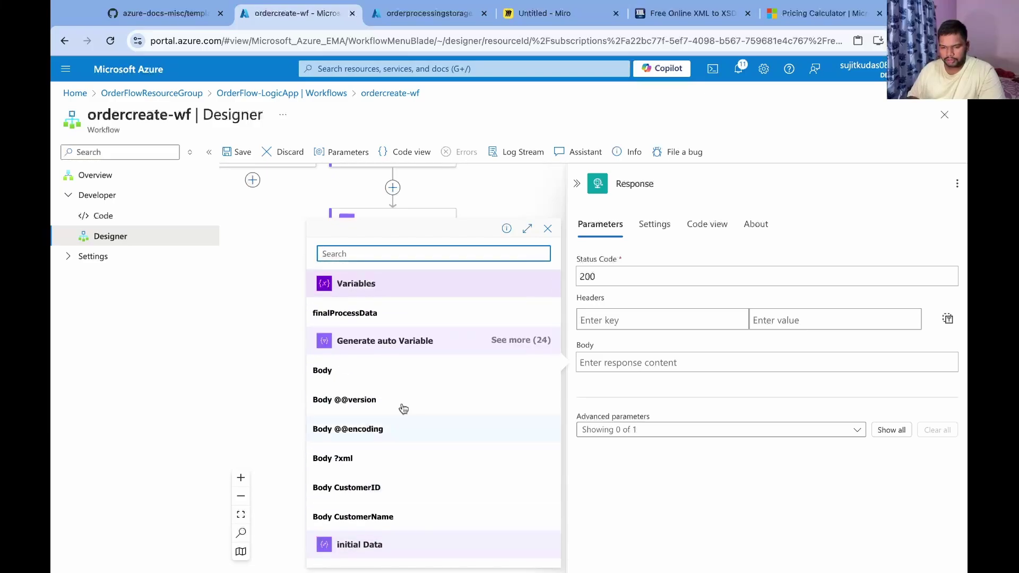
click(353, 313)
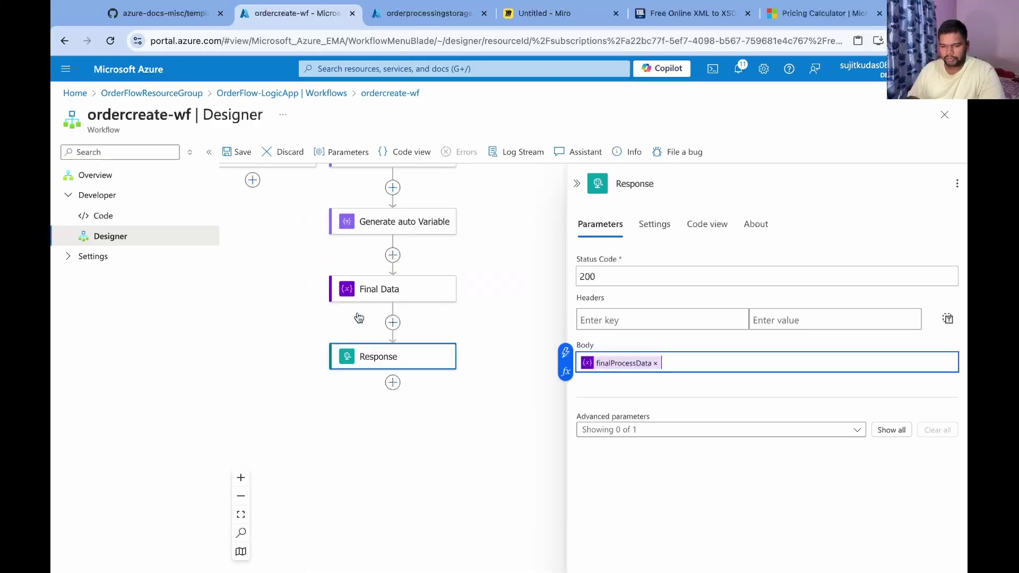
click(237, 154)
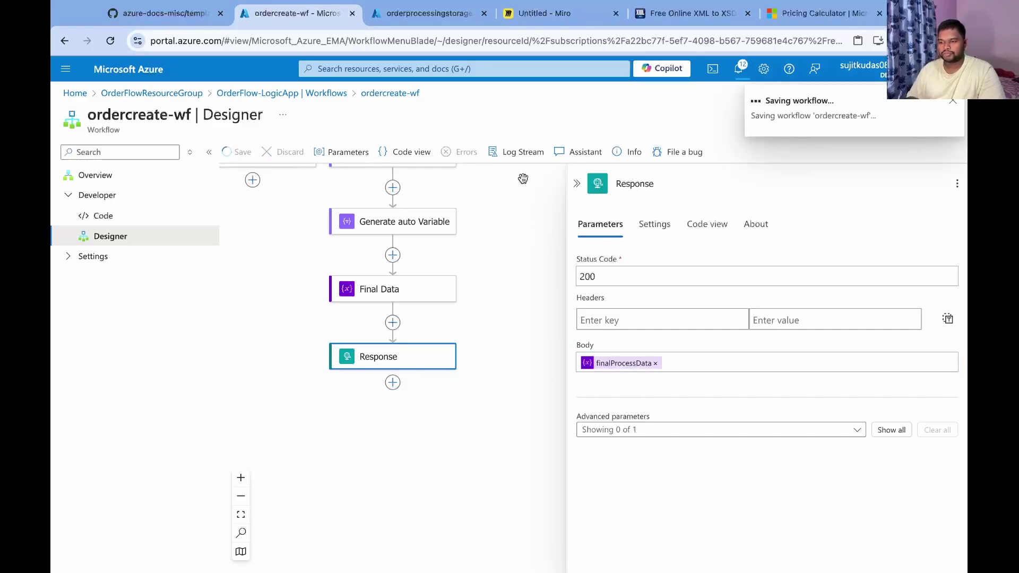
Switch to Postman, send the XML POST request to the ordercreate-wf trigger, and examine the Customer Details and Order Details in the returned JSON.
key(alt+Tab)
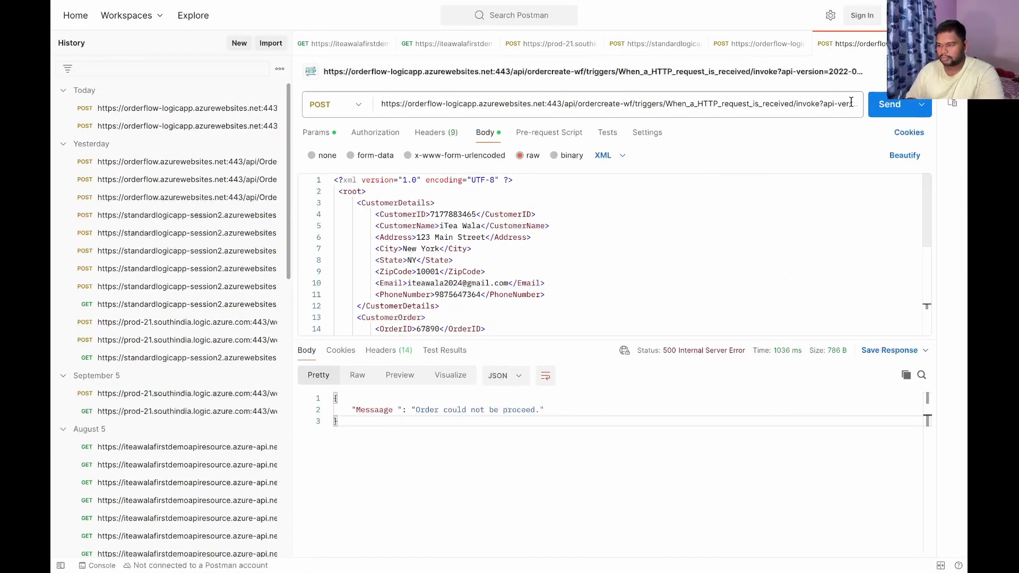
click(901, 104)
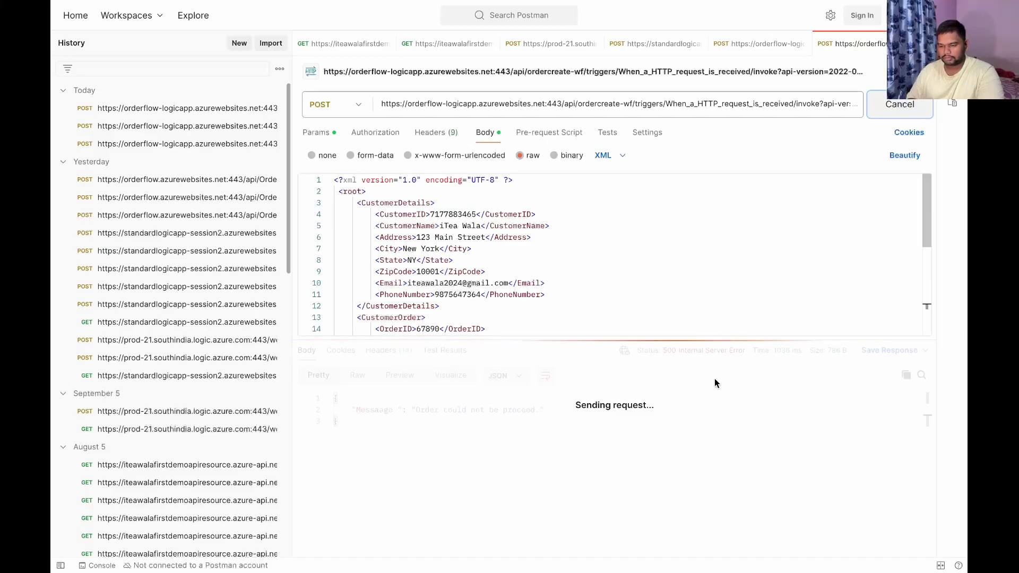
scroll(572, 505, down, 5)
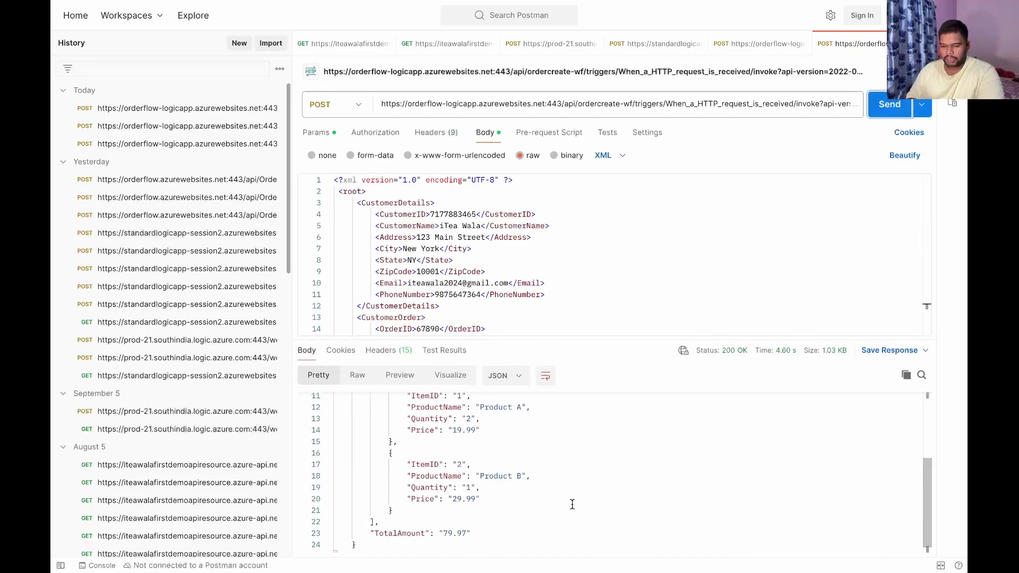
scroll(572, 503, up, 5)
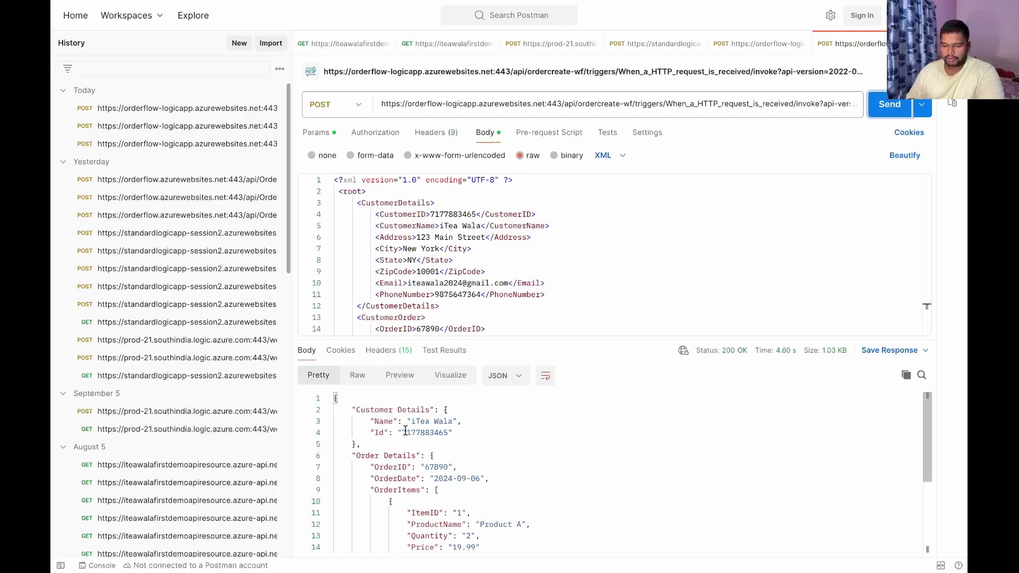
scroll(441, 451, down, 5)
scroll(440, 452, up, 5)
scroll(475, 494, down, 5)
scroll(475, 494, up, 5)
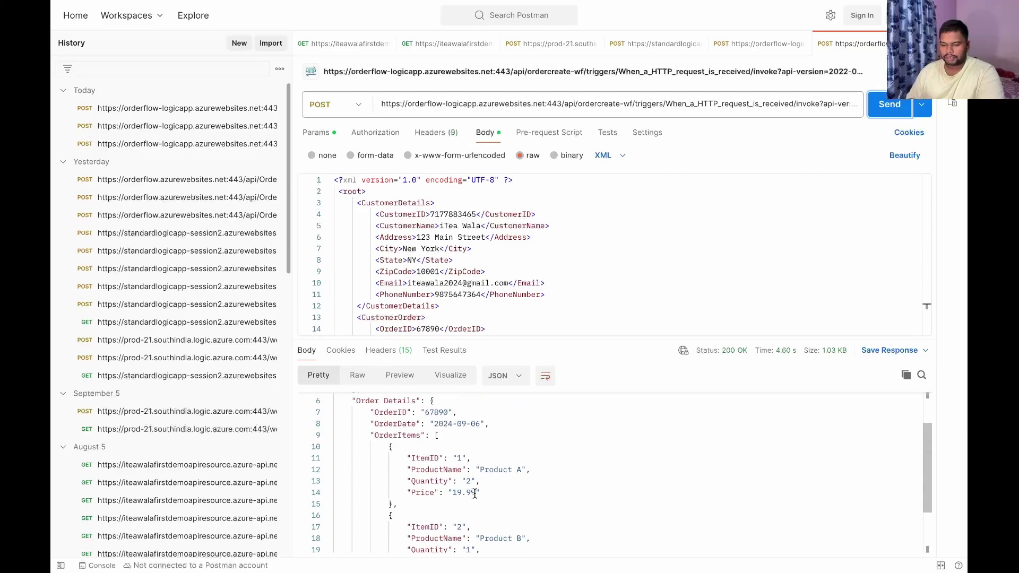
Switch to the Miro board in the browser and examine the flowchart branches that follow Create Required JSON Object to store.
key(super+Tab)
click(554, 19)
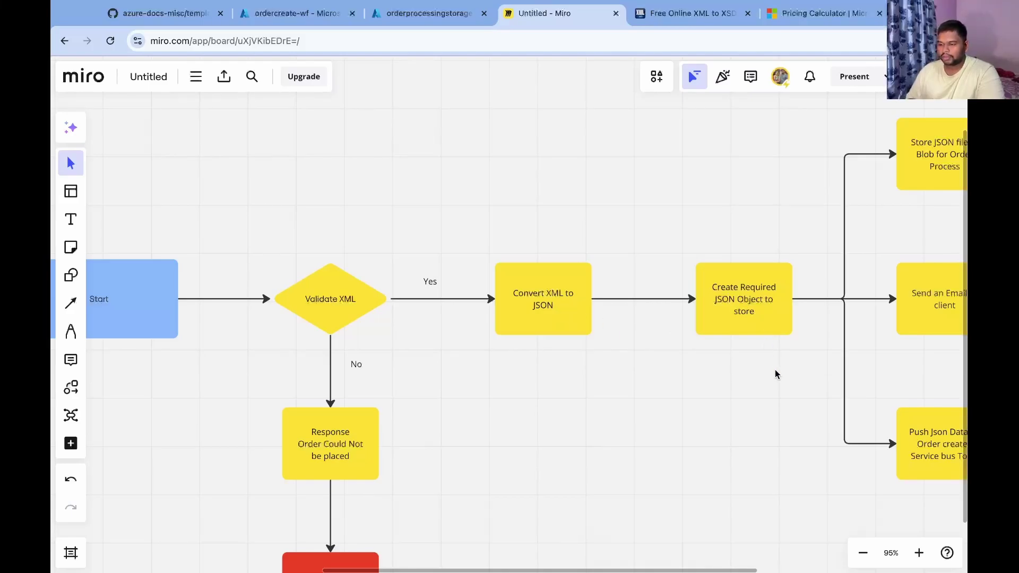
scroll(775, 374, right, 8)
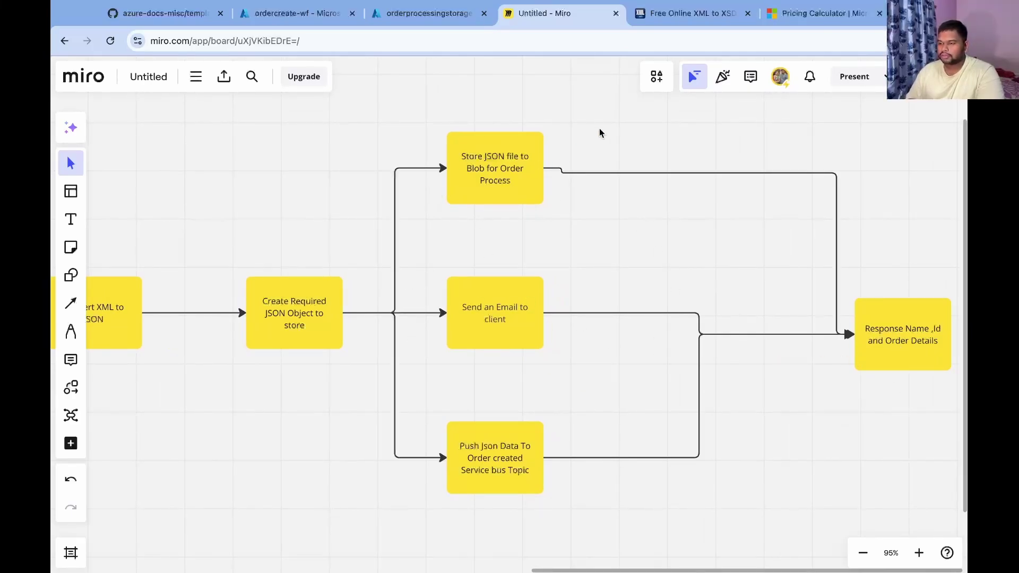
In the ordercreate-wf designer, add a parallel branch after Final Data with the in-app Azure Blob Storage action Upload blob to storage container.
click(268, 19)
click(392, 323)
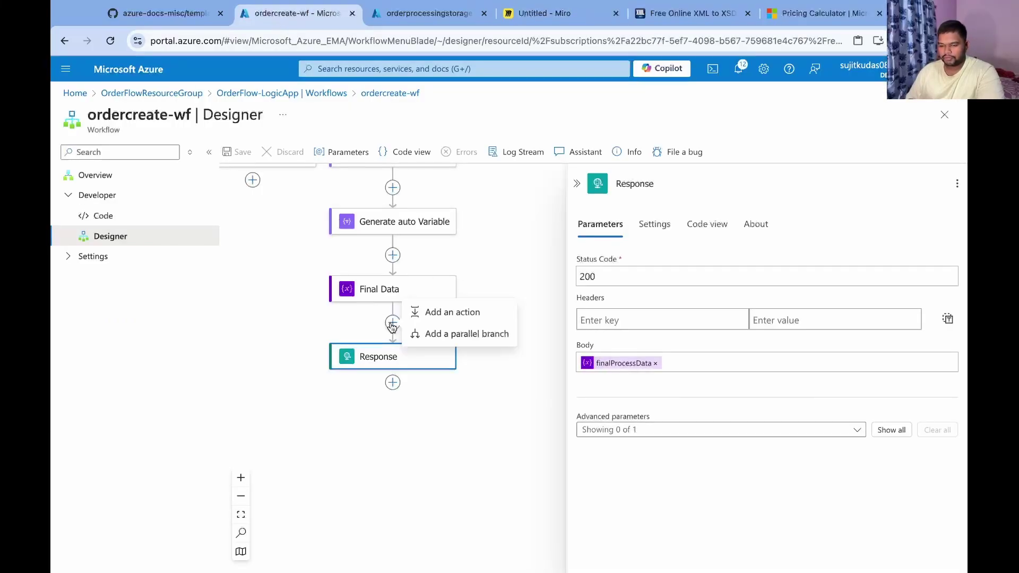
click(465, 335)
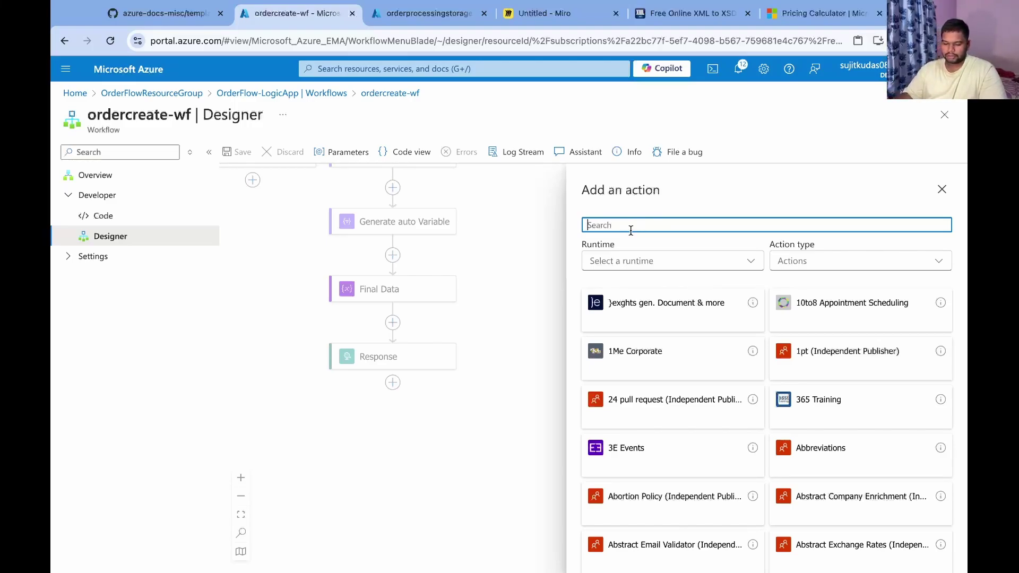
text(blob)
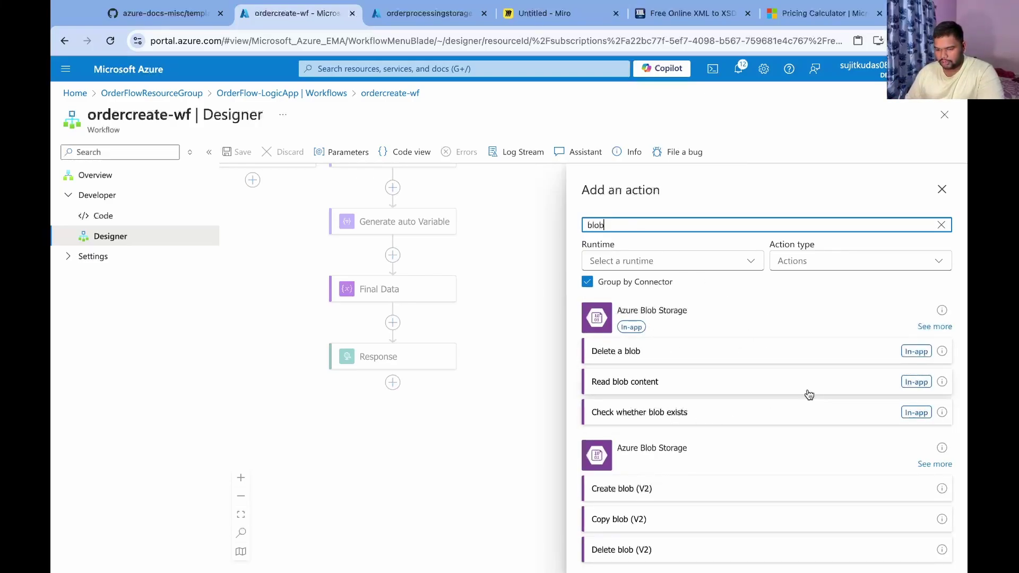
click(934, 327)
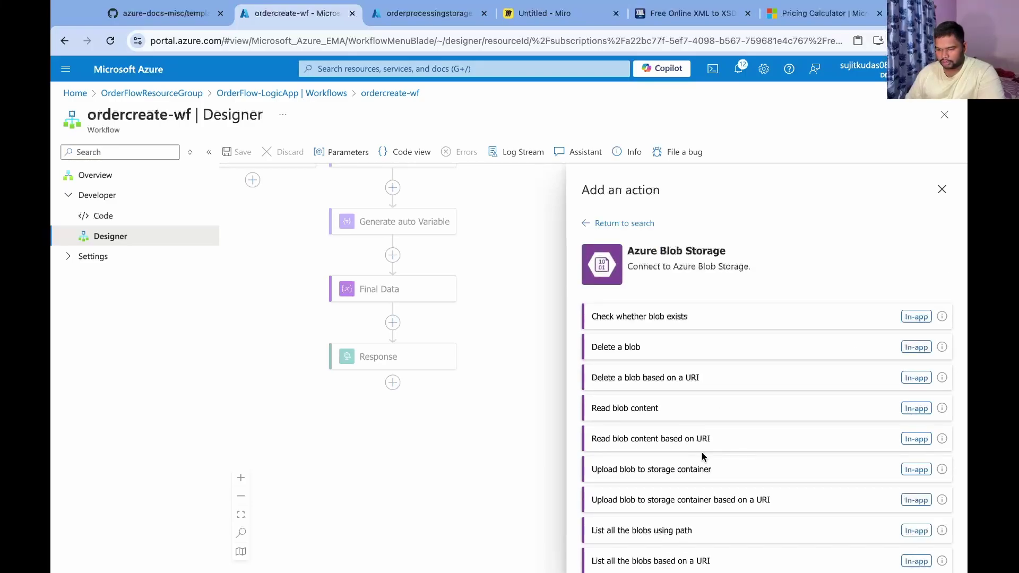
scroll(702, 454, down, 3)
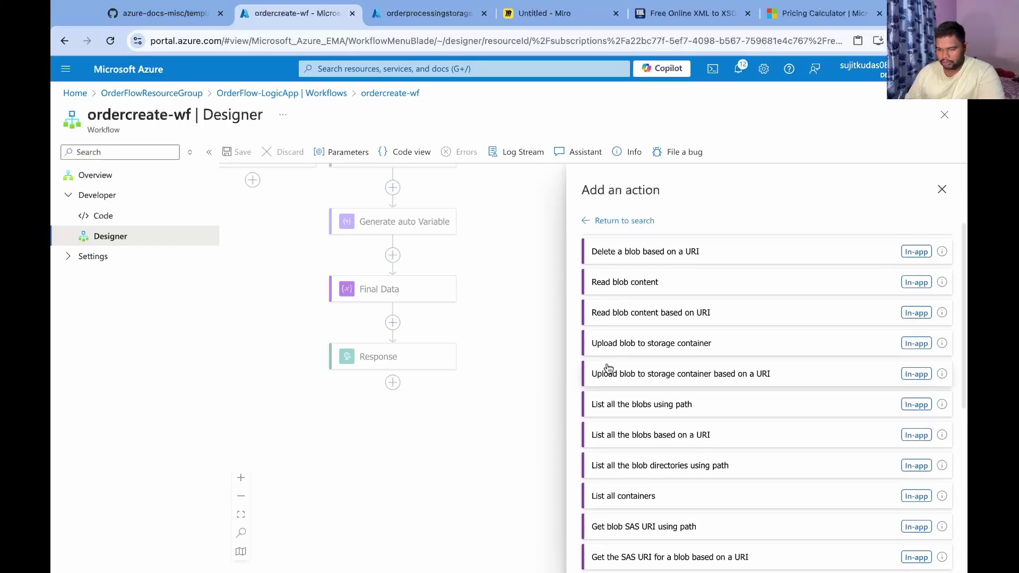
click(649, 351)
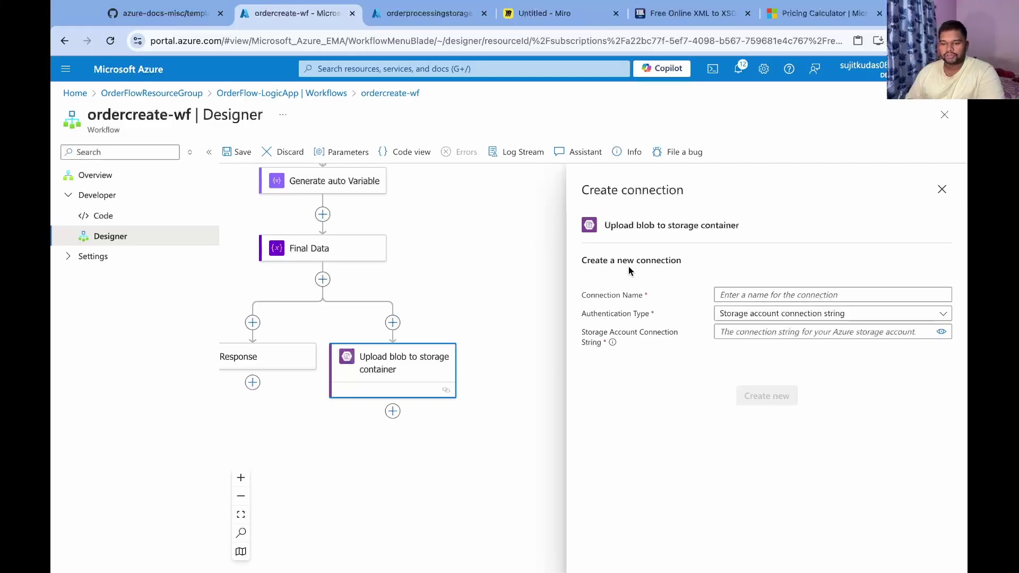
Name the new blob upload connection "blobstorage connection" and keep Storage account connection string as its authentication type.
click(759, 296)
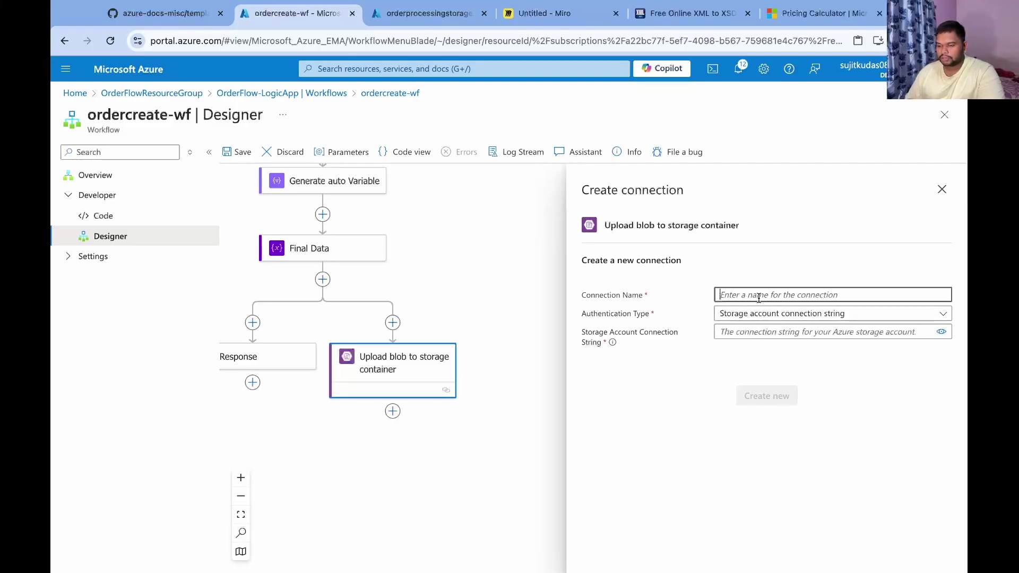
text(blobstorage connec)
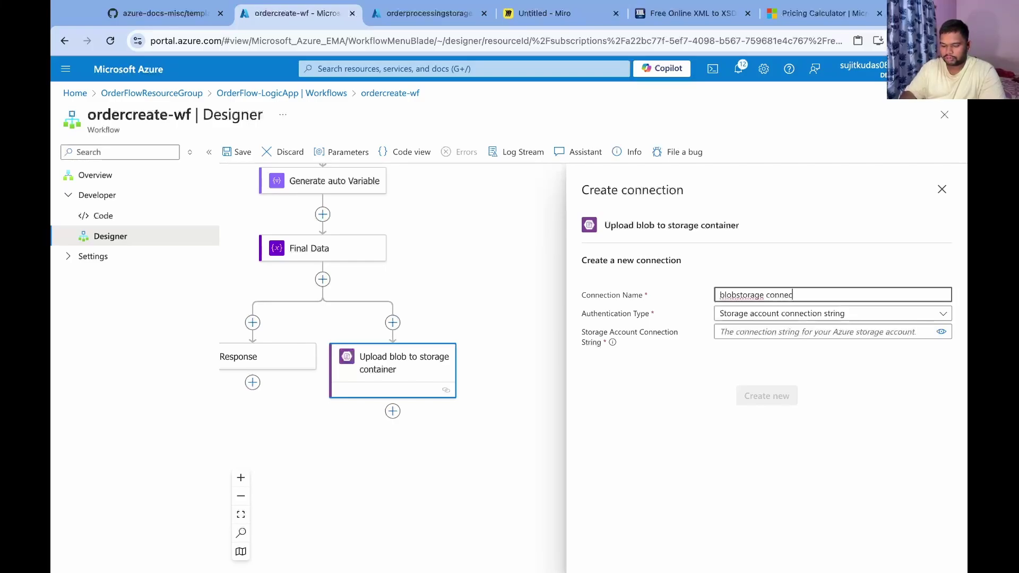
text(tion)
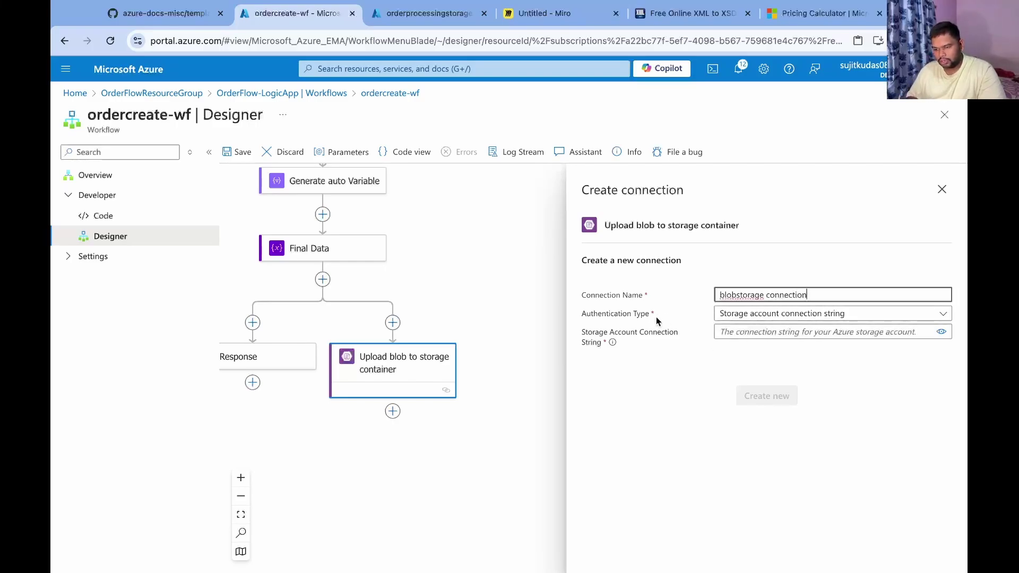
click(731, 319)
click(733, 319)
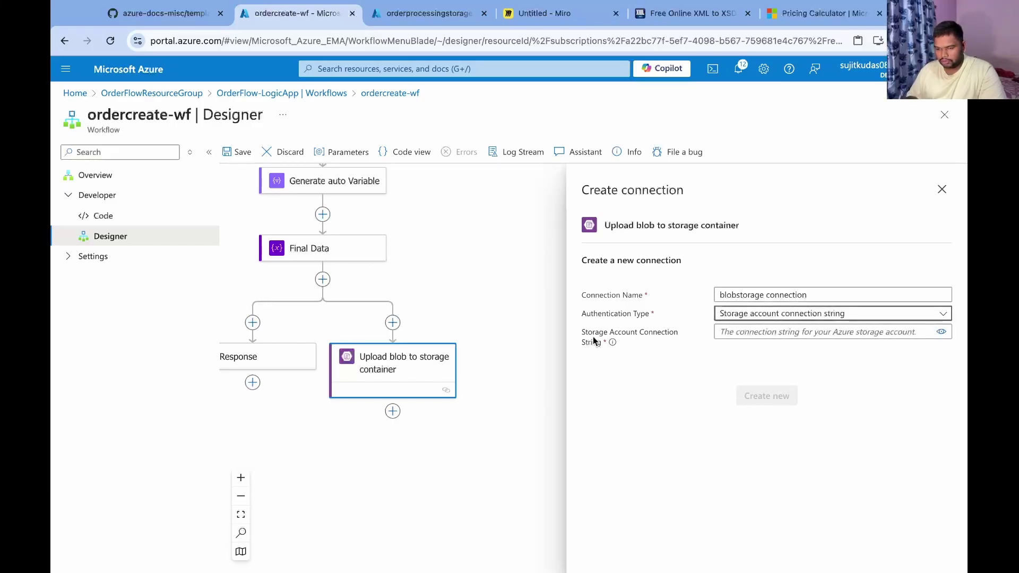
mouse_move(604, 348)
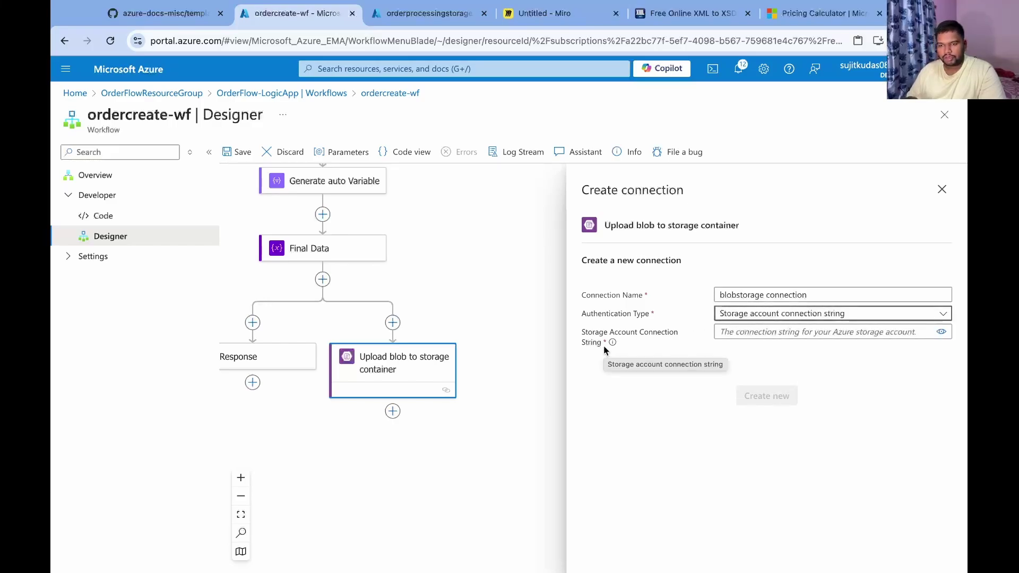
Switch to the orderprocessingstorage browser tab, reveal the key1 connection string in its access keys and copy it.
click(429, 13)
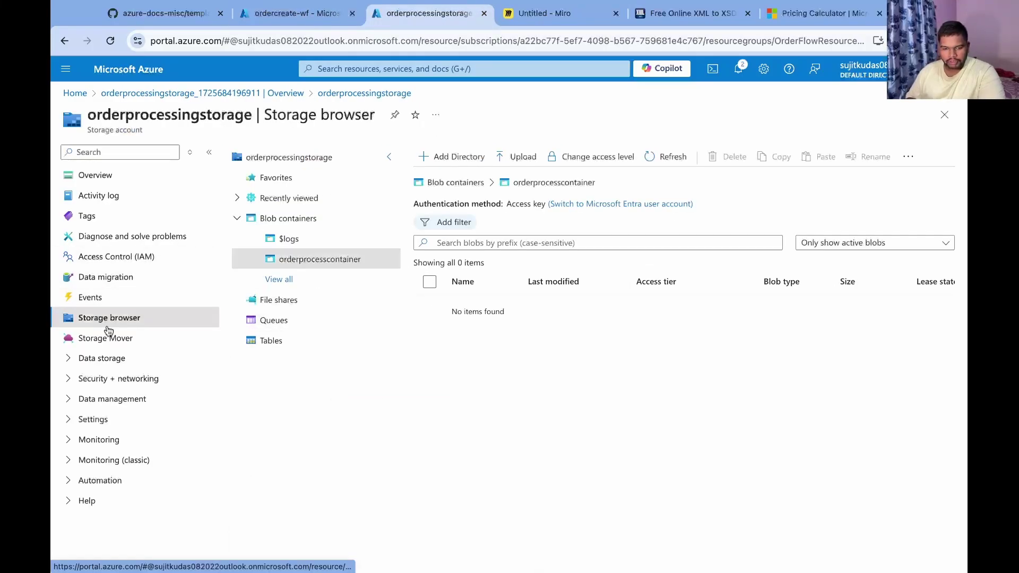
click(85, 379)
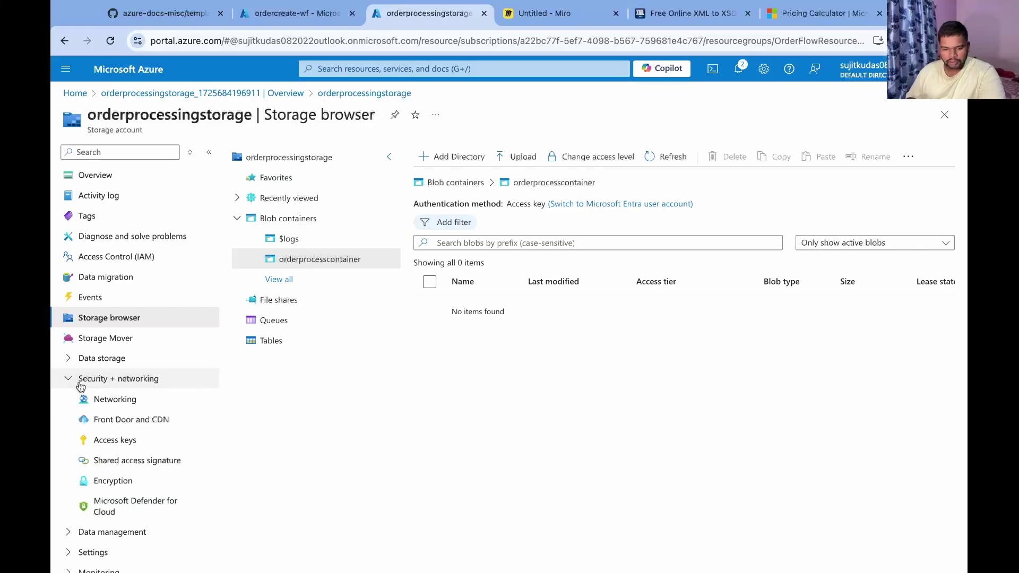
click(110, 444)
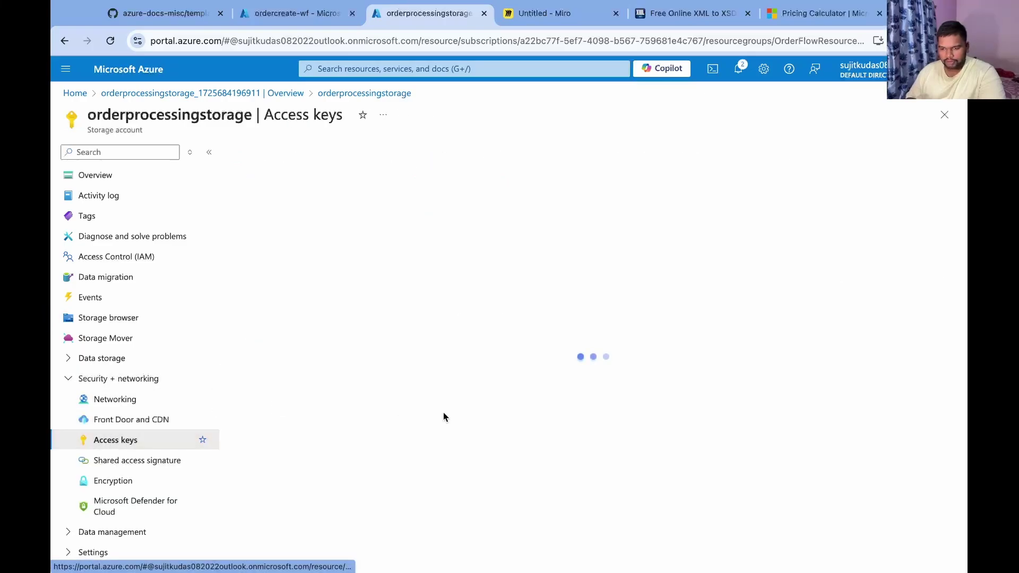
click(589, 392)
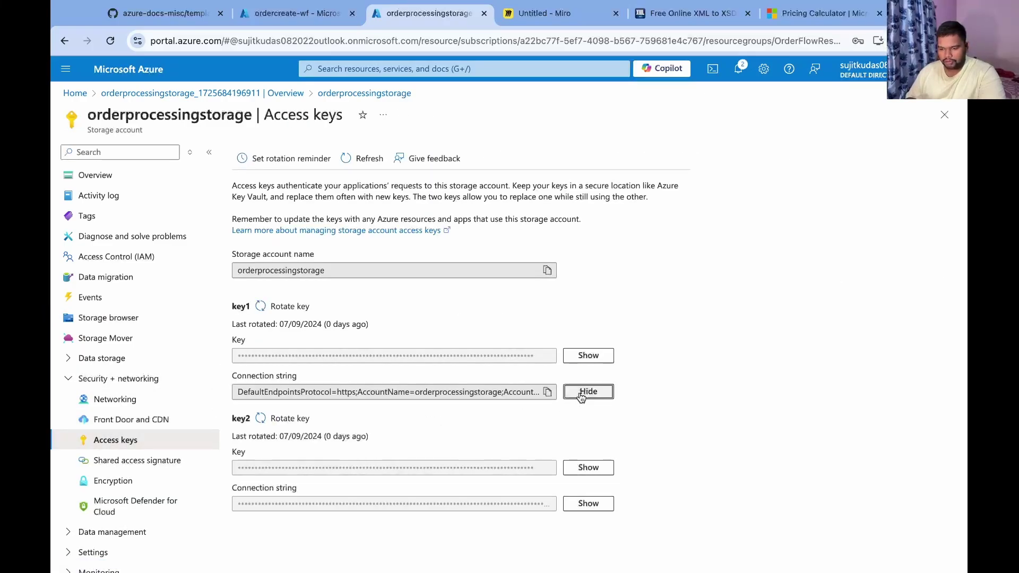
click(549, 393)
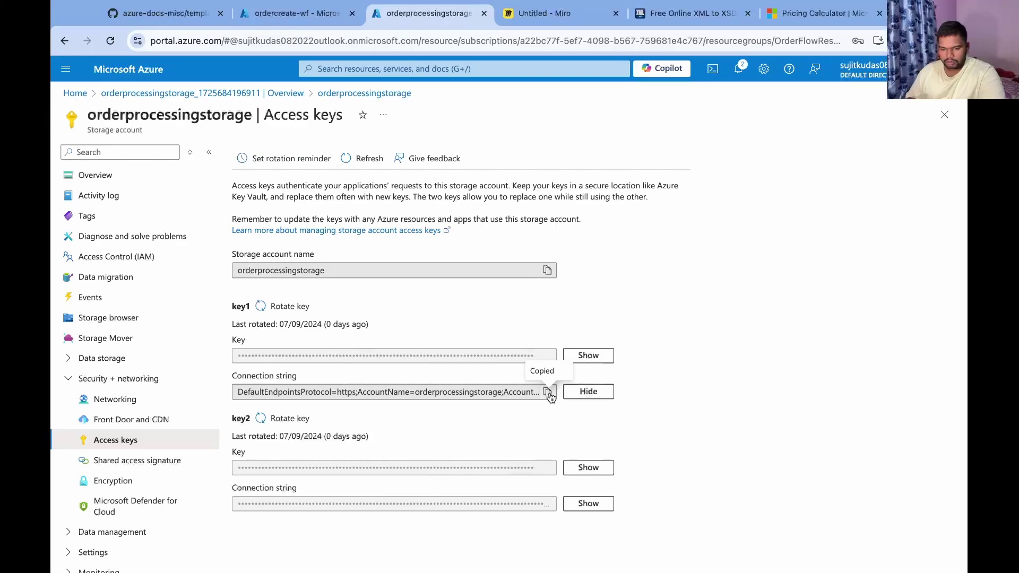
Back in the ordercreate-wf designer, paste the storage account connection string into the blob connection and create the connection.
click(297, 14)
click(723, 332)
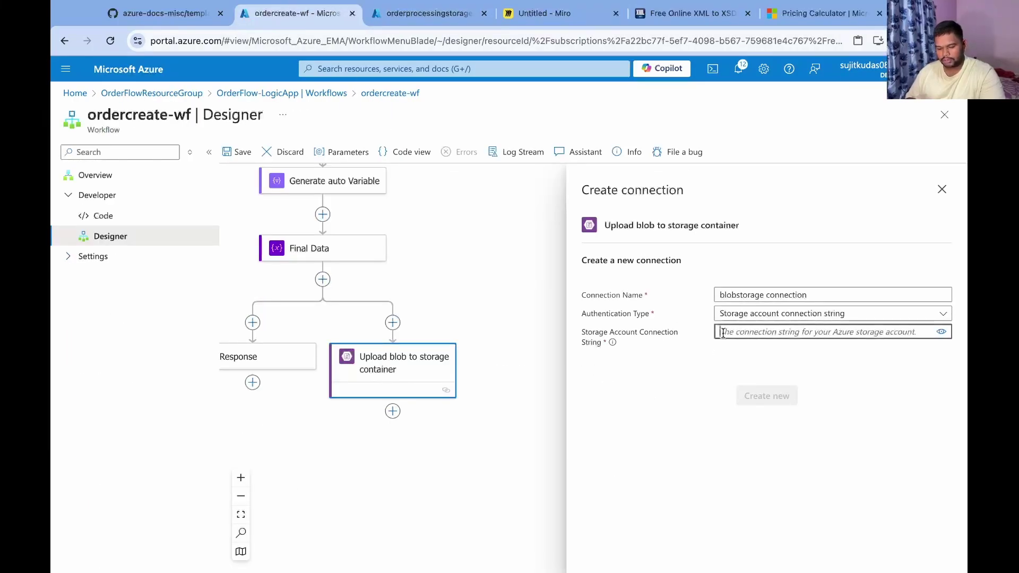
key(ctrl+v)
click(780, 396)
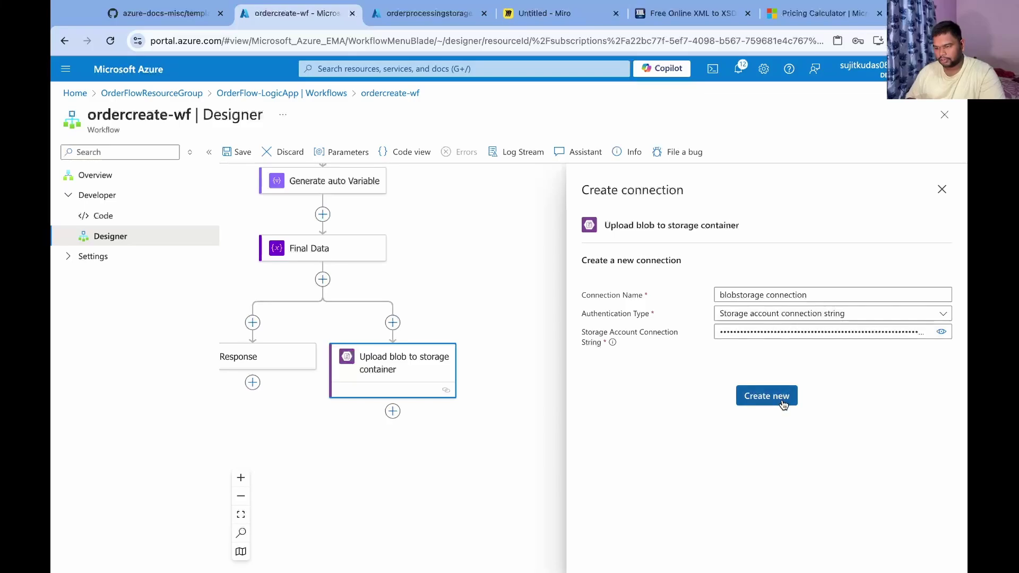
Copy the blob container name from the orderprocessingstorage storage browser and set the upload action's Container Name to orderprocesscontainer.
click(638, 274)
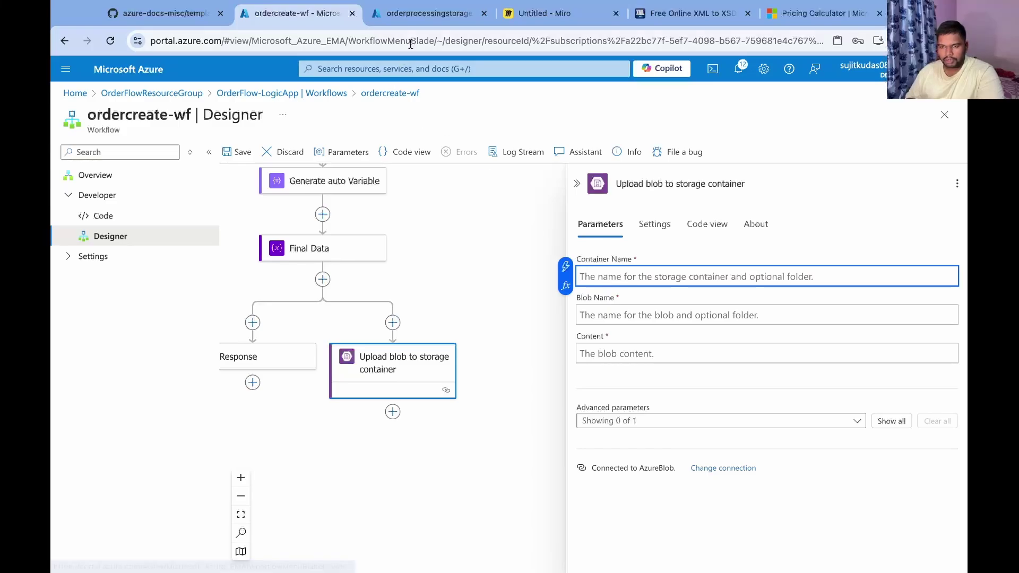
click(422, 16)
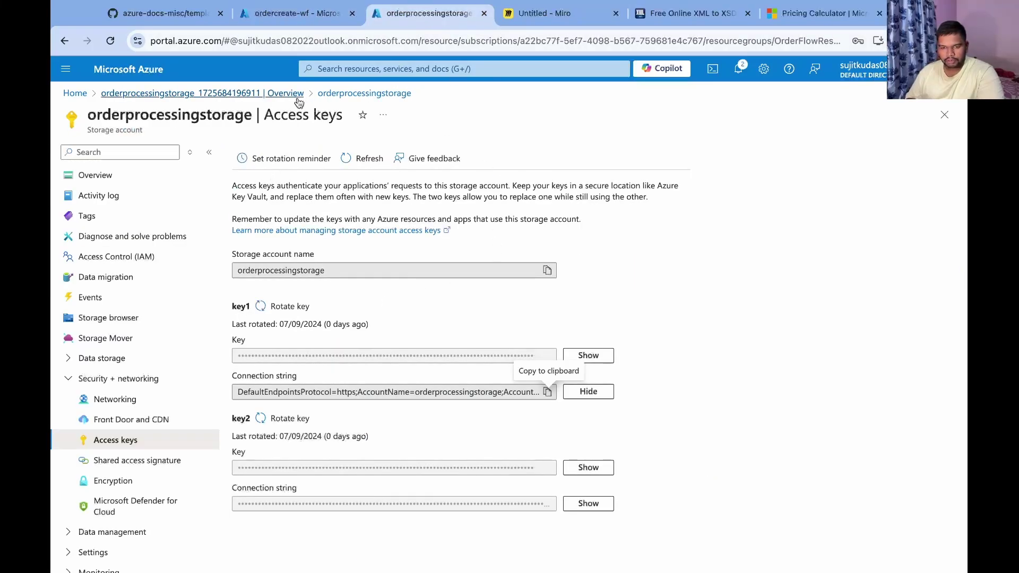
click(113, 319)
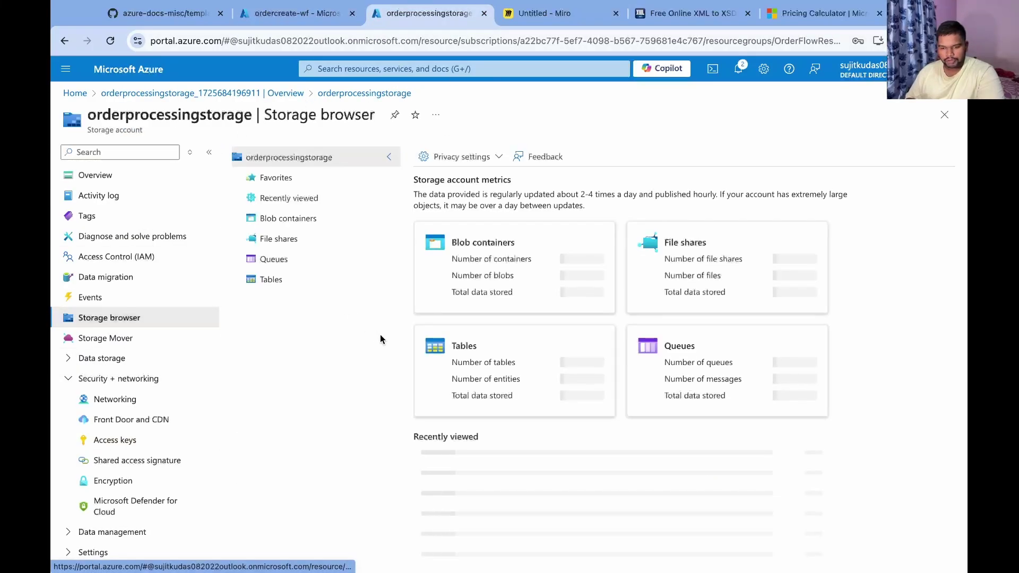
click(277, 222)
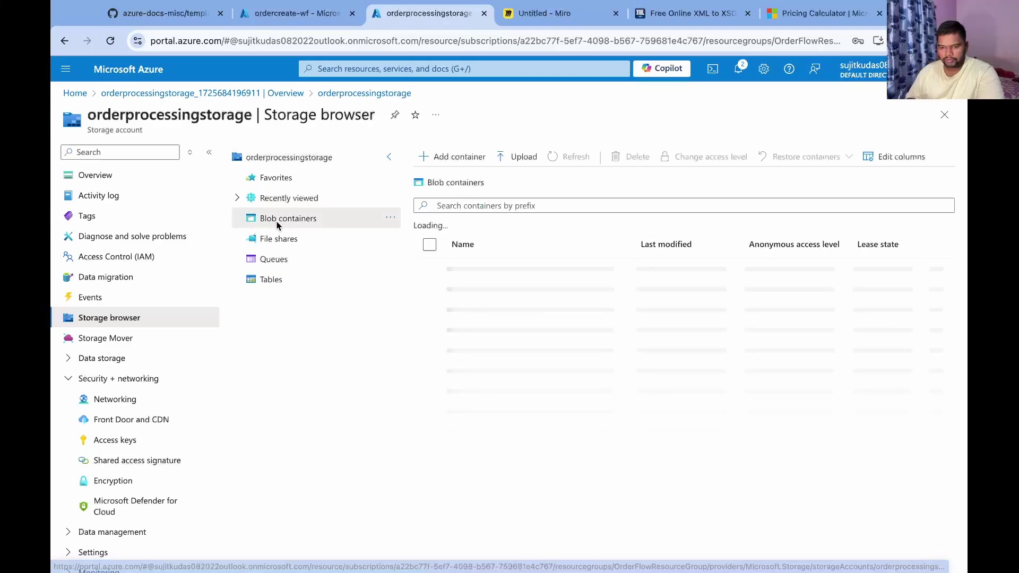
click(530, 296)
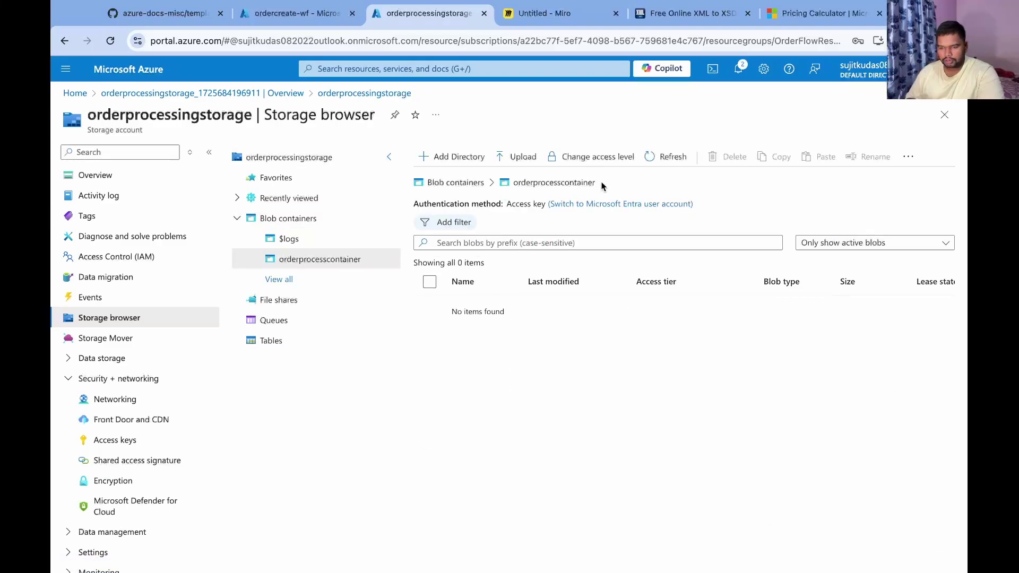
drag(600, 182, 513, 185)
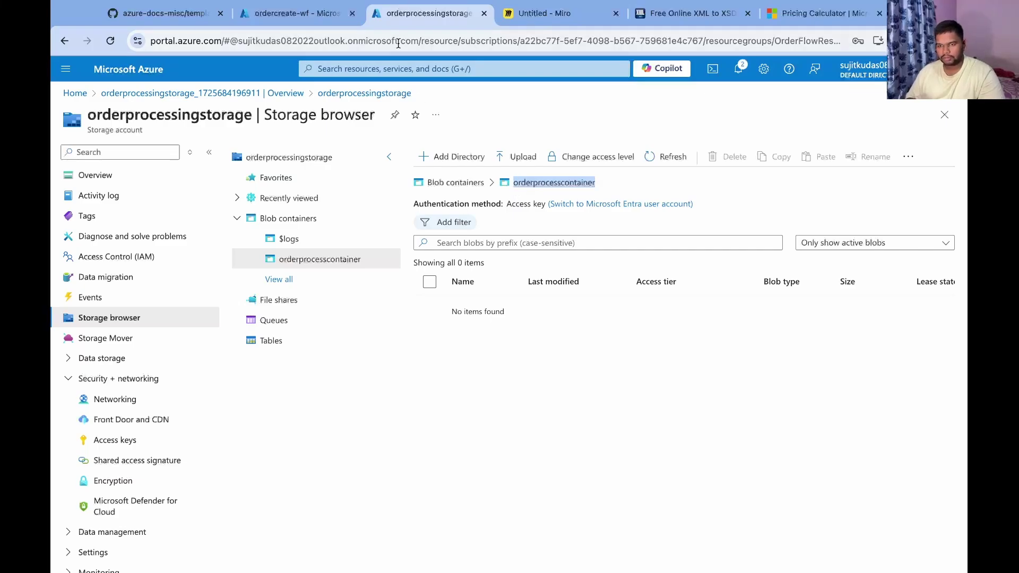
click(313, 15)
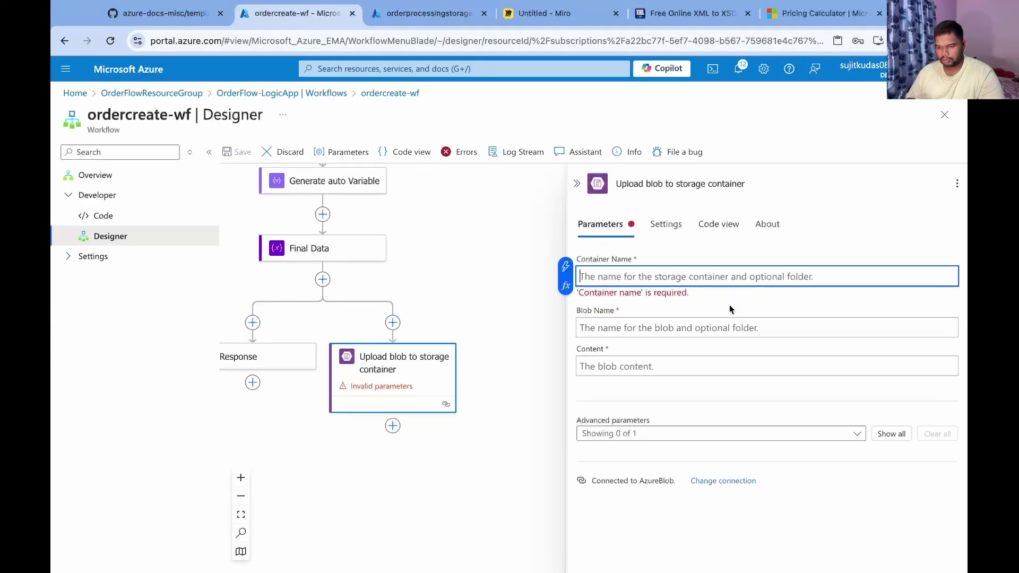
key(ctrl+v)
Build the Blob Name from the dynamic values Body CustomerID and Body OrderID, separated by a hyphen.
click(671, 317)
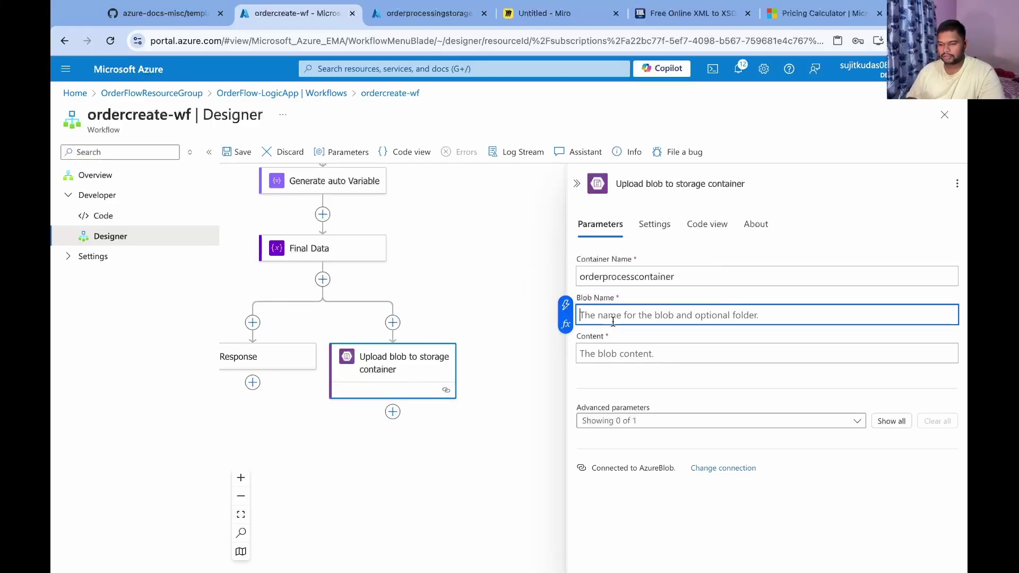
click(572, 305)
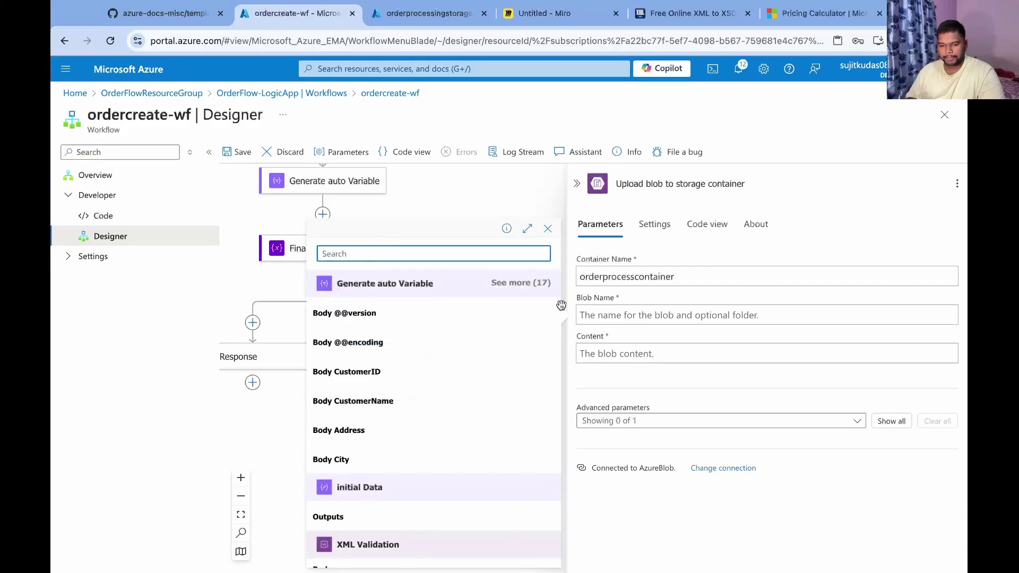
click(413, 371)
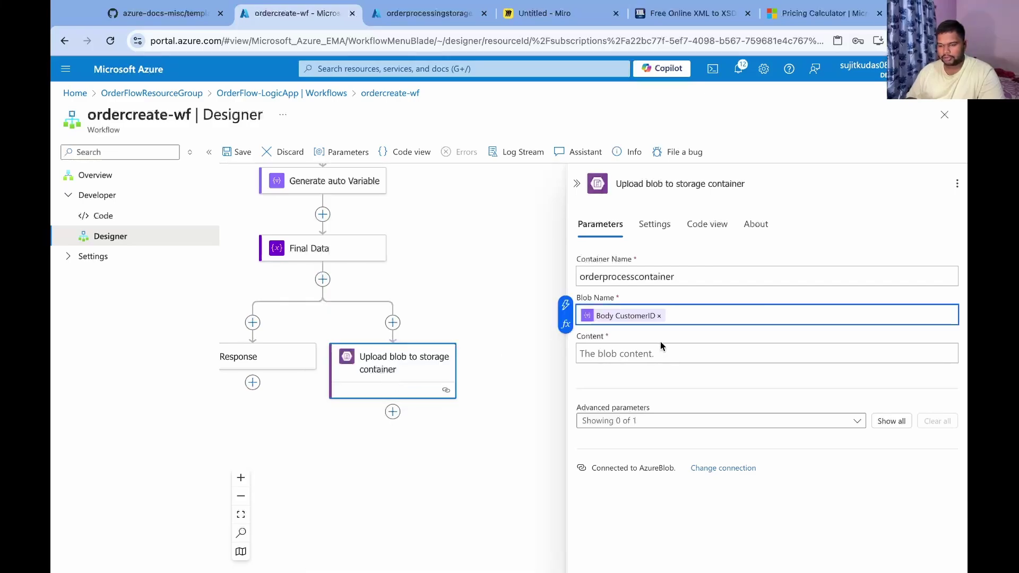
text(-)
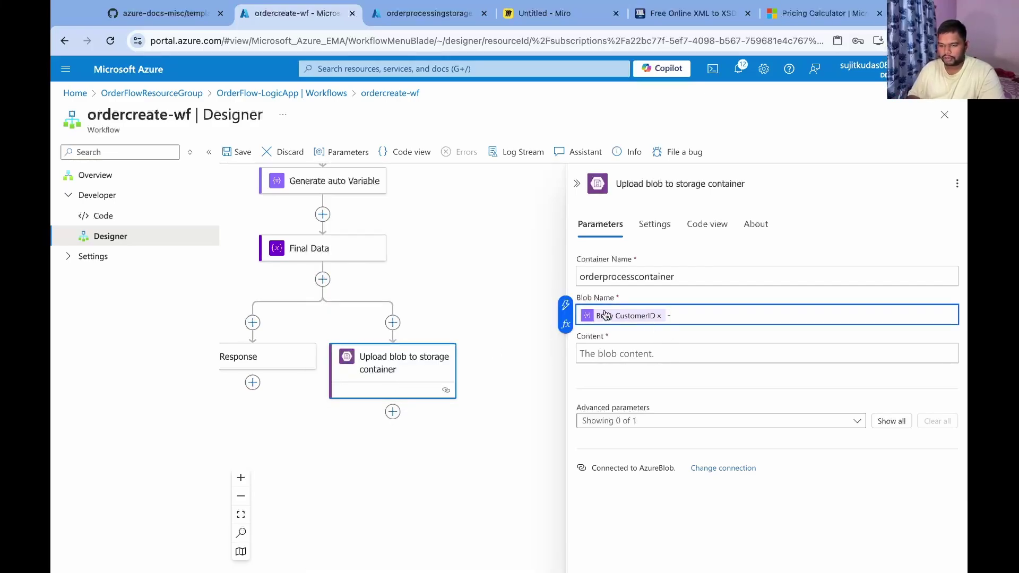
click(566, 305)
scroll(433, 486, down, 3)
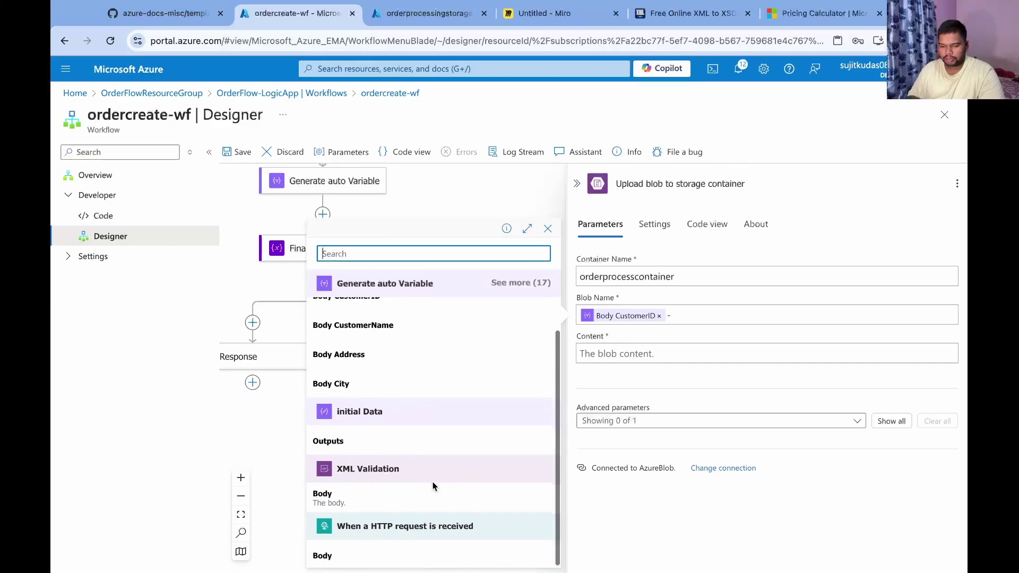
scroll(433, 486, up, 2)
click(539, 288)
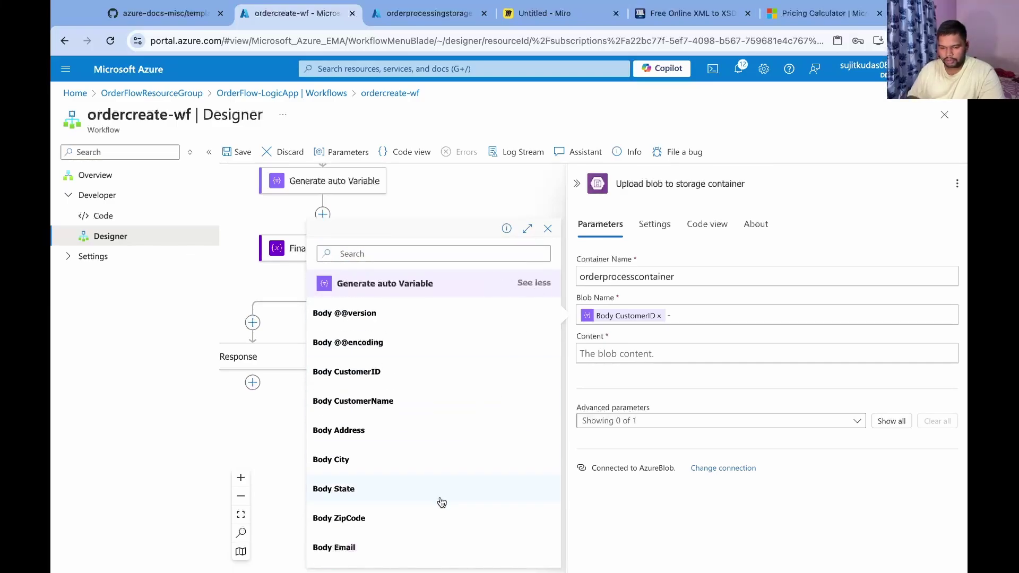
scroll(439, 502, down, 4)
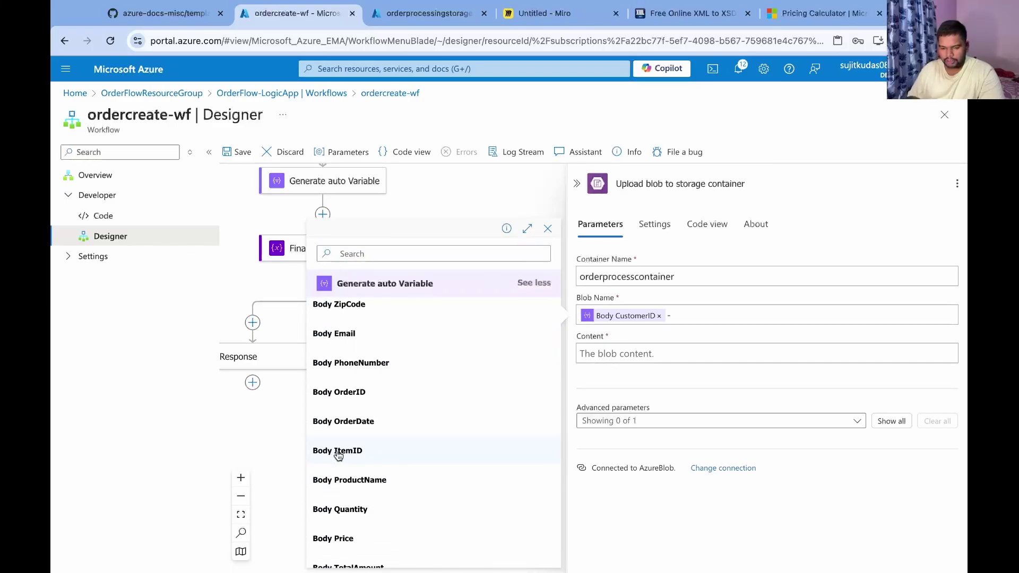
scroll(432, 536, down, 2)
scroll(433, 538, up, 1)
scroll(432, 536, up, 2)
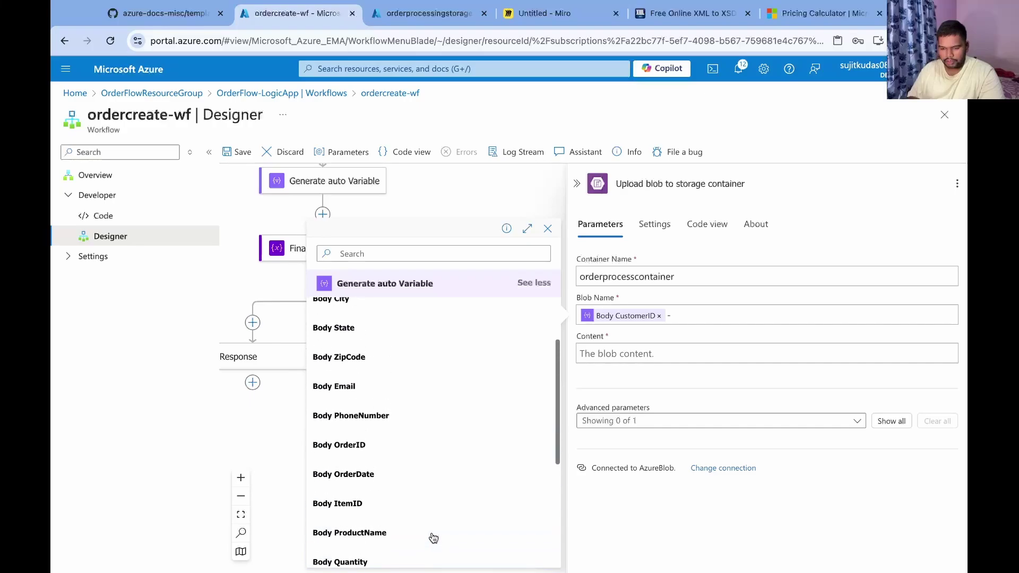
click(427, 449)
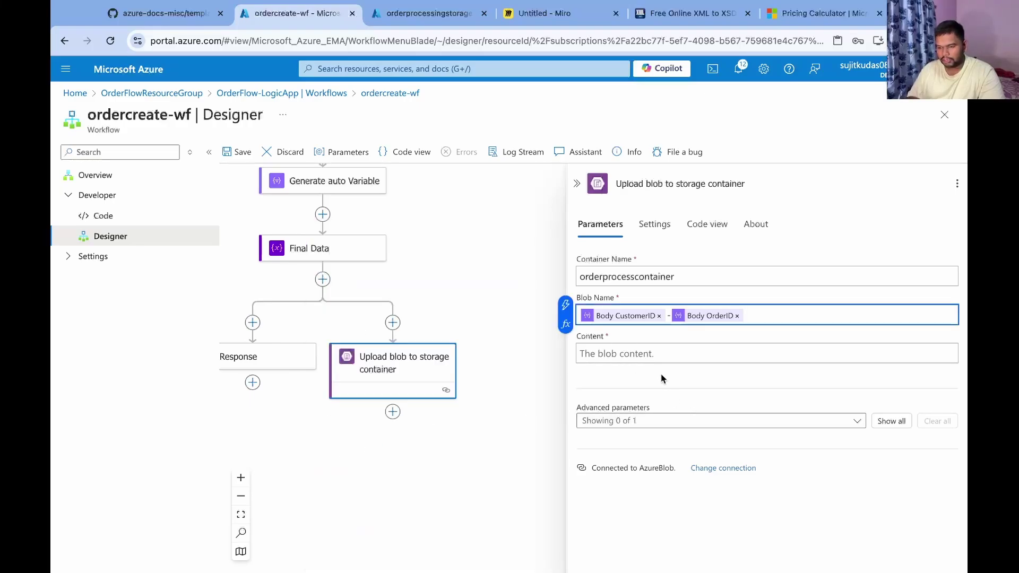
Set the blob Content to the finalProcessData variable and save the workflow.
click(639, 356)
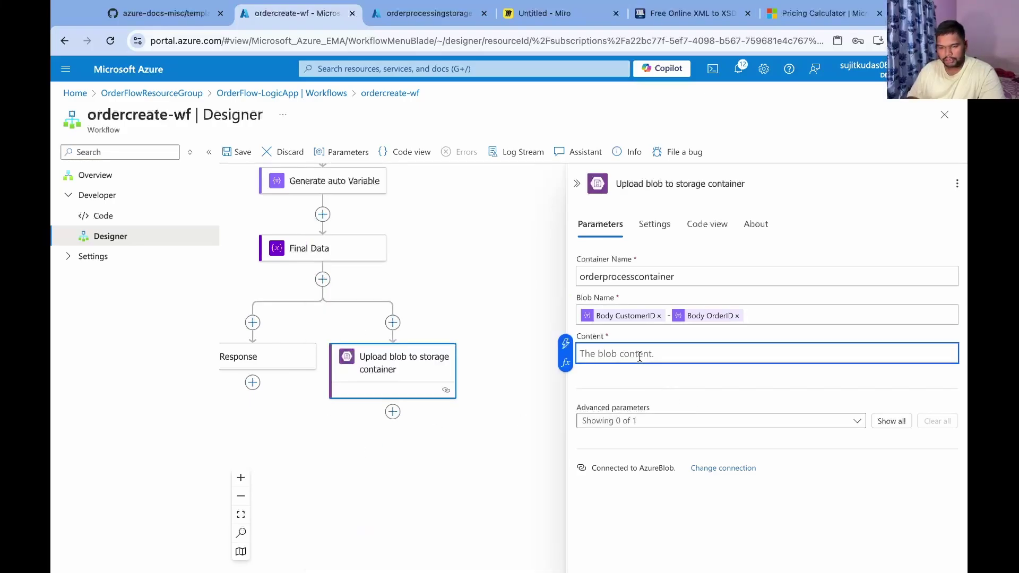
click(565, 343)
click(345, 313)
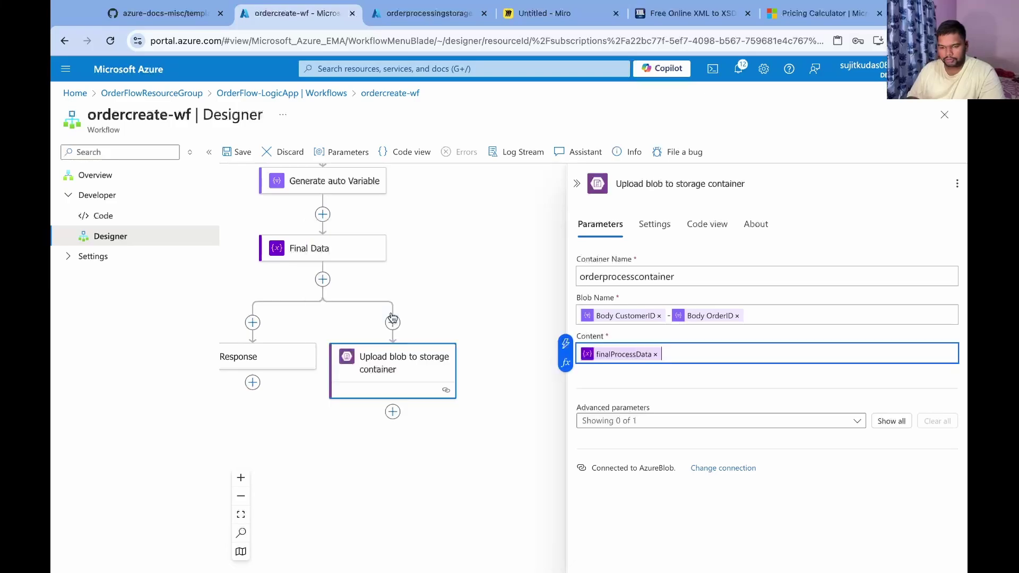
click(651, 393)
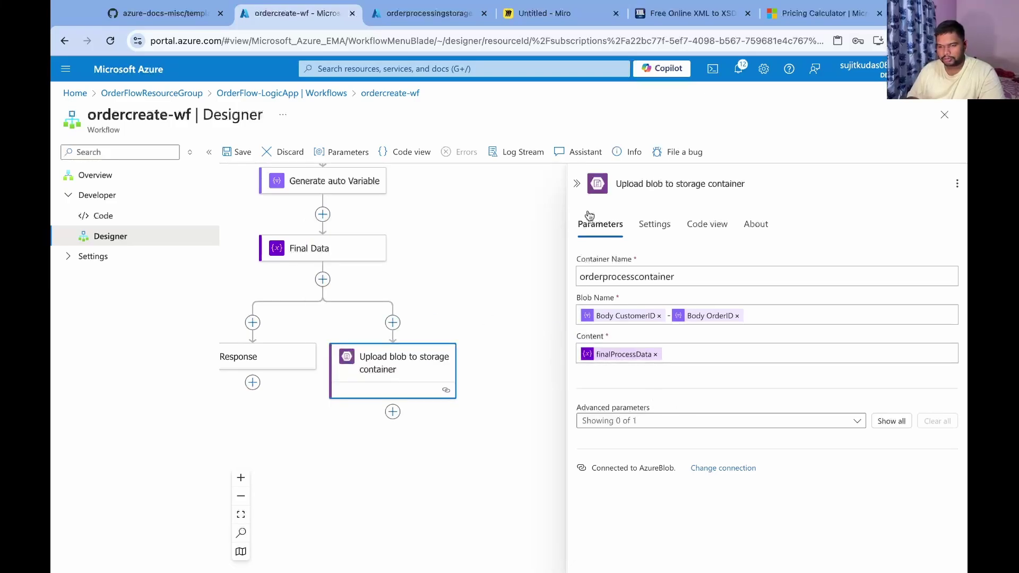
click(245, 154)
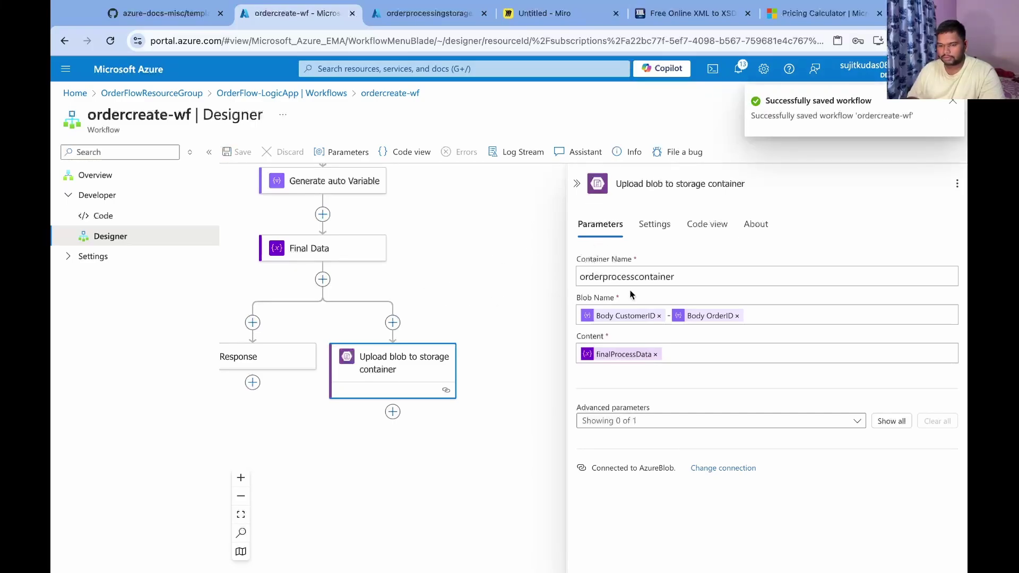
Add another parallel branch after Final Data with the Outlook.com action Send email with options, searching the actions for "outlo".
click(323, 279)
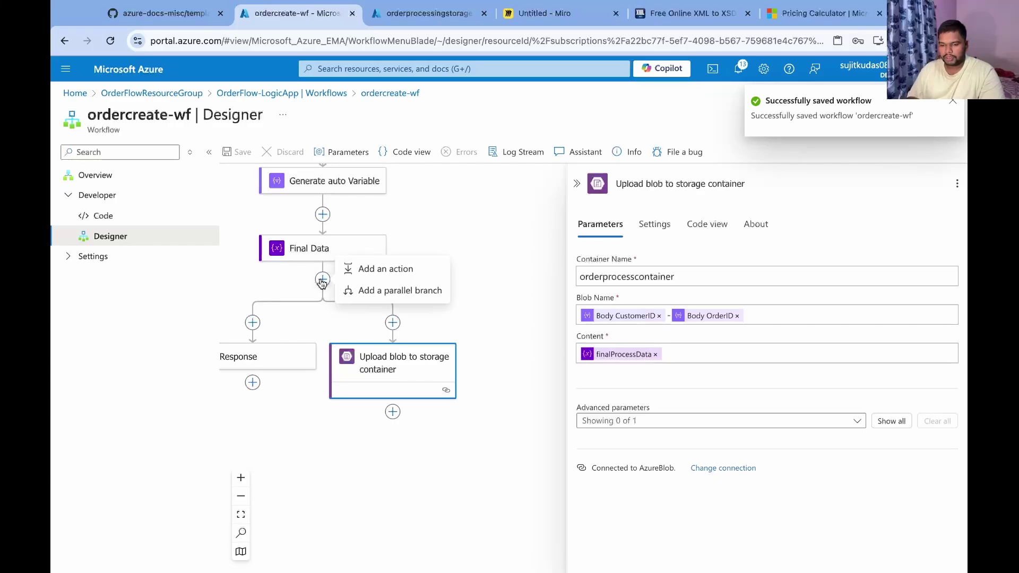
click(410, 290)
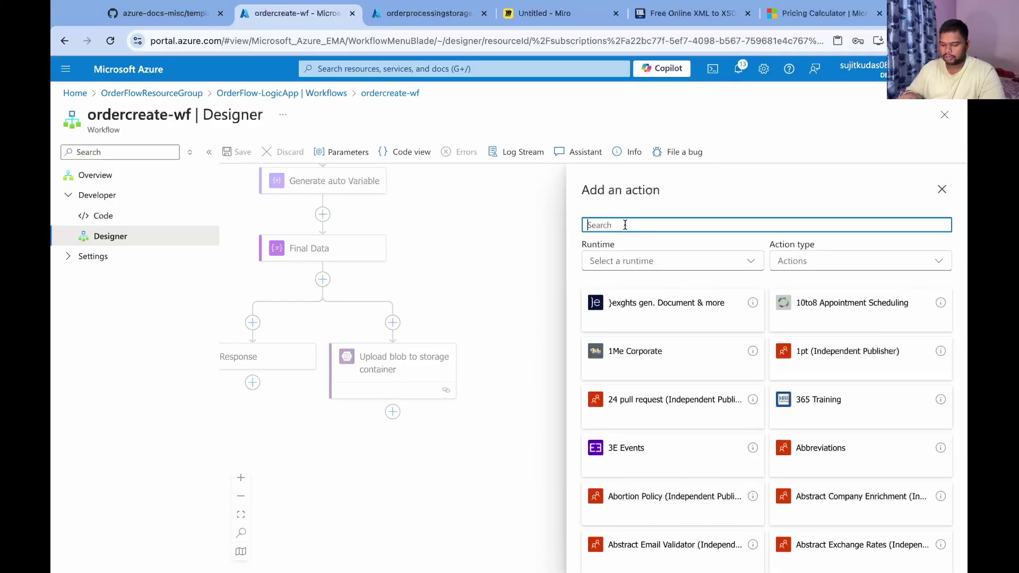
text(outlo)
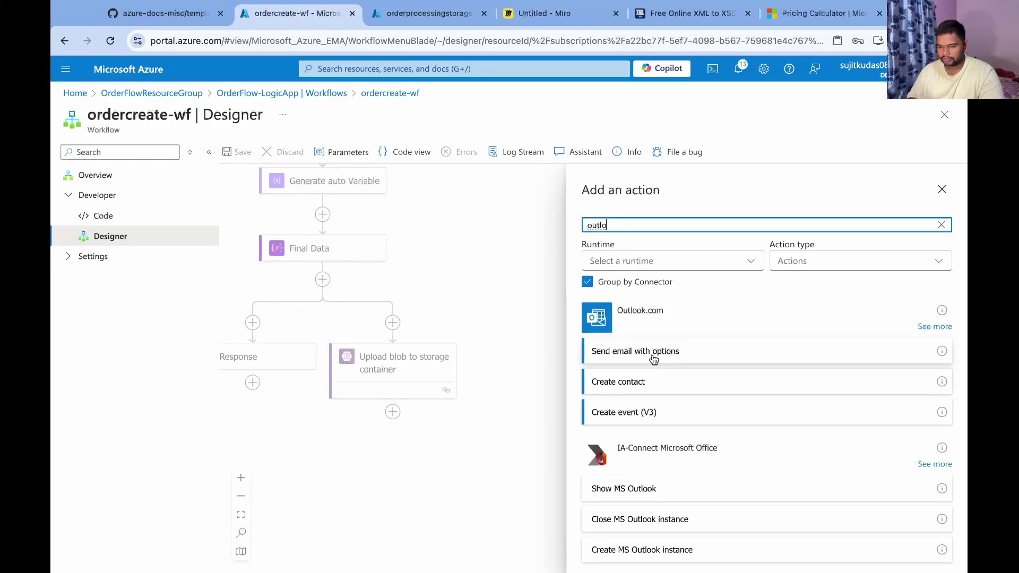
click(653, 360)
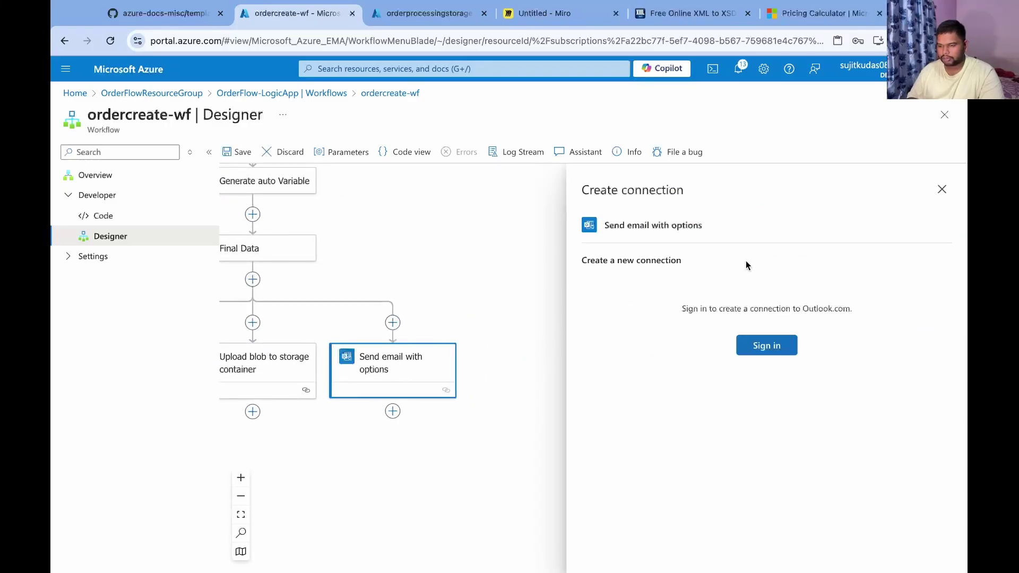
Sign in with the Microsoft account to create the Outlook.com connection, and look over the email action's parameters.
click(761, 345)
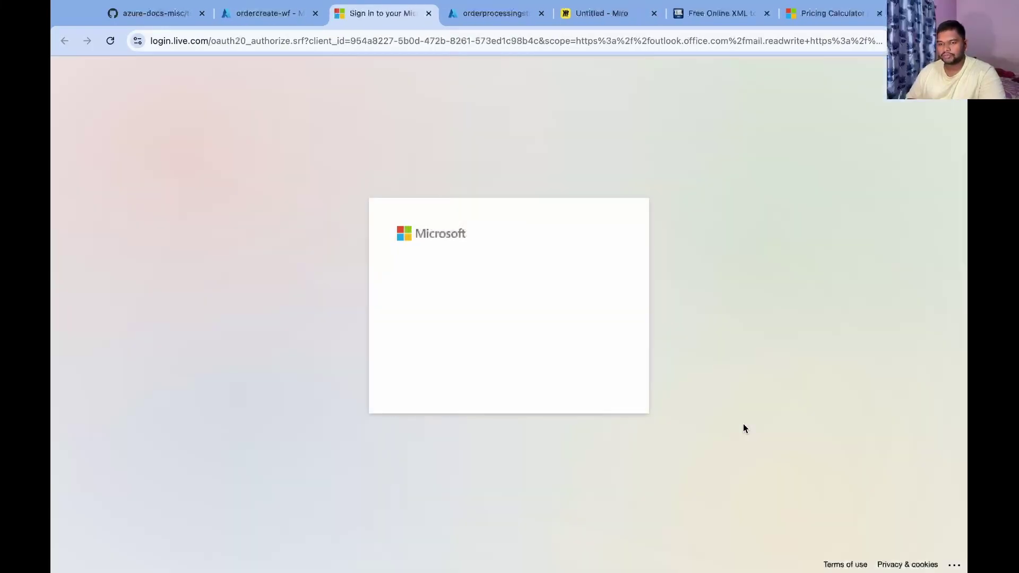
click(513, 308)
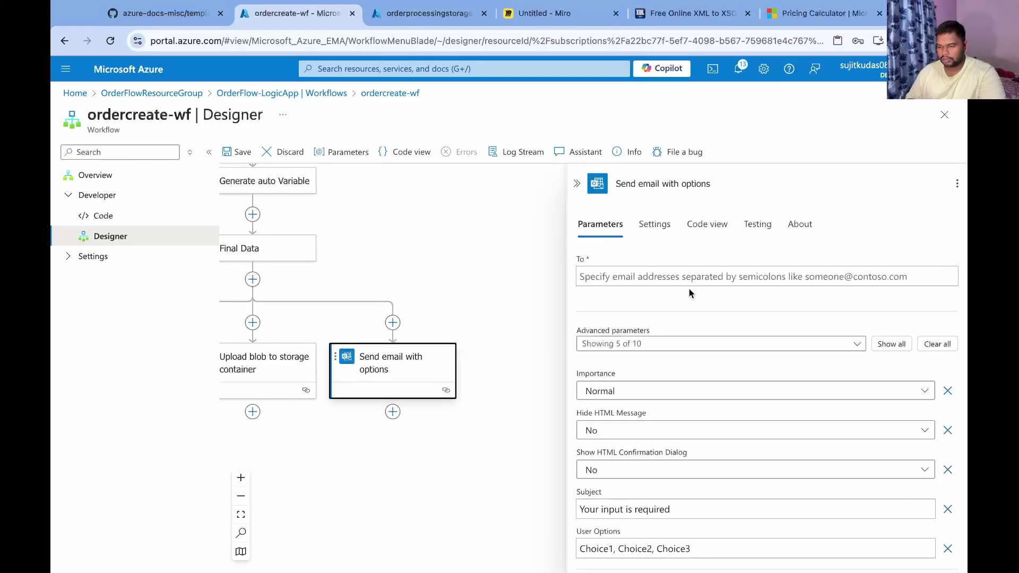
scroll(763, 390, down, 1)
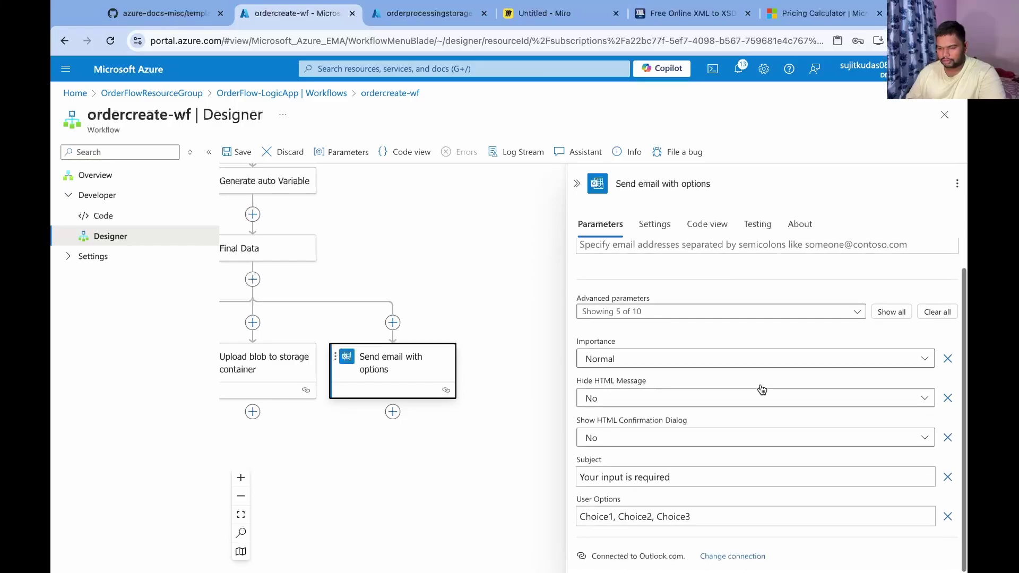
scroll(762, 389, up, 1)
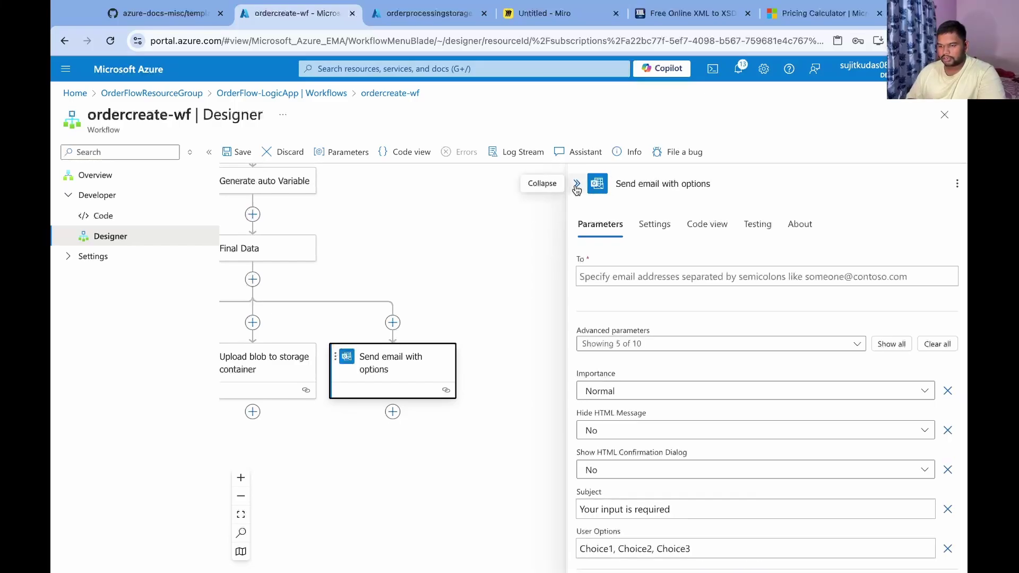
Delete the Send email with options action from the workflow.
click(958, 184)
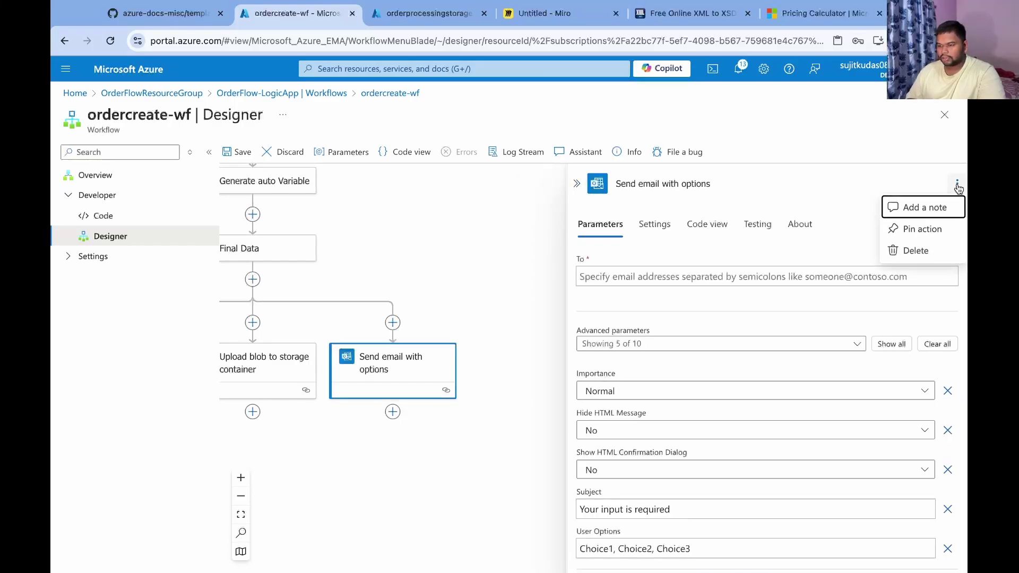
click(919, 250)
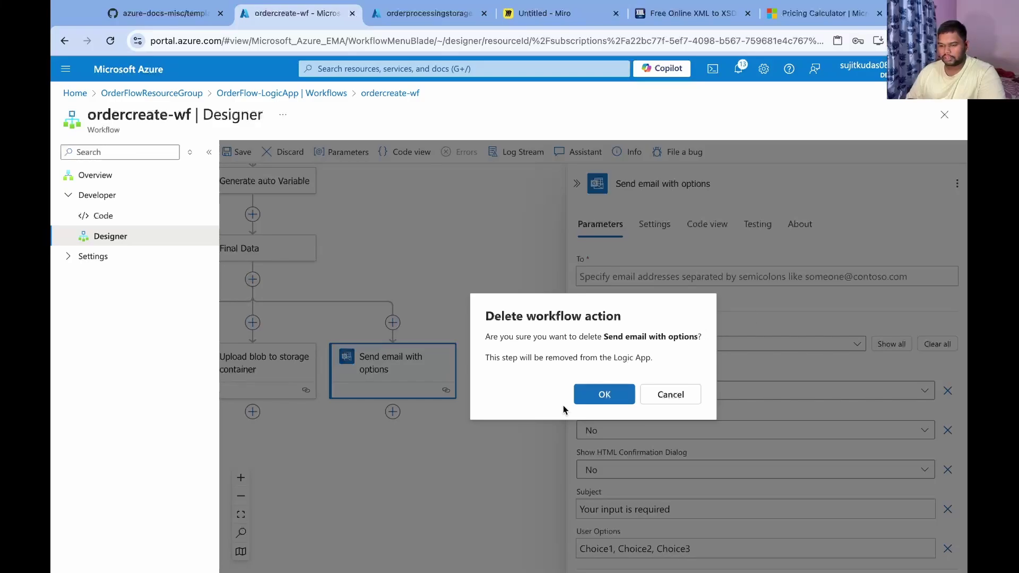
click(591, 399)
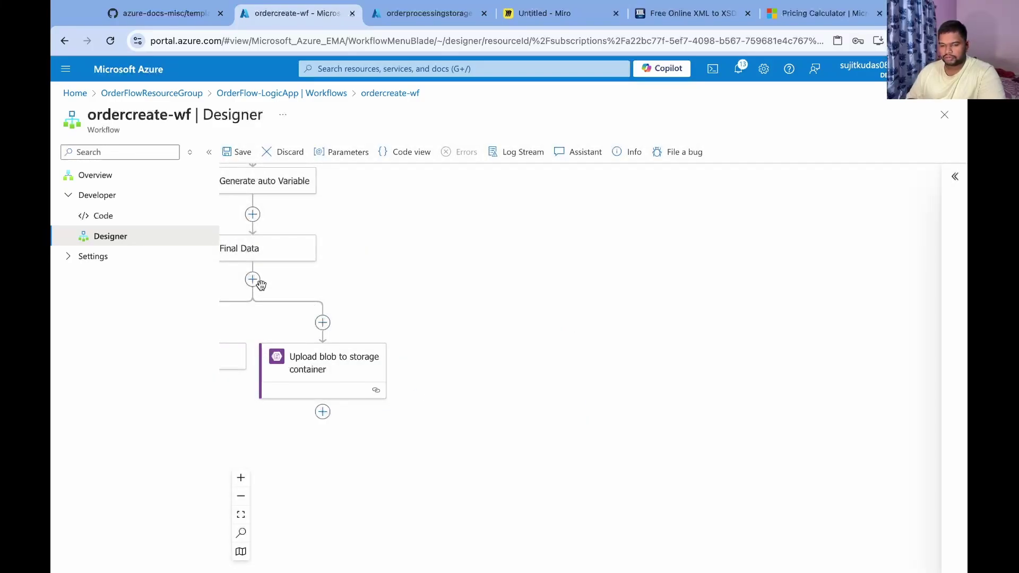
Add a parallel branch after Final Data with the Outlook.com action Send an email (V2), searching the actions for "send email" and "outlook".
click(254, 280)
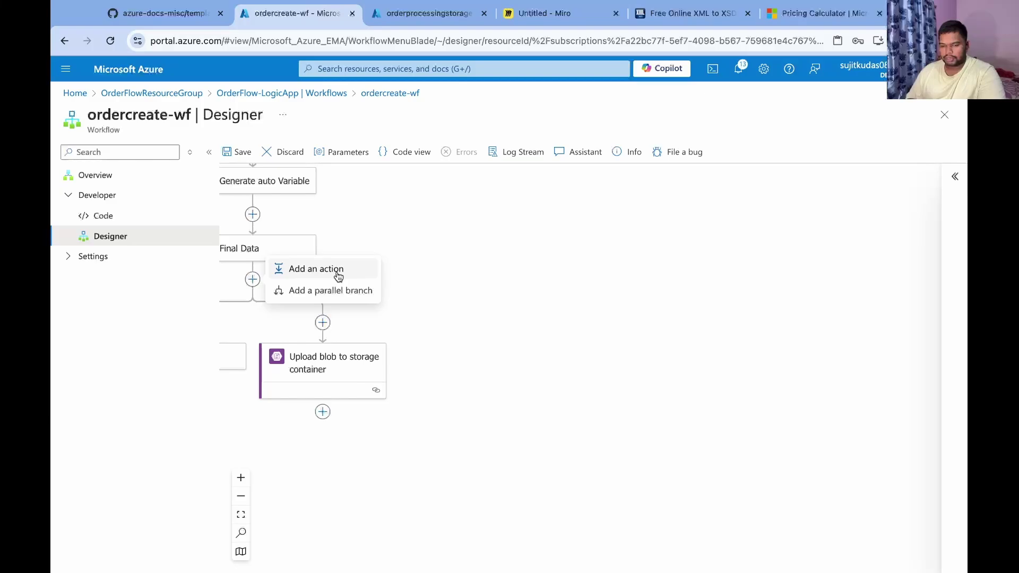
click(361, 294)
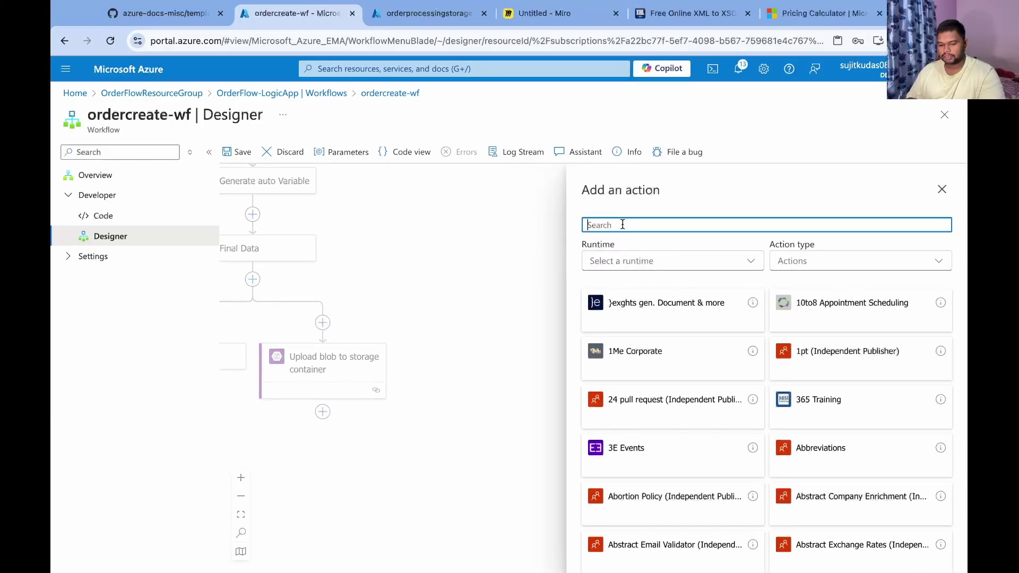
text(send em)
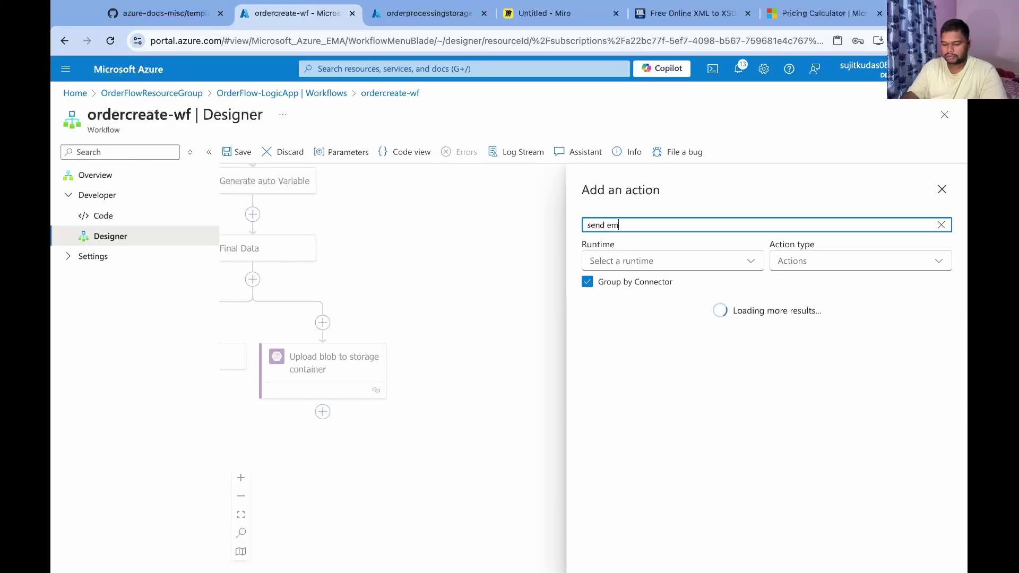
text(ail)
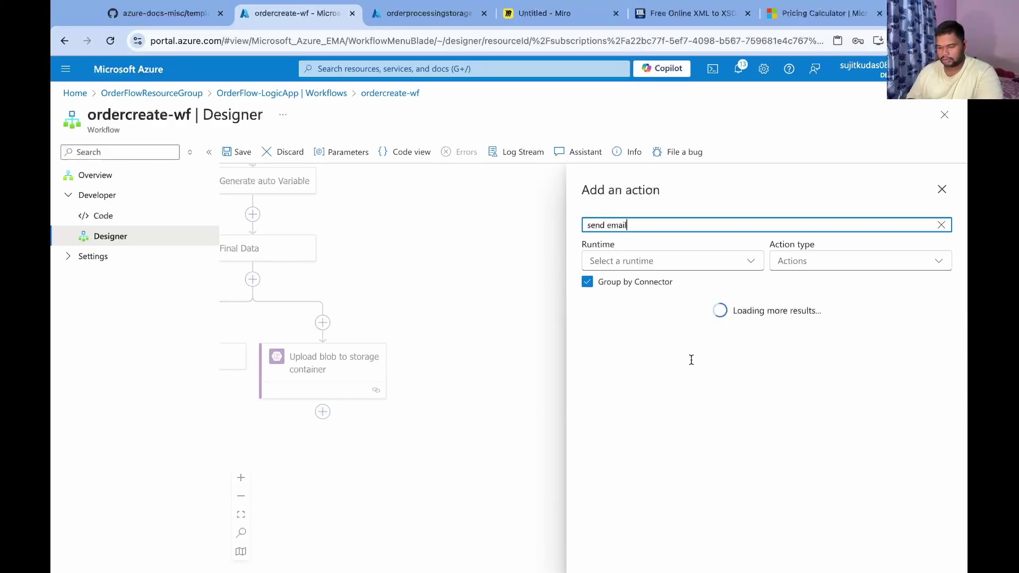
scroll(718, 396, down, 15)
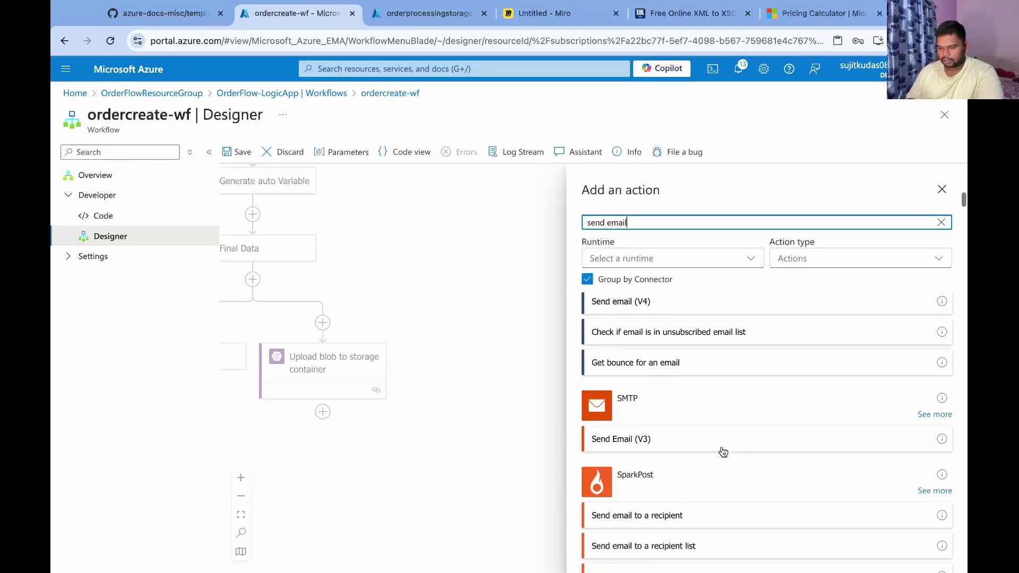
scroll(723, 452, down, 10)
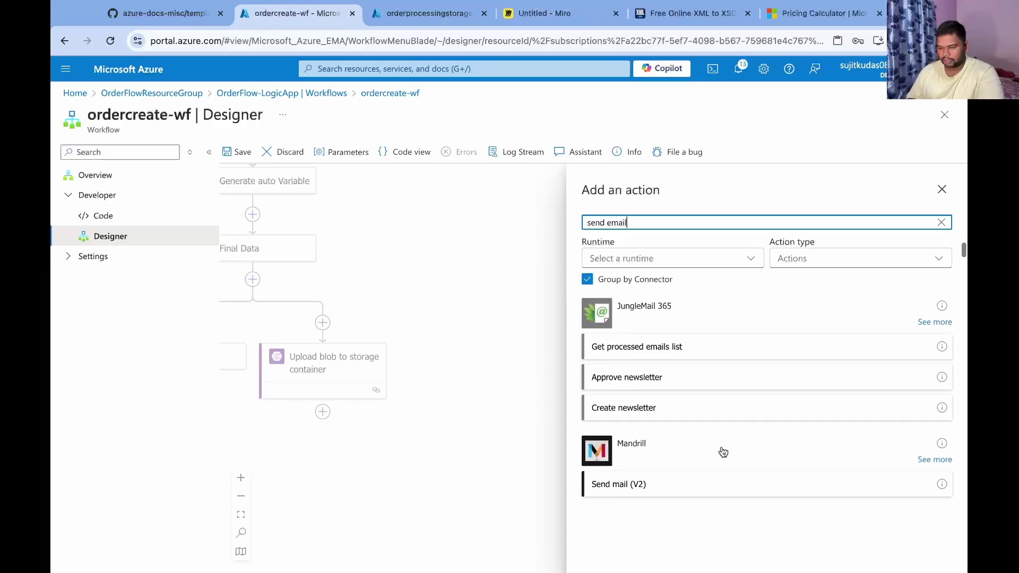
triple_click(634, 222)
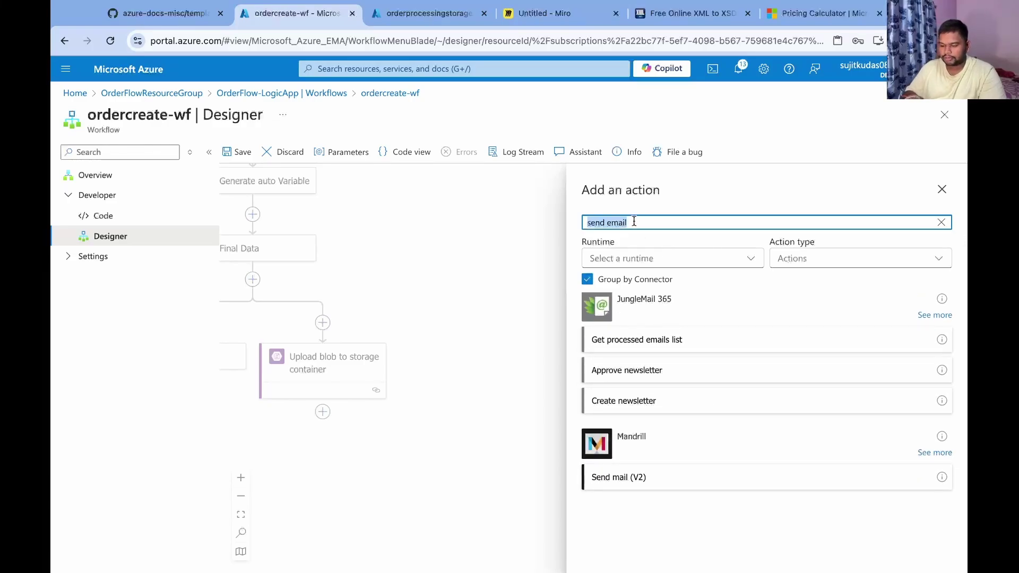
text(outlook)
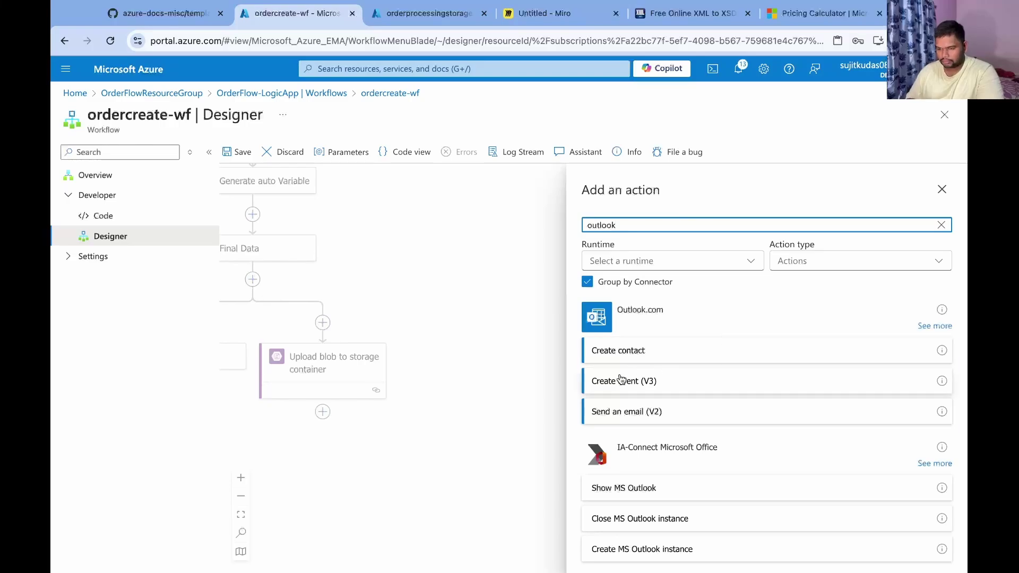
click(627, 416)
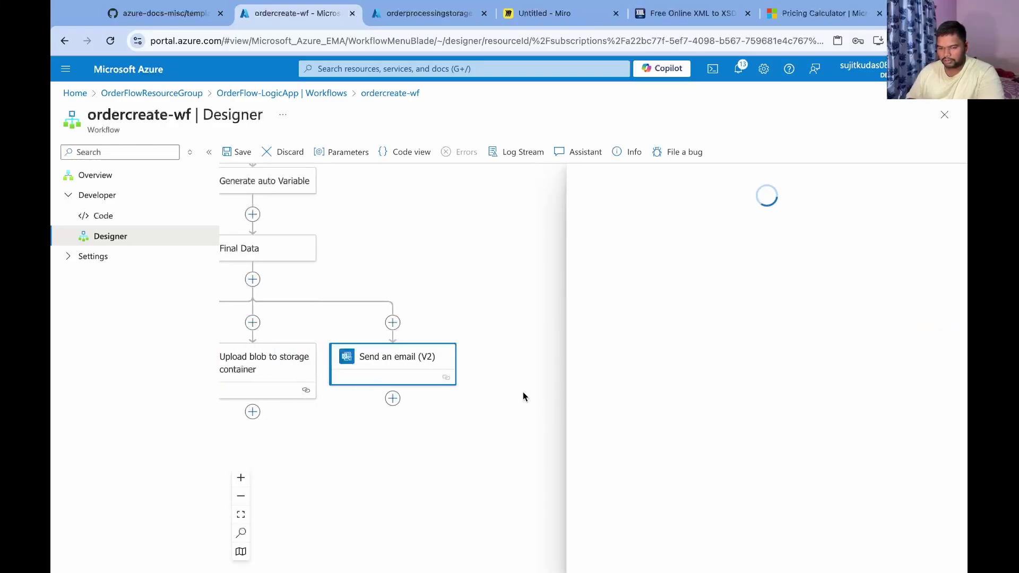
Set the email's To field to the dynamic value Body Email from Generate auto Variable.
click(691, 274)
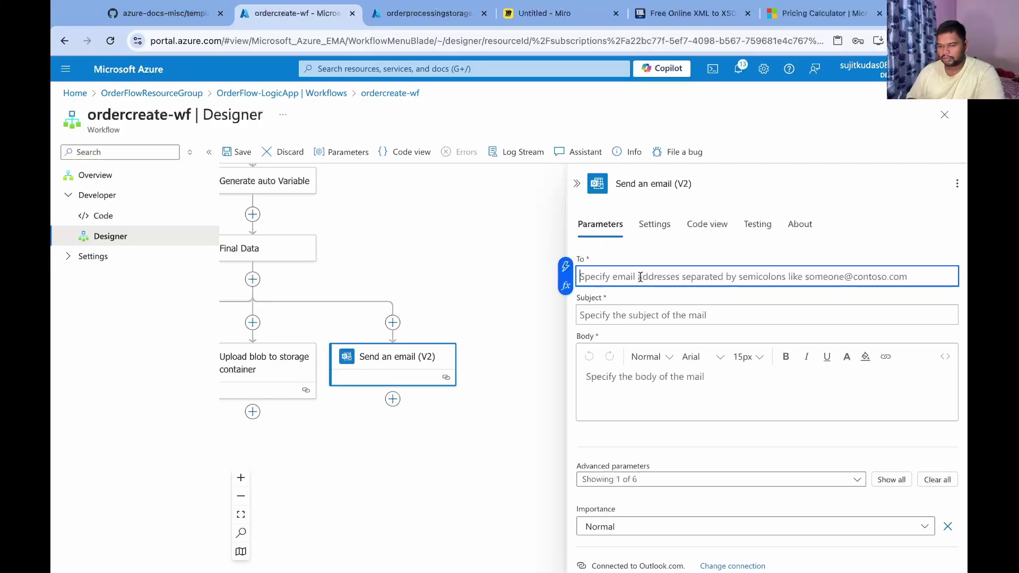
click(565, 270)
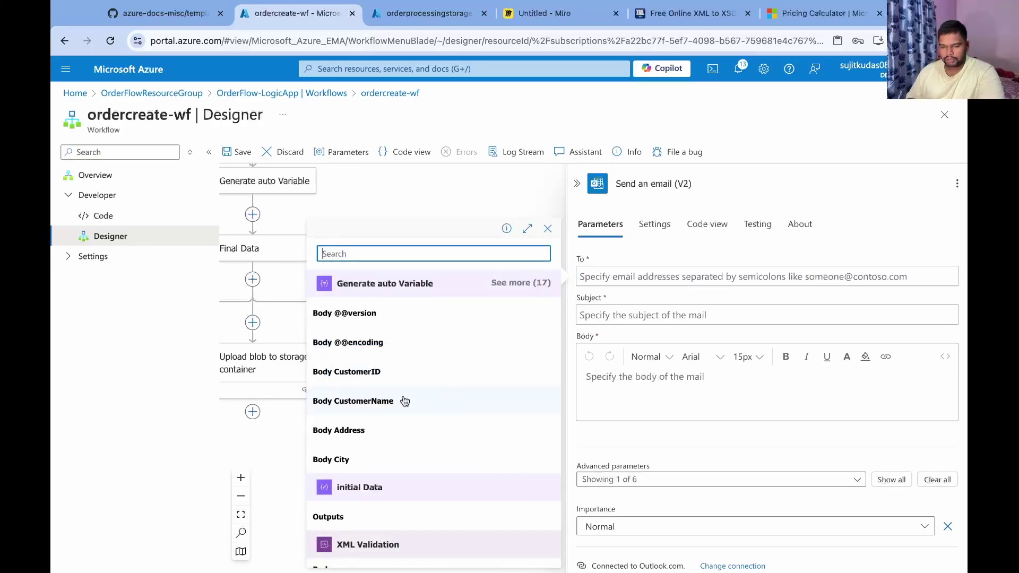
click(520, 285)
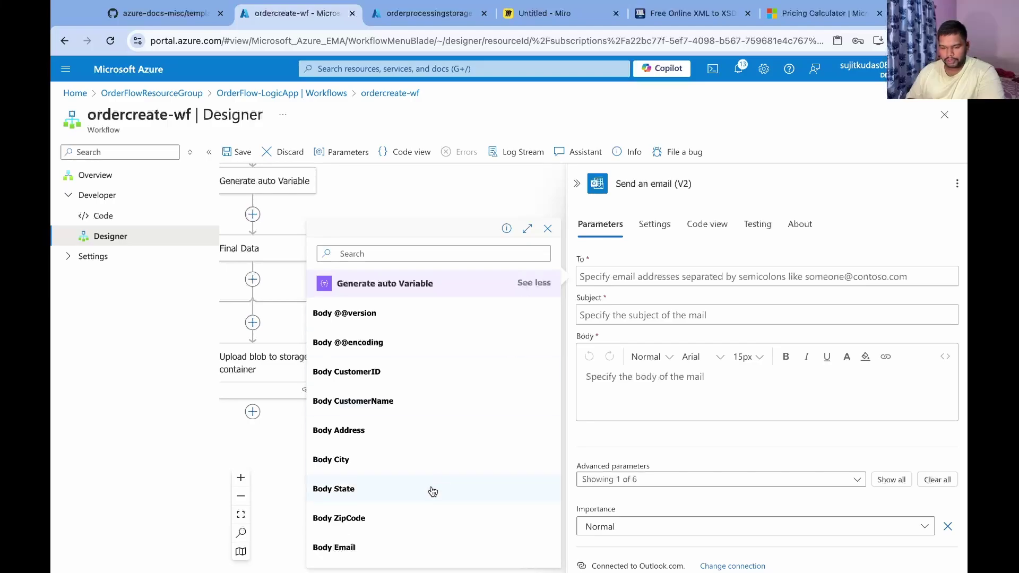
scroll(432, 491, down, 2)
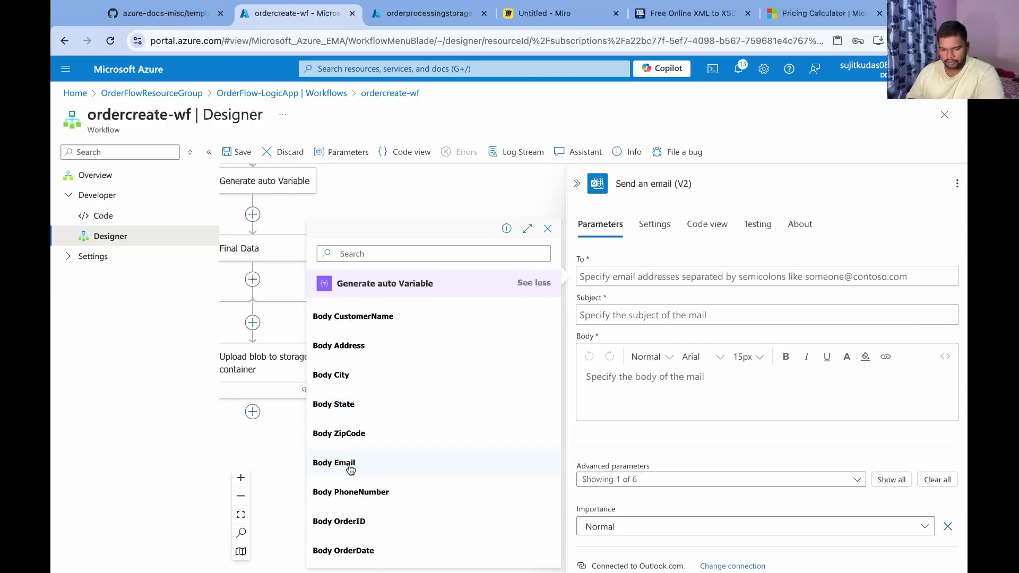
scroll(479, 472, down, 3)
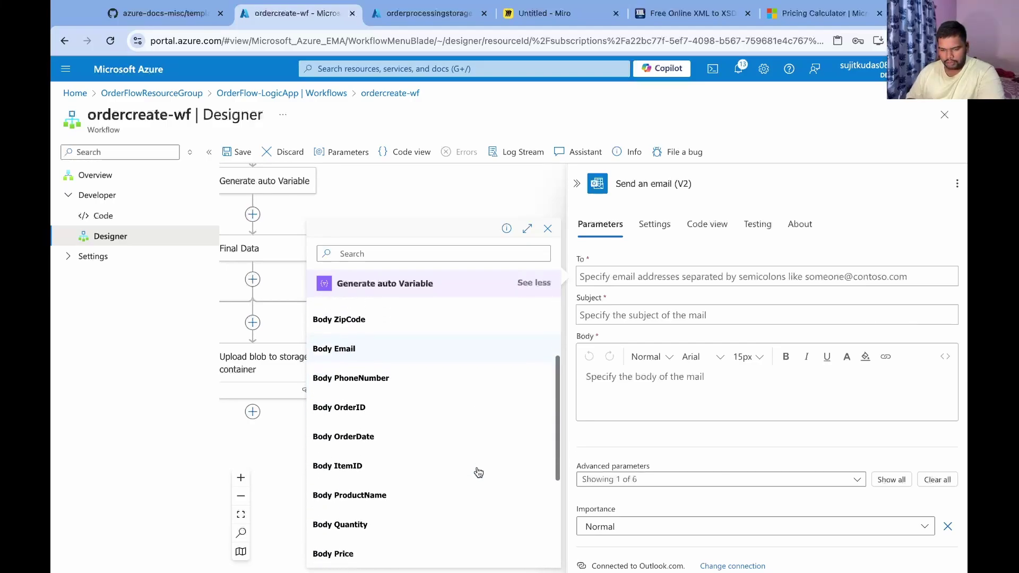
scroll(479, 472, up, 1)
click(343, 387)
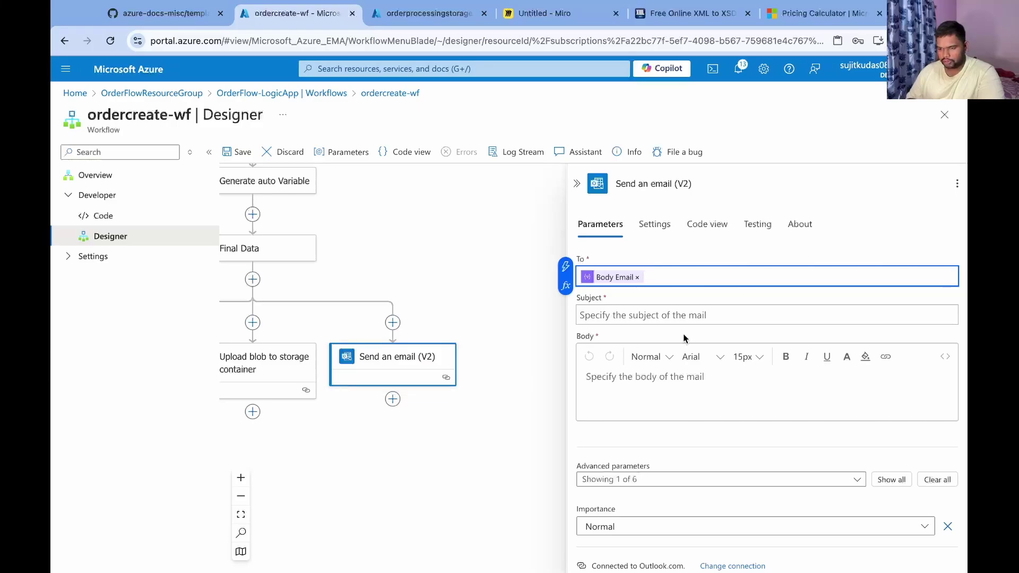
Set the email's Subject to "Order created Successfully".
click(639, 317)
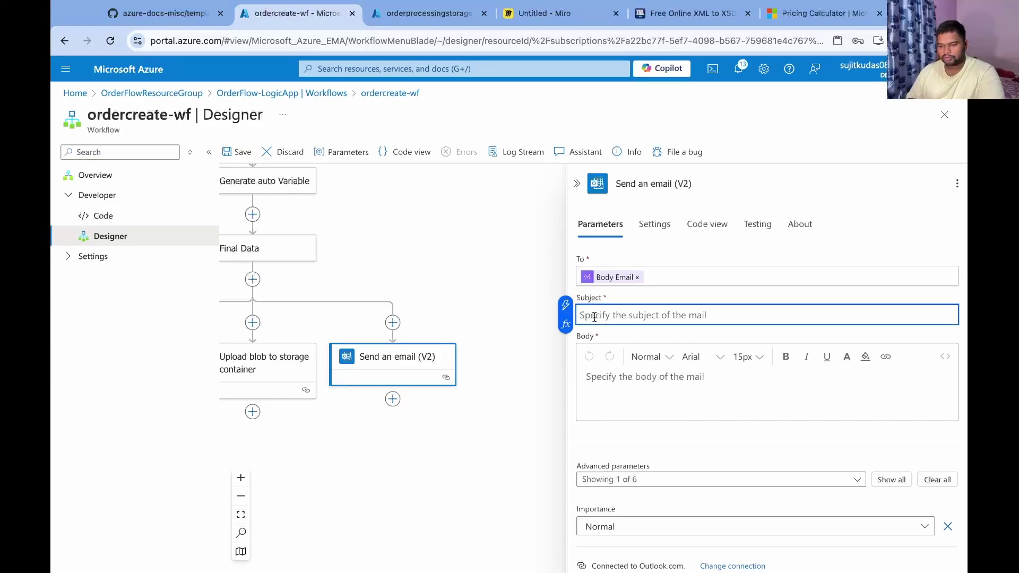
text(Order)
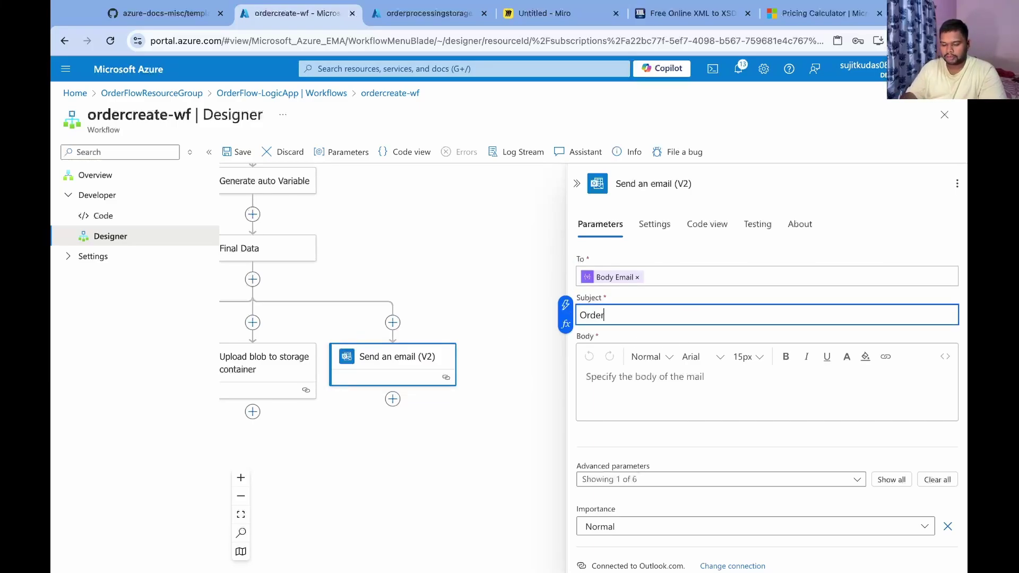
text( created Successfu)
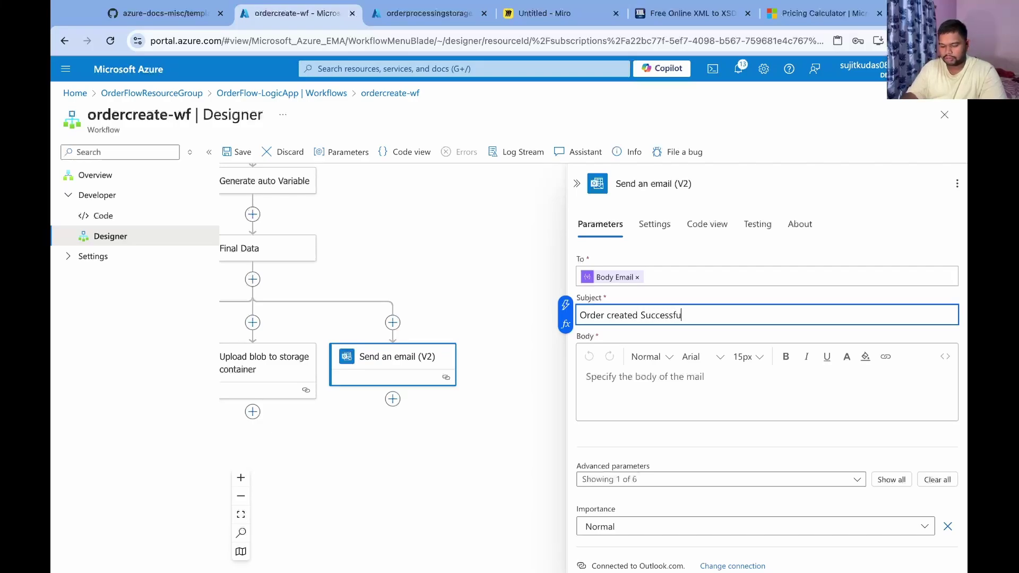
text(lly)
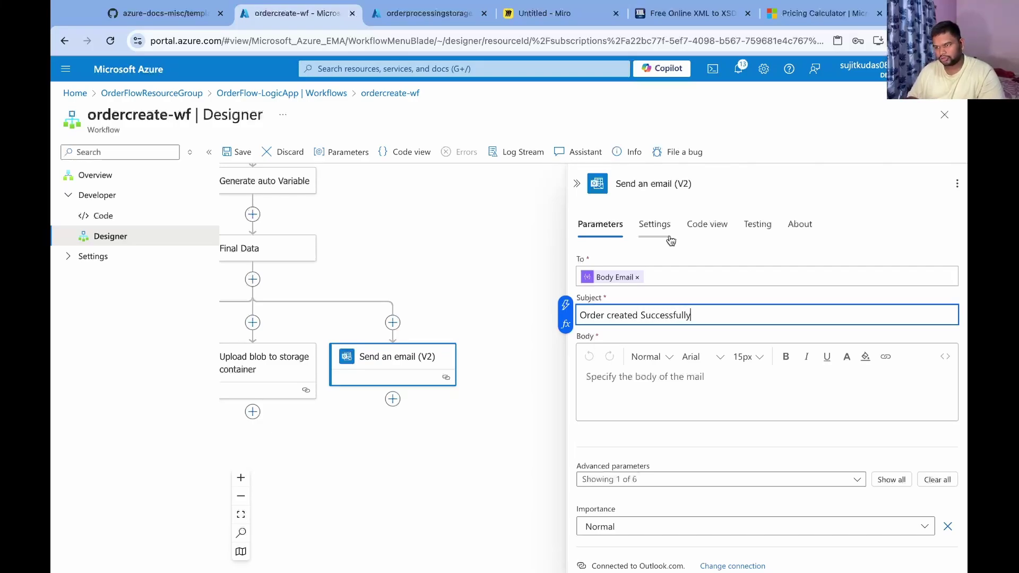
Write "Your order is created ." as the first line of the email body.
click(622, 372)
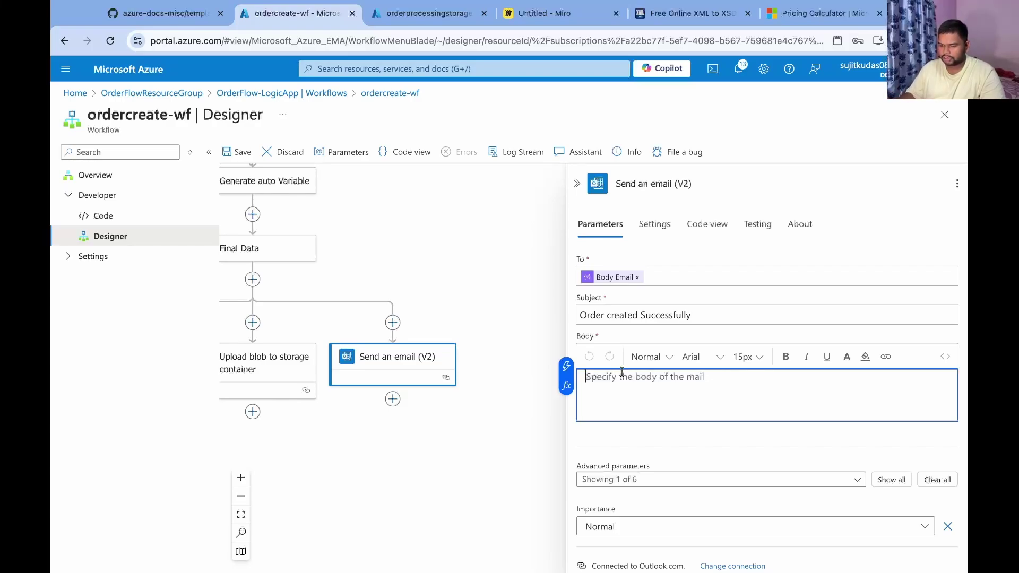
text(Y)
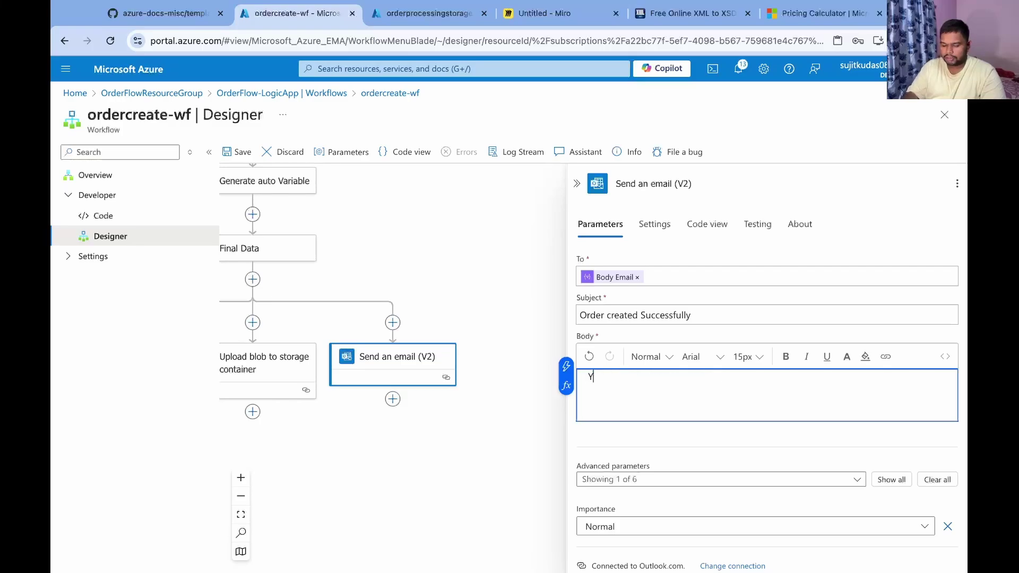
text(our or)
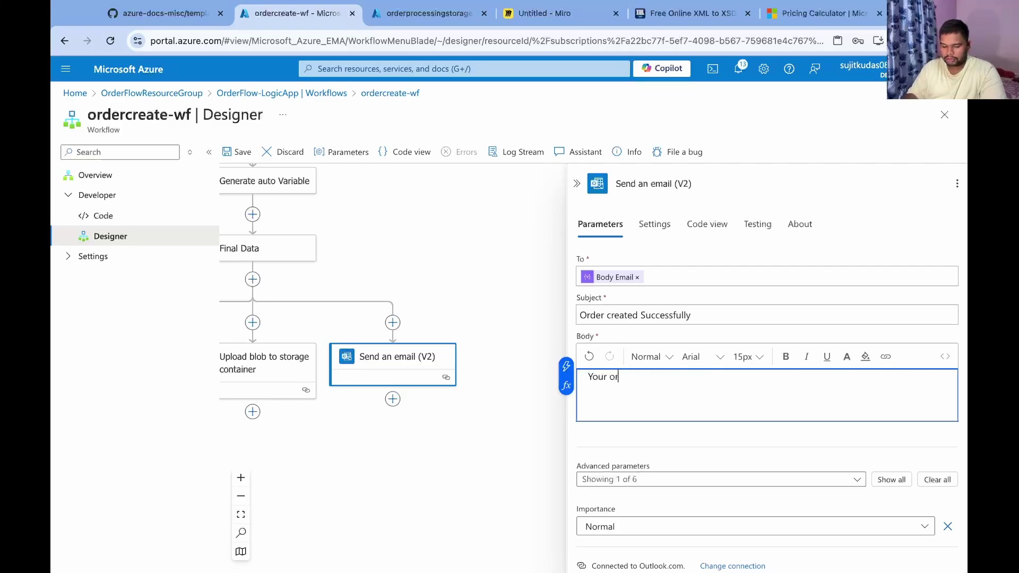
text(der is)
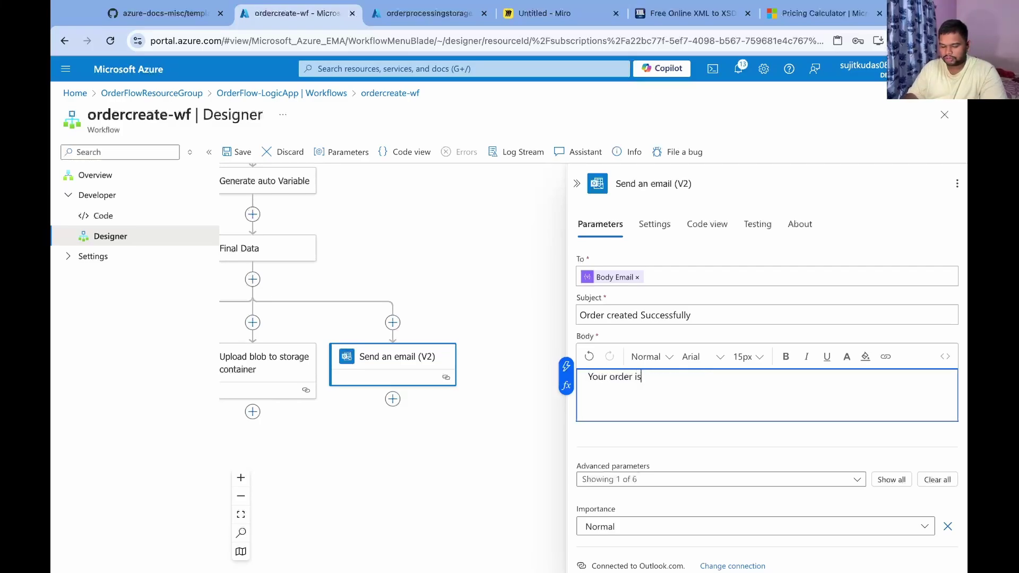
text( crewte)
text(and)
key(BackSpace)
key(BackSpace)
key(BackSpace)
text(.)
key(Return)
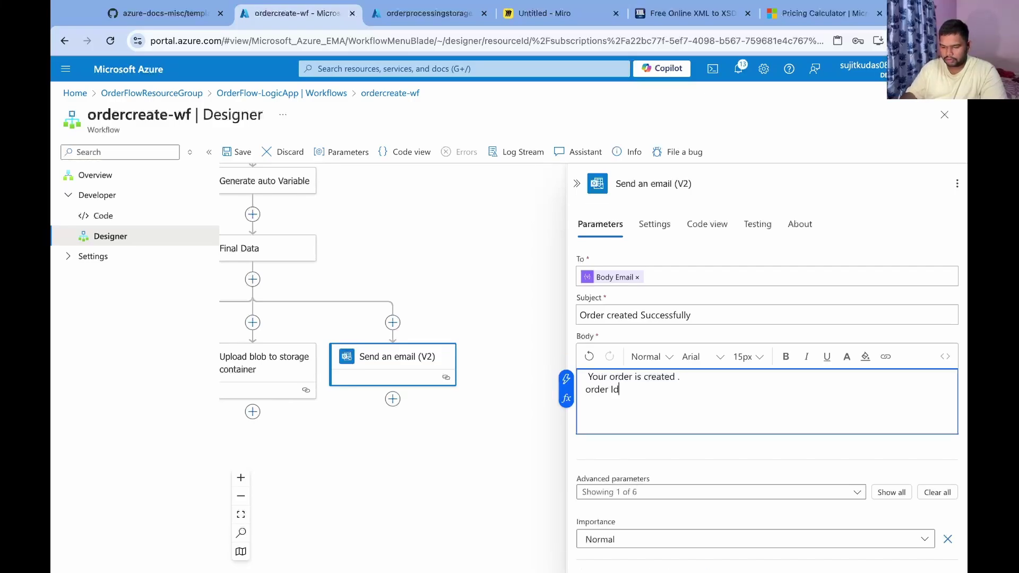
Add a second body line reading "order Id :" followed by the dynamic value Body OrderID.
text(order Id :)
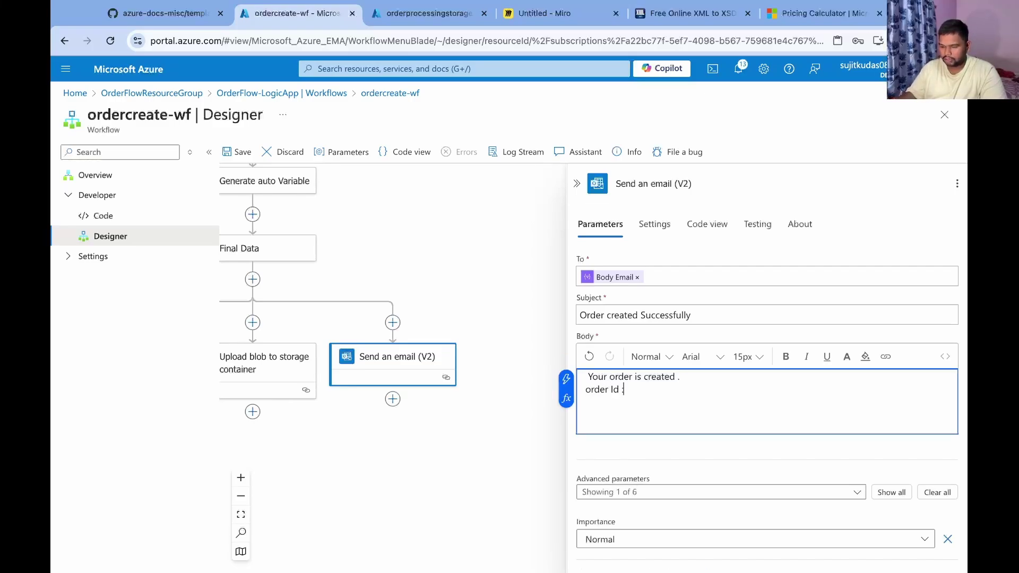
click(566, 379)
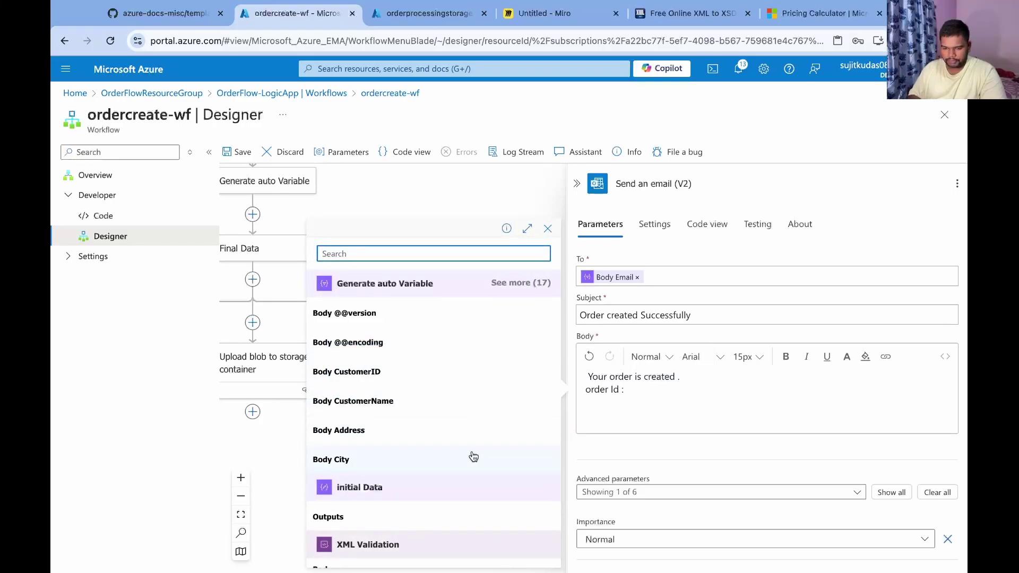
click(521, 284)
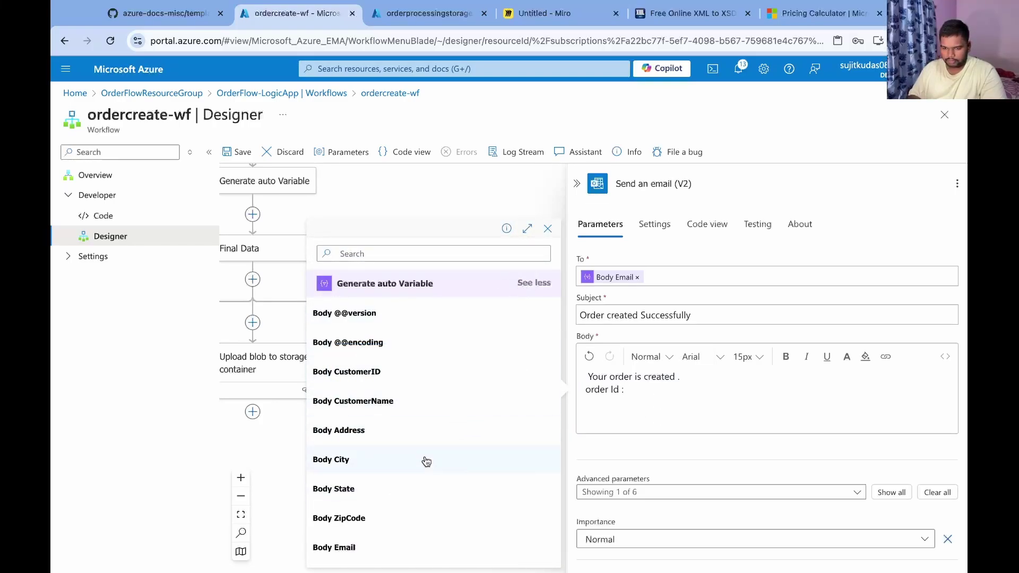
scroll(425, 461, down, 2)
scroll(427, 461, down, 2)
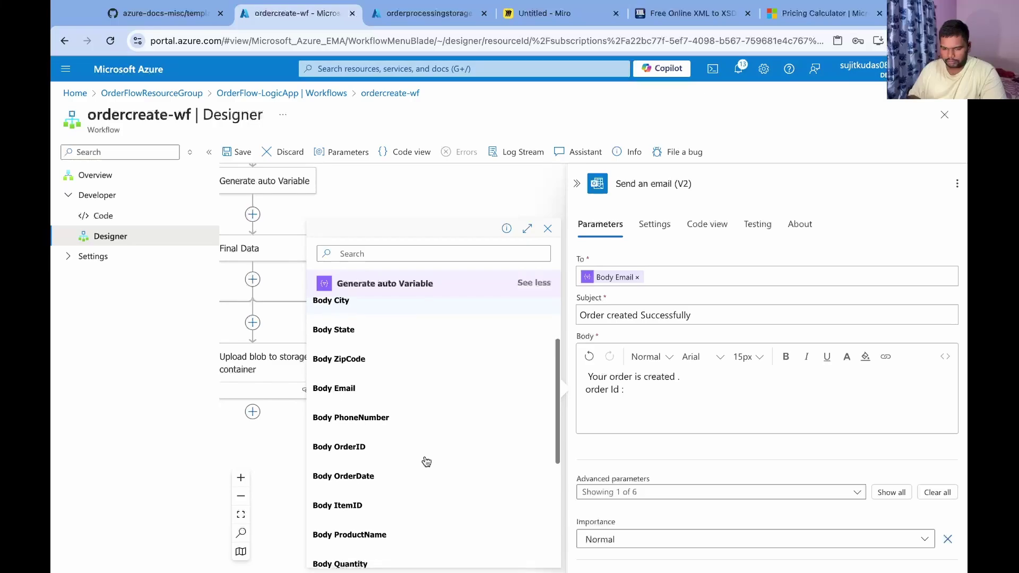
click(378, 458)
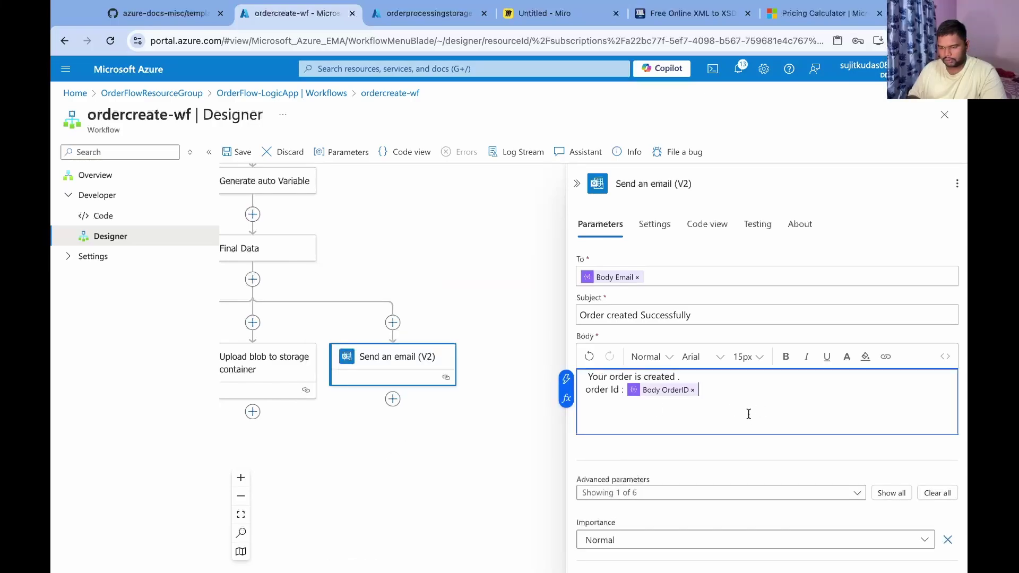
Close the email body with "Thanks for shopping with us" after a blank line.
key(Return)
text(Tha)
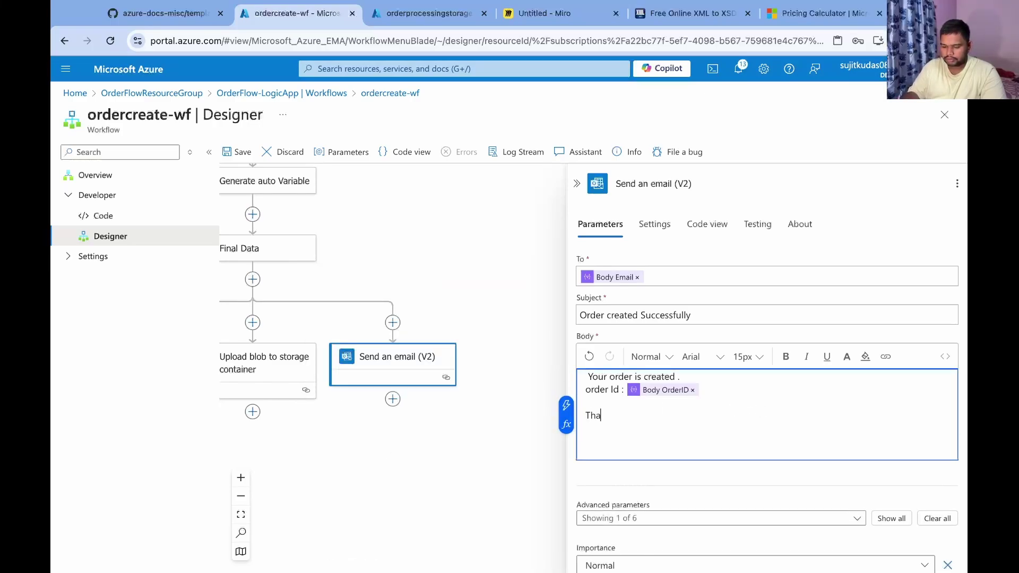
text(nks)
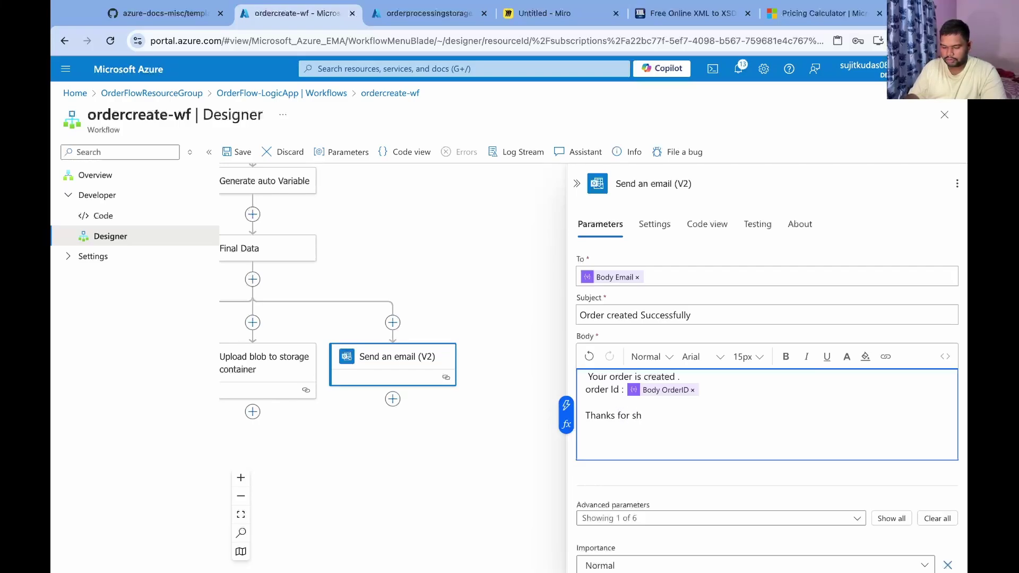
text(for shopping with us)
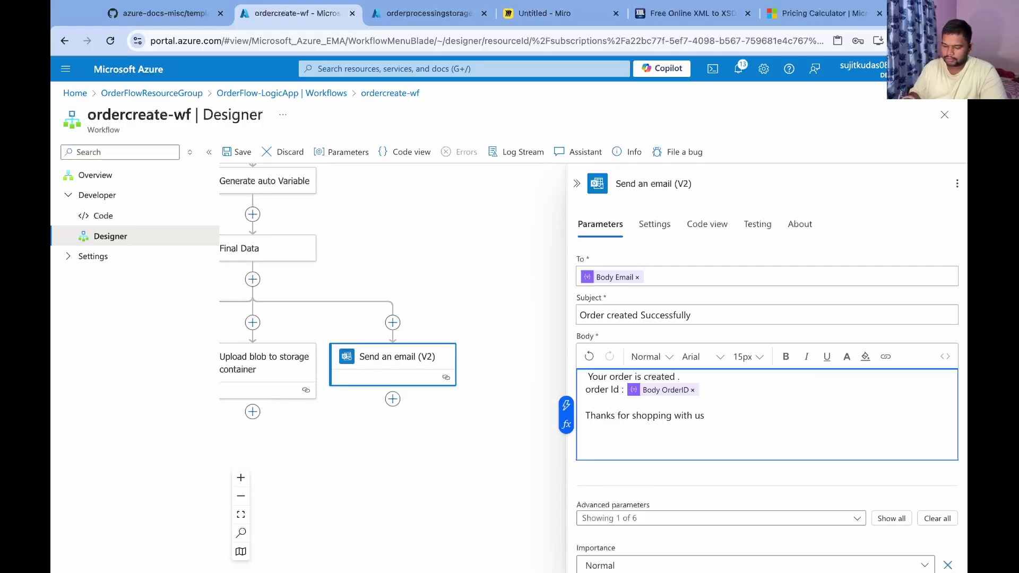
End the email body's closing line with " !" and collapse the Send an email (V2) settings.
text( !)
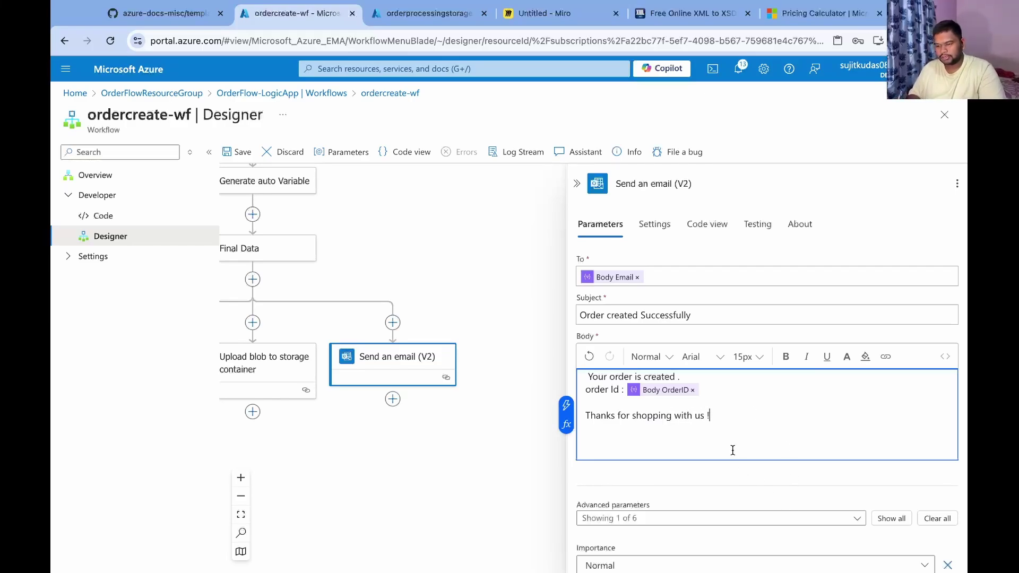
scroll(732, 495, down, 1)
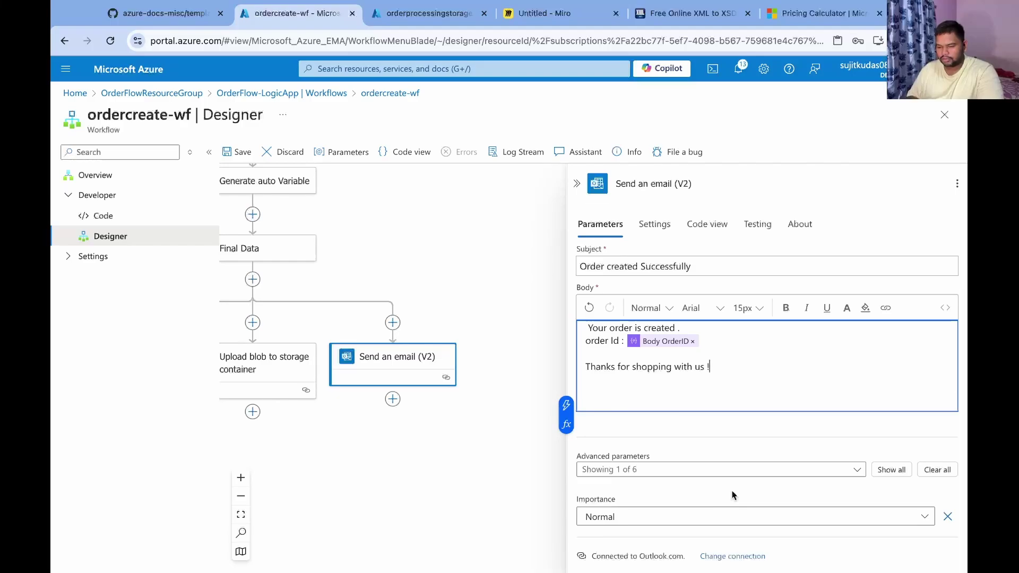
scroll(724, 389, up, 1)
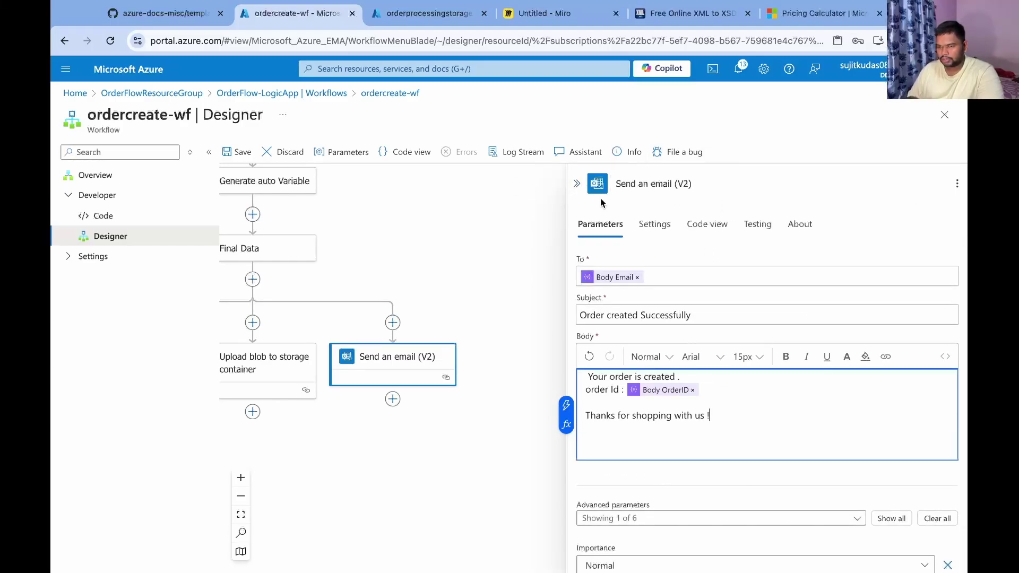
click(583, 186)
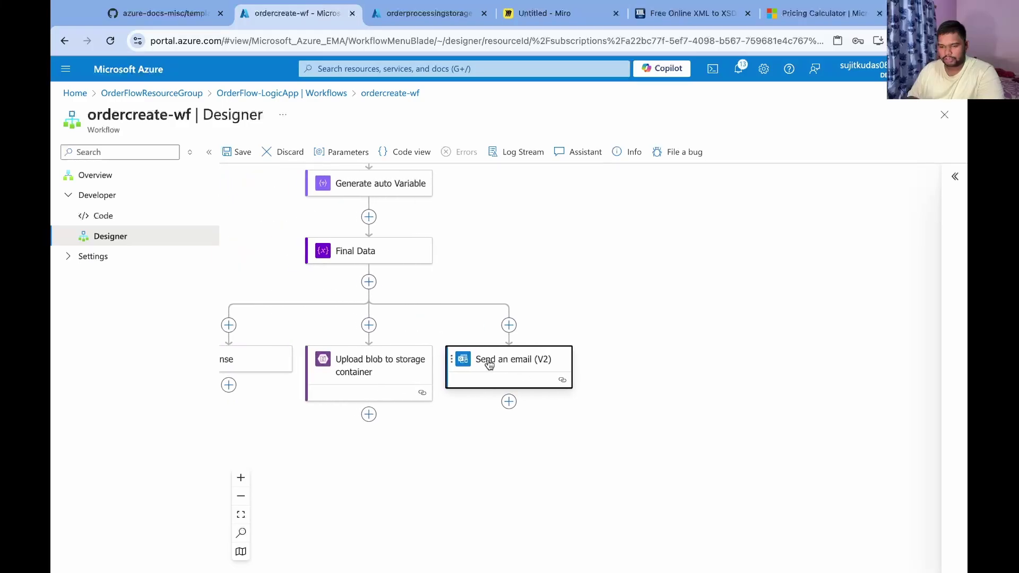
Consult the Miro flow diagram and add the in-app Service Bus Send message action in a new parallel branch under Final Data.
click(542, 16)
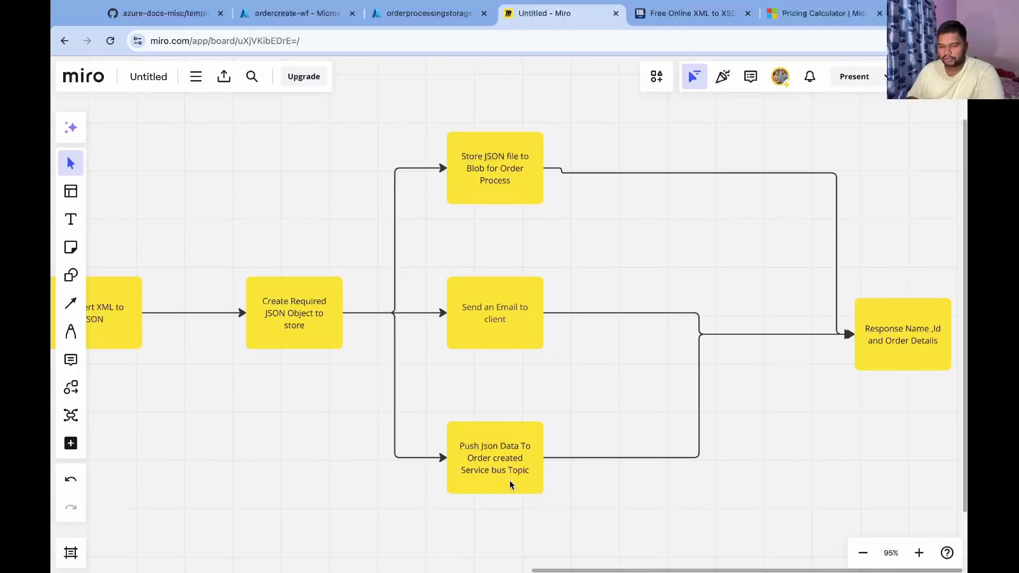
key(ctrl+2)
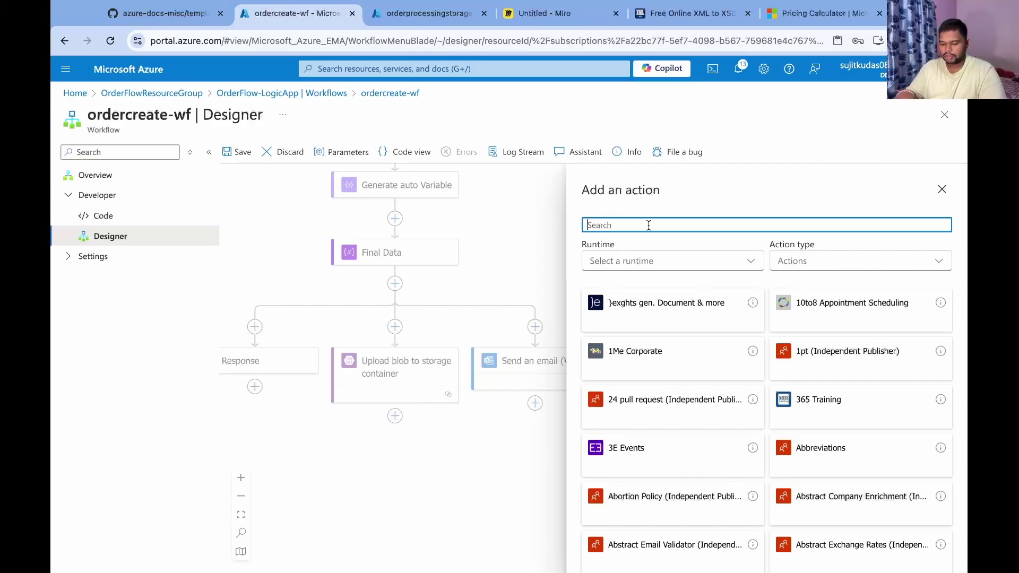
text(service)
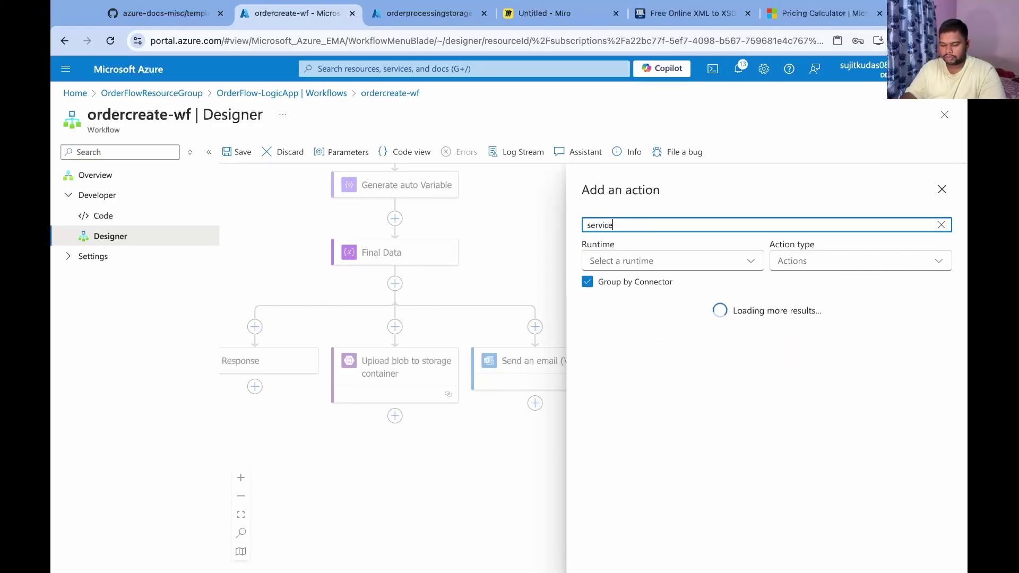
text( bus)
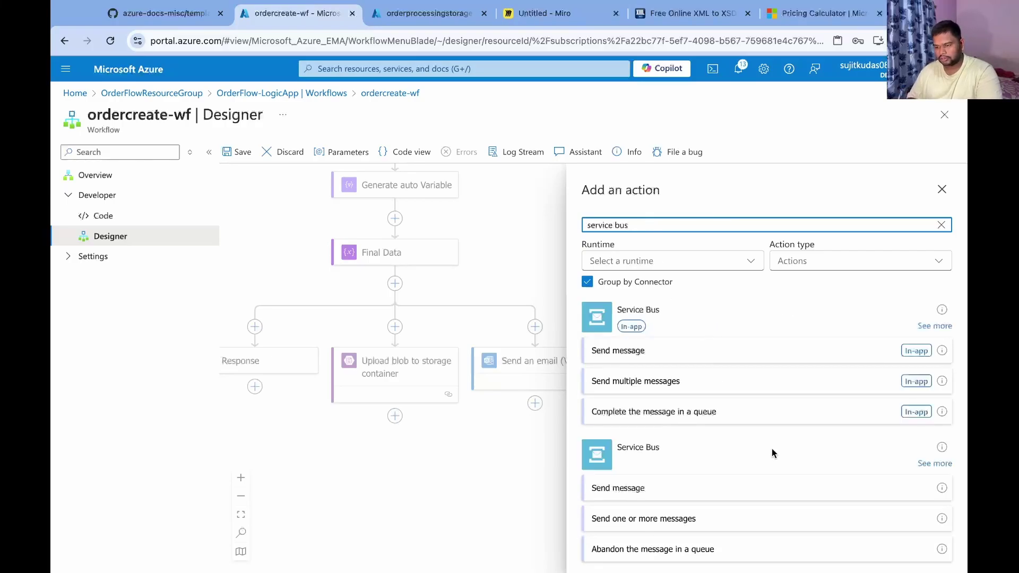
click(644, 353)
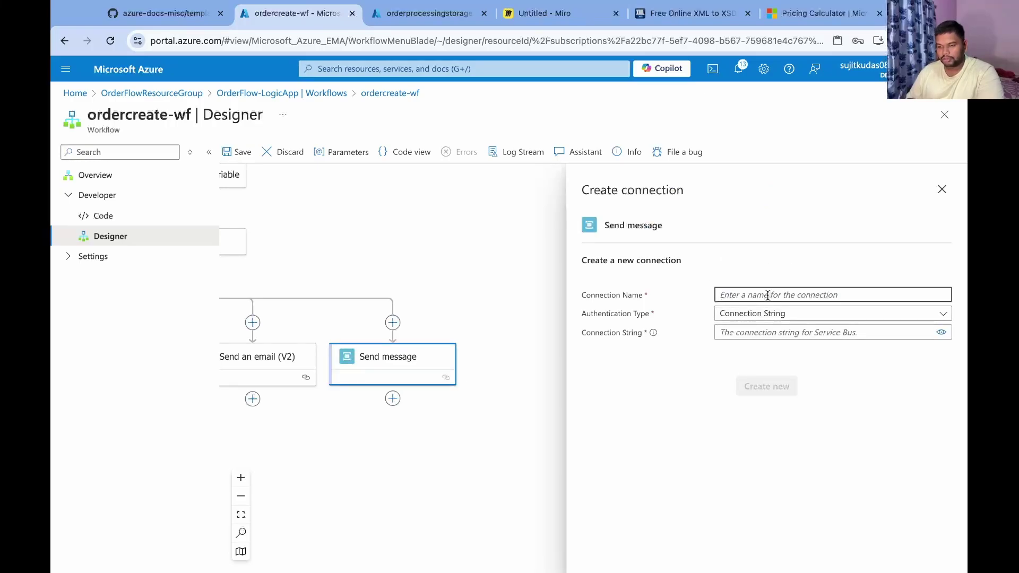
Name the new Service Bus connection "servicebus connection", leaving its connection string ready for entry.
text(s)
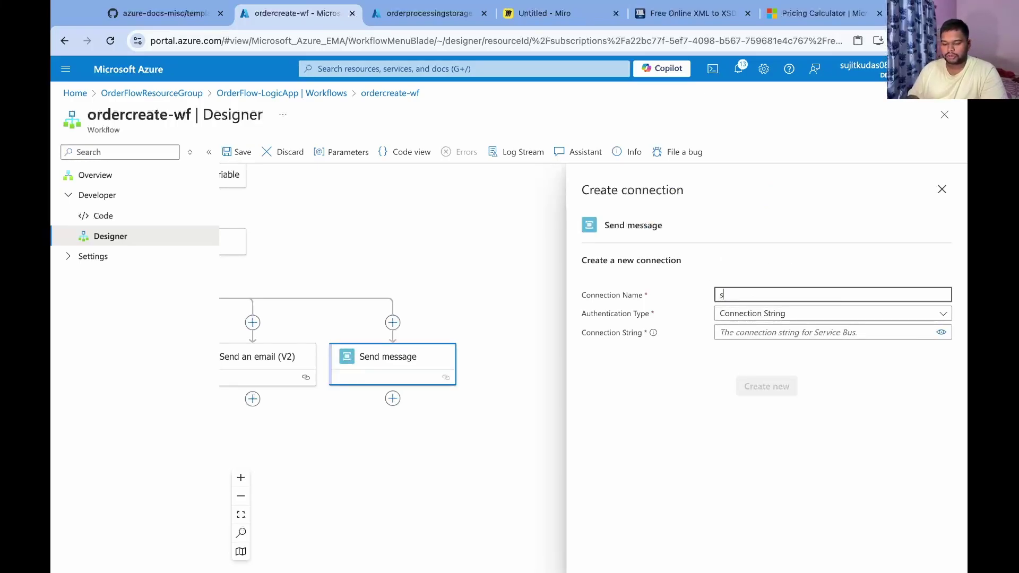
text(ervicebus connec)
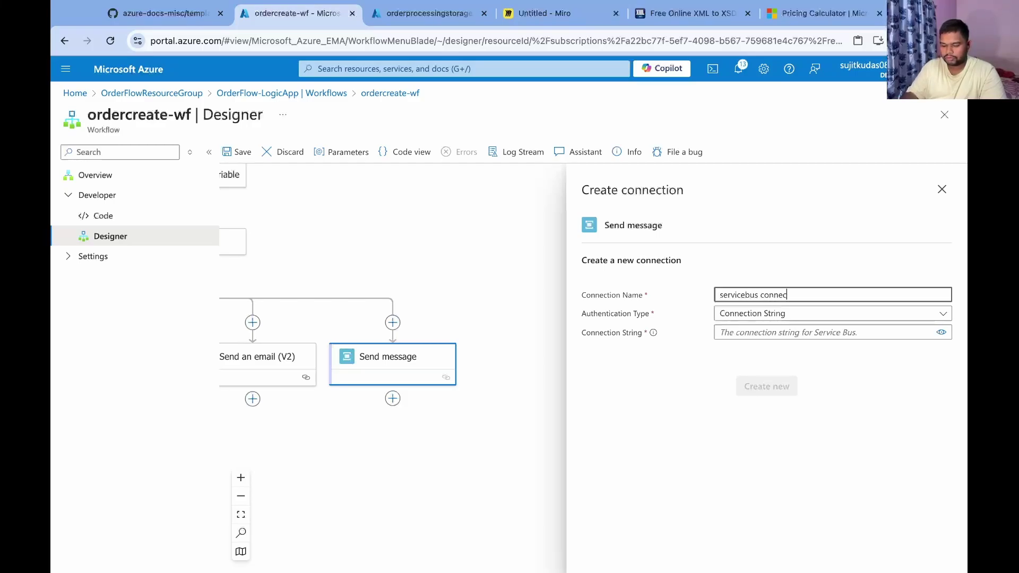
text(tion)
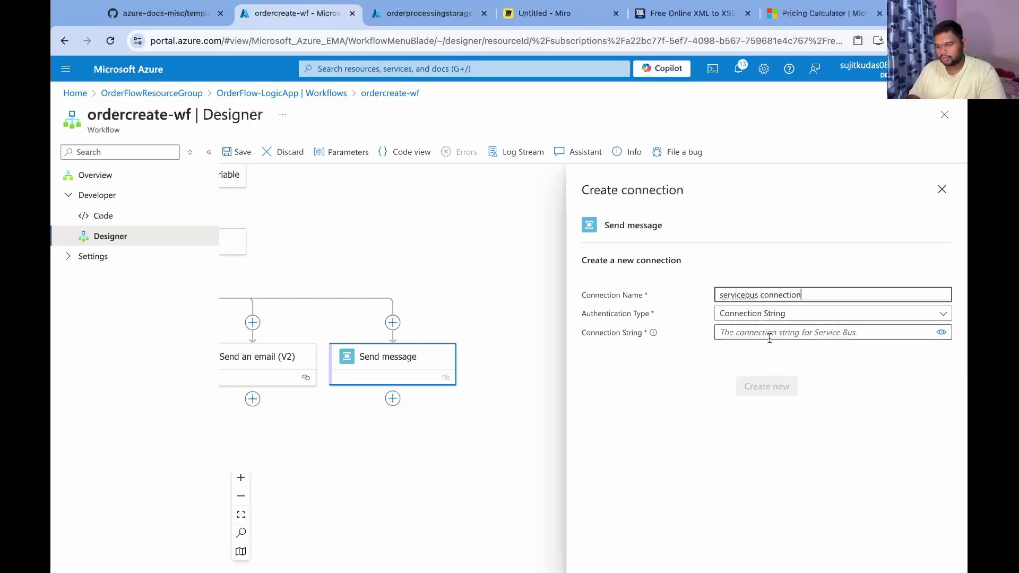
click(732, 335)
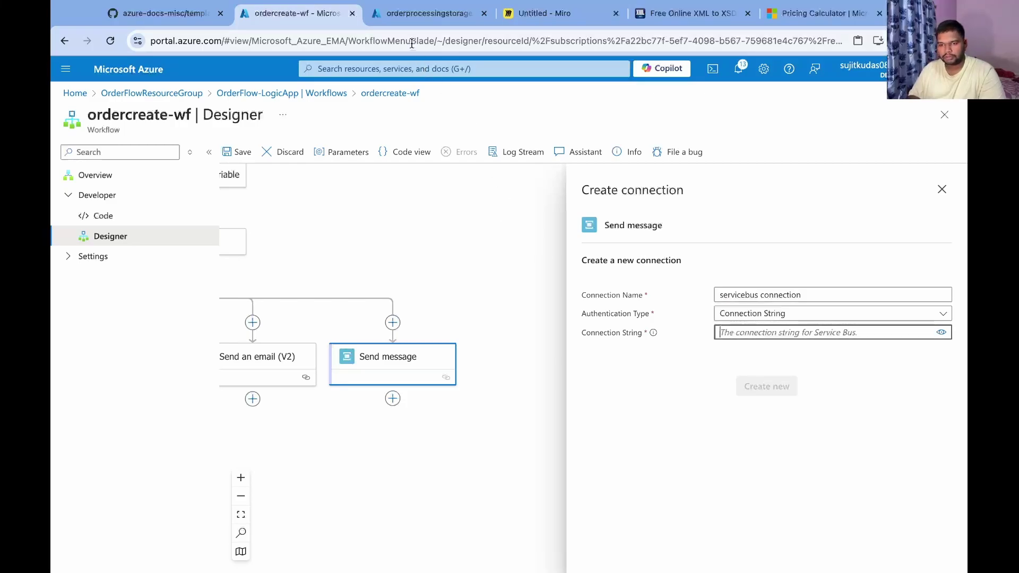
In the storage account's browser tab, go to OrderFlowResourceGroup, sort its resources by type and open the orderprocessing-servicebus namespace.
click(400, 21)
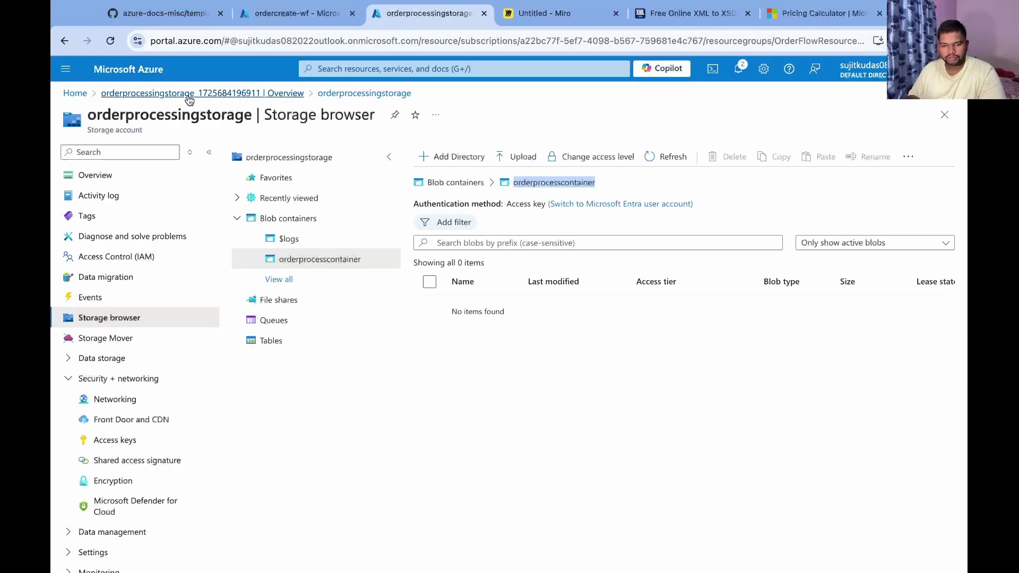
click(187, 95)
click(75, 92)
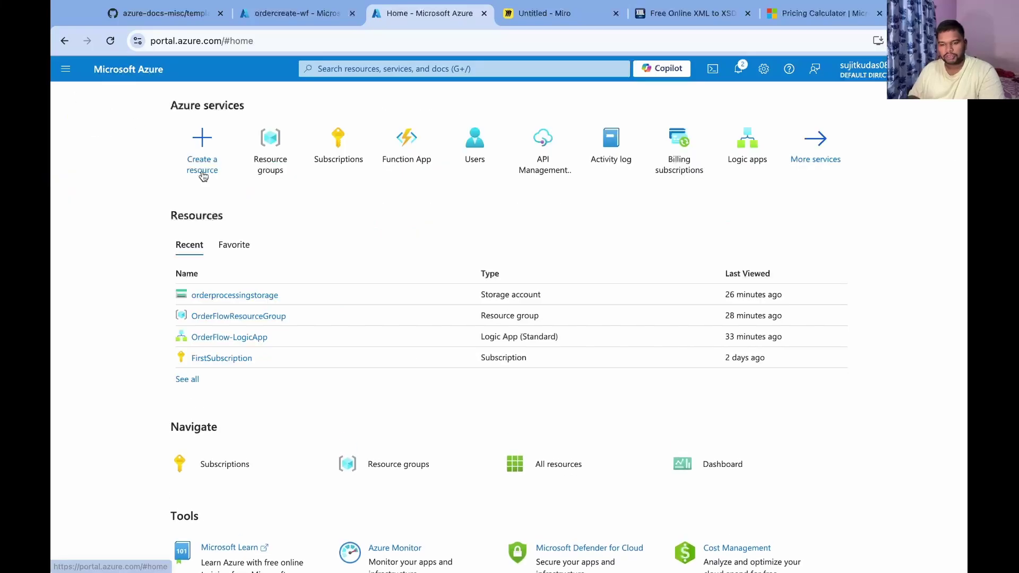
click(229, 317)
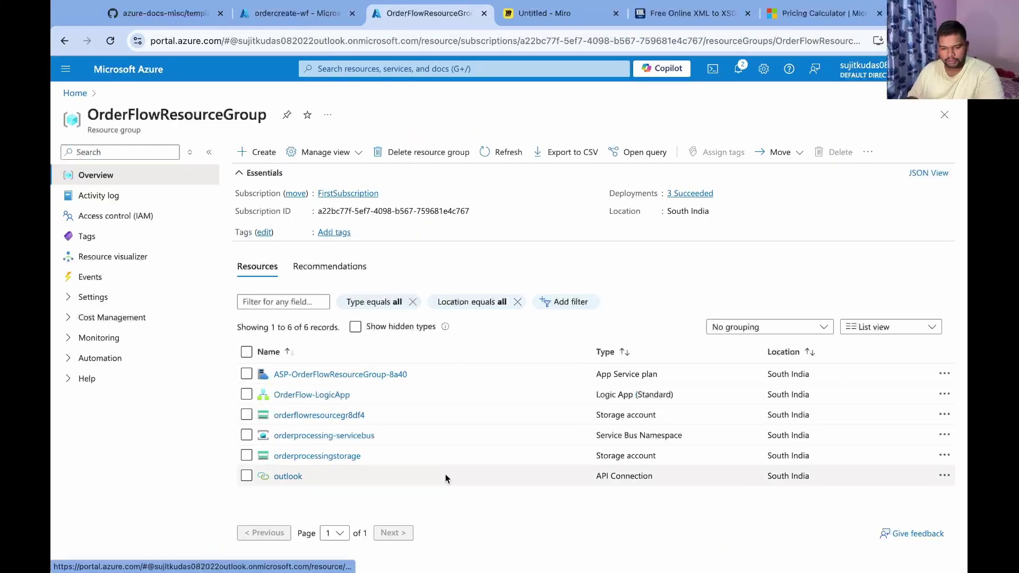
click(605, 356)
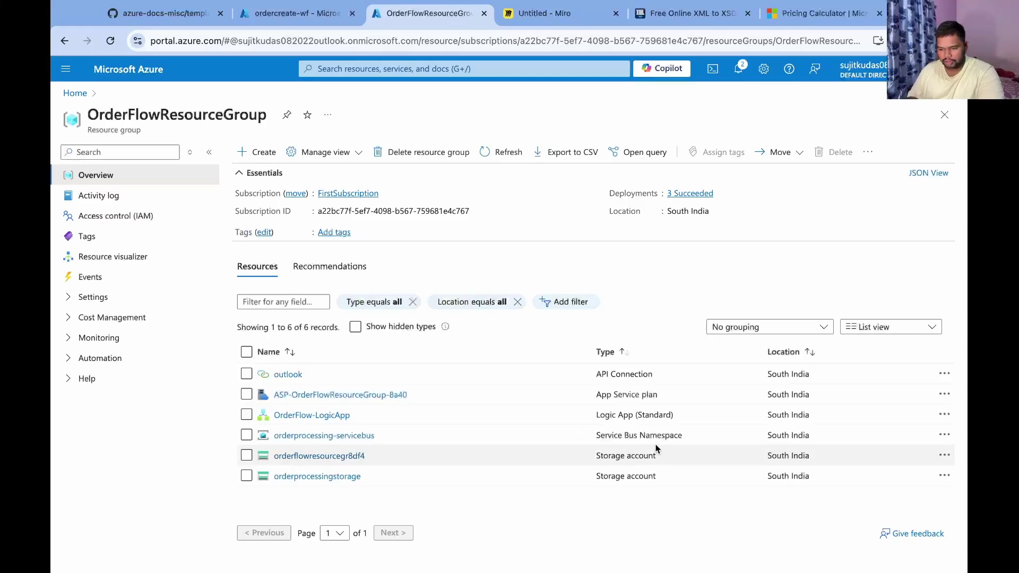
click(346, 435)
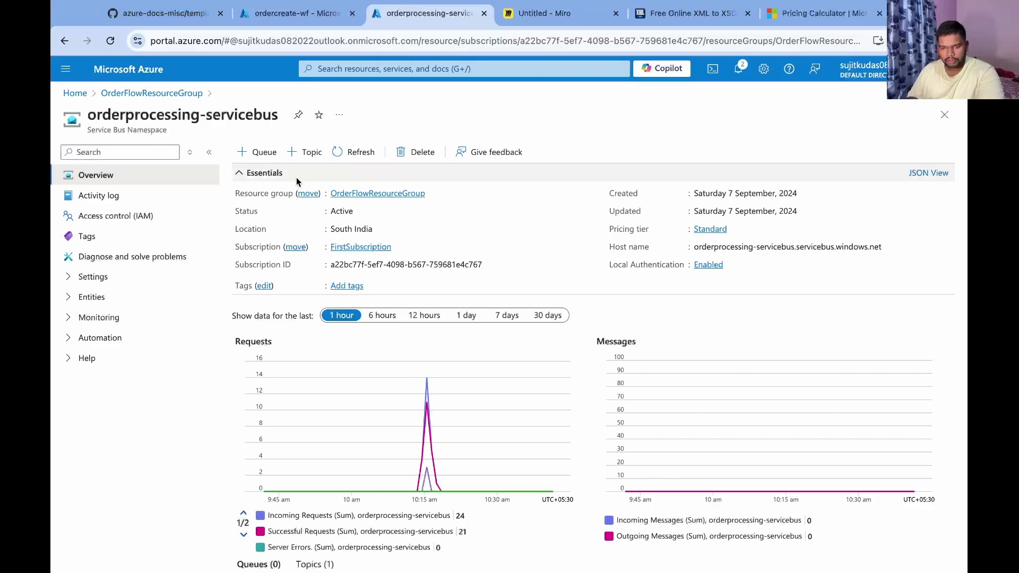
Open the Service Bus namespace's shared access policies and view the RootManageSharedAccessKey policy.
click(80, 276)
click(132, 300)
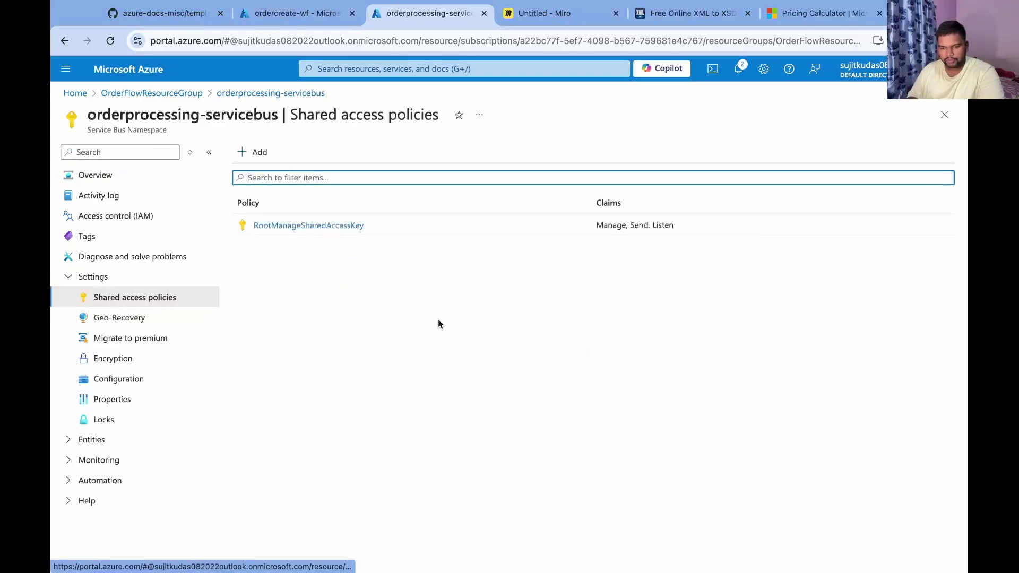
click(317, 227)
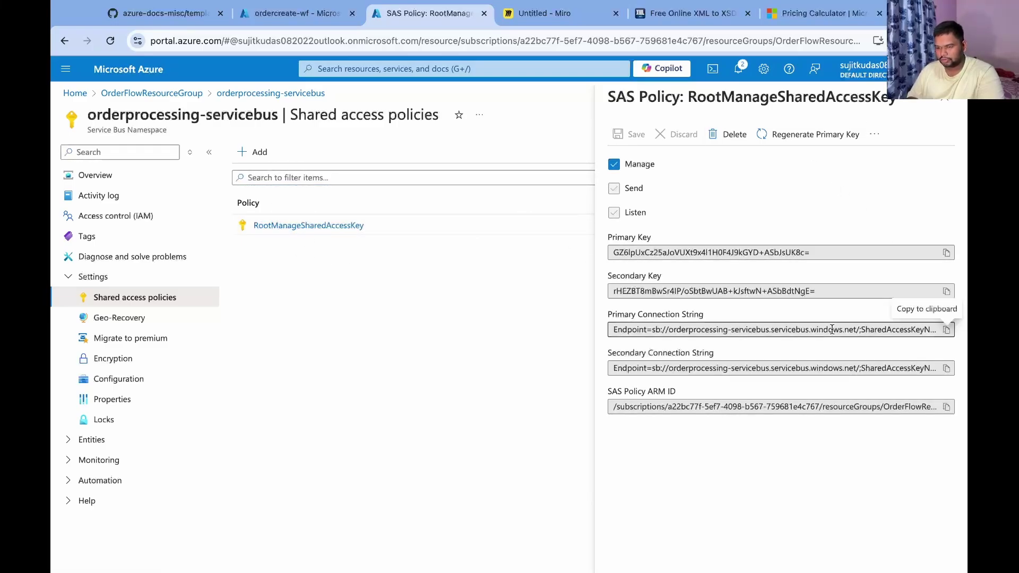
Create a shared access policy named ordercreatepolicy with the Manage claim.
click(254, 151)
text(or)
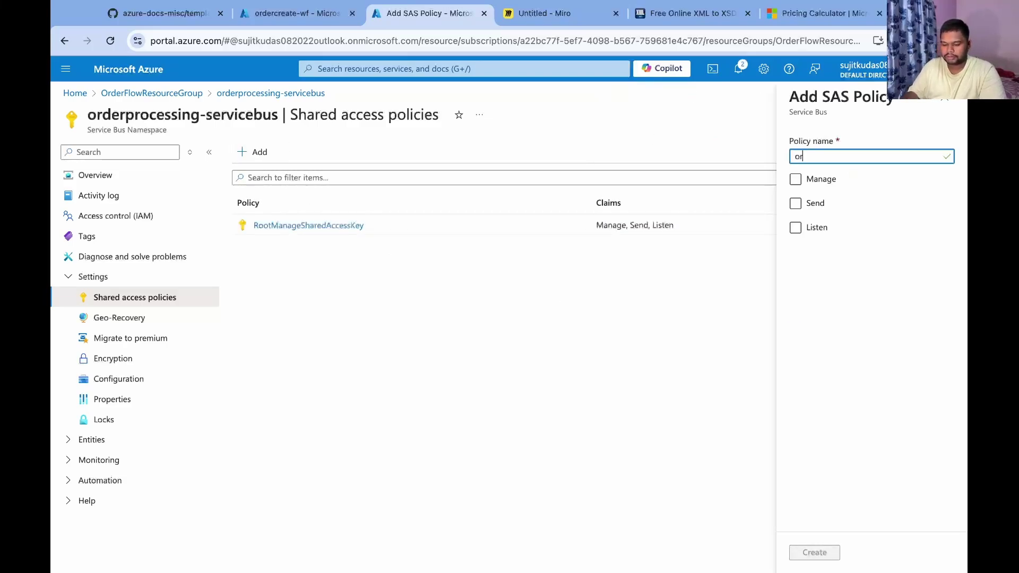
text(der created acc)
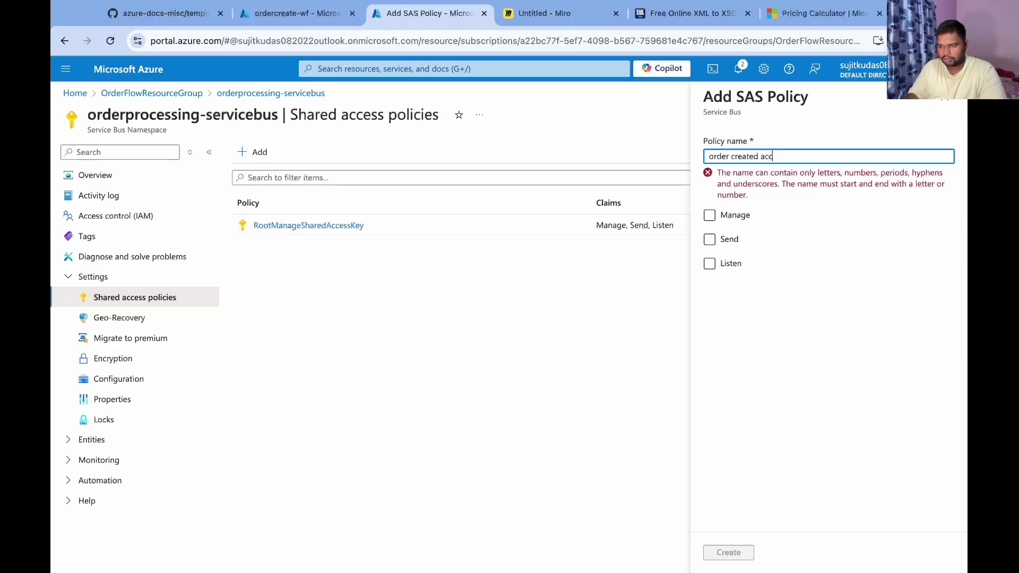
key(BackSpace)
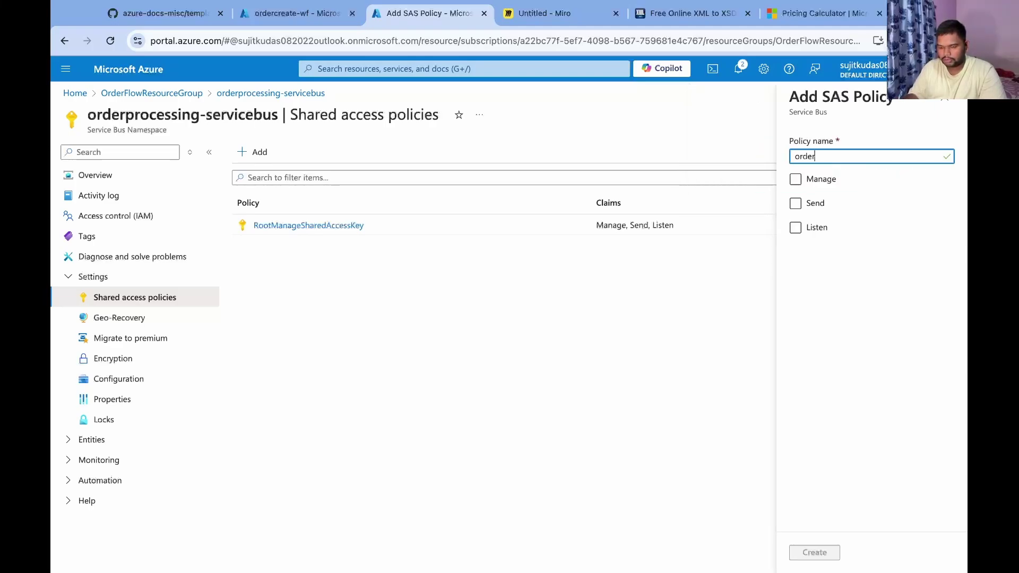
text(createpolicy)
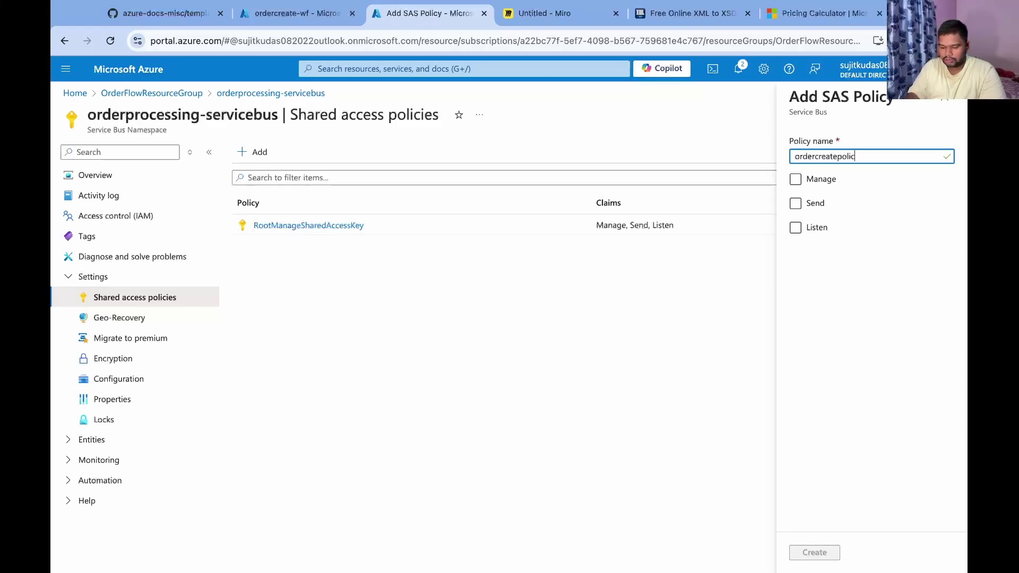
click(795, 180)
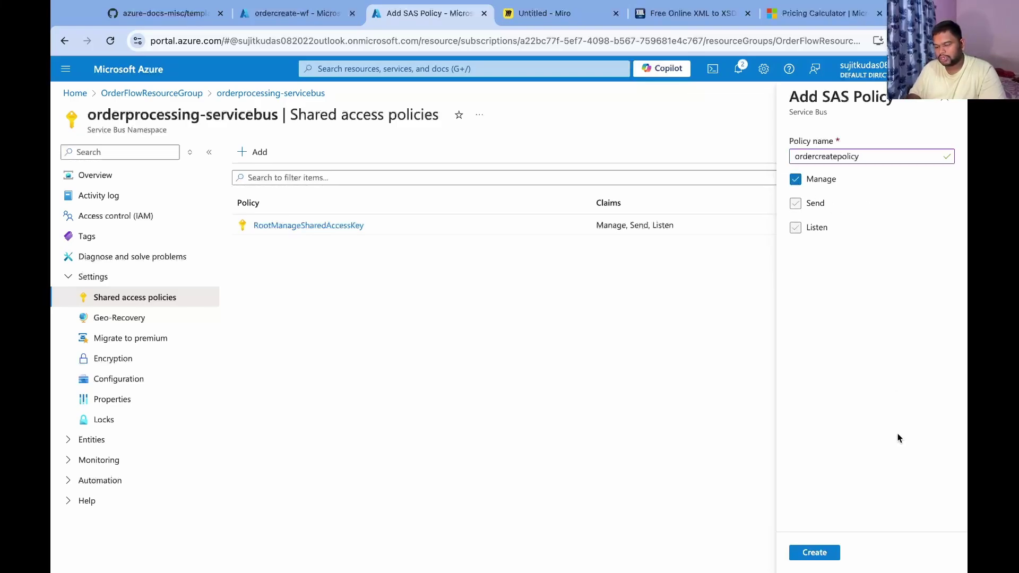
click(816, 554)
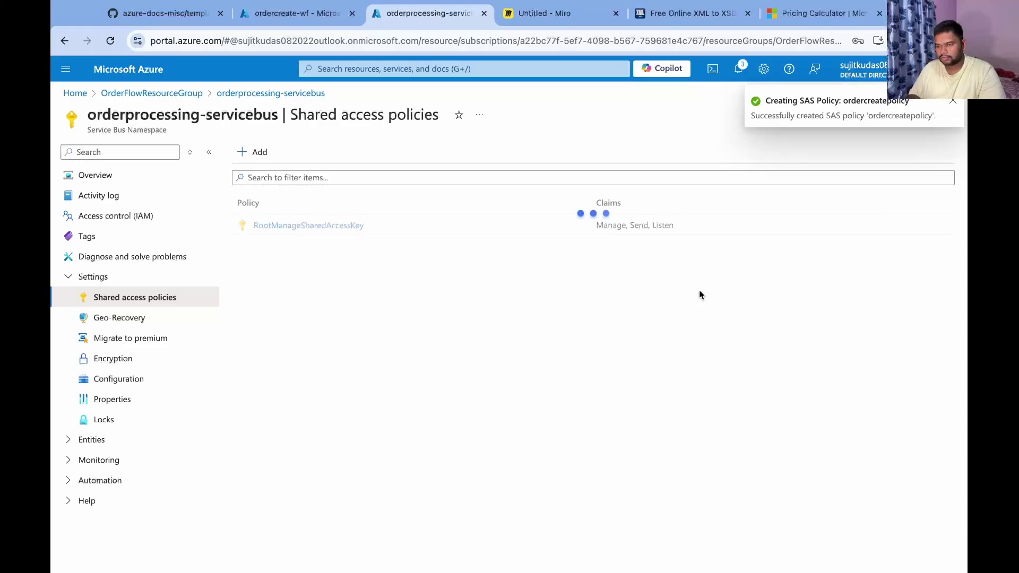
Copy ordercreatepolicy's primary connection string into the Send message action's Connection String field and create the connection.
click(294, 250)
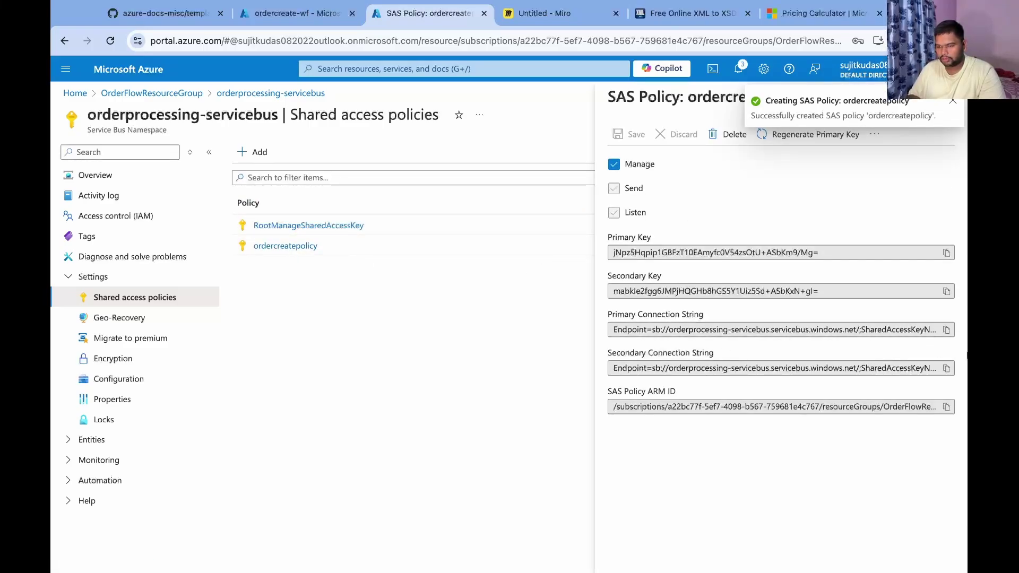
click(948, 331)
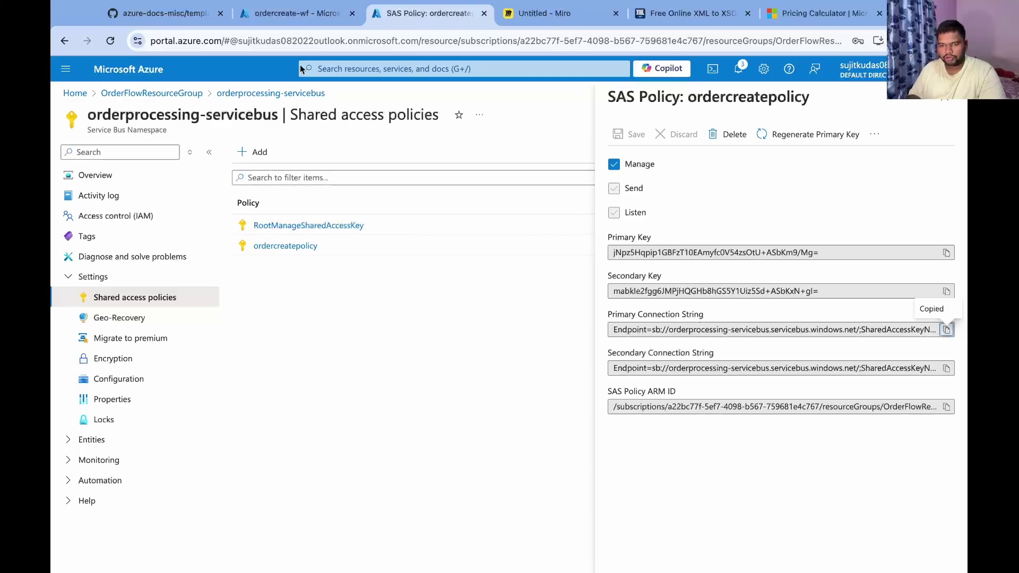
click(291, 16)
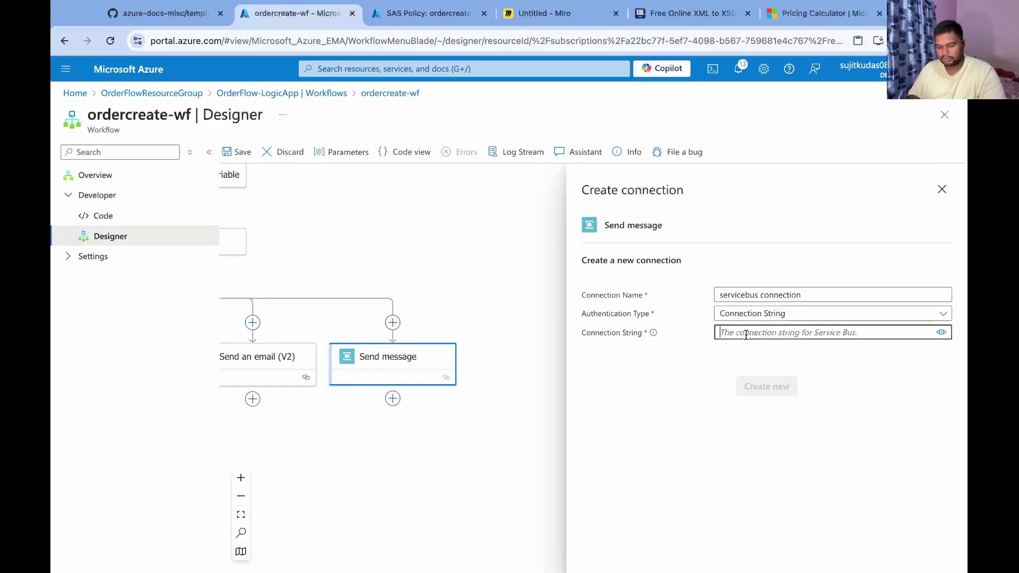
key(ctrl+v)
click(765, 392)
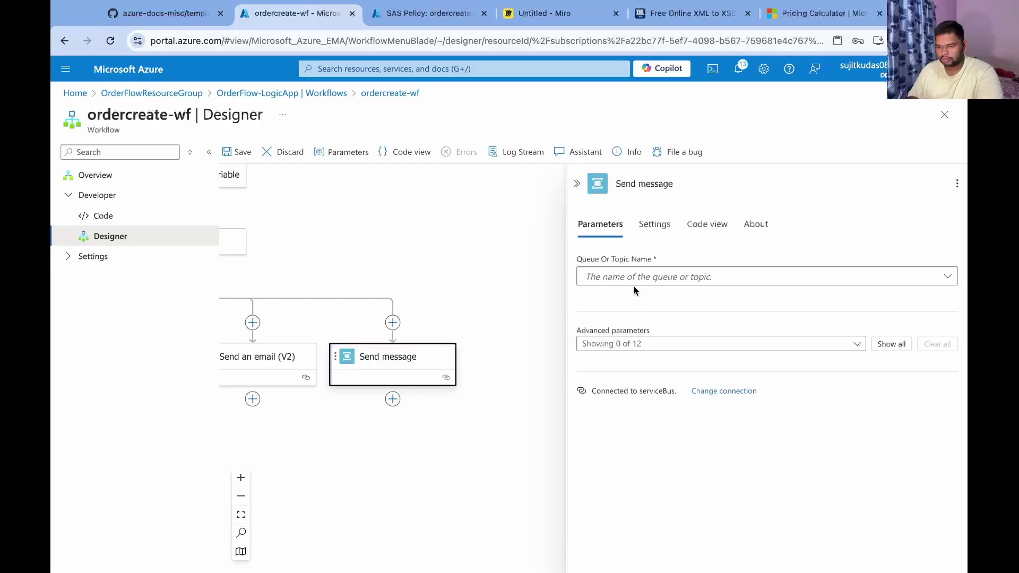
Set the Send message action's topic to ordercreate and add the Label advanced parameter.
click(629, 277)
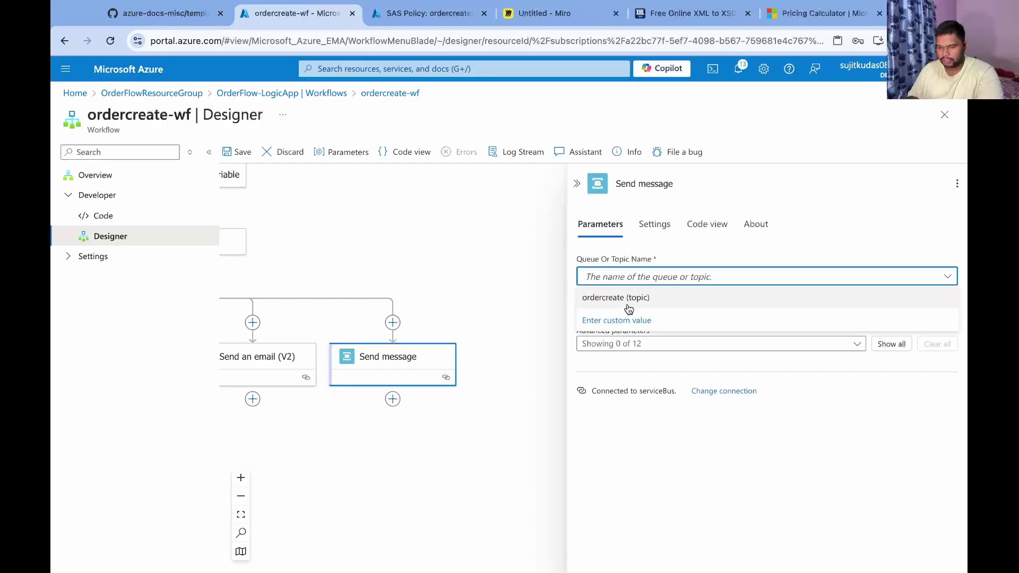
click(629, 299)
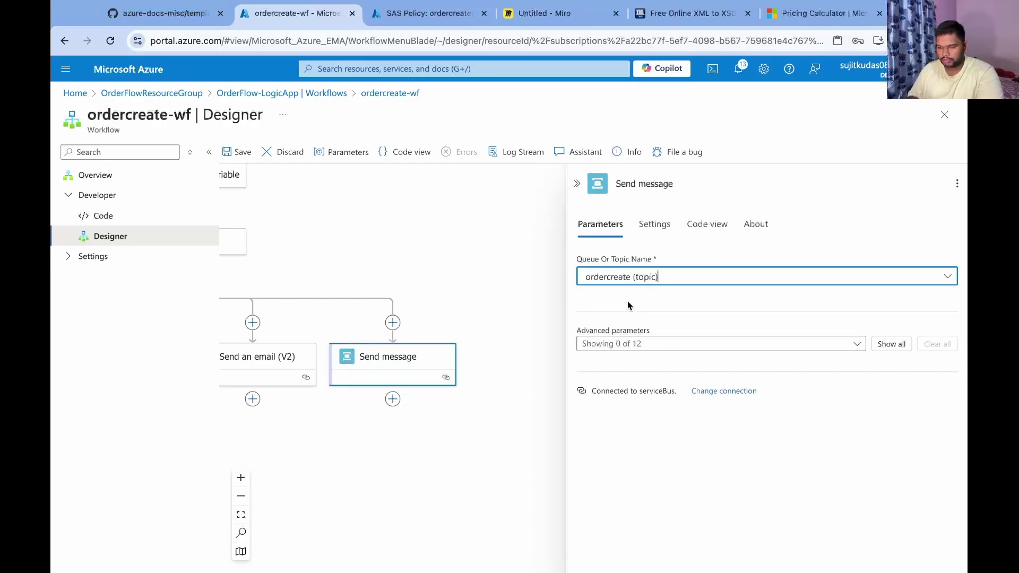
click(663, 344)
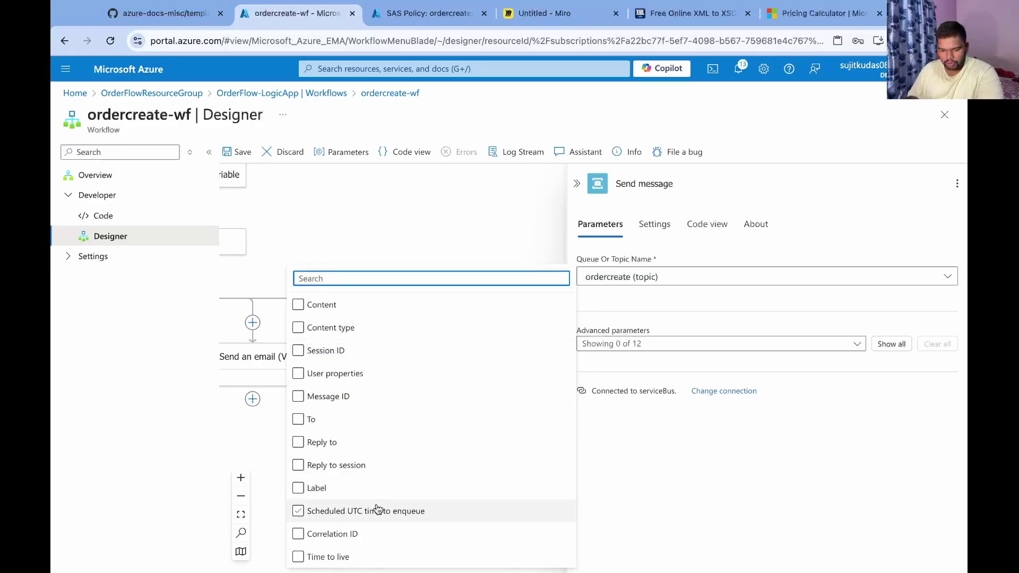
click(325, 488)
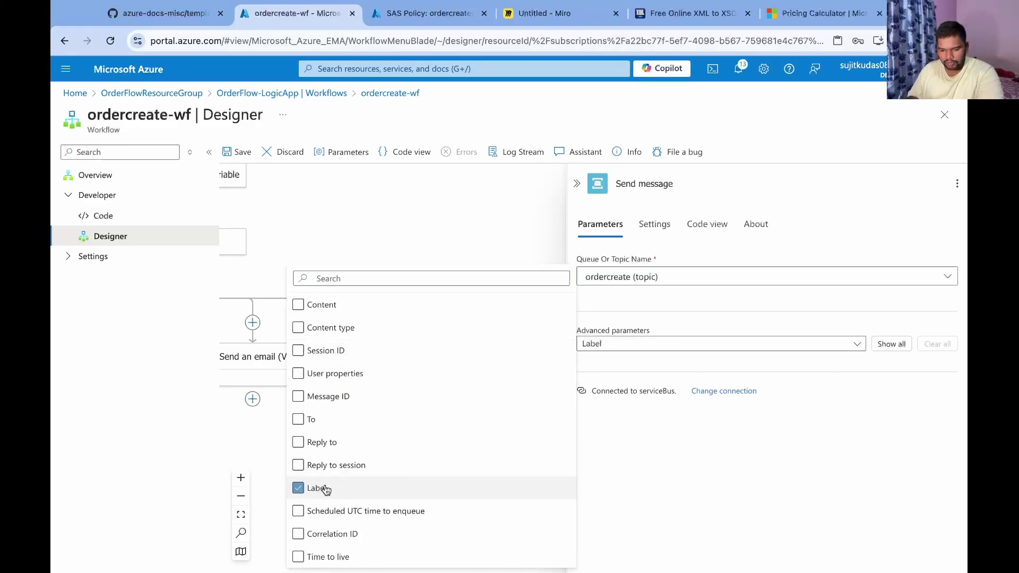
click(730, 450)
click(660, 393)
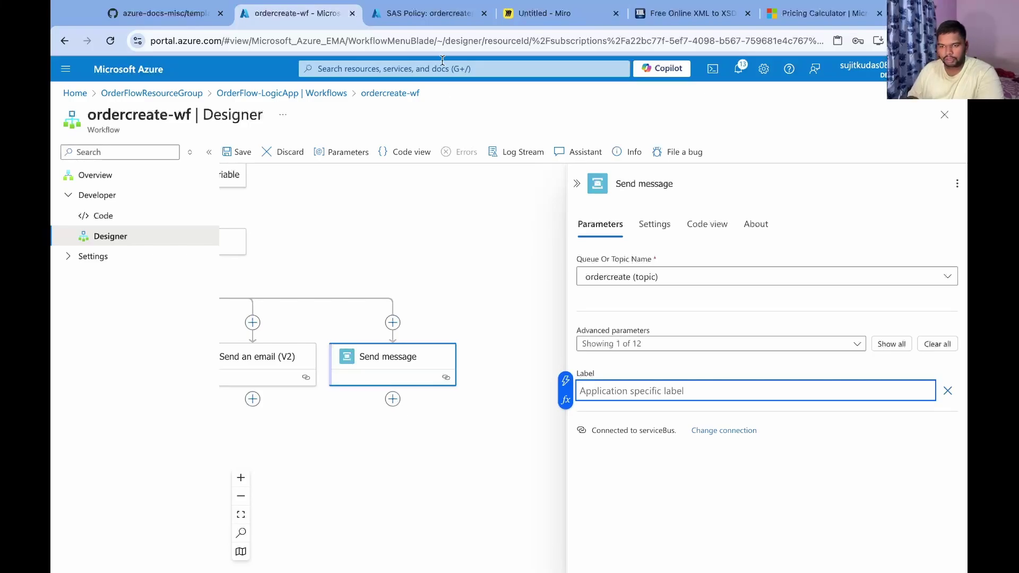
In the Service Bus browser tab, go to the namespace's ordercreate topic and open its ordercreatesubs subscription.
click(425, 14)
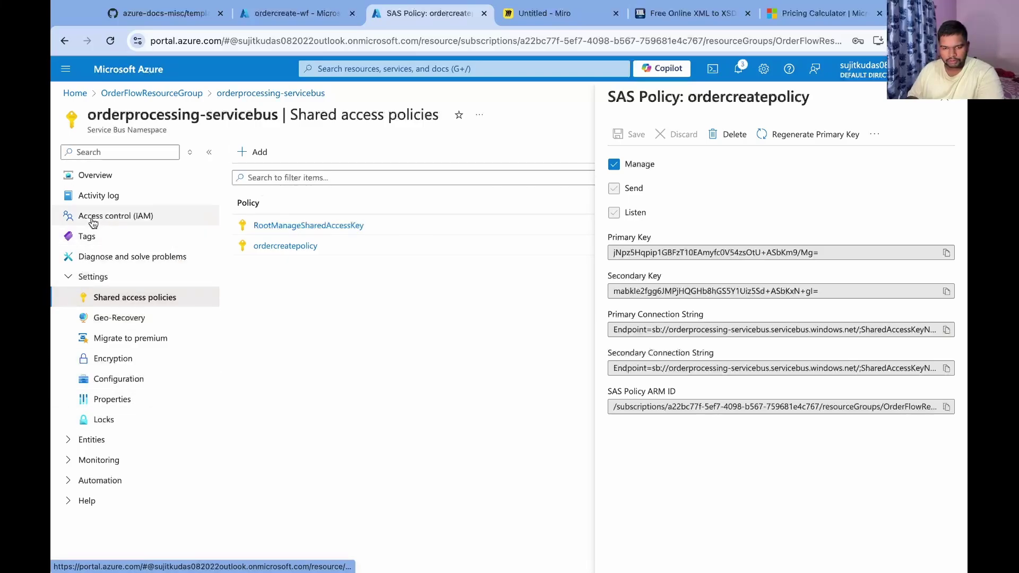
click(90, 177)
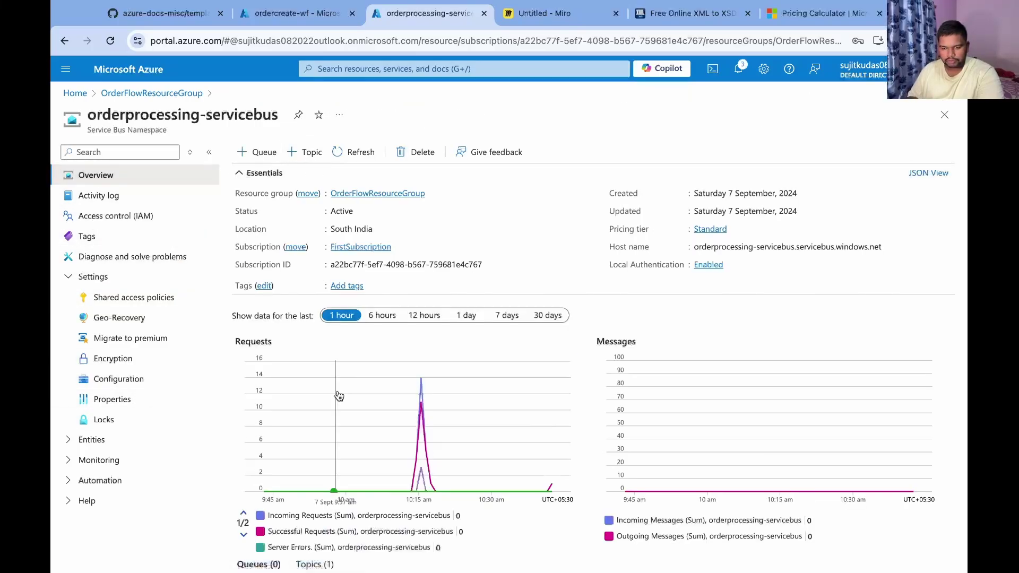
scroll(340, 408, down, 2)
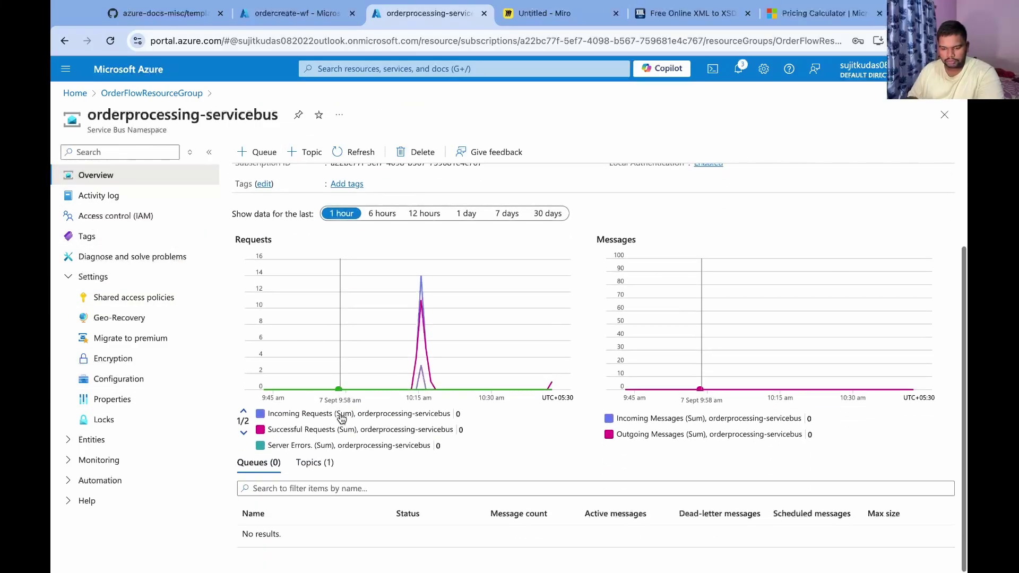
click(310, 463)
click(264, 539)
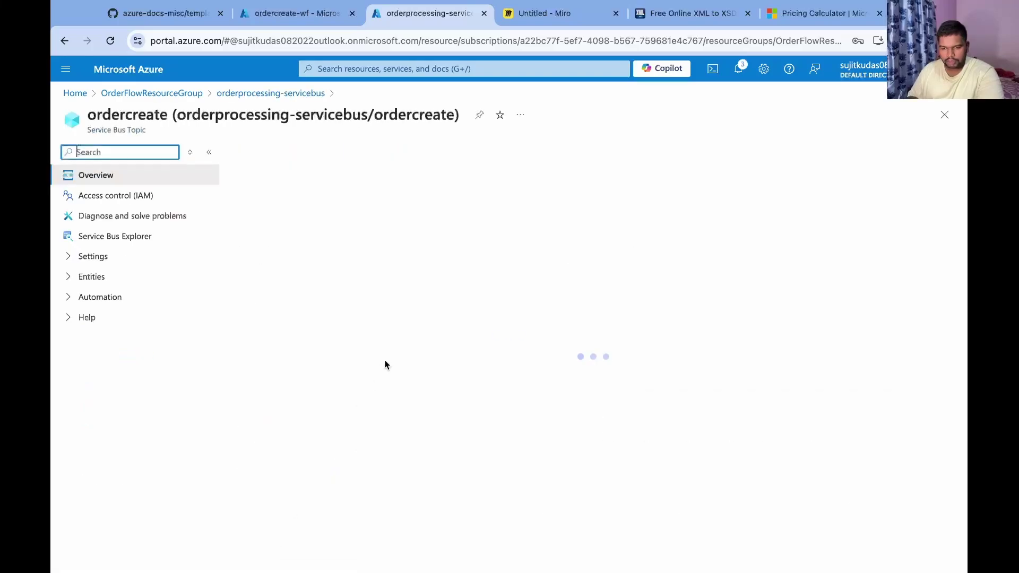
scroll(386, 364, down, 2)
scroll(386, 365, down, 3)
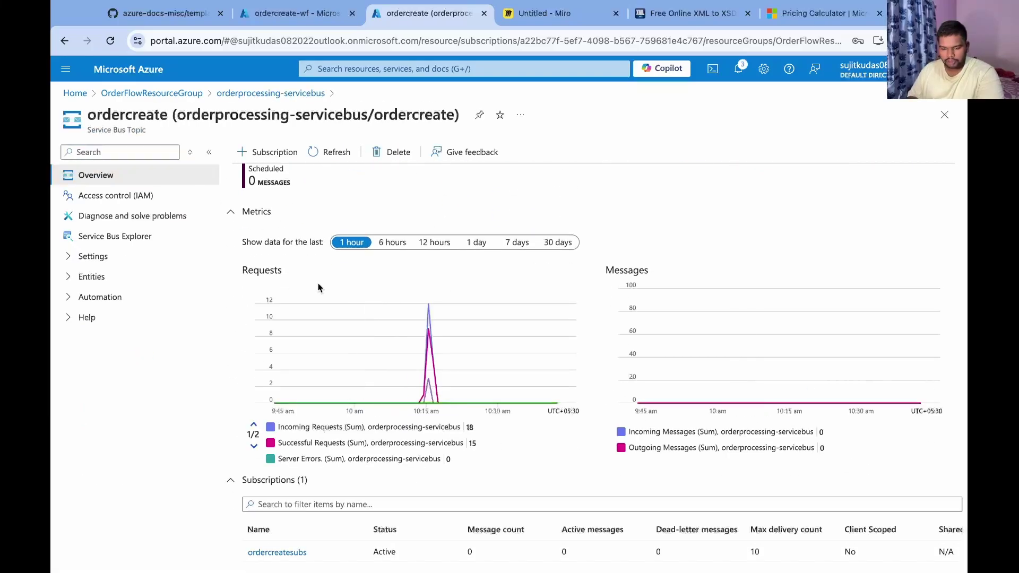
click(301, 552)
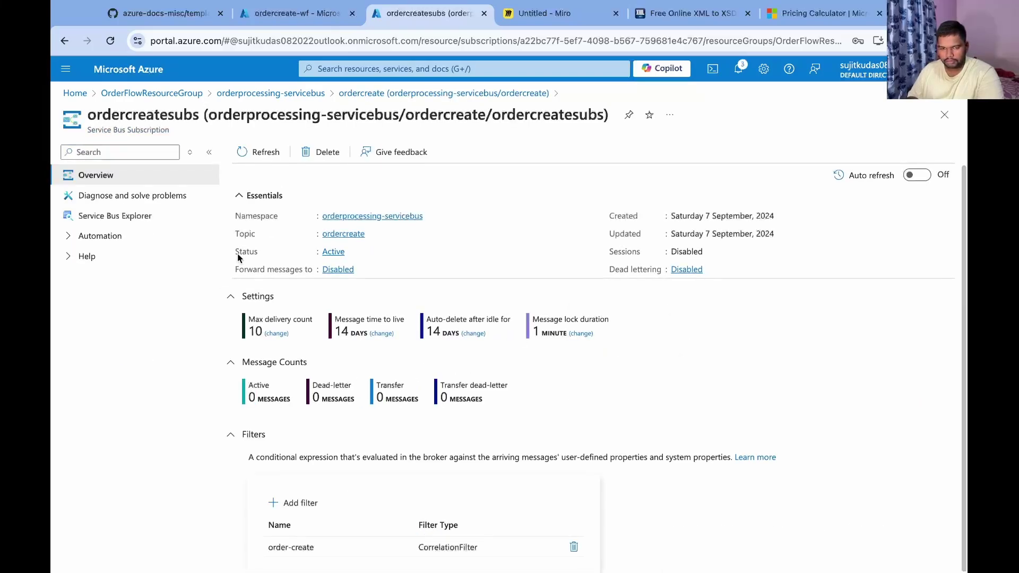
Copy the label/subject value order-create-label from the subscription's order-create filter into the Send message action's Label parameter in the workflow designer.
click(88, 218)
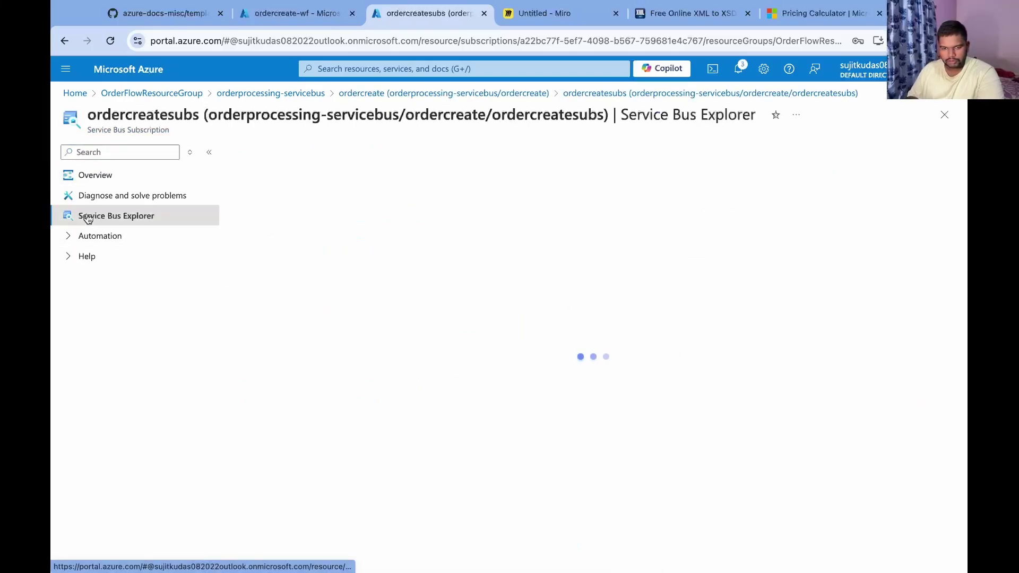
click(96, 180)
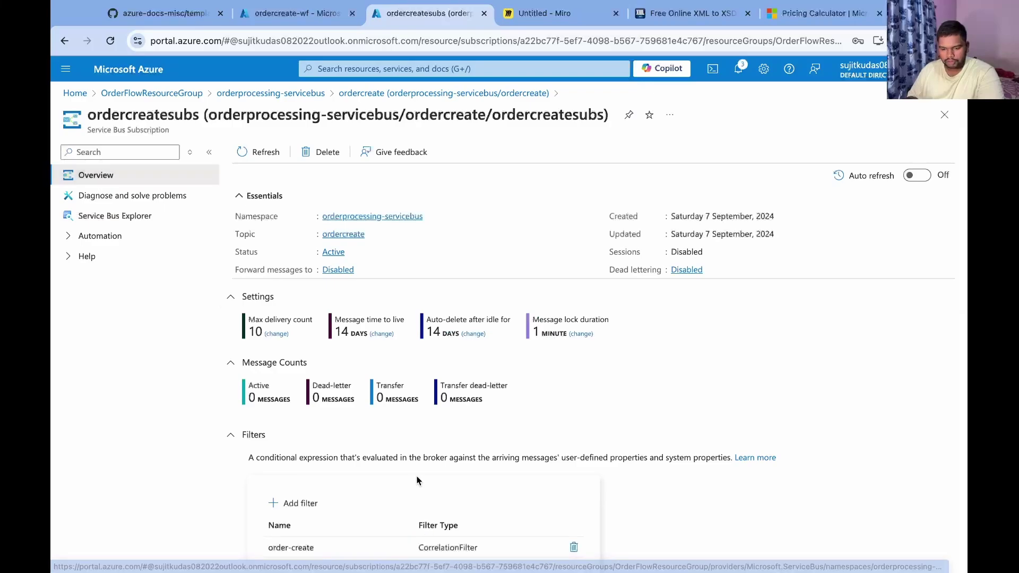
click(307, 543)
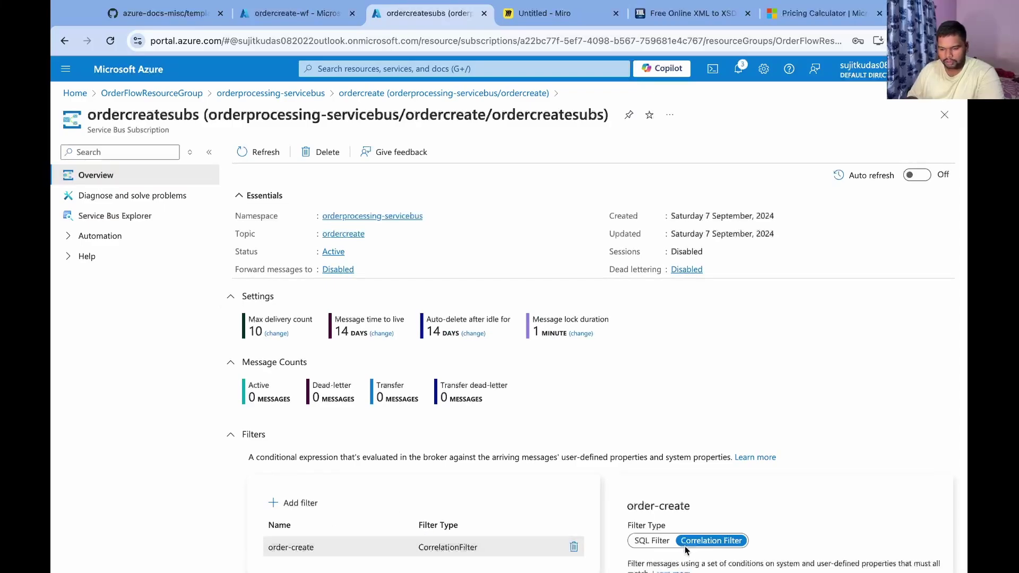
scroll(826, 513, down, 4)
click(744, 434)
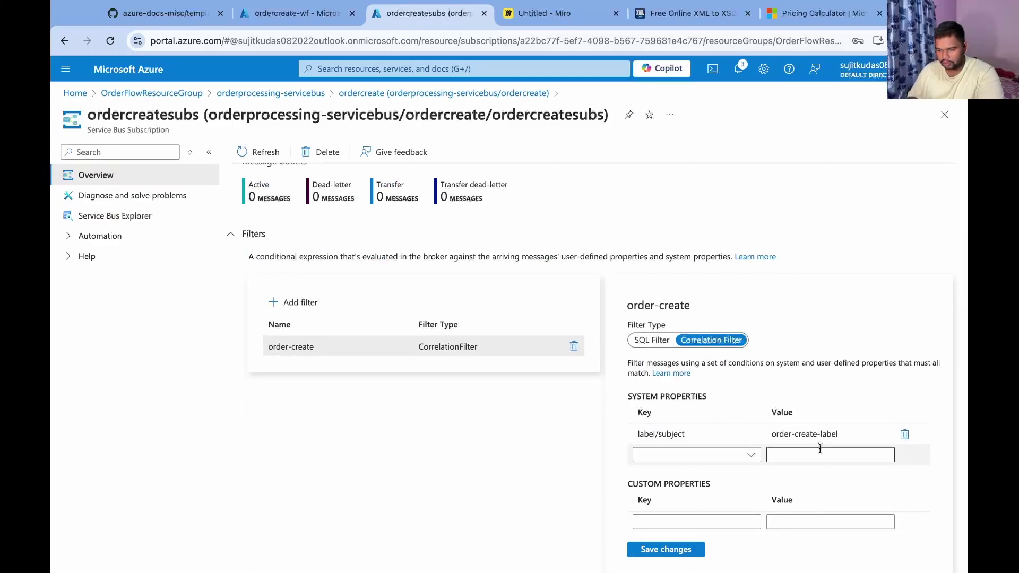
triple_click(815, 434)
key(ctrl+c)
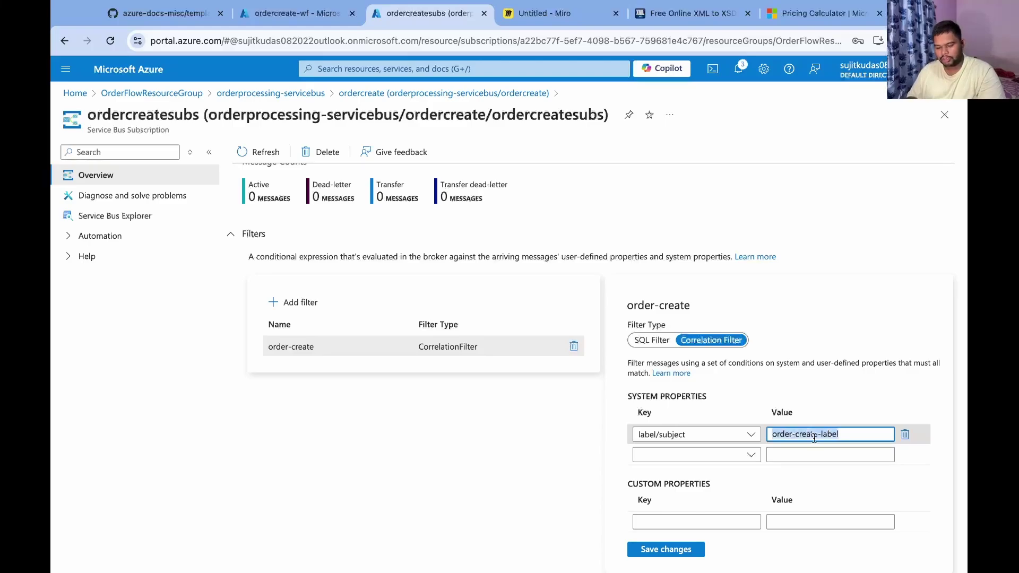
click(285, 9)
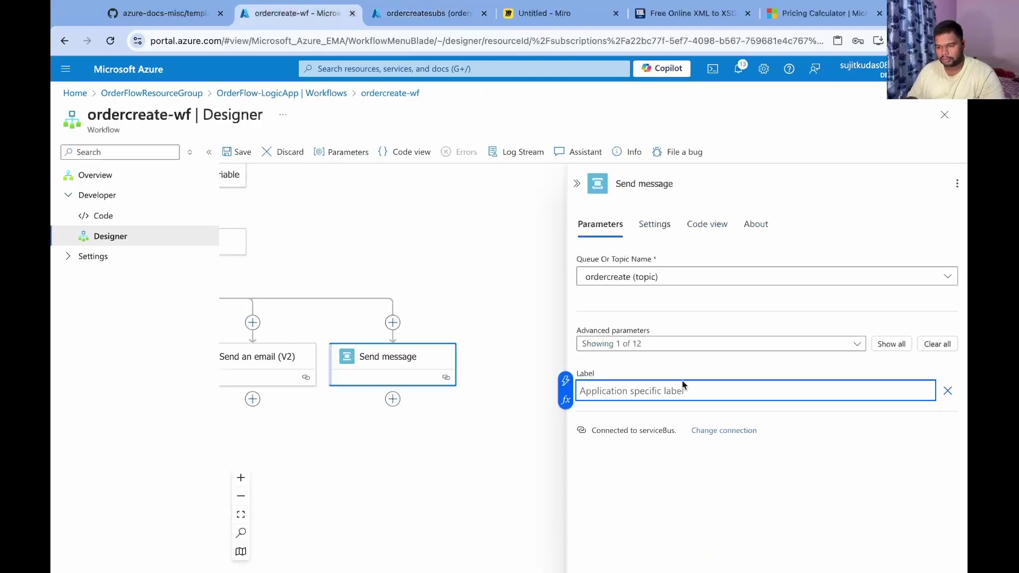
key(ctrl+v)
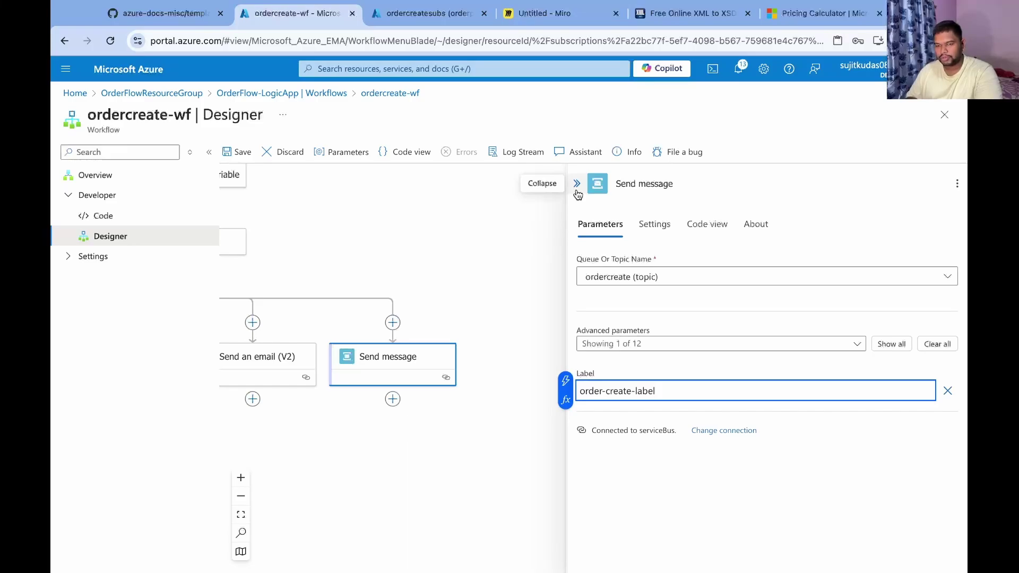
Back in the Service Bus browser tab, create a subscription named orderupdate on the ordercreate topic.
click(428, 13)
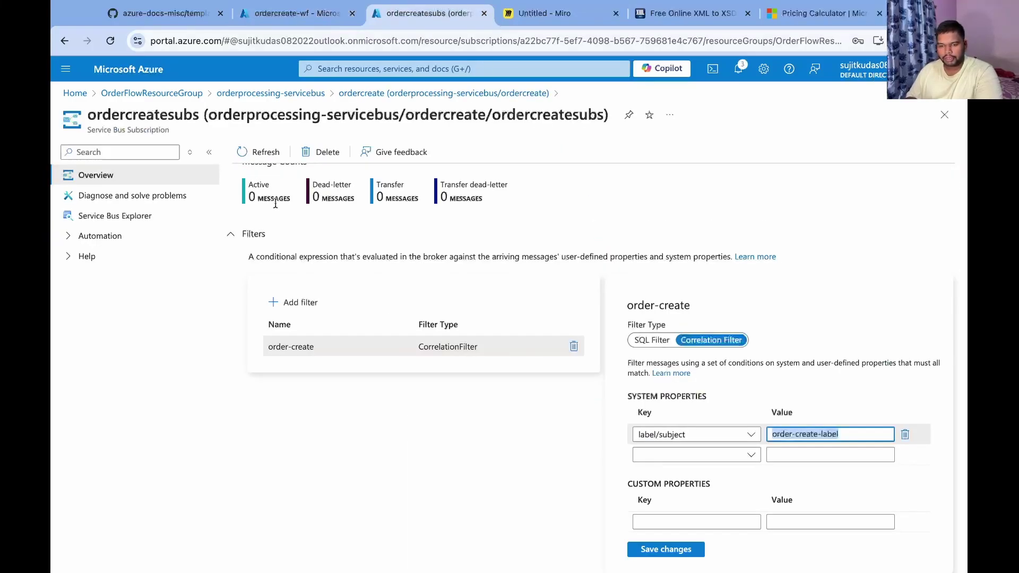
scroll(275, 204, up, 4)
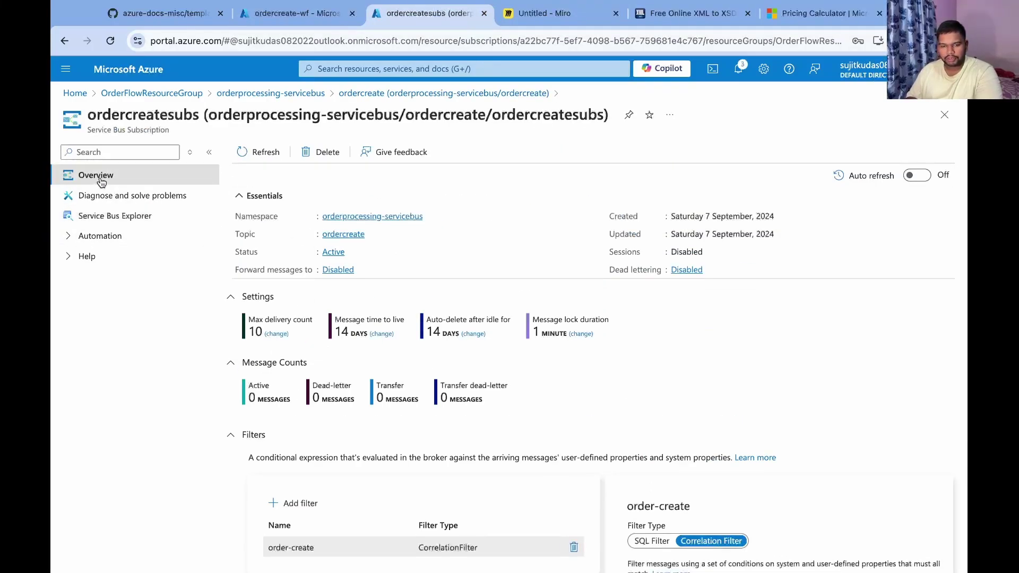
click(270, 93)
click(277, 541)
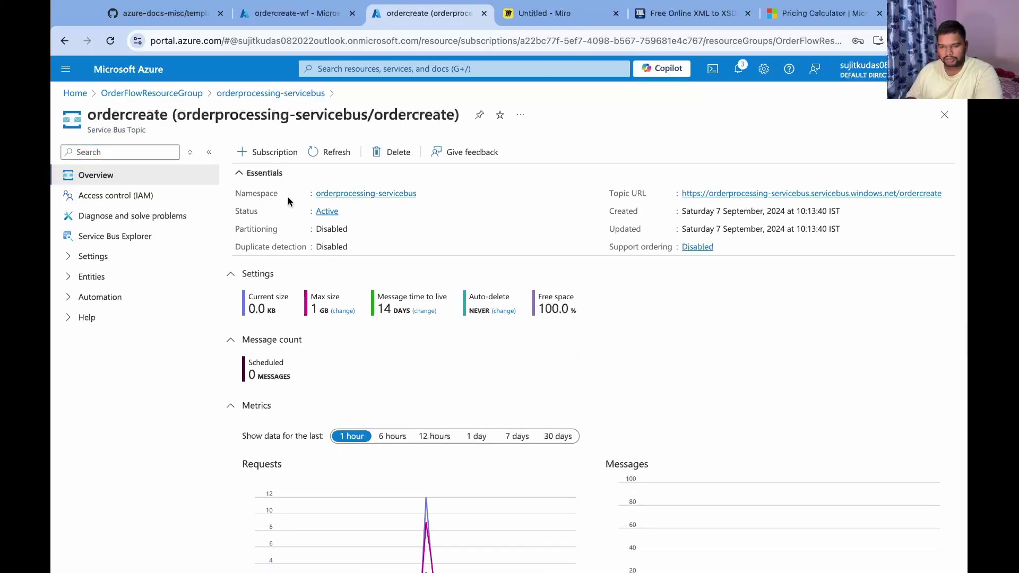
click(273, 152)
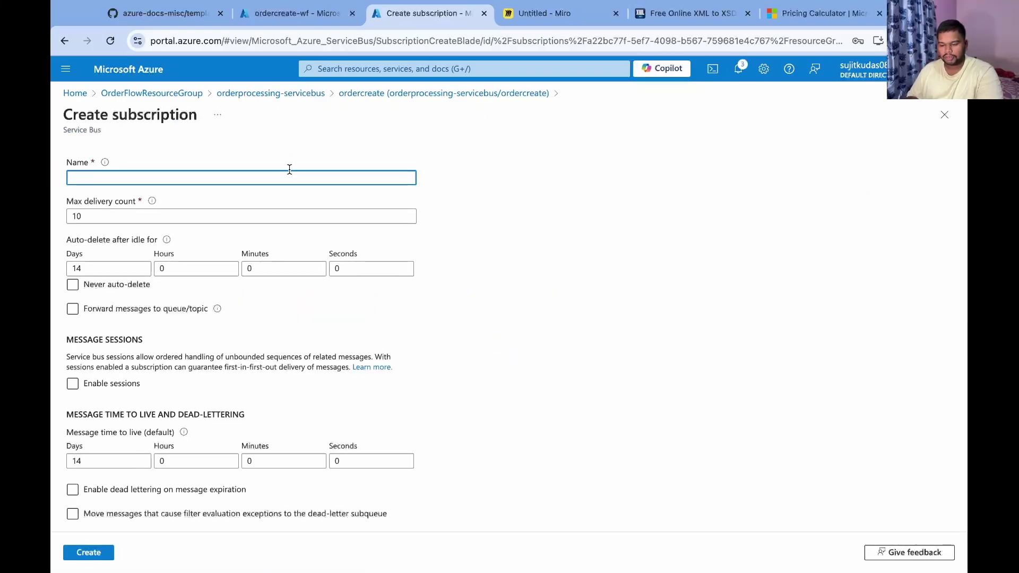
text(order u)
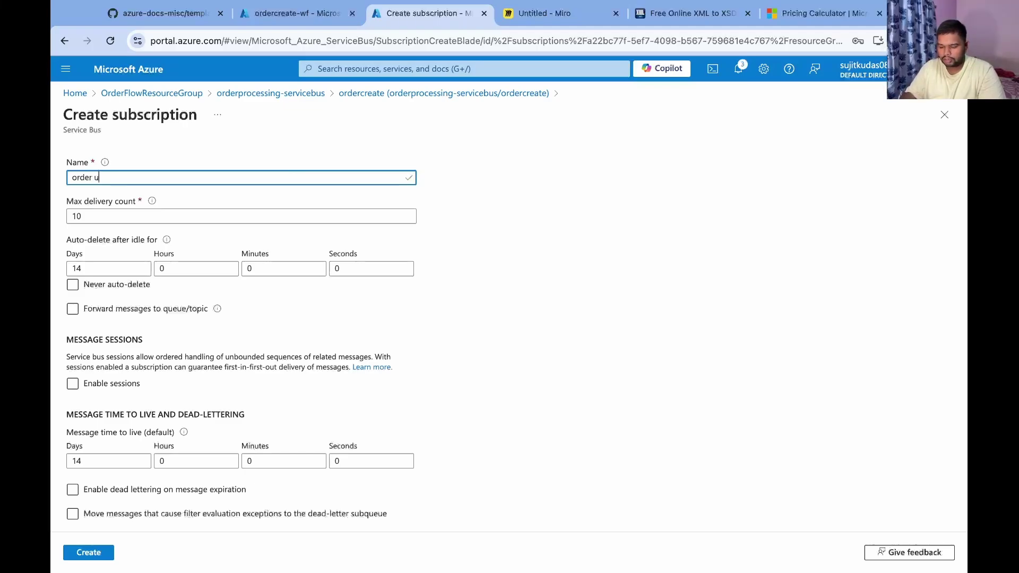
key(BackSpace)
key(BackSpace)
text(u)
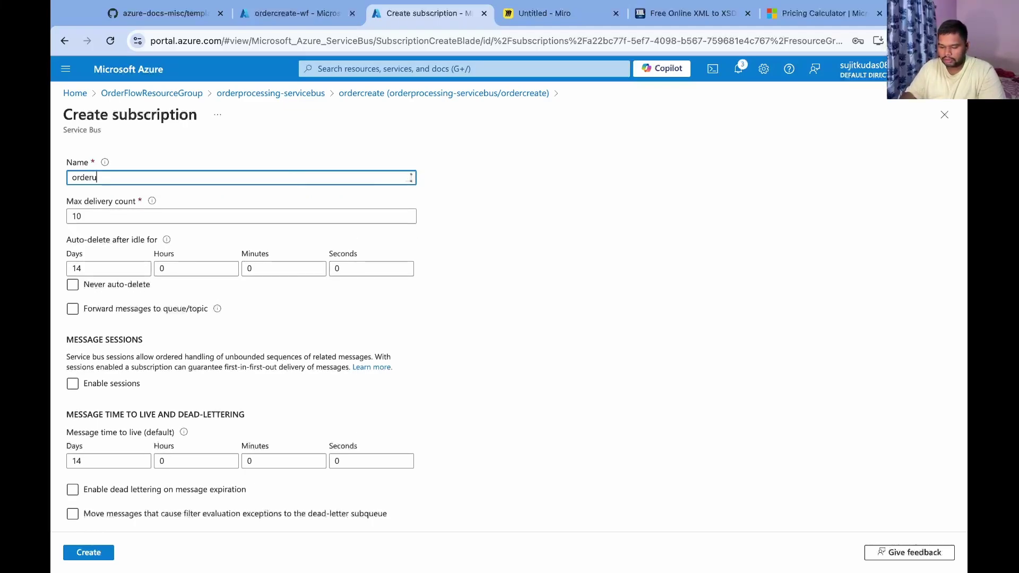
text(pdate)
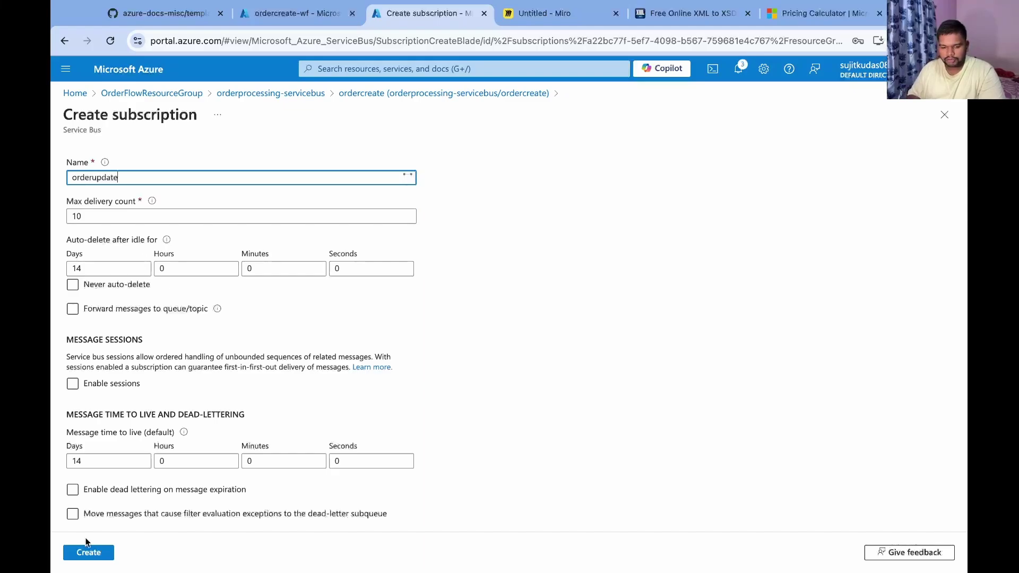
click(84, 556)
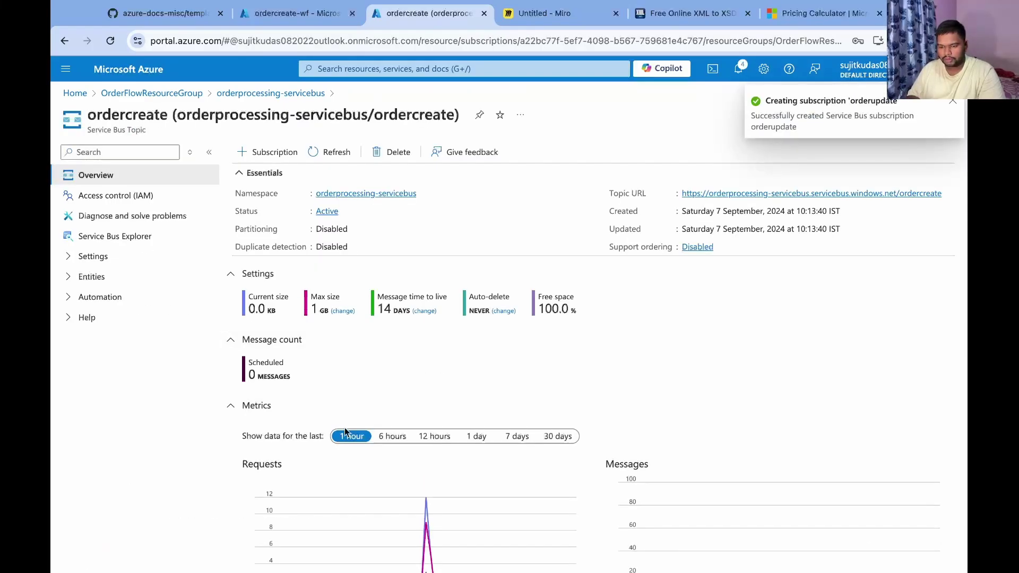
Open the orderupdate subscription and add a filter named order-update-label.
scroll(345, 428, down, 4)
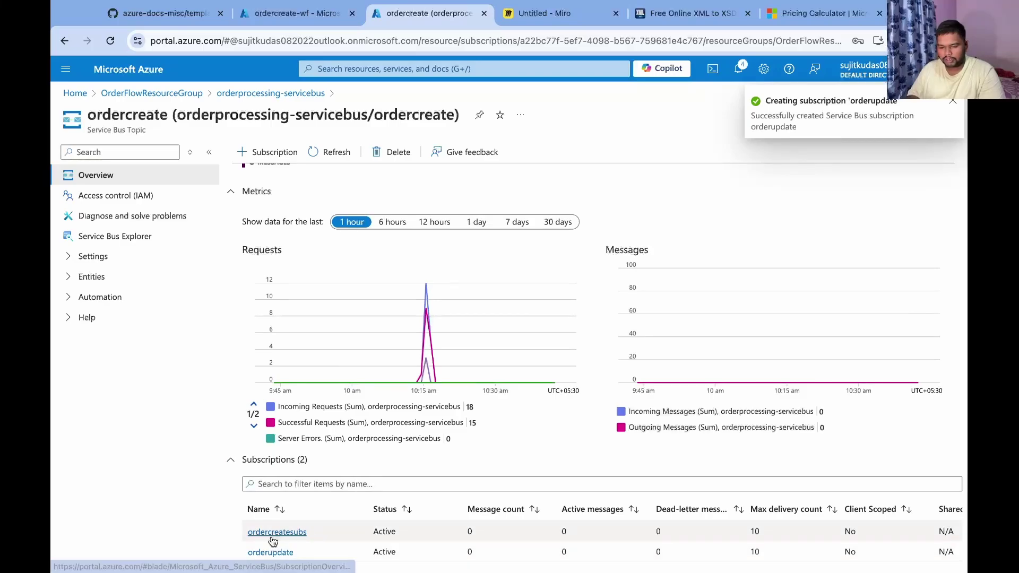
click(271, 553)
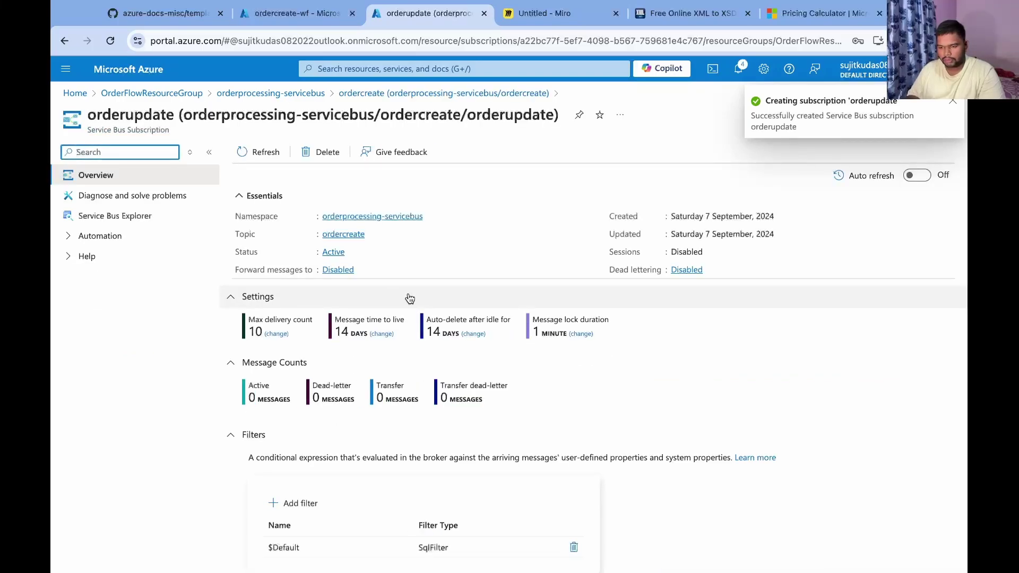
click(292, 507)
click(702, 515)
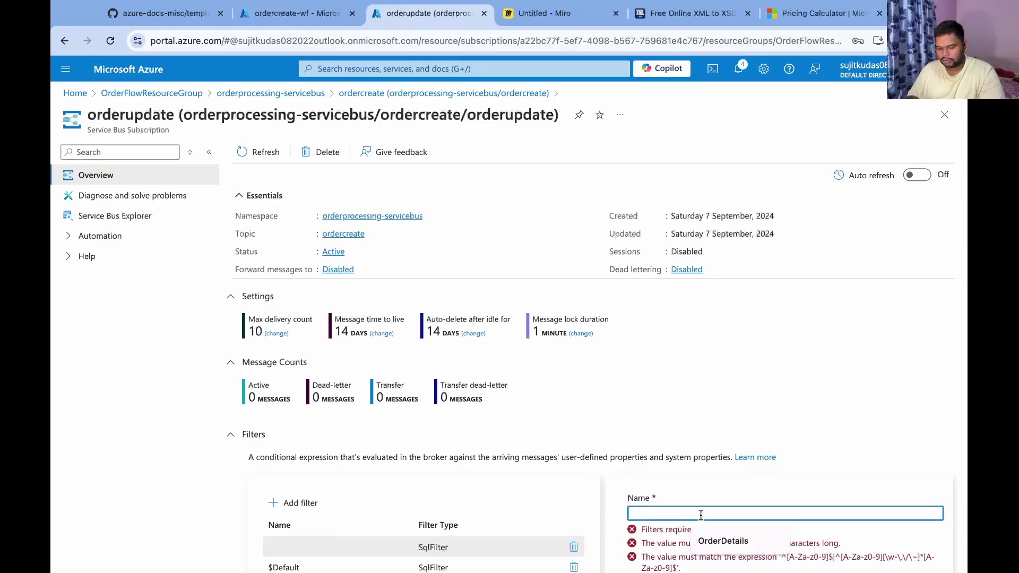
key(ctrl+v)
double_click(663, 515)
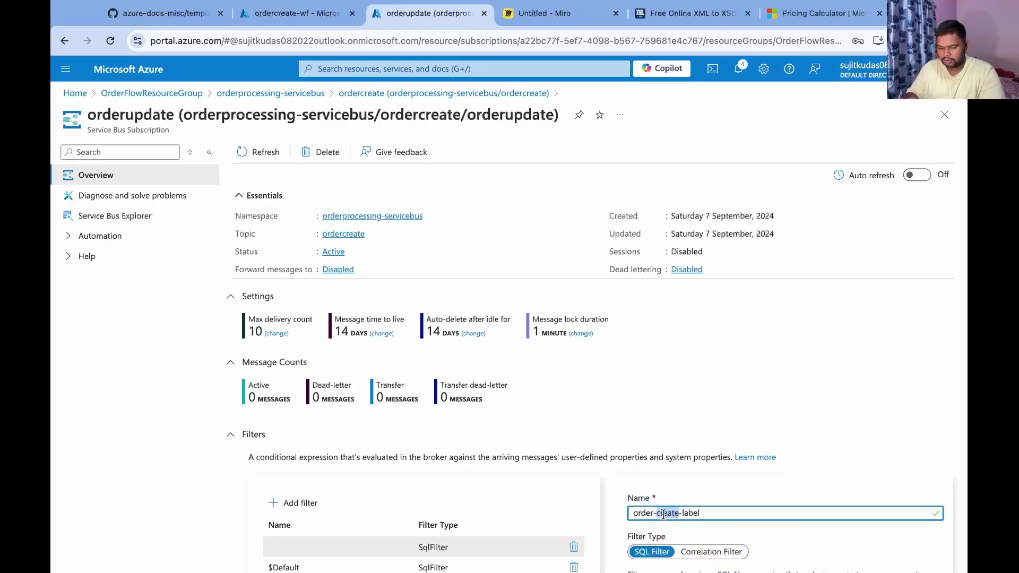
text(update)
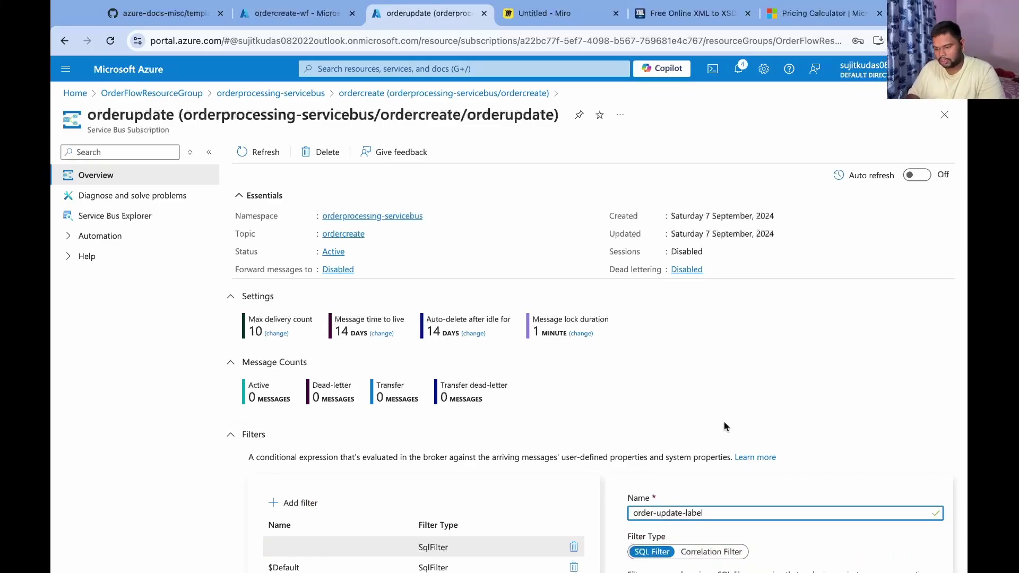
Make the new filter a correlation filter with the system property label/subject set to order-update-label.
scroll(724, 421, down, 3)
click(711, 373)
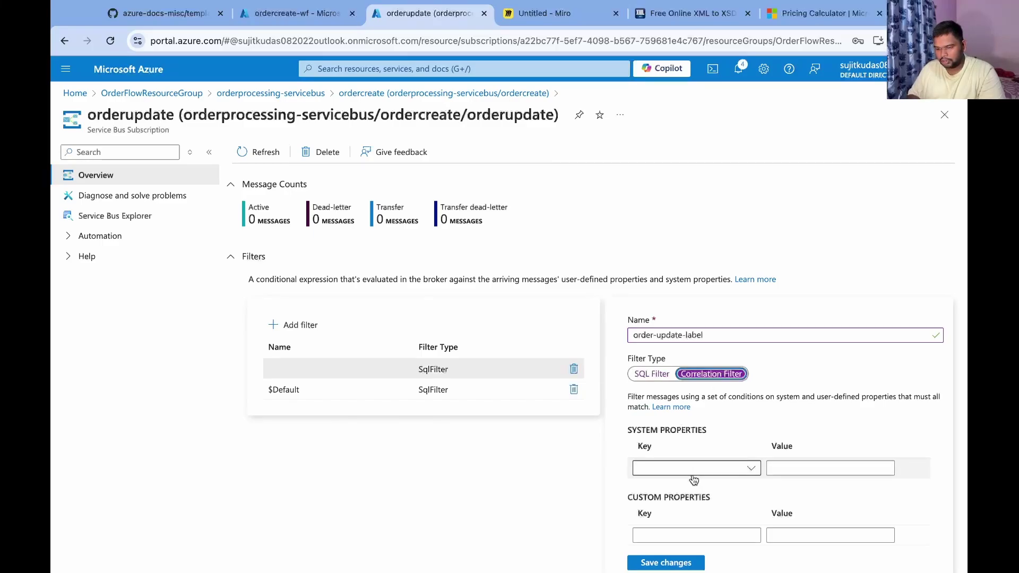
click(689, 470)
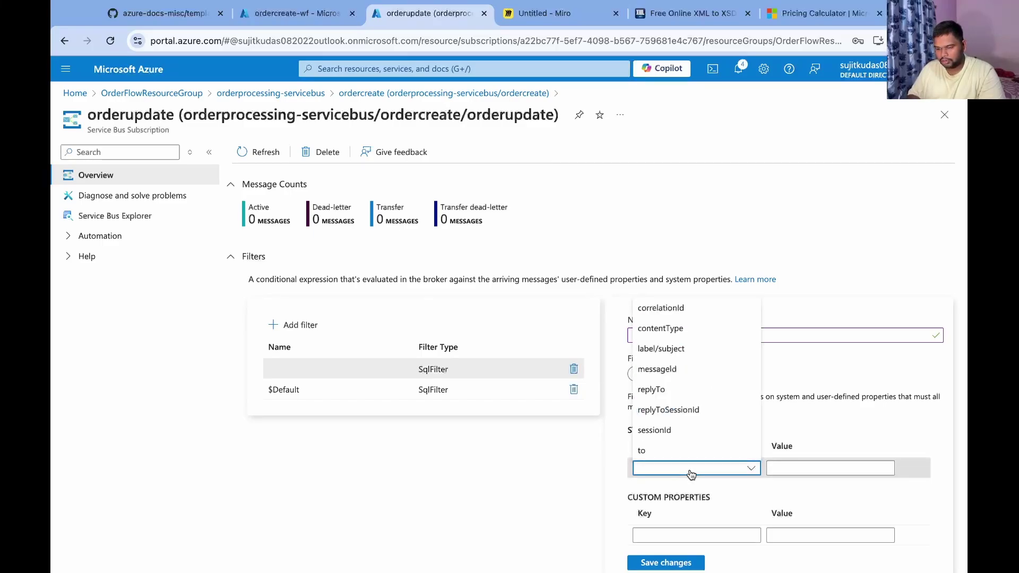
click(686, 350)
click(828, 468)
text(order-update-label)
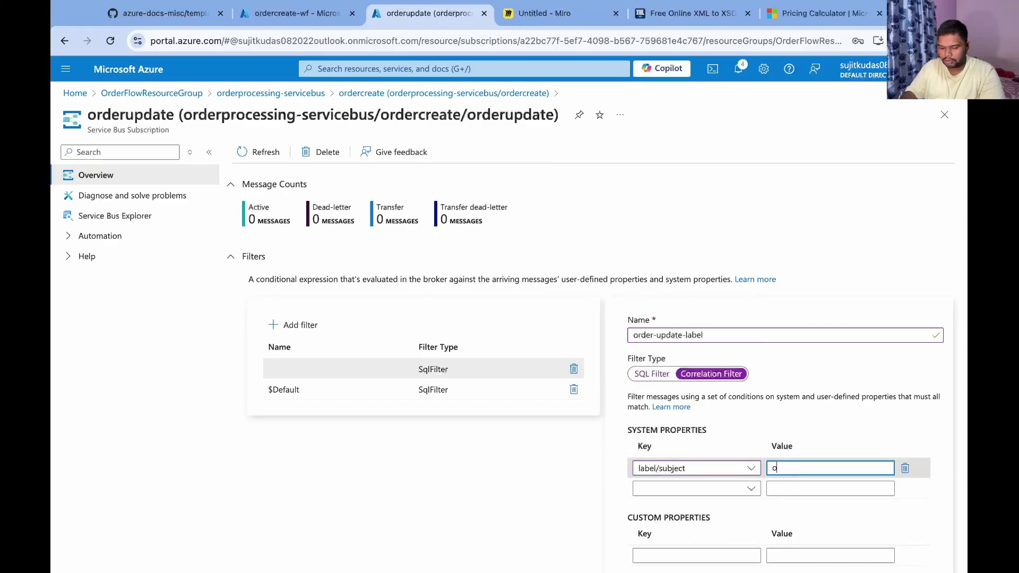
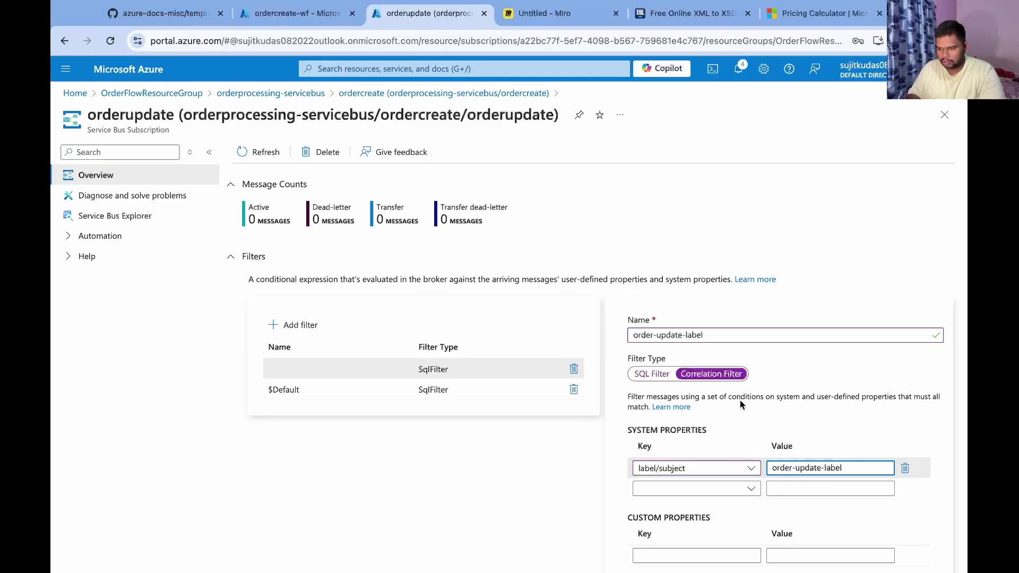
Shorten the filter's name to order-update and save the filter changes on the orderupdate subscription.
click(711, 335)
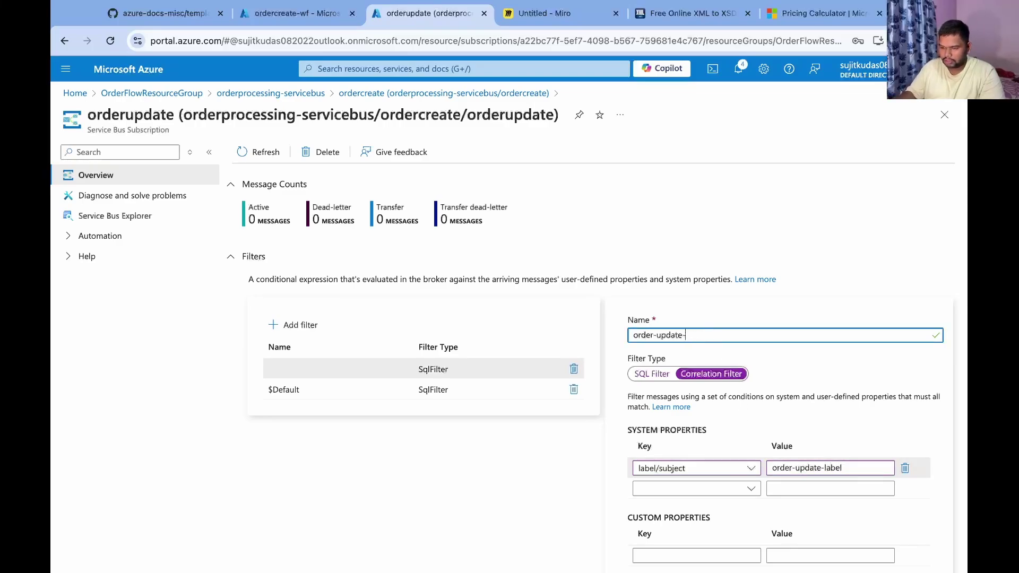
scroll(725, 406, down, 1)
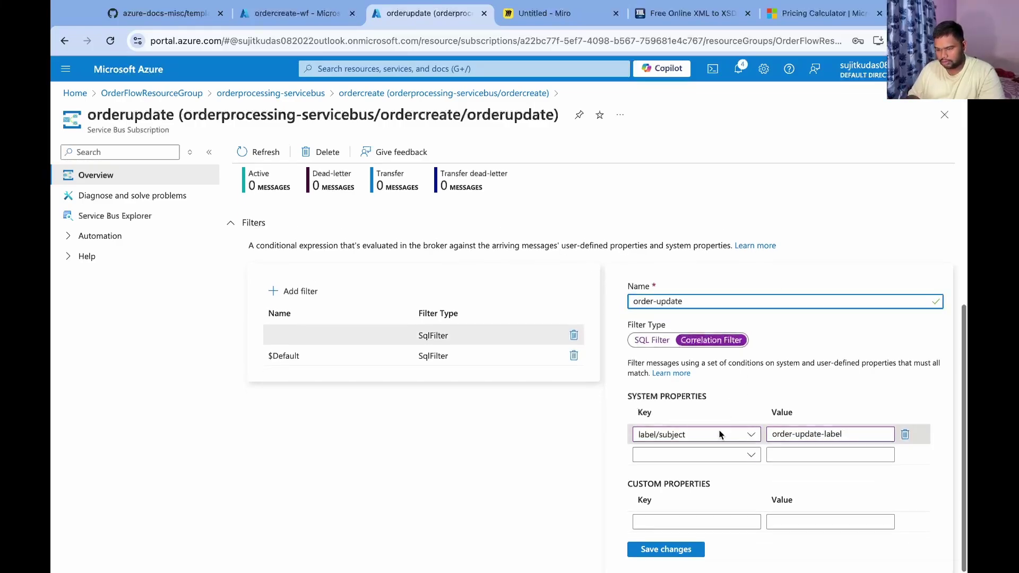
click(666, 550)
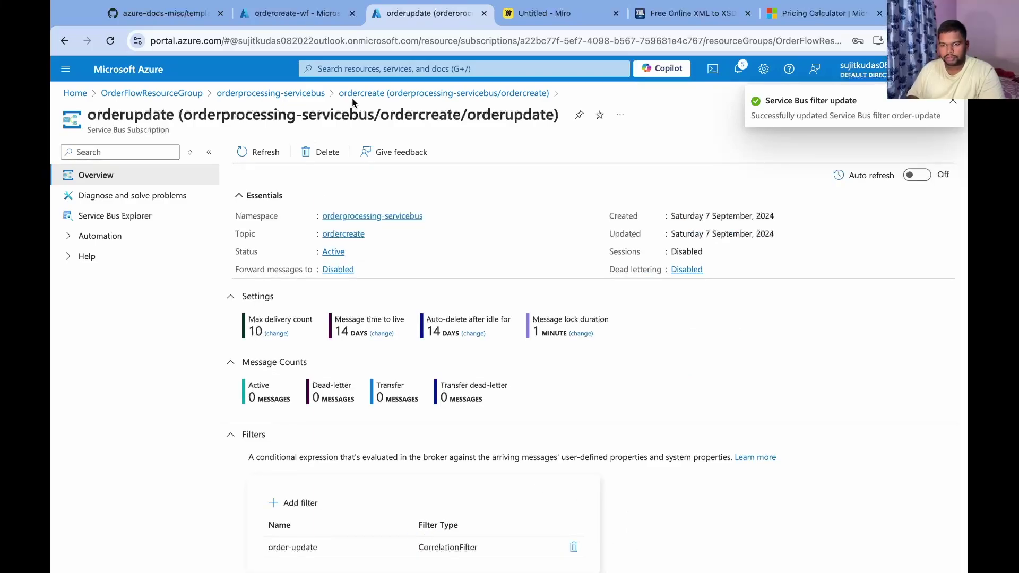
In the ordercreate-wf designer tab, set Response to also run after Upload blob to storage container, Send an email (V2) and Send message.
click(275, 15)
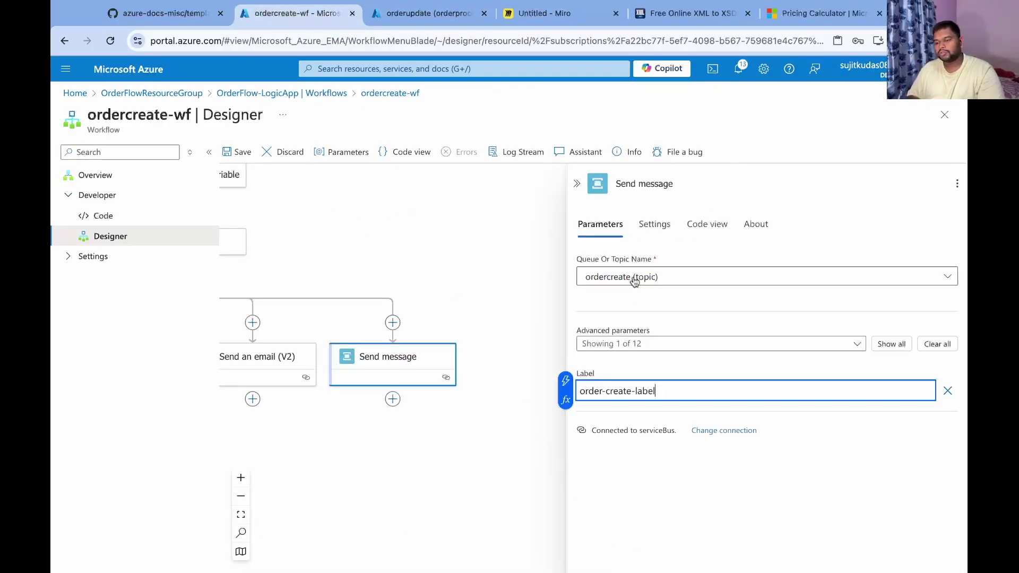
click(577, 183)
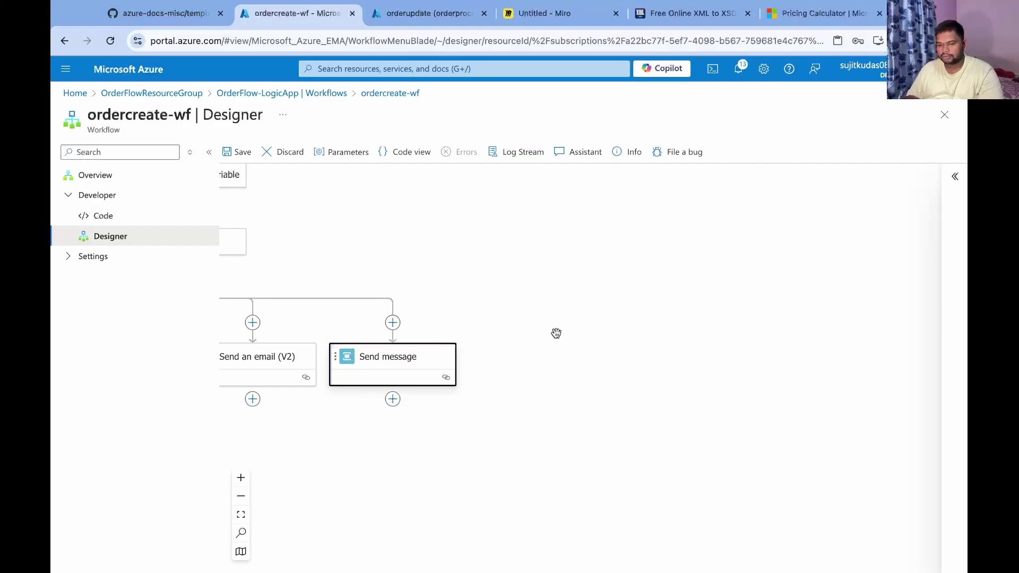
scroll(479, 364, left, 5)
scroll(480, 364, down, 1)
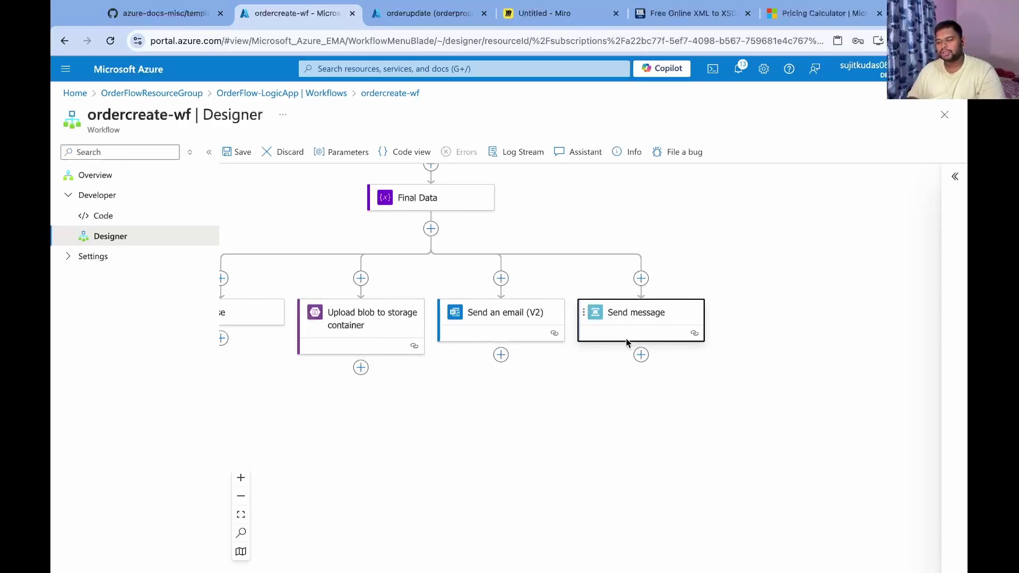
scroll(536, 408, left, 4)
scroll(537, 408, down, 1)
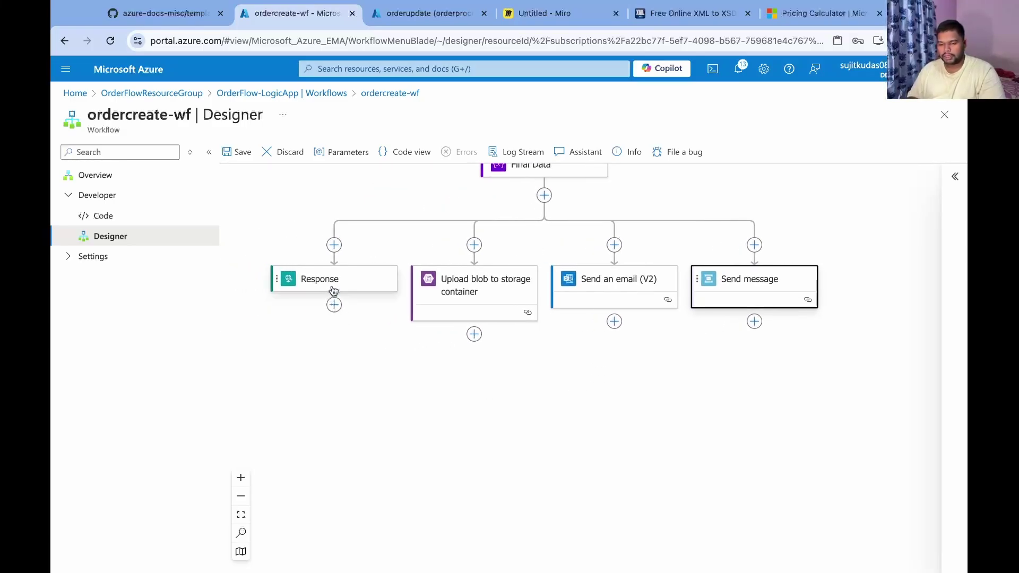
click(370, 288)
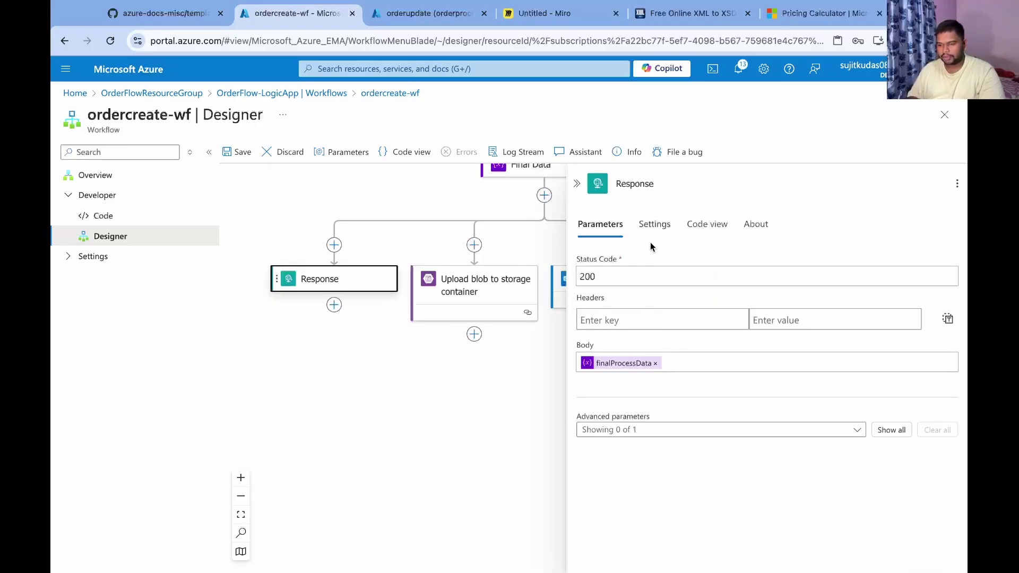
click(660, 230)
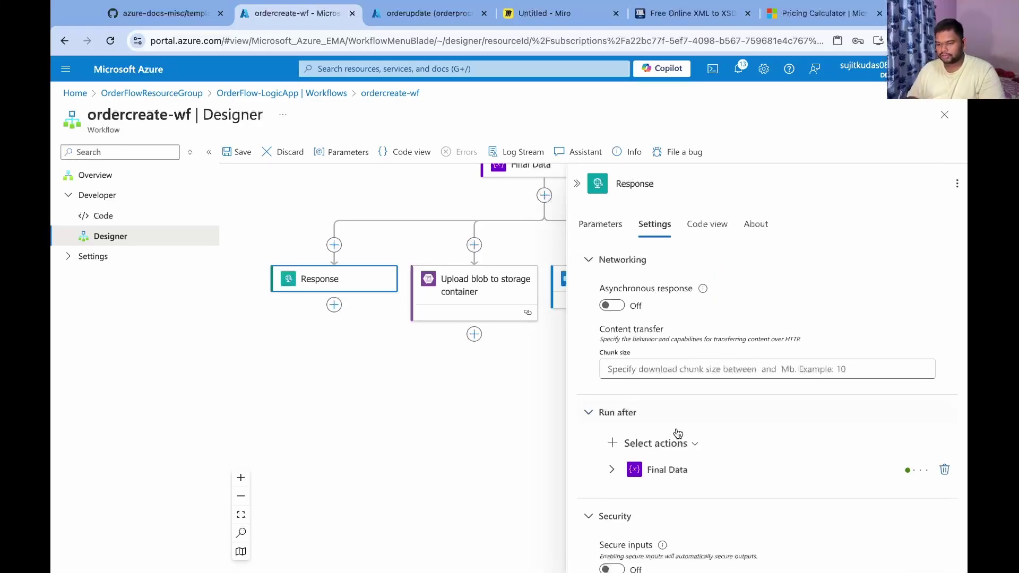
scroll(678, 434, down, 3)
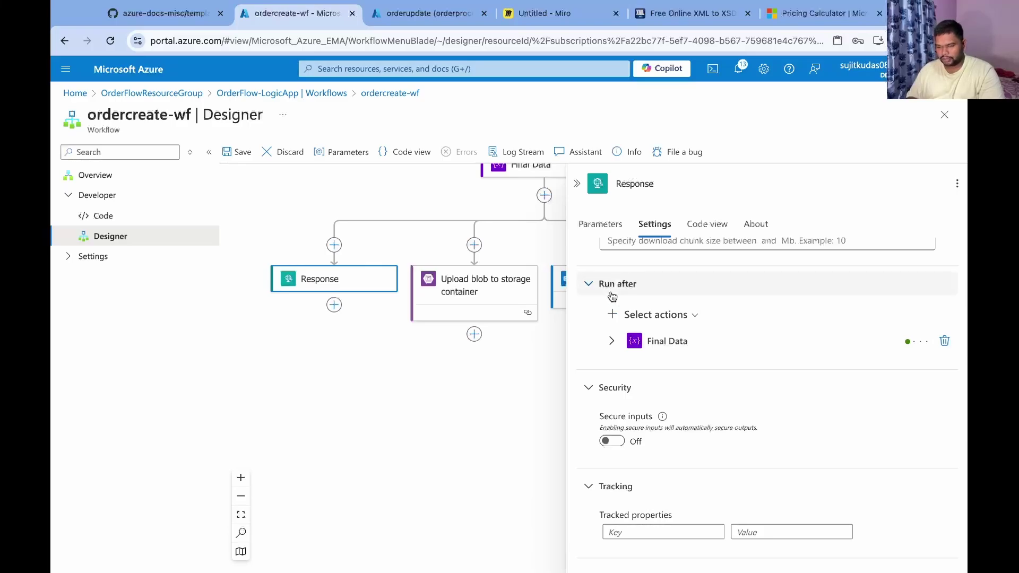
click(662, 318)
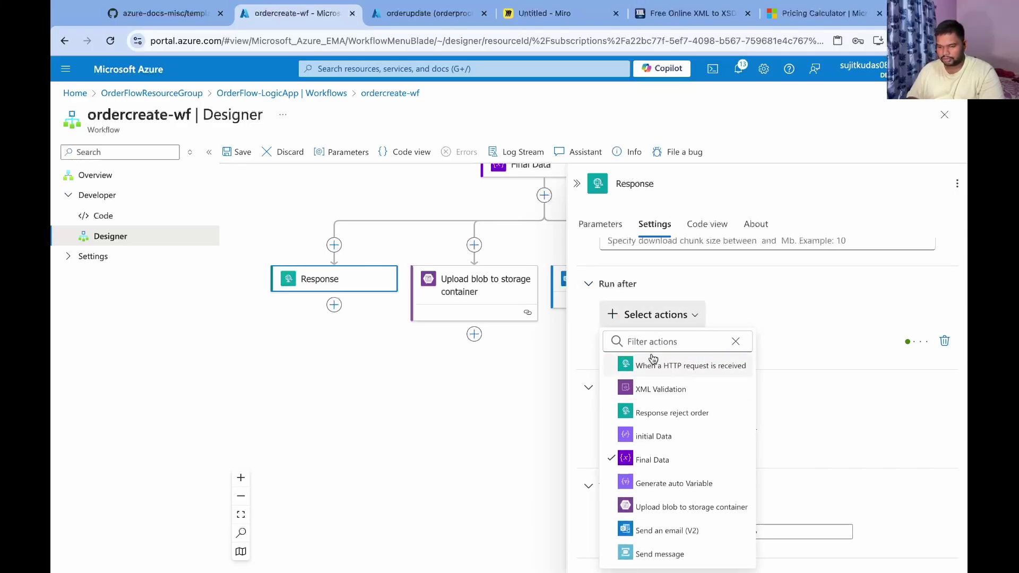
click(680, 509)
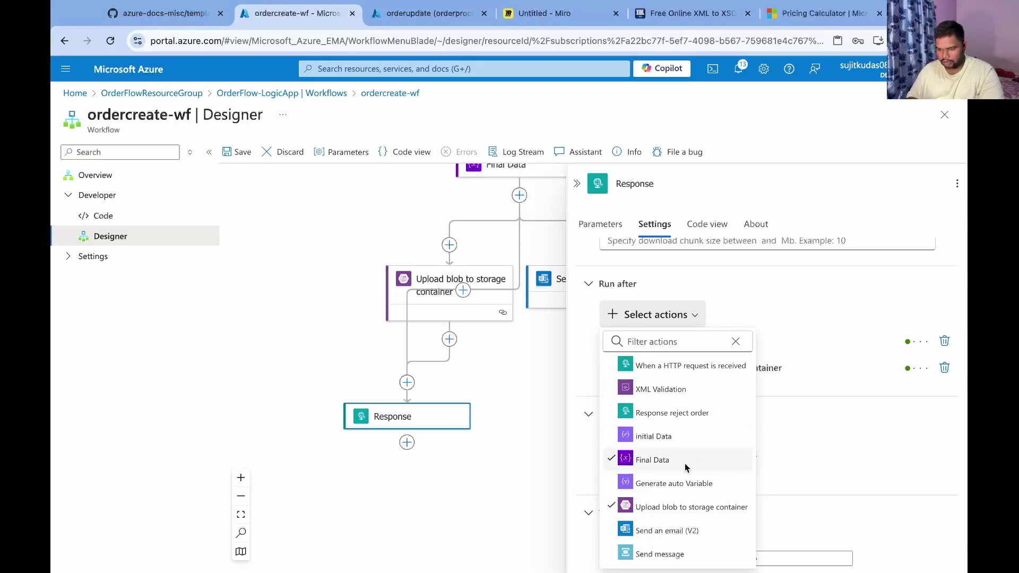
click(673, 536)
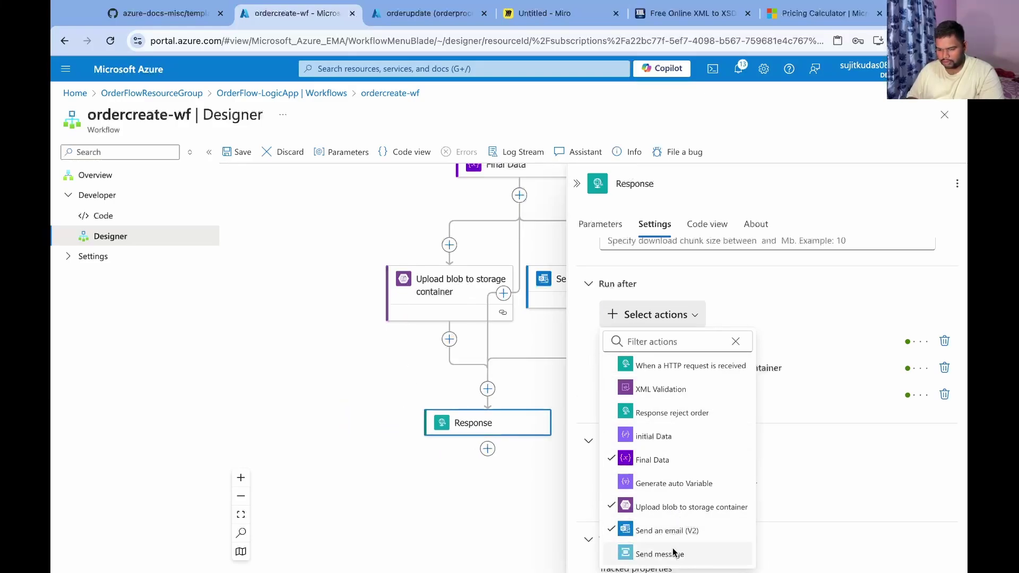
click(663, 554)
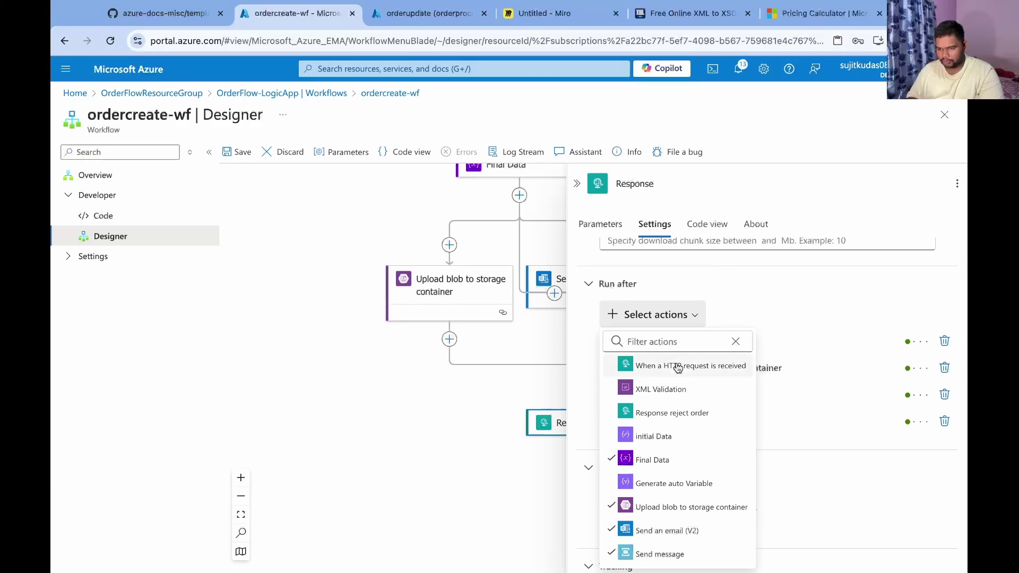
click(800, 296)
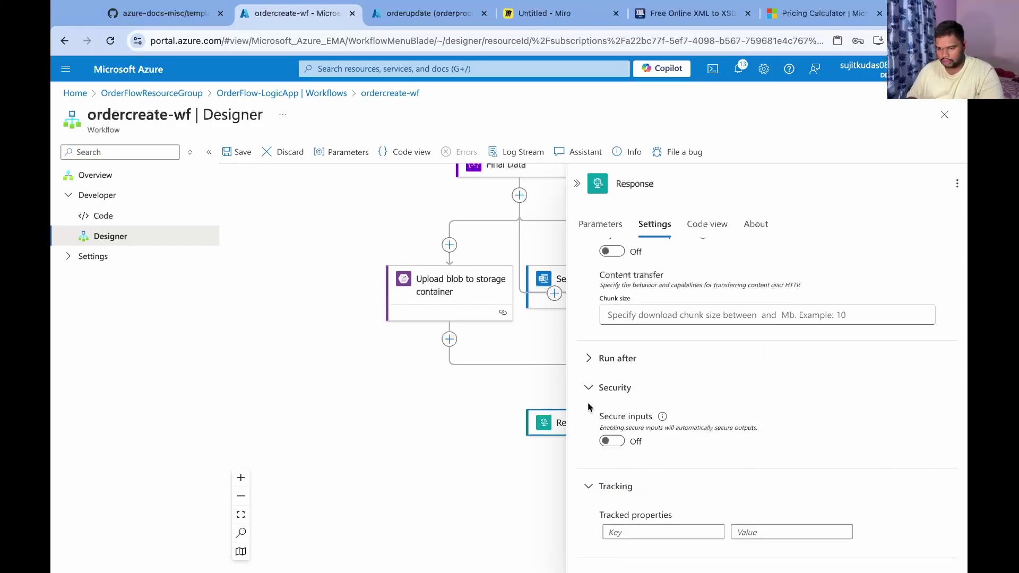
Remove Final Data from the Response action's run-after list.
click(593, 359)
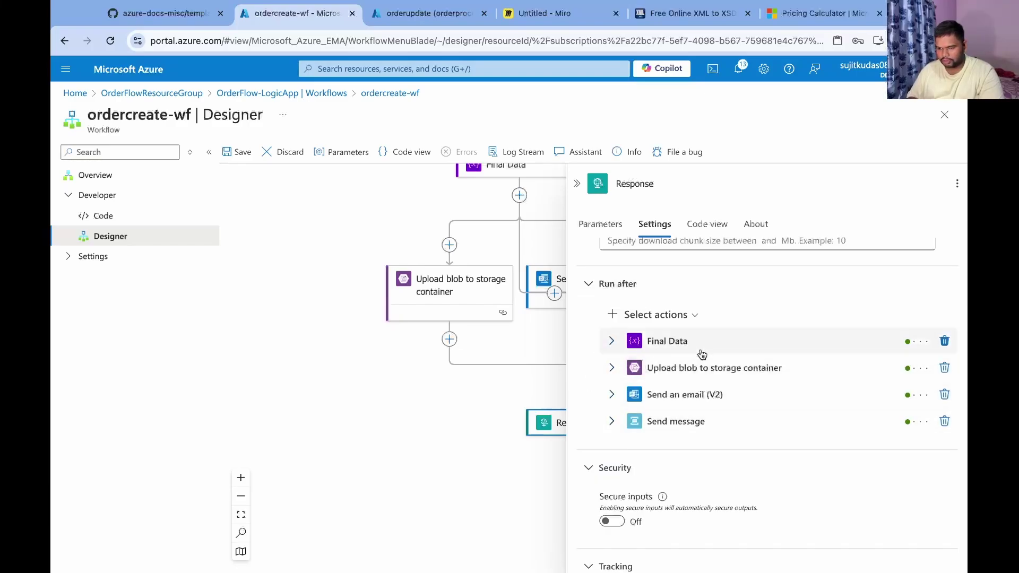
scroll(451, 345, right, 5)
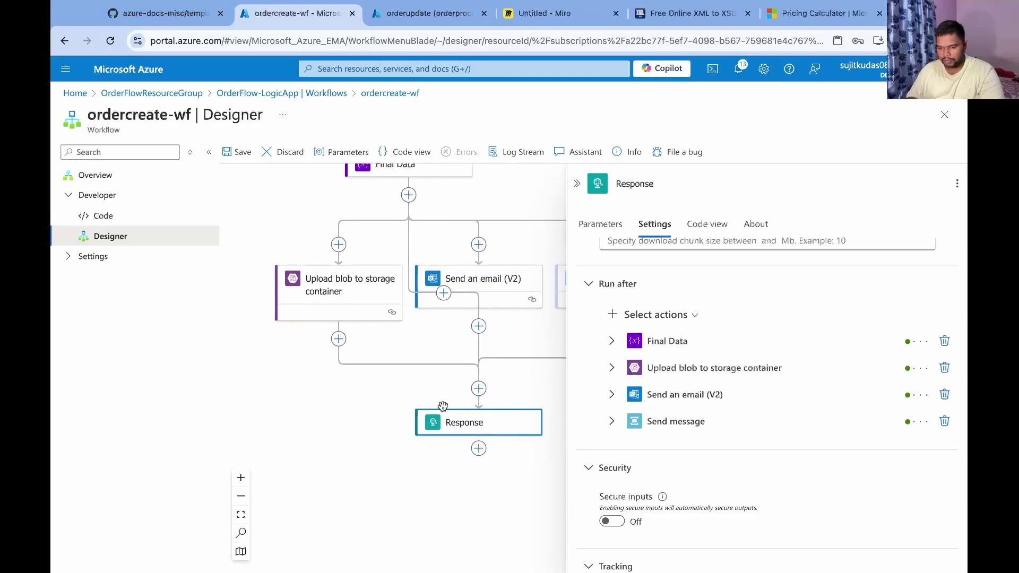
scroll(451, 307, up, 2)
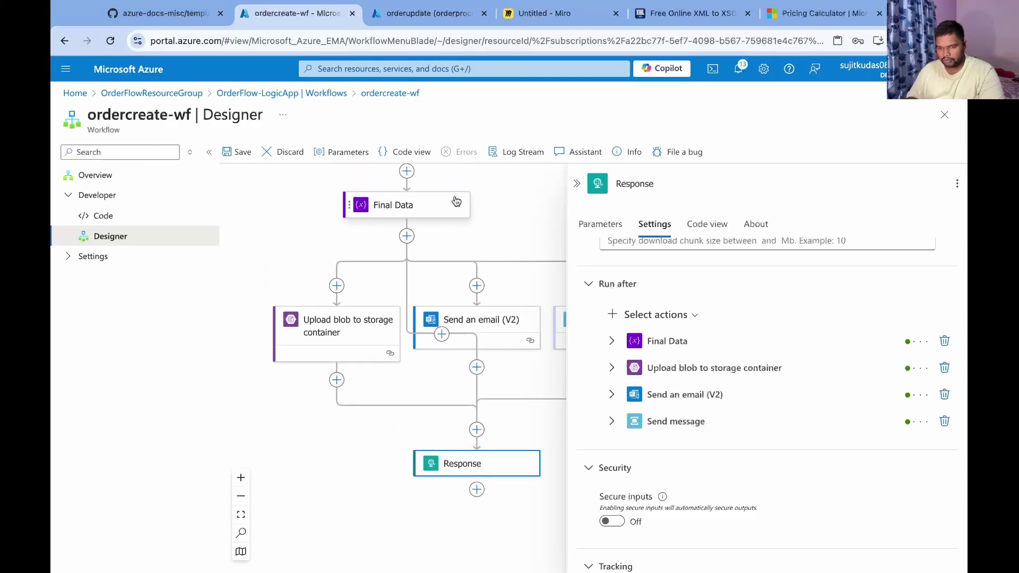
click(945, 341)
scroll(507, 421, left, 2)
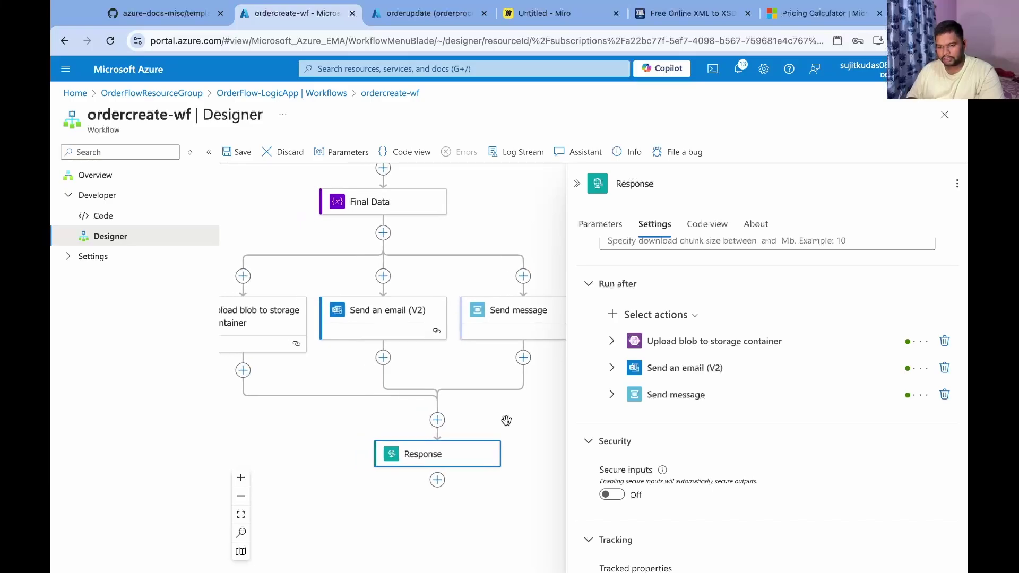
Collapse the Response details, check the rearranged flow and save the ordercreate-wf workflow.
click(577, 185)
scroll(608, 404, left, 2)
scroll(608, 404, up, 4)
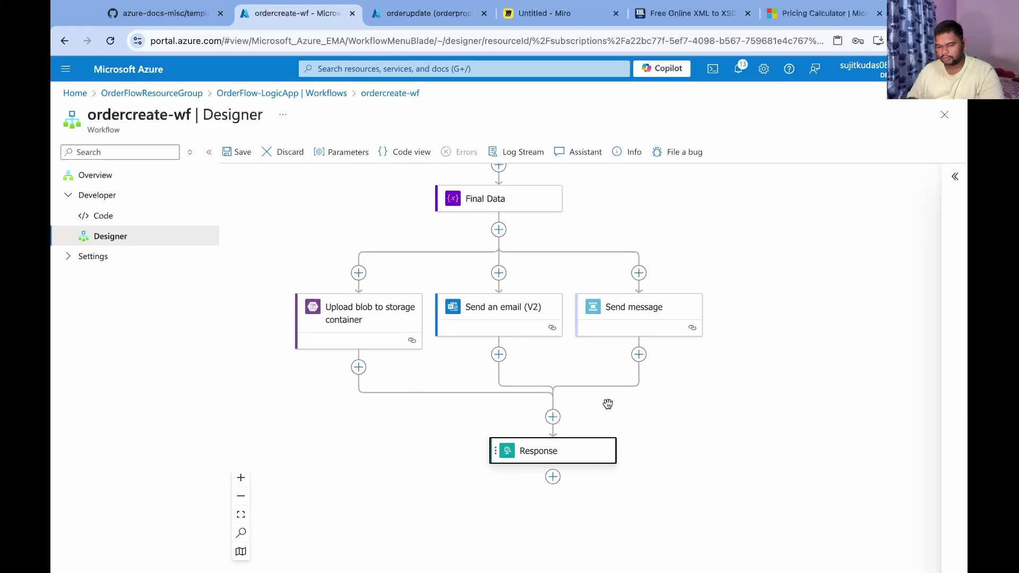
scroll(607, 406, up, 1)
scroll(607, 405, down, 3)
click(234, 154)
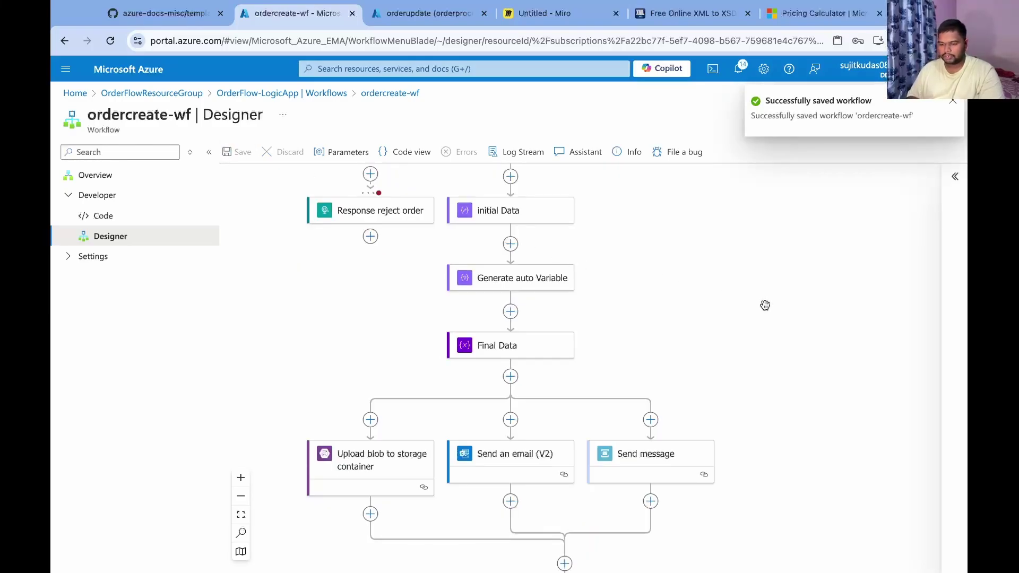
Switch to Postman, send the XML order POST request to ordercreate-wf and compare the returned JSON with the request body.
key(ctrl+Right)
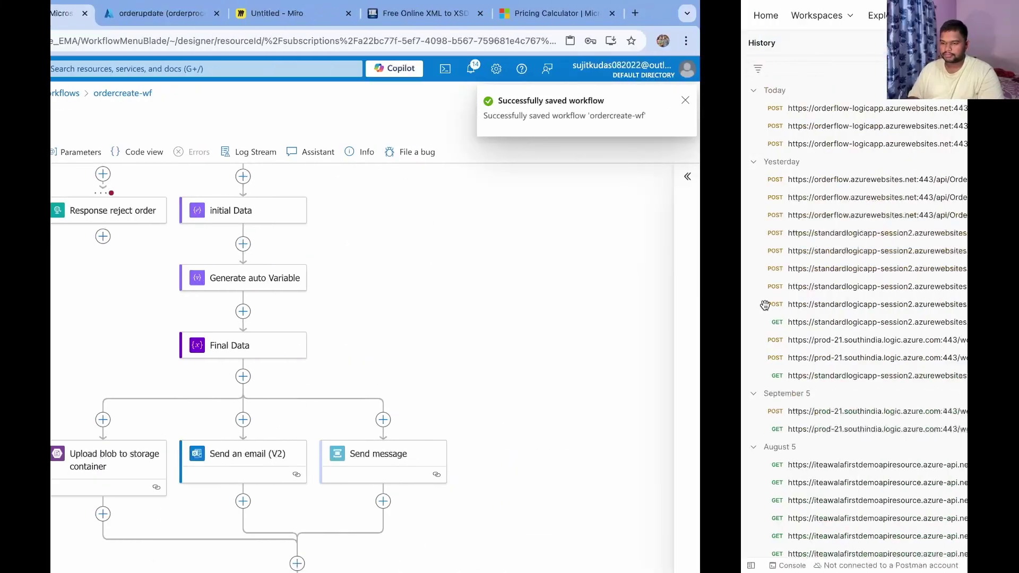
click(888, 109)
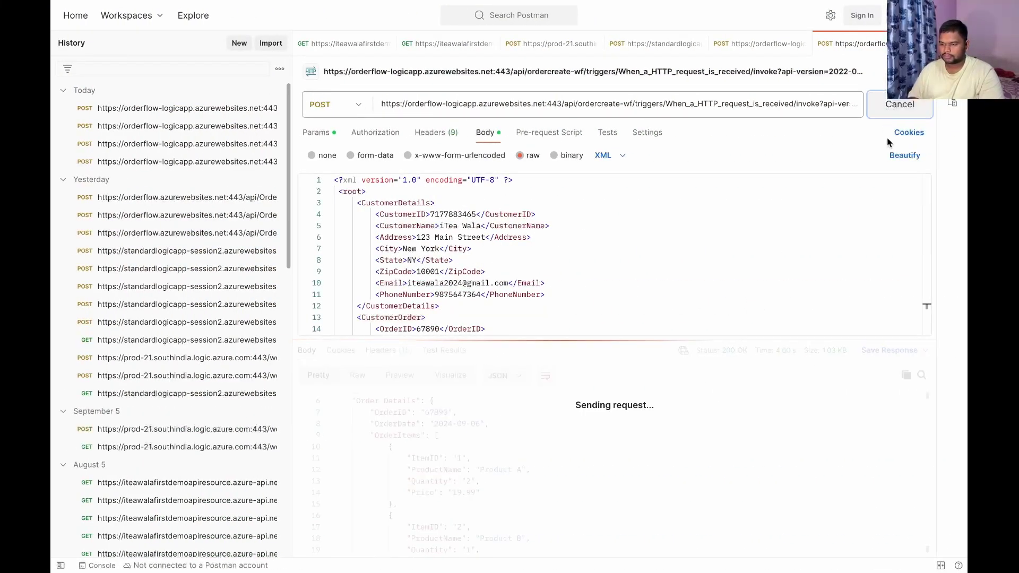
key(ctrl+Return)
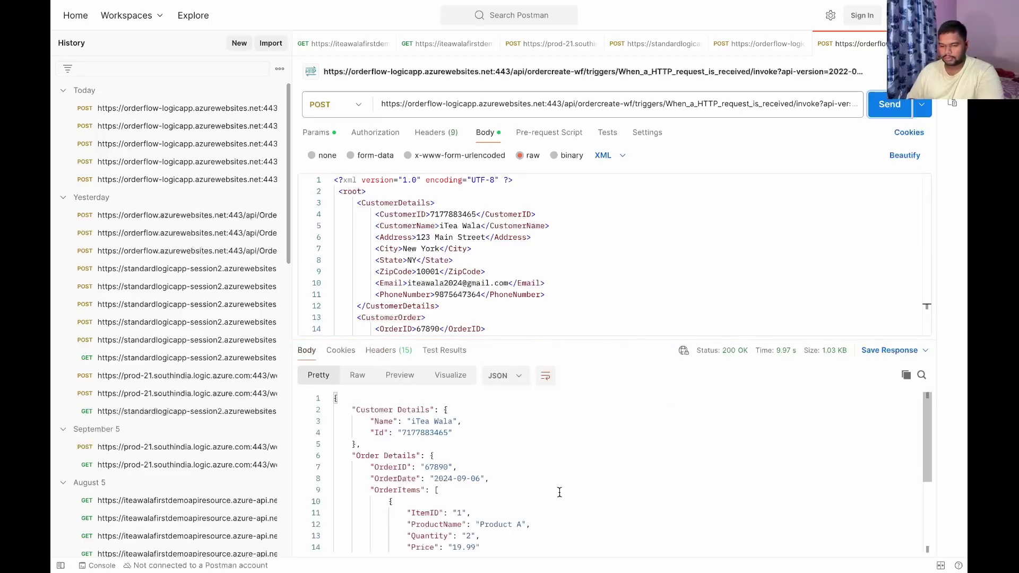
scroll(560, 492, down, 5)
scroll(552, 496, up, 5)
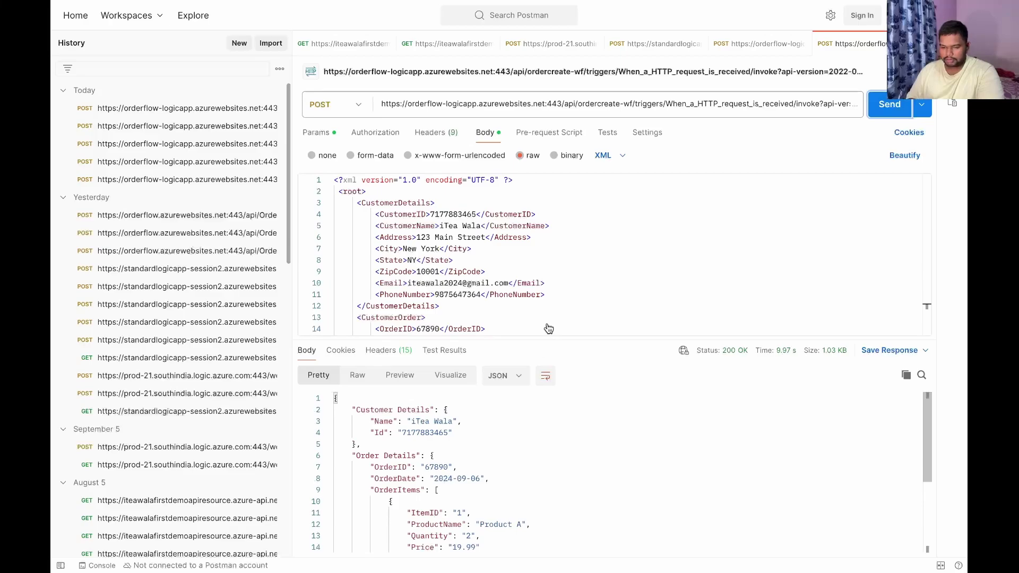
scroll(548, 329, down, 5)
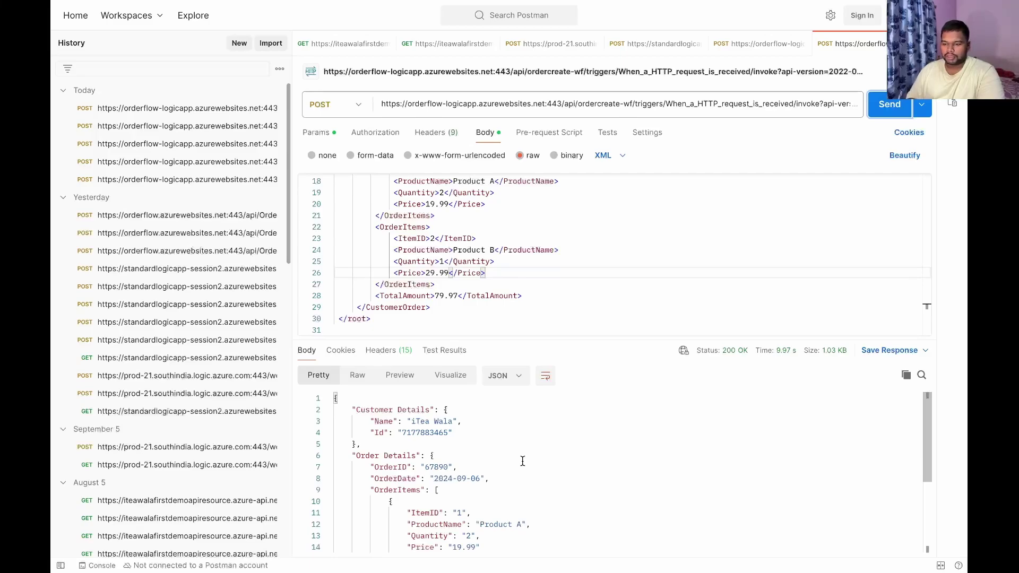
Back in the Azure portal, open the latest ordercreate-wf run from the run history and examine each action's status.
key(ctrl+Left)
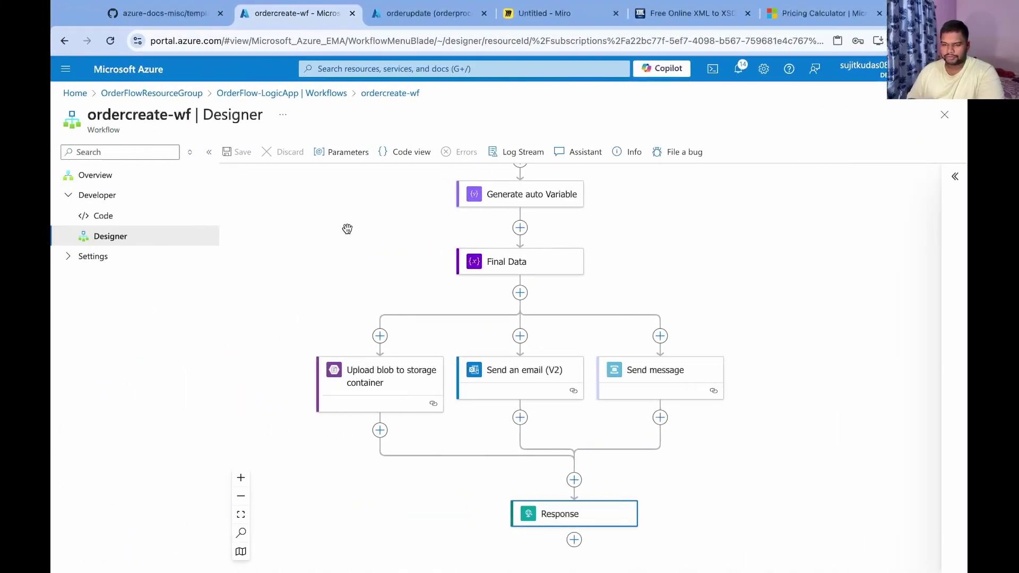
click(98, 178)
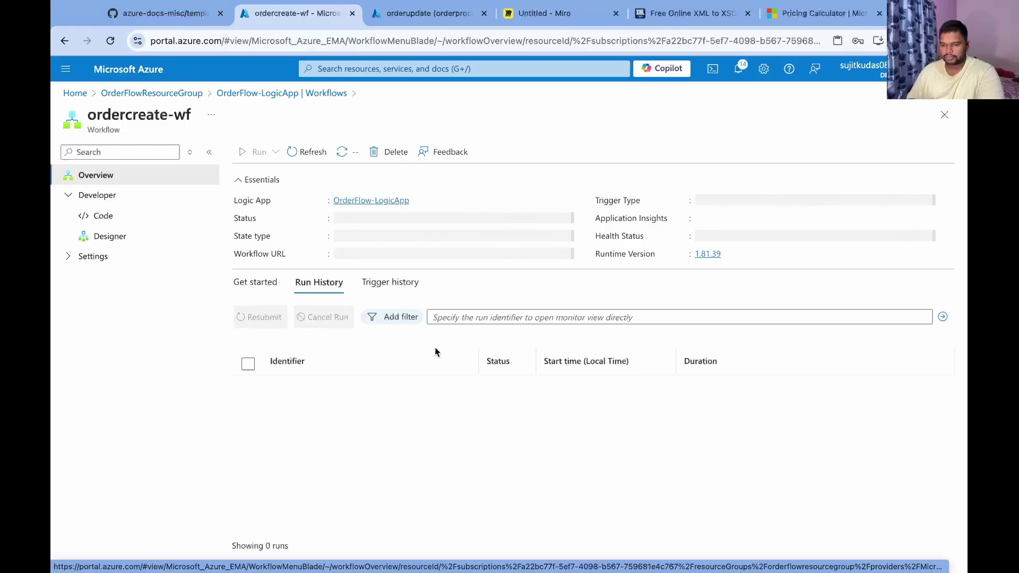
click(390, 393)
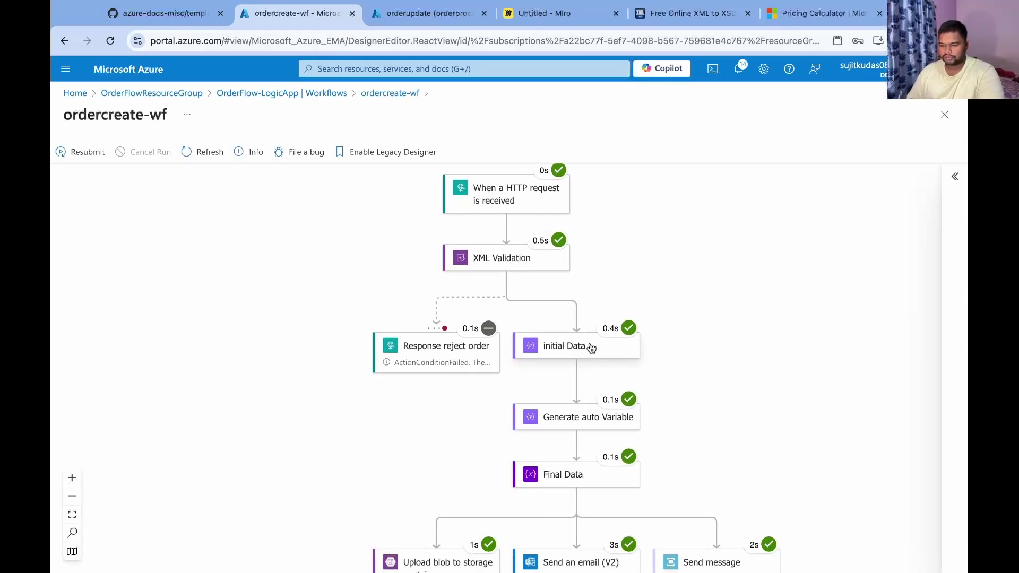
click(588, 345)
click(577, 184)
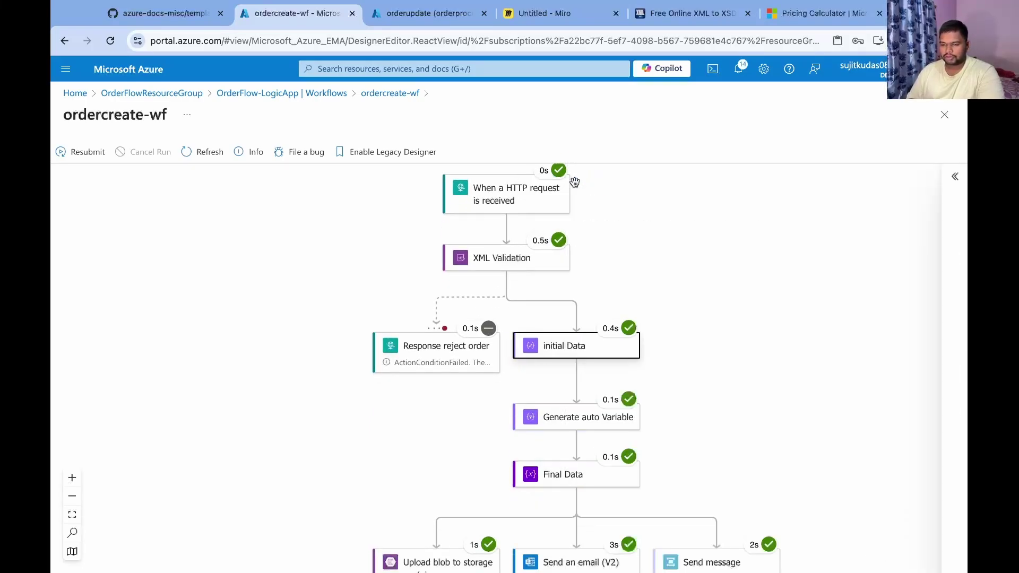
scroll(706, 265, down, 3)
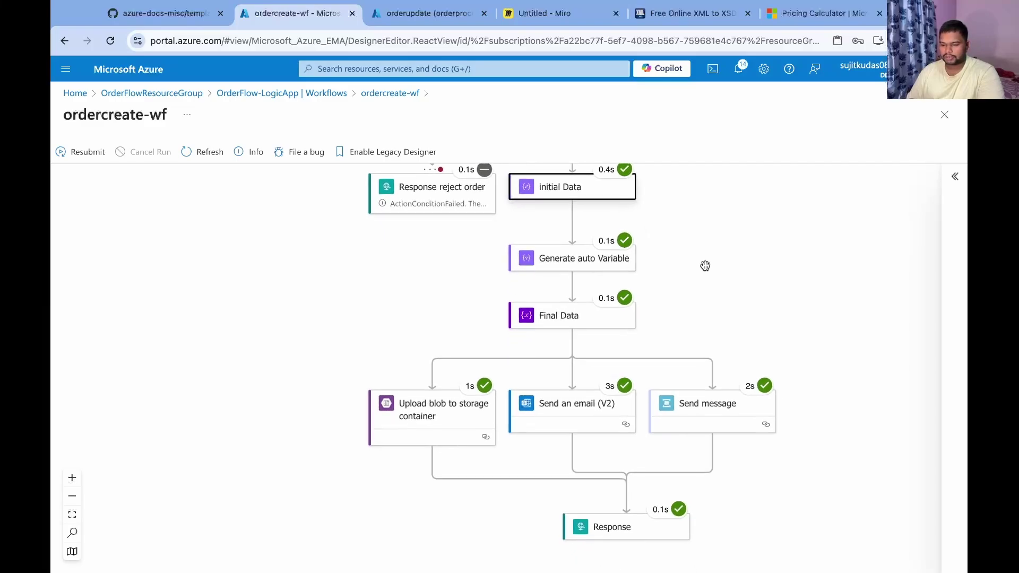
Review the Send an email (V2) inputs in the ordercreate-wf run and check the received order email in Gmail.
scroll(706, 265, up, 1)
scroll(515, 188, up, 1)
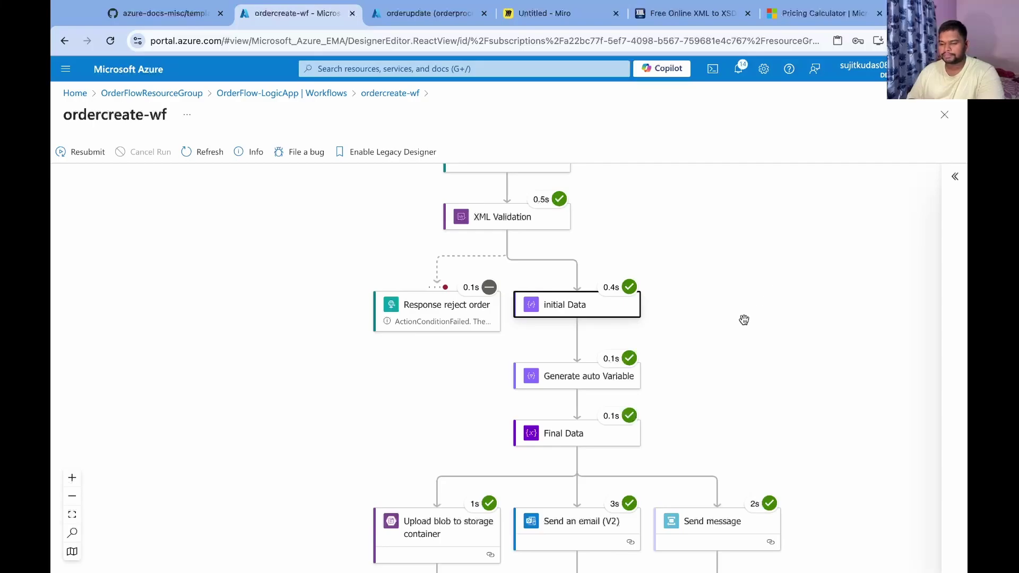
scroll(744, 320, down, 1)
click(573, 489)
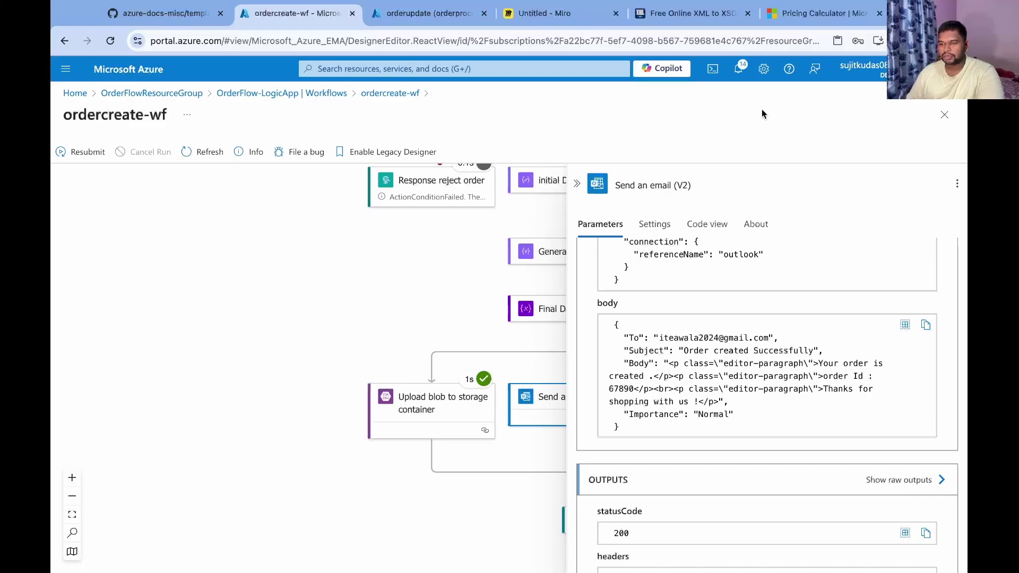
key(super+grave)
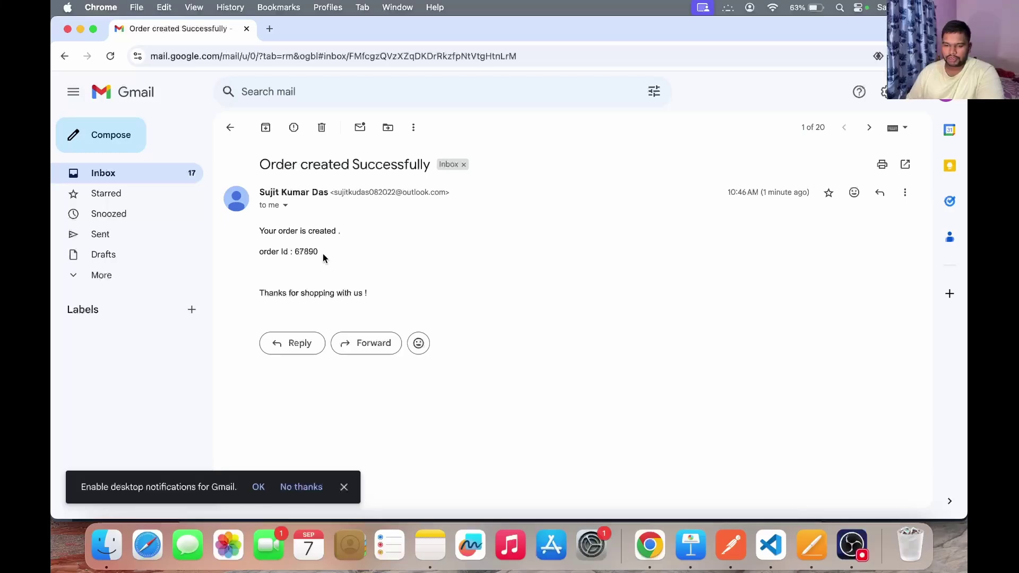
click(68, 30)
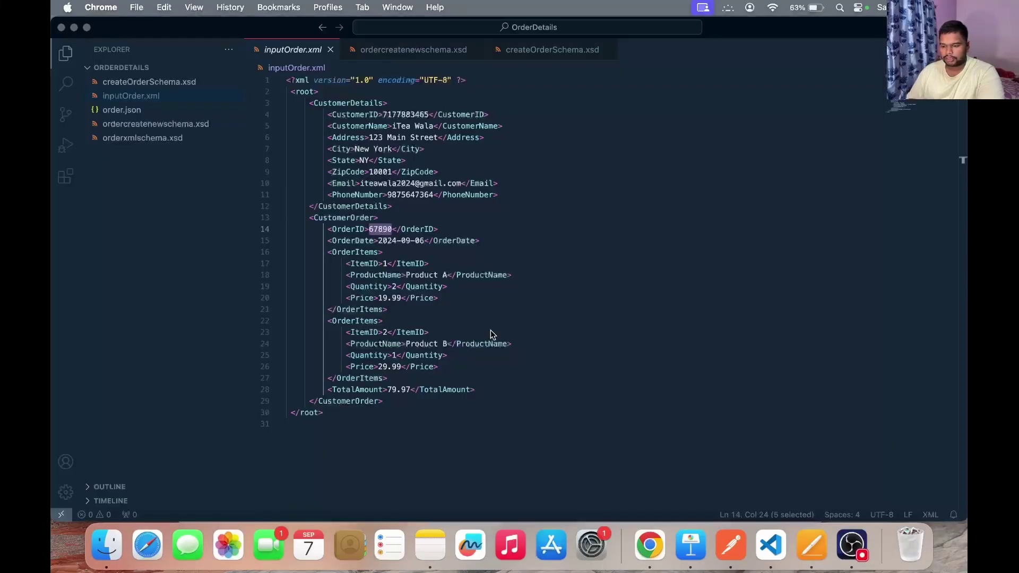
Return to the workflow run in the Azure portal and inspect the inputs of the Upload blob to storage container action.
click(650, 546)
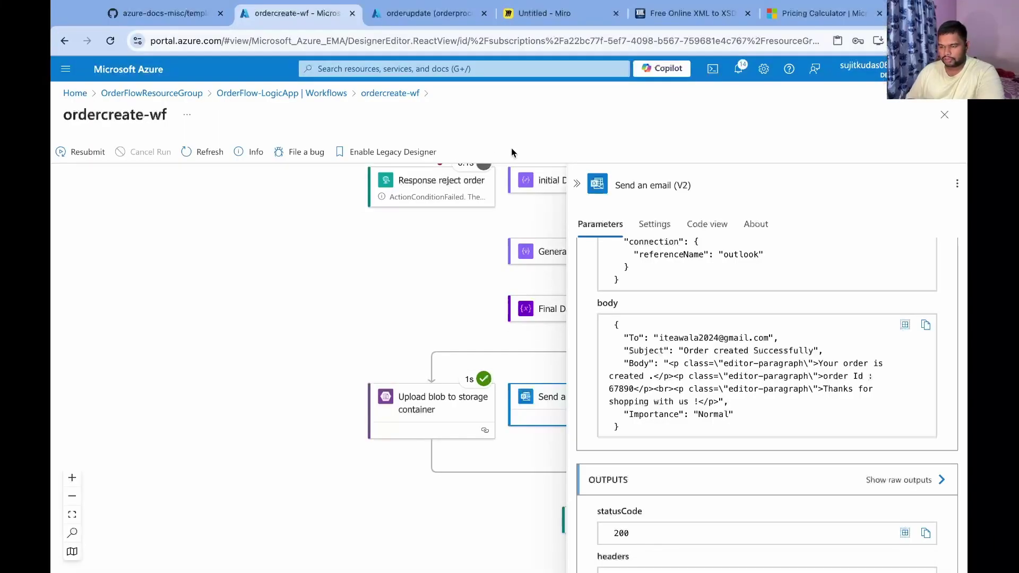
click(577, 183)
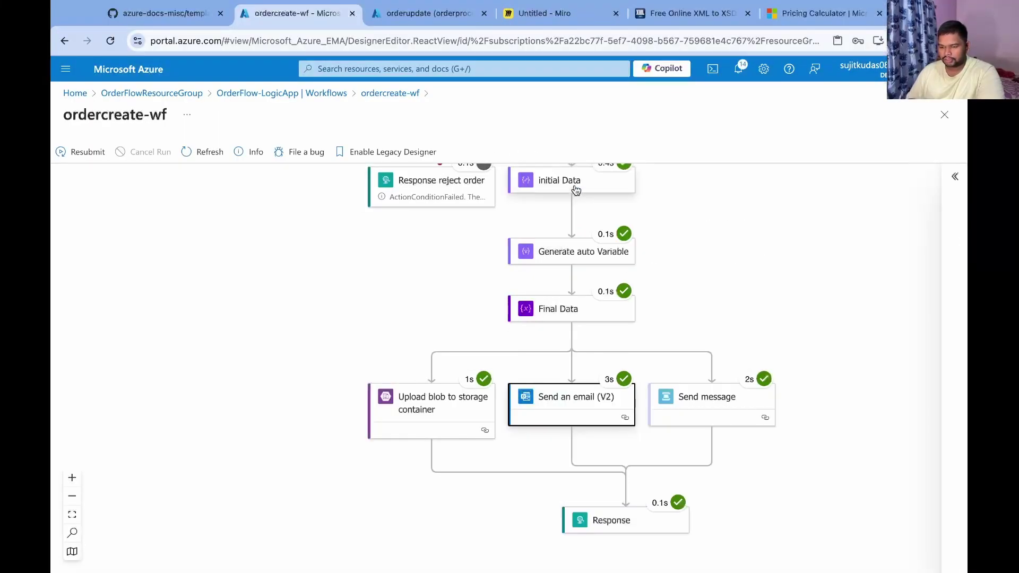
click(413, 419)
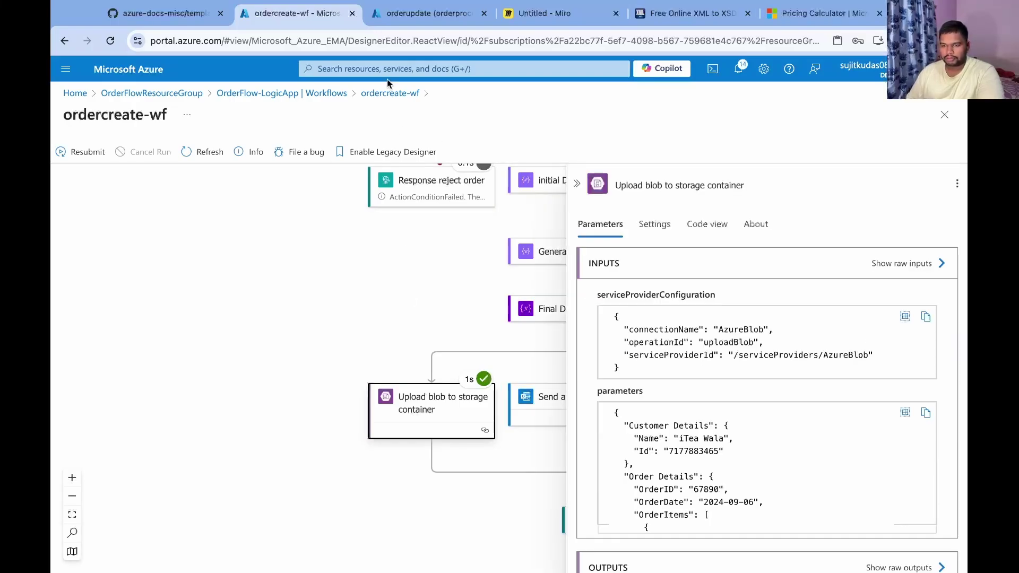
Open Service Bus Explorer for the ordercreate topic of orderprocessing-servicebus, using Peek Mode.
click(409, 16)
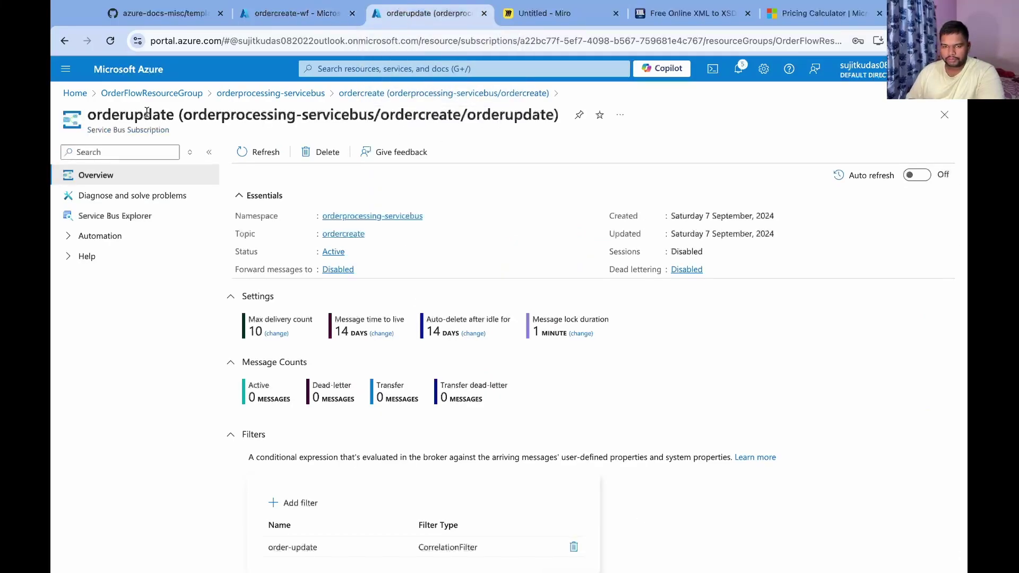
click(280, 94)
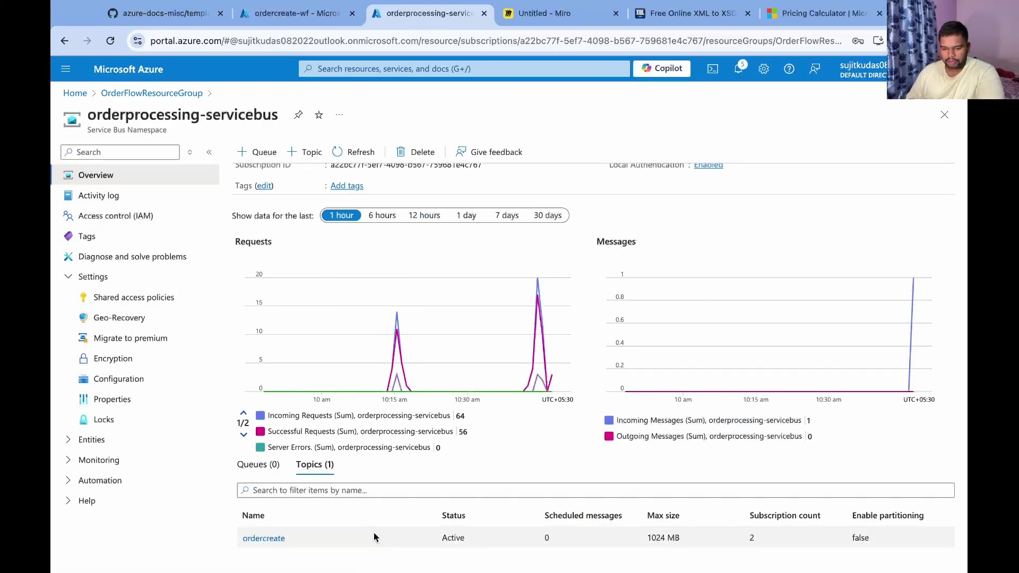
click(266, 539)
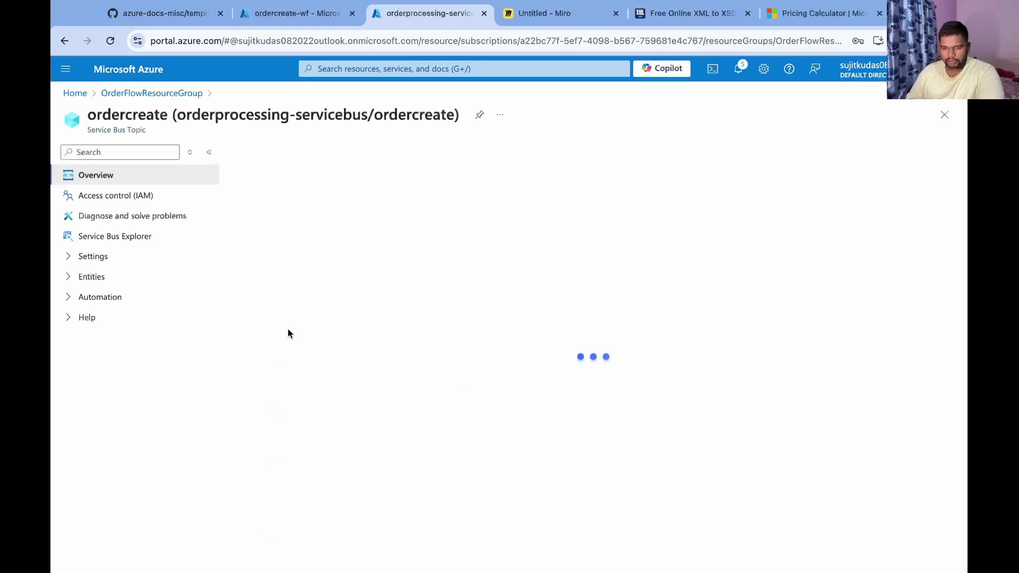
click(136, 236)
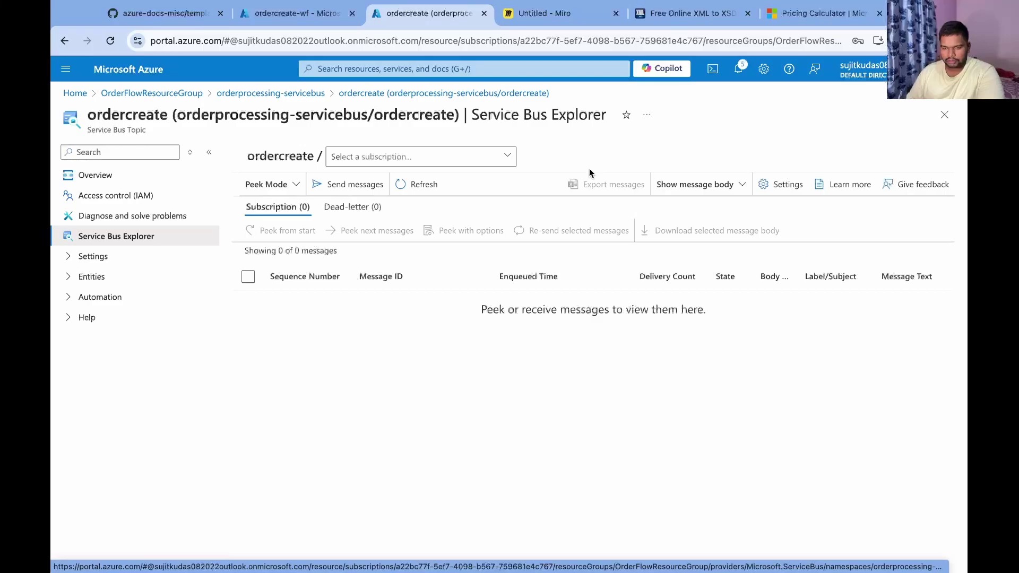
click(280, 183)
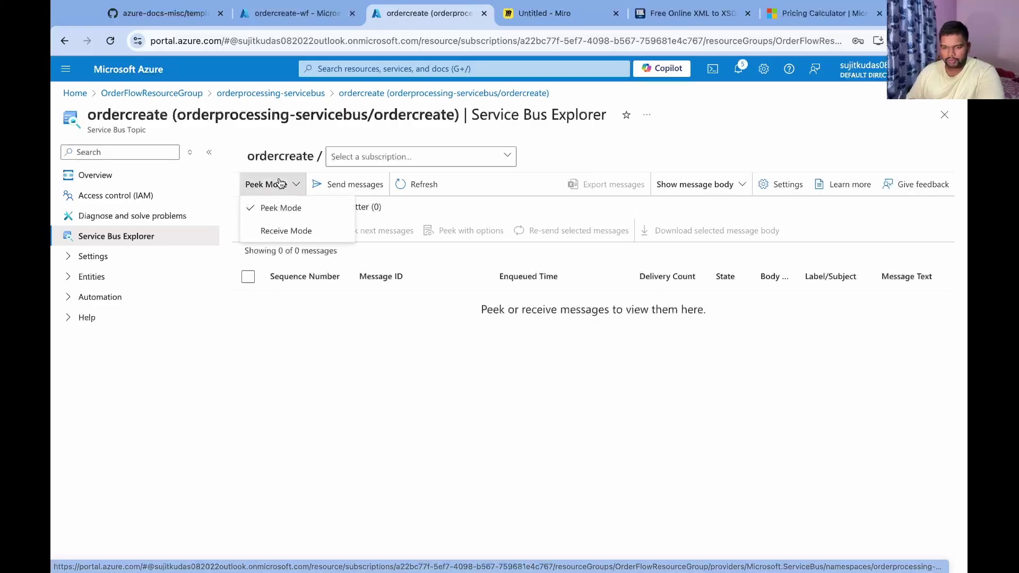
click(295, 206)
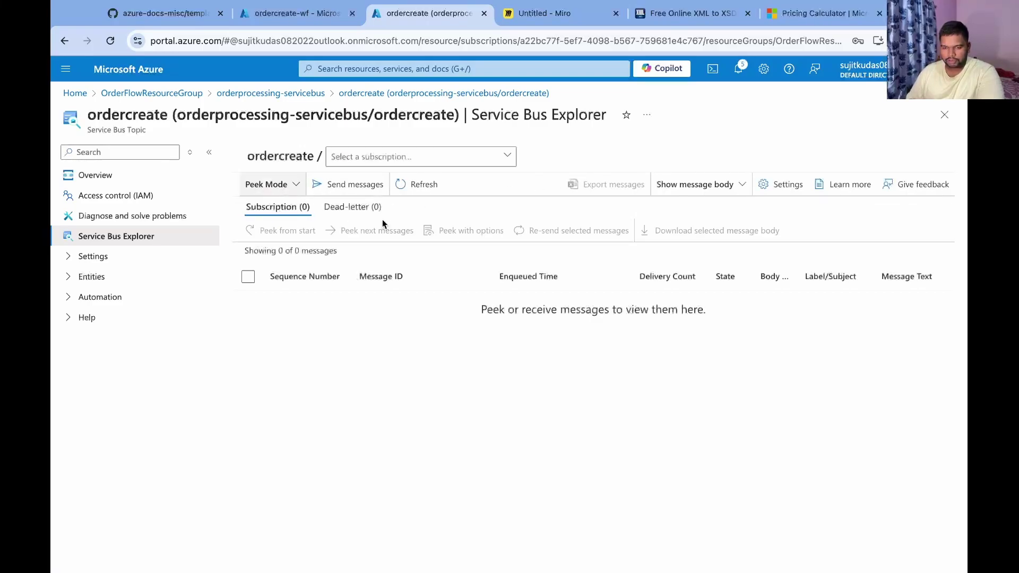
Peek the messages of the orderupdate subscription from the start.
click(469, 159)
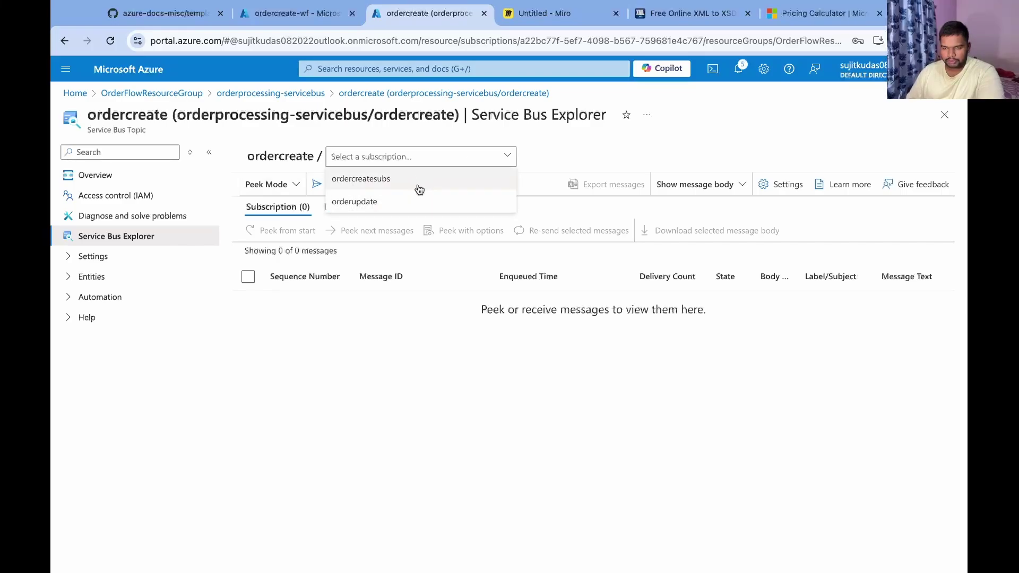
click(412, 202)
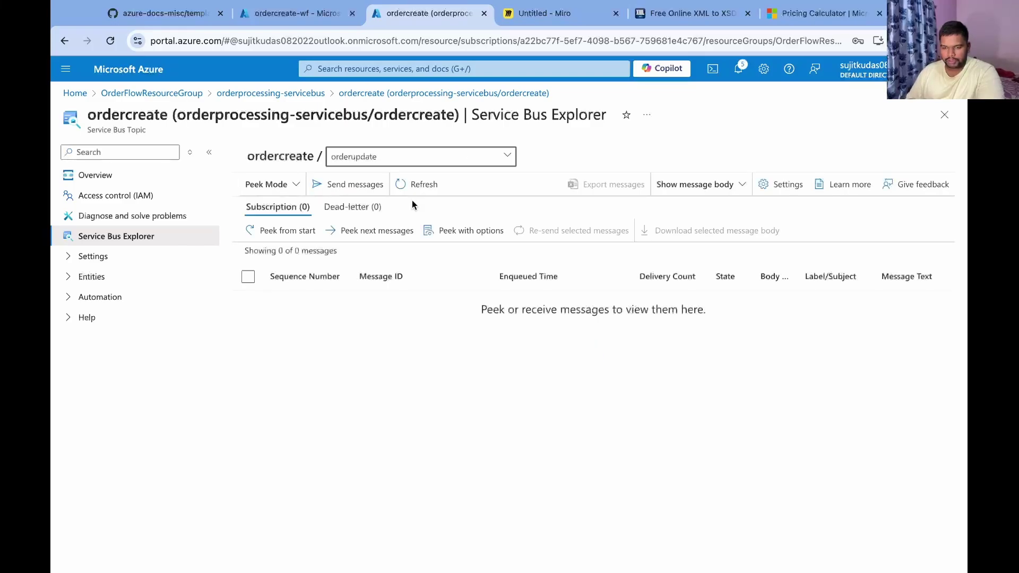
click(291, 231)
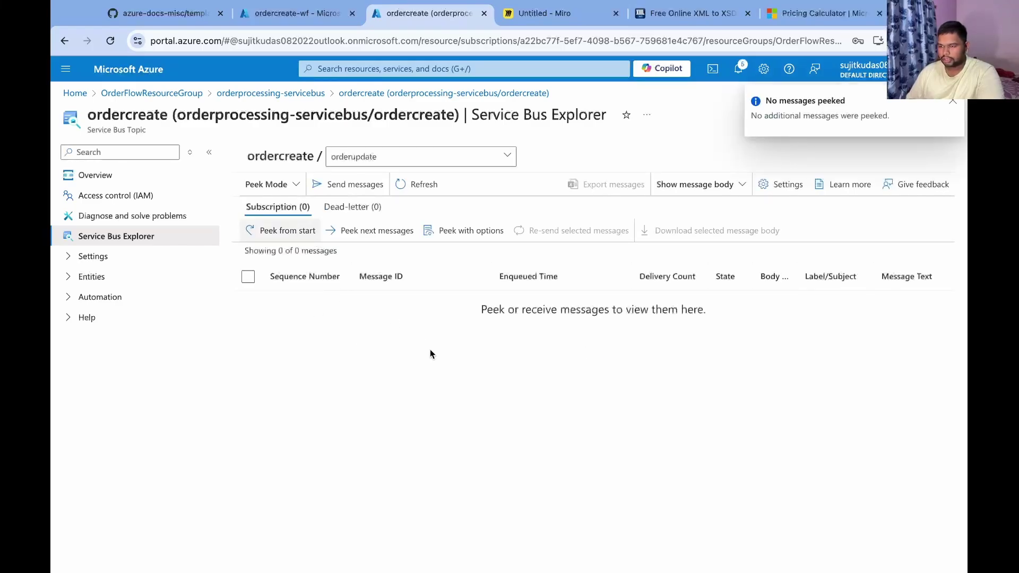
Peek the ordercreatesubs subscription from the start and examine the message's body and label.
click(459, 157)
click(411, 181)
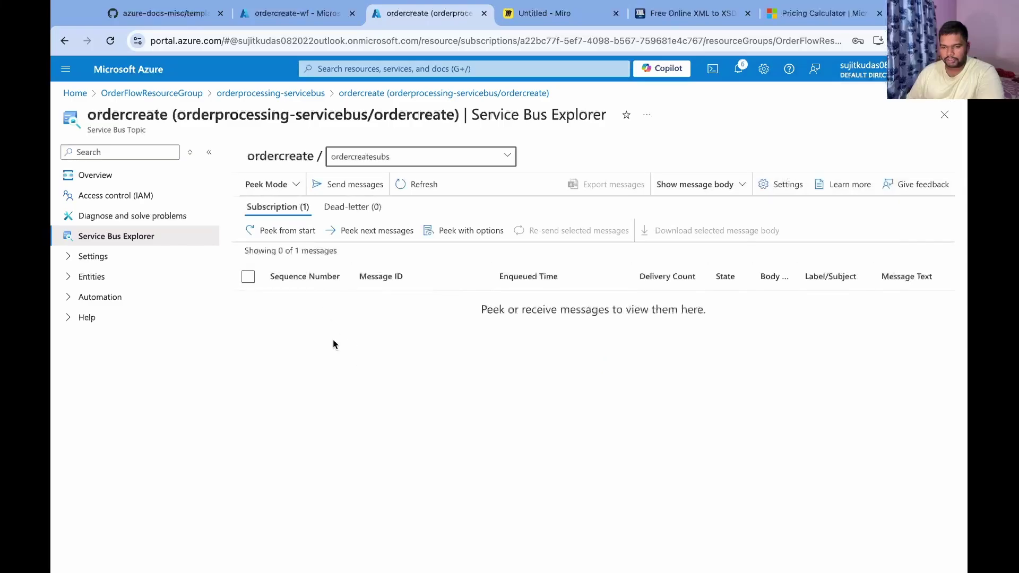
click(272, 232)
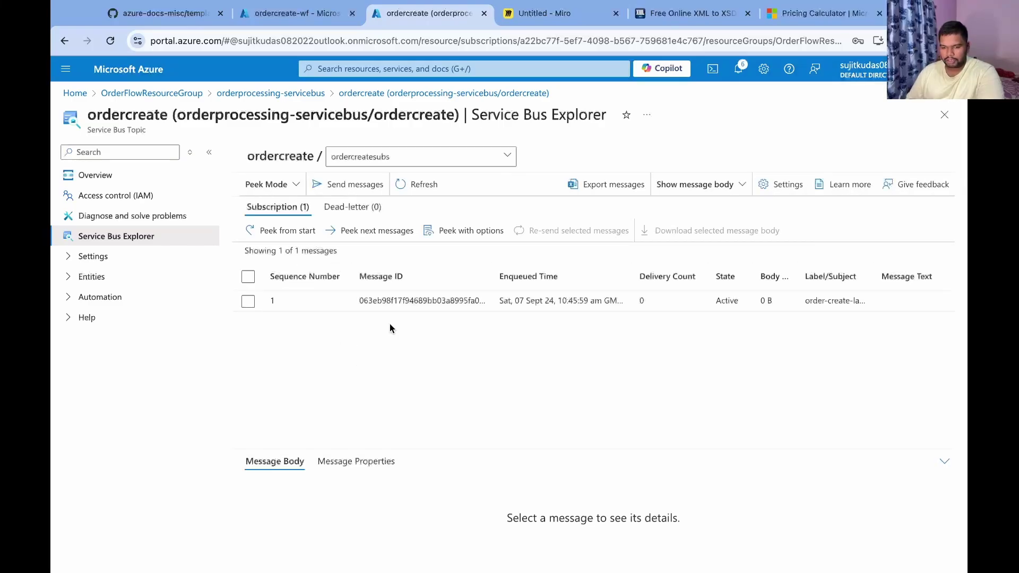
click(306, 303)
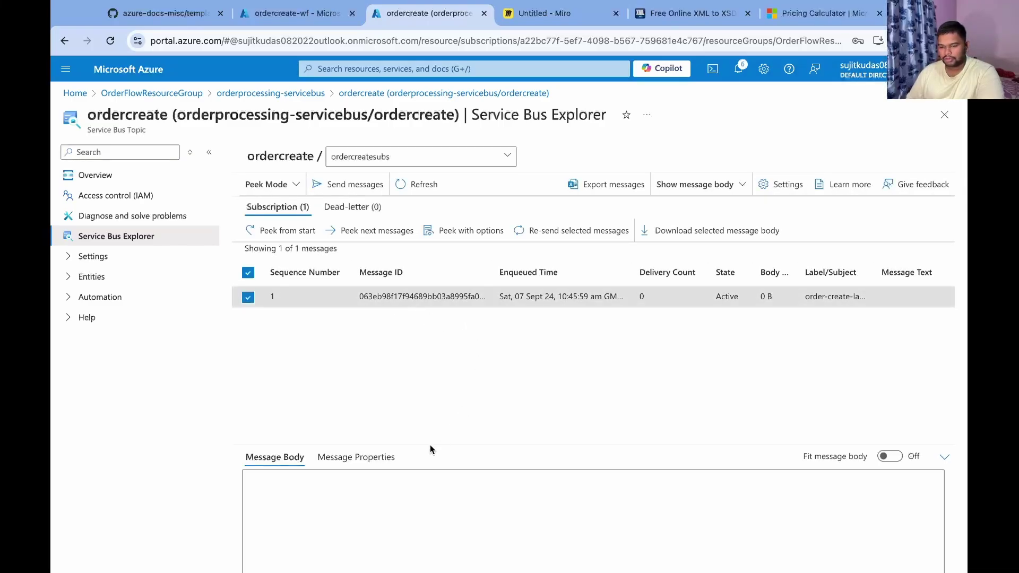
scroll(464, 251, down, 1)
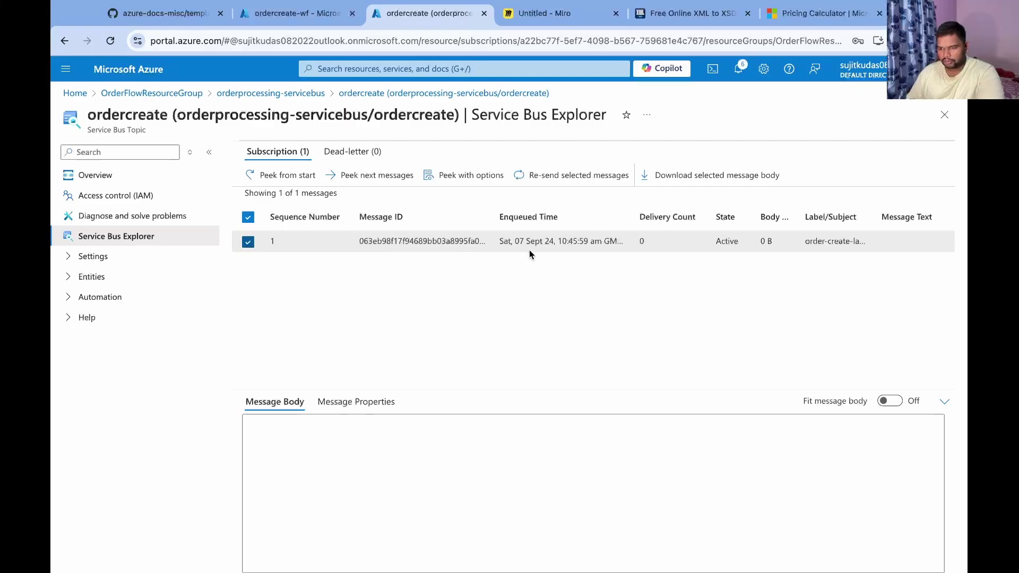
scroll(395, 503, up, 1)
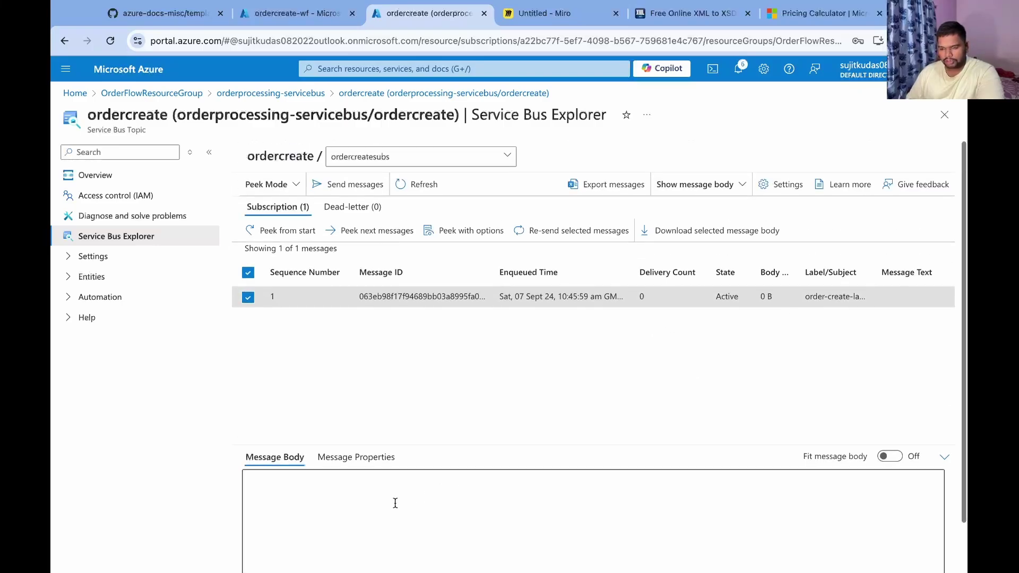
scroll(395, 503, down, 1)
Go back to the ordercreate-wf run and check which parameters the Send message action sent.
click(300, 15)
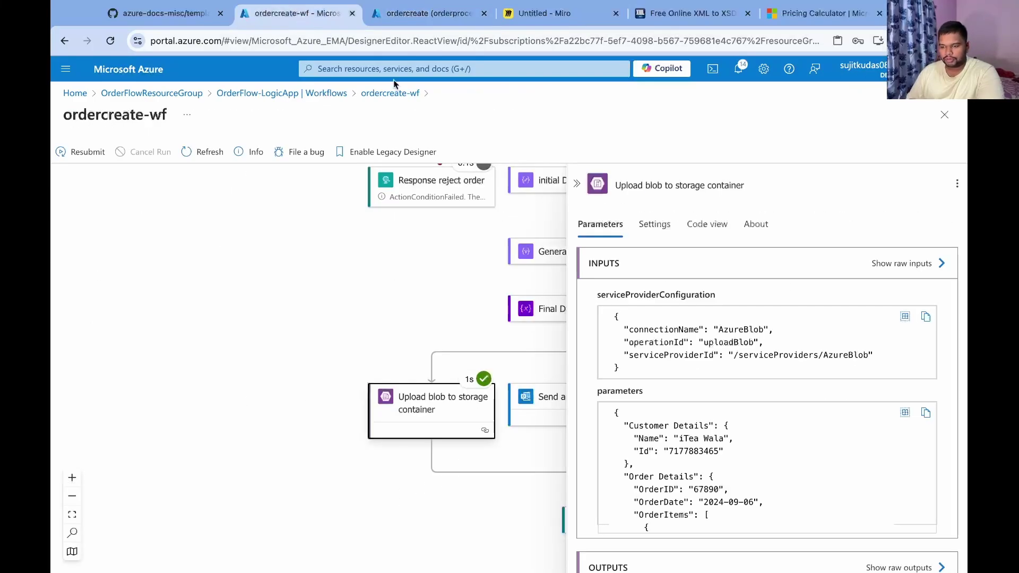
click(578, 184)
click(714, 419)
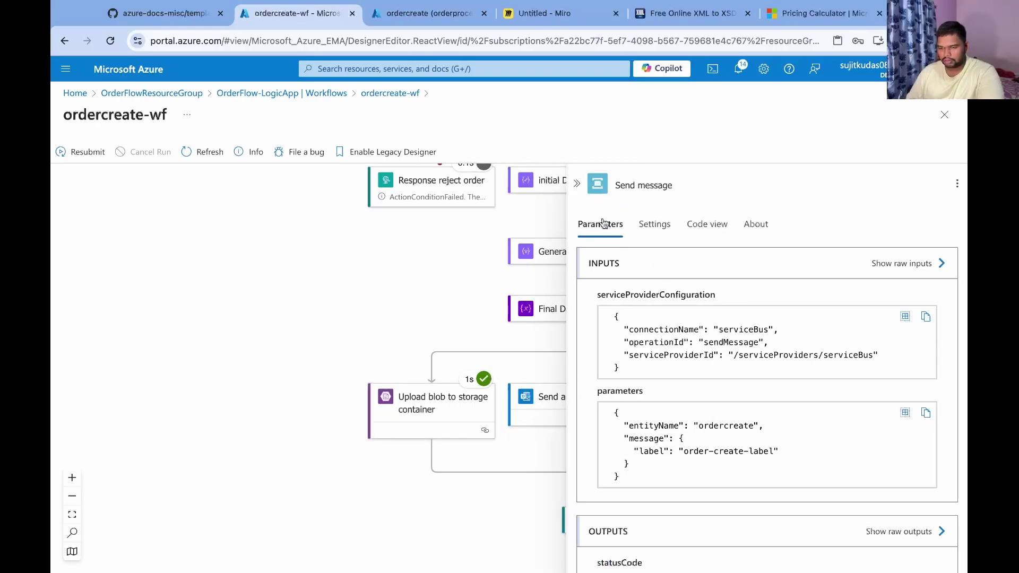
click(577, 183)
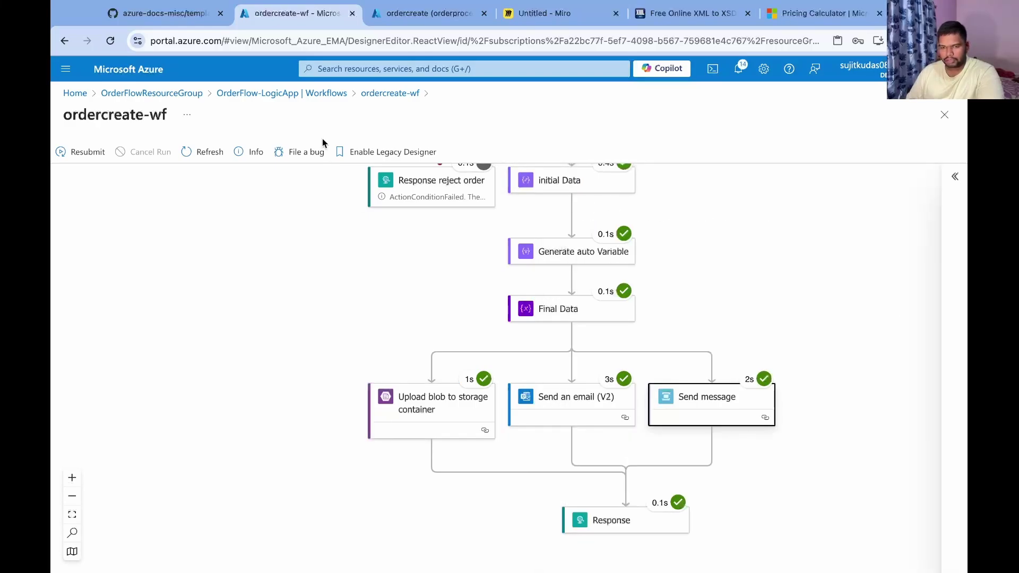
Open ordercreate-wf in the Designer and add the Content advanced parameter to the Send message action.
click(944, 111)
click(111, 236)
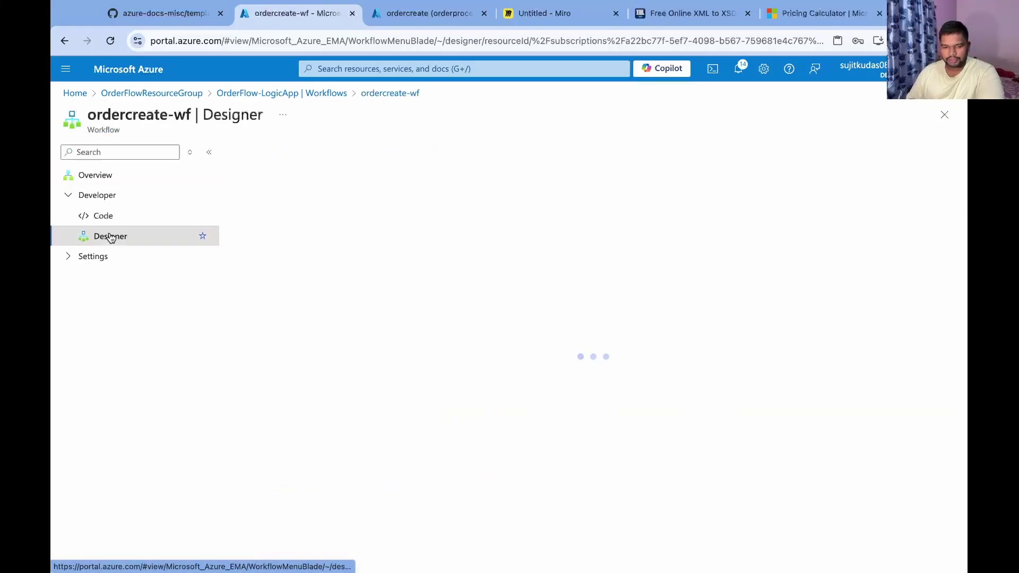
scroll(639, 452, down, 5)
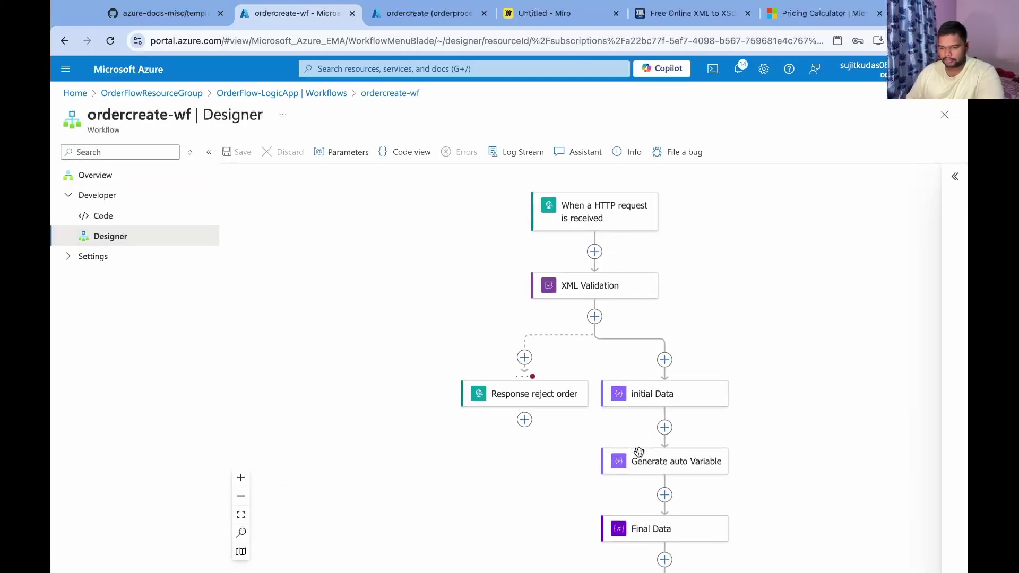
scroll(639, 451, down, 3)
click(796, 411)
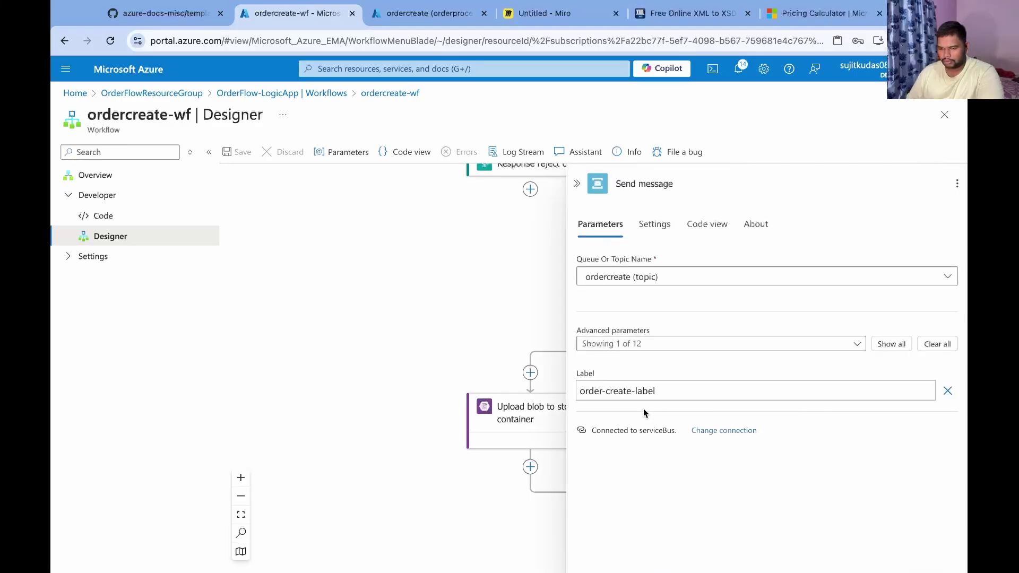
click(857, 345)
click(299, 329)
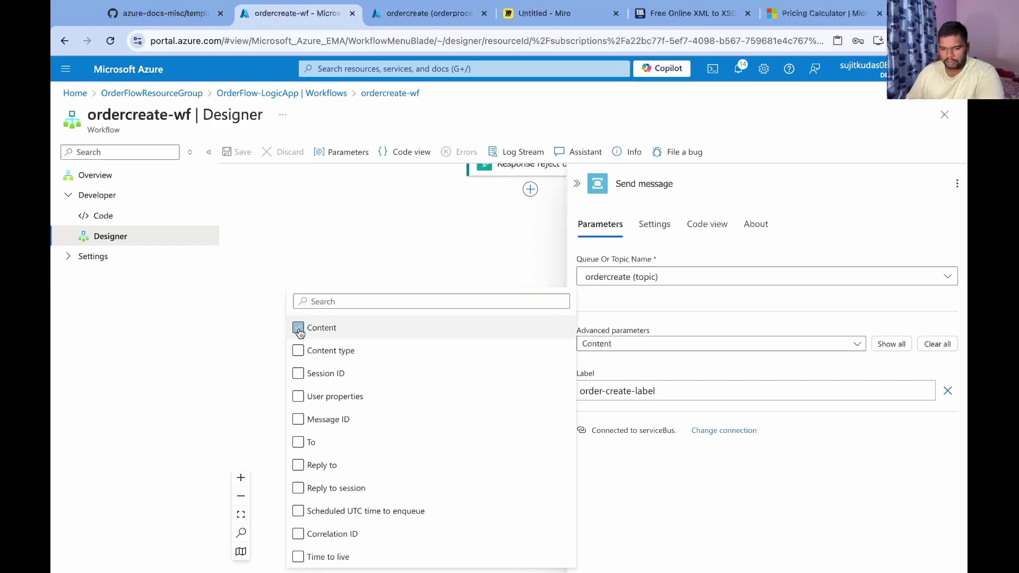
click(897, 358)
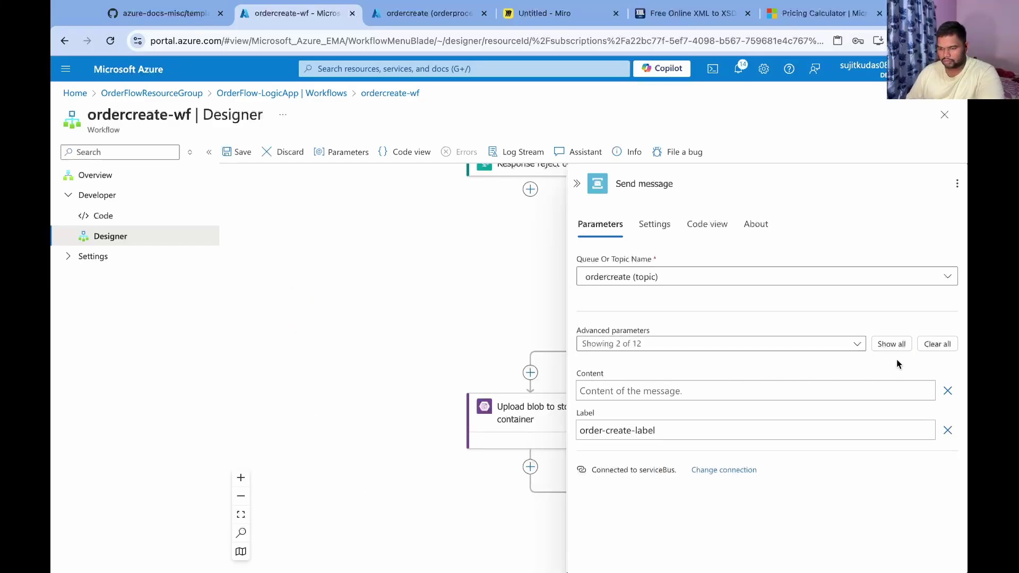
Set the Send message action's Content to the finalProcessData variable and save the workflow.
click(614, 390)
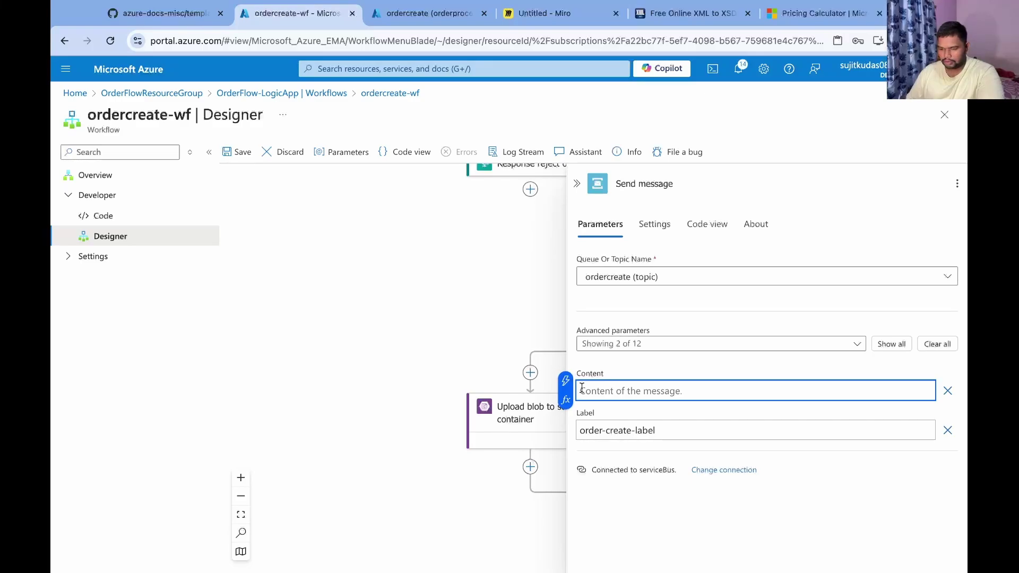
click(566, 381)
scroll(407, 500, down, 2)
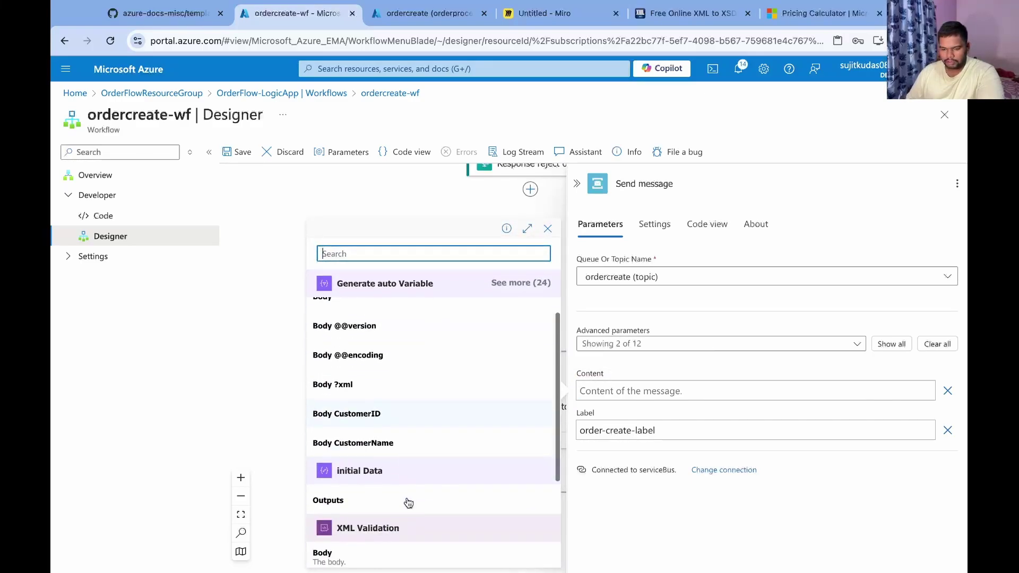
scroll(407, 502, up, 2)
click(369, 316)
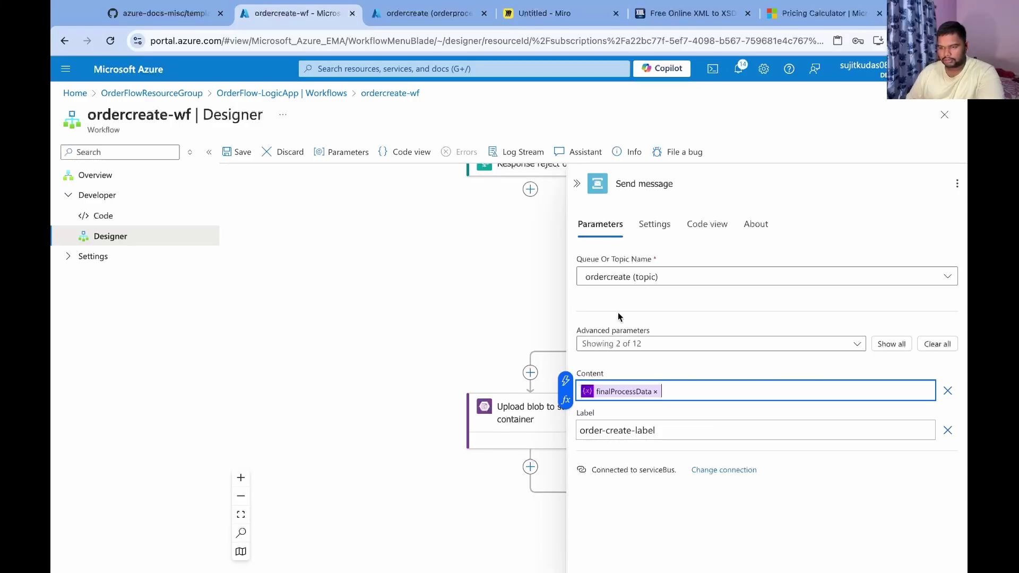
click(242, 155)
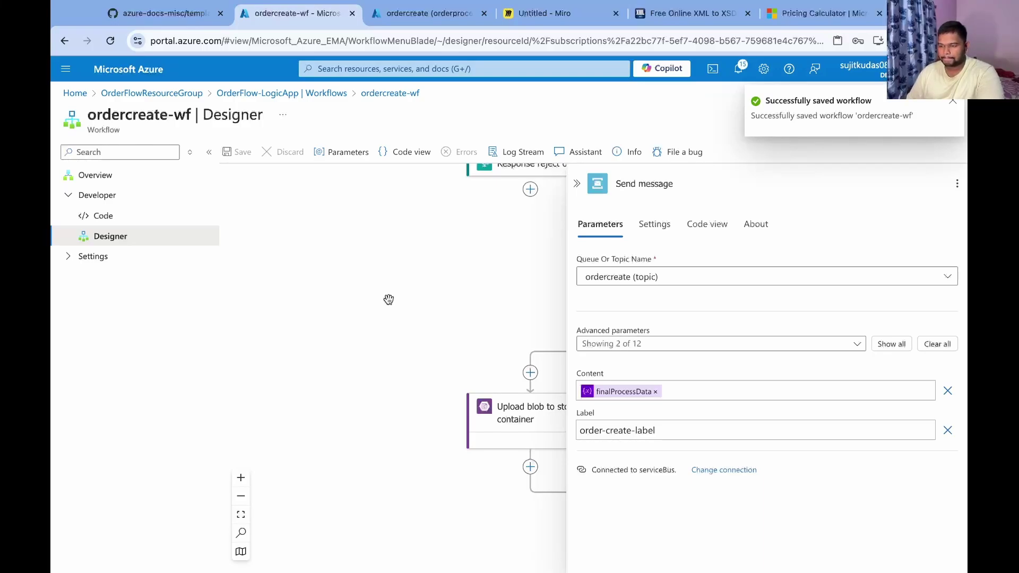
Resend the XML order POST request to ordercreate-wf in Postman and return to the Azure portal.
key(alt+Tab)
click(887, 106)
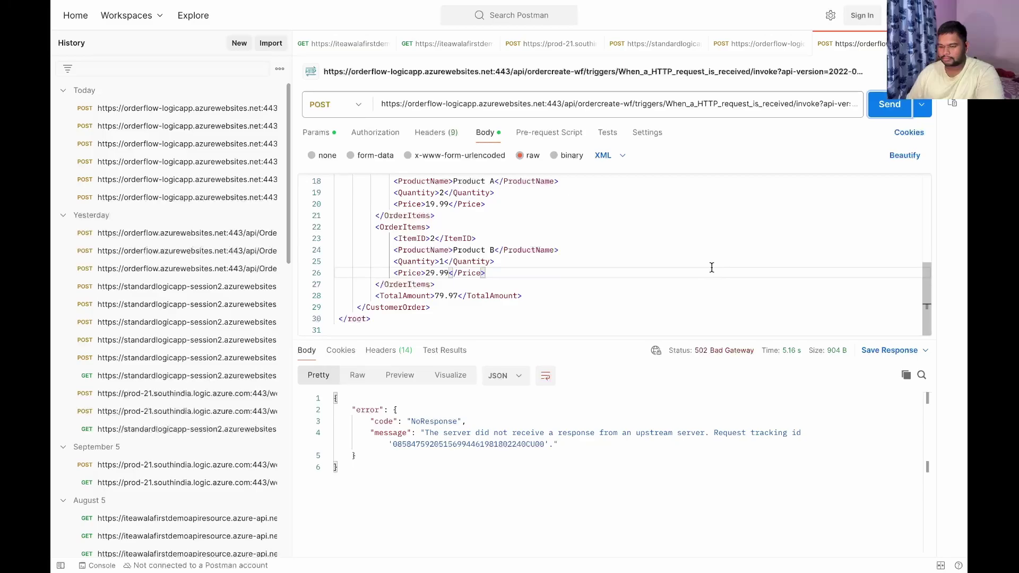
key(alt+Tab)
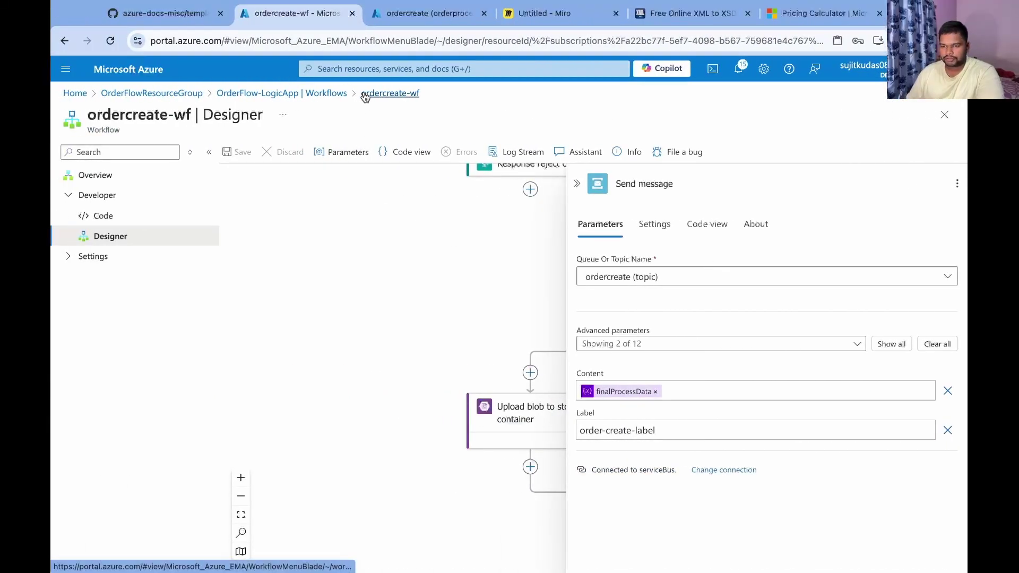
Open the most recent failed run of ordercreate-wf and its Upload blob to storage container action.
click(337, 95)
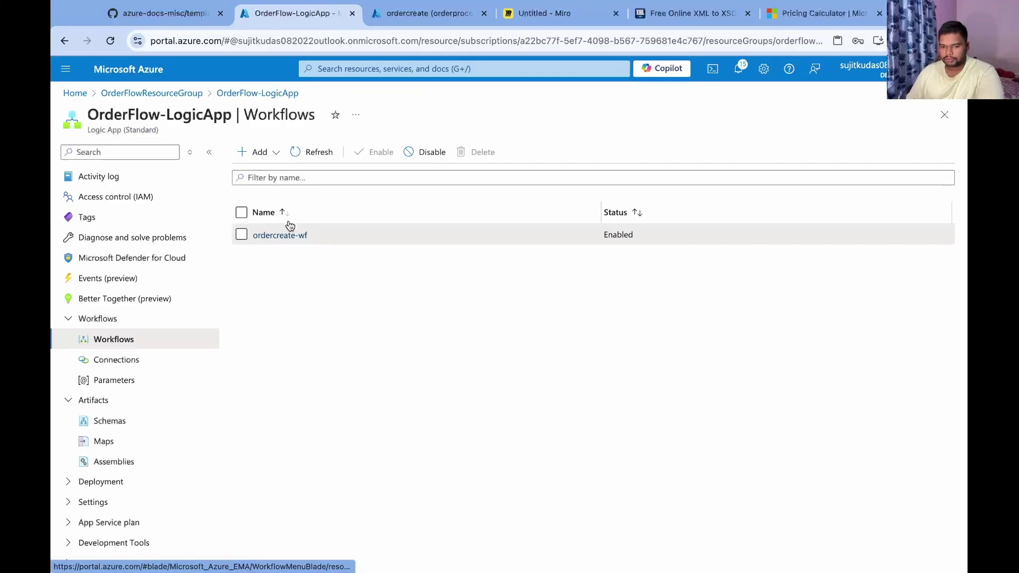
click(270, 237)
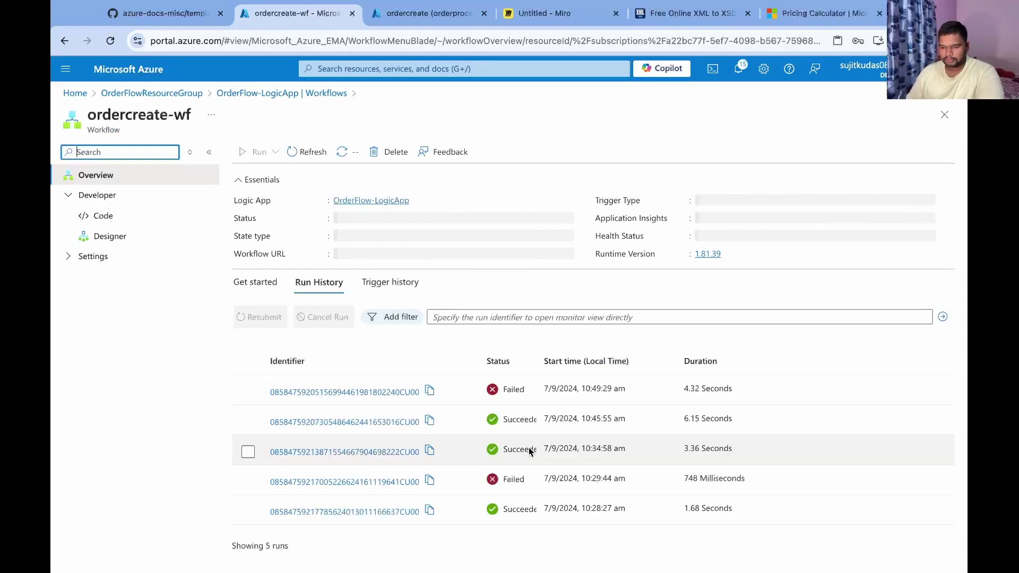
click(371, 396)
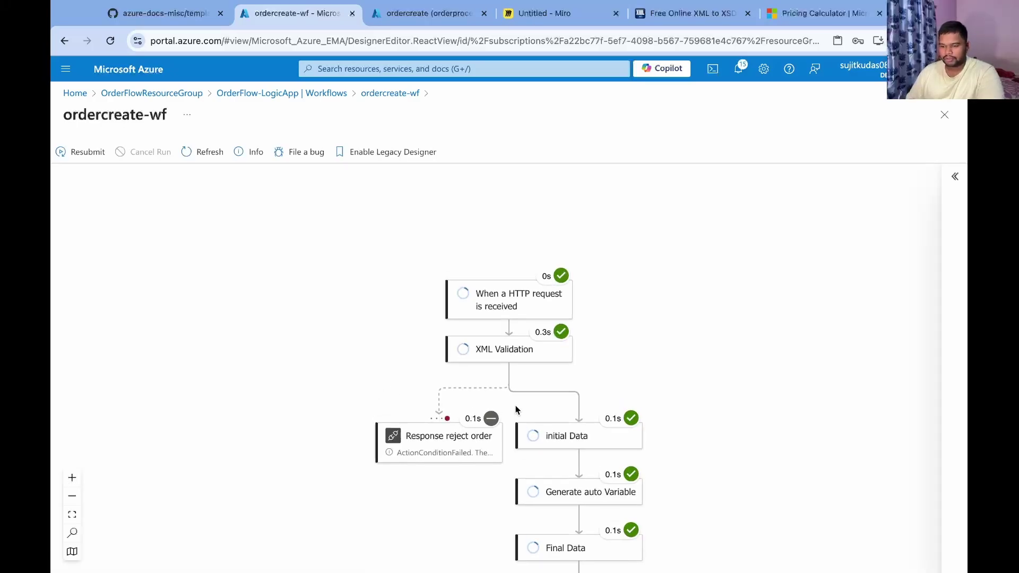
scroll(516, 410, down, 7)
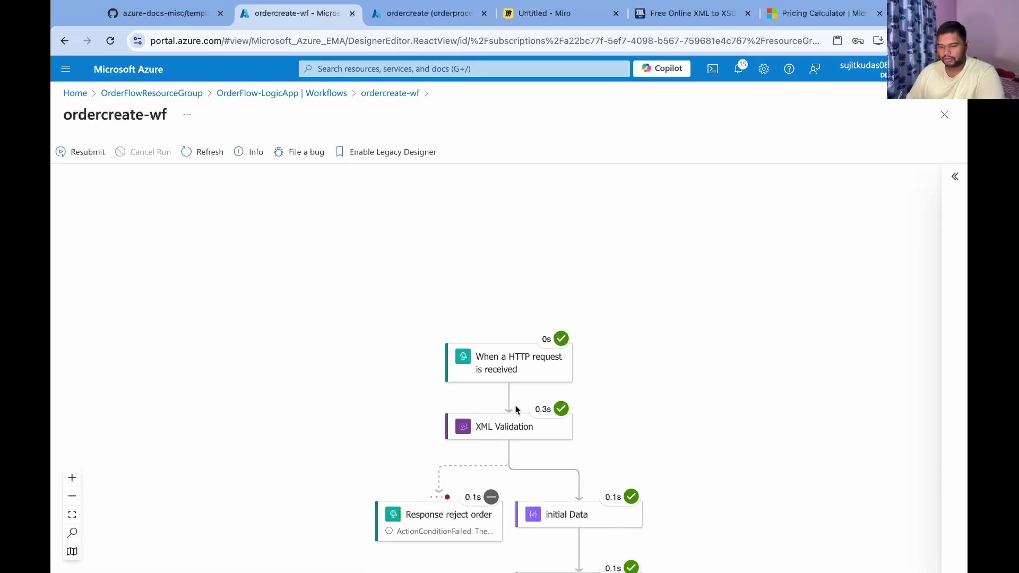
click(461, 404)
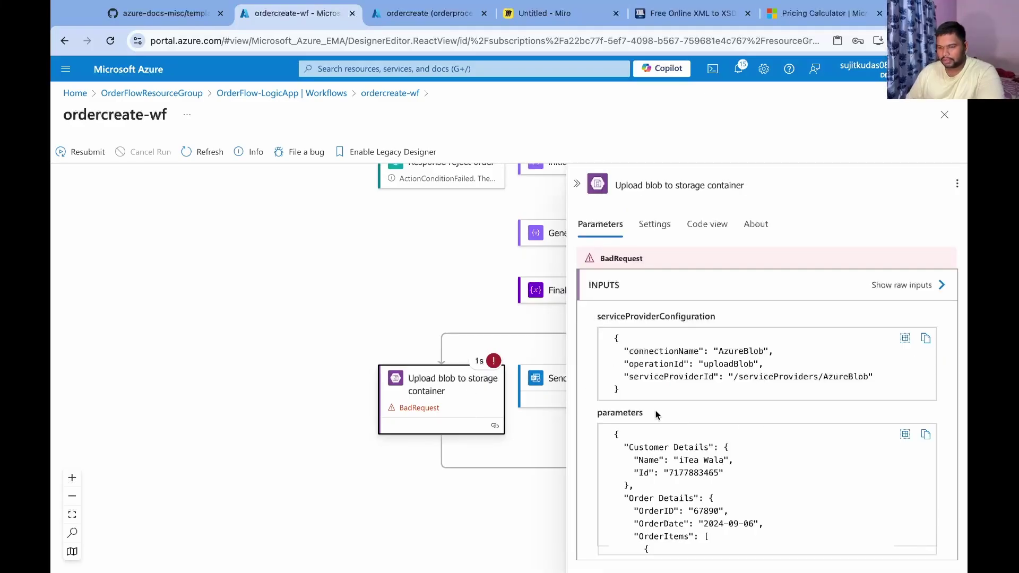
Examine the inputs and outputs of the failed Upload blob to storage container action for the error cause, and close the run.
scroll(656, 415, down, 8)
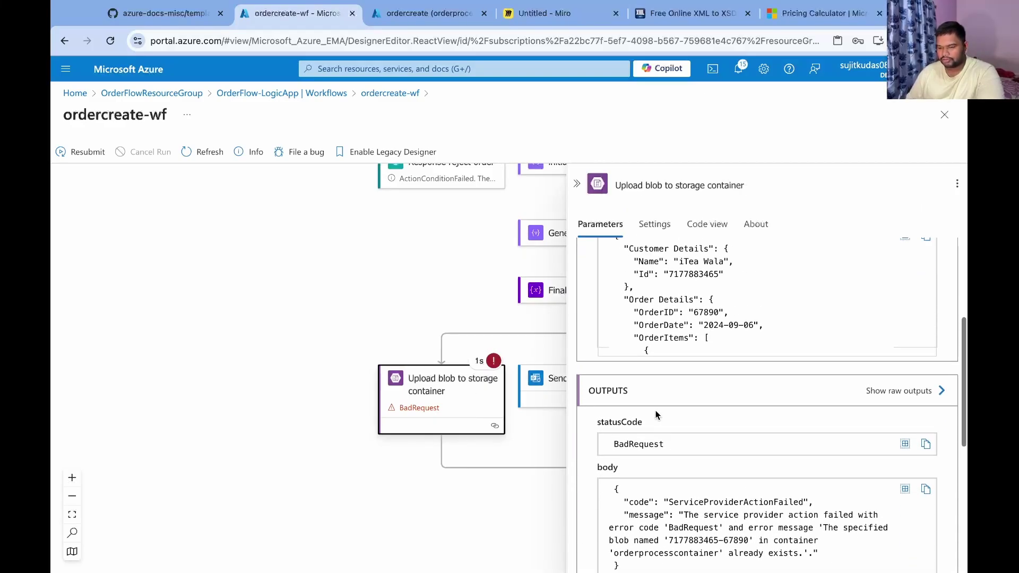
scroll(656, 415, down, 3)
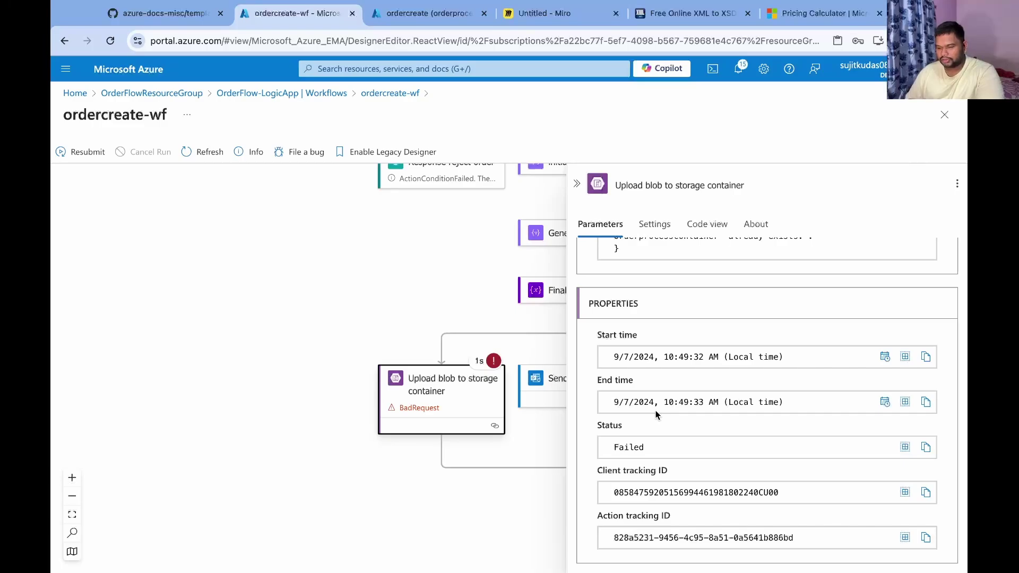
scroll(657, 415, up, 10)
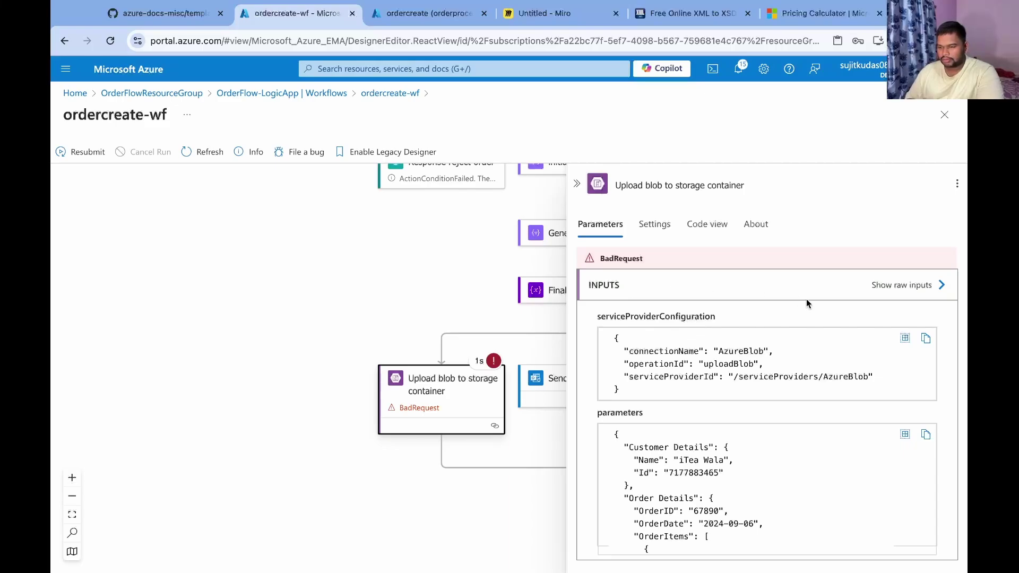
scroll(622, 333, down, 5)
scroll(622, 333, down, 2)
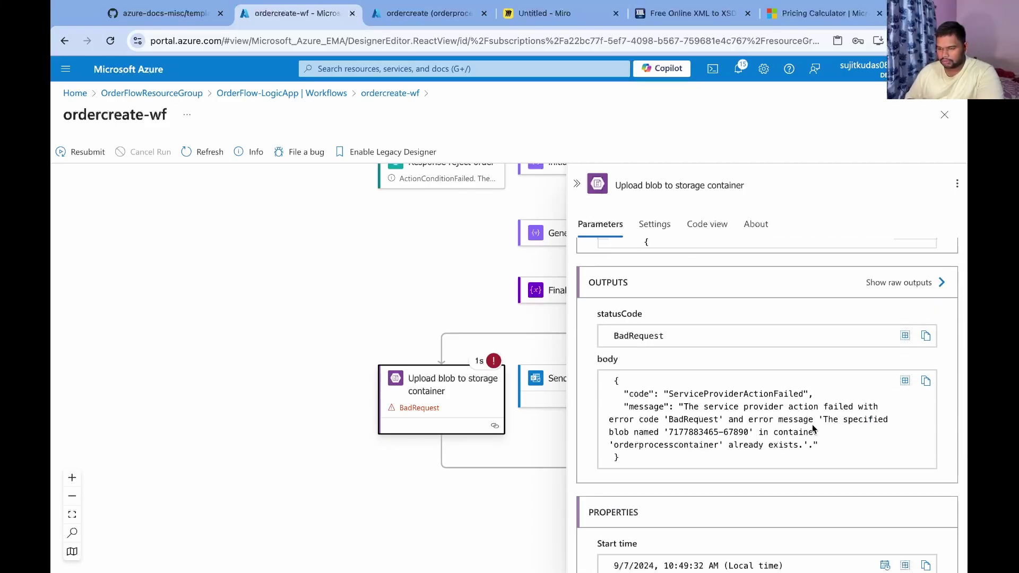
mouse_move(824, 420)
mouse_down()
mouse_move(873, 420)
mouse_move(826, 419)
mouse_move(820, 433)
mouse_up()
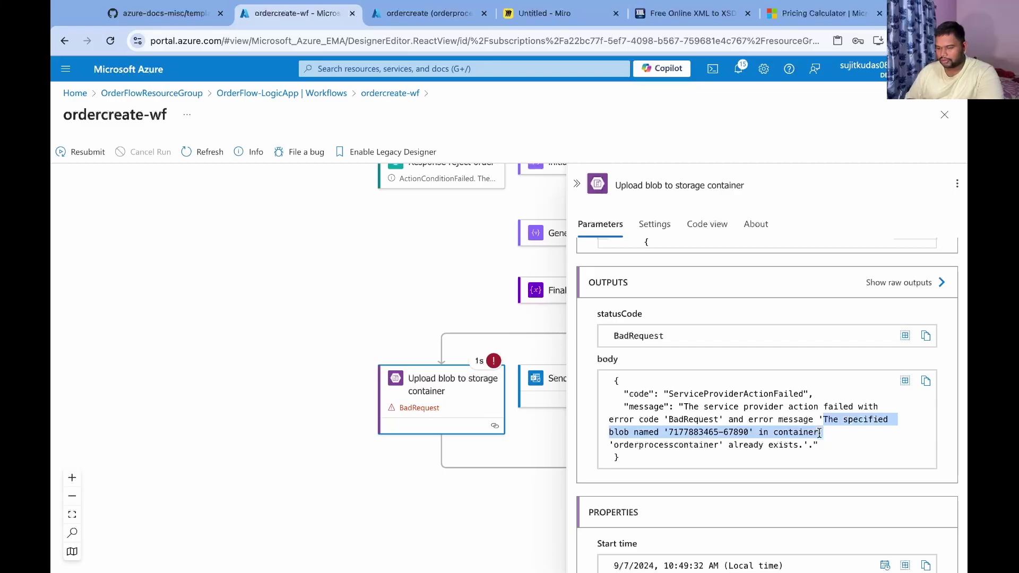
click(708, 455)
click(577, 184)
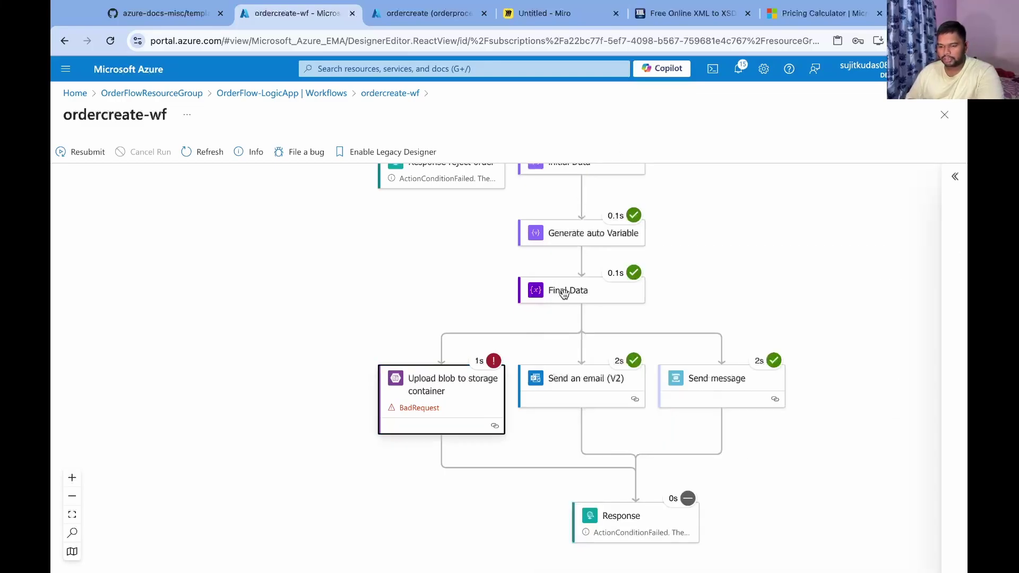
click(450, 404)
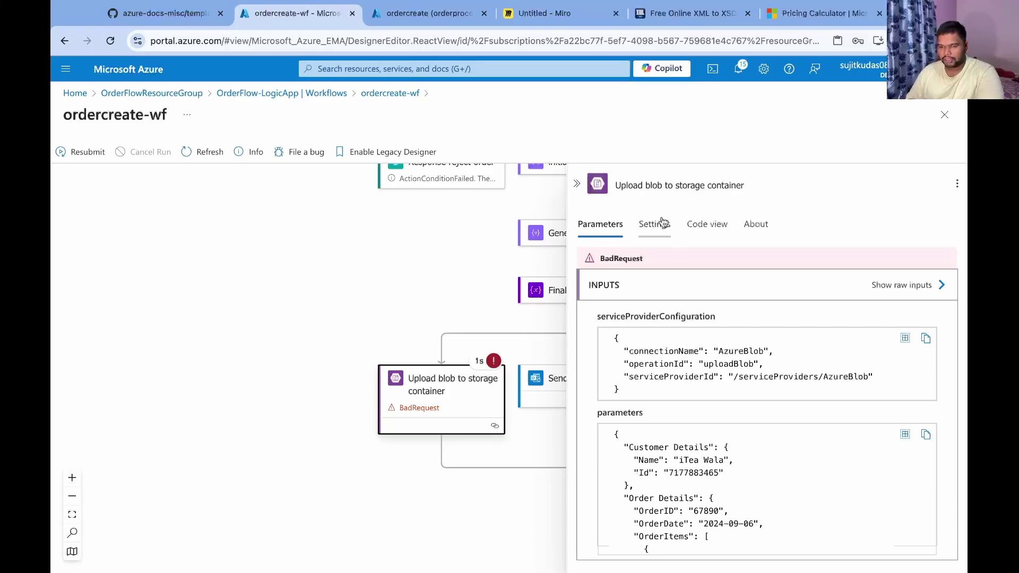
click(577, 183)
scroll(697, 198, up, 10)
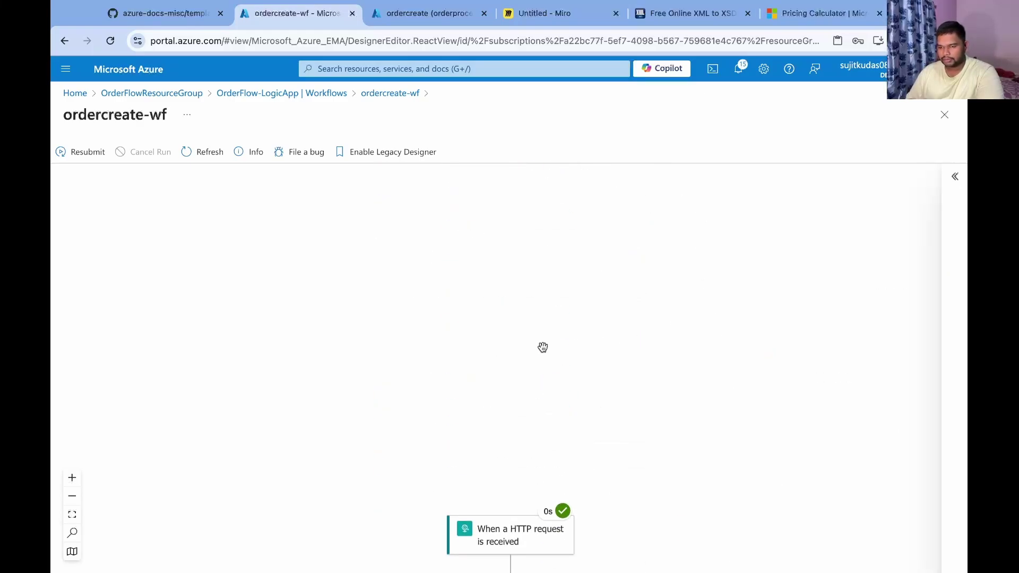
click(944, 115)
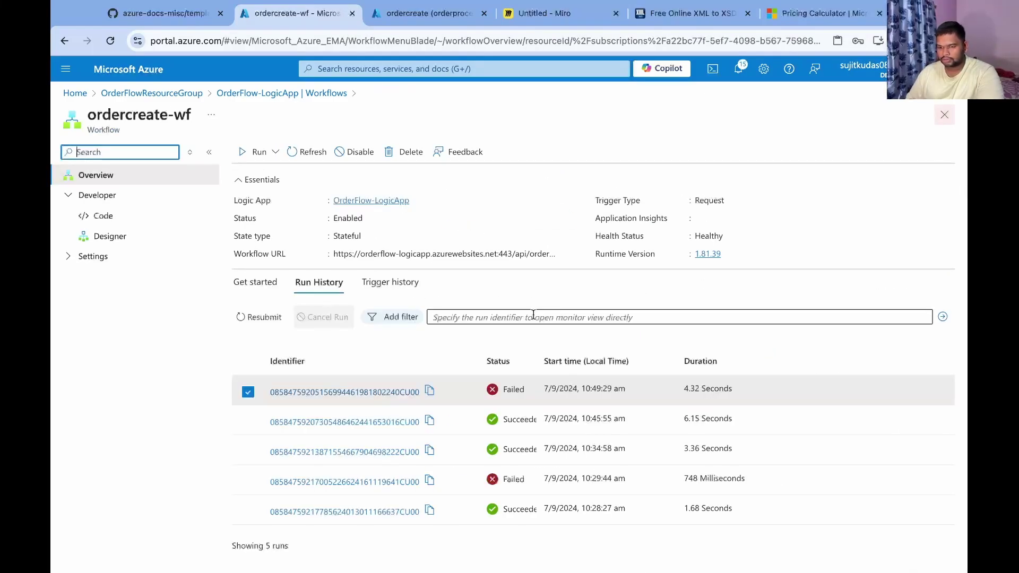
Open ordercreate-wf in the Designer and append a hyphen to the Blob Name of the Upload blob to storage container action.
click(144, 240)
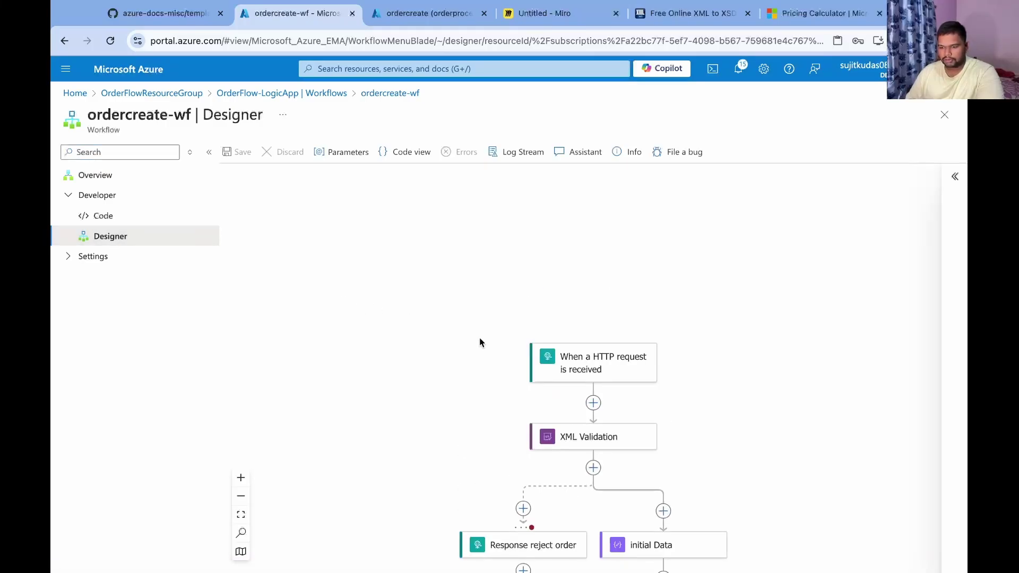
scroll(728, 436, down, 10)
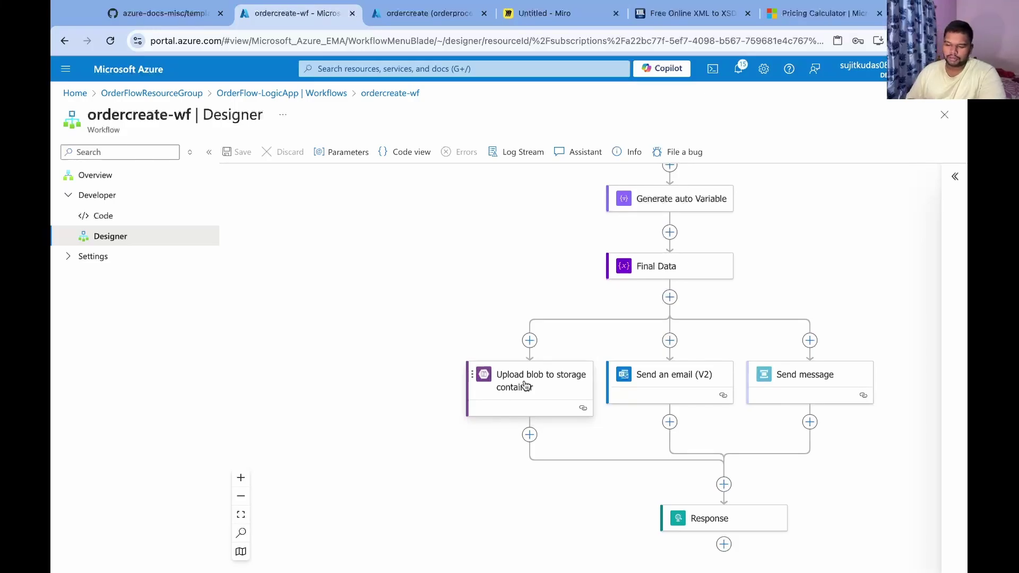
click(525, 386)
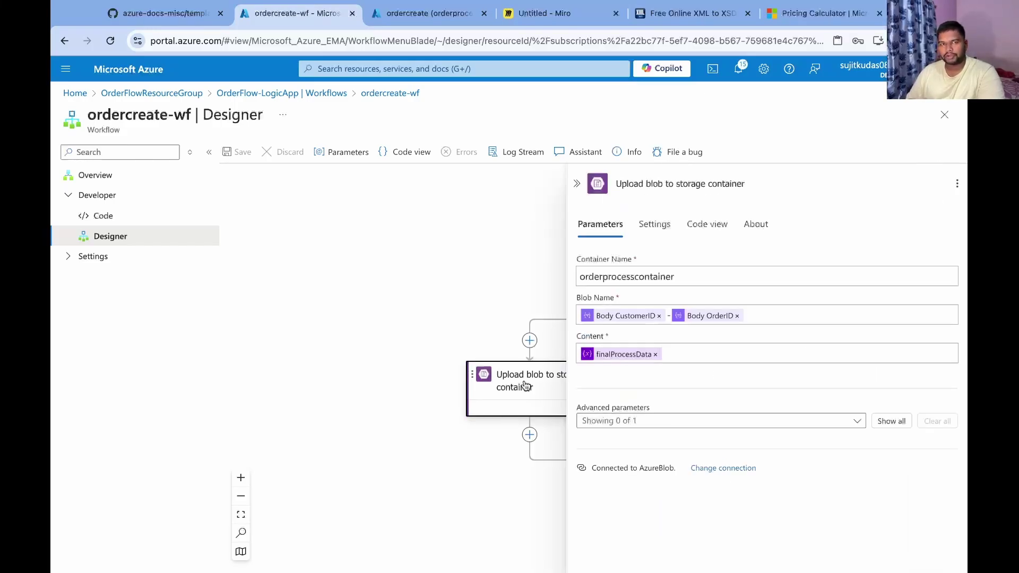
click(764, 316)
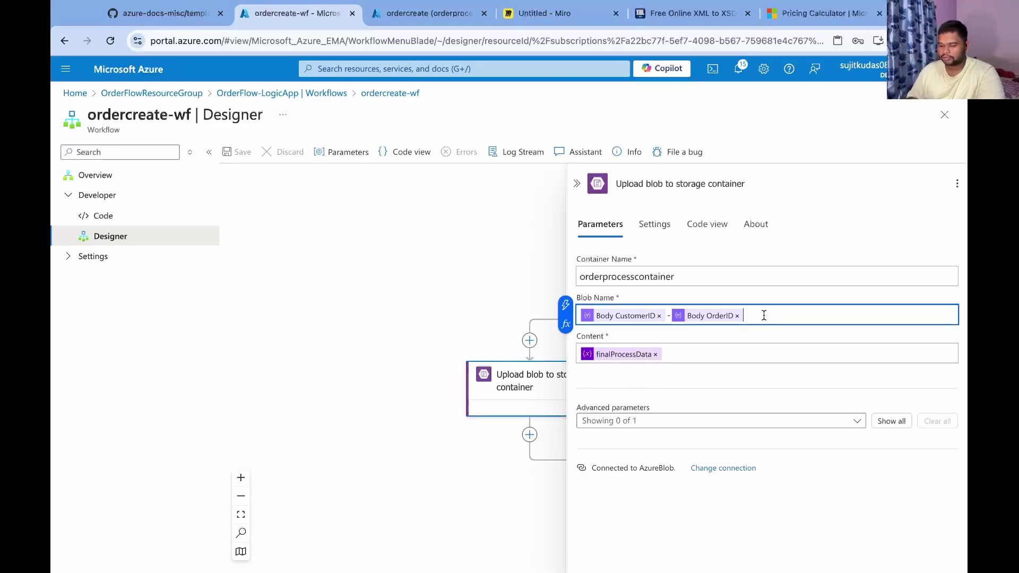
Insert the utcNow() expression at the end of the Blob Name and save the workflow.
click(566, 324)
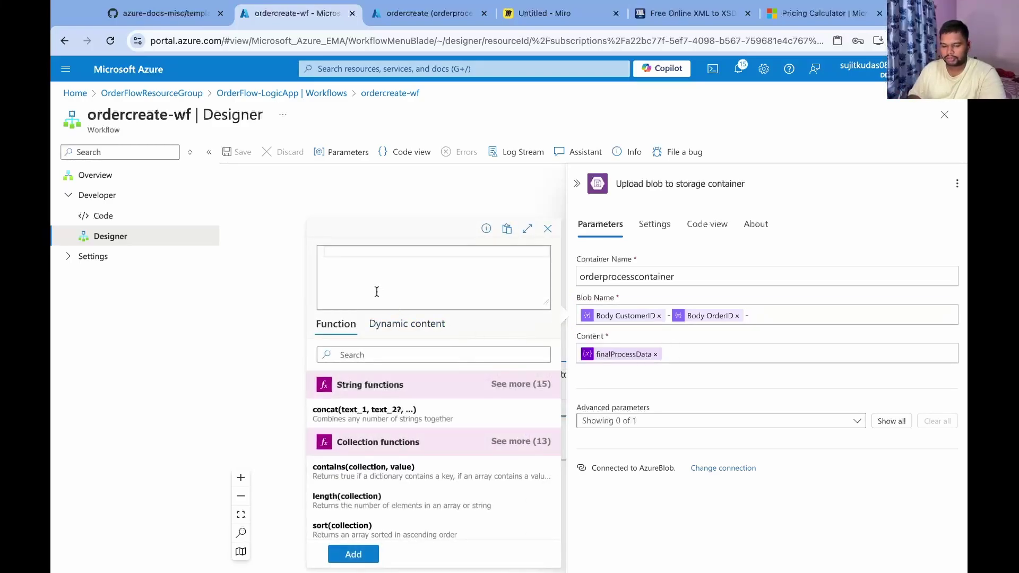
text(tim)
key(BackSpace)
key(BackSpace)
key(BackSpace)
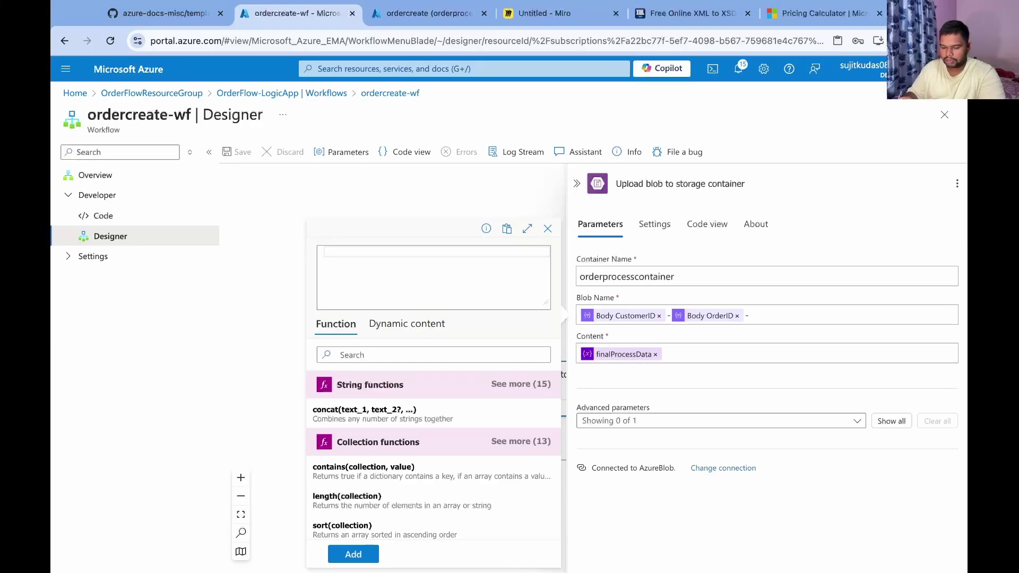
text(no)
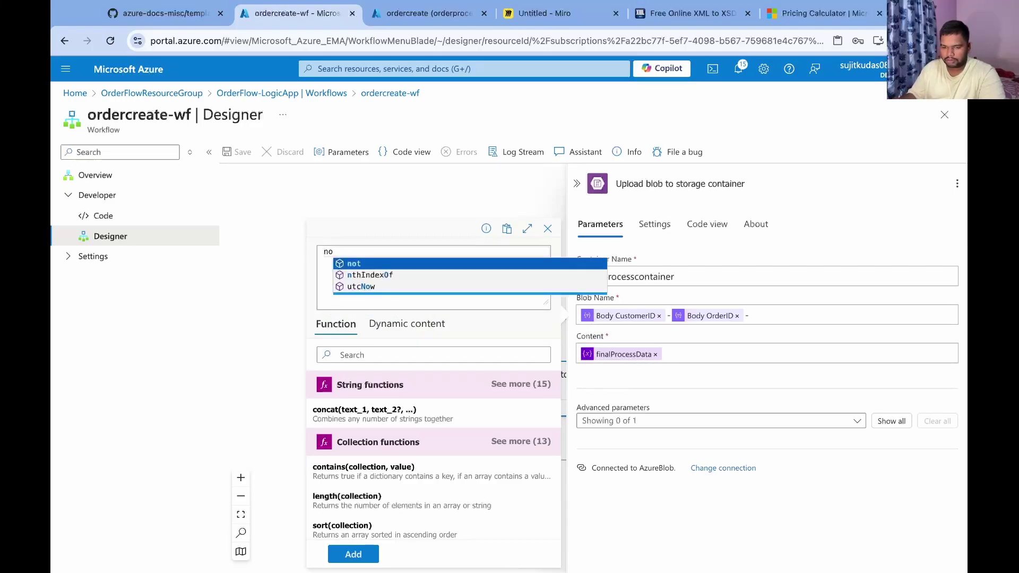
key(Down)
key(Down)
key(Return)
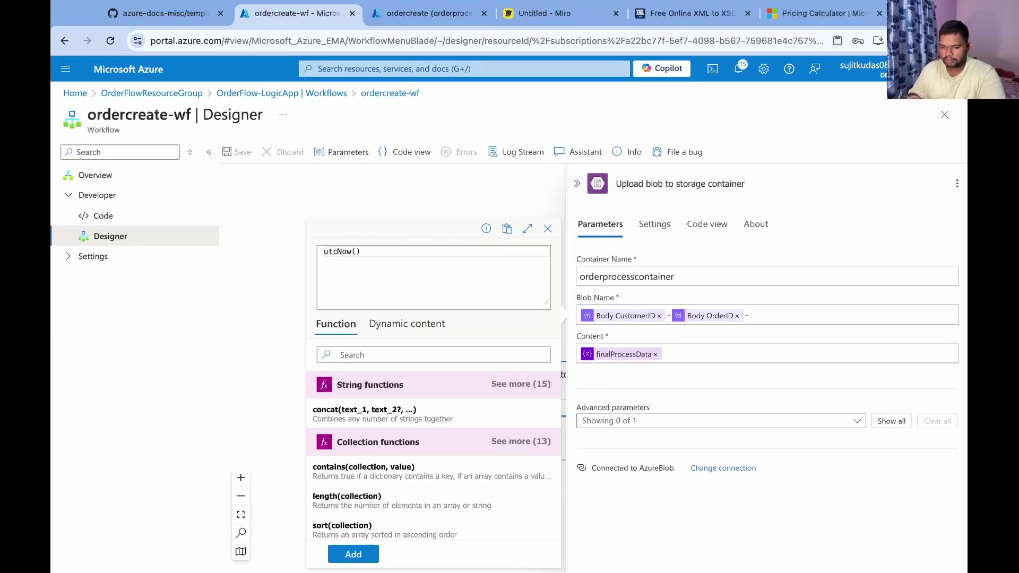
click(353, 554)
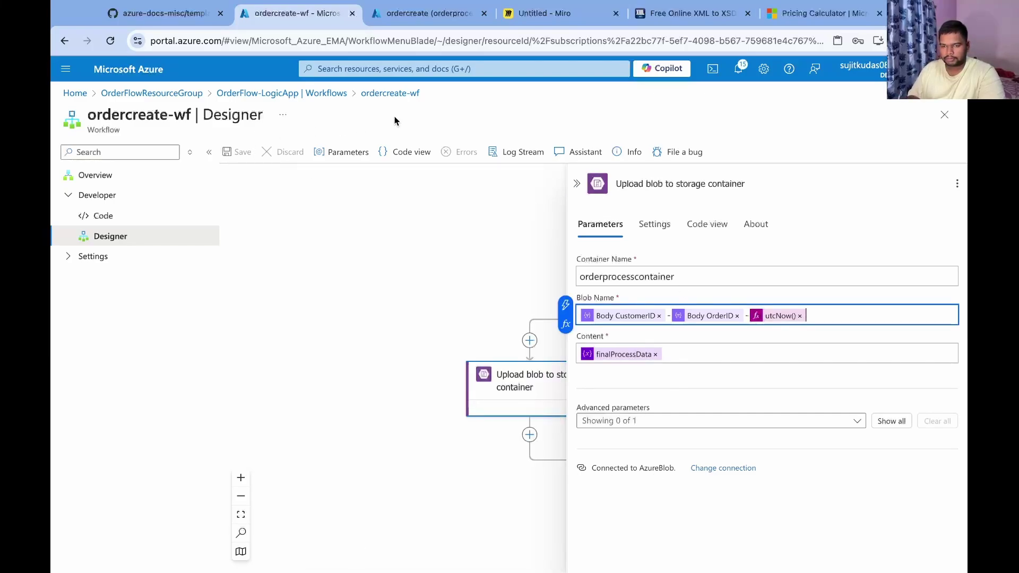
click(577, 186)
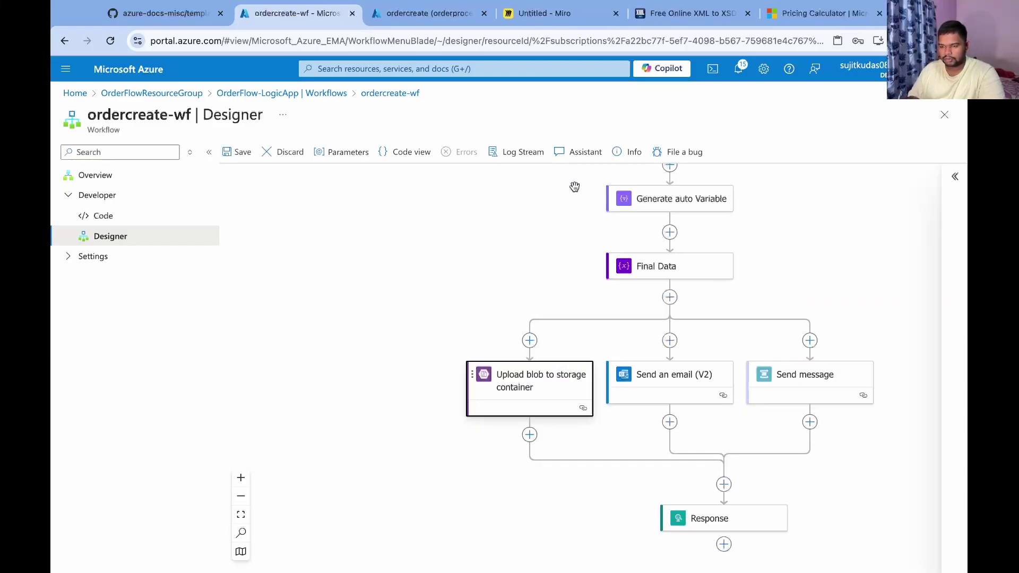
click(243, 154)
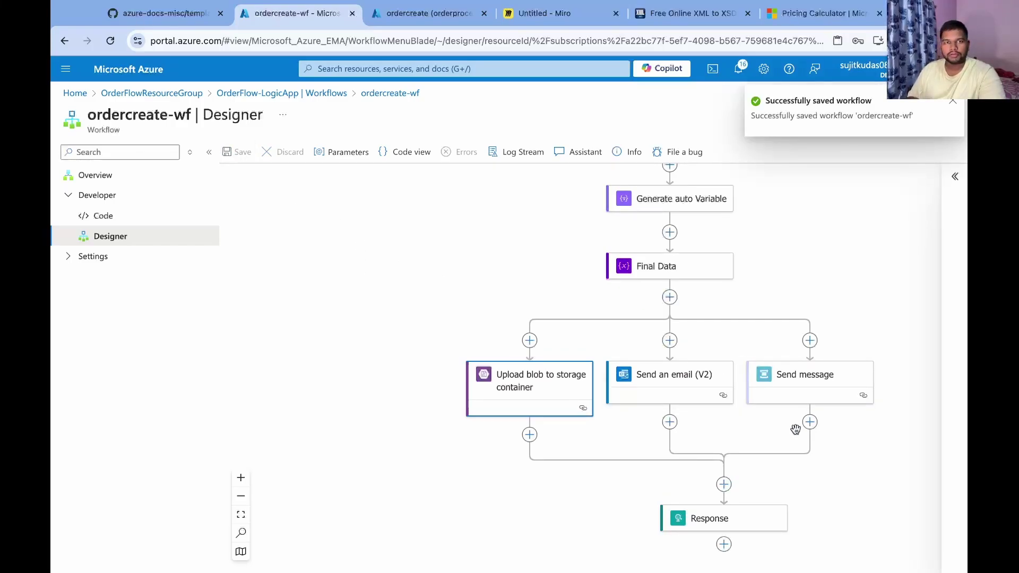
Resend the XML order POST request in Postman to test the updated blob name and return to the Azure portal.
key(ctrl+Right)
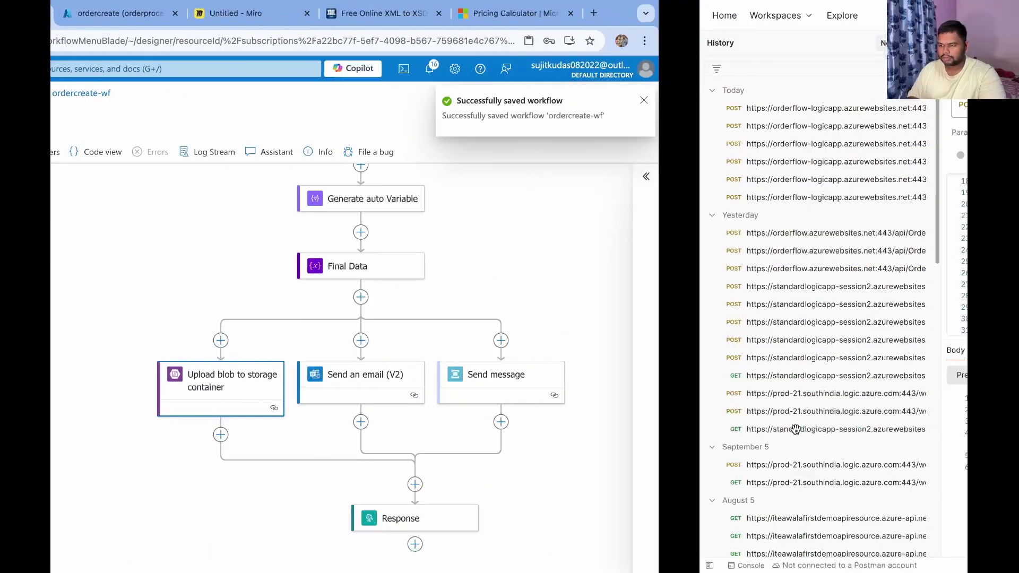
click(884, 105)
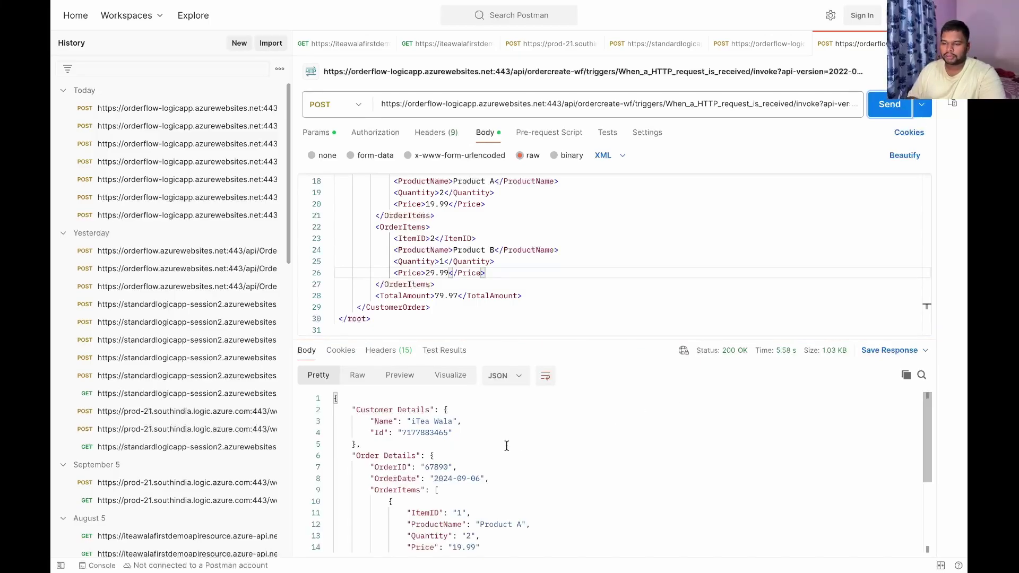
key(alt+Tab)
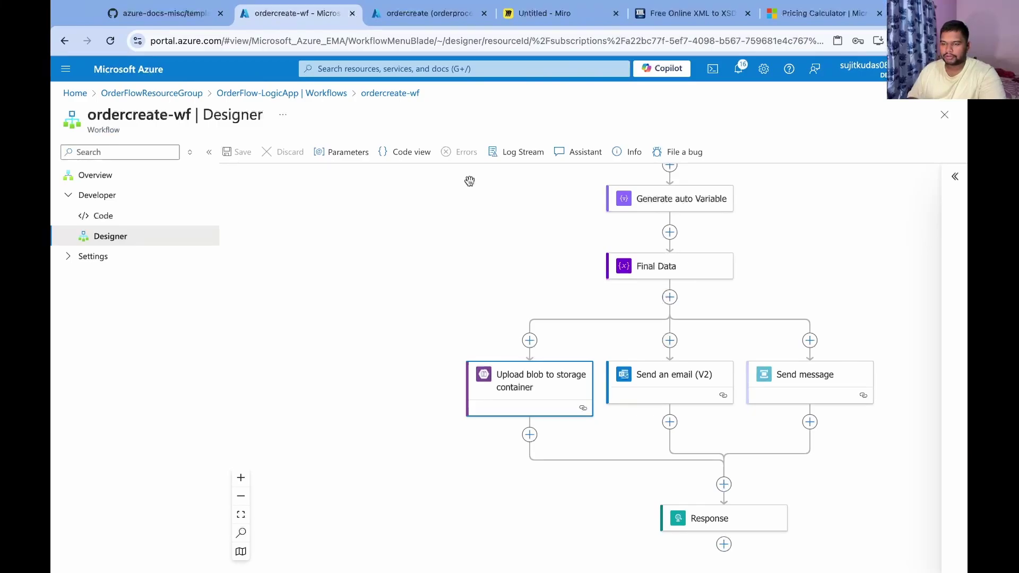
Peek the ordercreatesubs subscription messages from the start in Service Bus Explorer and compare the bodies of messages 1, 2 and 3.
click(424, 13)
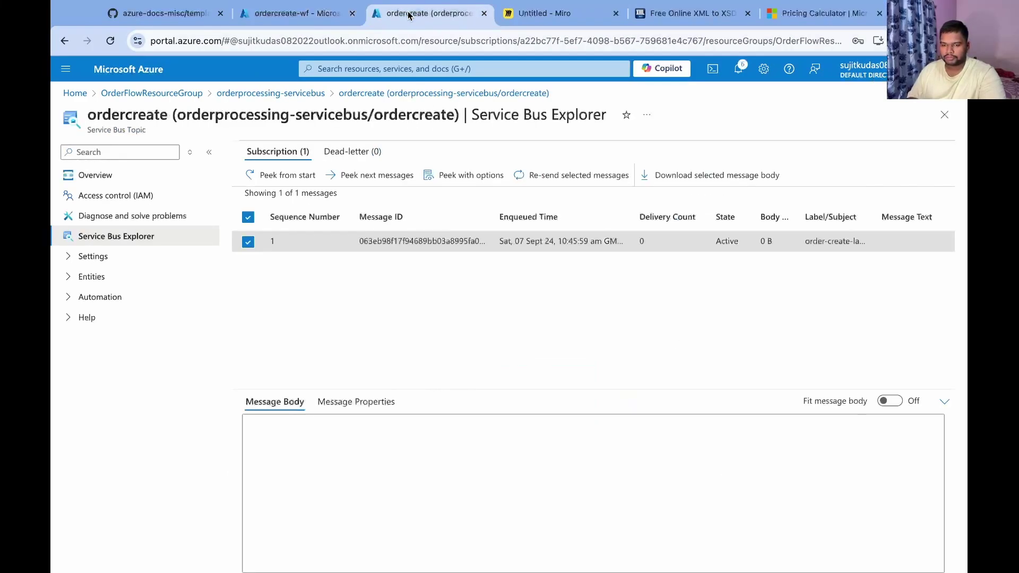
click(292, 175)
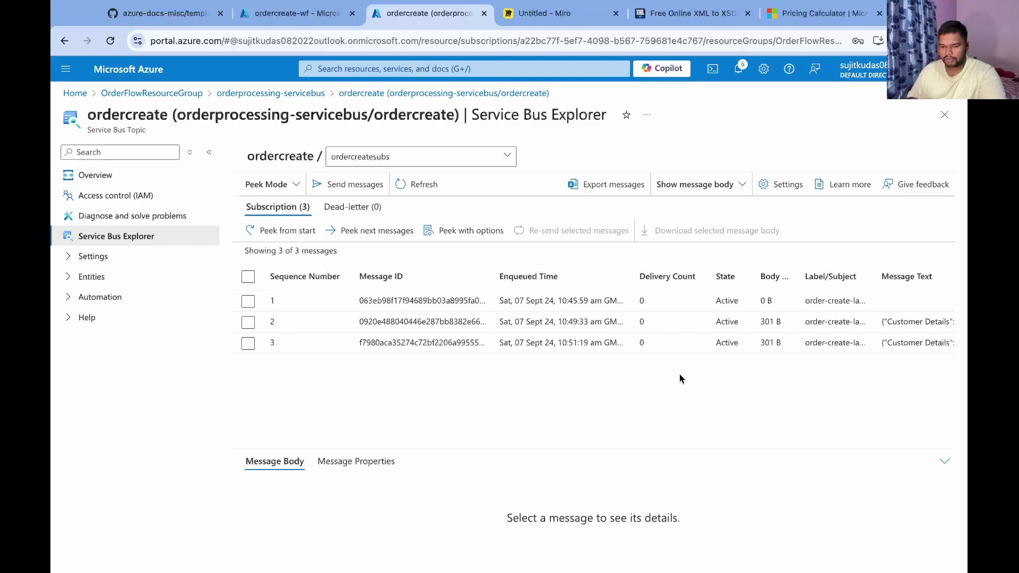
click(329, 336)
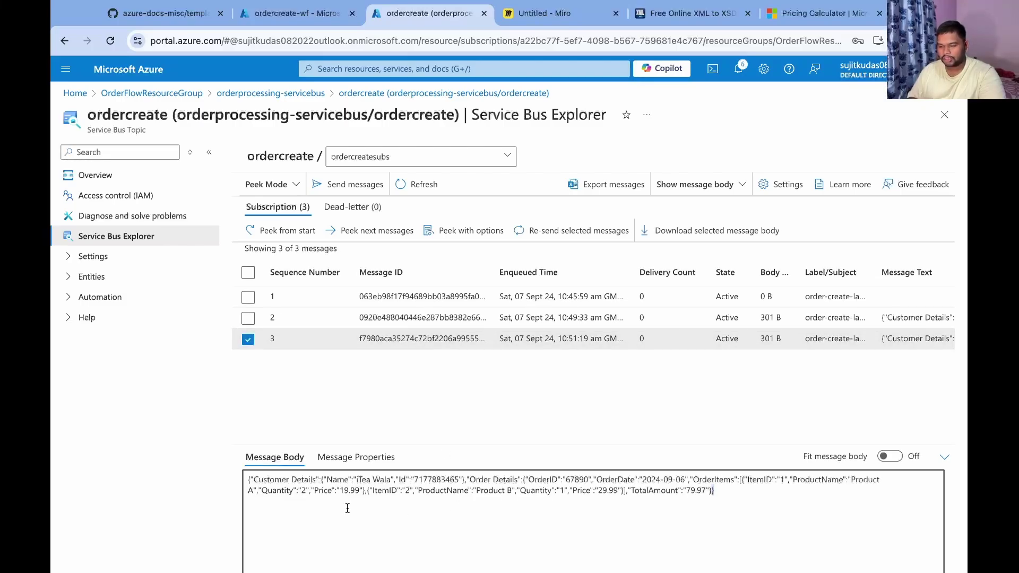
click(285, 297)
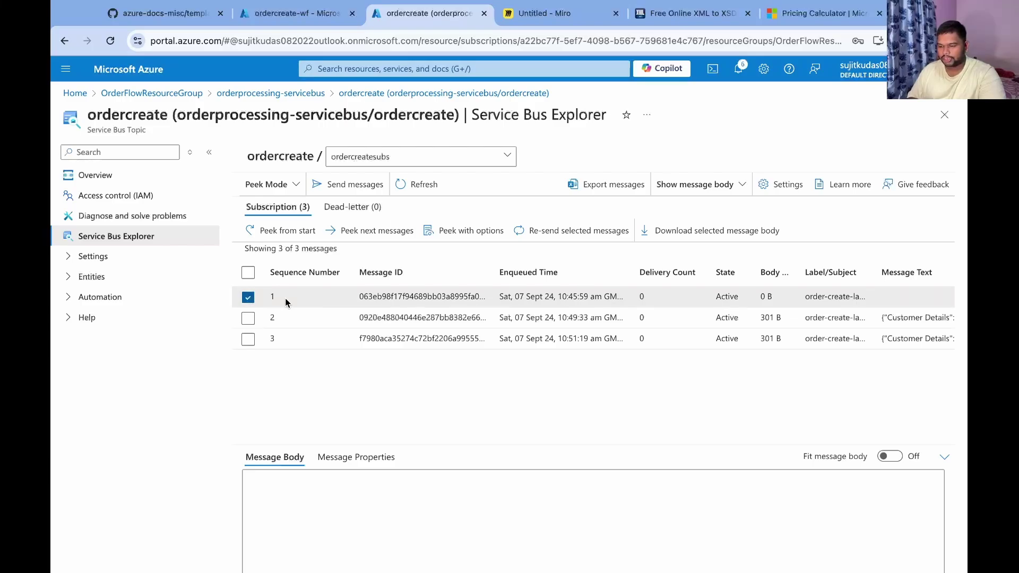
click(307, 317)
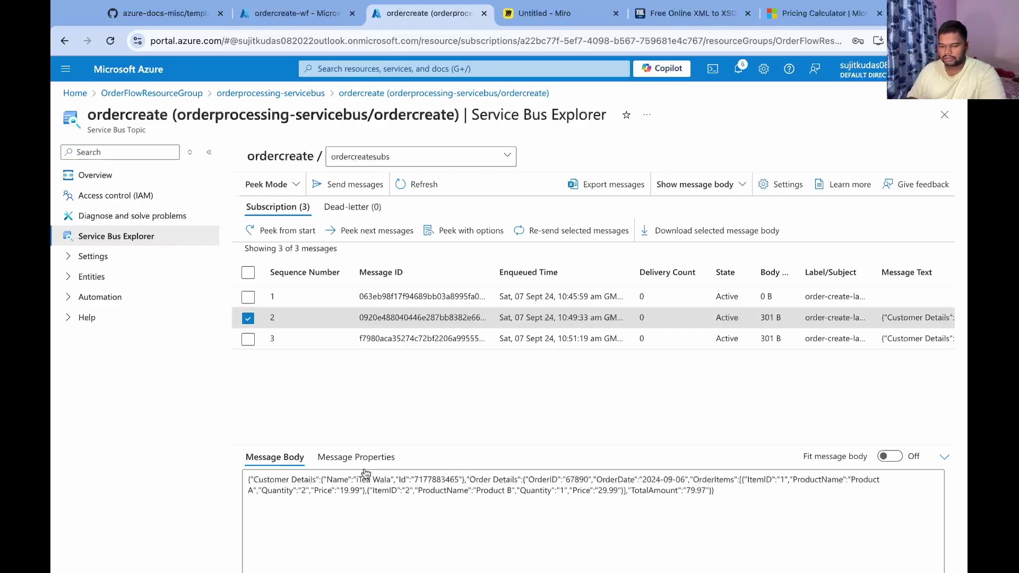
click(294, 343)
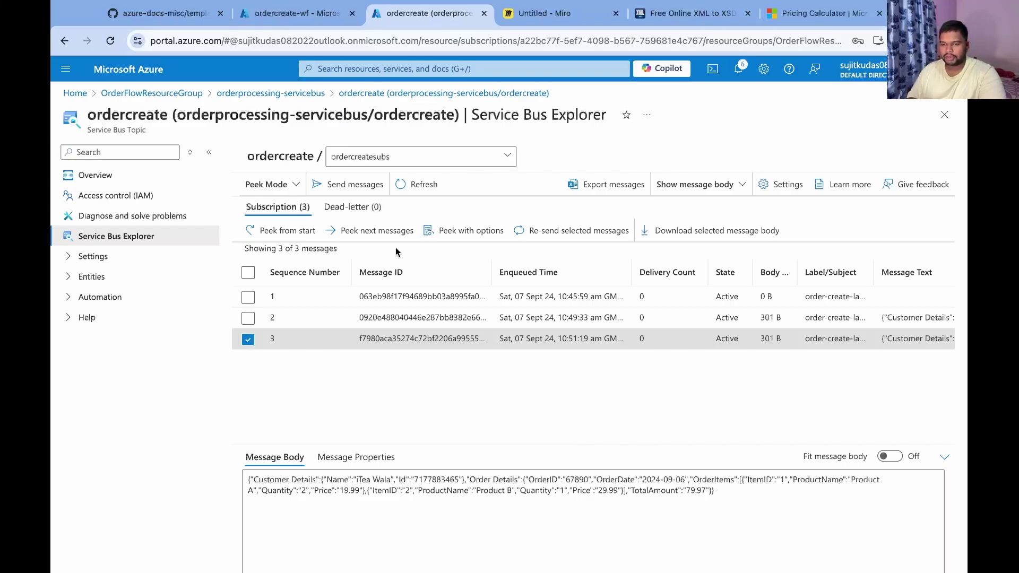
Open orderprocesscontainer in the orderprocessingstorage account's Storage browser and widen the Name column to compare the full blob names.
click(130, 94)
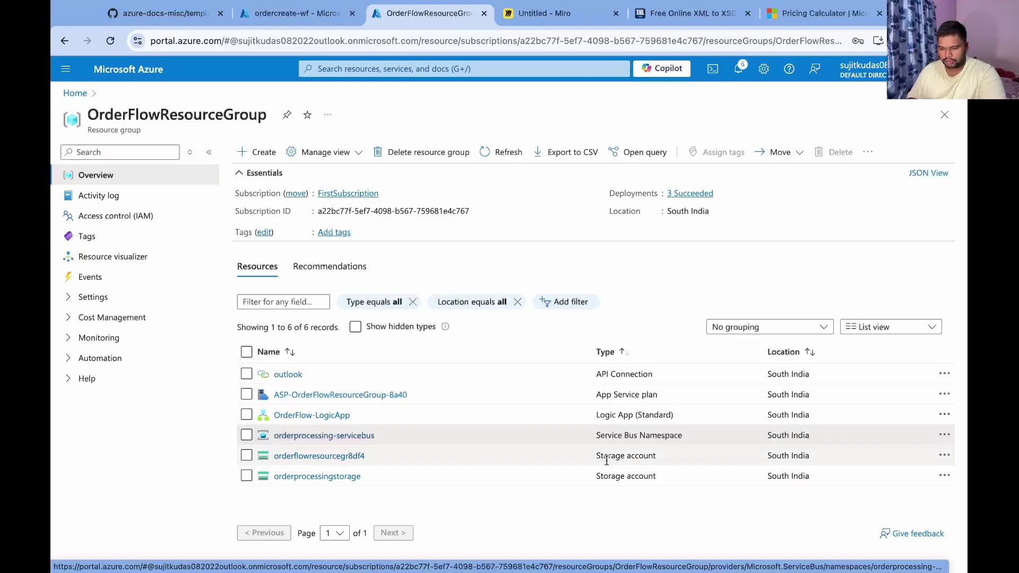
click(335, 476)
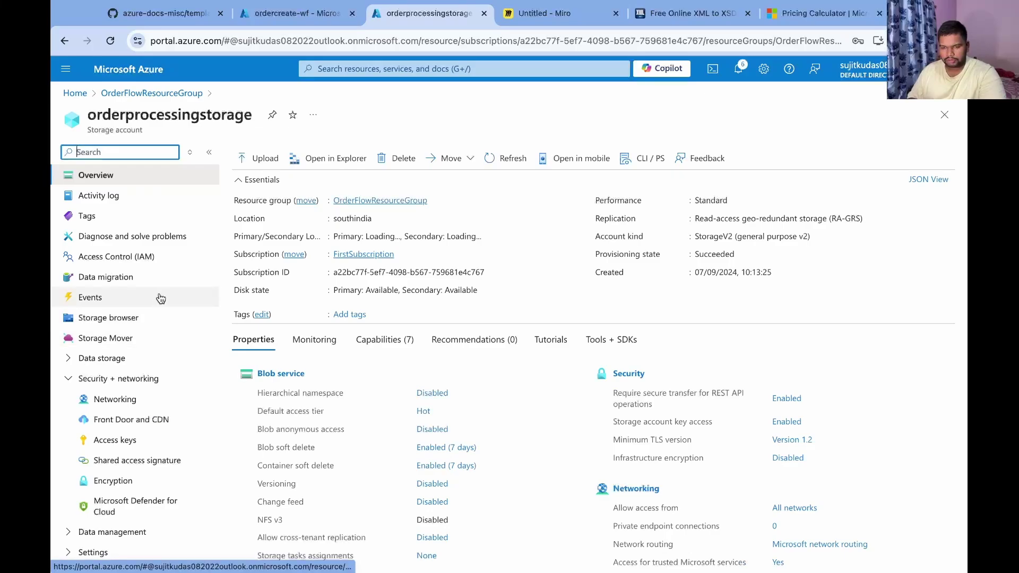
click(129, 314)
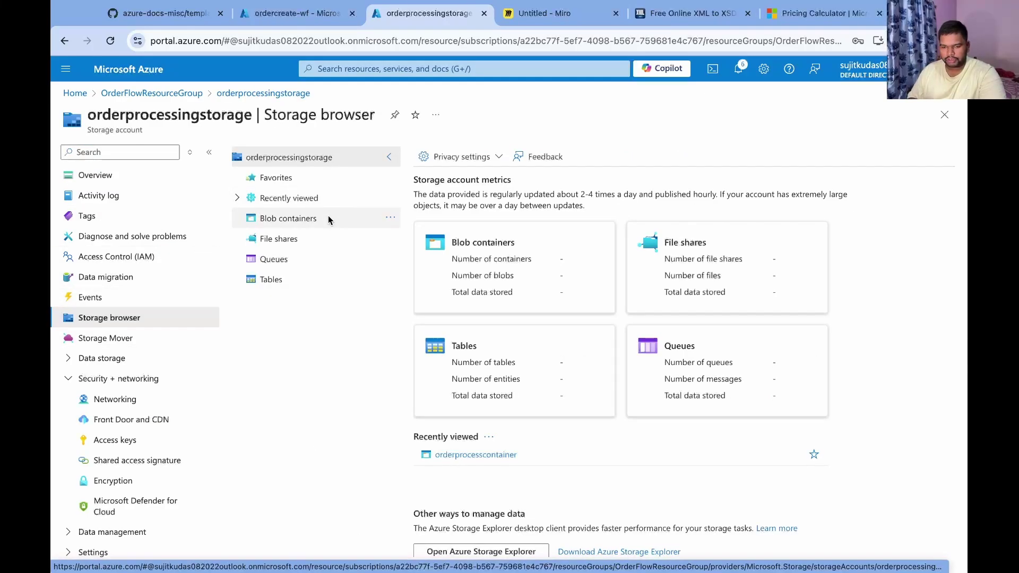
click(329, 218)
click(517, 291)
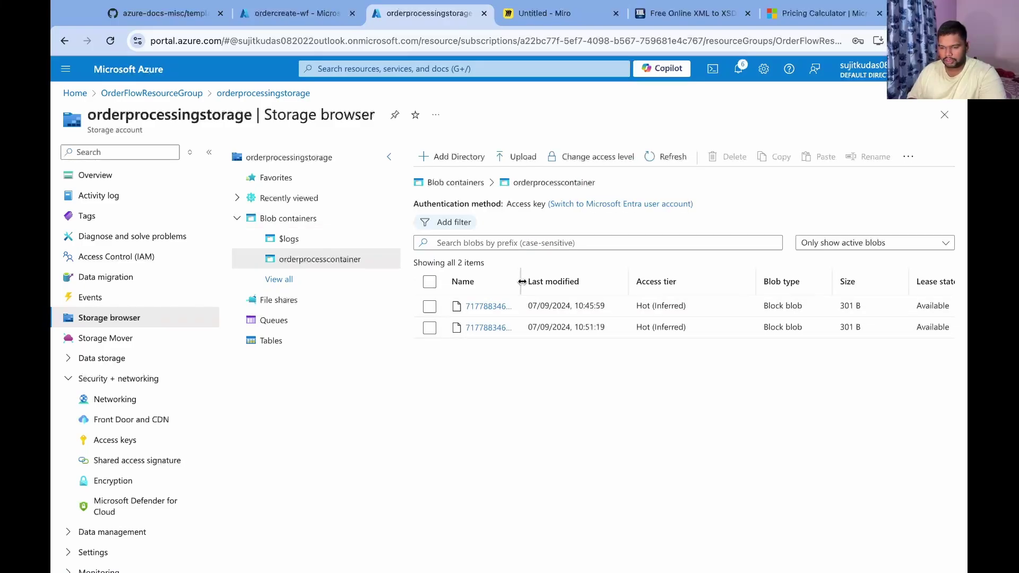
drag(523, 282, 705, 282)
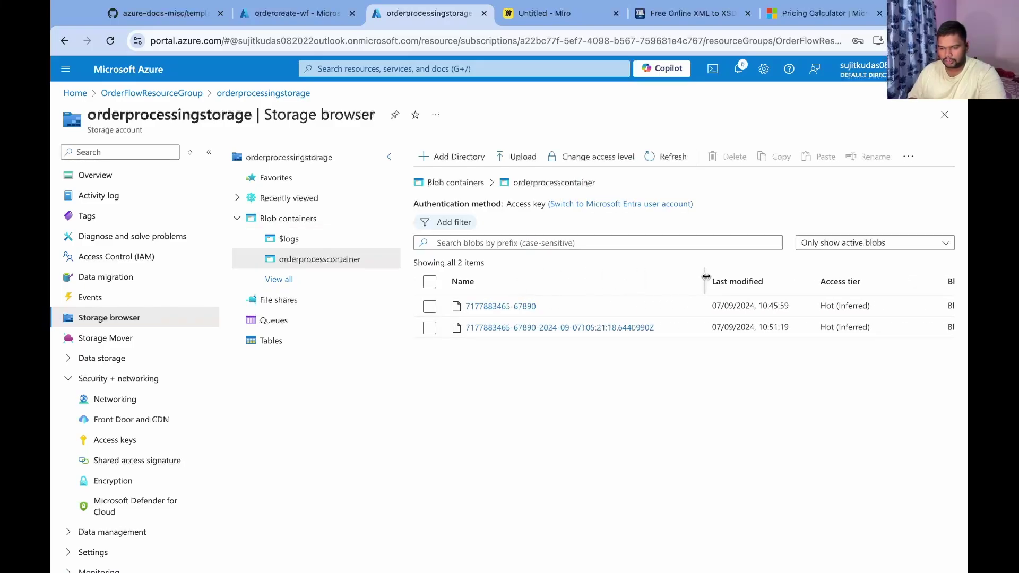
Download the newest, timestamped order blob and review its full JSON content in Visual Studio Code.
click(595, 329)
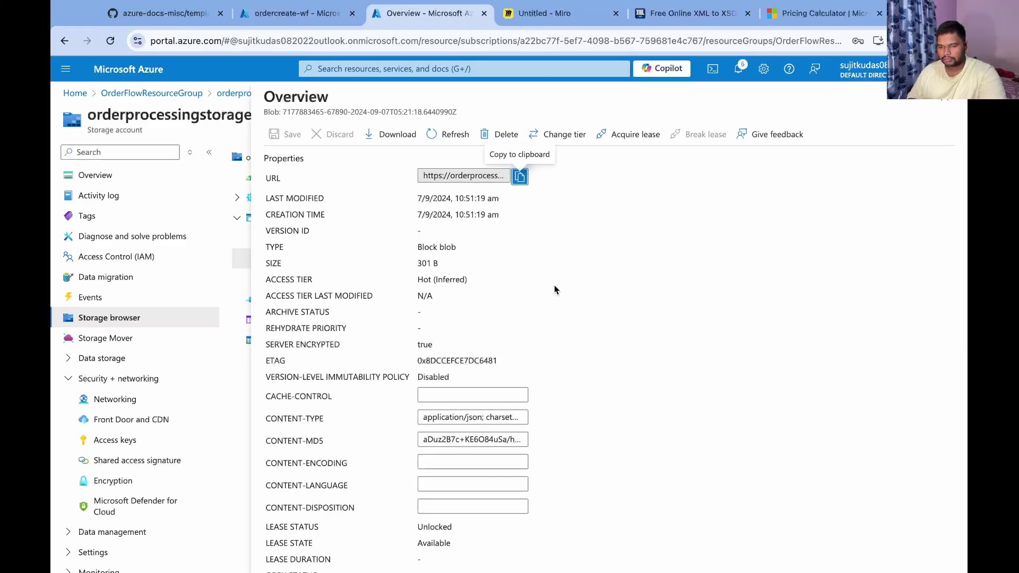
click(400, 135)
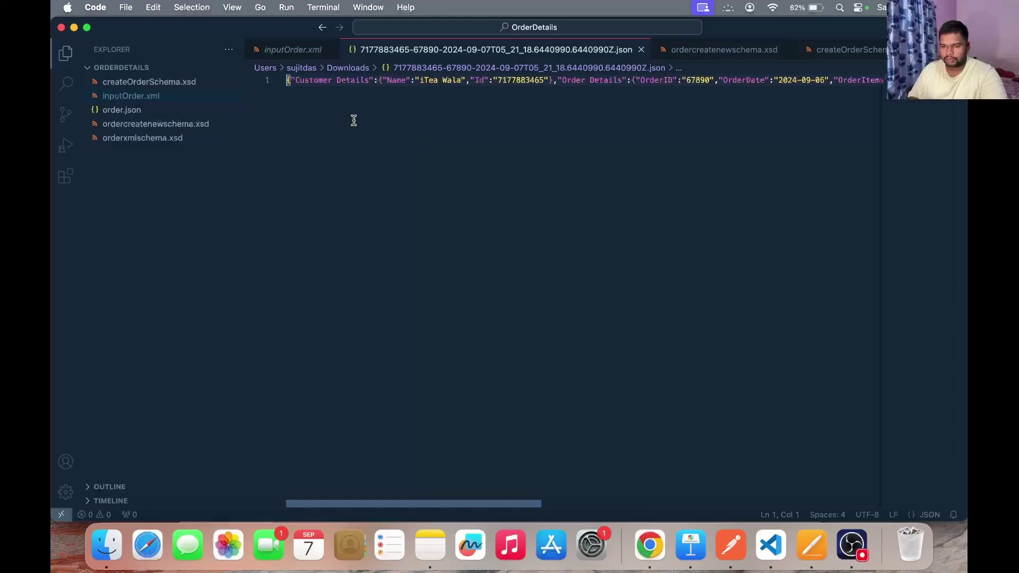
scroll(442, 120, right, 15)
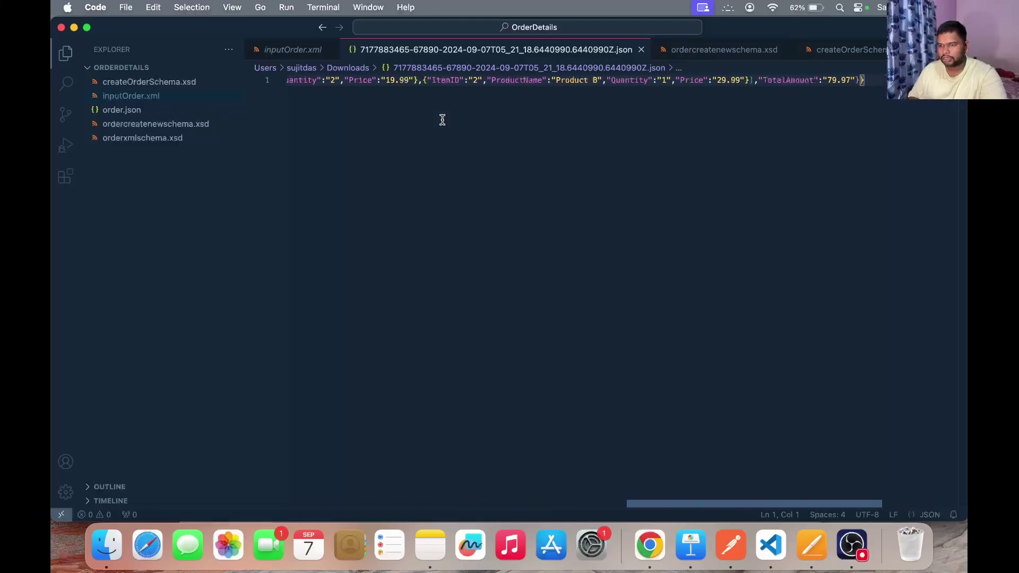
scroll(442, 119, left, 15)
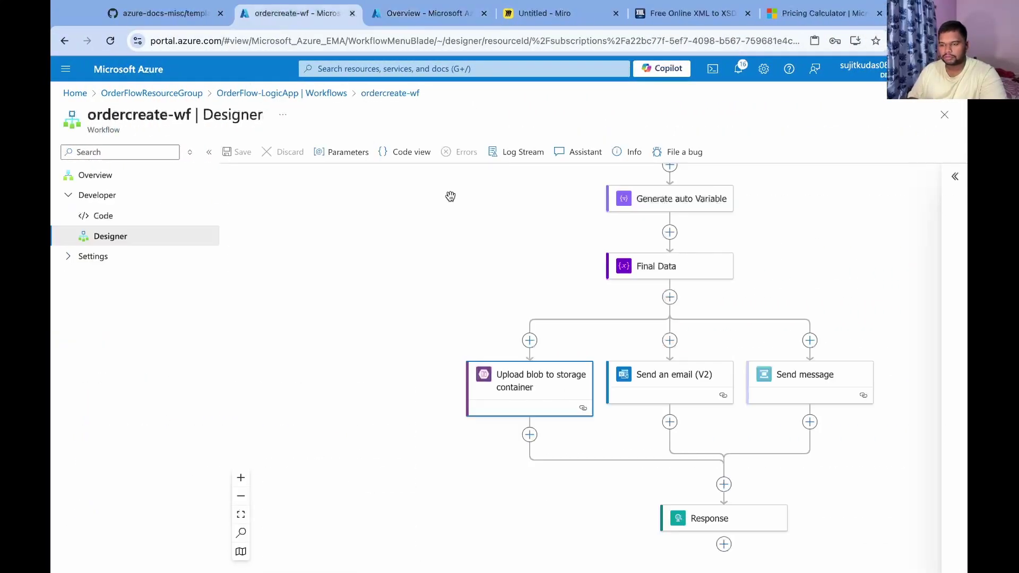
Switch to the Miro board and review the order flowchart from Start through XML validation and the three parallel branches to the response.
click(558, 10)
scroll(417, 391, left, 10)
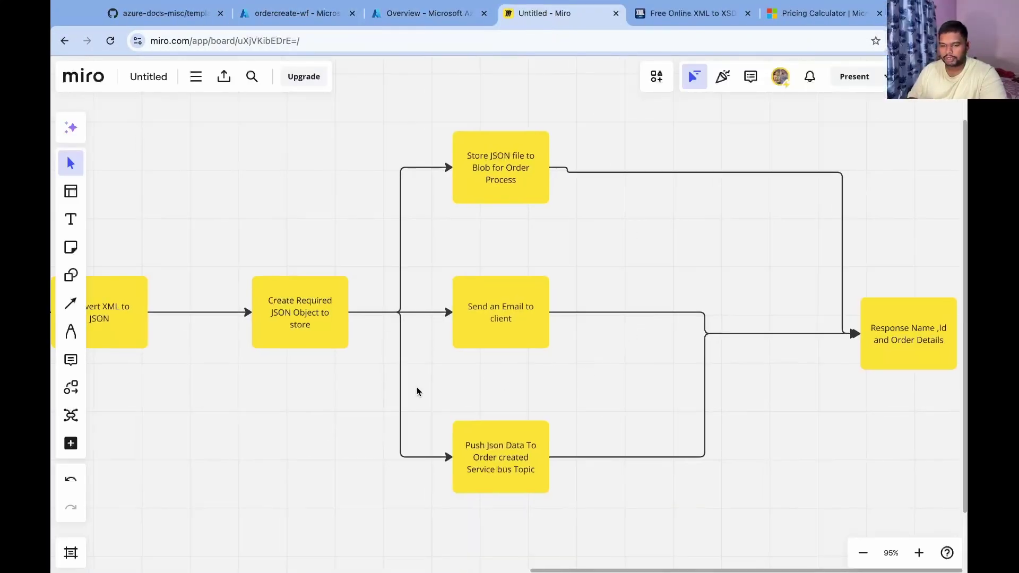
scroll(417, 392, right, 10)
scroll(417, 392, down, 3)
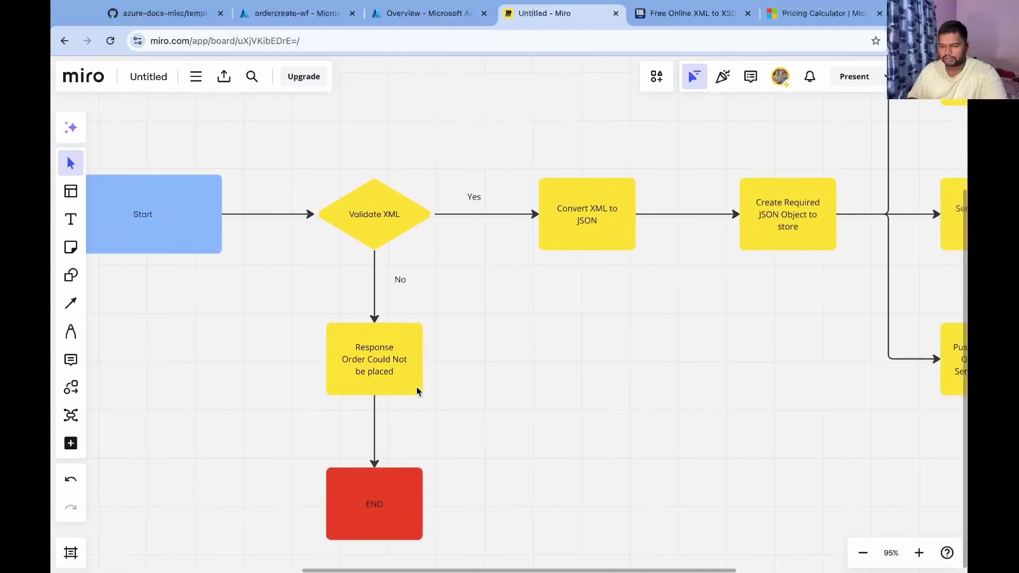
scroll(543, 235, right, 8)
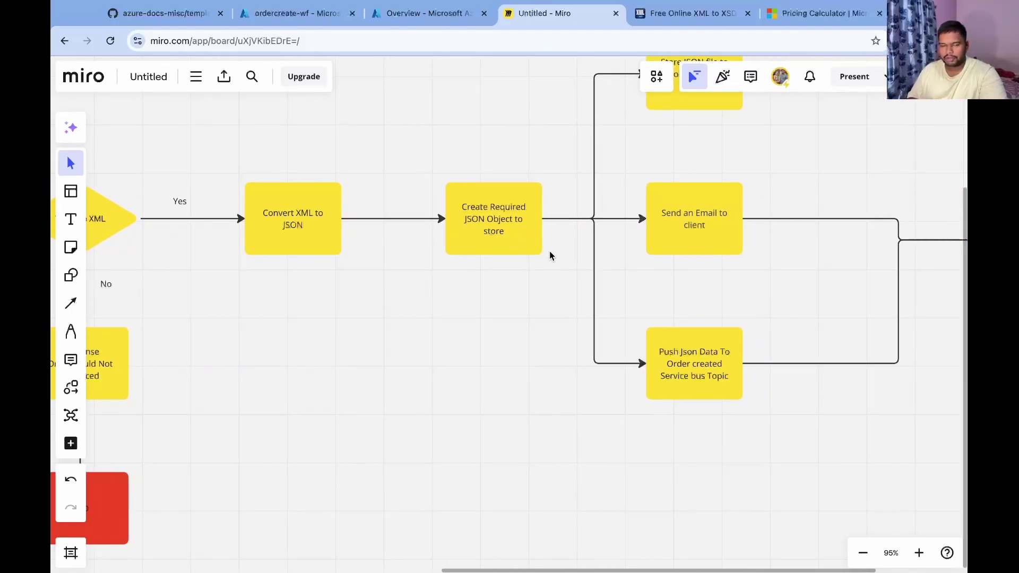
scroll(549, 256, up, 3)
scroll(549, 256, right, 1)
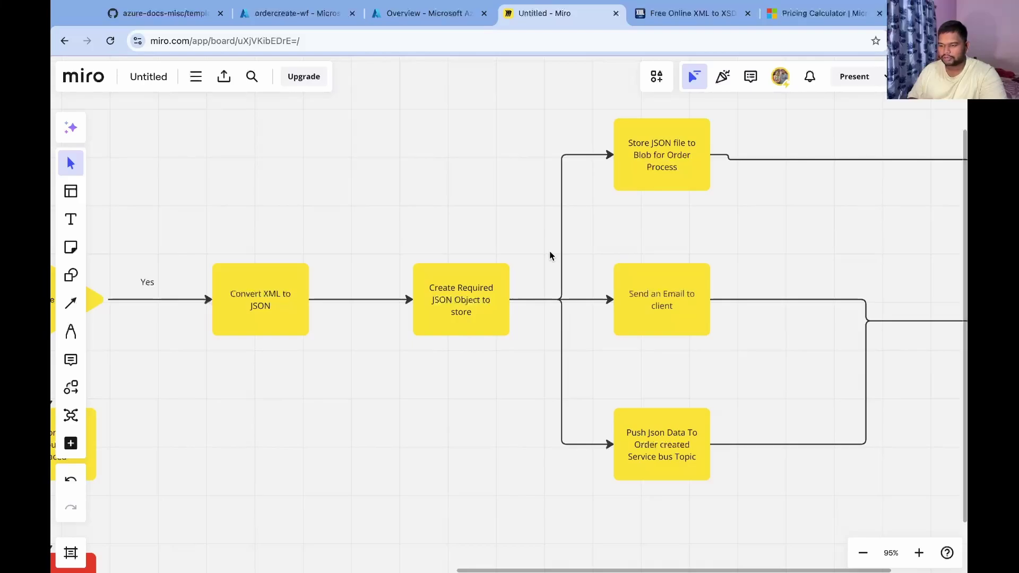
scroll(549, 255, right, 8)
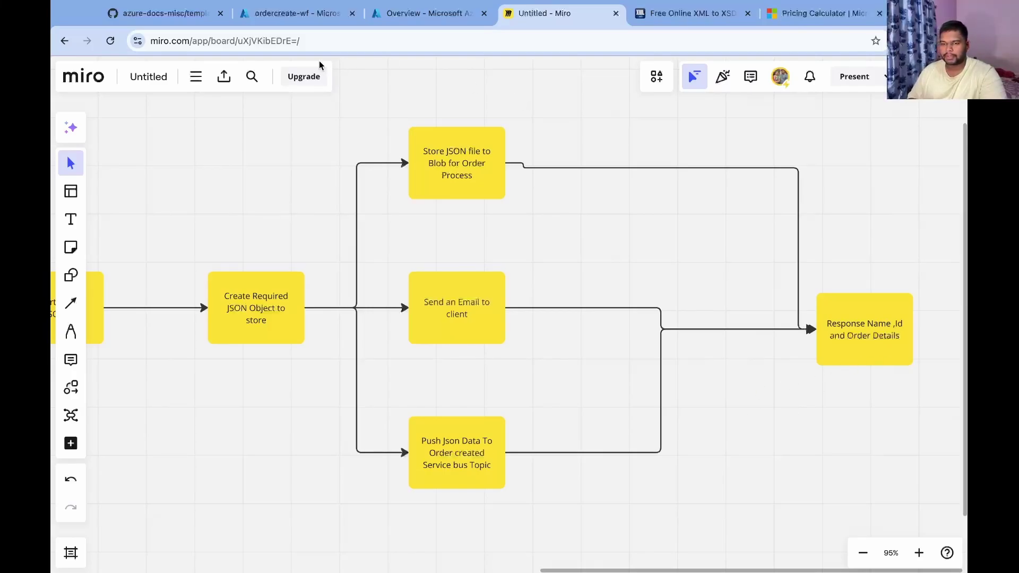
Open the latest run from the ordercreate-wf run history and examine each action's status from the HTTP trigger to the Response.
click(297, 13)
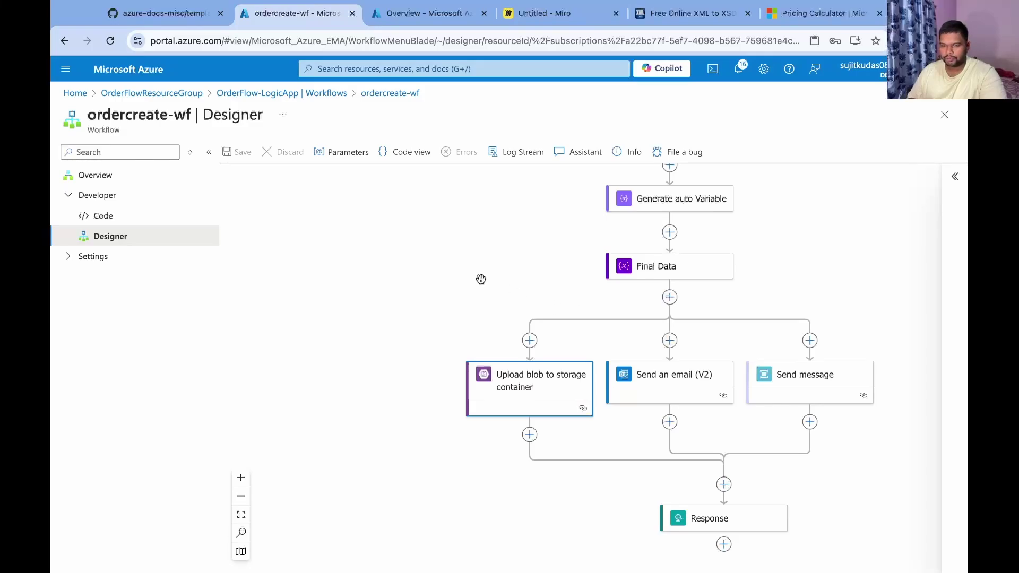
click(96, 179)
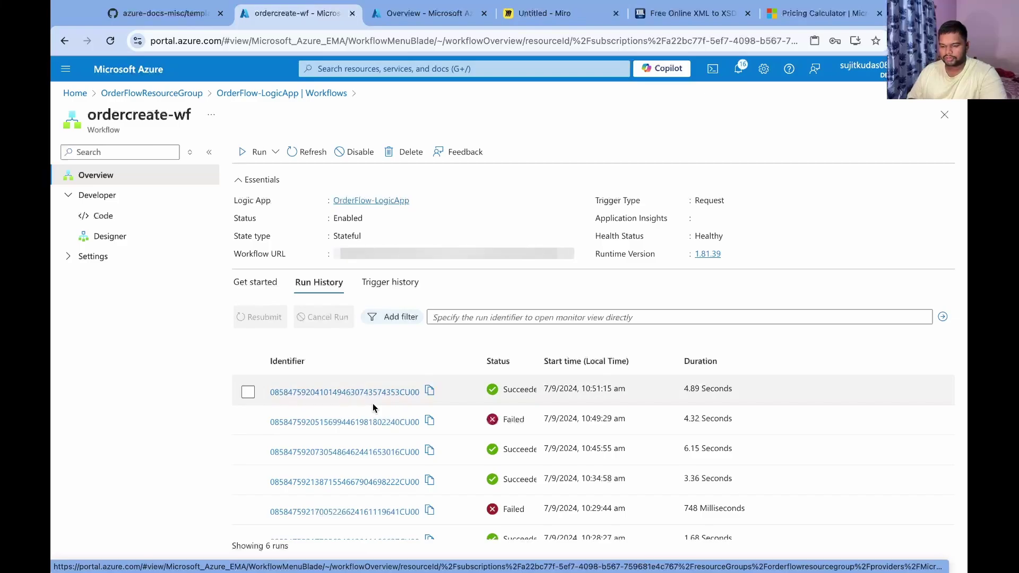
click(373, 402)
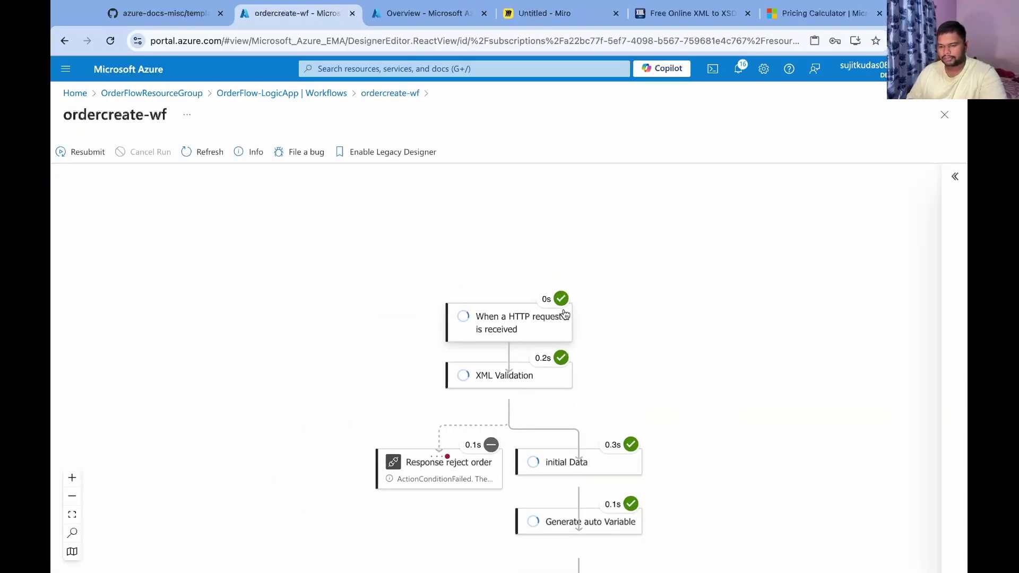
scroll(670, 375, down, 5)
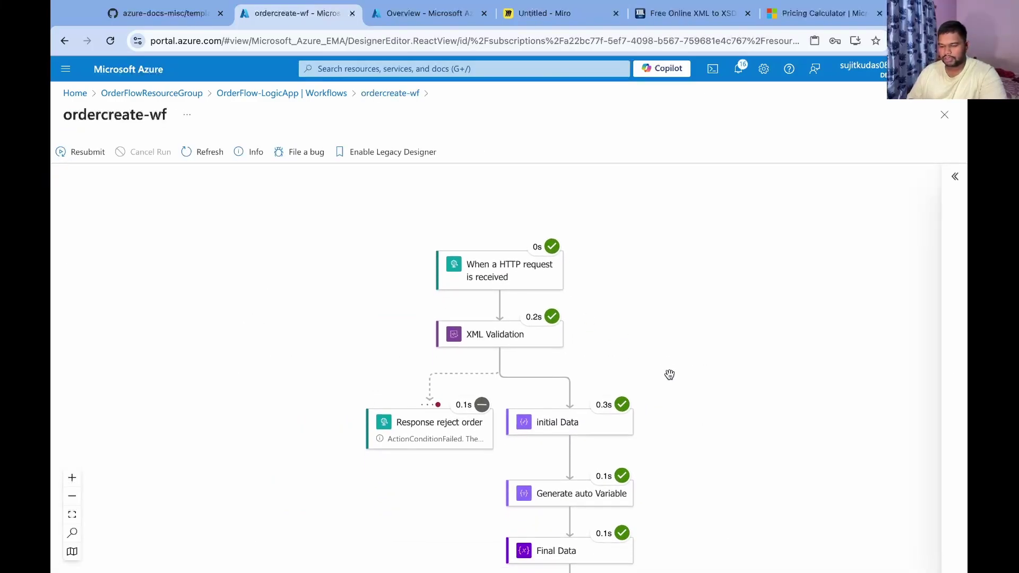
scroll(670, 375, down, 6)
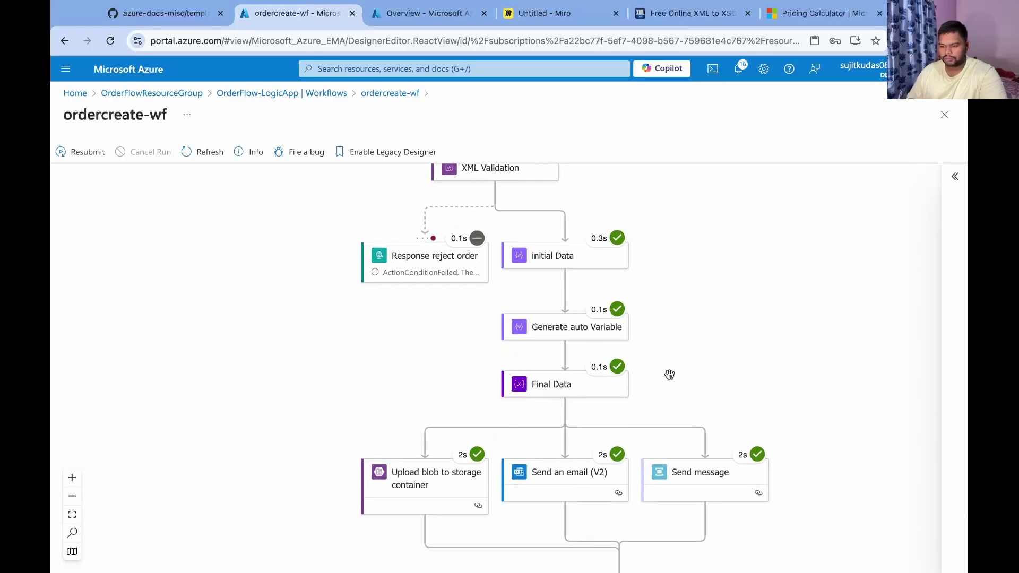
scroll(670, 374, down, 2)
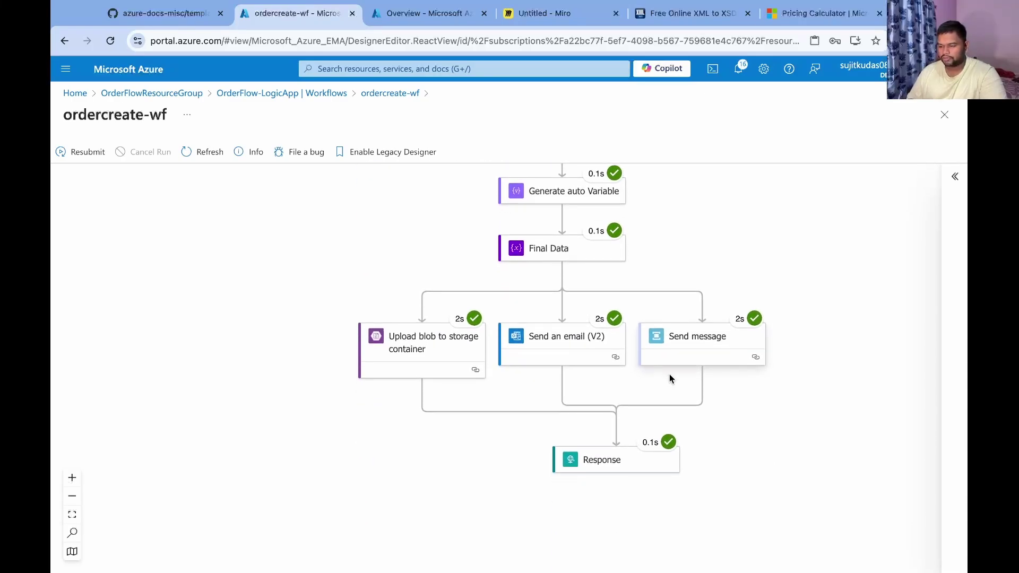
scroll(659, 435, up, 3)
scroll(659, 435, up, 3)
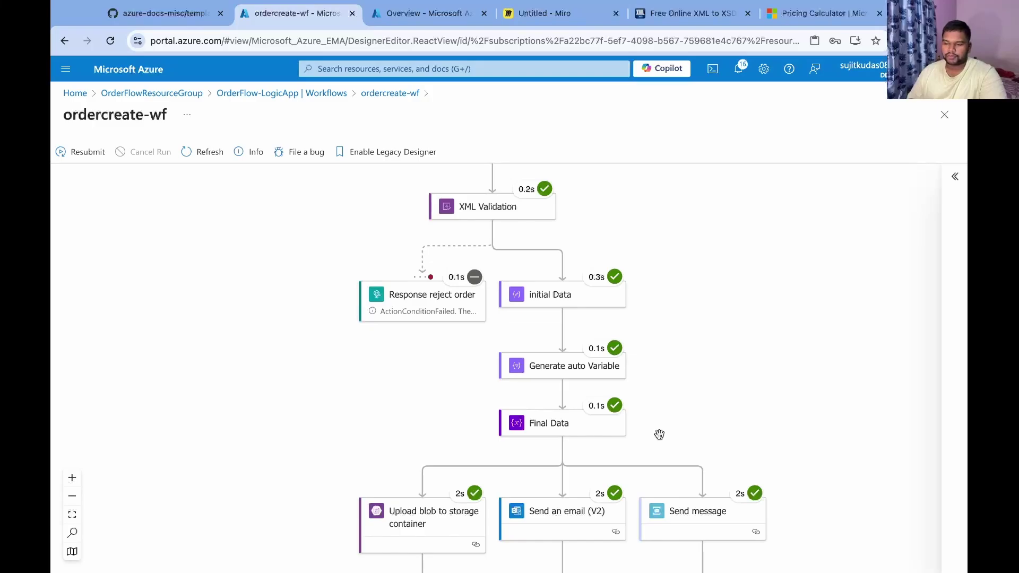
scroll(660, 435, up, 2)
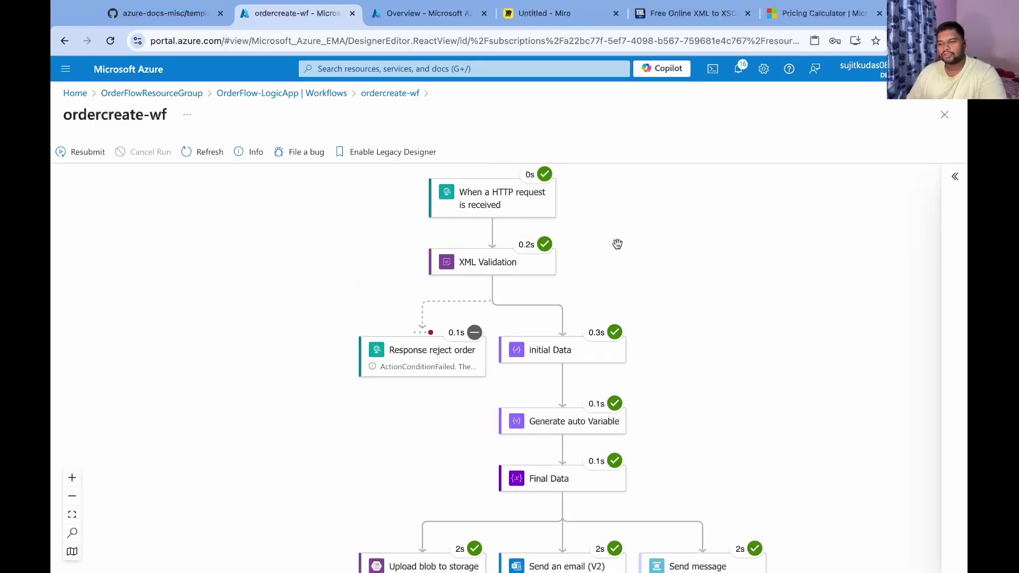
click(405, 28)
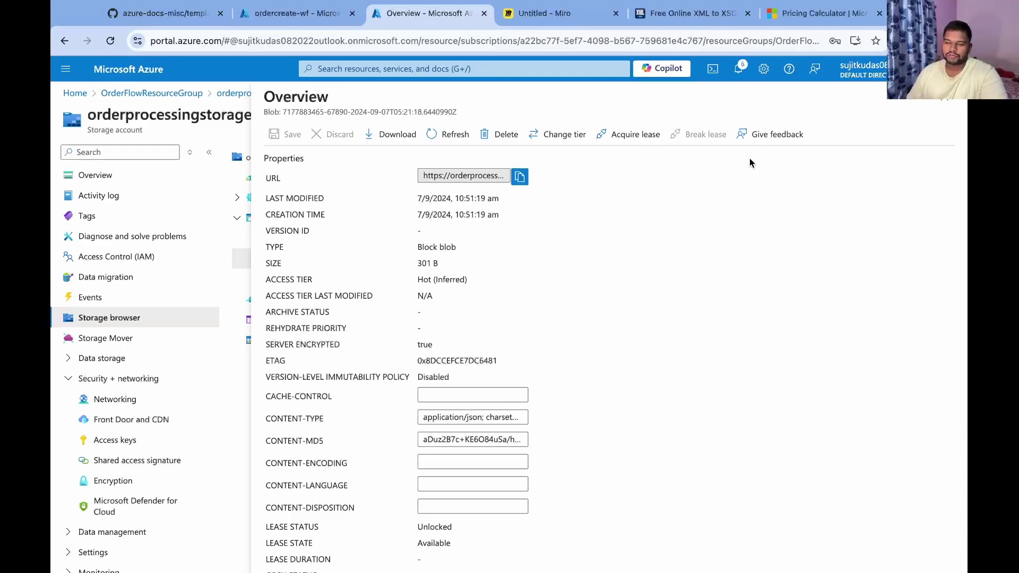
click(311, 14)
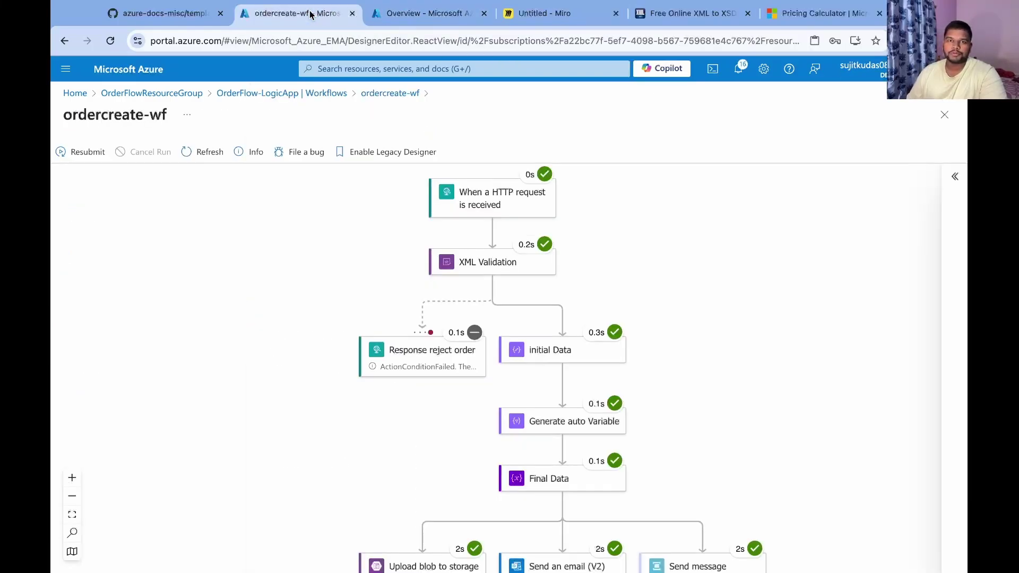